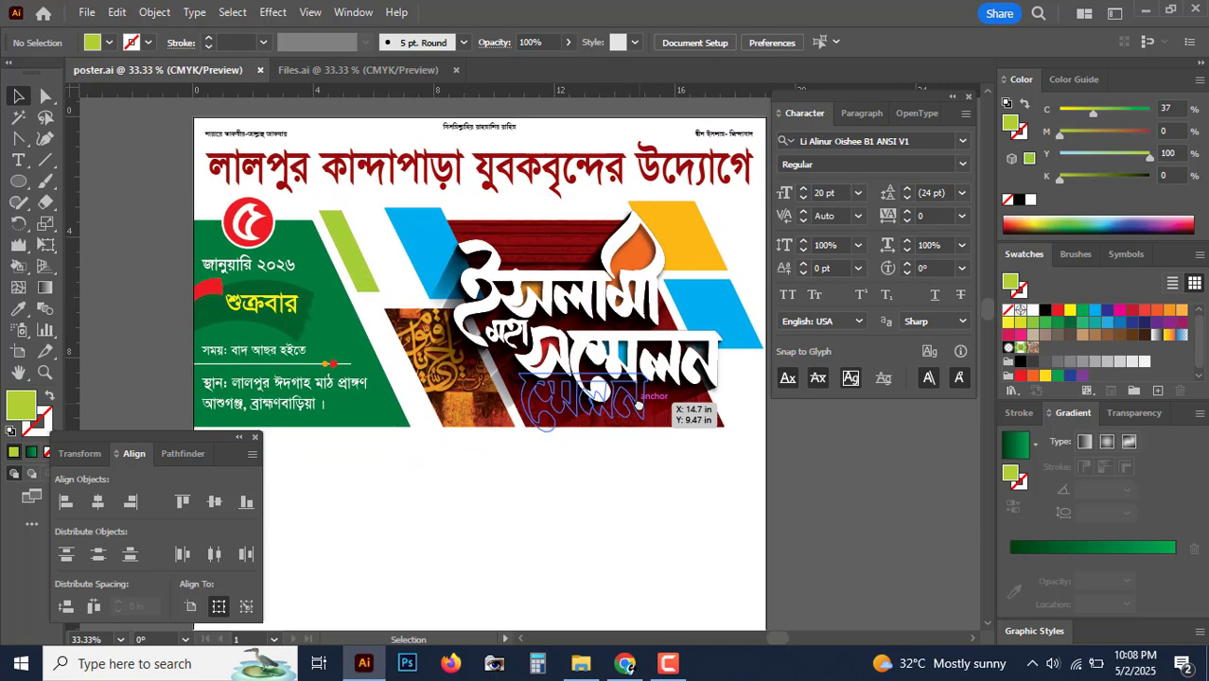
# Step: Duplicate the small 'বিসমিল্লাহির রাহমানির রাহিম' line onto the blank area below the banner artwork
pyautogui.press('space')
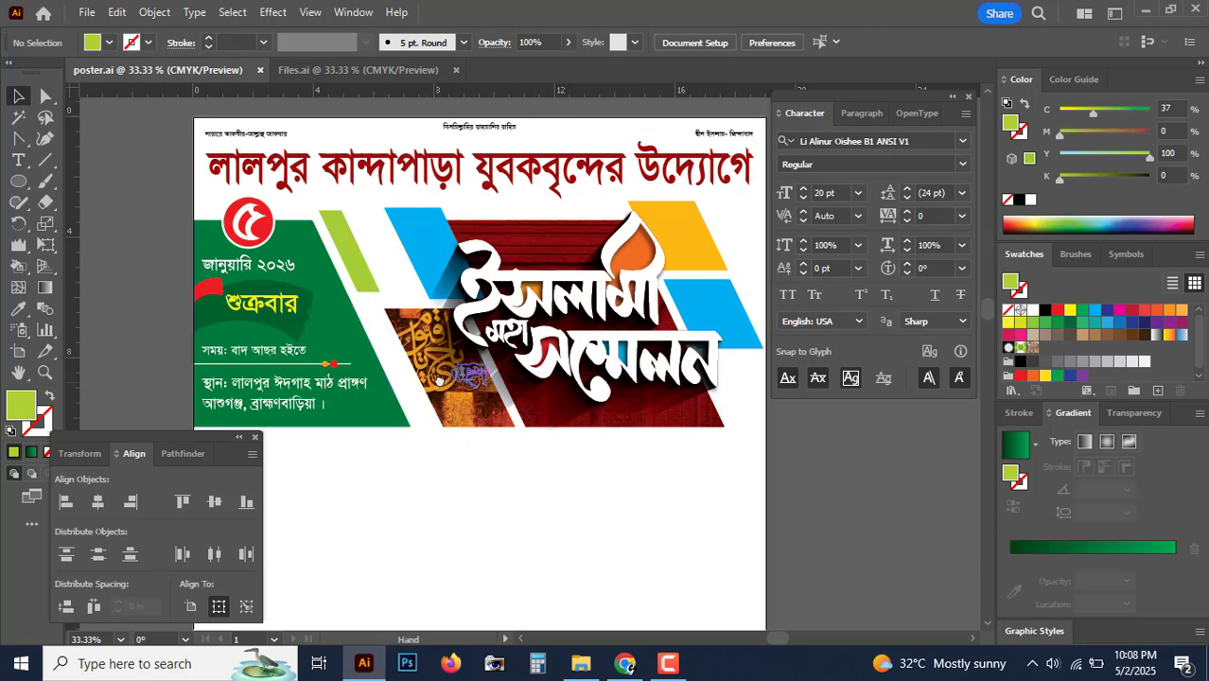
pyautogui.moveTo(439, 380); pyautogui.dragTo(458, 362)
pyautogui.moveTo(585, 346); pyautogui.dragTo(596, 253)
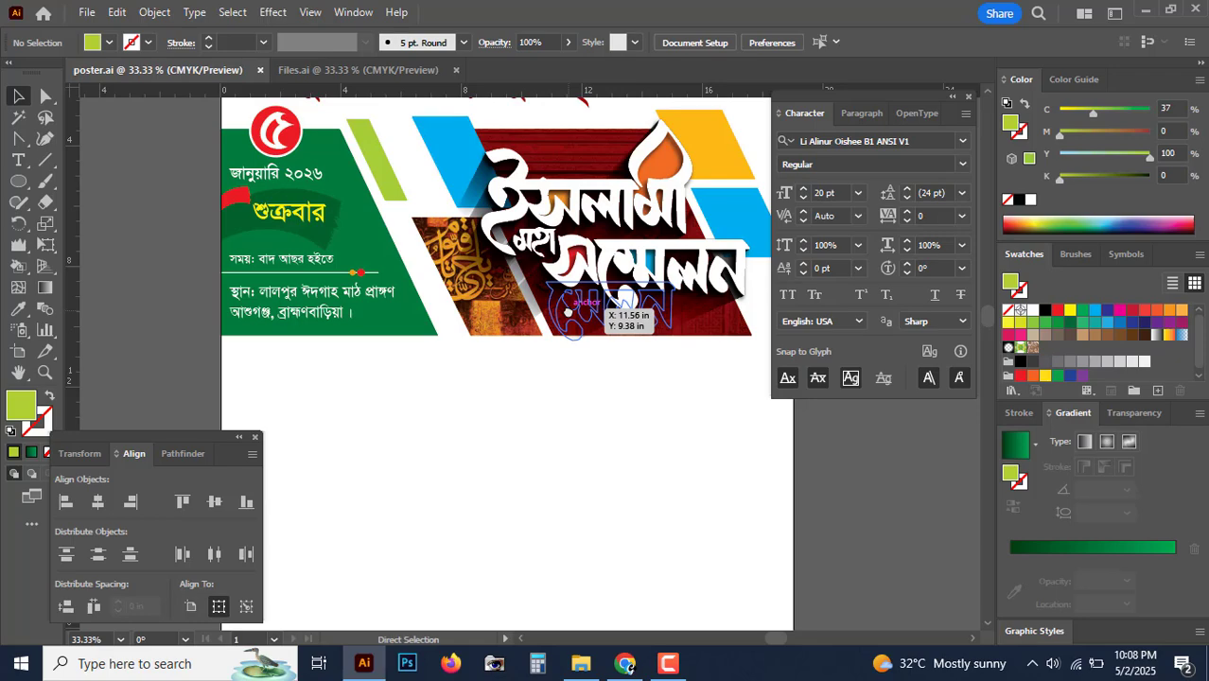
pyautogui.hotkey('ctrl', '=')
pyautogui.hotkey('ctrl', '=')
pyautogui.moveTo(567, 305); pyautogui.dragTo(434, 407)
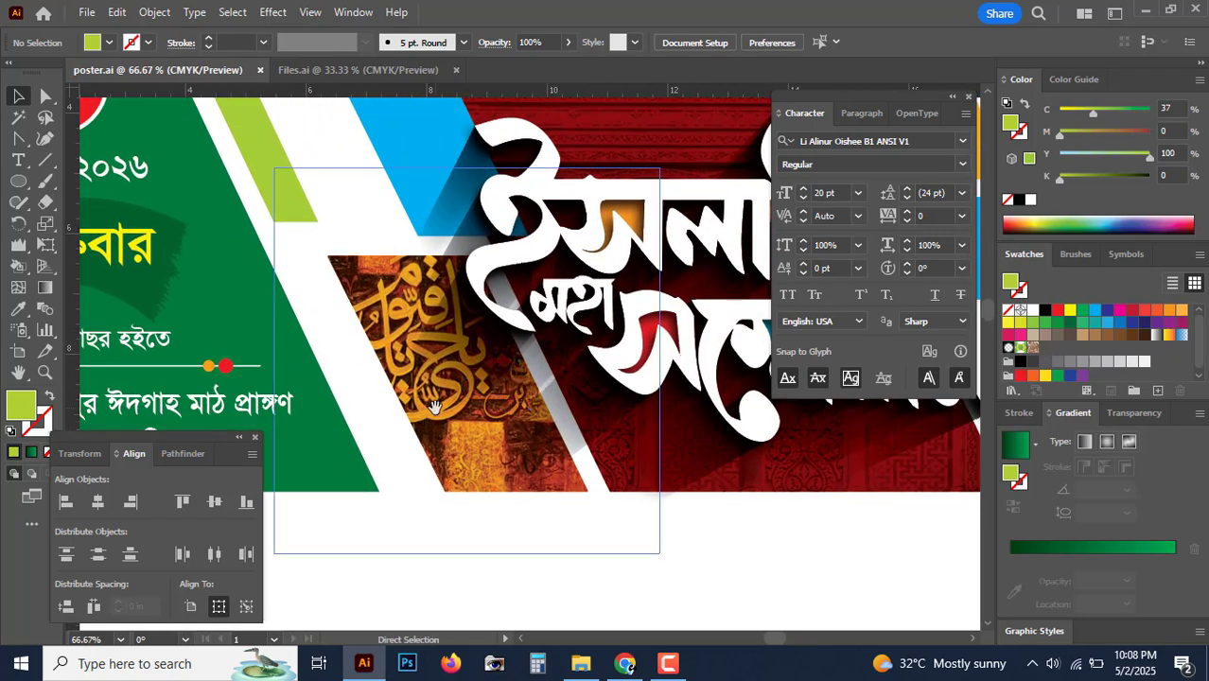
pyautogui.hotkey('ctrl', '-')
pyautogui.hotkey('ctrl', '-')
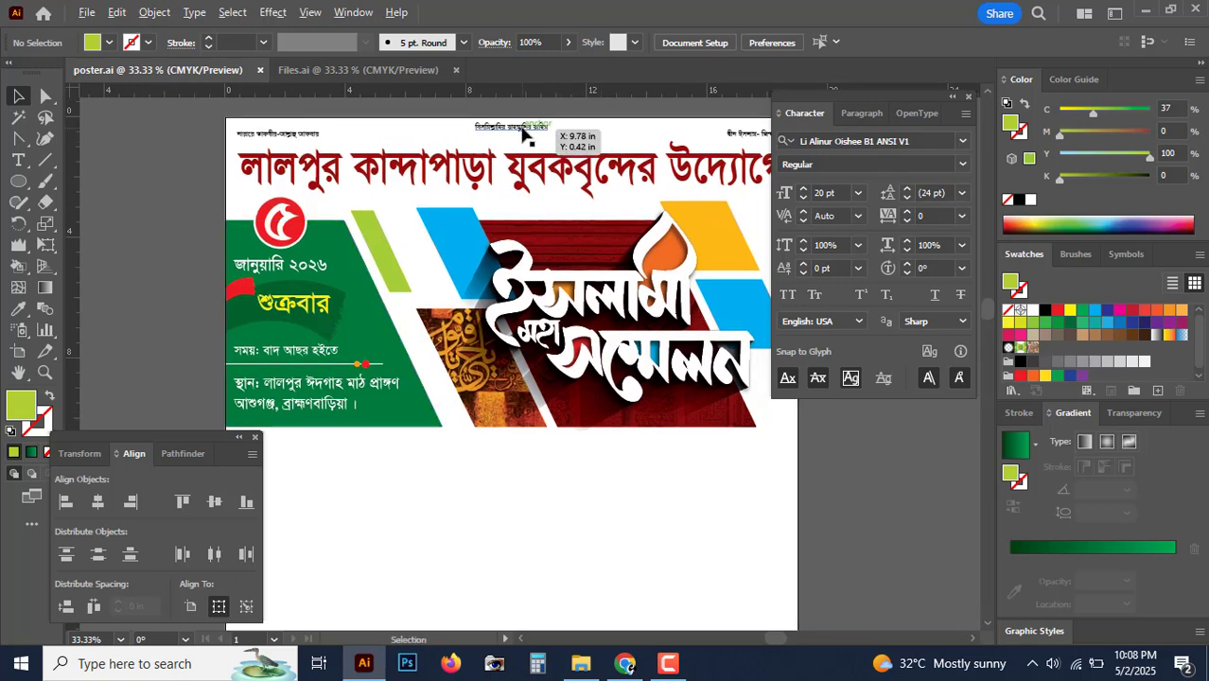
pyautogui.moveTo(527, 135); pyautogui.dragTo(539, 422)
# Step: Replace the copied line's text with the label 'সভাপতি'
pyautogui.hotkey('ctrl', '+')
pyautogui.scroll(1, 568, 455)
pyautogui.scroll(1, 526, 394)
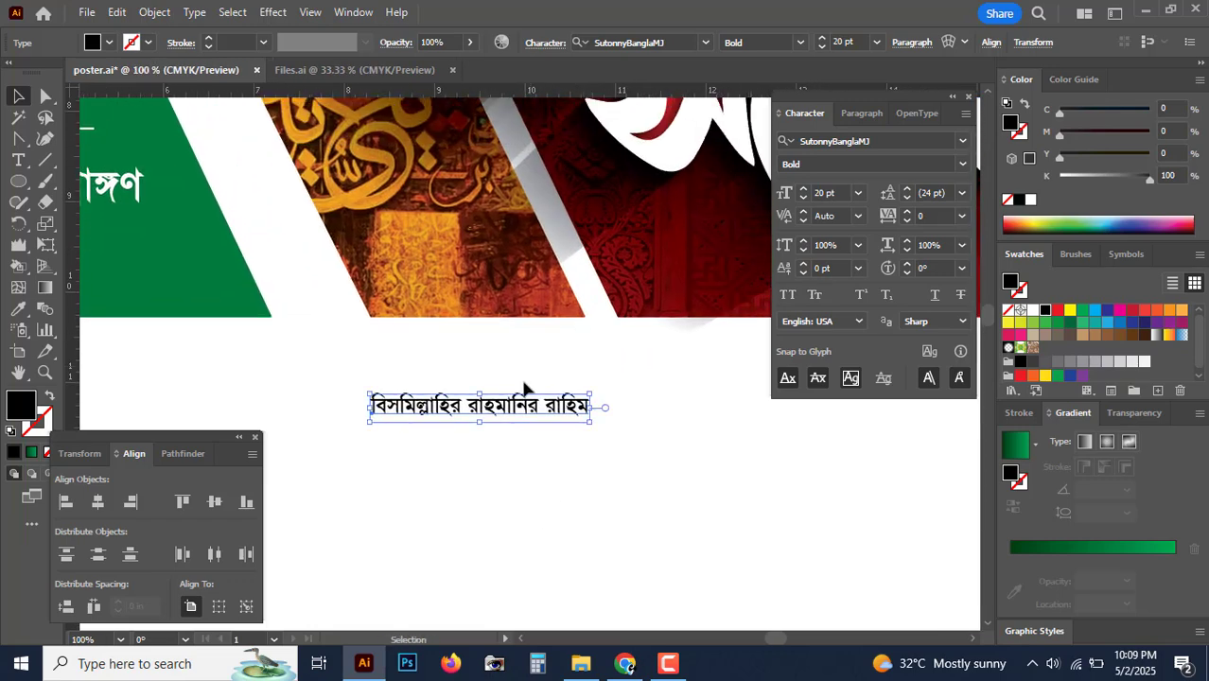
pyautogui.tripleClick(502, 424)
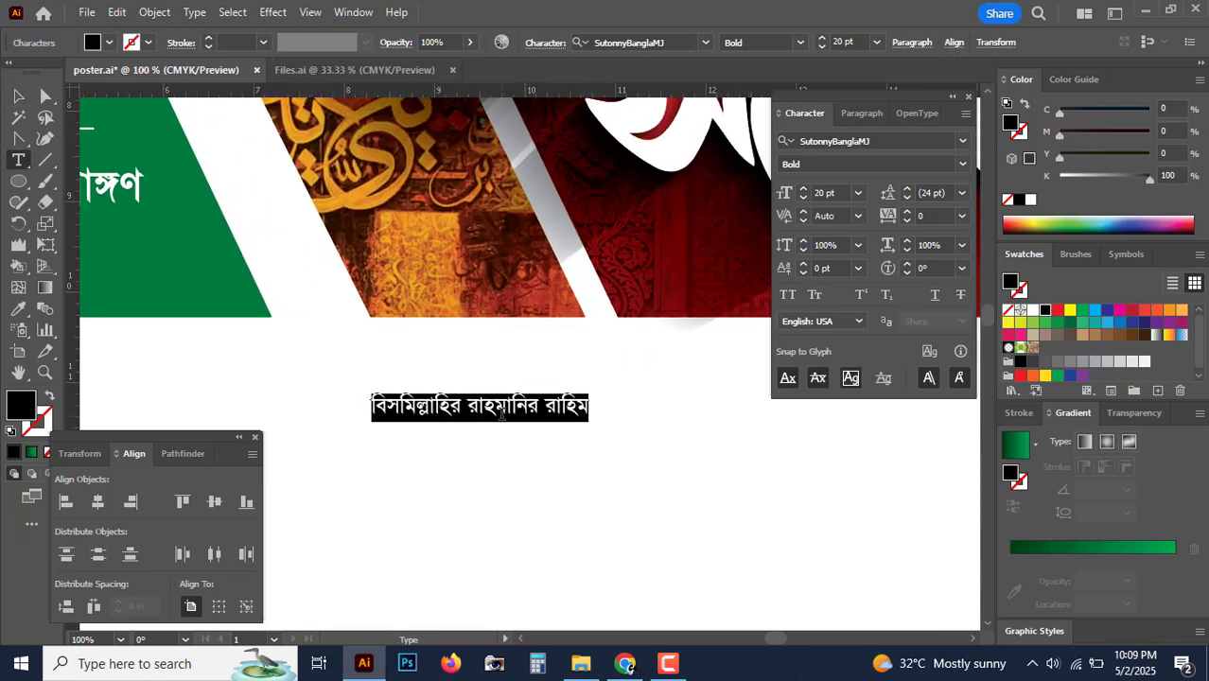
pyautogui.write('সভাপতি')
pyautogui.press('Escape')
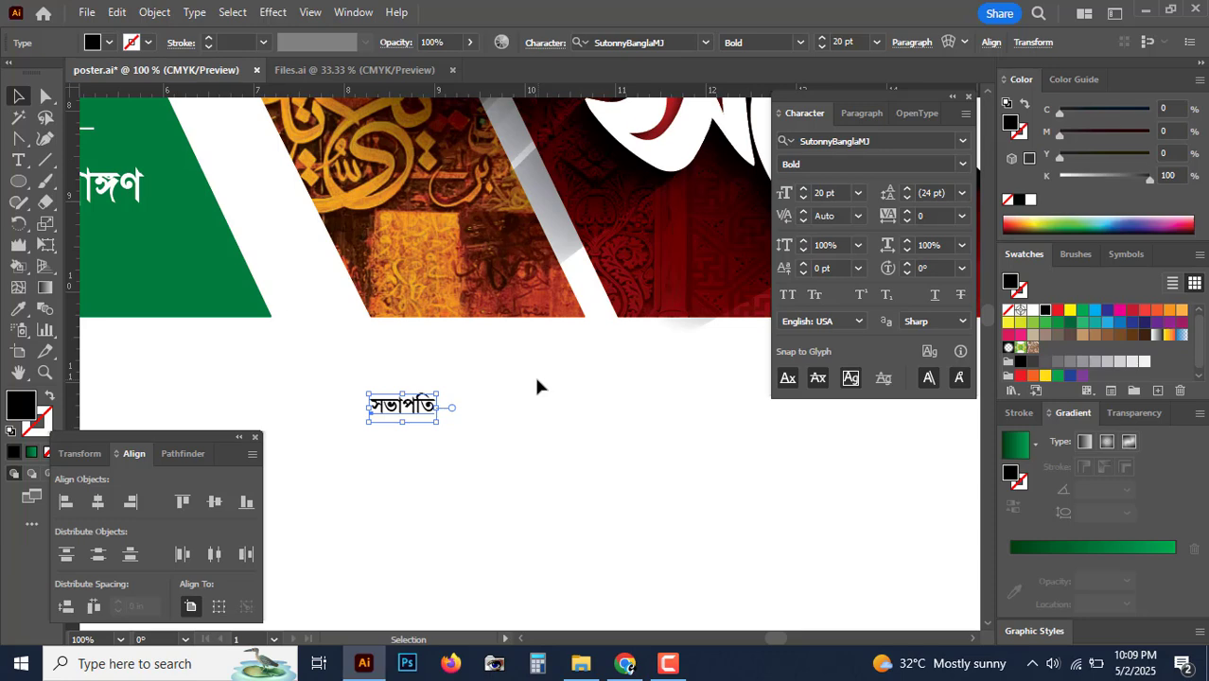
# Step: Centre-align the সভাপতি paragraph and centre it horizontally on the artboard
pyautogui.click(862, 114)
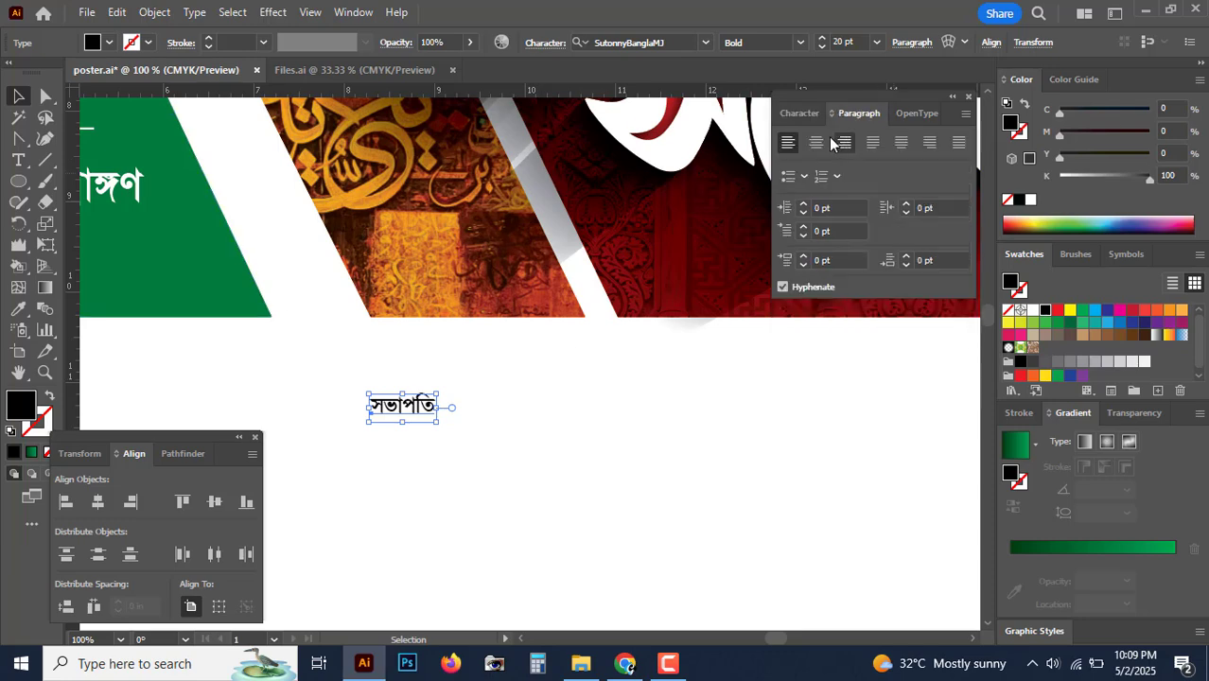
pyautogui.click(816, 142)
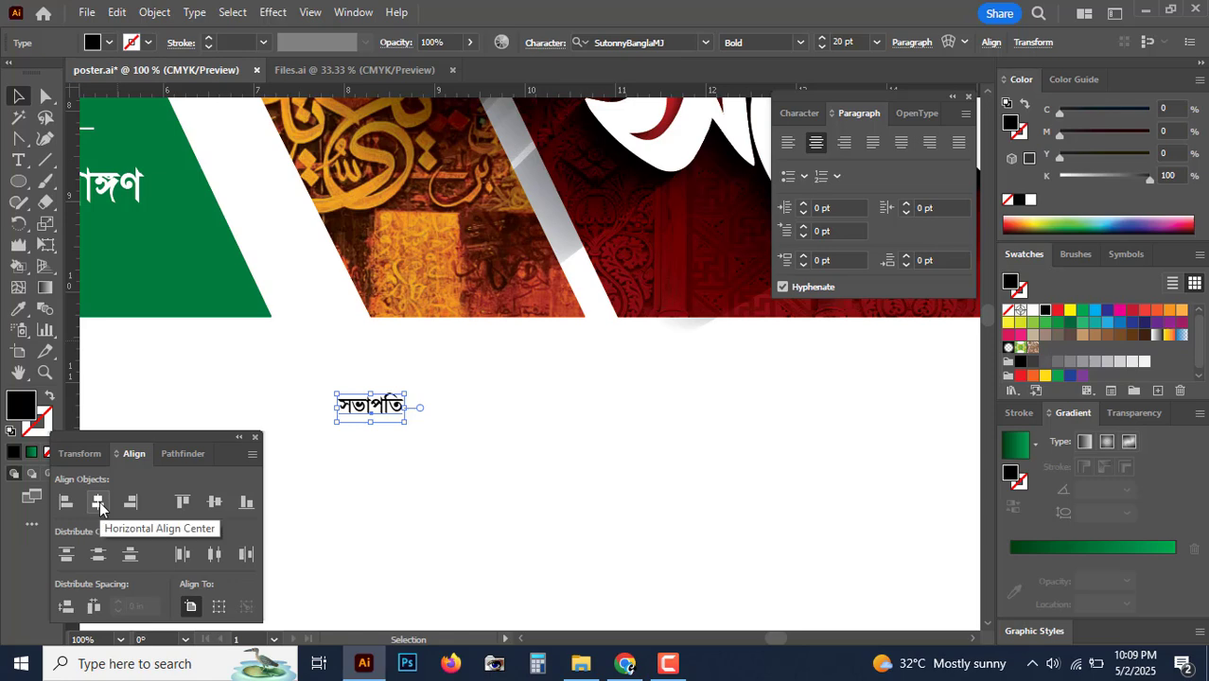
pyautogui.click(98, 502)
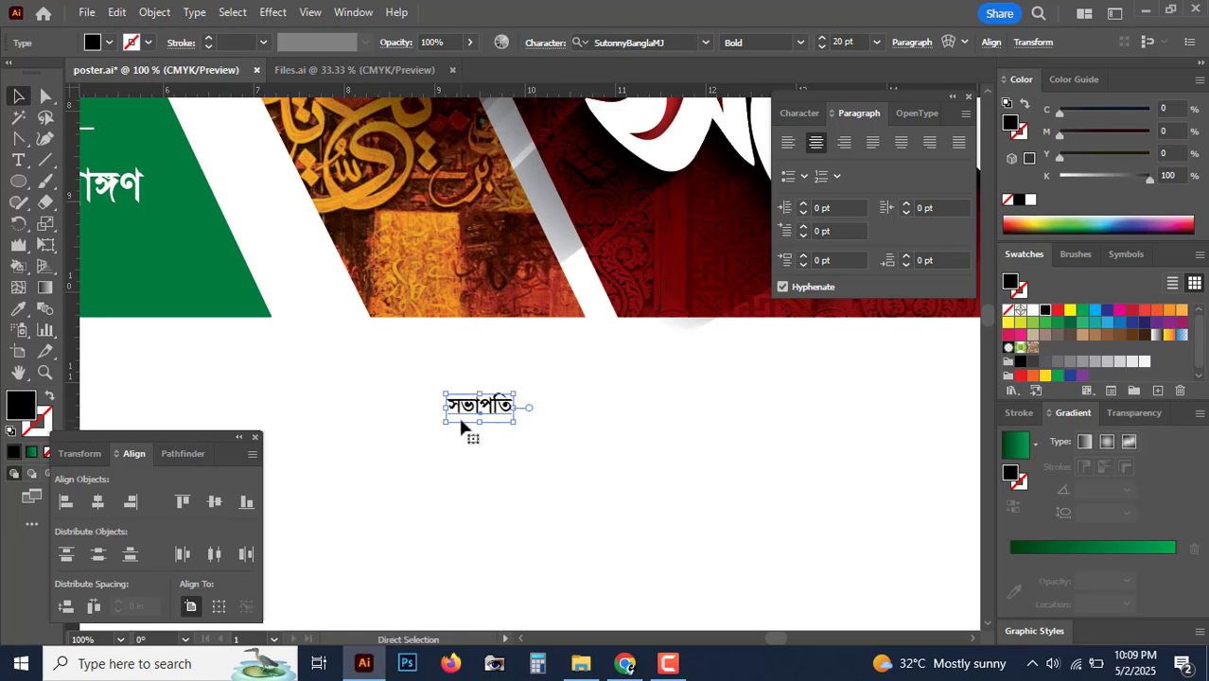
pyautogui.hotkey('ctrl', '=')
pyautogui.moveTo(543, 366); pyautogui.dragTo(461, 388)
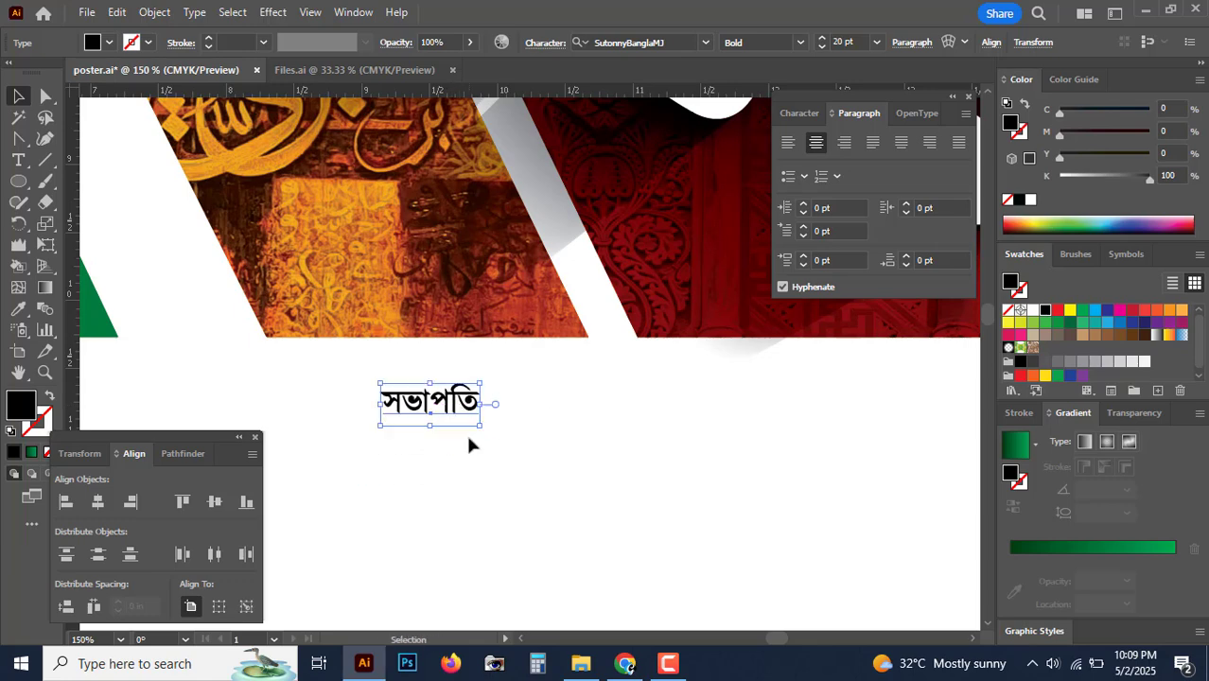
pyautogui.scroll(1, 467, 433)
pyautogui.moveTo(501, 428); pyautogui.dragTo(550, 353)
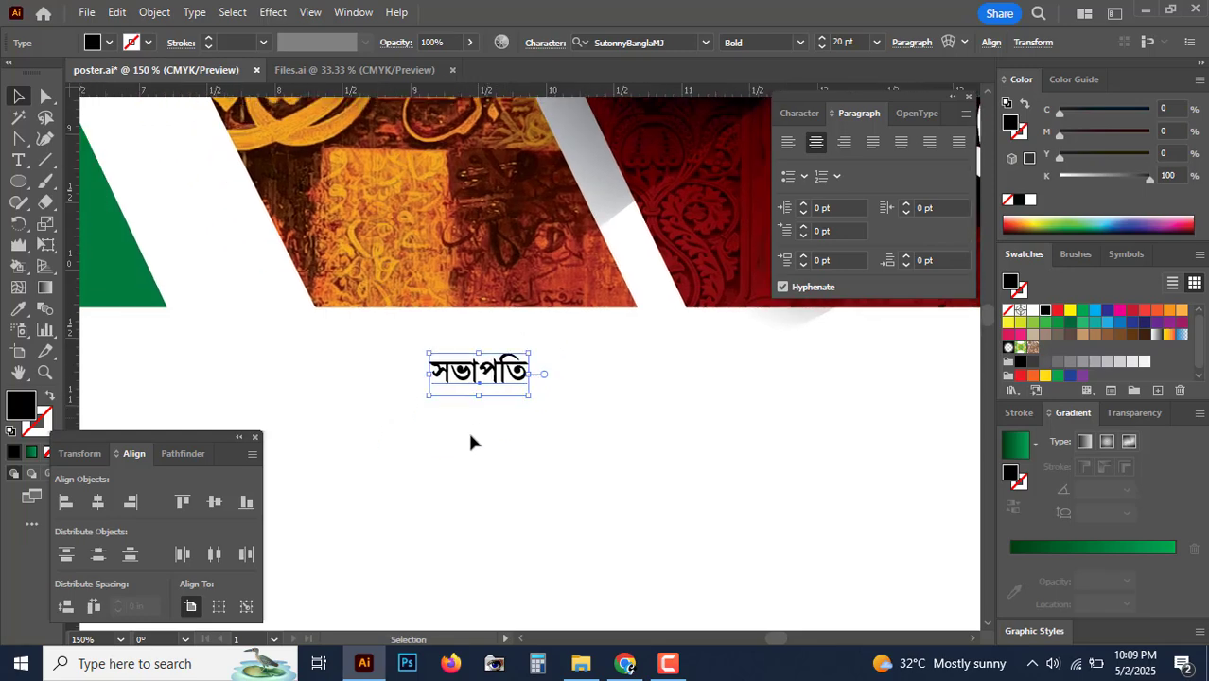
pyautogui.click(477, 436)
pyautogui.hotkey('ctrl', '-')
pyautogui.hotkey('ctrl', '-')
pyautogui.hotkey('ctrl', '-')
pyautogui.hotkey('ctrl', '-')
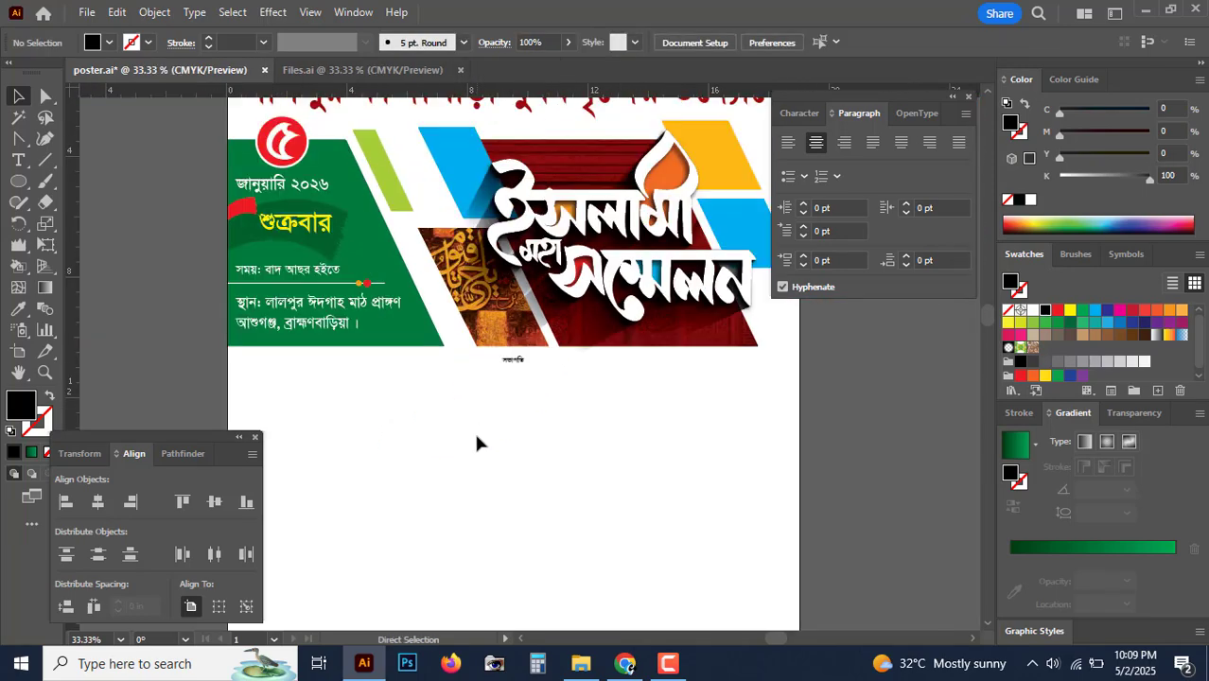
pyautogui.hotkey('ctrl', '=')
pyautogui.hotkey('ctrl', '=')
pyautogui.hotkey('ctrl', '=')
pyautogui.hotkey('ctrl', '=')
# Step: Set the সভাপতি label to 25 pt SutonnyBanglaMJ in the Regular style
pyautogui.click(481, 367)
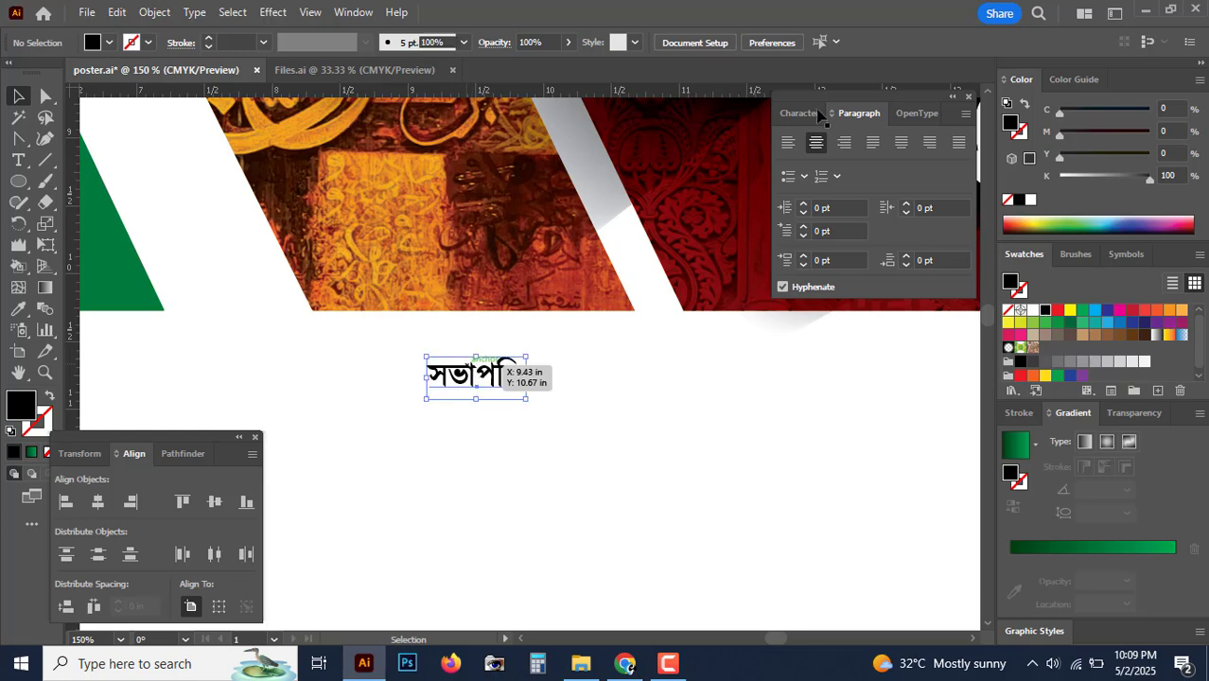
pyautogui.click(801, 112)
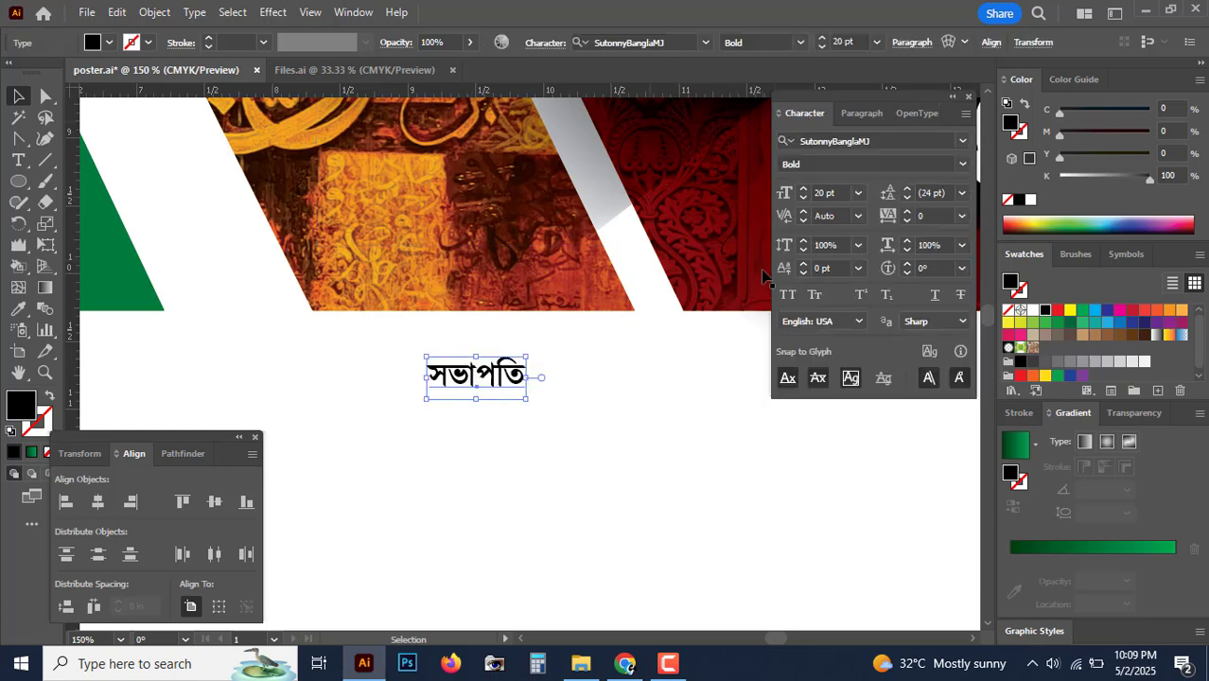
pyautogui.click(785, 192)
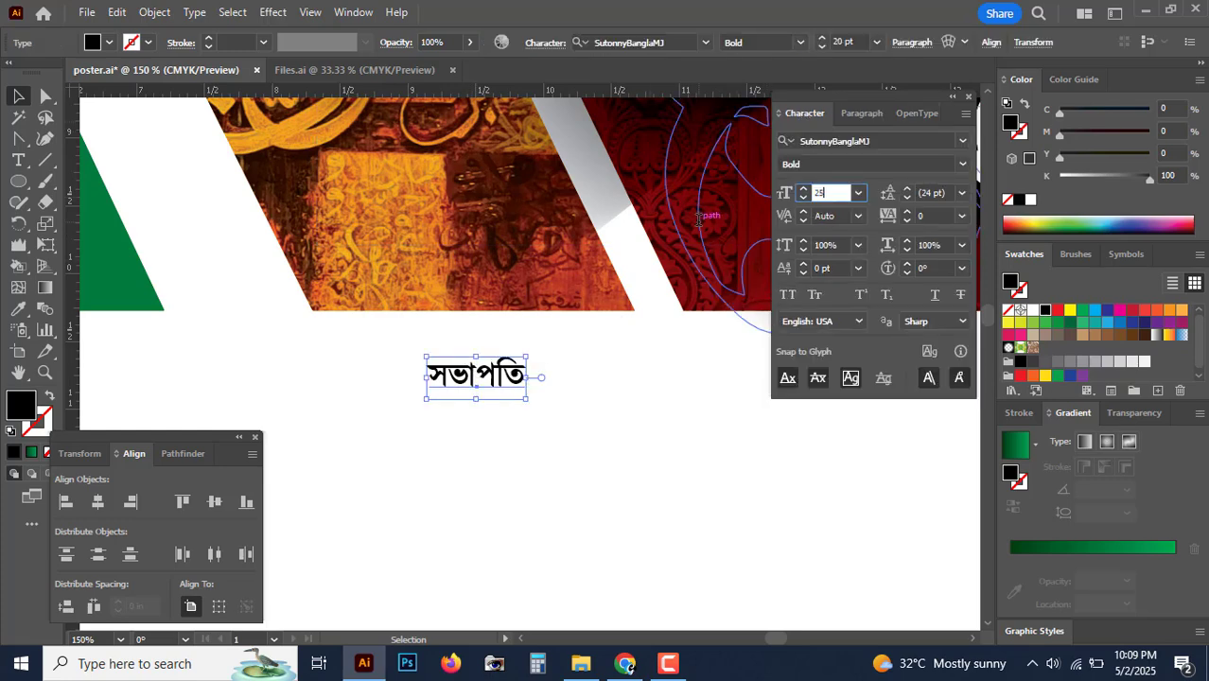
pyautogui.write('25')
pyautogui.press('Return')
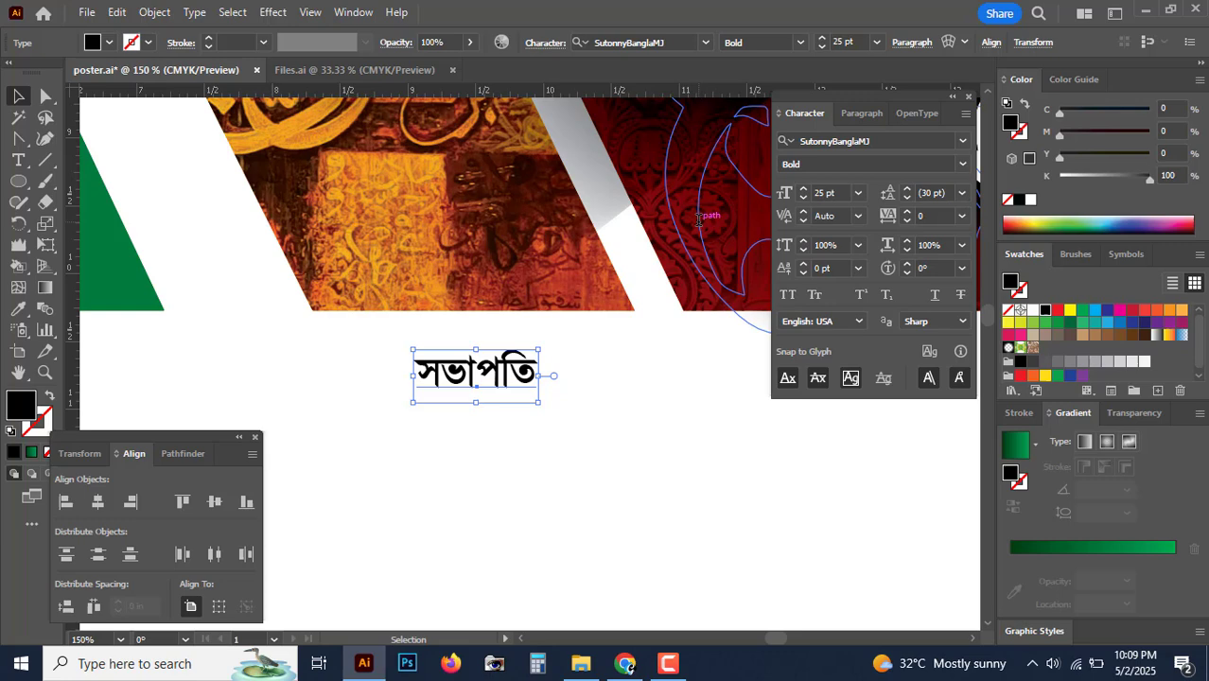
pyautogui.click(962, 166)
pyautogui.click(885, 179)
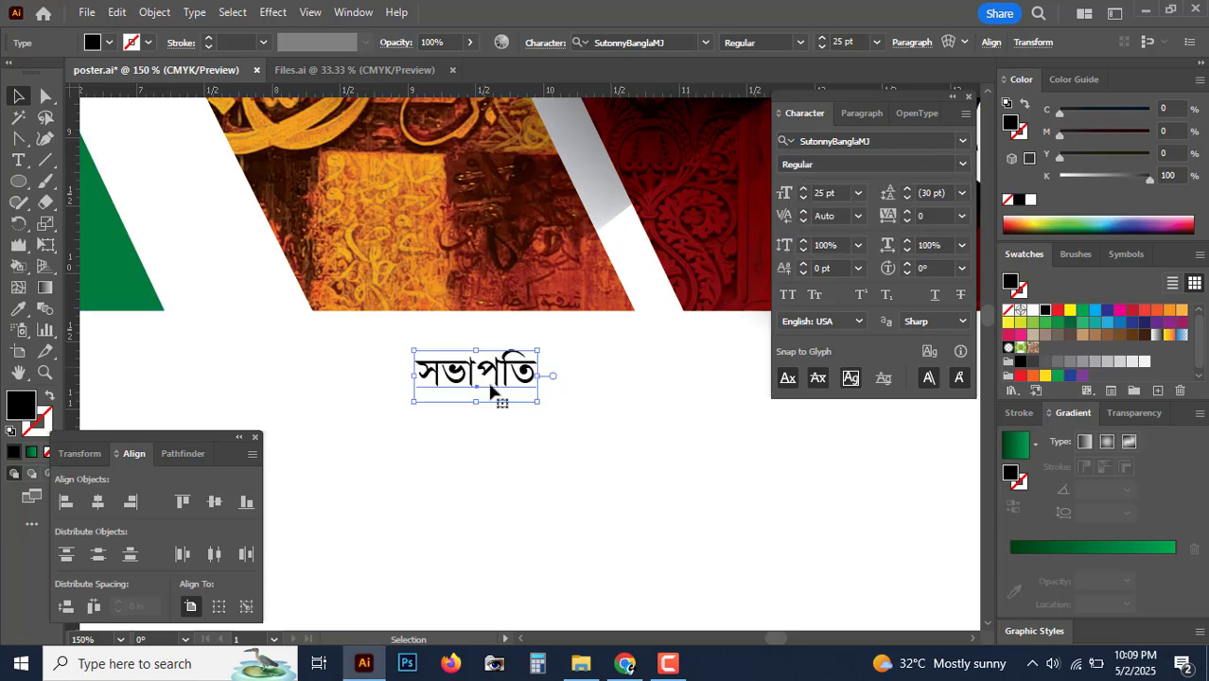
# Step: Filter the font list for fonts starting with 'l' to reach the Li Alinur fonts
pyautogui.click(895, 140)
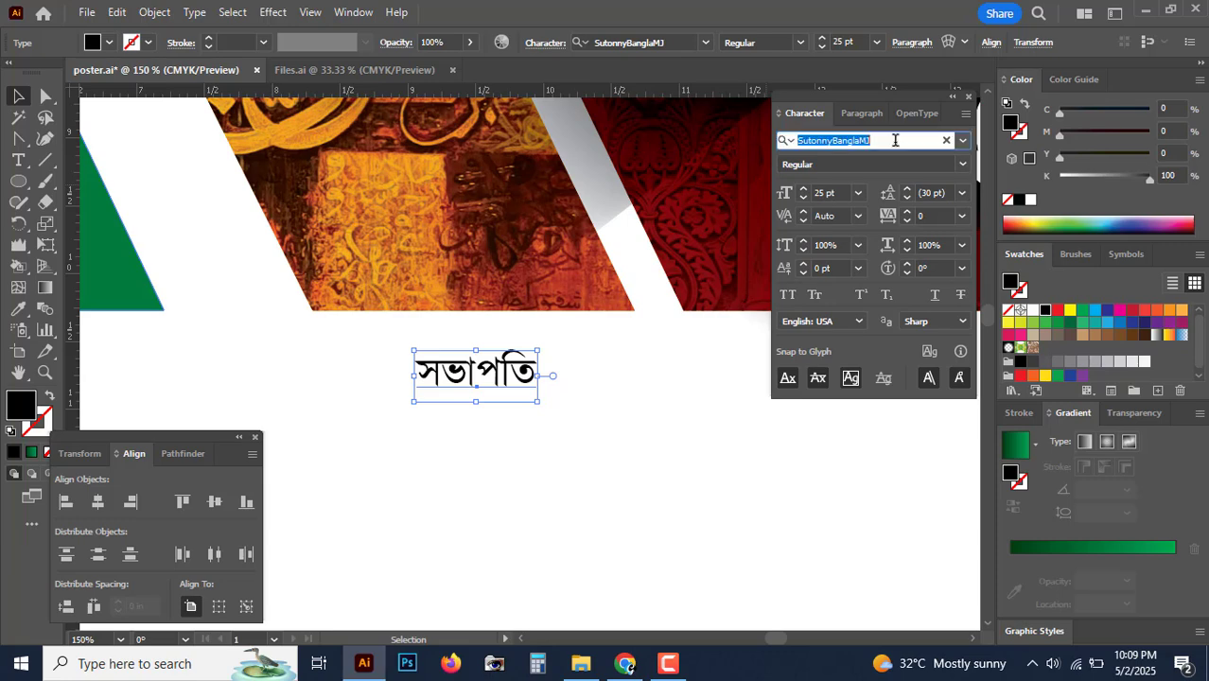
pyautogui.write('l')
pyautogui.press('Down')
pyautogui.press('Down')
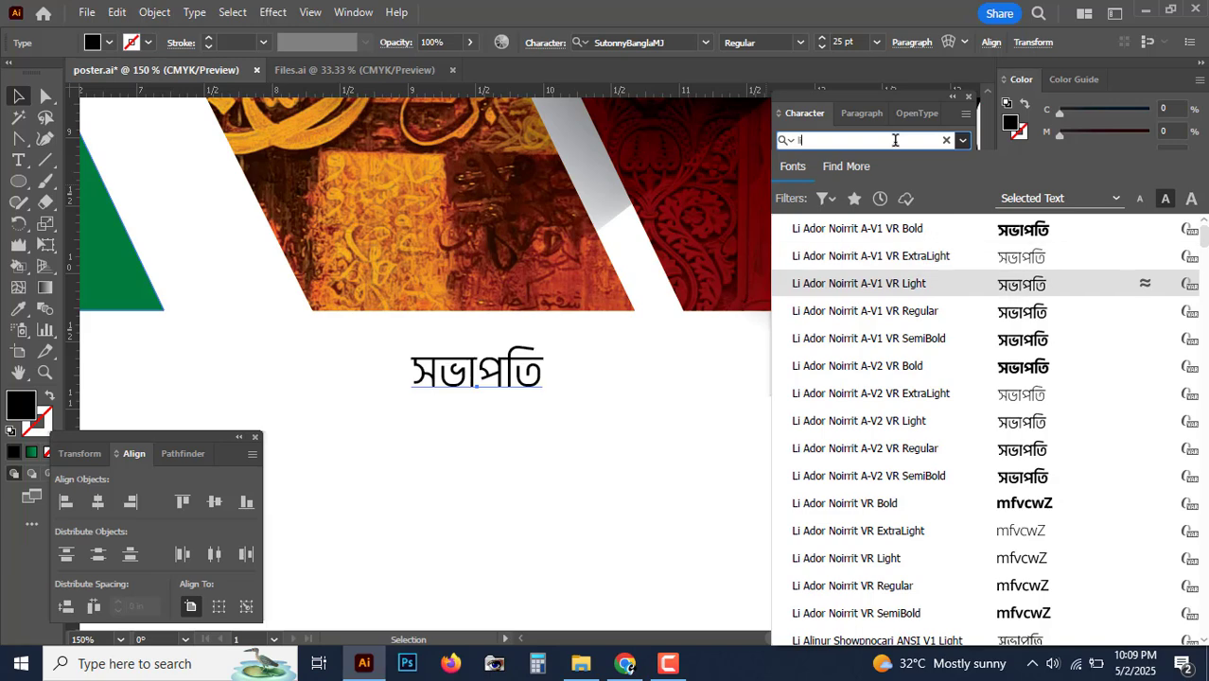
pyautogui.press('Up')
pyautogui.press('Up')
pyautogui.press('BackSpace')
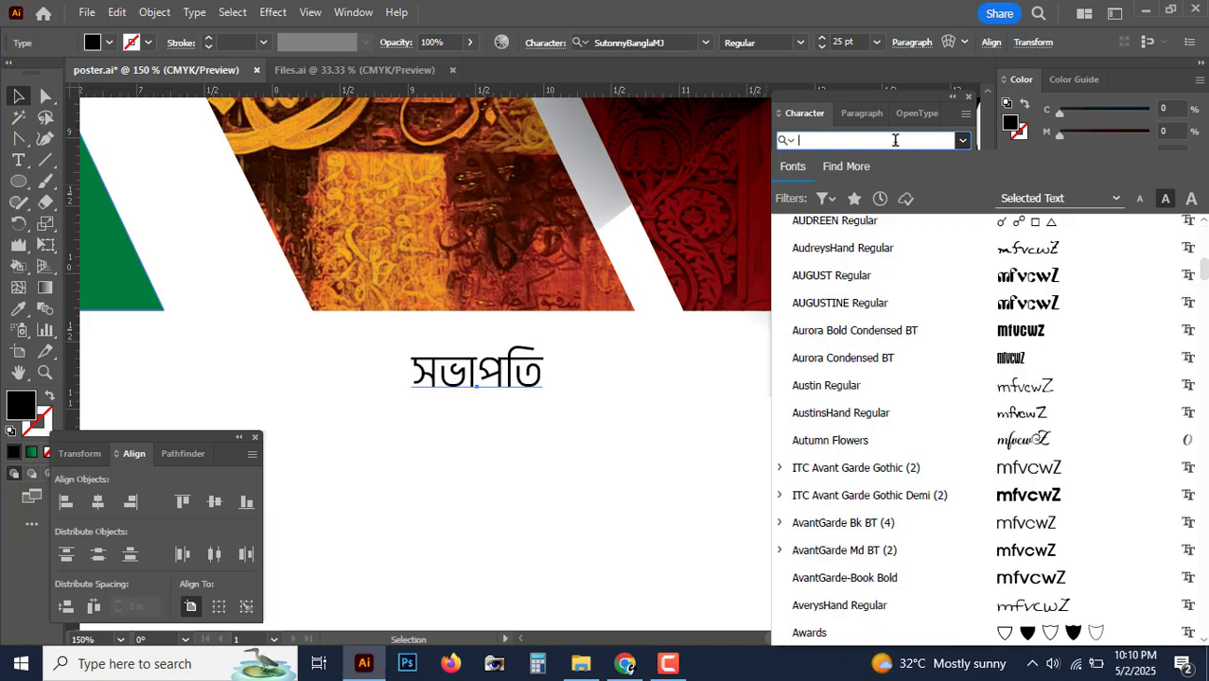
pyautogui.write('l')
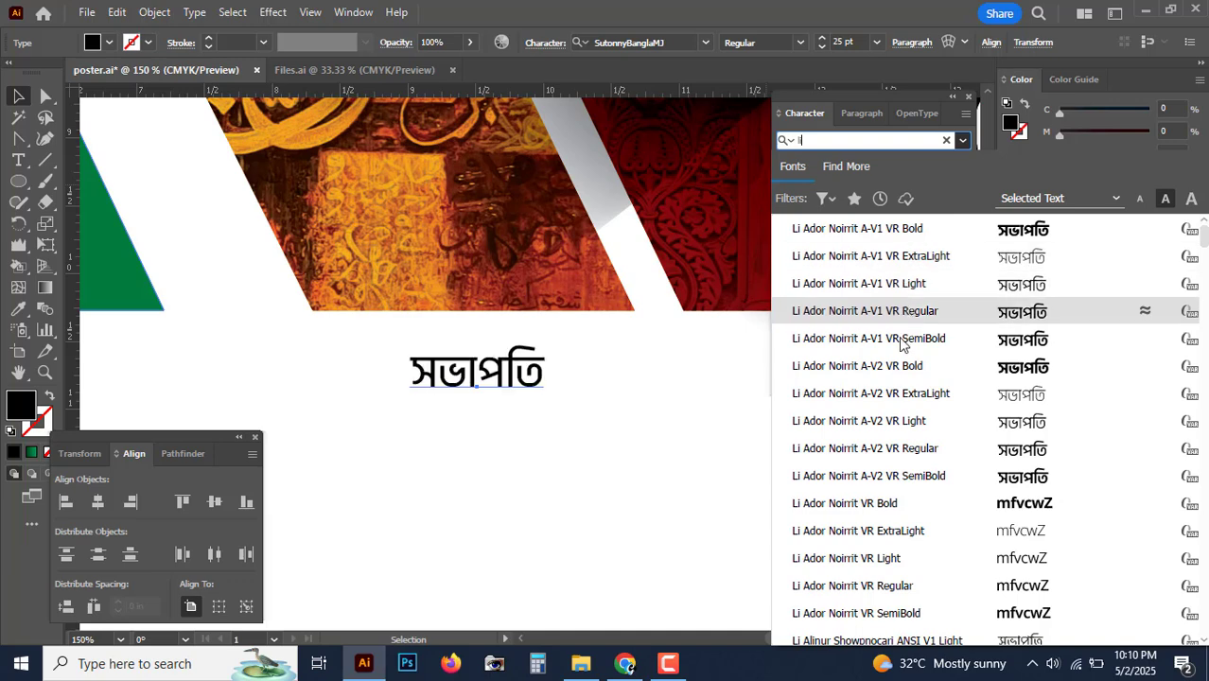
pyautogui.scroll(-2, 884, 407)
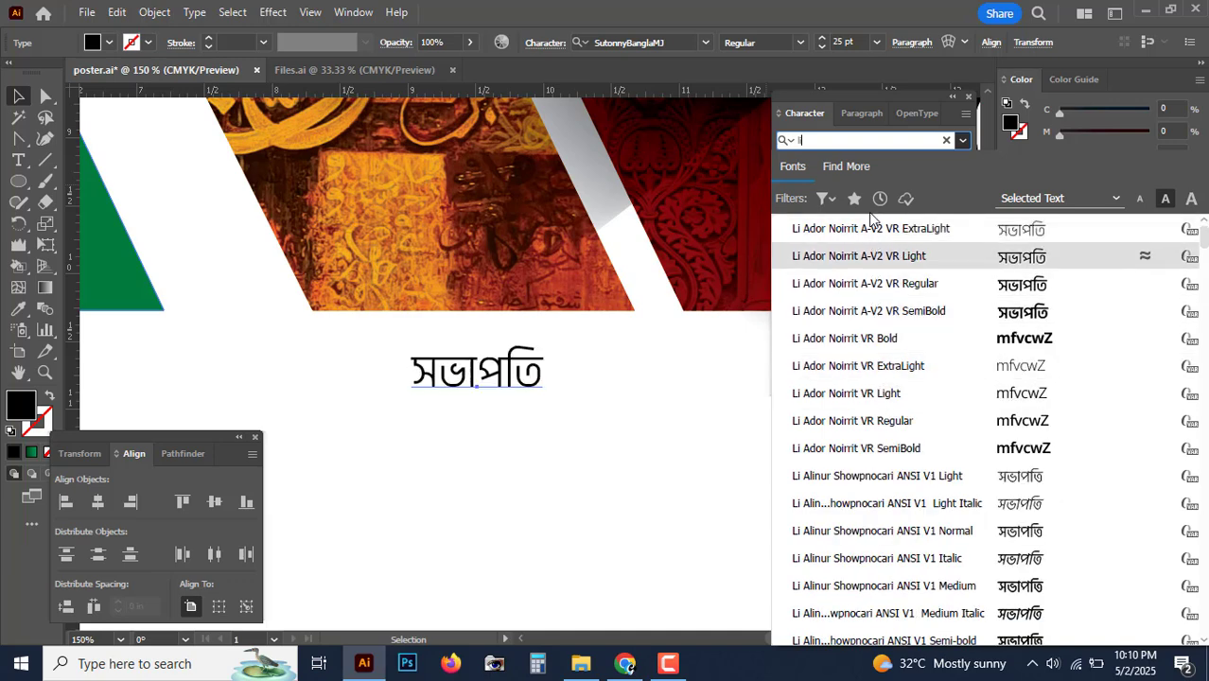
# Step: Preview the Li Alinur fonts on the label and apply Li Alinur Oishee B1 ANSI V1
pyautogui.press('Down')
pyautogui.press('Down')
pyautogui.press('Down')
pyautogui.press('Down')
pyautogui.press('Down')
pyautogui.press('Down')
pyautogui.press('Down')
pyautogui.press('Down')
pyautogui.press('Down')
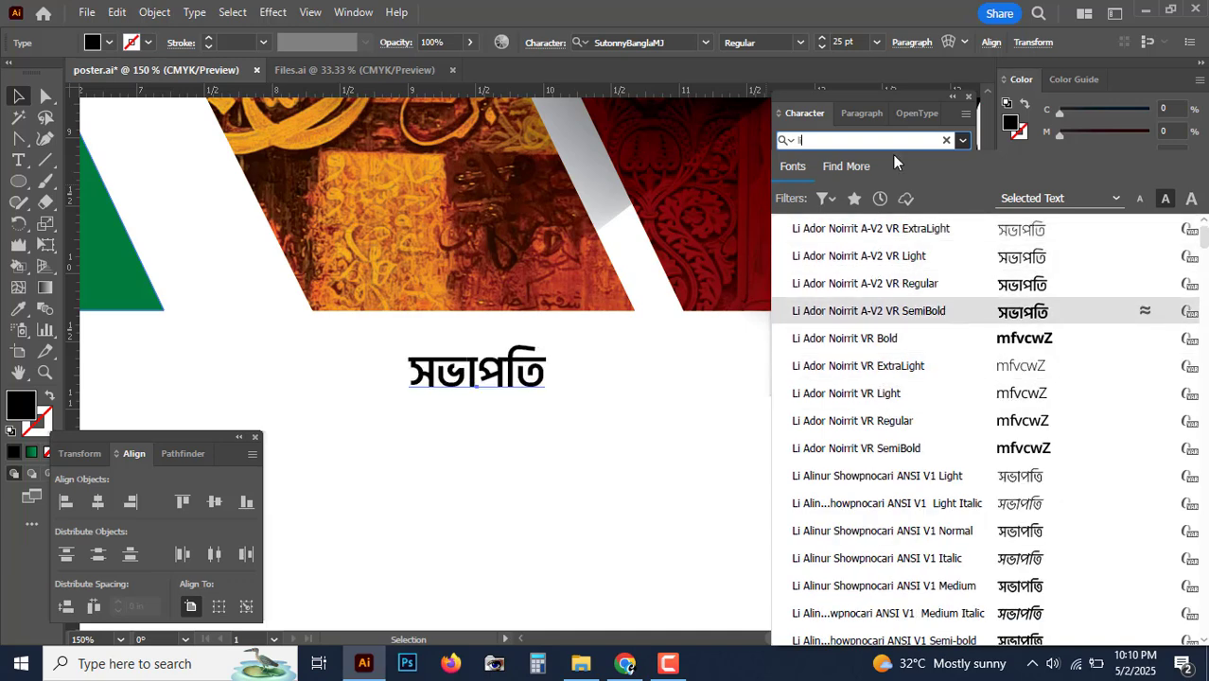
pyautogui.press('Down')
pyautogui.press('Down')
pyautogui.press('Down')
pyautogui.press('Down')
pyautogui.press('Down')
pyautogui.press('Down')
pyautogui.press('Down')
pyautogui.press('Down')
pyautogui.press('Down')
pyautogui.press('Down')
pyautogui.press('Down')
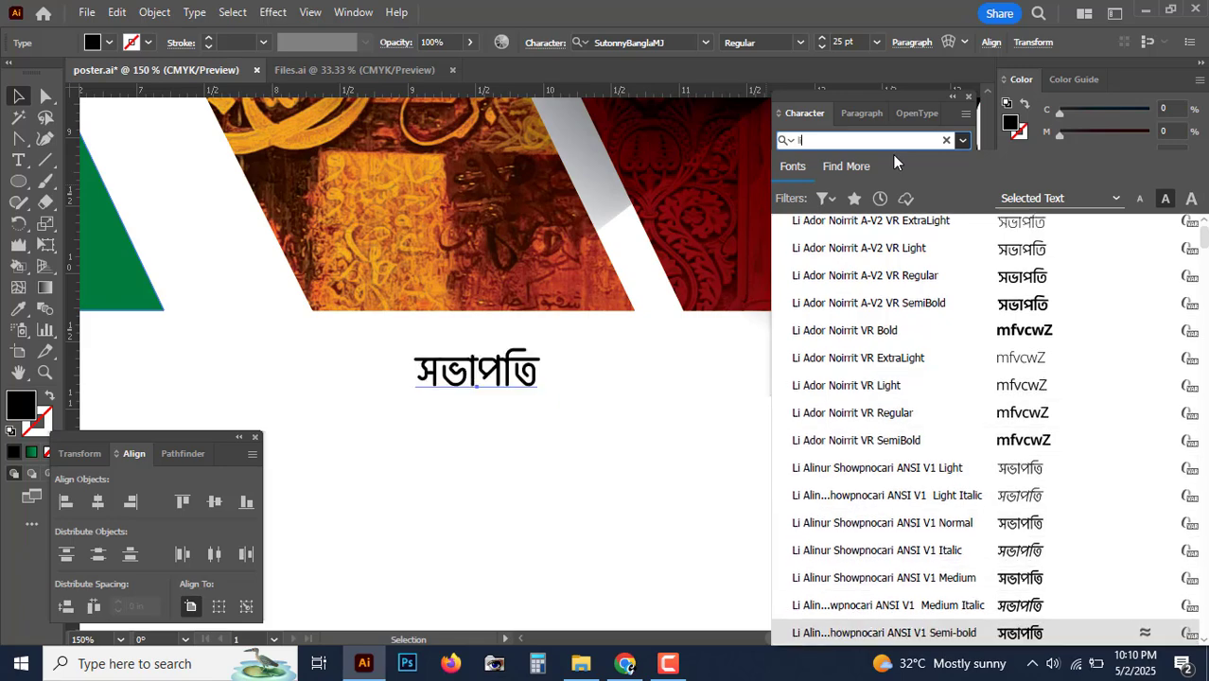
pyautogui.press('Down')
pyautogui.press('Down')
pyautogui.press('Down')
pyautogui.press('Down')
pyautogui.press('Down')
pyautogui.press('Down')
pyautogui.press('Down')
pyautogui.press('Down')
pyautogui.press('Down')
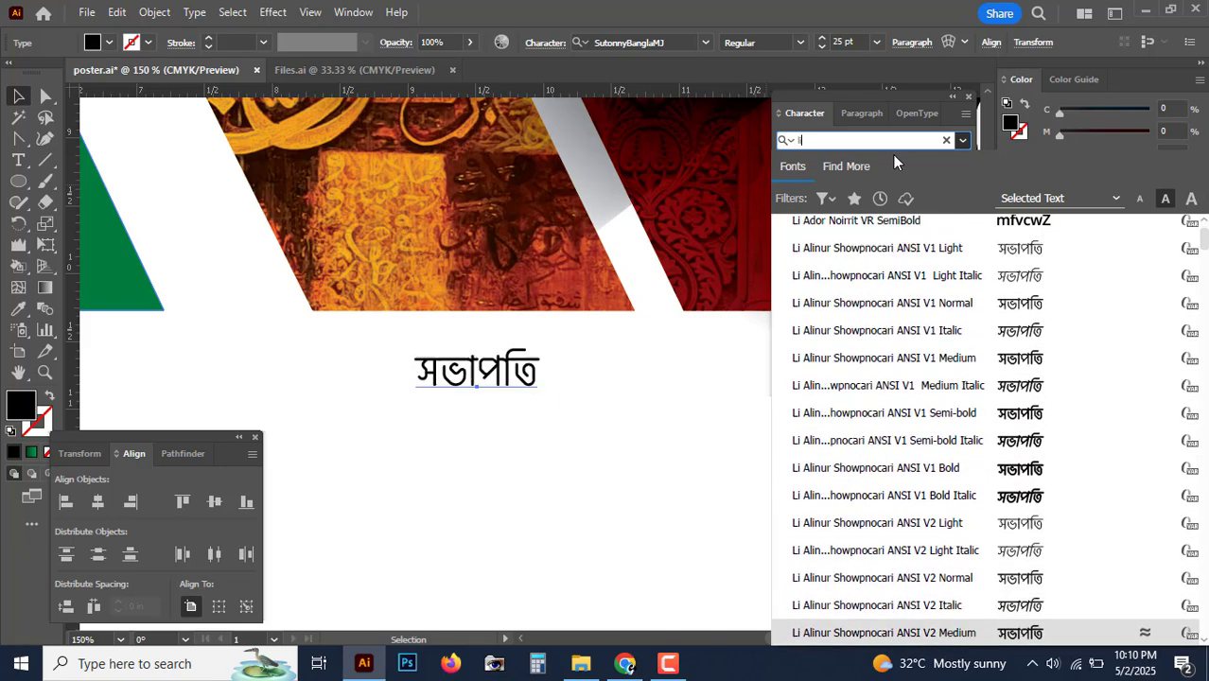
pyautogui.press('Down')
pyautogui.press('Down')
pyautogui.press('Down')
pyautogui.press('Down')
pyautogui.press('Down')
pyautogui.press('Down')
pyautogui.press('Down')
pyautogui.press('Down')
pyautogui.press('Down')
pyautogui.press('Down')
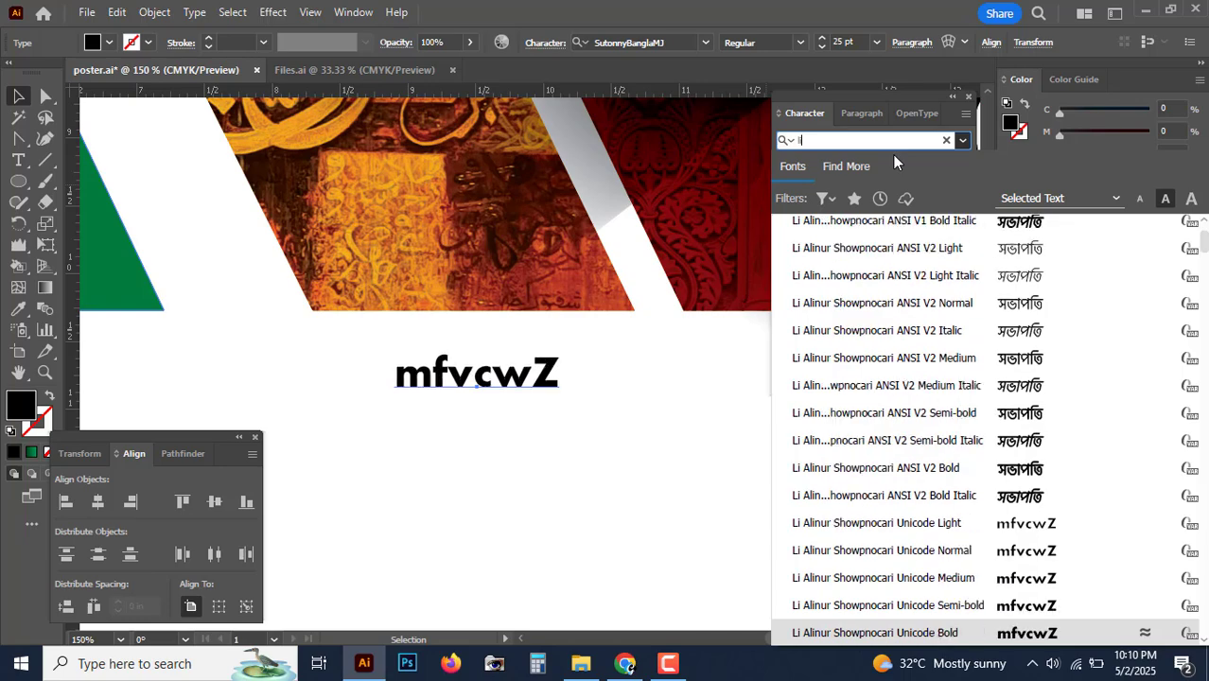
pyautogui.press('Down')
pyautogui.press('Down')
pyautogui.press('Down')
pyautogui.press('Down')
pyautogui.press('Down')
pyautogui.press('Down')
pyautogui.press('Down')
pyautogui.press('Down')
pyautogui.press('Down')
pyautogui.press('Down')
pyautogui.press('Down')
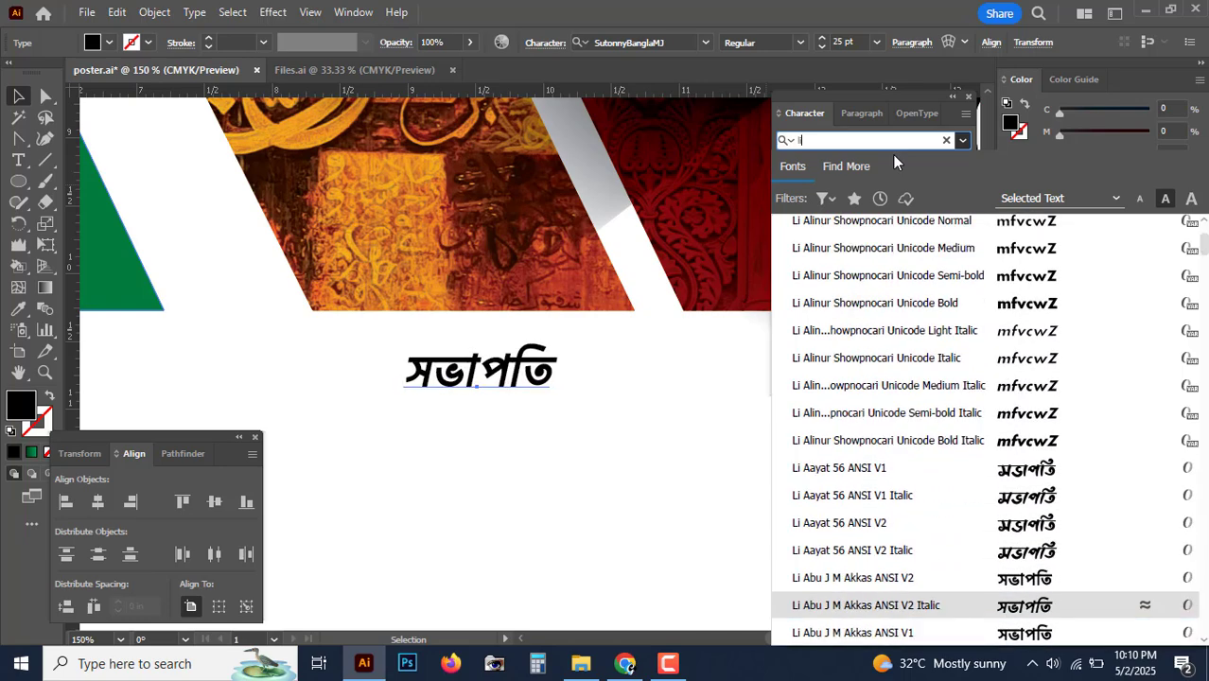
pyautogui.press('Down')
pyautogui.press('Down')
pyautogui.press('Down')
pyautogui.press('Down')
pyautogui.press('Down')
pyautogui.press('Down')
pyautogui.press('Down')
pyautogui.press('Down')
pyautogui.press('Down')
pyautogui.press('Down')
pyautogui.press('Down')
pyautogui.press('Down')
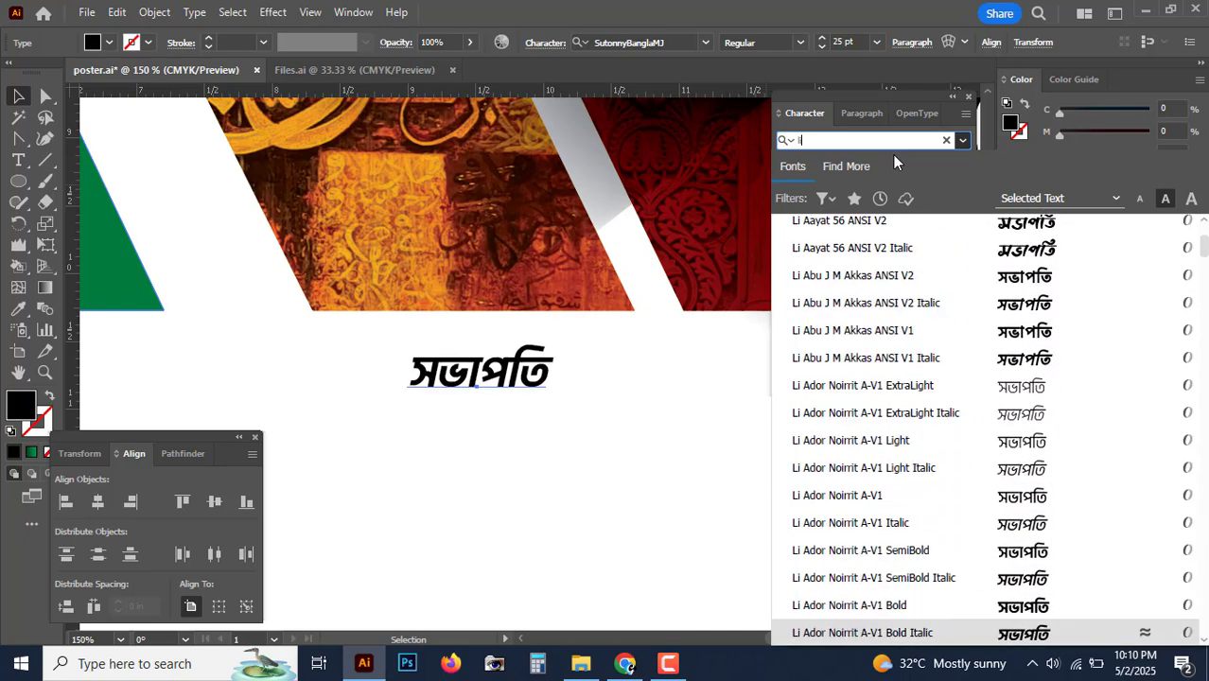
pyautogui.press('Down')
pyautogui.press('Down')
pyautogui.press('Down')
pyautogui.press('Down')
pyautogui.press('Down')
pyautogui.press('Down')
pyautogui.press('Down')
pyautogui.press('Down')
pyautogui.press('Down')
pyautogui.press('Down')
pyautogui.press('Down')
pyautogui.press('Down')
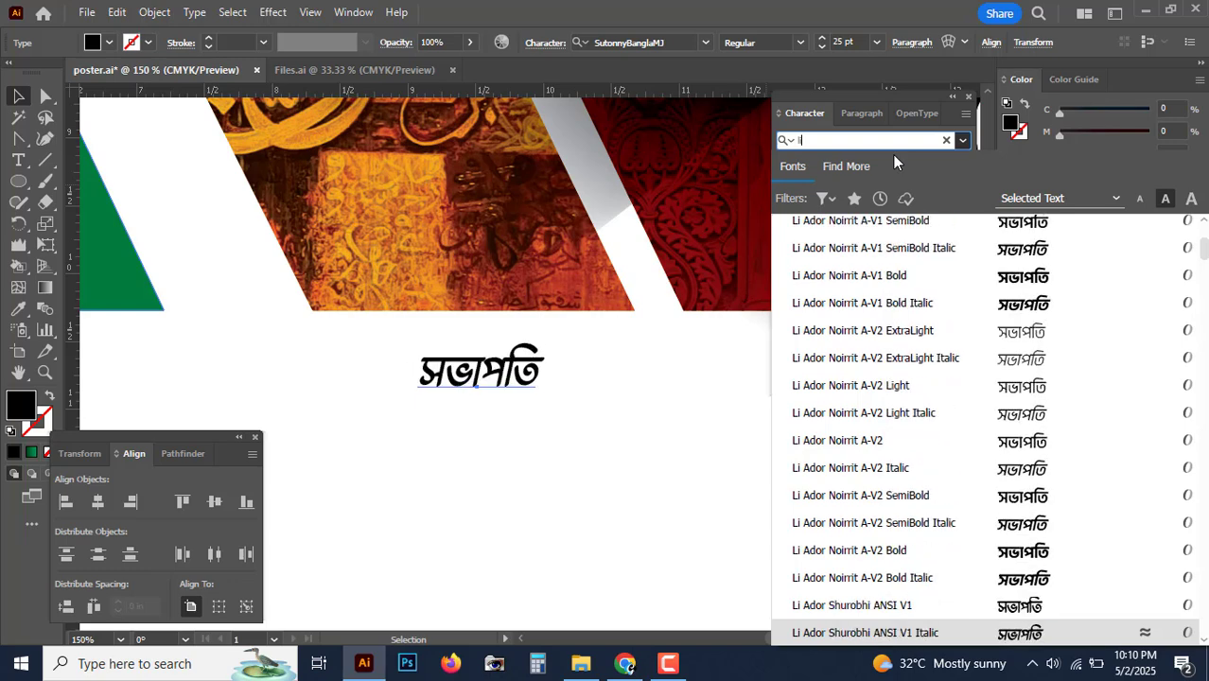
pyautogui.press('Down')
pyautogui.press('Down')
pyautogui.press('Down')
pyautogui.press('Down')
pyautogui.press('Down')
pyautogui.press('Down')
pyautogui.press('Down')
pyautogui.press('Down')
pyautogui.press('Down')
pyautogui.press('Down')
pyautogui.press('Down')
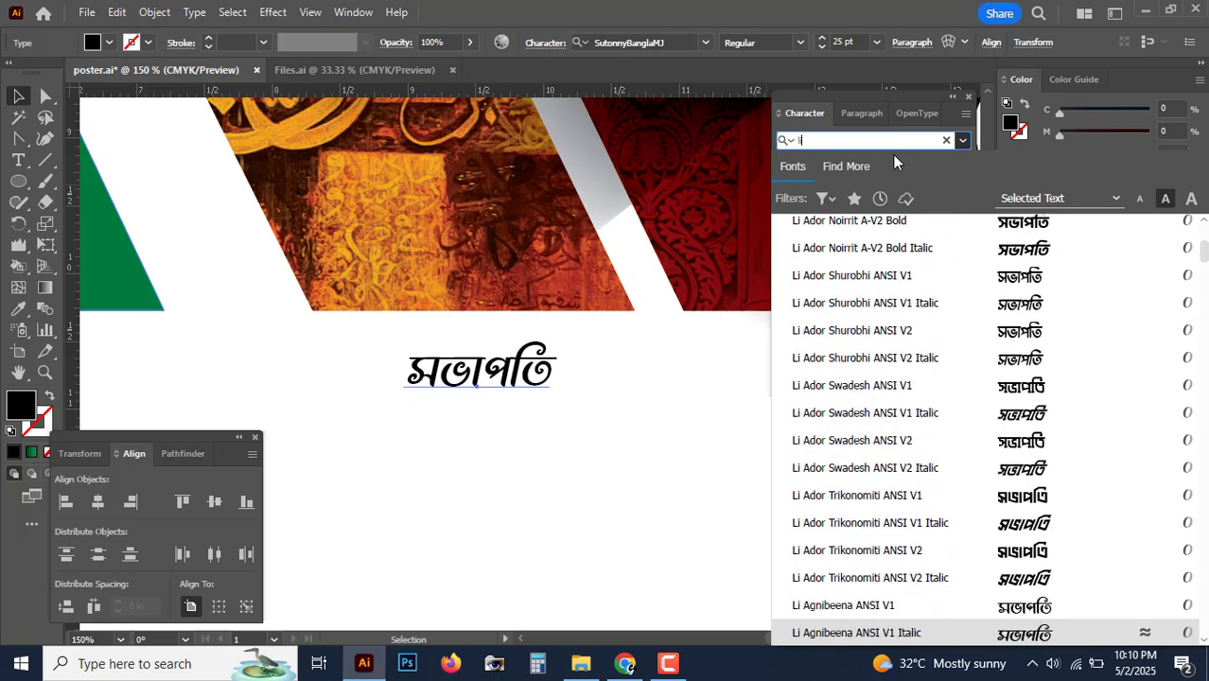
pyautogui.press('Down')
pyautogui.press('Down')
pyautogui.press('Down')
pyautogui.press('Down')
pyautogui.press('Down')
pyautogui.press('Down')
pyautogui.press('Down')
pyautogui.press('Down')
pyautogui.press('Down')
pyautogui.press('Down')
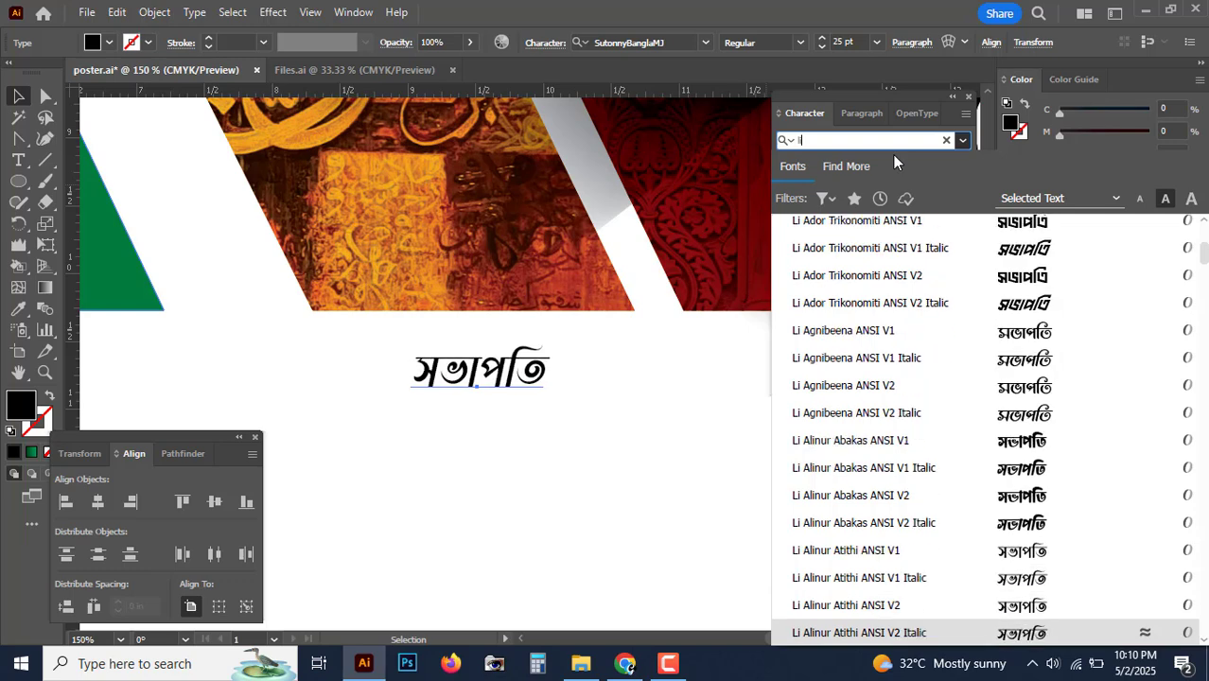
pyautogui.press('Down')
pyautogui.press('Down')
pyautogui.press('Down')
pyautogui.press('Down')
pyautogui.press('Down')
pyautogui.press('Down')
pyautogui.press('Down')
pyautogui.press('Down')
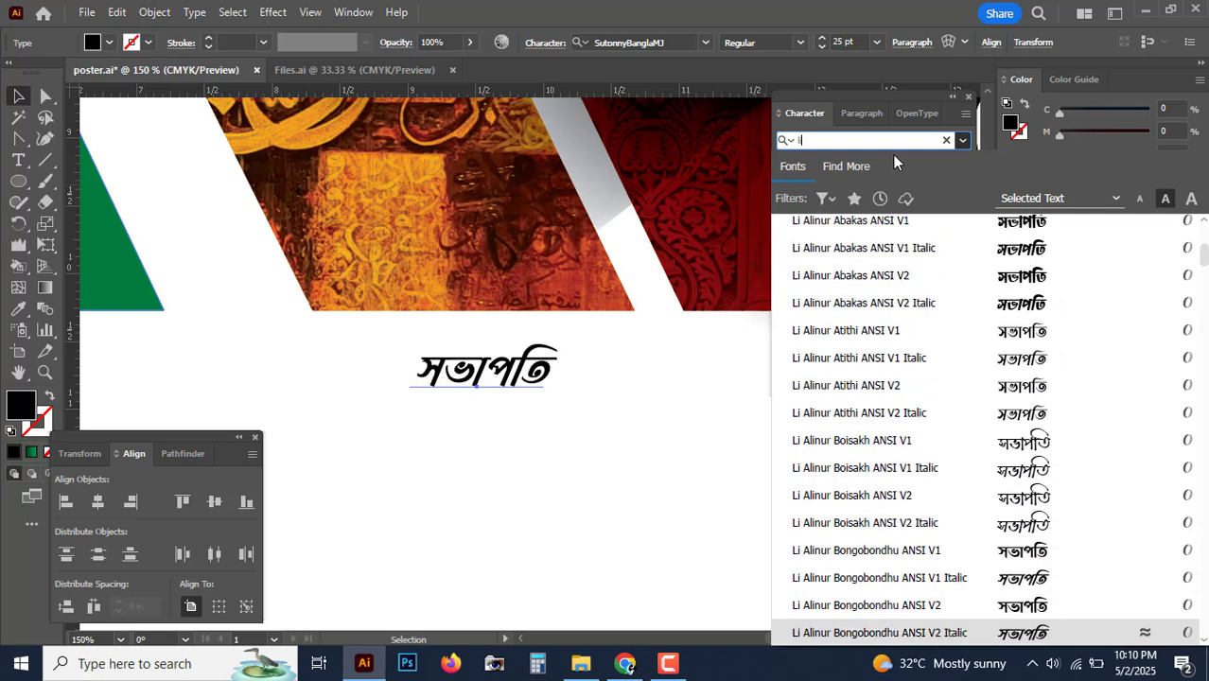
pyautogui.press('Down')
pyautogui.press('Down')
pyautogui.press('Down')
pyautogui.press('Down')
pyautogui.press('Down')
pyautogui.press('Down')
pyautogui.press('Down')
pyautogui.press('Down')
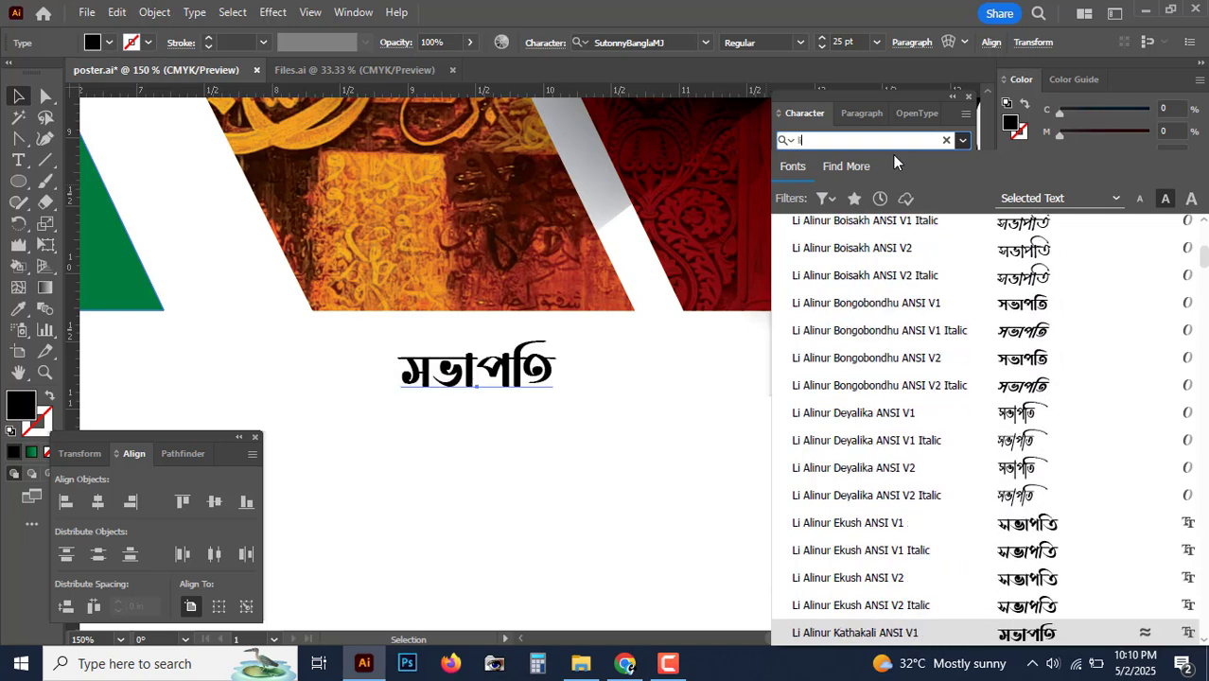
pyautogui.press('Down')
pyautogui.press('Down')
pyautogui.press('Down')
pyautogui.press('Down')
pyautogui.press('Down')
pyautogui.press('Down')
pyautogui.press('Down')
pyautogui.press('Down')
pyautogui.press('Down')
pyautogui.press('Down')
pyautogui.press('Down')
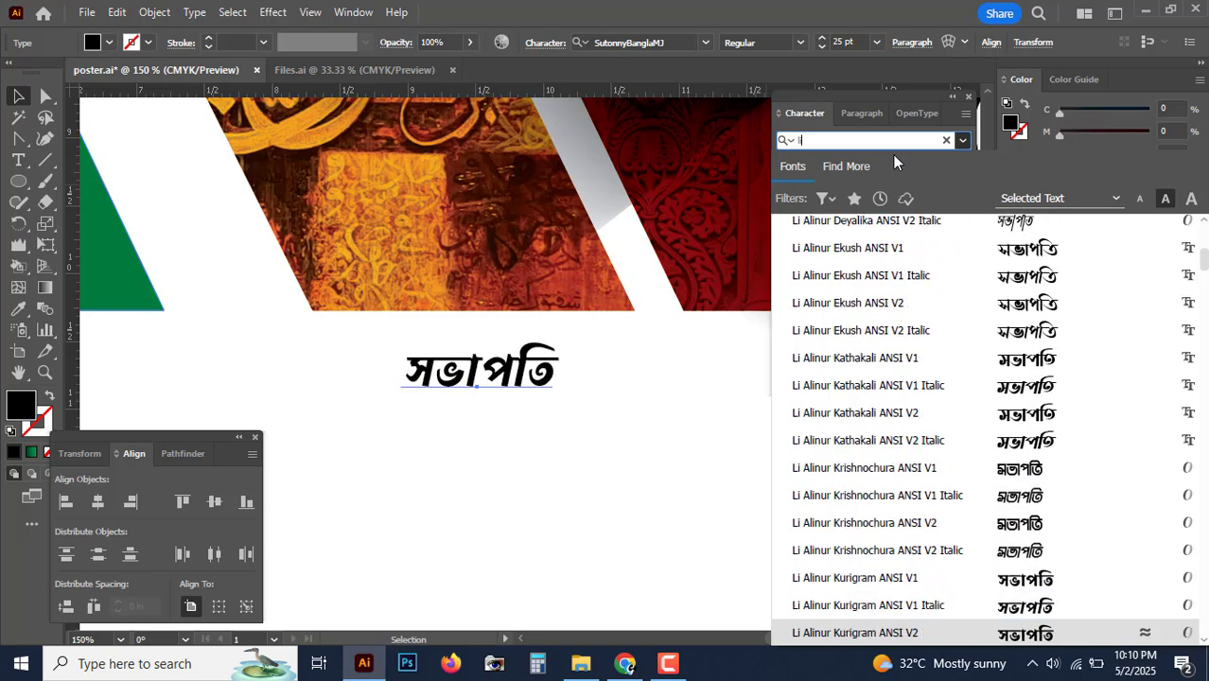
pyautogui.press('Down')
pyautogui.press('Down')
pyautogui.press('Down')
pyautogui.press('Down')
pyautogui.press('Down')
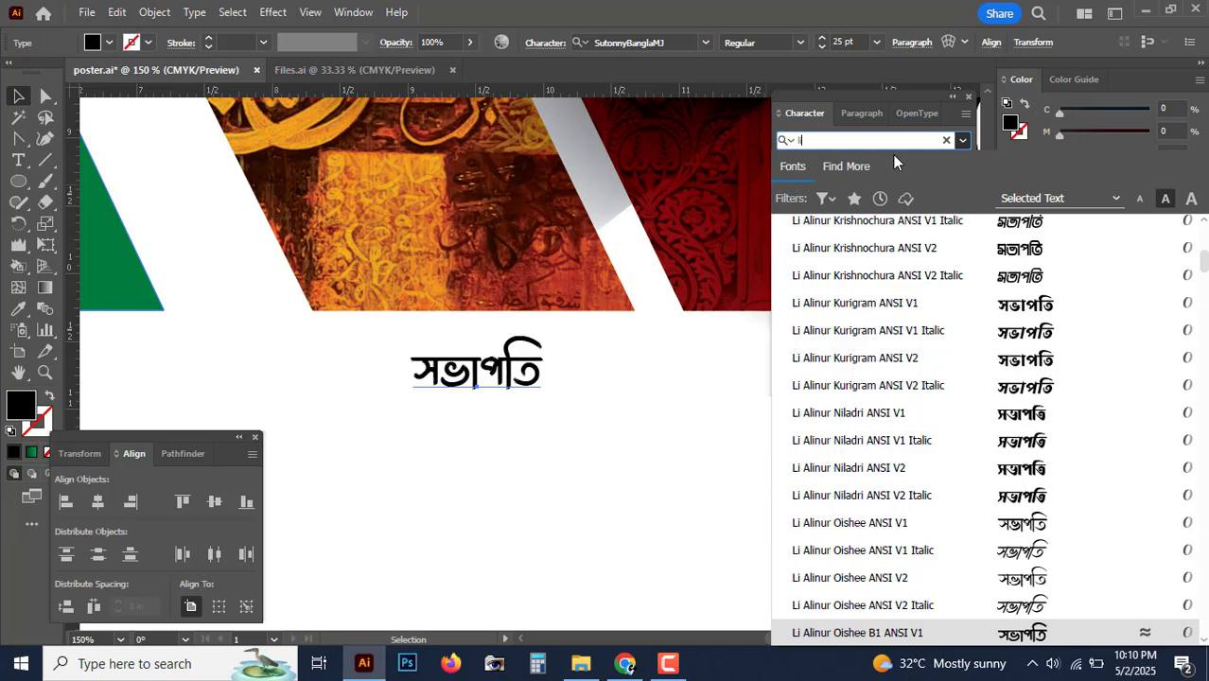
pyautogui.press('Down')
pyautogui.press('Down')
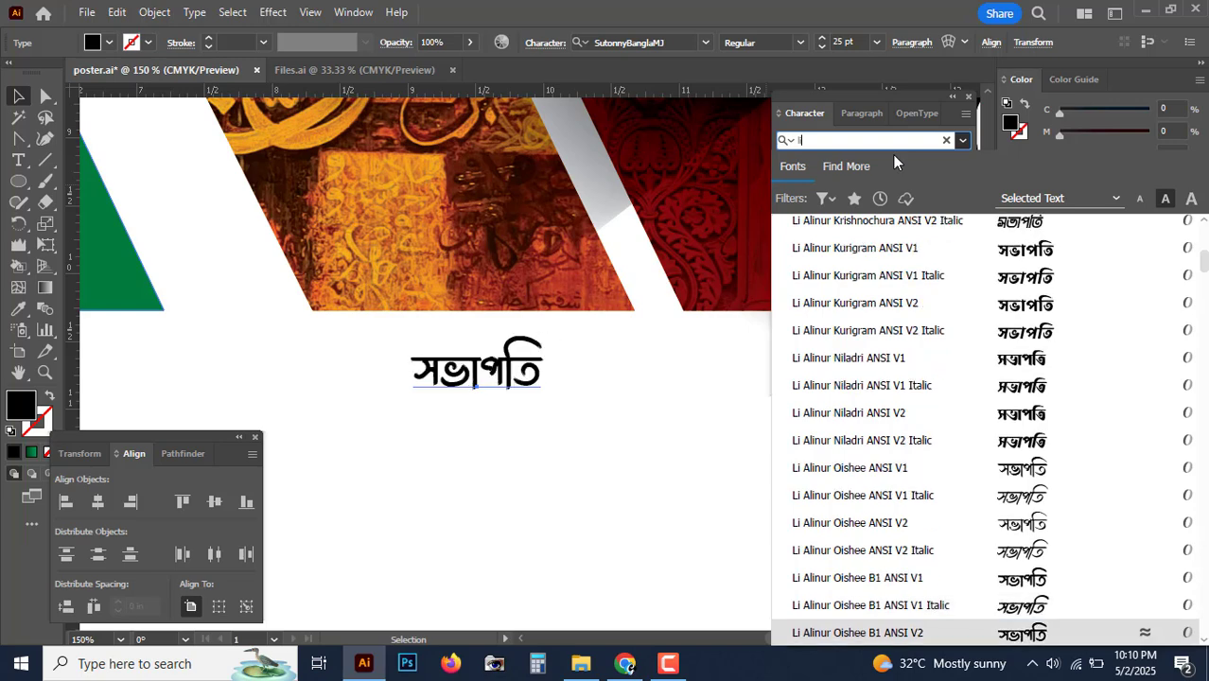
pyautogui.press('Up')
pyautogui.press('Up')
pyautogui.press('Return')
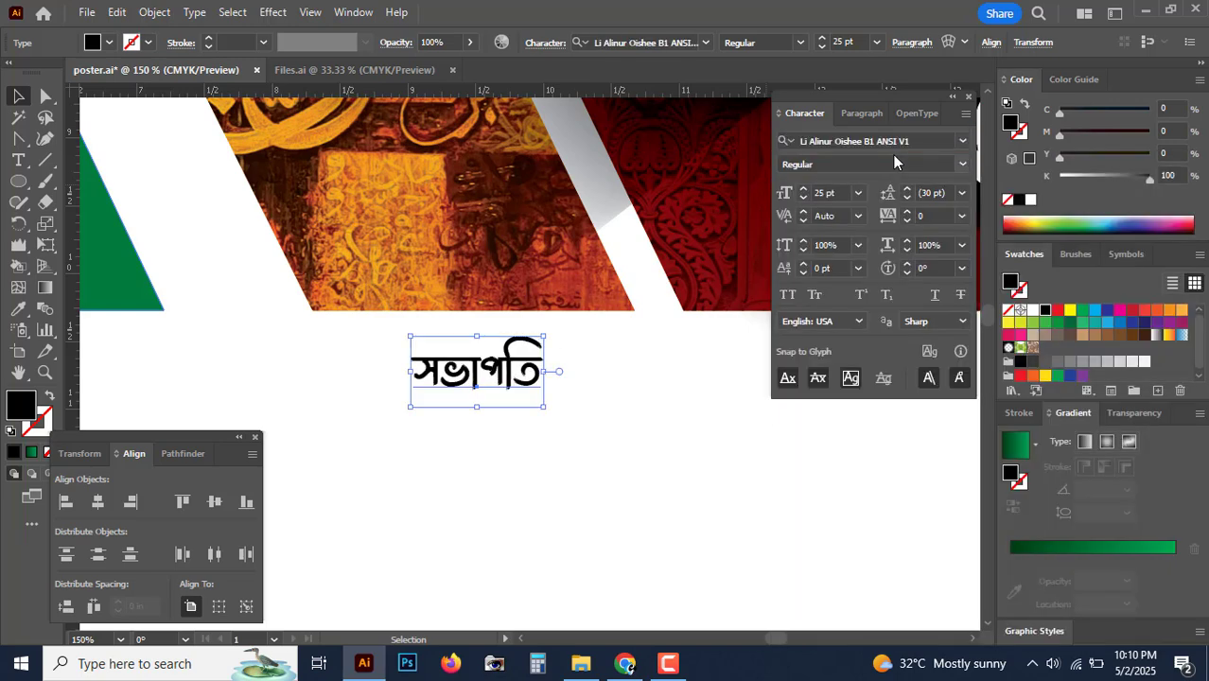
pyautogui.moveTo(525, 374); pyautogui.dragTo(501, 361)
pyautogui.hotkey('ctrl', '-')
pyautogui.hotkey('ctrl', '-')
pyautogui.hotkey('ctrl', '-')
pyautogui.hotkey('ctrl', '-')
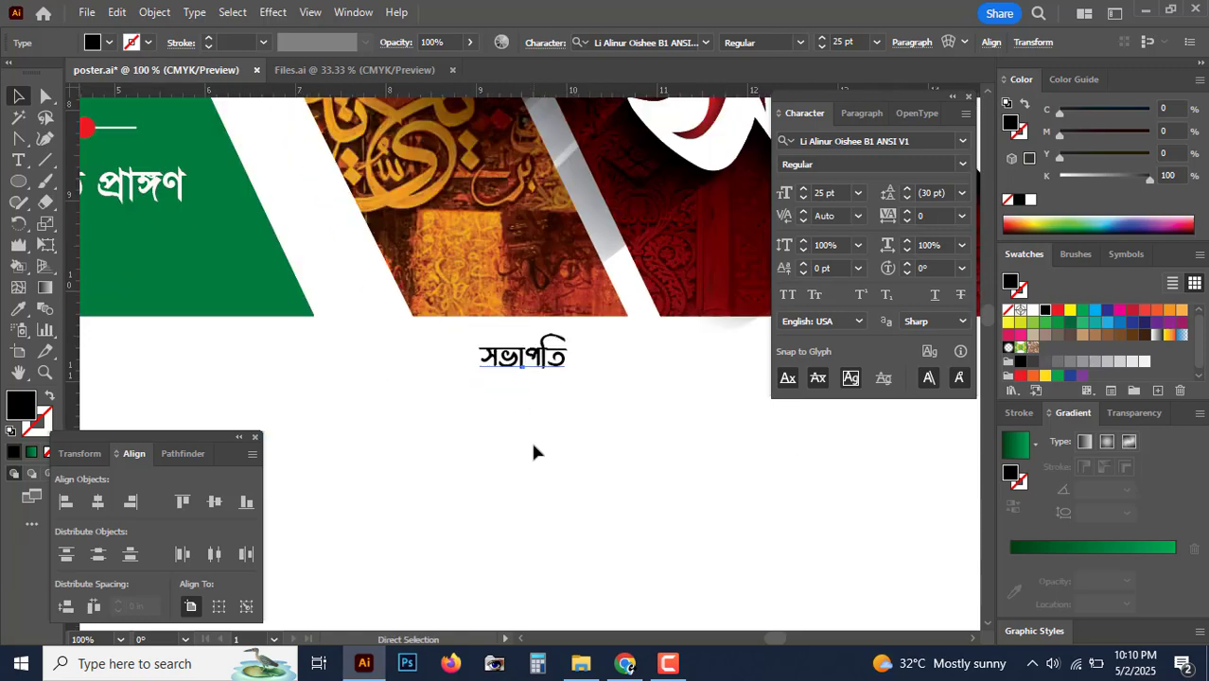
pyautogui.hotkey('ctrl', '=')
pyautogui.hotkey('ctrl', '=')
pyautogui.hotkey('ctrl', '=')
pyautogui.hotkey('ctrl', '=')
pyautogui.hotkey('ctrl', '=')
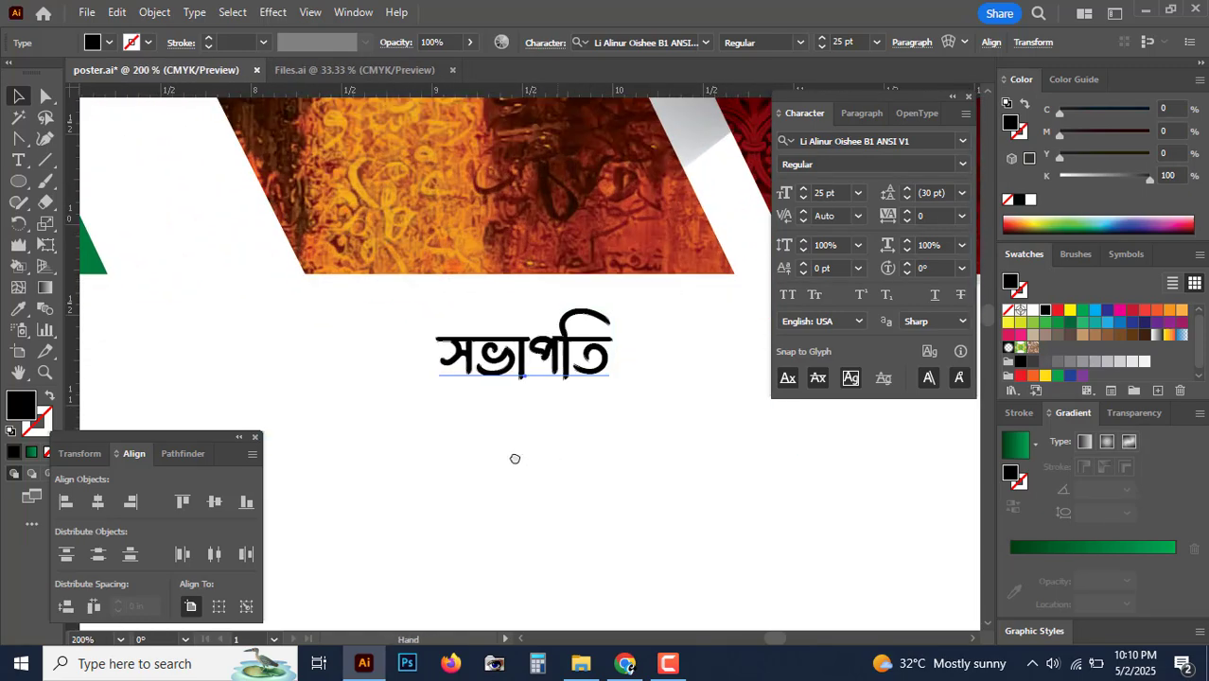
pyautogui.moveTo(516, 459); pyautogui.dragTo(327, 488)
pyautogui.moveTo(662, 407); pyautogui.dragTo(200, 405)
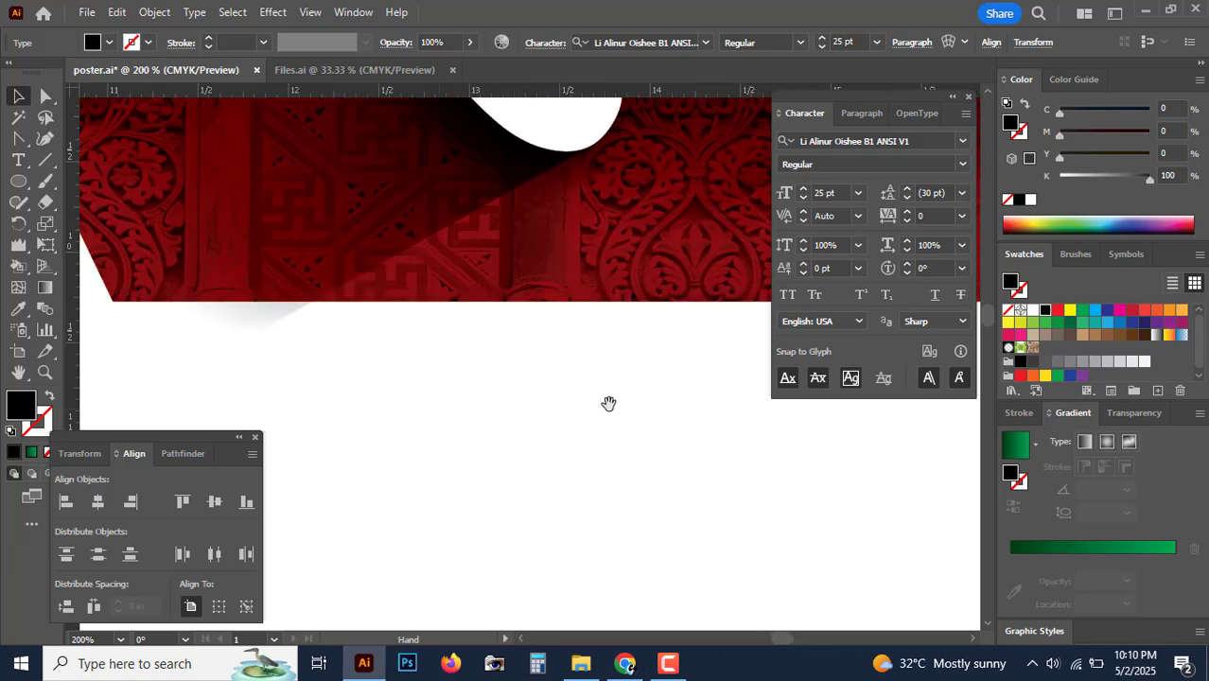
pyautogui.moveTo(609, 405); pyautogui.dragTo(420, 418)
pyautogui.hotkey('ctrl', '-')
pyautogui.hotkey('ctrl', '-')
pyautogui.moveTo(636, 472); pyautogui.dragTo(402, 381)
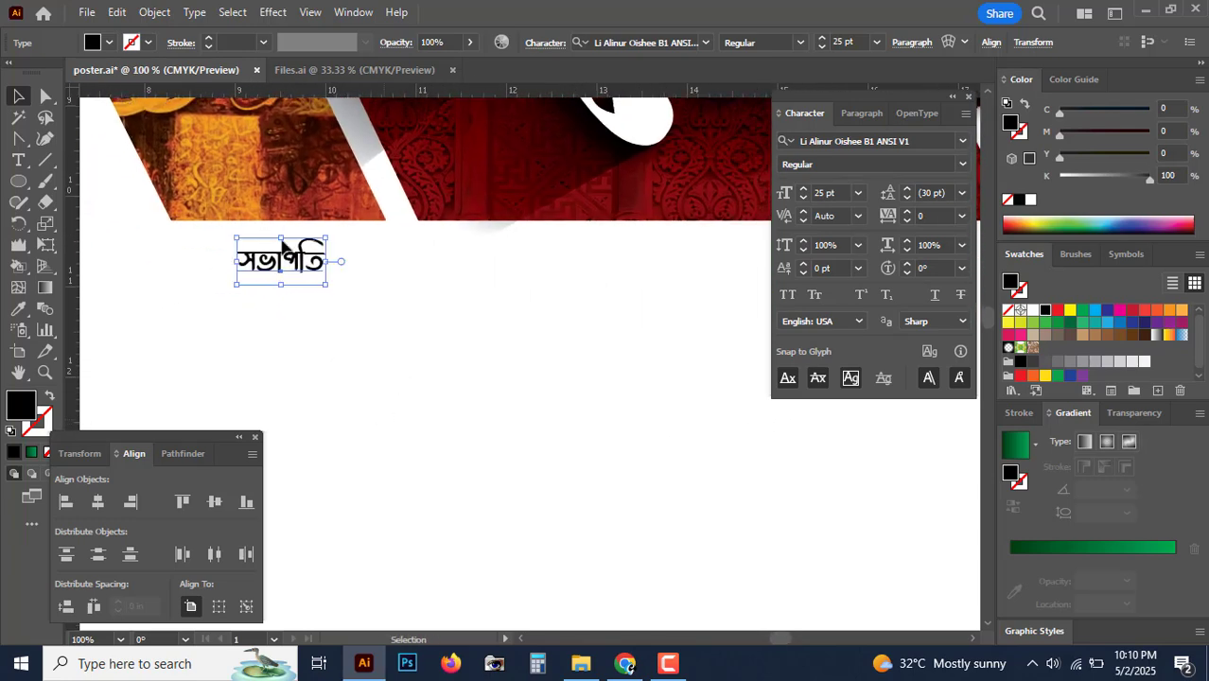
# Step: Draw a tall black 0.67 × 1.05 in ellipse and convert its top anchor to a sharp point
pyautogui.click(21, 187)
pyautogui.moveTo(555, 312); pyautogui.dragTo(611, 400)
pyautogui.hotkey('ctrl', '+')
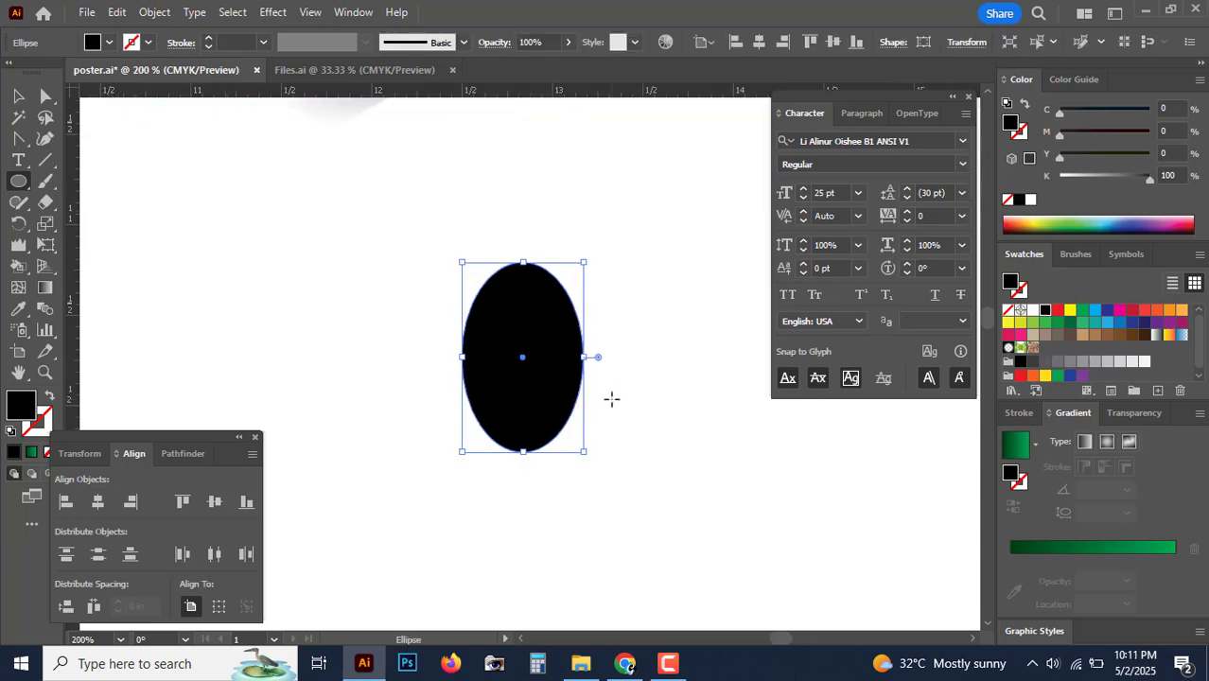
pyautogui.hotkey('ctrl', '+')
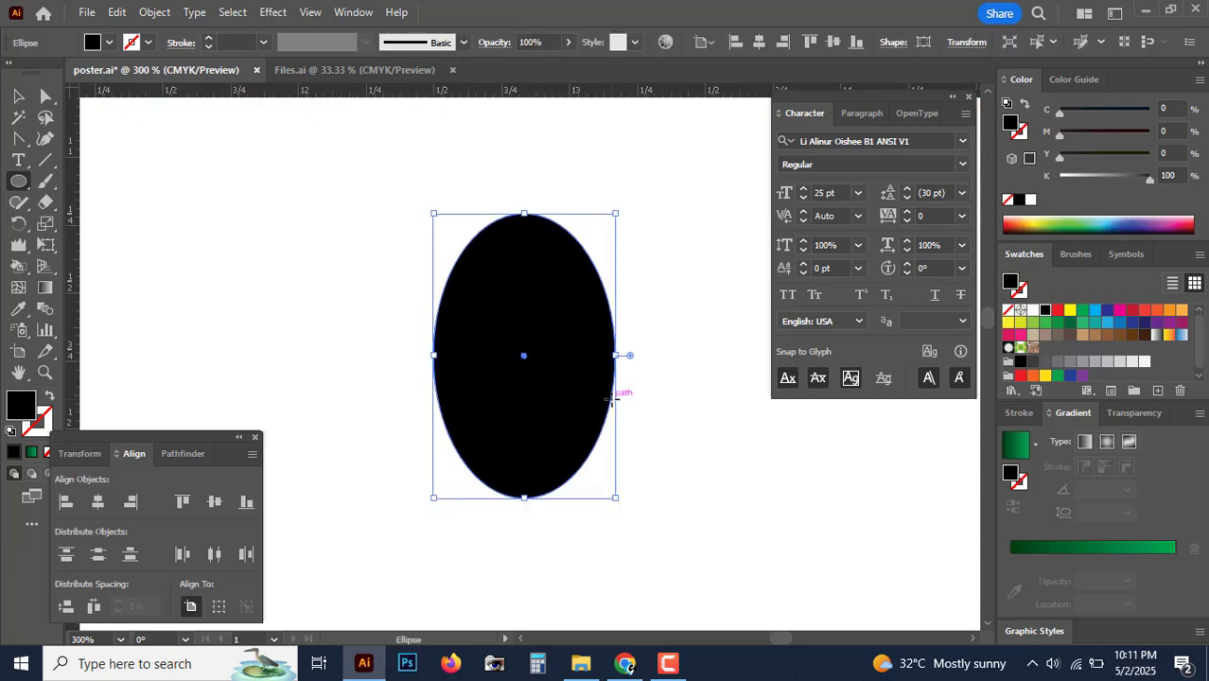
pyautogui.click(18, 139)
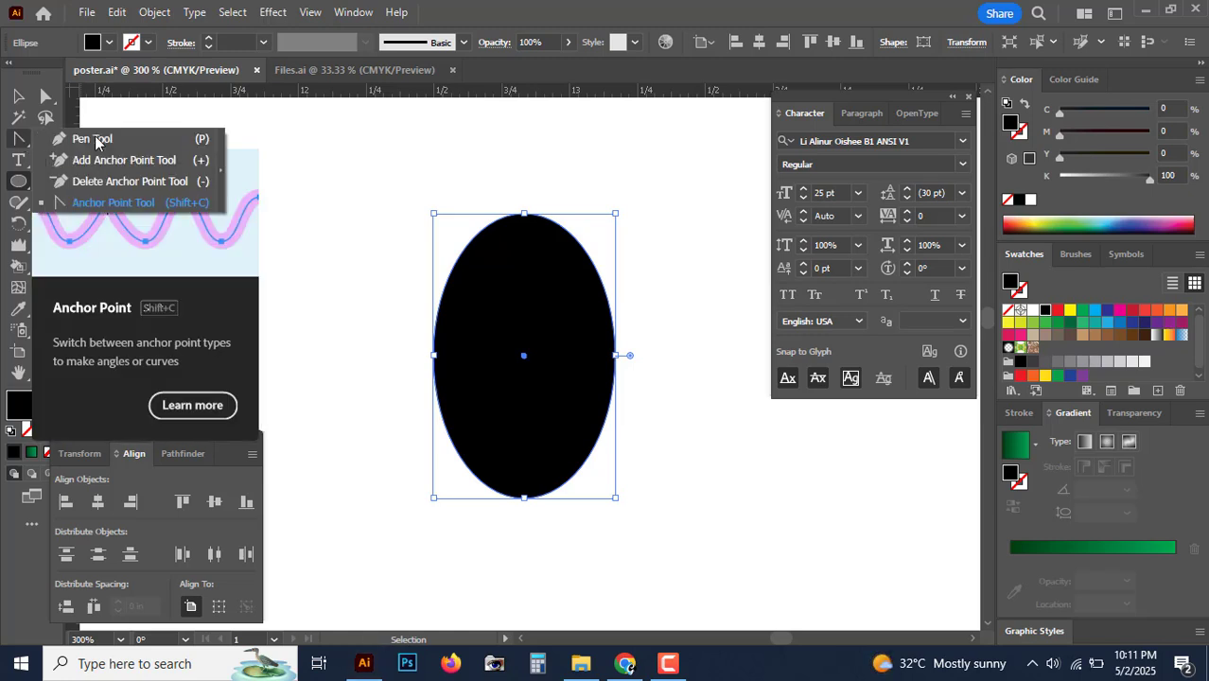
pyautogui.click(93, 206)
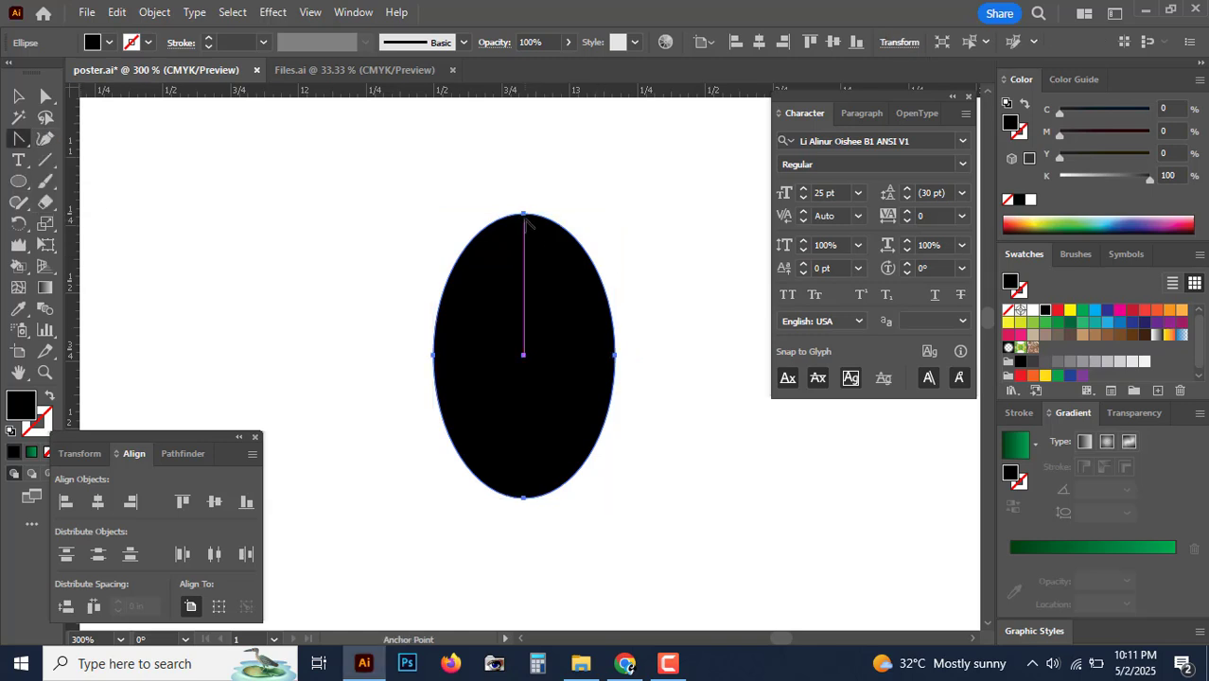
pyautogui.click(524, 215)
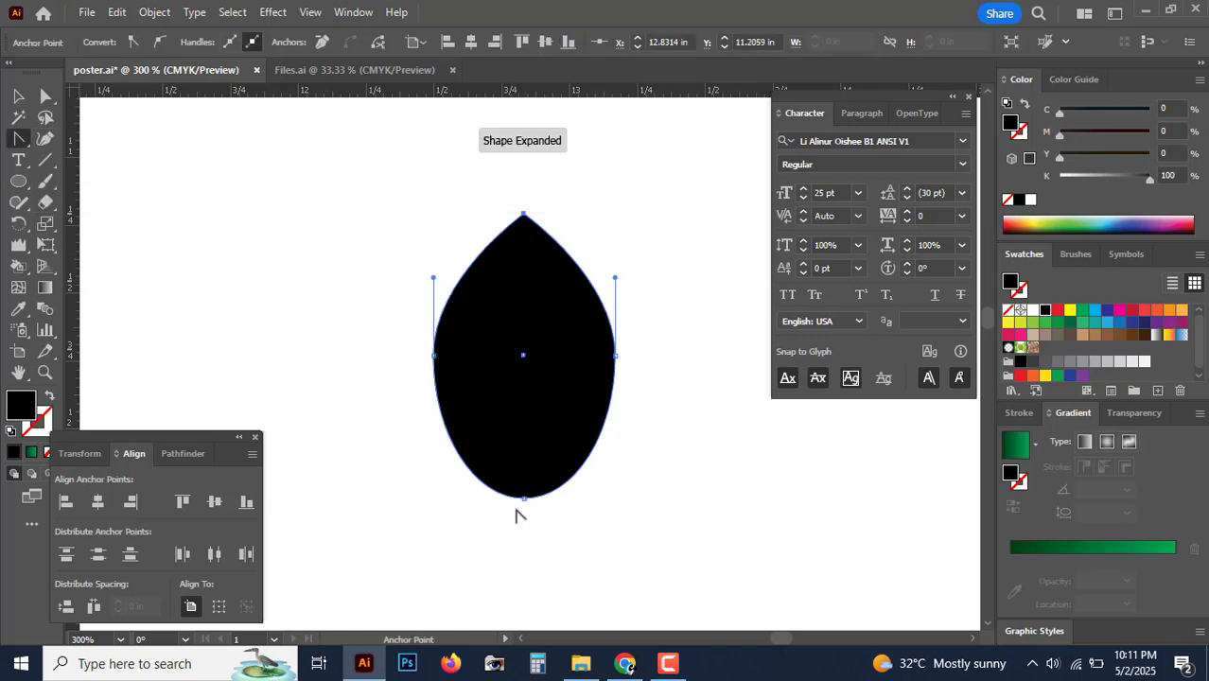
# Step: Sharpen the ellipse's bottom anchor into a leaf, then place a copy directly below it
pyautogui.click(525, 498)
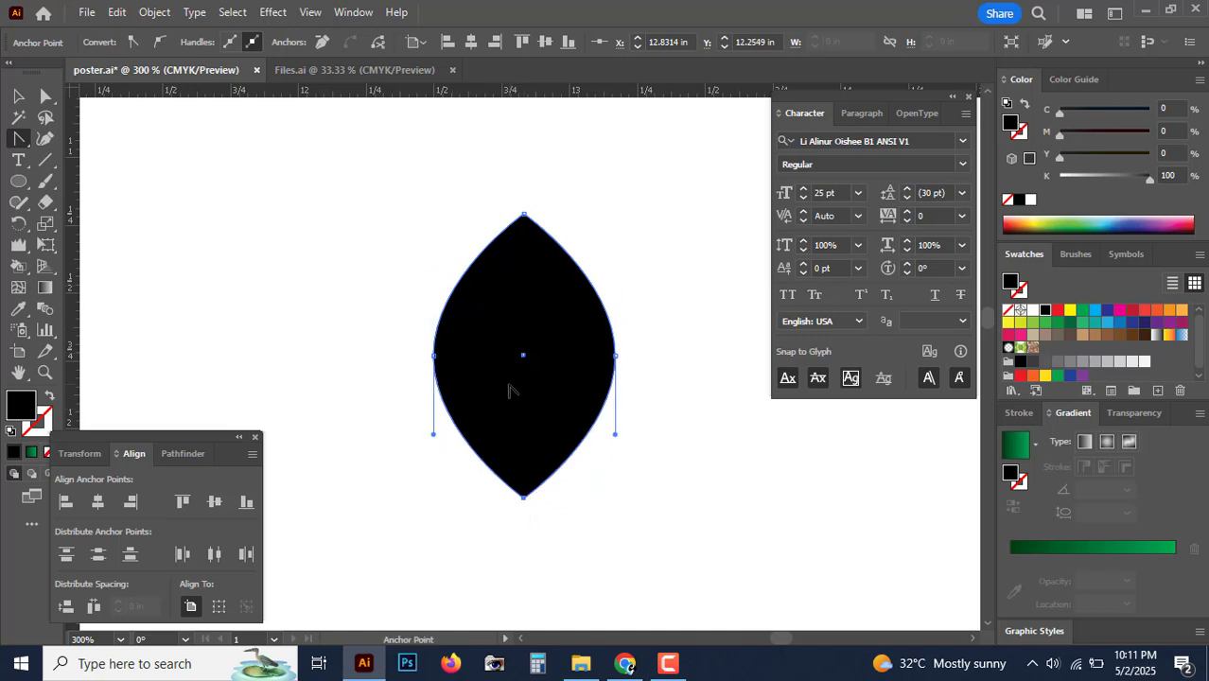
pyautogui.hotkey('ctrl', '-')
pyautogui.hotkey('ctrl', '-')
pyautogui.moveTo(511, 390); pyautogui.dragTo(267, 459)
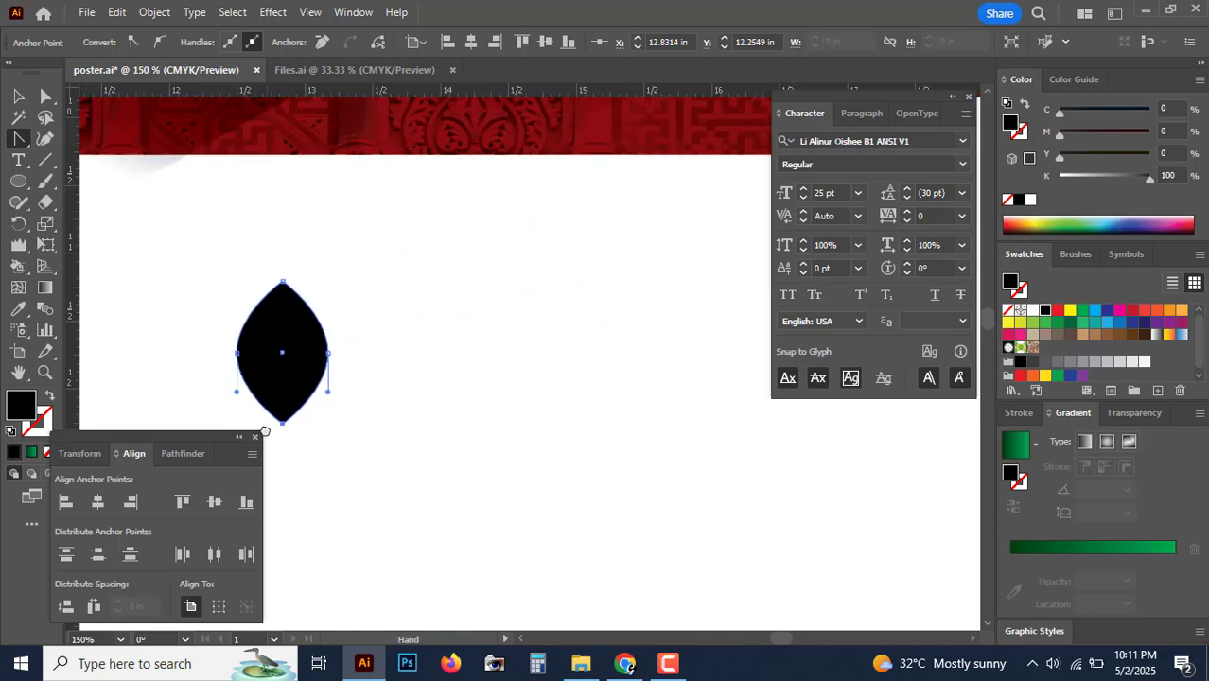
pyautogui.click(18, 95)
pyautogui.moveTo(302, 284); pyautogui.dragTo(411, 207)
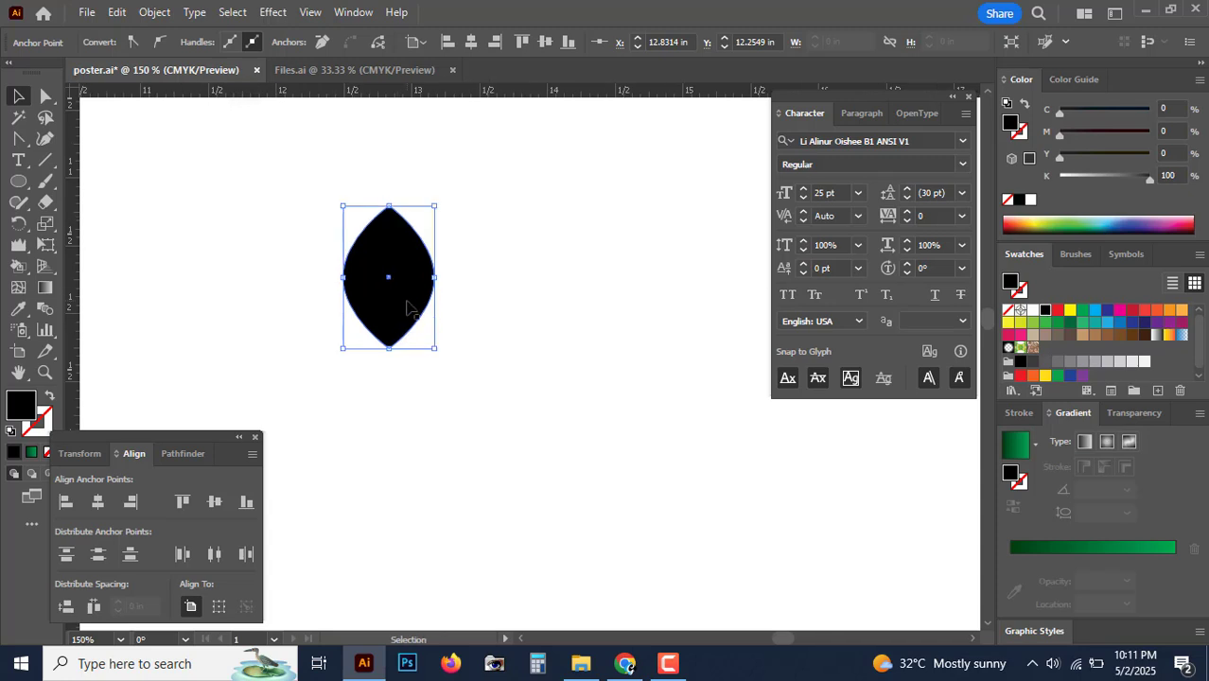
pyautogui.moveTo(408, 302); pyautogui.dragTo(433, 445)
# Step: Rotate a copy of both leaves 90°, then delete the right-hand leaf
pyautogui.keyDown('shift'); pyautogui.click(426, 271); pyautogui.keyUp('shift')
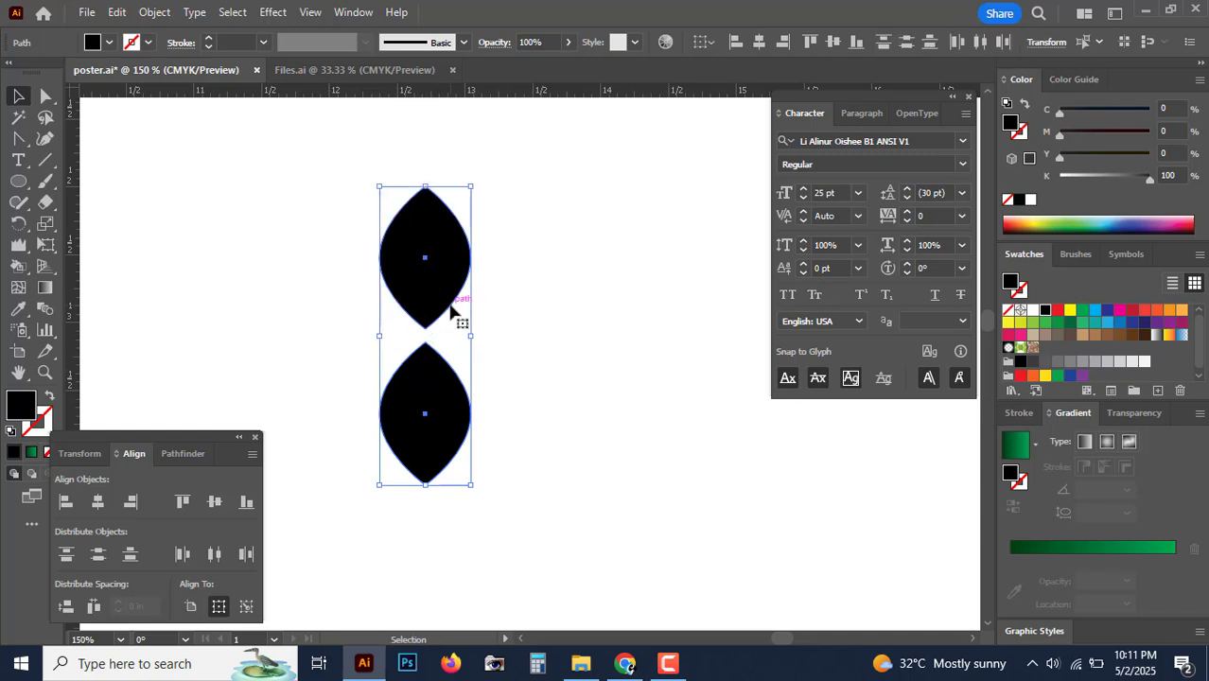
pyautogui.press('a')
pyautogui.press('v')
pyautogui.moveTo(478, 180); pyautogui.dragTo(227, 216)
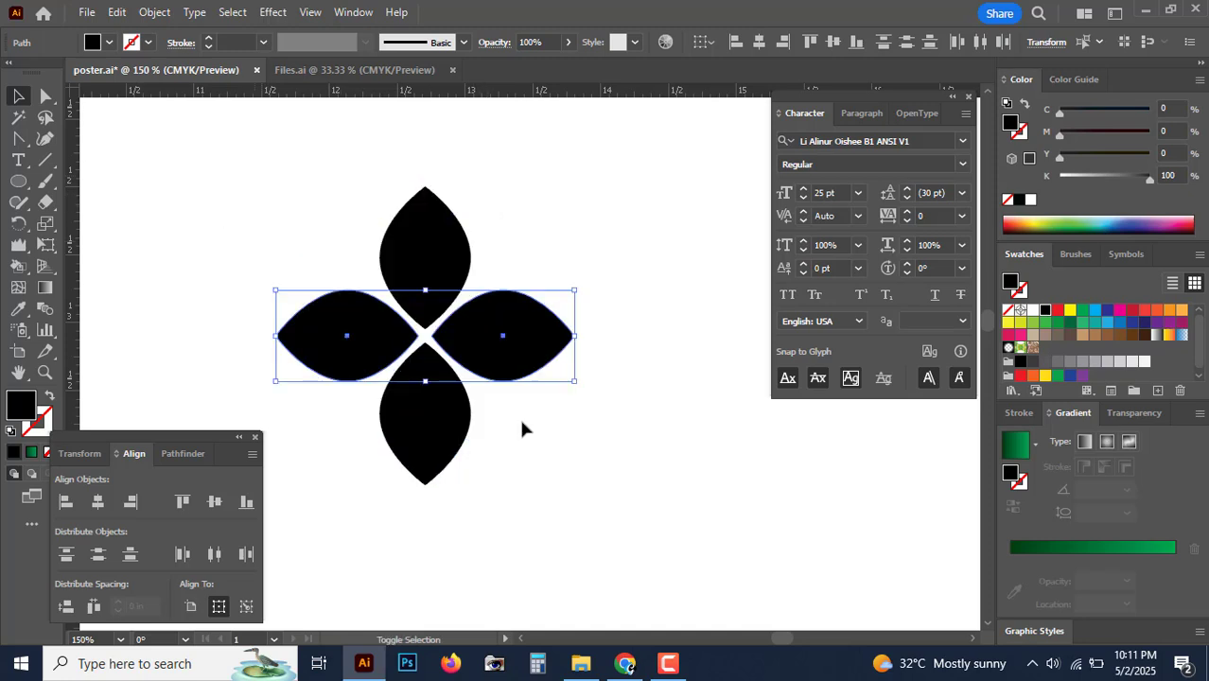
pyautogui.click(639, 503)
pyautogui.click(526, 351)
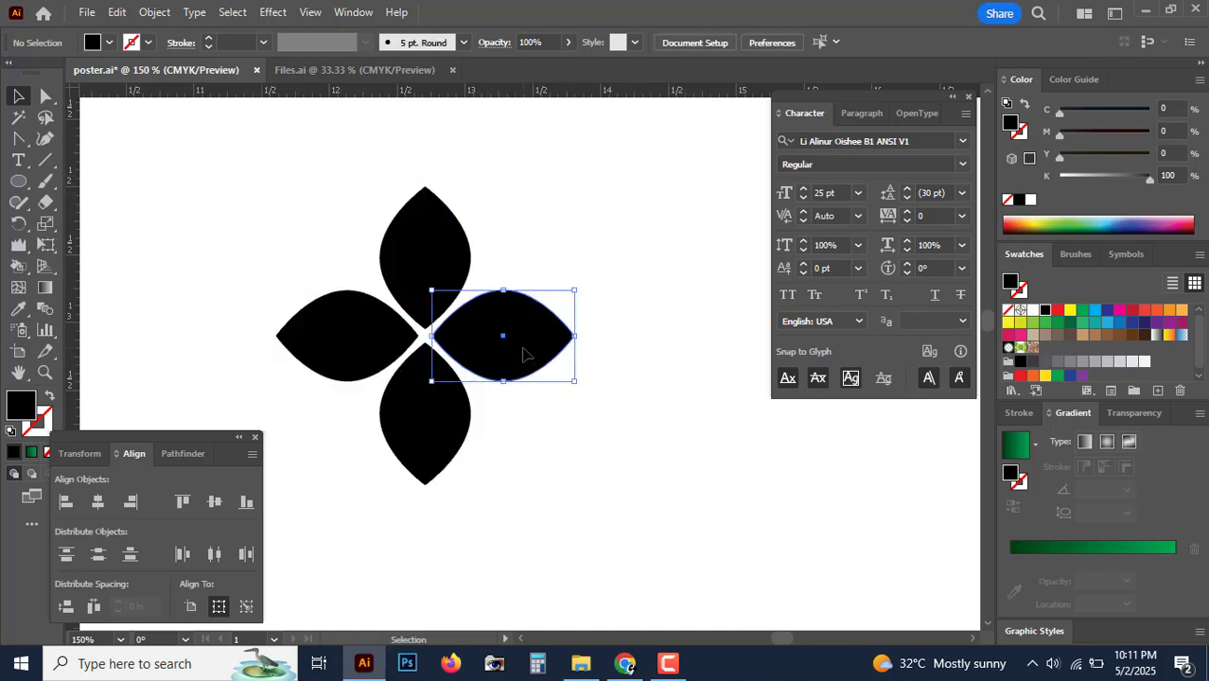
pyautogui.press('Delete')
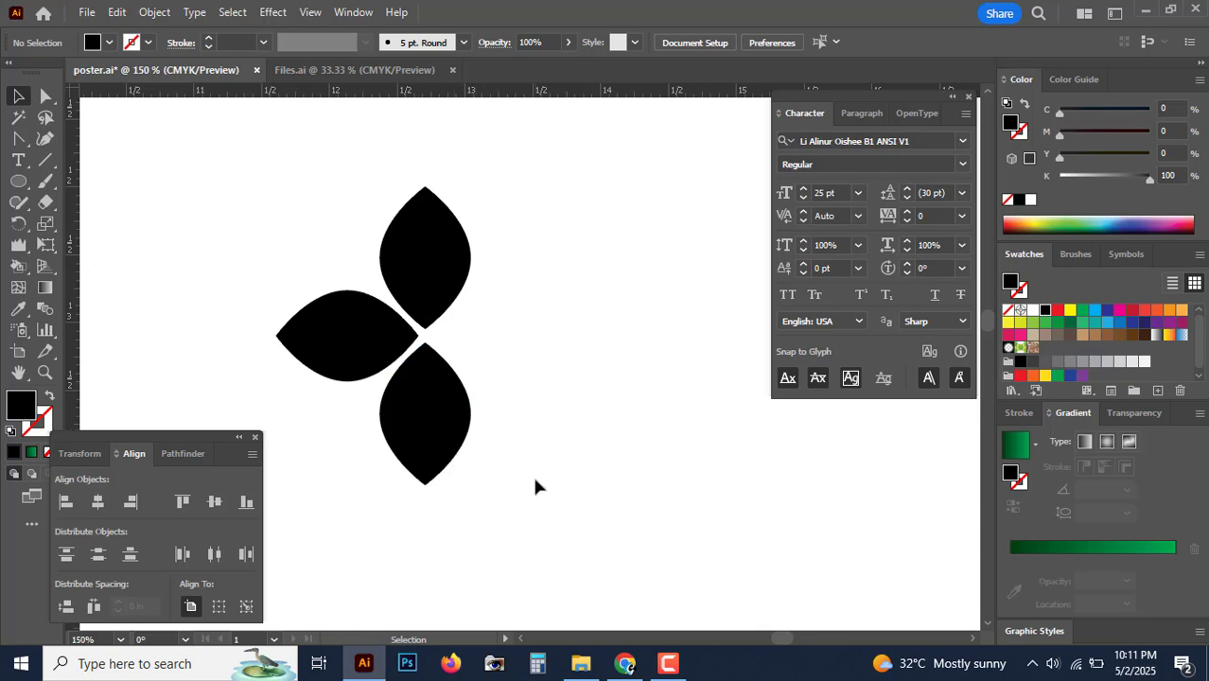
pyautogui.hotkey('ctrl', '-')
pyautogui.hotkey('ctrl', '-')
pyautogui.hotkey('ctrl', '-')
pyautogui.hscroll(5, 535, 486)
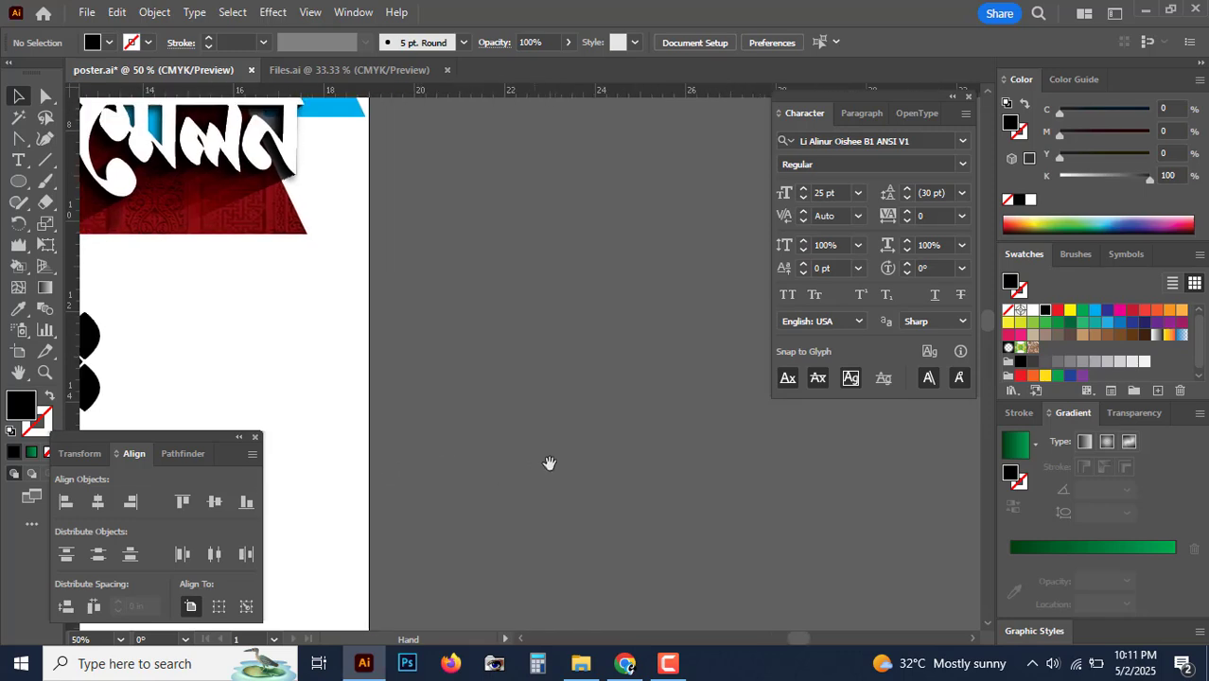
# Step: Draw another tall ellipse on the pasteboard and sharpen its top and bottom into a lens-shaped leaf
pyautogui.moveTo(550, 463); pyautogui.dragTo(533, 463)
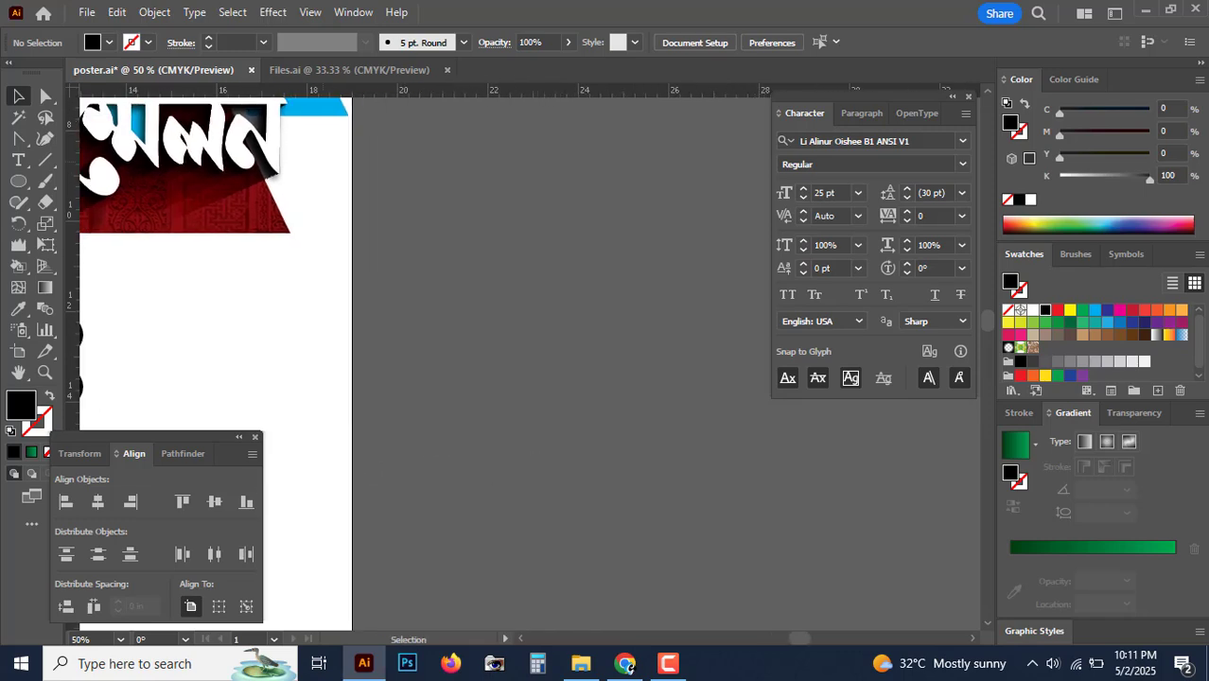
pyautogui.click(20, 185)
pyautogui.moveTo(525, 268); pyautogui.dragTo(594, 377)
pyautogui.hotkey('ctrl', '+')
pyautogui.hotkey('ctrl', '+')
pyautogui.hotkey('ctrl', '+')
pyautogui.hotkey('ctrl', '+')
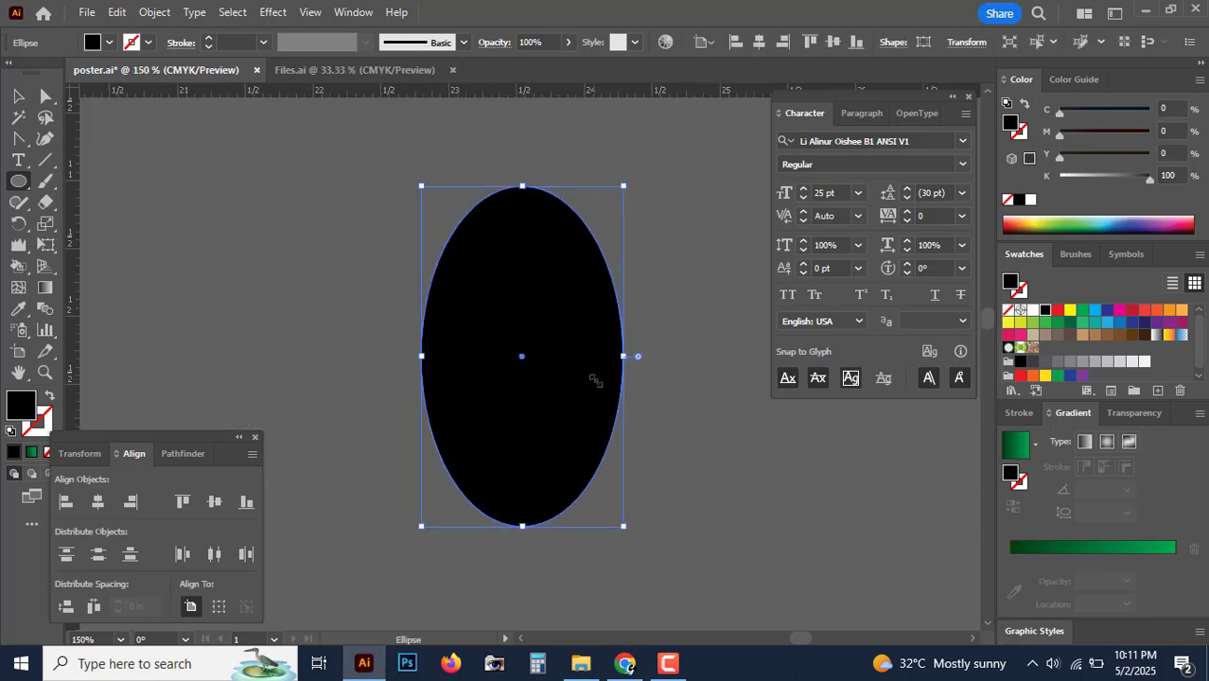
pyautogui.moveTo(16, 147); pyautogui.dragTo(93, 212)
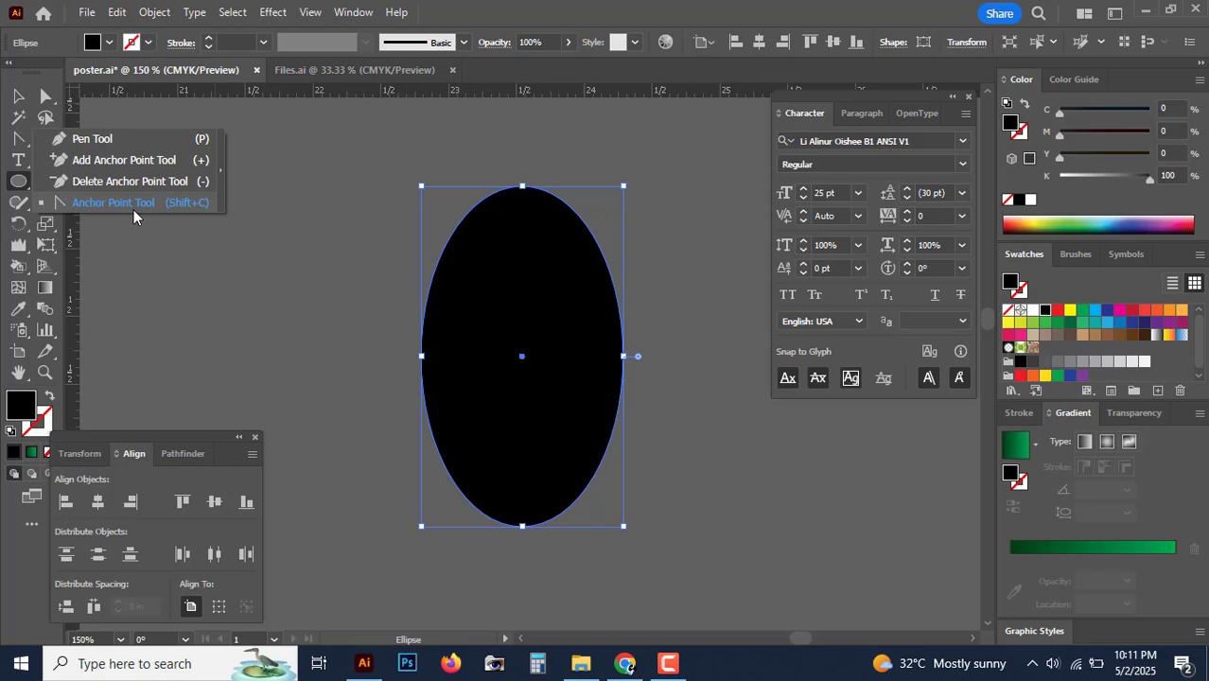
pyautogui.click(133, 208)
pyautogui.moveTo(13, 146); pyautogui.dragTo(107, 146)
pyautogui.moveTo(19, 140); pyautogui.dragTo(114, 205)
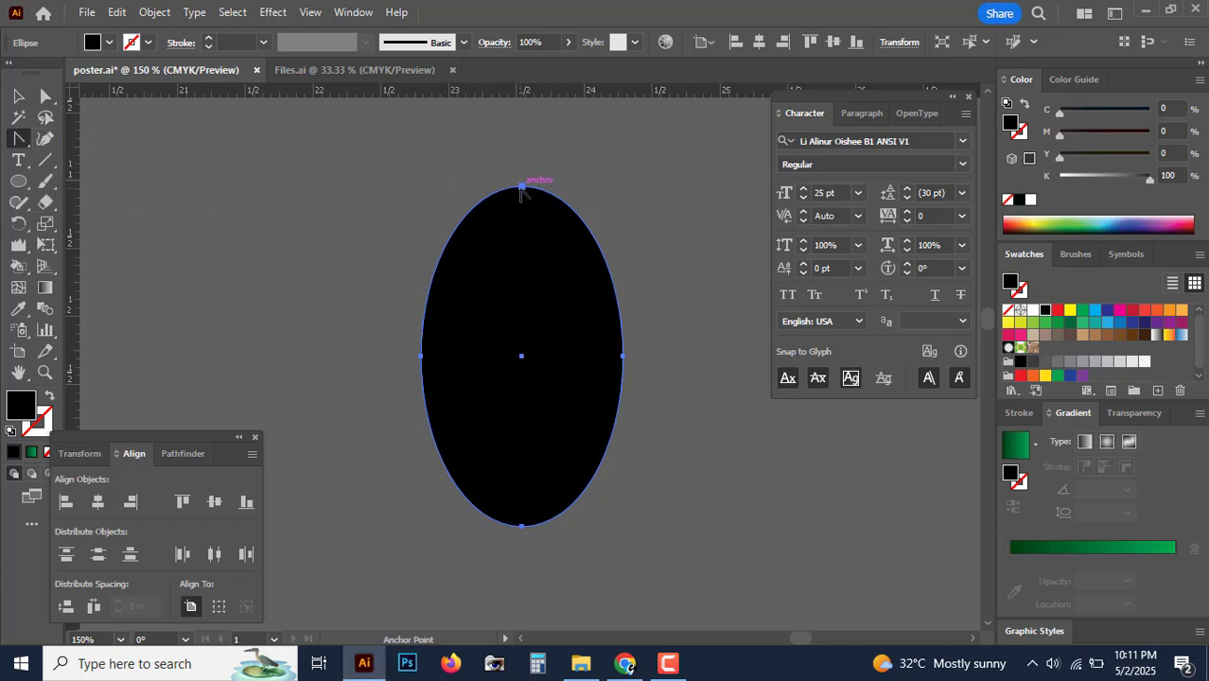
pyautogui.click(522, 188)
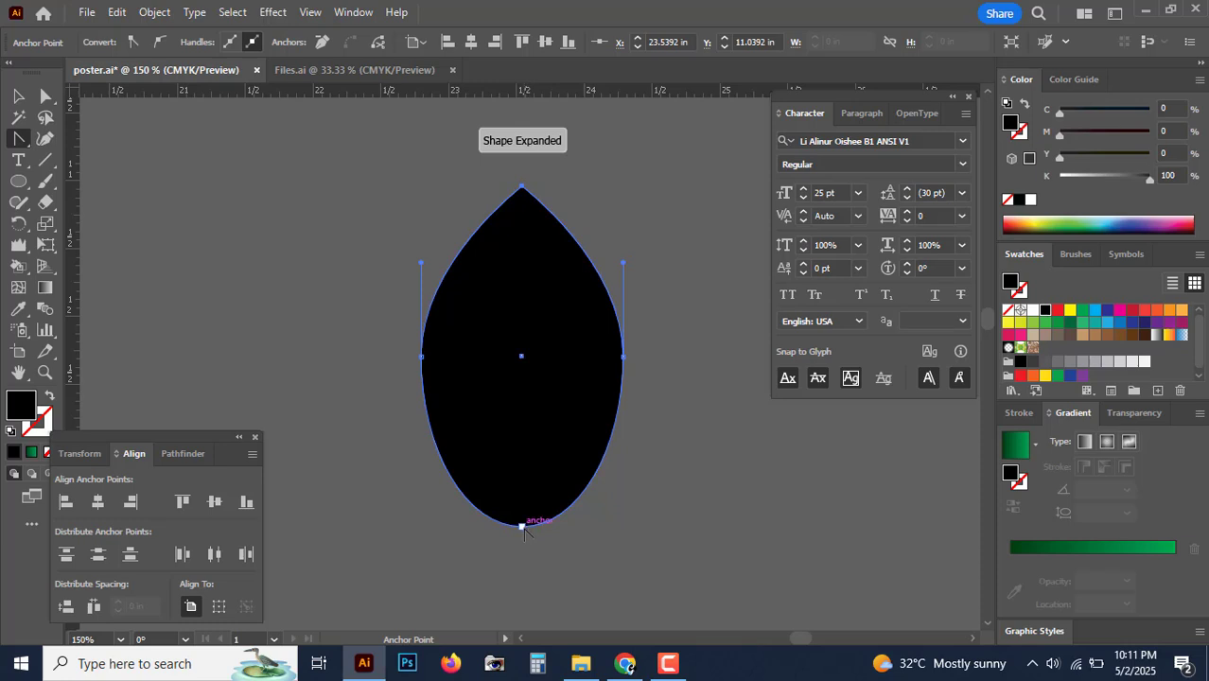
pyautogui.moveTo(522, 527); pyautogui.dragTo(604, 479)
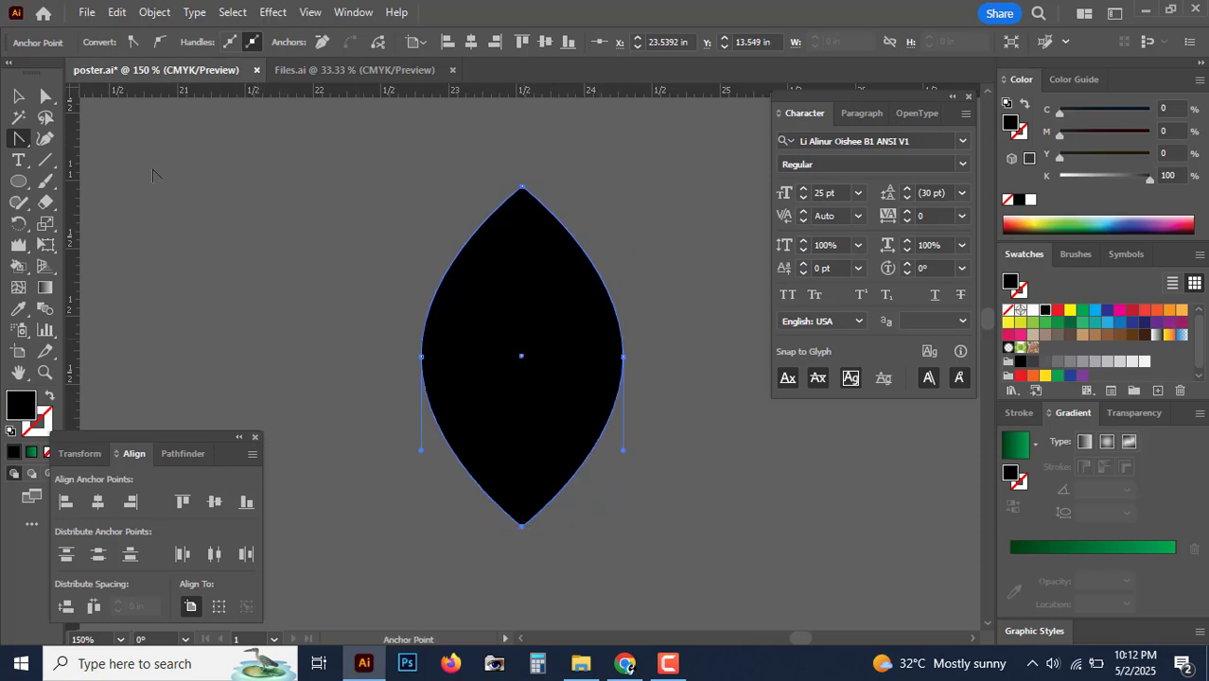
pyautogui.press('v')
pyautogui.click(276, 264)
# Step: Place a copy of the lens leaf straight down below the original
pyautogui.hotkey('ctrl', '-')
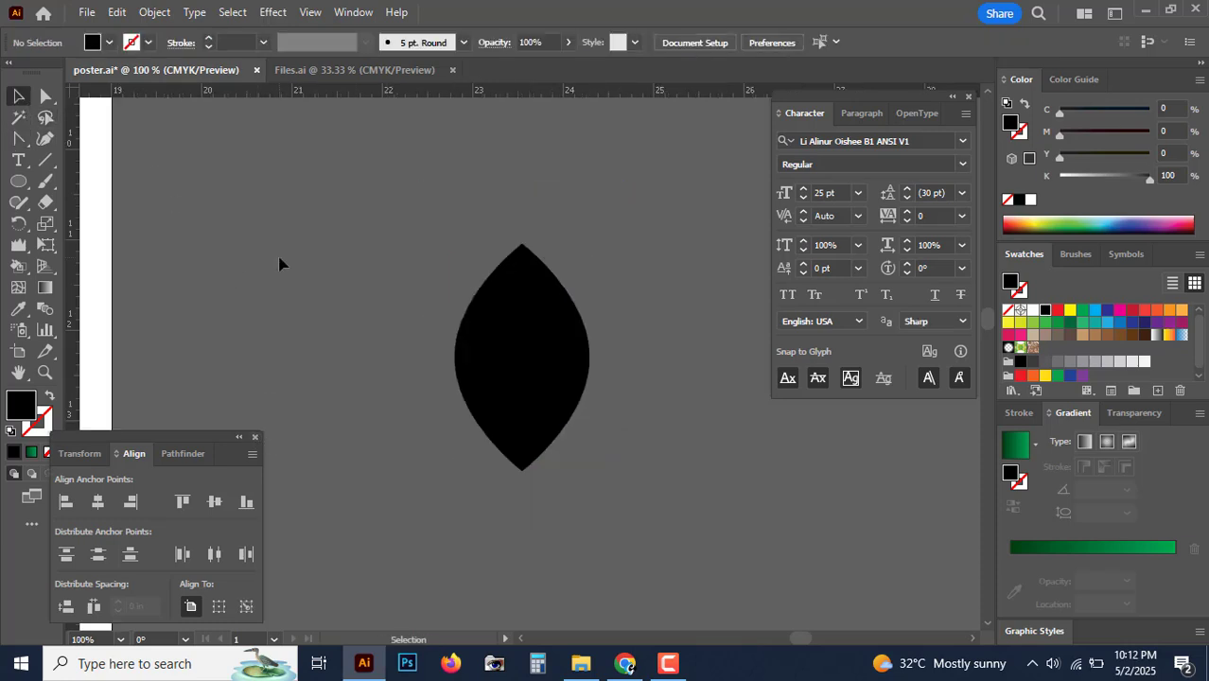
pyautogui.click(558, 372)
pyautogui.scroll(-3, 554, 378)
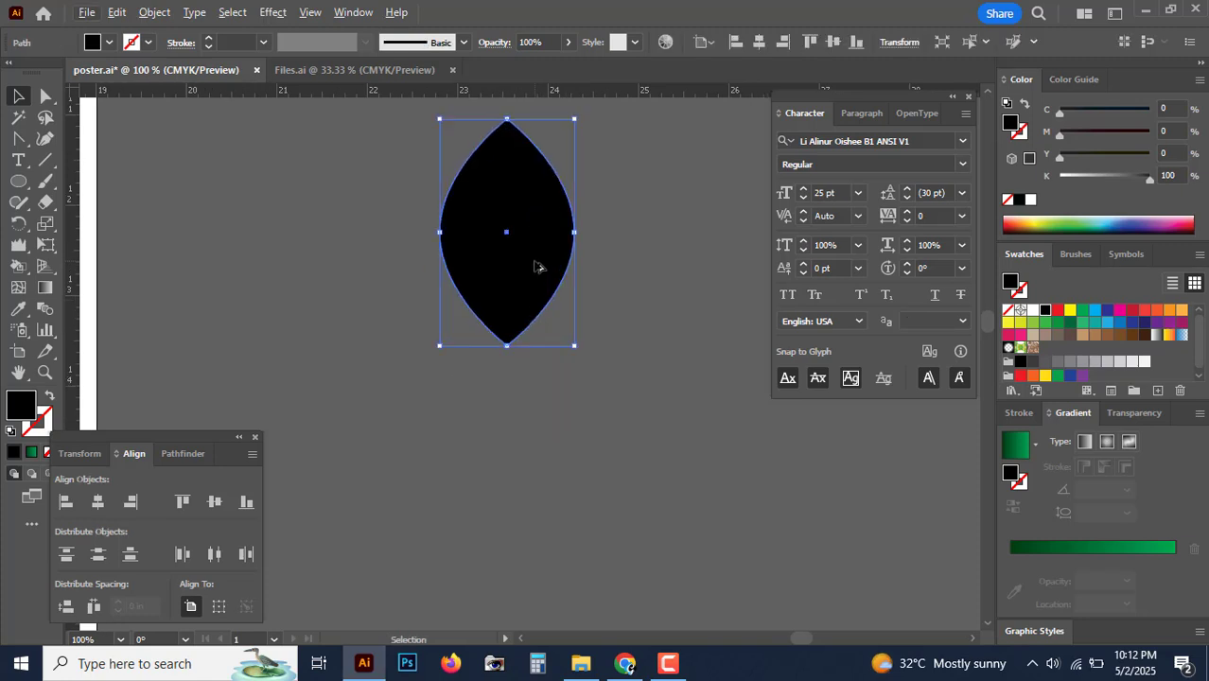
pyautogui.moveTo(535, 244); pyautogui.dragTo(535, 484)
pyautogui.click(650, 483)
pyautogui.hotkey('ctrl', '-')
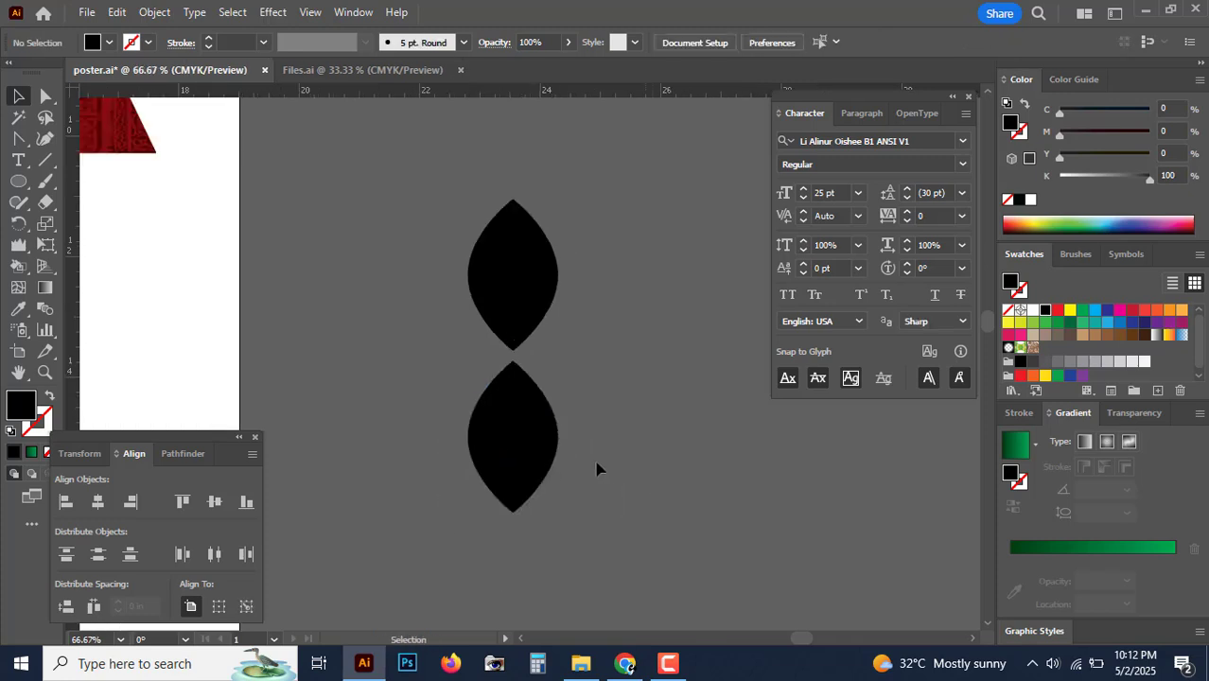
# Step: Rotate a copy of the lens pair 270° to horizontal and delete the right-hand lens
pyautogui.click(521, 458)
pyautogui.keyDown('shift'); pyautogui.click(515, 273); pyautogui.keyUp('shift')
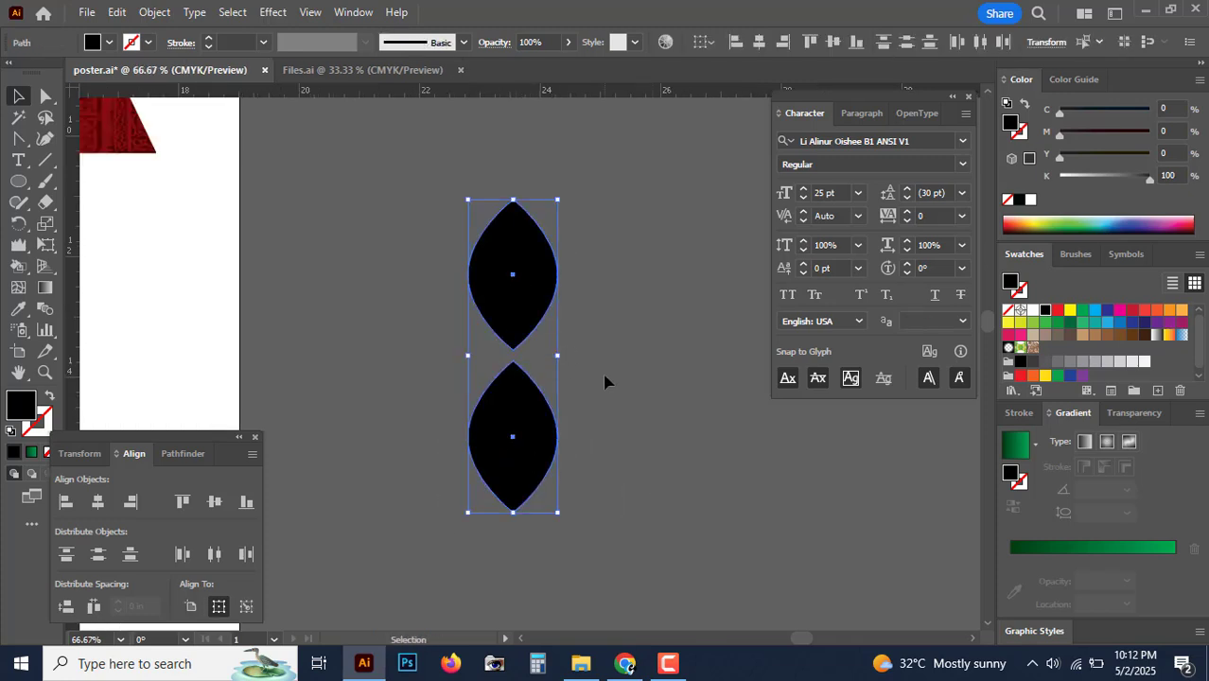
pyautogui.press('a')
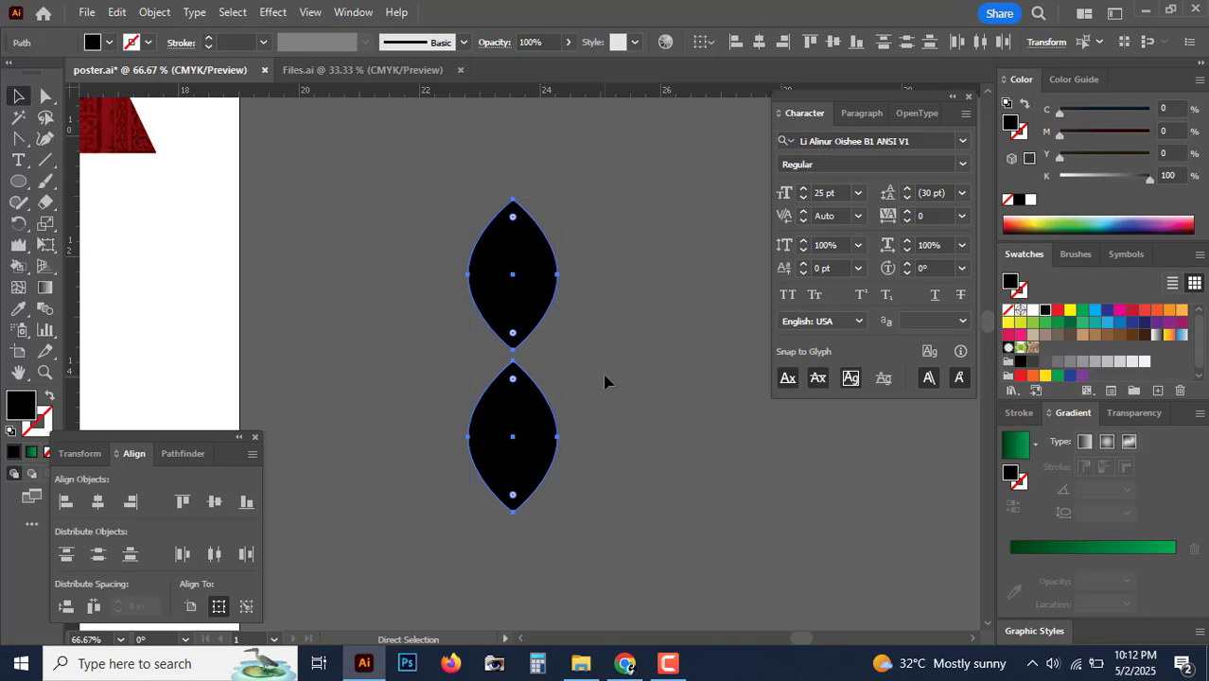
pyautogui.press('v')
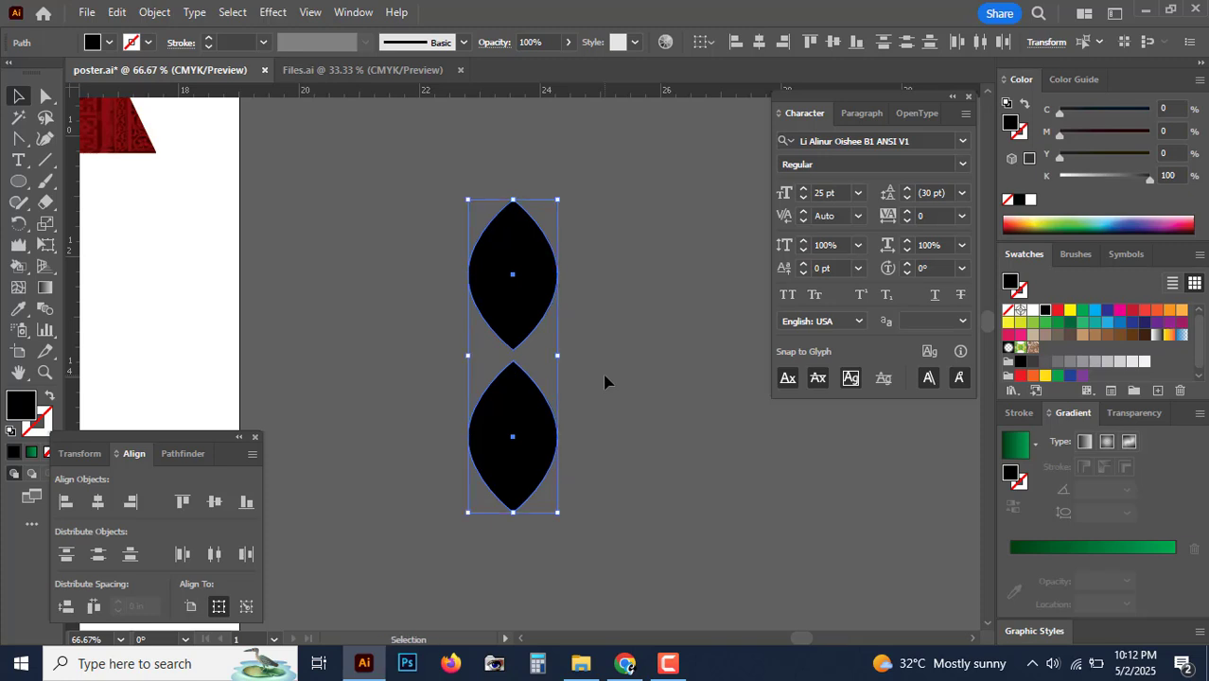
pyautogui.moveTo(562, 192); pyautogui.dragTo(679, 409)
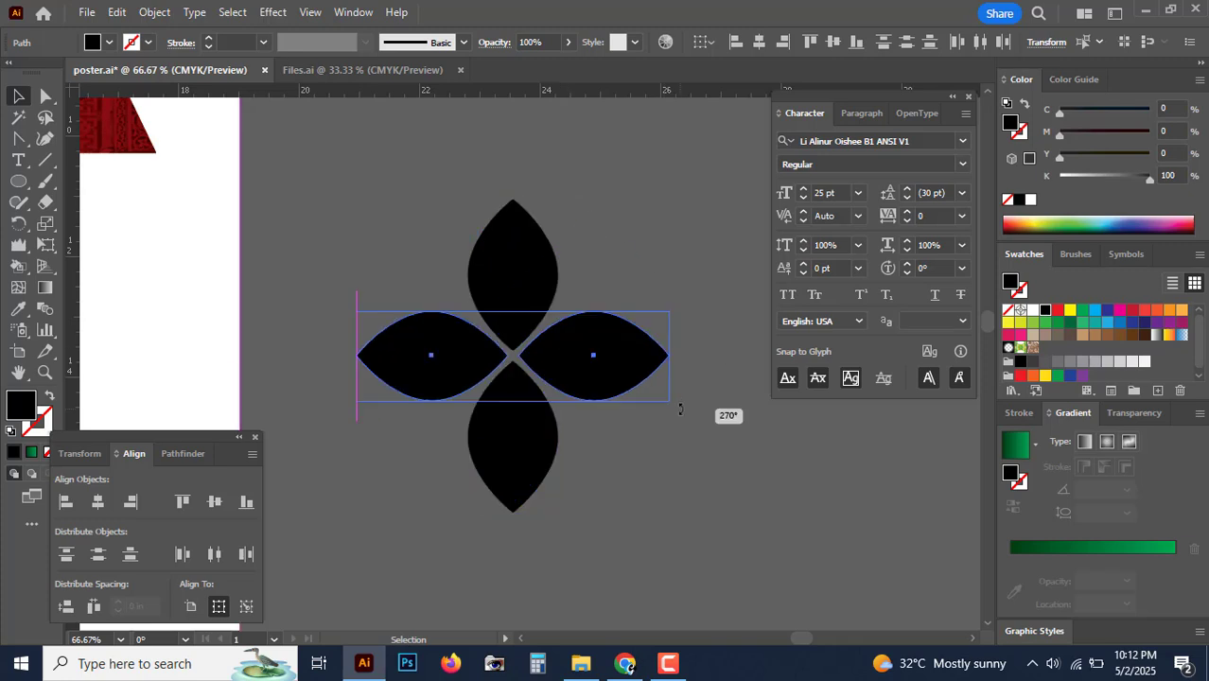
pyautogui.click(680, 475)
pyautogui.click(607, 365)
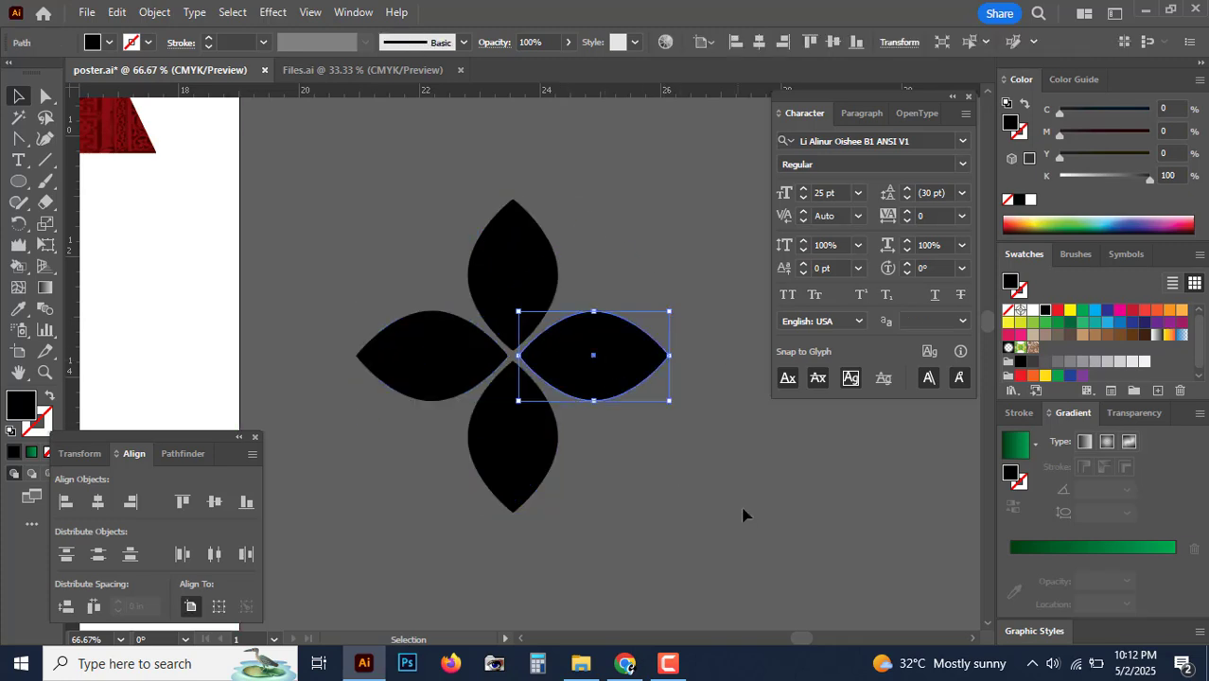
pyautogui.press('Delete')
pyautogui.hscroll(-4, 730, 508)
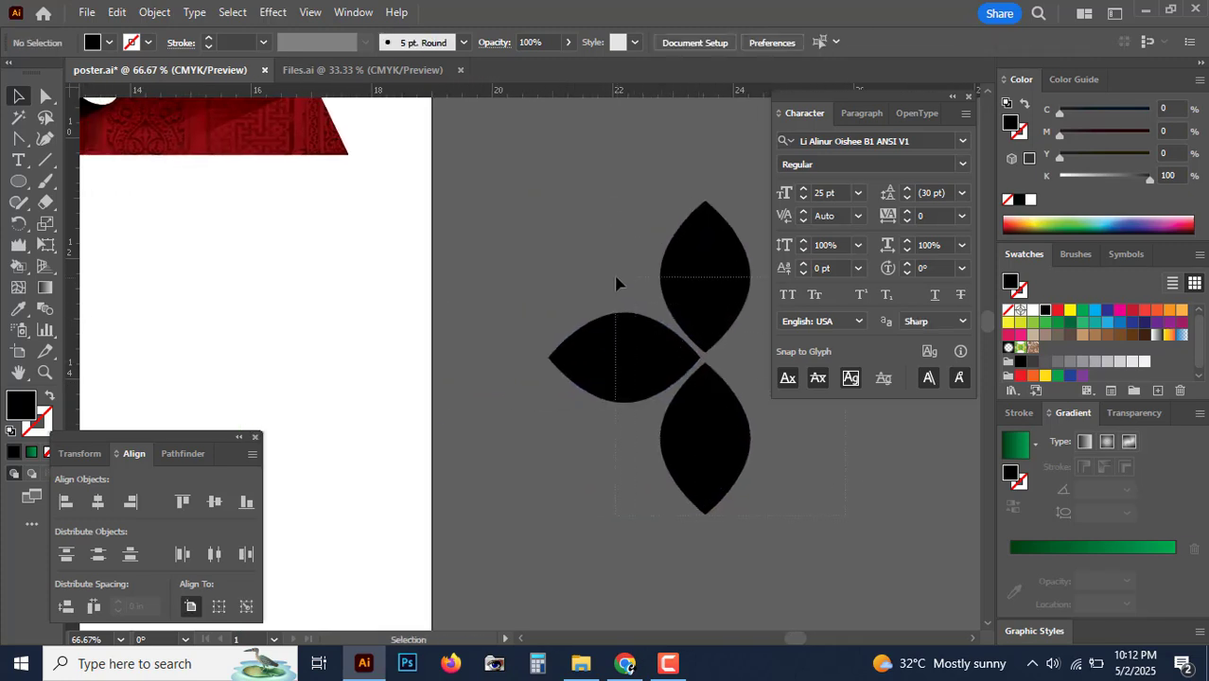
pyautogui.moveTo(616, 284); pyautogui.dragTo(595, 521)
pyautogui.click(459, 372)
pyautogui.scroll(3, 459, 369)
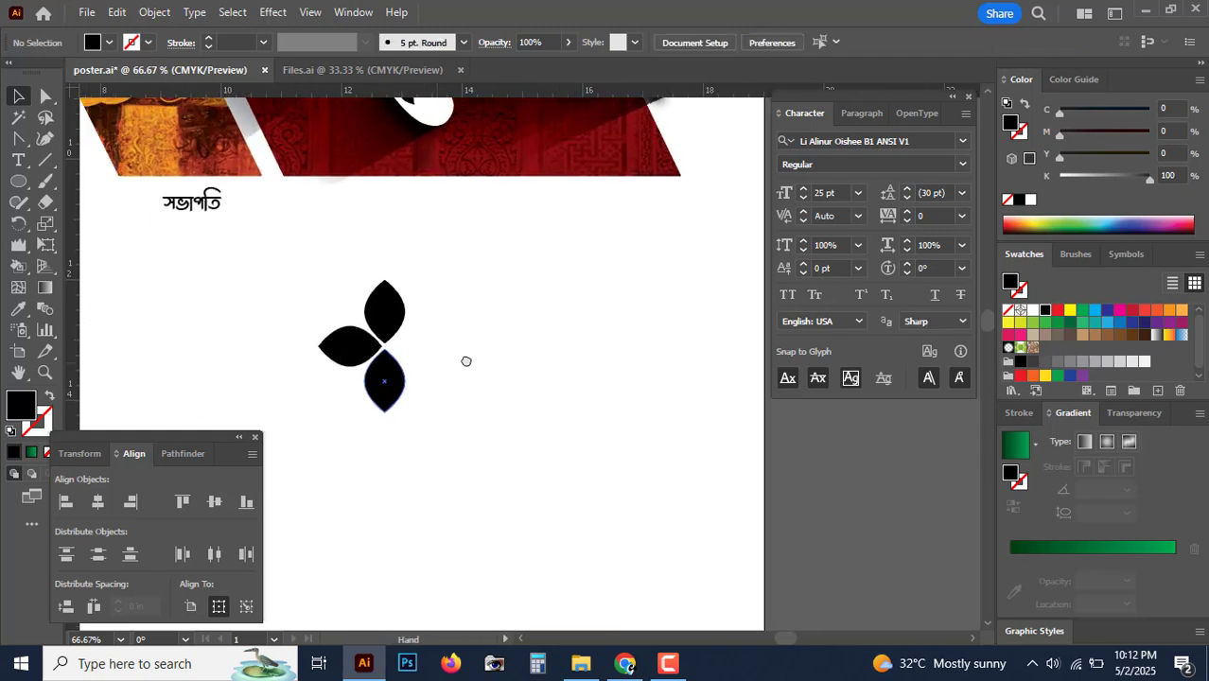
pyautogui.moveTo(497, 350); pyautogui.dragTo(547, 378)
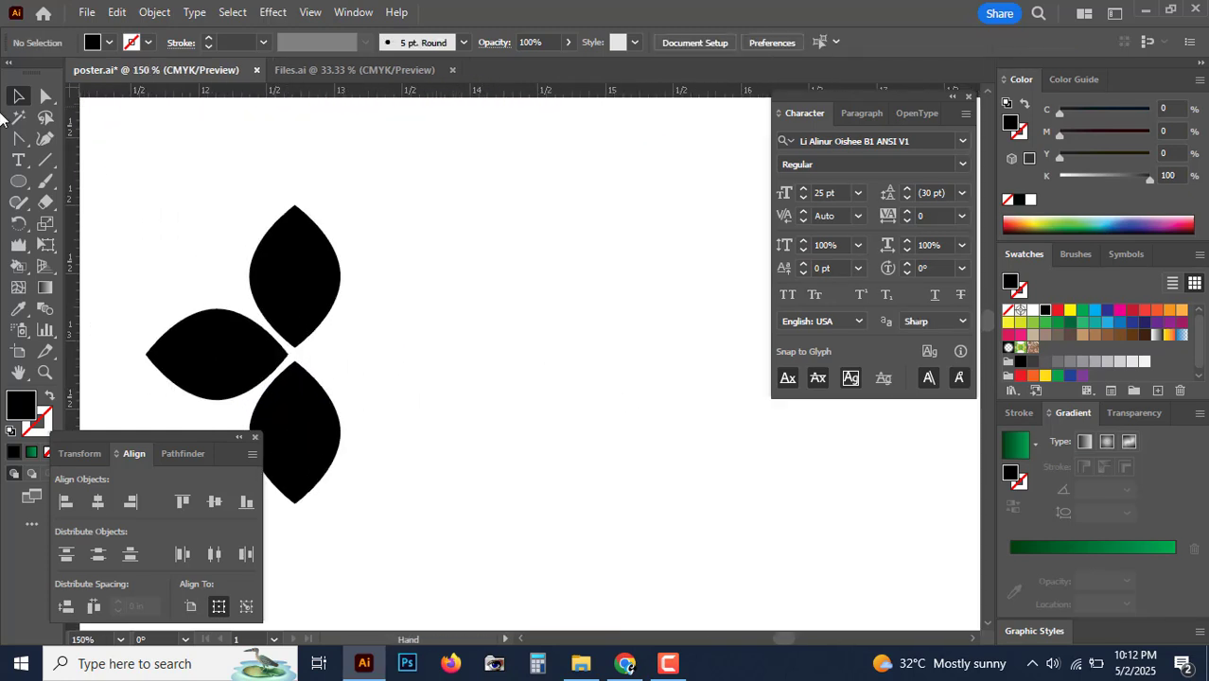
# Step: Draw a long thin black rectangle extending right from the petal ornament
pyautogui.click(18, 181)
pyautogui.click(98, 197)
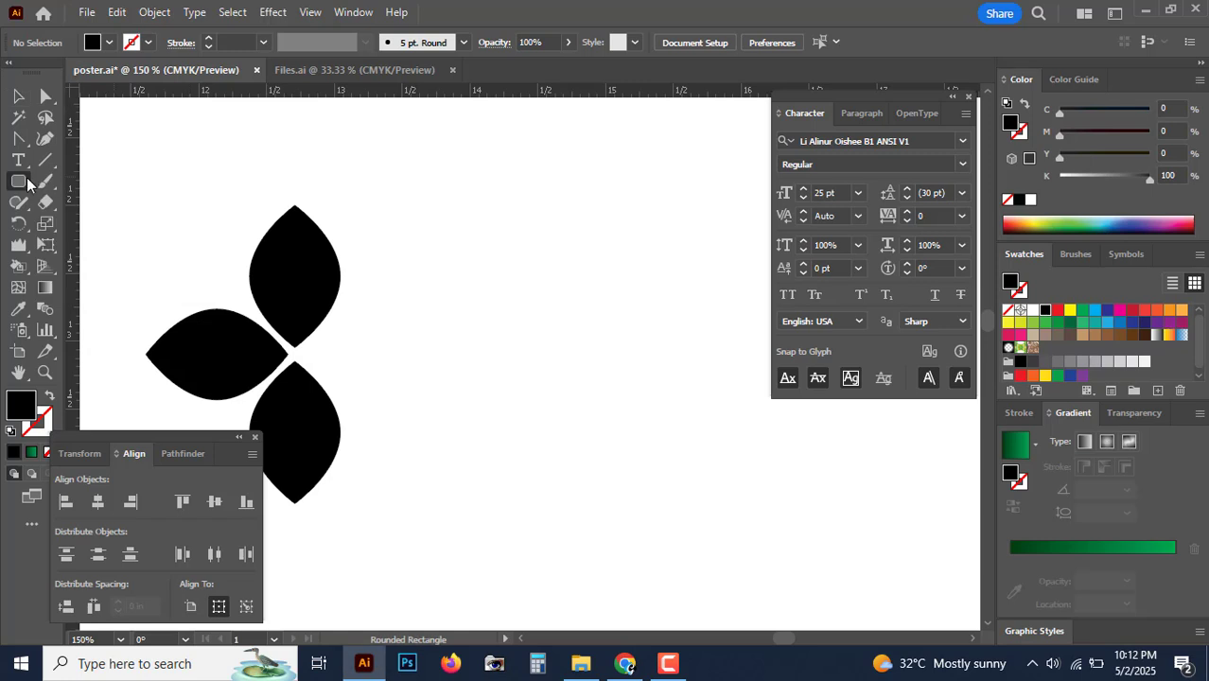
pyautogui.click(27, 183)
pyautogui.click(95, 196)
pyautogui.press('m')
pyautogui.moveTo(372, 330)
pyautogui.mouseDown()
pyautogui.moveTo(266, 330)
pyautogui.moveTo(799, 411)
pyautogui.moveTo(1014, 368)
pyautogui.moveTo(954, 367)
pyautogui.mouseUp()
# Step: Shorten the bar to about 7.31 in wide by dragging its right edge
pyautogui.hotkey('ctrl', '-')
pyautogui.hotkey('ctrl', '-')
pyautogui.hotkey('ctrl', '-')
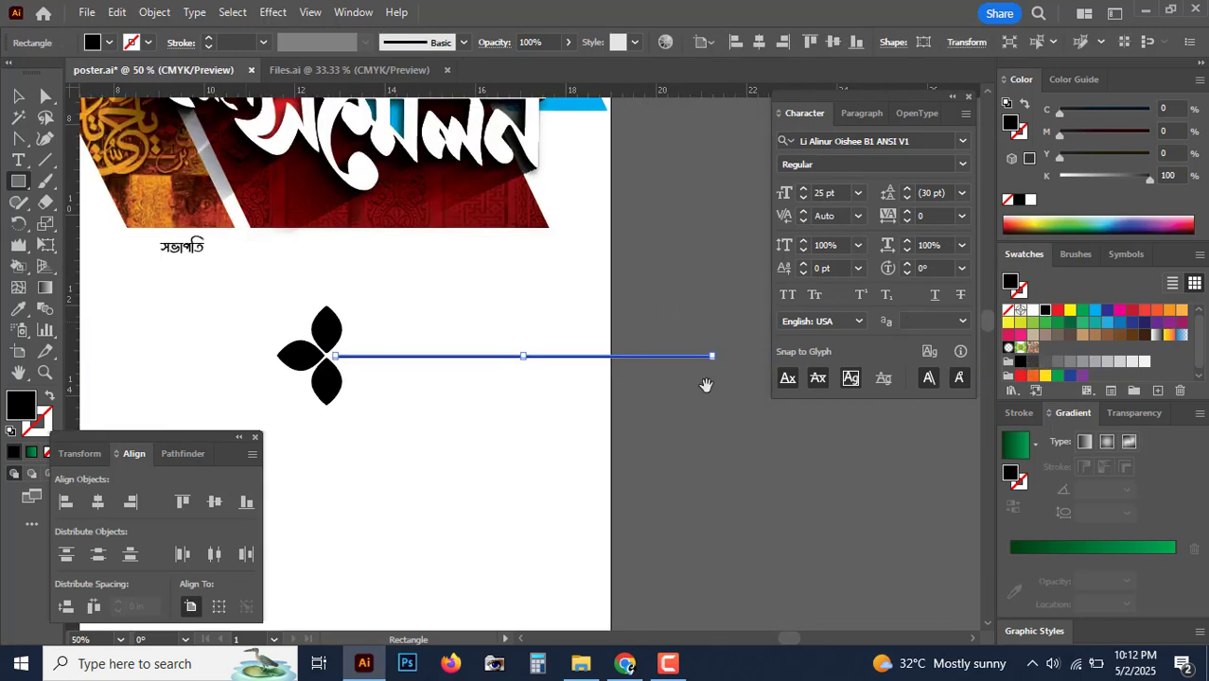
pyautogui.moveTo(705, 383); pyautogui.dragTo(712, 385)
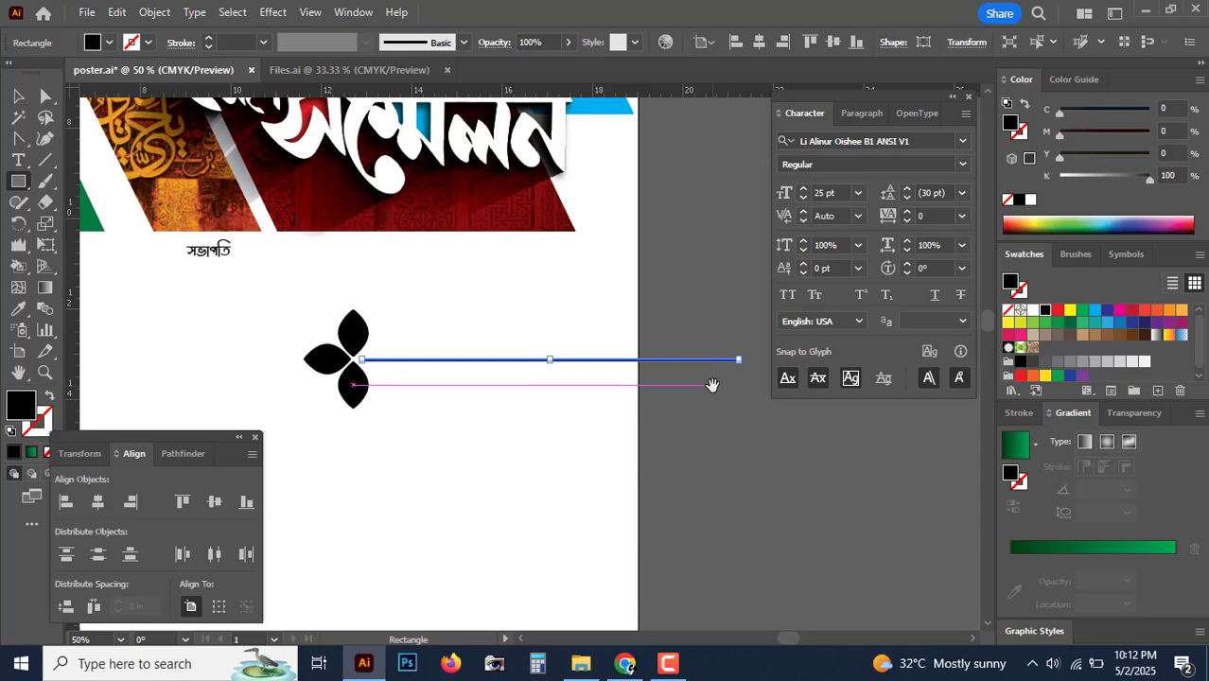
pyautogui.hotkey('ctrl', '+')
pyautogui.hotkey('ctrl', '+')
pyautogui.moveTo(899, 418); pyautogui.dragTo(579, 437)
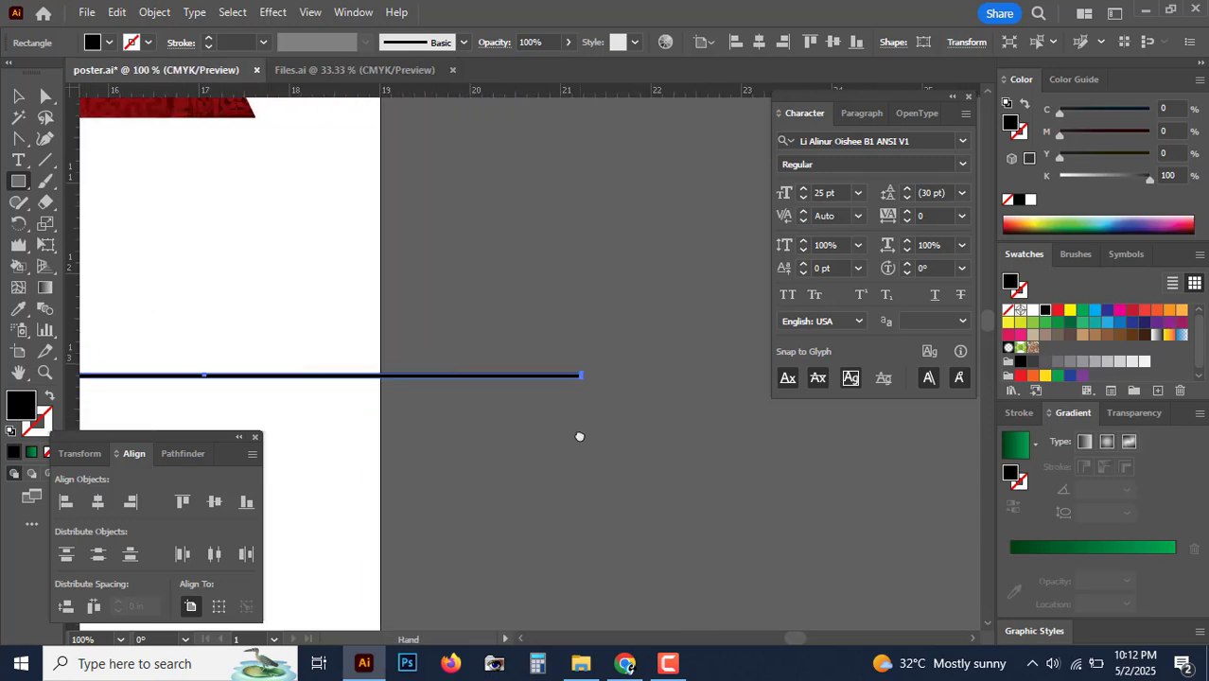
pyautogui.hotkey('ctrl', '+')
pyautogui.hotkey('ctrl', '+')
pyautogui.hotkey('ctrl', '+')
pyautogui.hotkey('ctrl', '+')
pyautogui.hotkey('ctrl', '+')
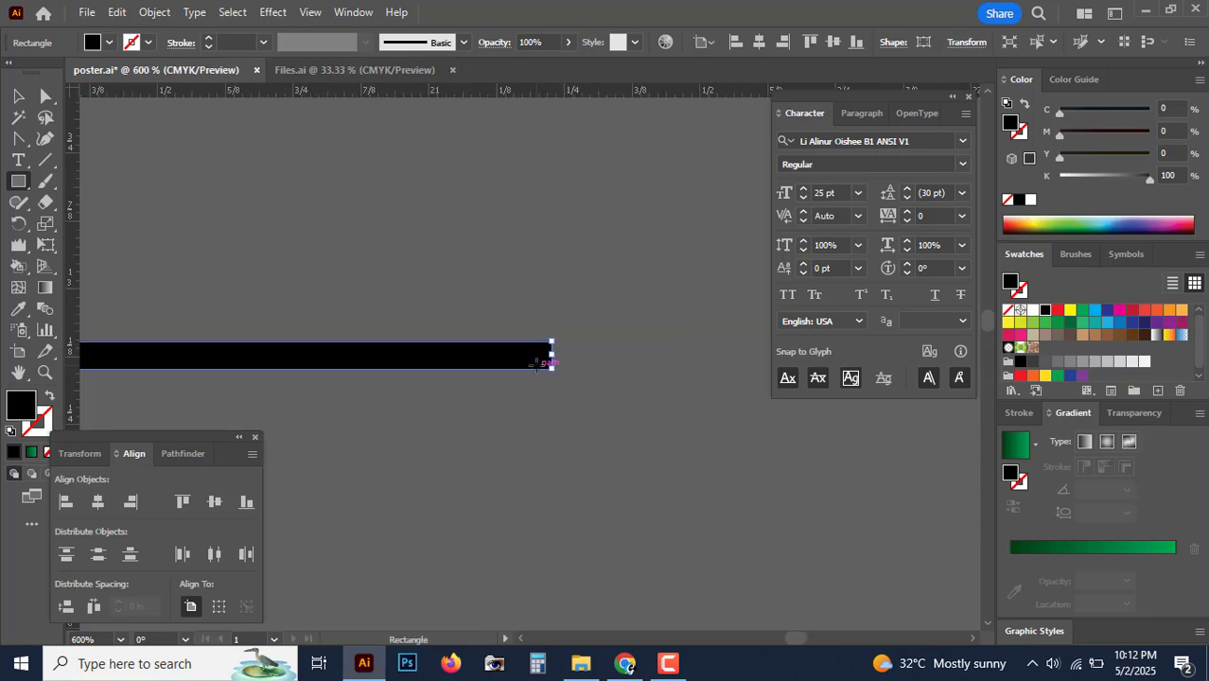
pyautogui.moveTo(538, 353); pyautogui.dragTo(430, 358)
pyautogui.hotkey('ctrl', '-')
pyautogui.hotkey('ctrl', '-')
pyautogui.hotkey('ctrl', '-')
pyautogui.hotkey('ctrl', '-')
pyautogui.hotkey('ctrl', '-')
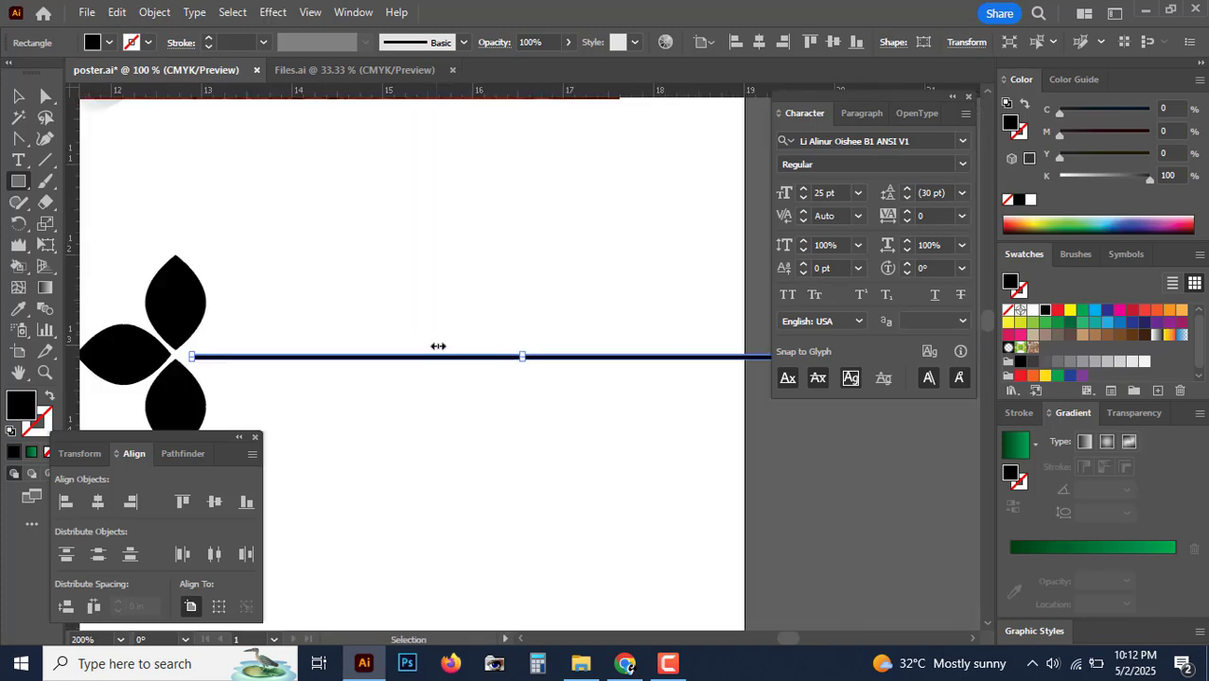
# Step: Colour the top and bottom petals green with C75 Y100
pyautogui.click(46, 96)
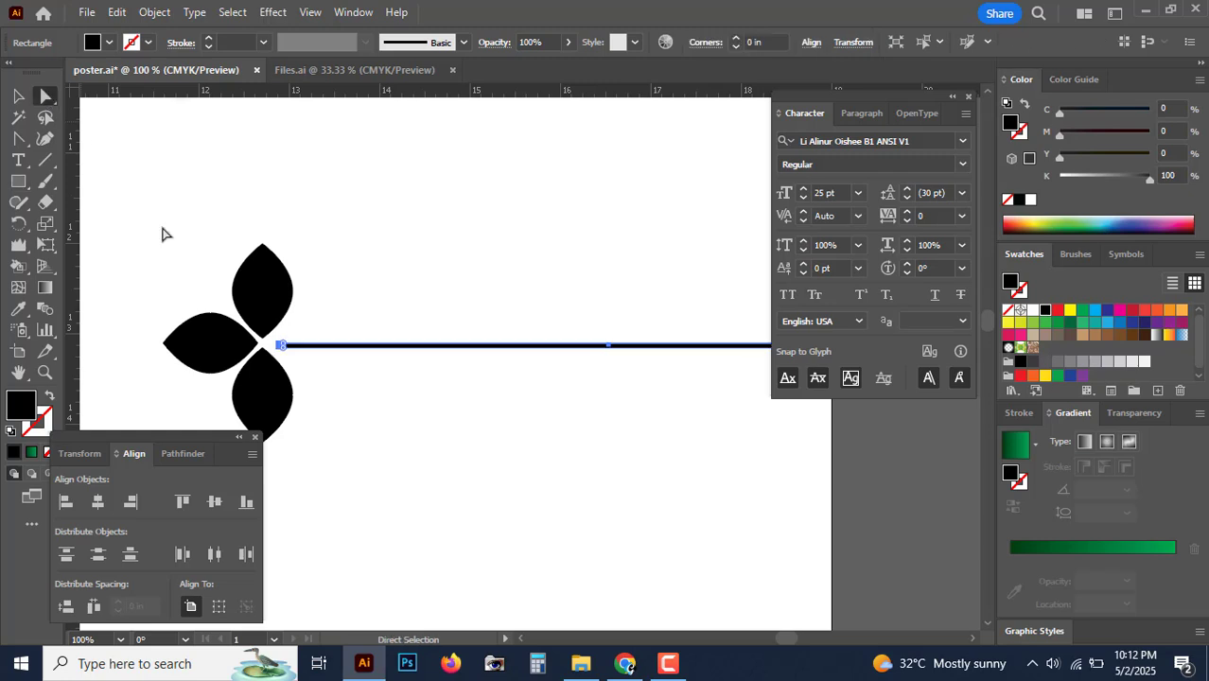
pyautogui.click(262, 278)
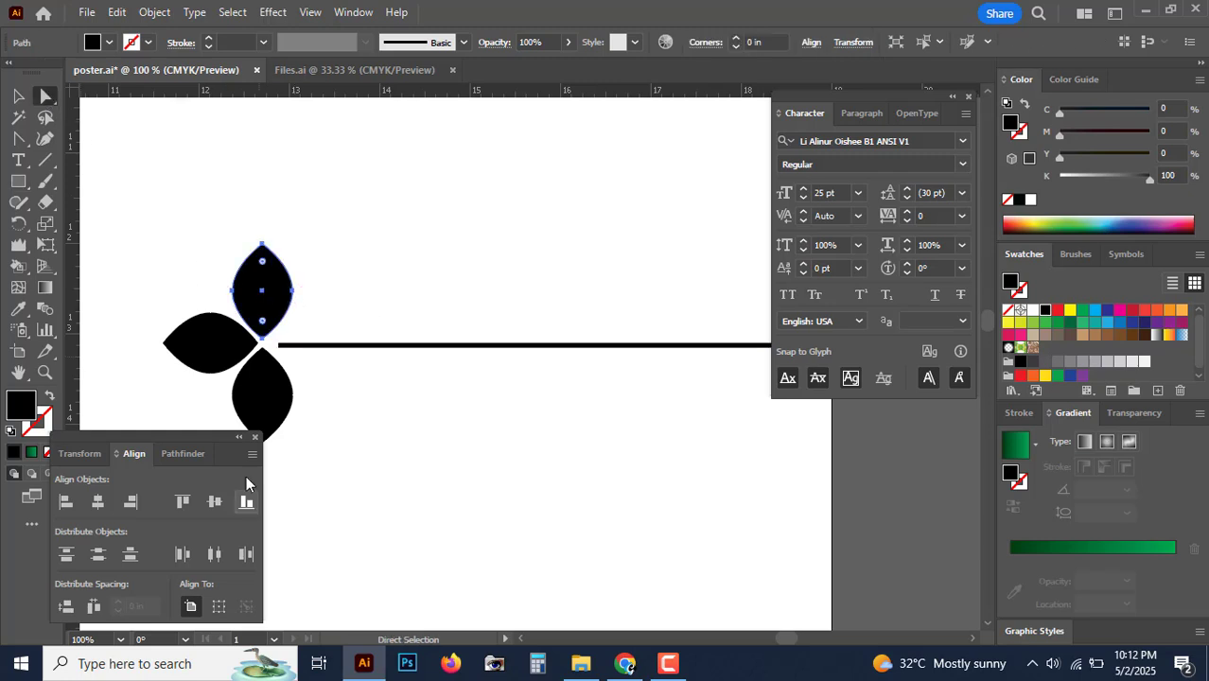
pyautogui.keyDown('shift'); pyautogui.click(273, 404); pyautogui.keyUp('shift')
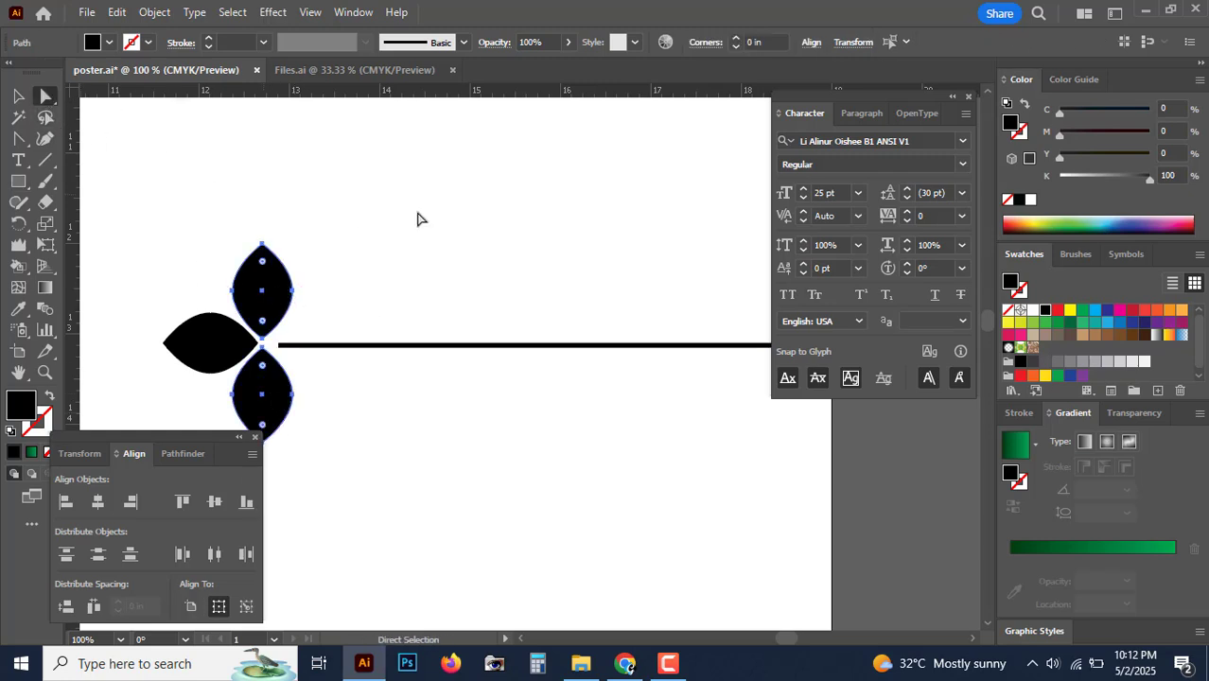
pyautogui.click(419, 219)
pyautogui.click(19, 98)
pyautogui.click(262, 281)
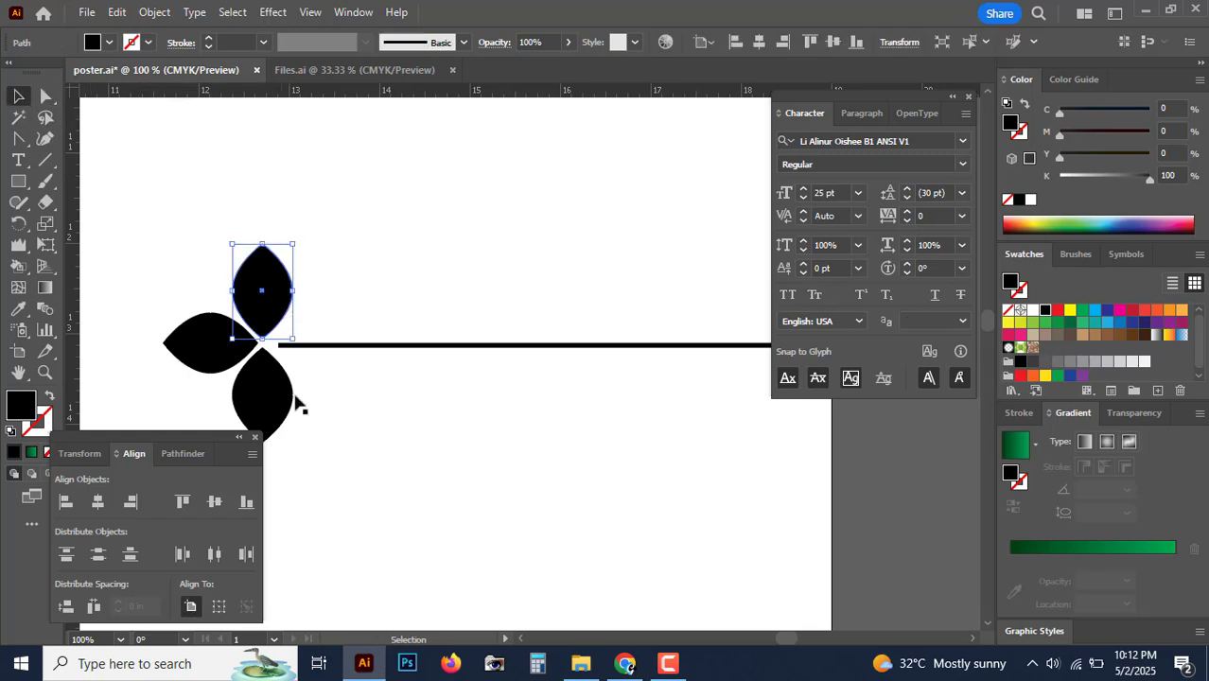
pyautogui.keyDown('shift'); pyautogui.click(281, 397); pyautogui.keyUp('shift')
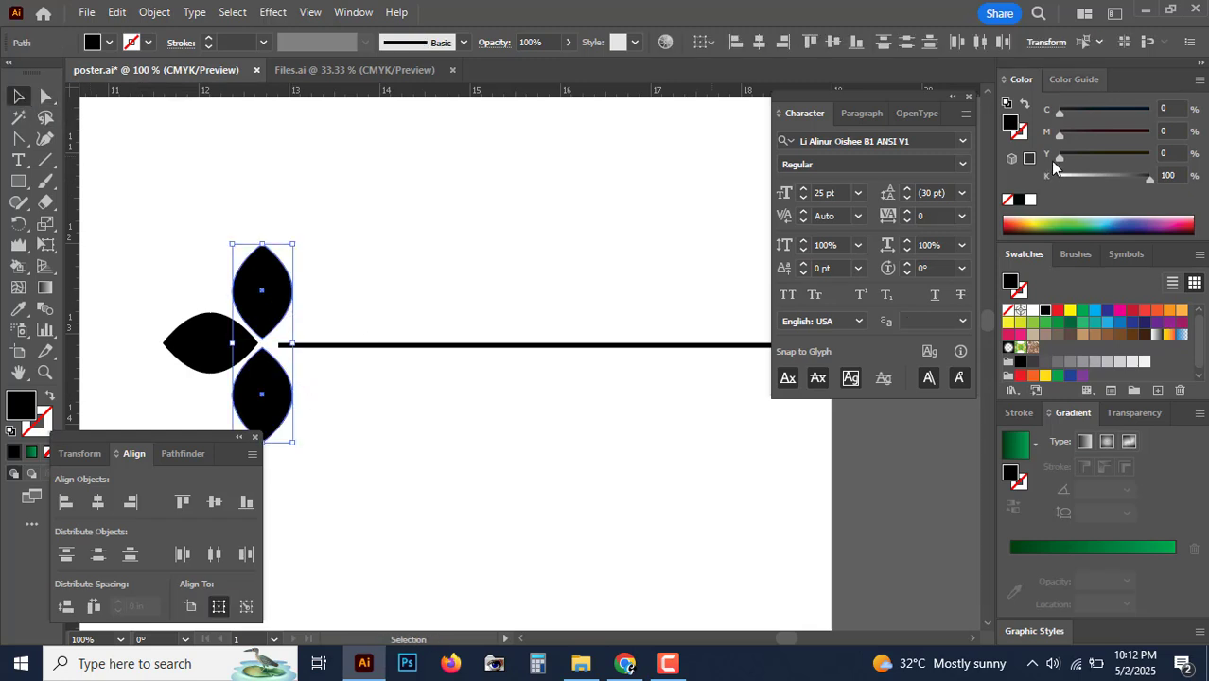
pyautogui.click(1032, 198)
pyautogui.click(1105, 112)
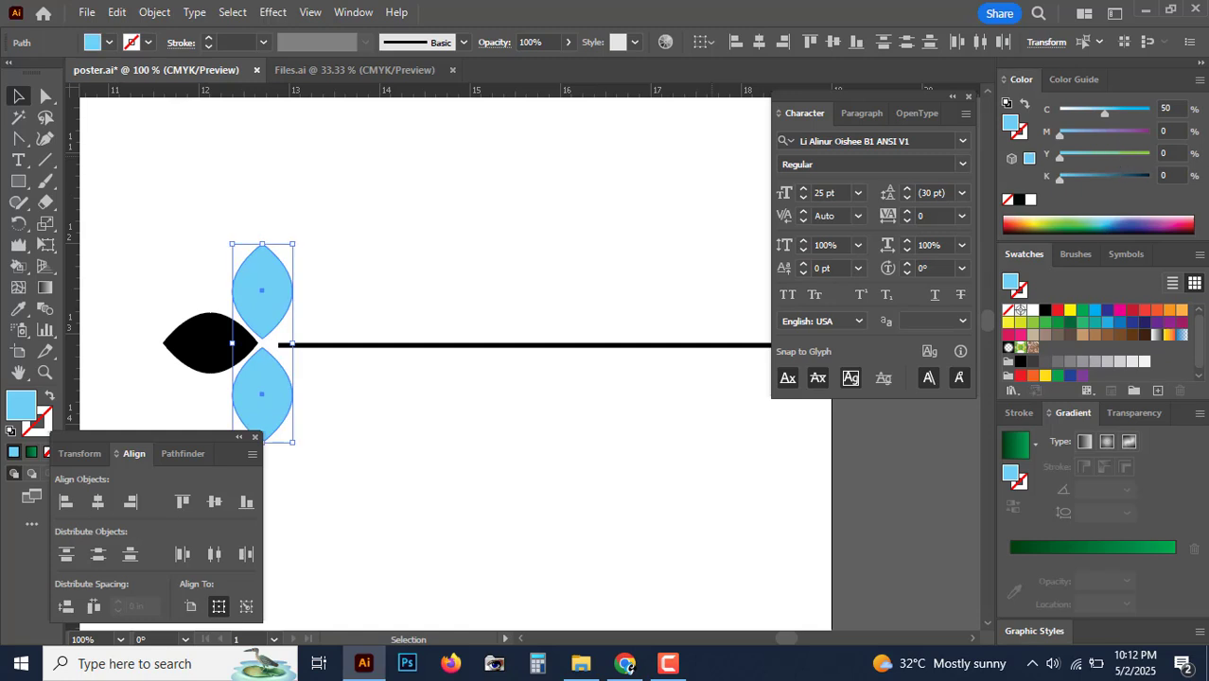
pyautogui.click(1150, 154)
pyautogui.write('75')
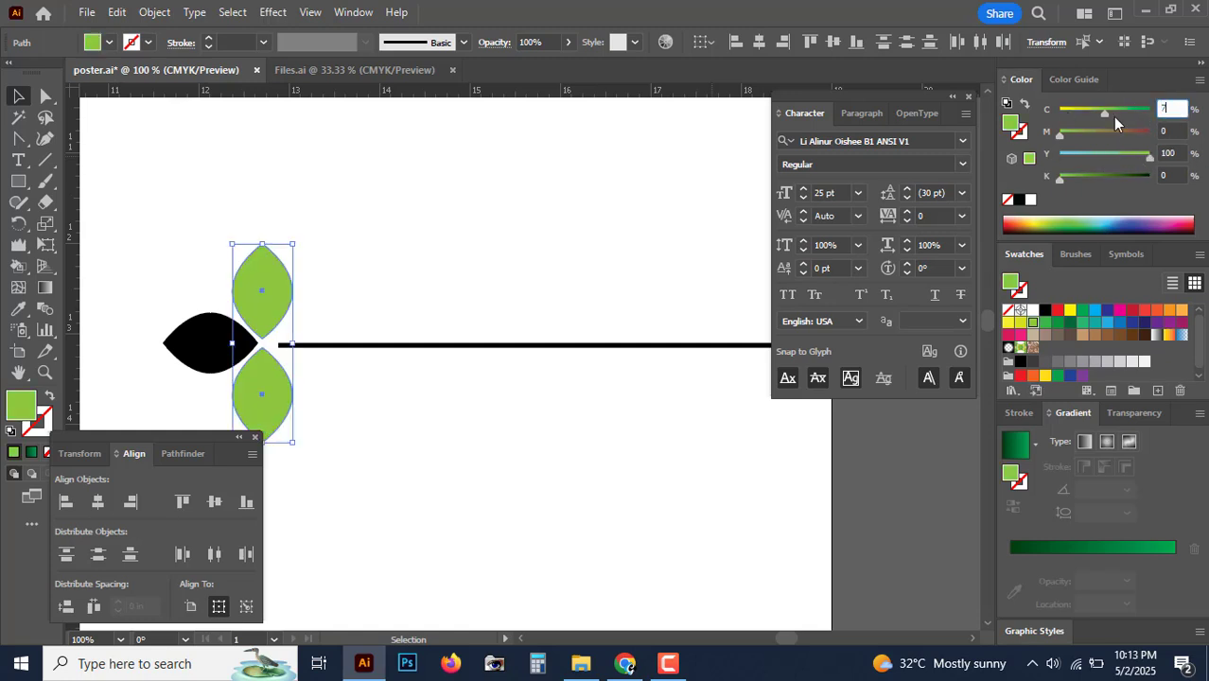
pyautogui.press('Return')
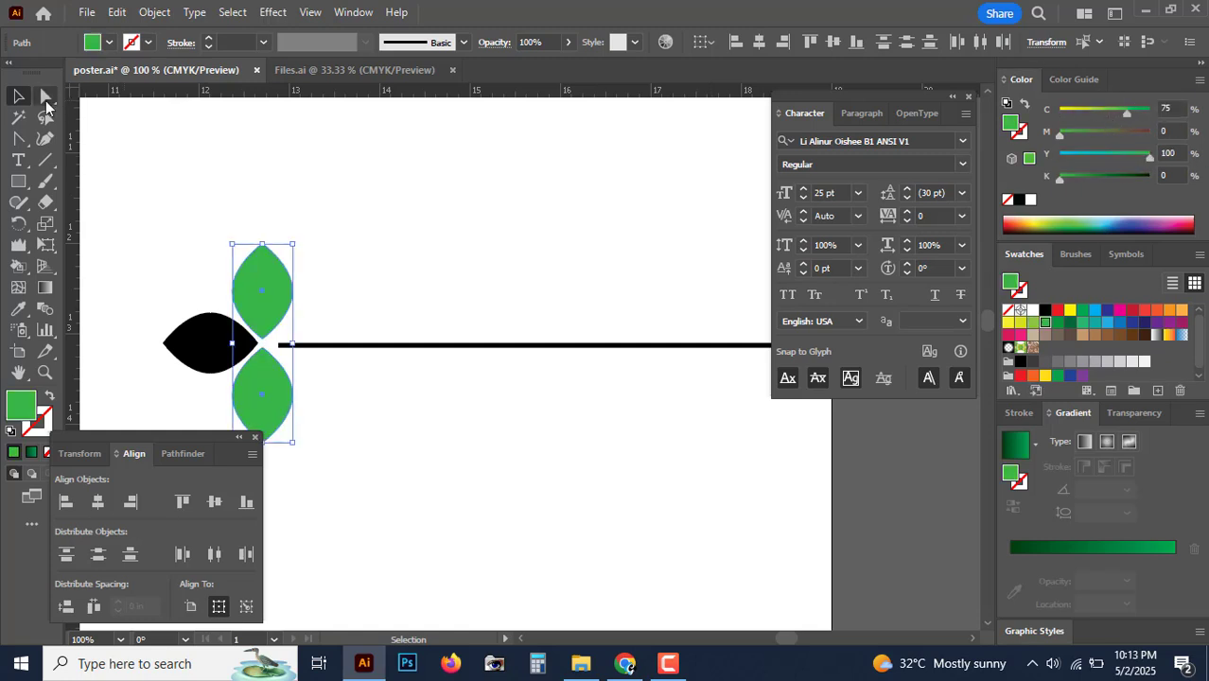
# Step: Colour the left petal orange with M35 Y100 K0
pyautogui.click(46, 98)
pyautogui.click(203, 348)
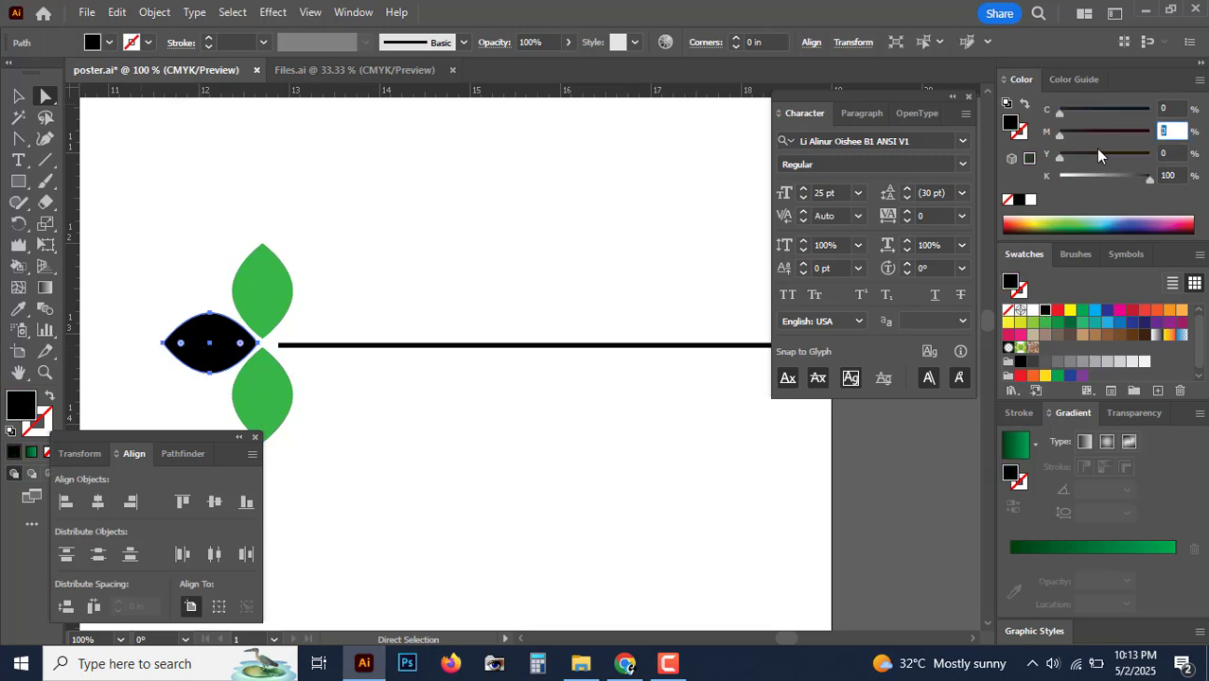
pyautogui.write('35')
pyautogui.press('Tab')
pyautogui.write('100')
pyautogui.press('Tab')
pyautogui.write('0')
pyautogui.press('Return')
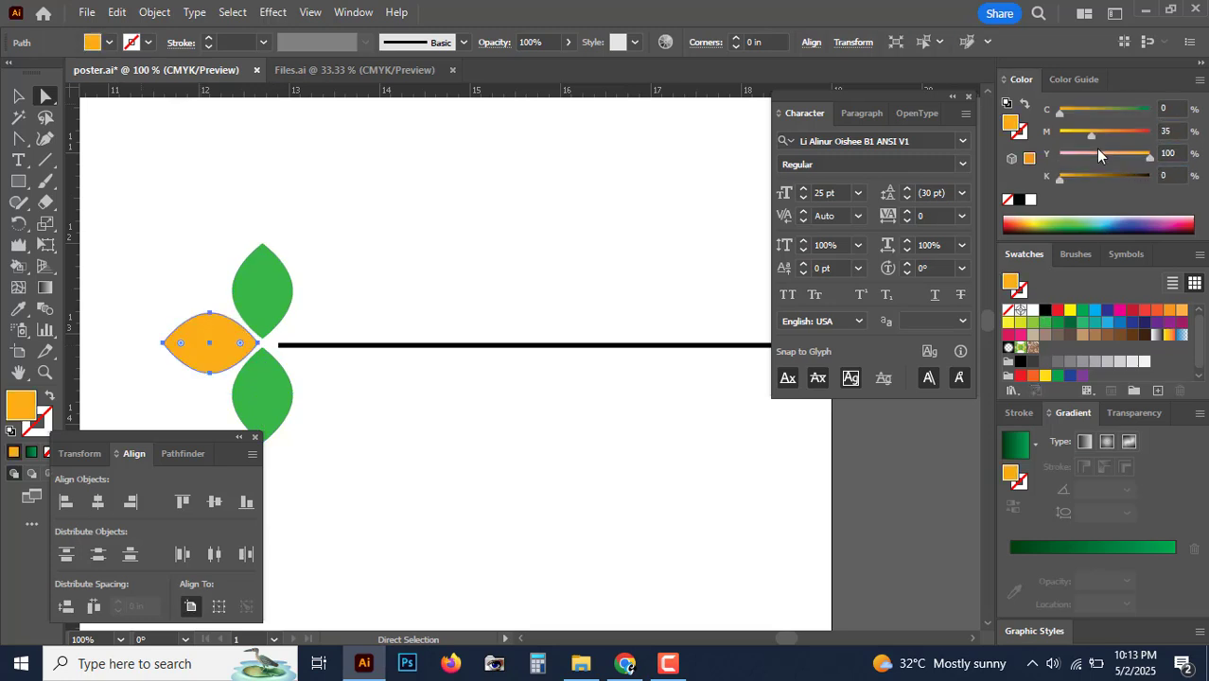
# Step: Give the bar the left petal's orange with the eyedropper
pyautogui.click(446, 345)
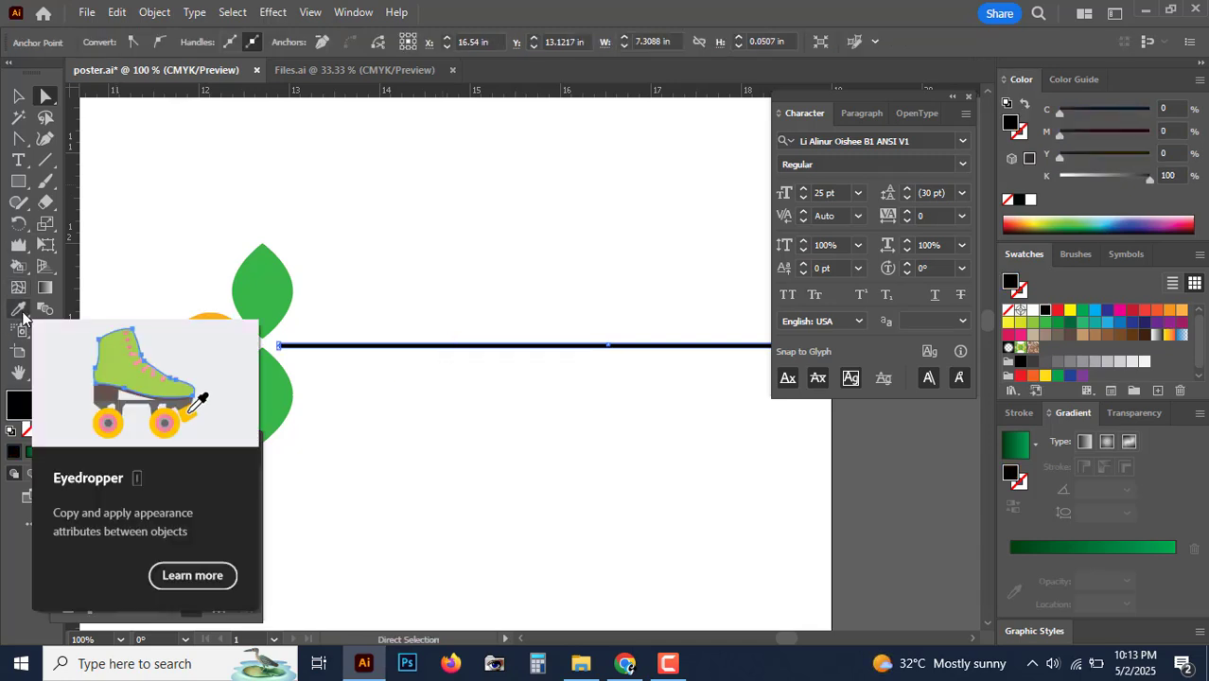
pyautogui.click(21, 313)
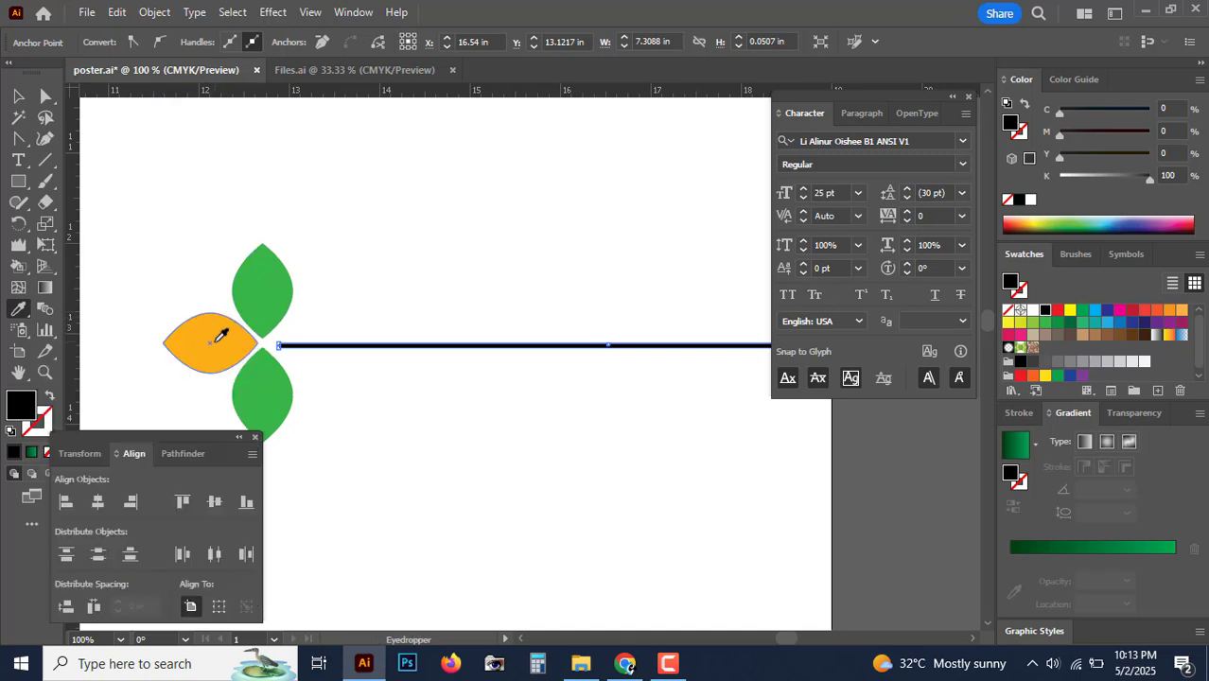
pyautogui.click(215, 341)
pyautogui.click(18, 95)
pyautogui.click(616, 524)
pyautogui.hotkey('ctrl', '-')
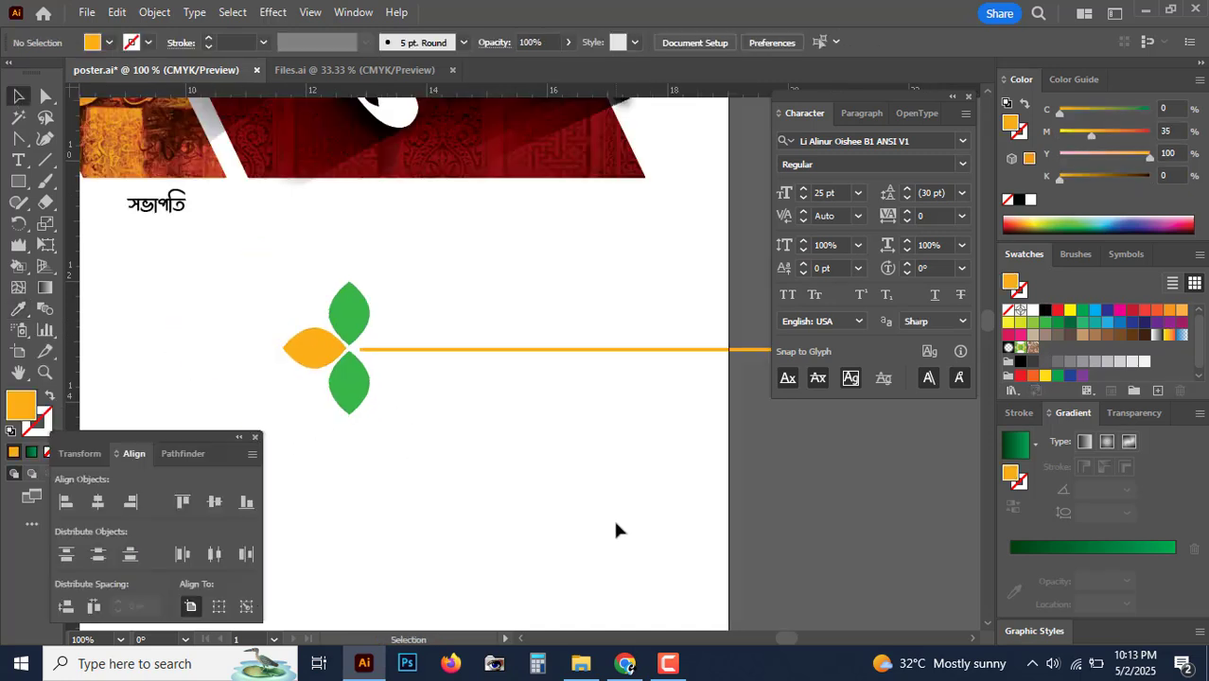
pyautogui.hotkey('ctrl', '-')
pyautogui.hotkey('ctrl', '-')
pyautogui.hotkey('ctrl', '-')
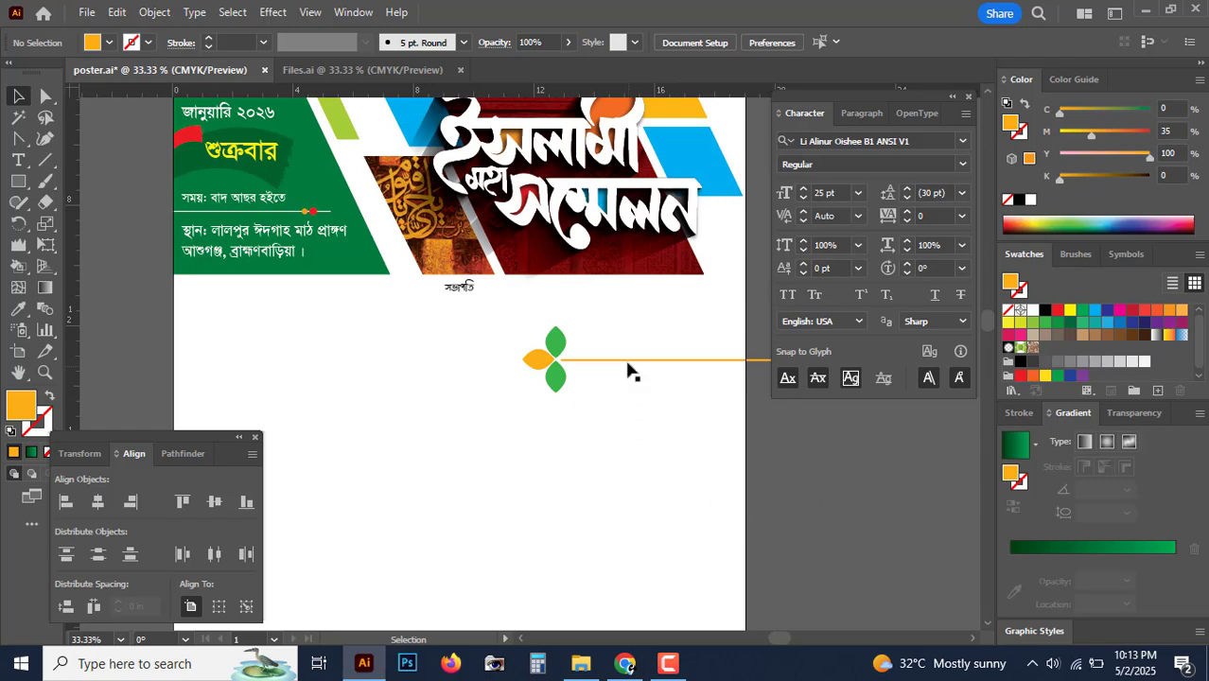
# Step: Group the bar and three petals, then move the ornament left toward the green box
pyautogui.click(584, 361)
pyautogui.keyDown('shift'); pyautogui.click(554, 343); pyautogui.keyUp('shift')
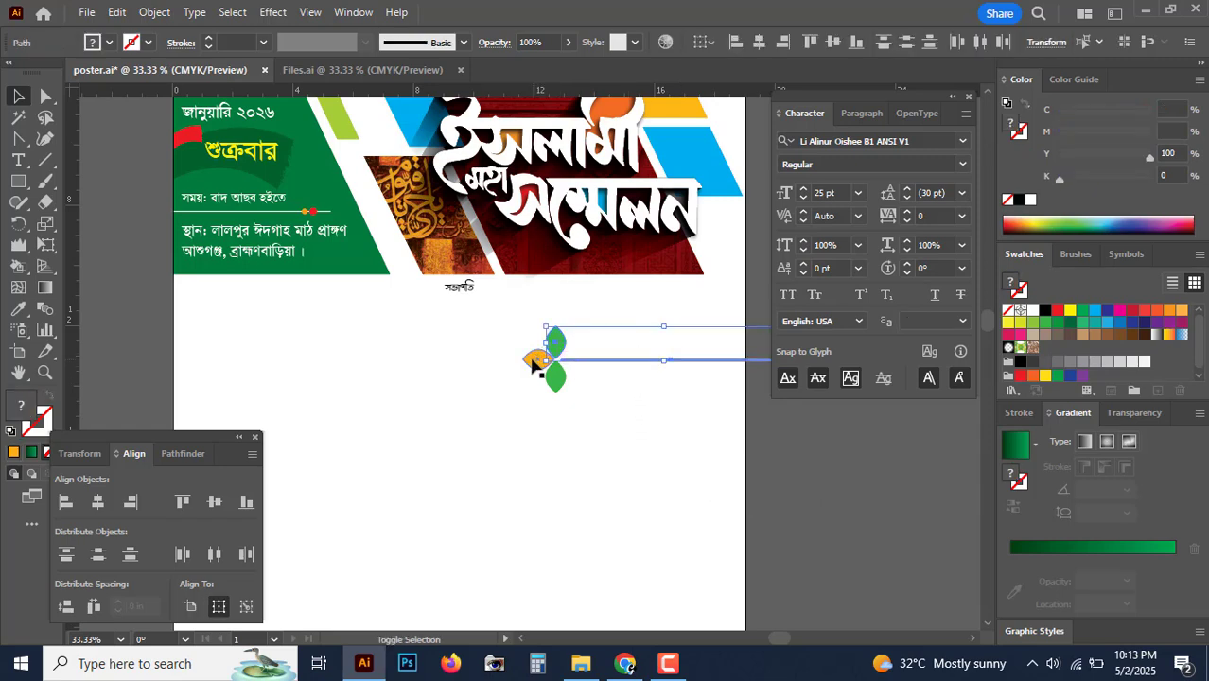
pyautogui.keyDown('shift'); pyautogui.click(534, 361); pyautogui.keyUp('shift')
pyautogui.keyDown('shift'); pyautogui.click(558, 389); pyautogui.keyUp('shift')
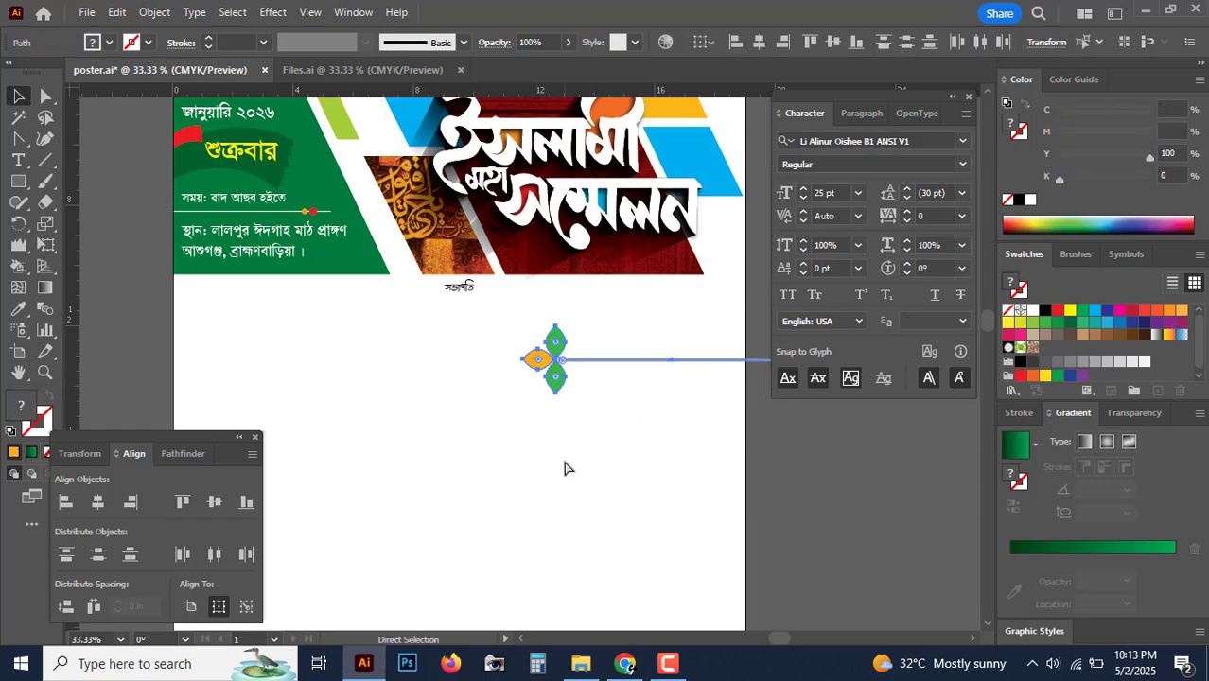
pyautogui.hotkey('ctrl', 'g')
pyautogui.press('Tab')
pyautogui.moveTo(492, 382); pyautogui.dragTo(666, 431)
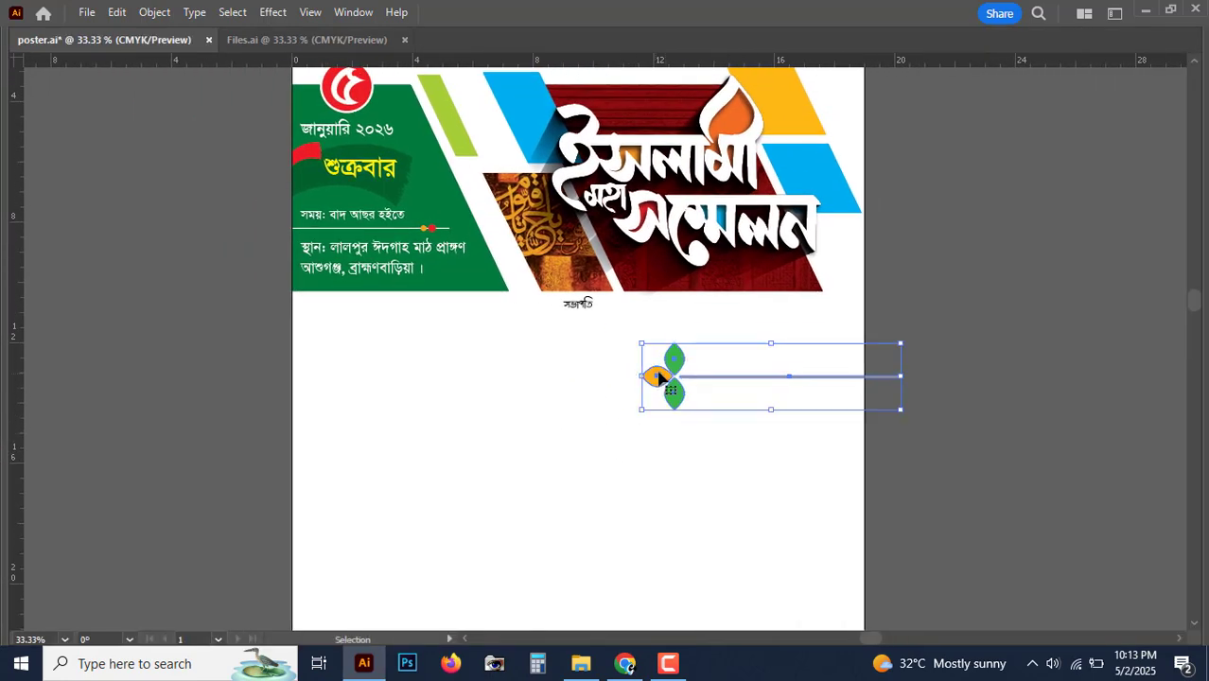
pyautogui.moveTo(656, 372); pyautogui.dragTo(331, 314)
# Step: Shrink the leaf-and-line ornament proportionally beside the সভাপতি label
pyautogui.scroll(3, 338, 316)
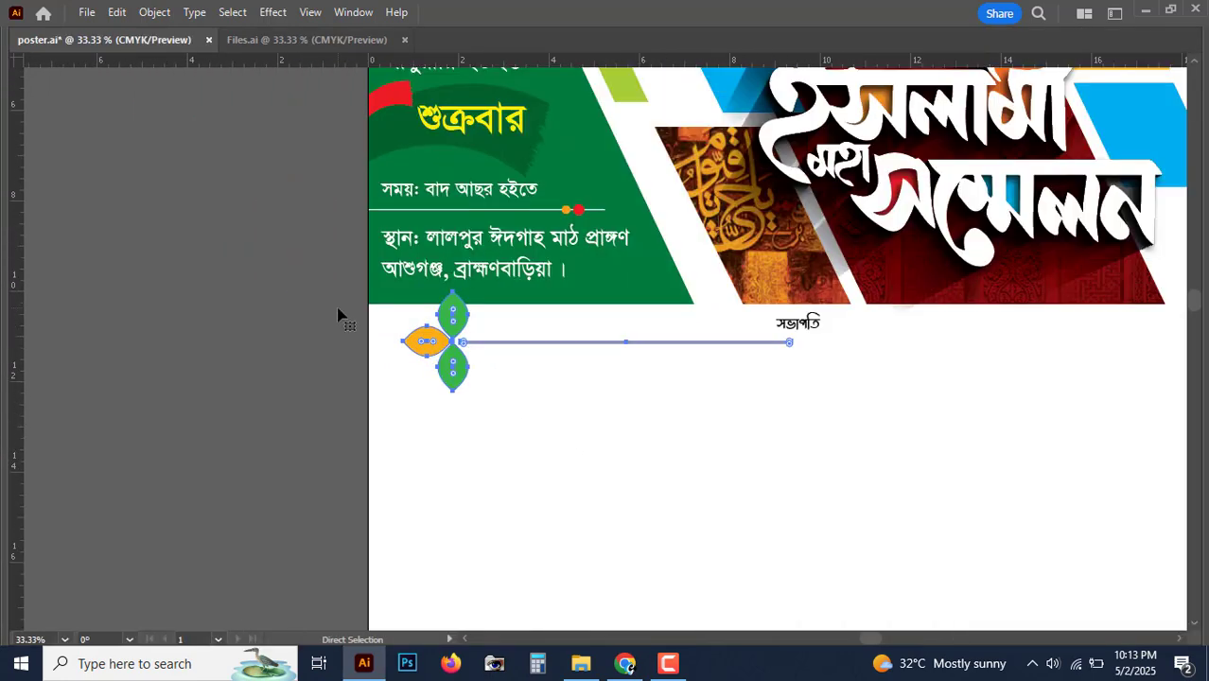
pyautogui.moveTo(209, 333); pyautogui.dragTo(738, 302)
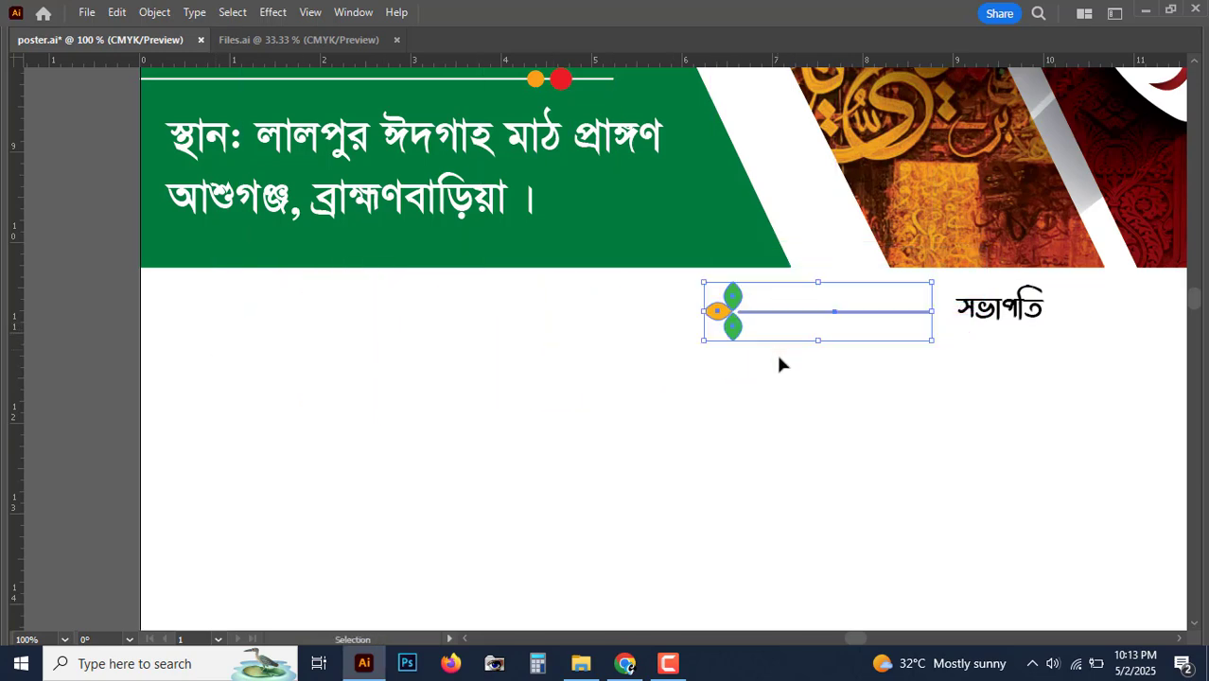
pyautogui.press('space')
pyautogui.moveTo(659, 408); pyautogui.dragTo(308, 445)
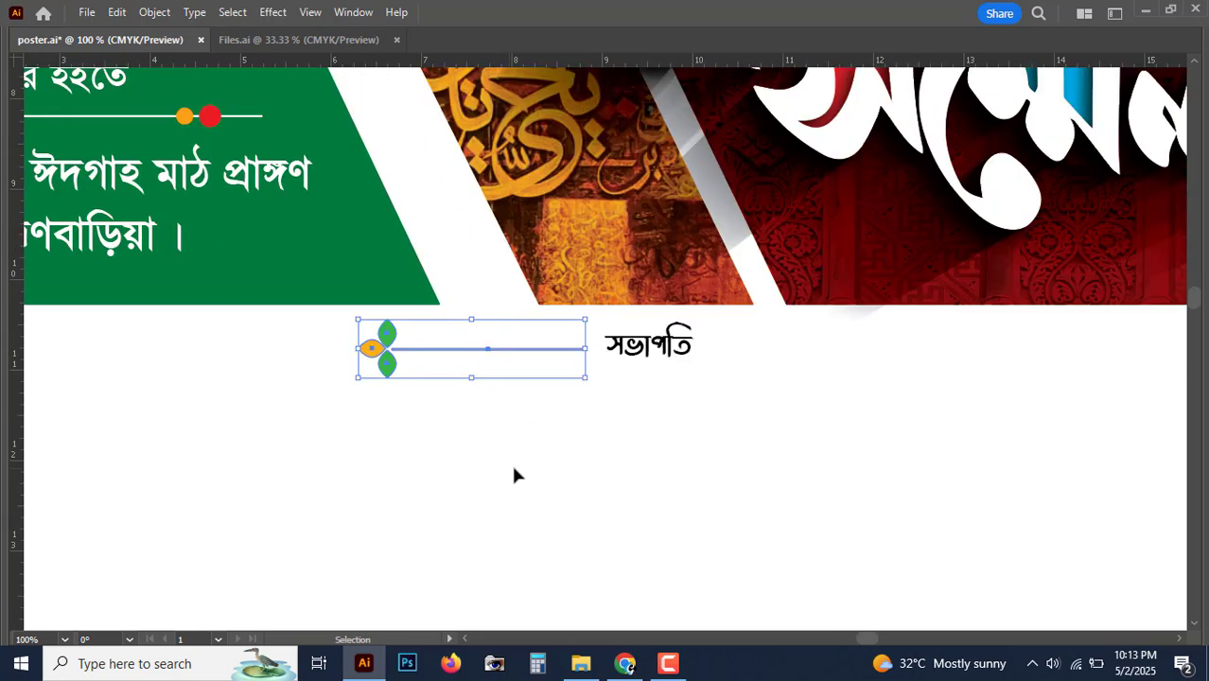
pyautogui.click(513, 466)
pyautogui.press('space')
pyautogui.moveTo(513, 468); pyautogui.dragTo(325, 492)
# Step: Copy the ornament to the label's right, rotate it 180°, and nudge both ornaments closer
pyautogui.moveTo(216, 364); pyautogui.dragTo(564, 363)
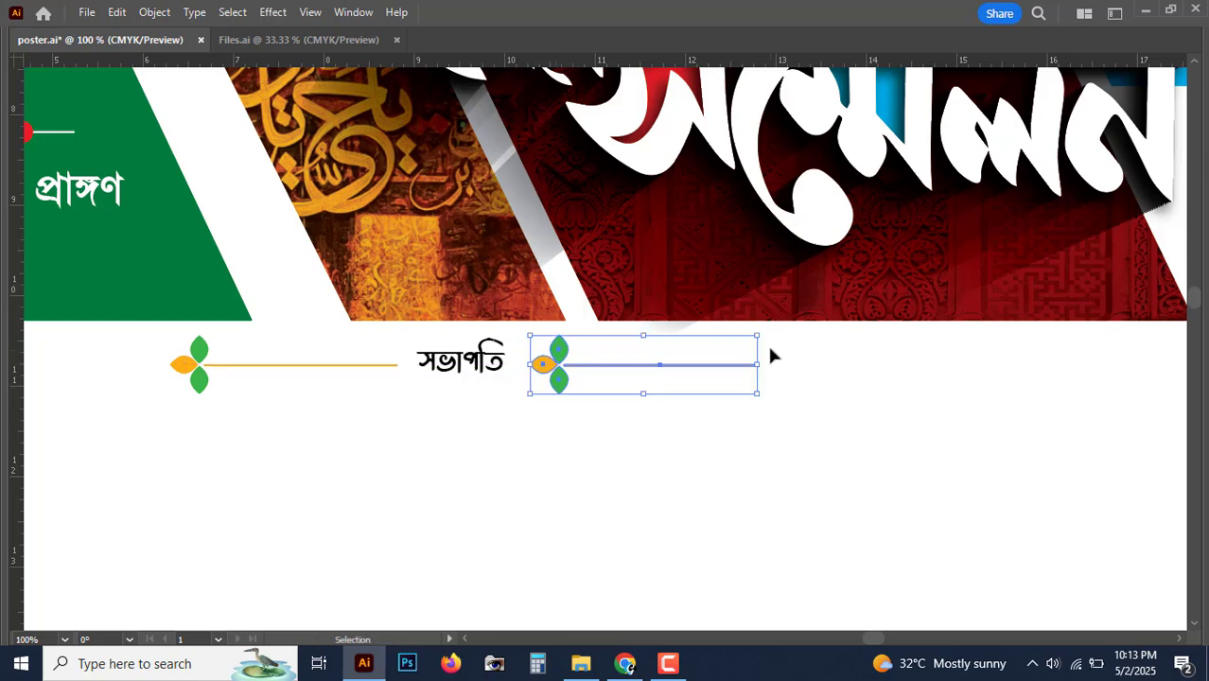
pyautogui.moveTo(680, 297); pyautogui.dragTo(359, 491)
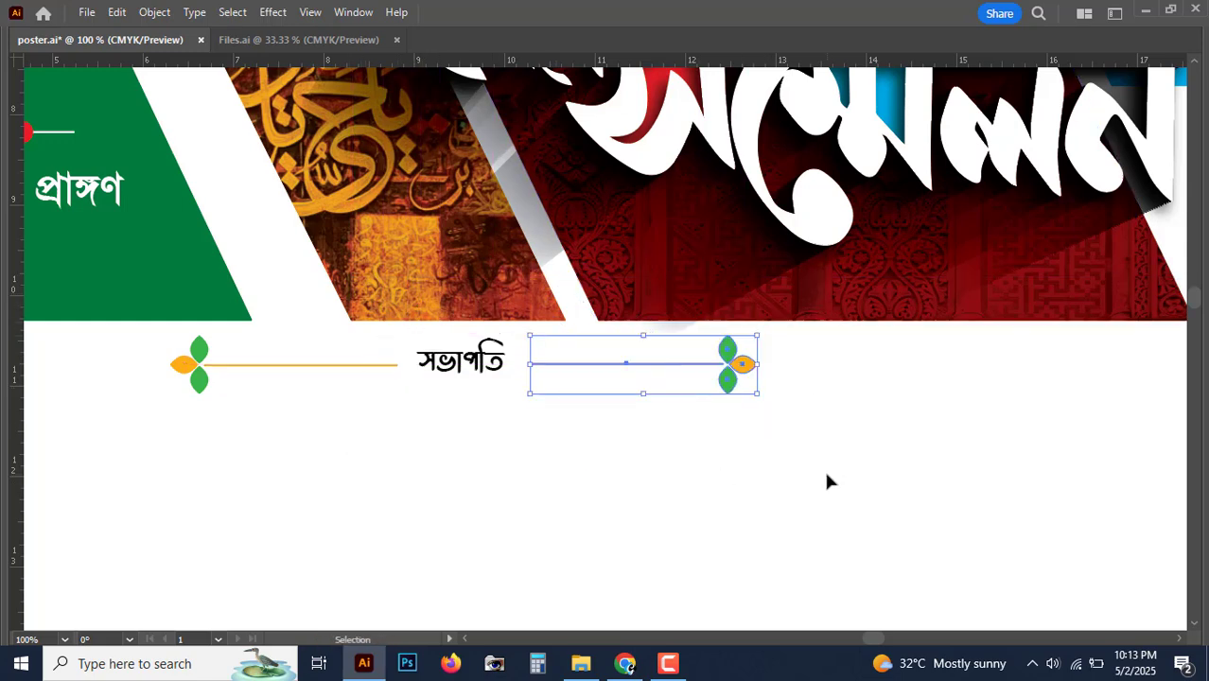
pyautogui.press('Left')
pyautogui.press('Left')
pyautogui.press('Left')
pyautogui.press('Left')
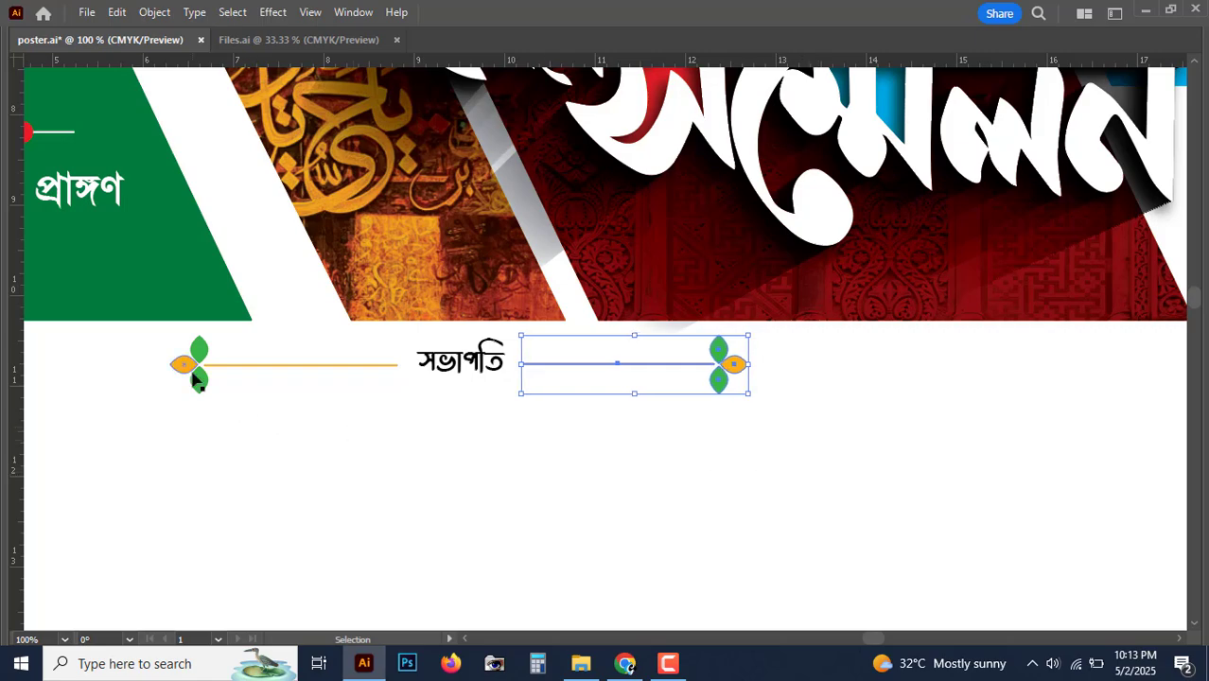
pyautogui.click(194, 379)
pyautogui.press('Right')
pyautogui.press('Right')
pyautogui.press('Right')
pyautogui.click(614, 447)
pyautogui.press('a')
pyautogui.scroll(-5, 614, 447)
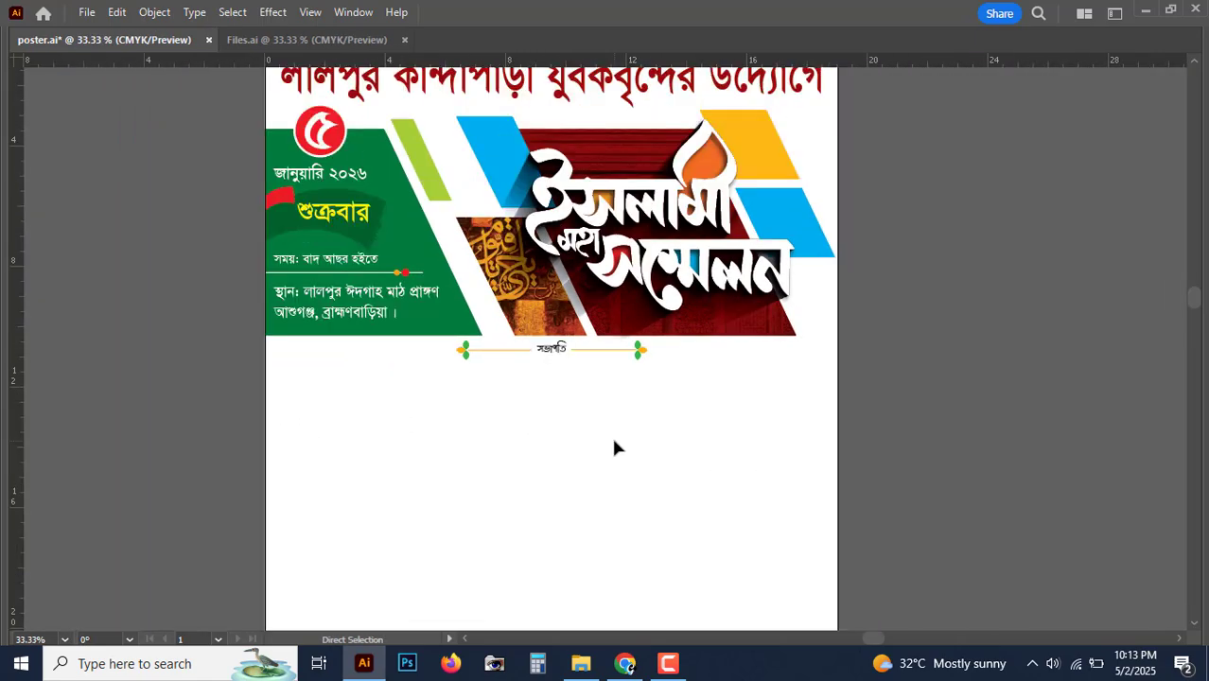
pyautogui.scroll(3, 613, 447)
pyautogui.hotkey('ctrl', '+')
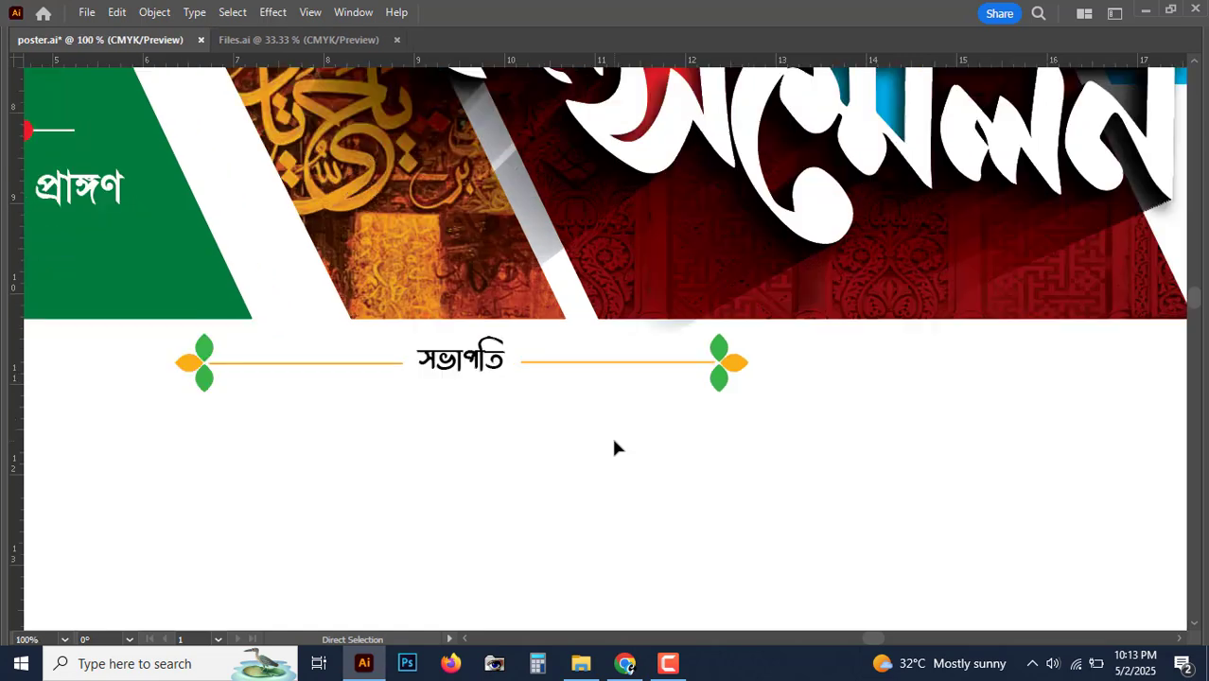
pyautogui.press('v')
pyautogui.press('space')
# Step: Copy the সভাপতি label below itself in SutonnyBanglaMJ Bold, enlarged to about 110 pt
pyautogui.moveTo(625, 405); pyautogui.dragTo(806, 283)
pyautogui.moveTo(626, 299); pyautogui.dragTo(370, 342)
pyautogui.press('Tab')
pyautogui.press('Tab')
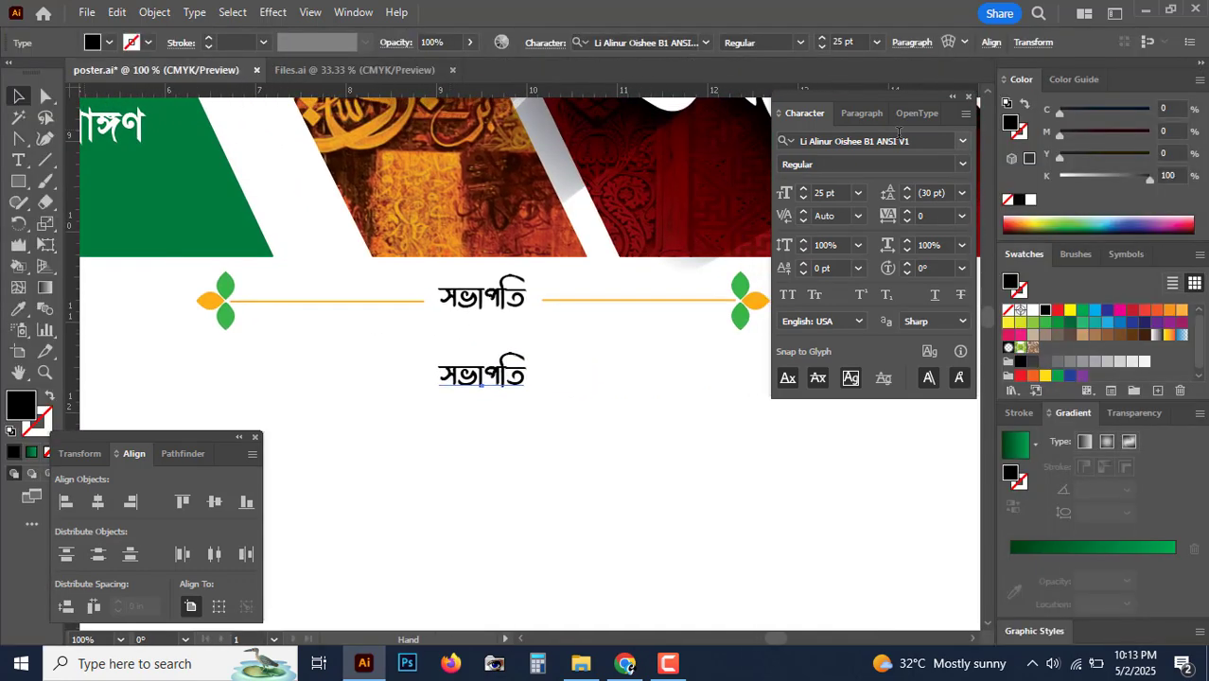
pyautogui.click(896, 139)
pyautogui.write('sut')
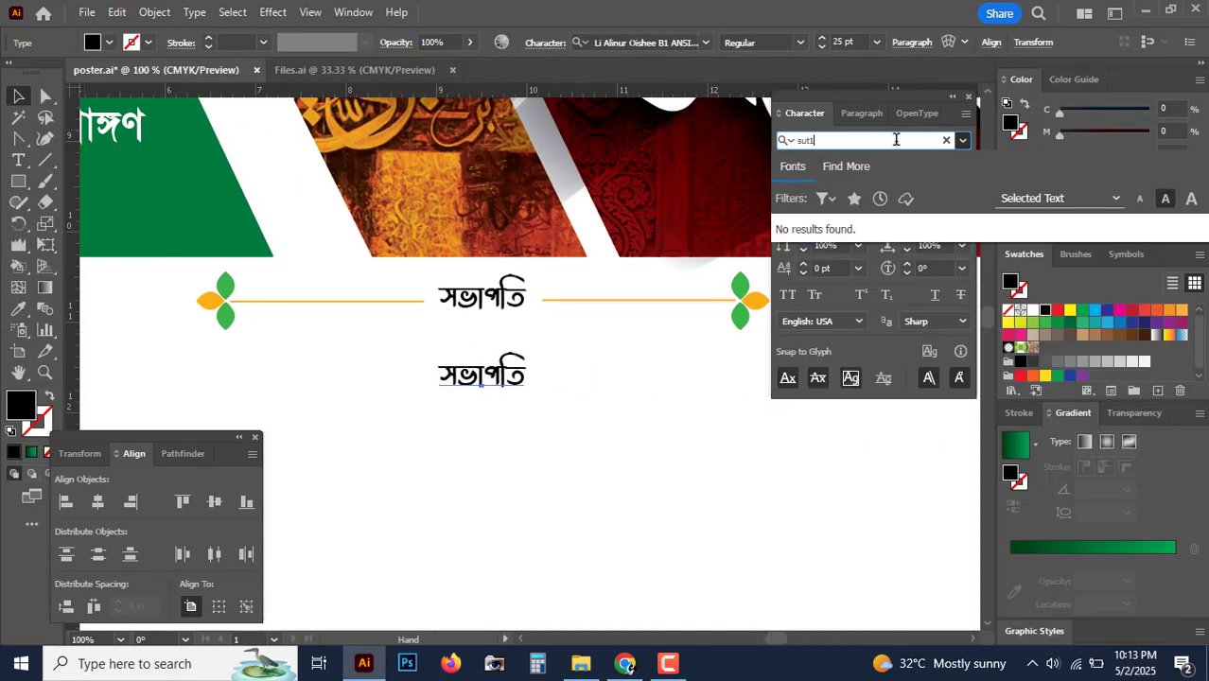
pyautogui.write('1')
pyautogui.press('BackSpace')
pyautogui.press('BackSpace')
pyautogui.press('BackSpace')
pyautogui.write('ut')
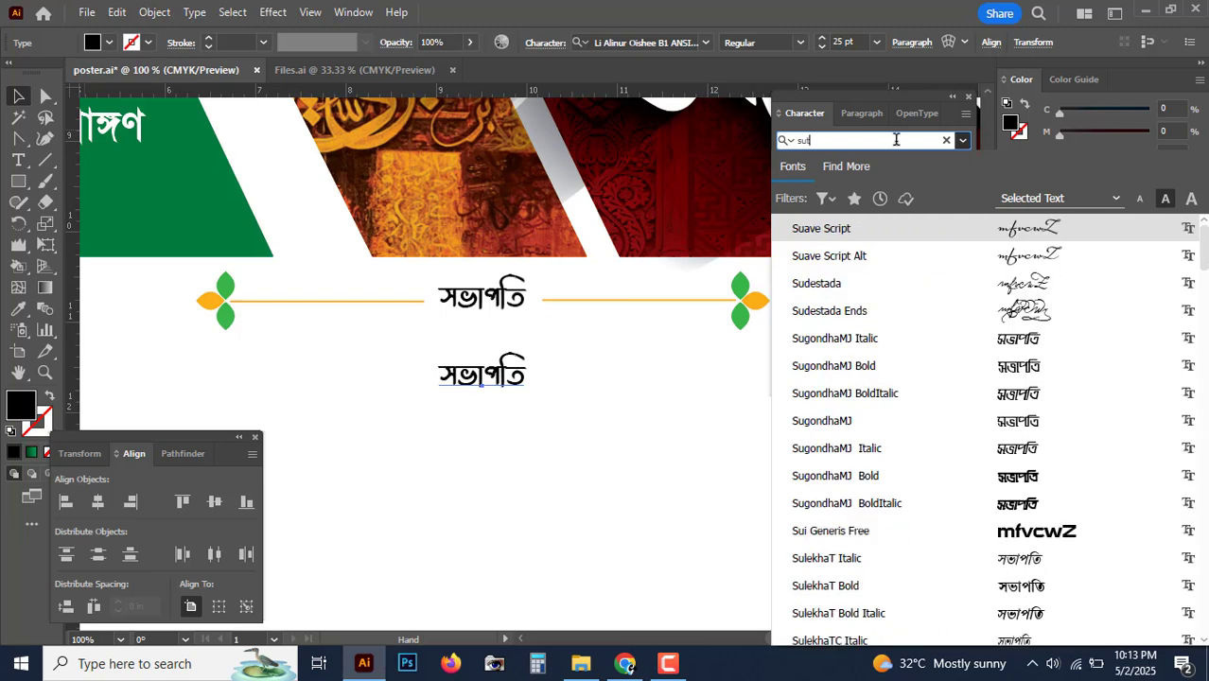
pyautogui.press('Down')
pyautogui.press('Down')
pyautogui.press('Down')
pyautogui.press('Down')
pyautogui.press('Down')
pyautogui.press('Down')
pyautogui.press('Return')
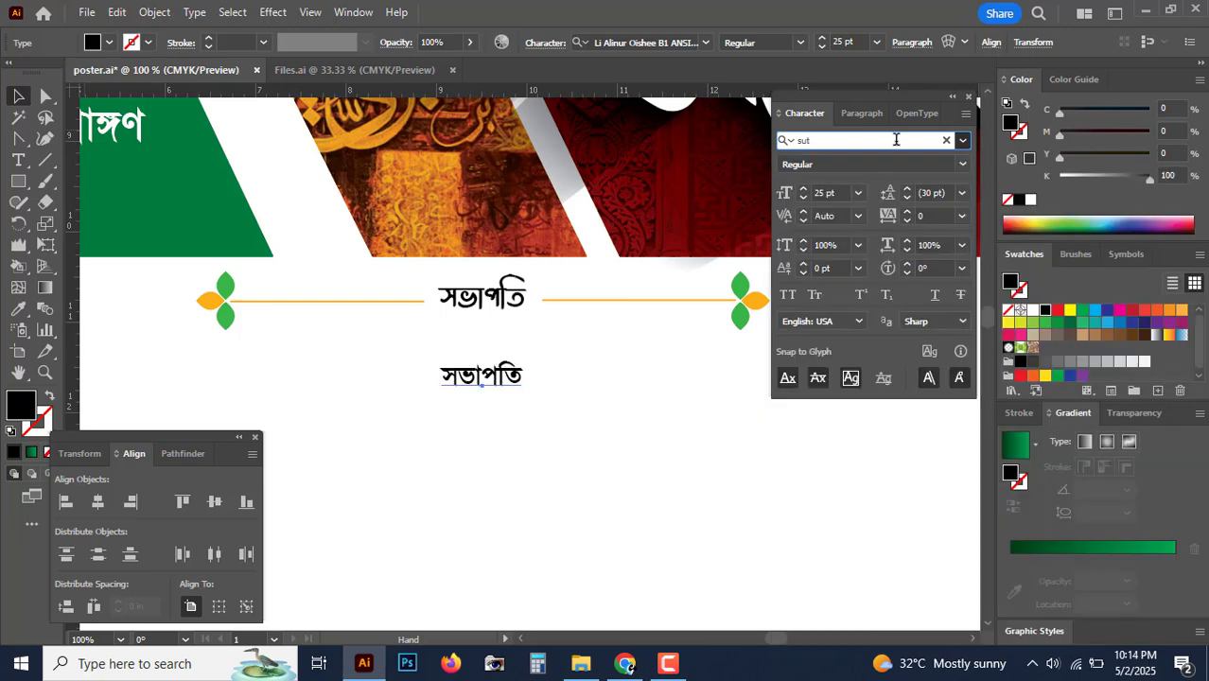
pyautogui.moveTo(481, 390); pyautogui.dragTo(458, 519)
# Step: Replace the copied label's text with the chairperson's full name
pyautogui.hotkey('ctrl', '-')
pyautogui.hotkey('ctrl', '-')
pyautogui.doubleClick(481, 371)
pyautogui.doubleClick(481, 366)
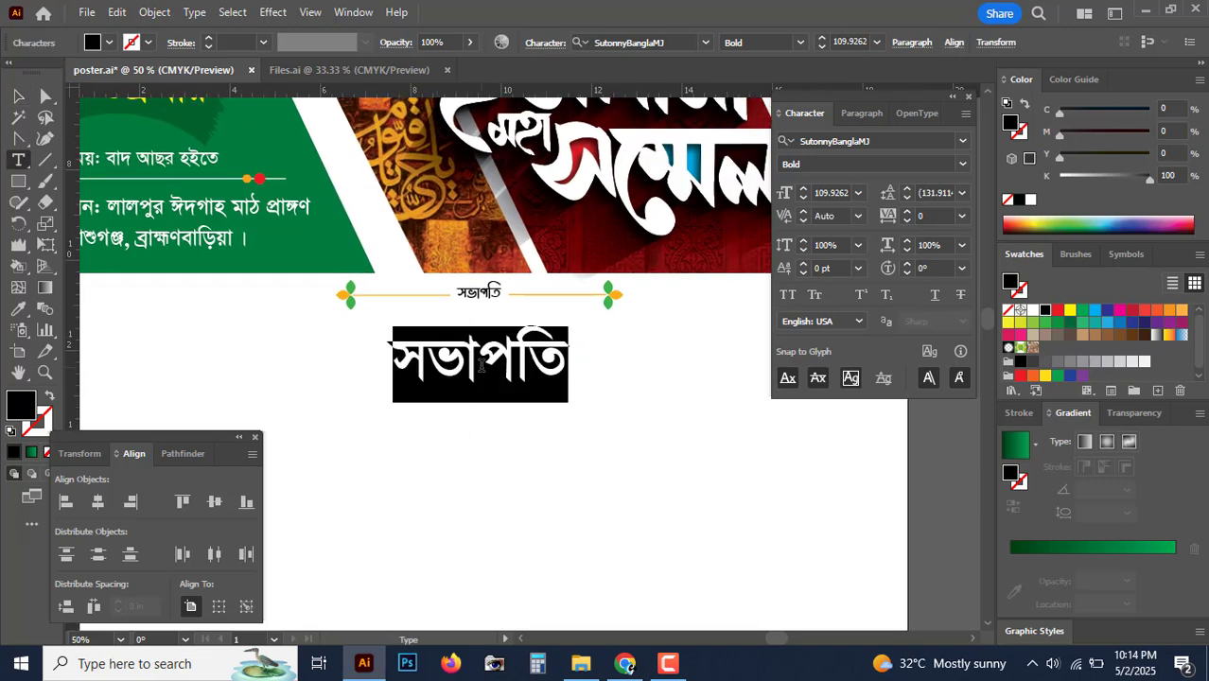
pyautogui.write('প্রয়ে')
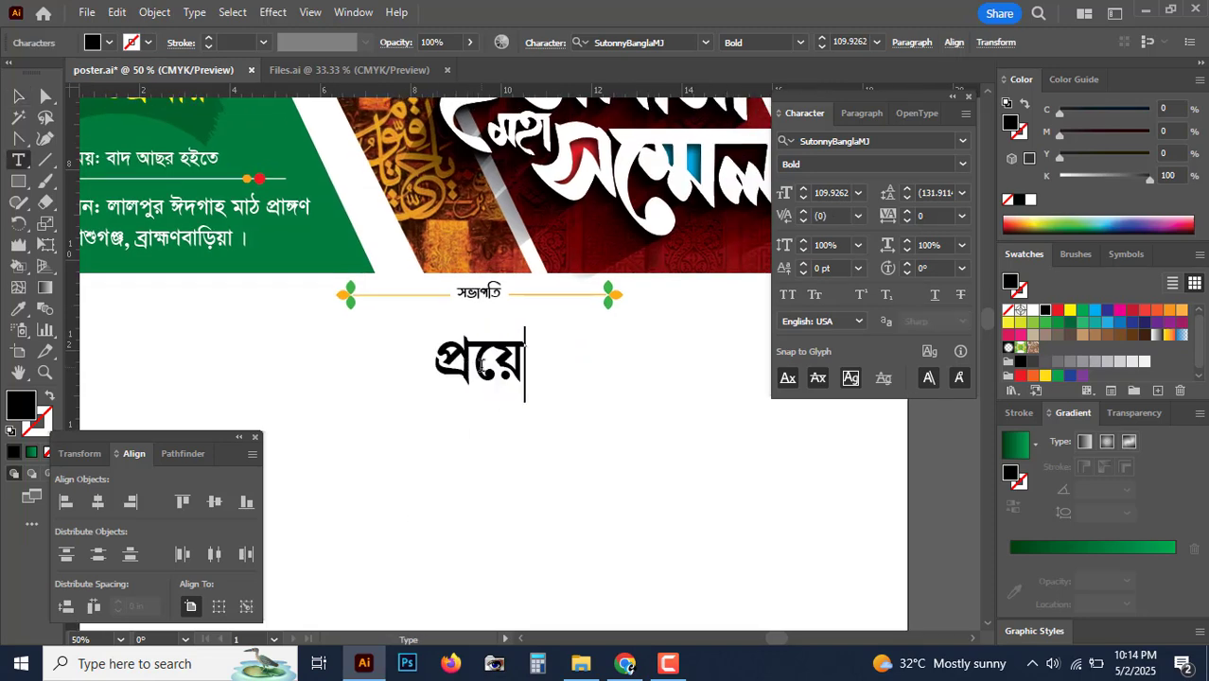
pyautogui.press('BackSpace')
pyautogui.press('BackSpace')
pyautogui.press('BackSpace')
pyautogui.write('ফেসর ')
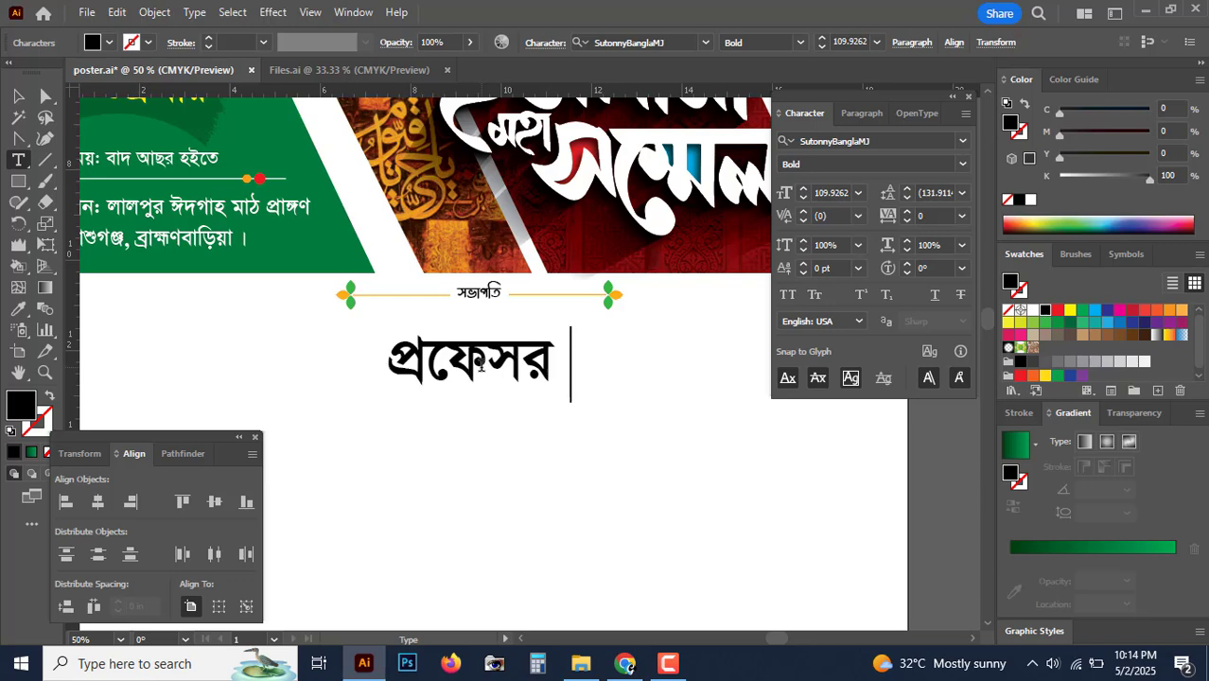
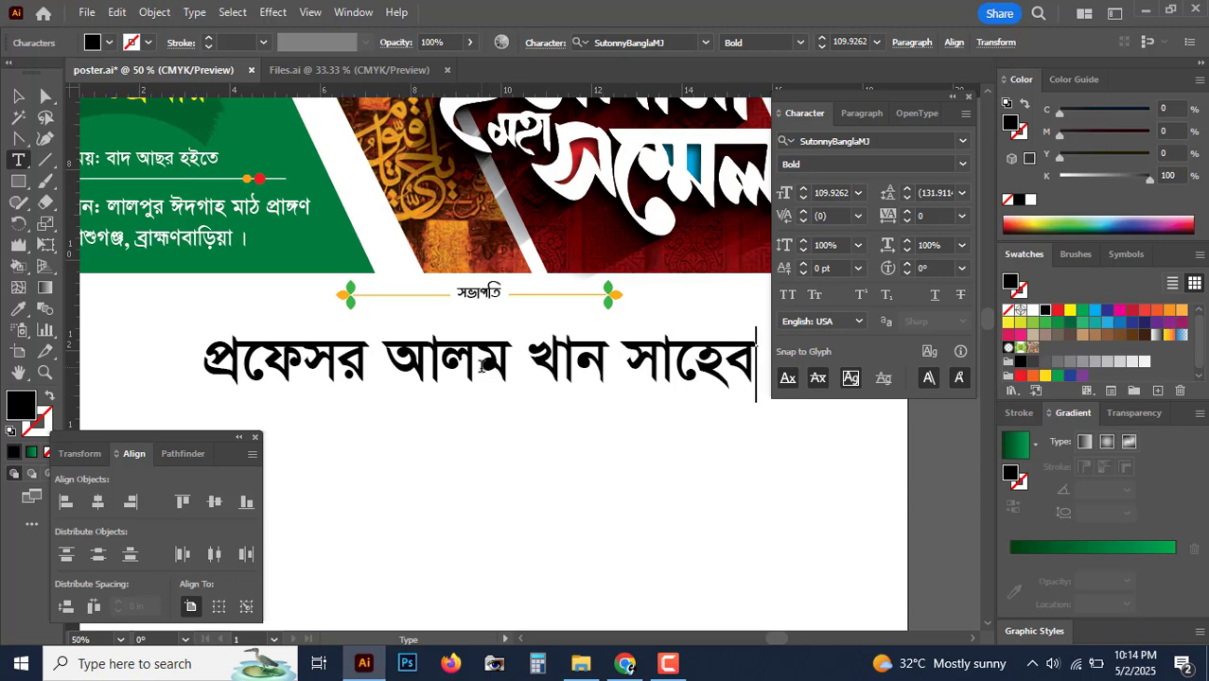
pyautogui.click(21, 92)
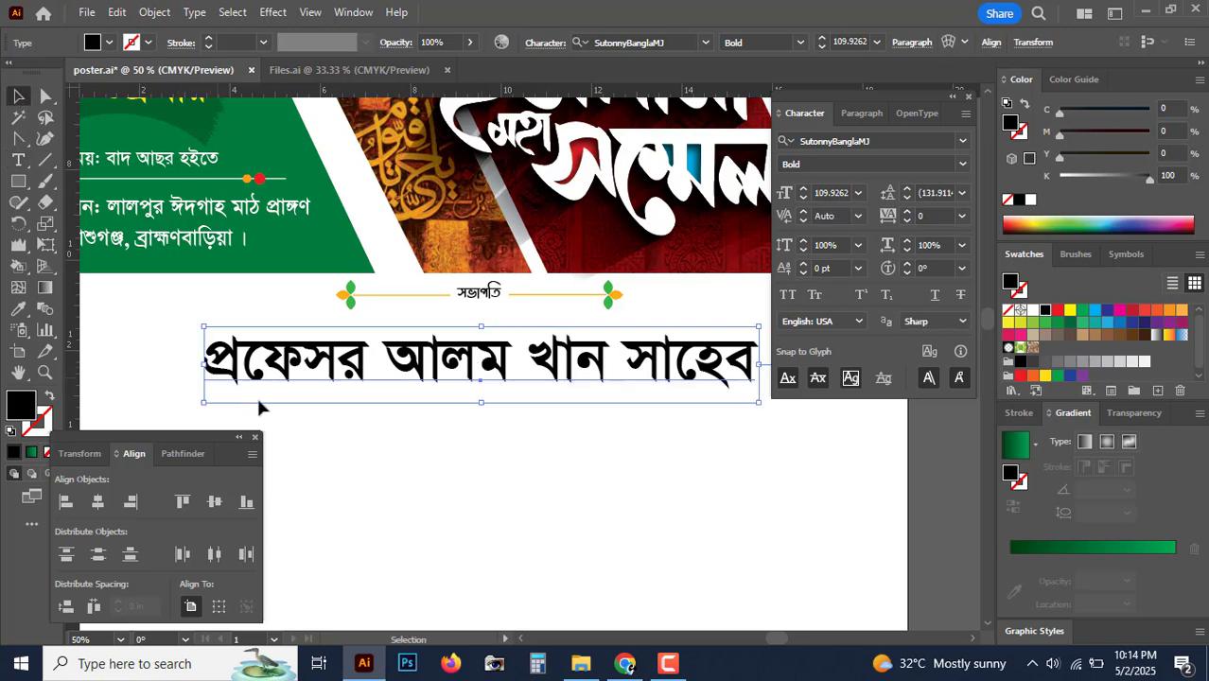
# Step: Duplicate the name line and set the copy to SutonnyBanglaMJ Regular at 25 pt
pyautogui.click(282, 409)
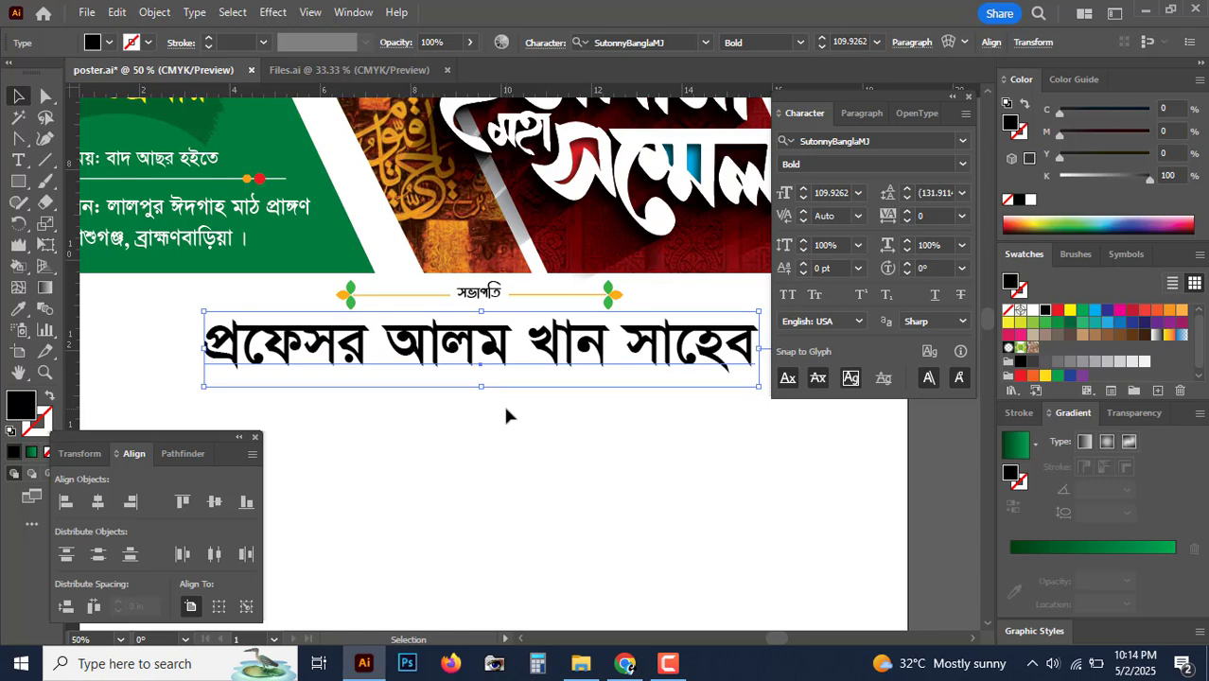
pyautogui.hotkey('ctrl', '-')
pyautogui.hotkey('ctrl', '-')
pyautogui.hotkey('ctrl', '+')
pyautogui.hotkey('ctrl', '+')
pyautogui.hotkey('ctrl', '+')
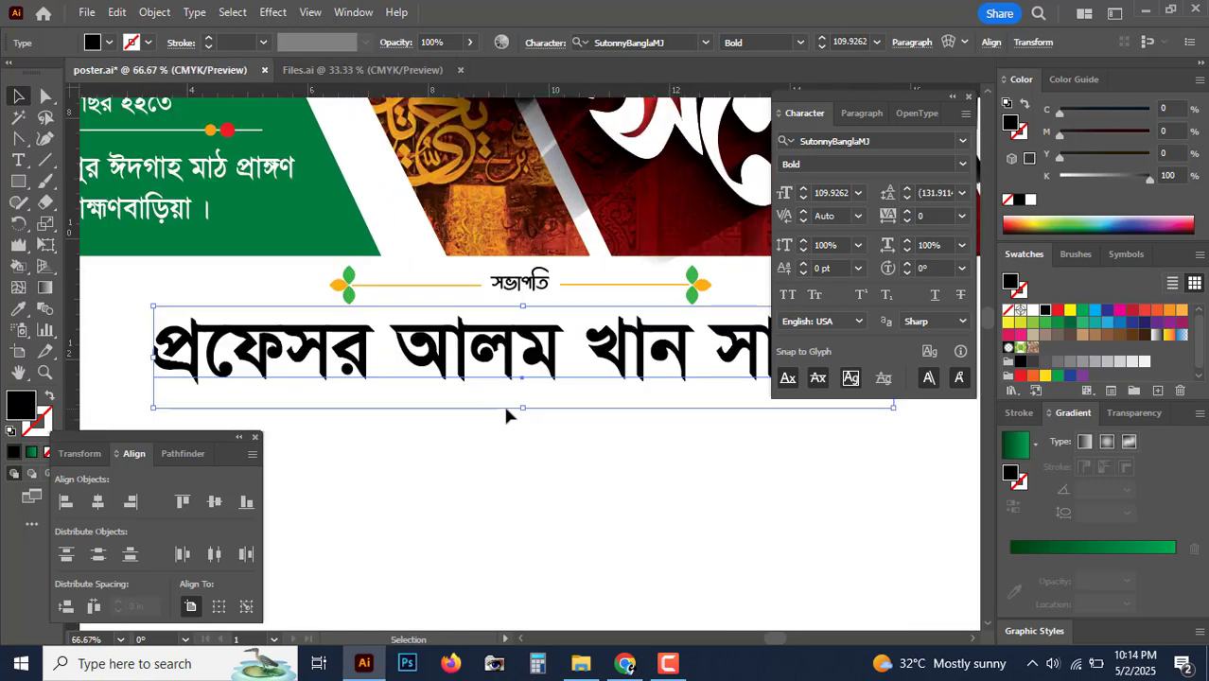
pyautogui.hotkey('shift', 'Up')
pyautogui.moveTo(533, 383)
pyautogui.mouseDown()
pyautogui.moveTo(540, 371)
pyautogui.moveTo(519, 470)
pyautogui.moveTo(546, 386)
pyautogui.mouseUp()
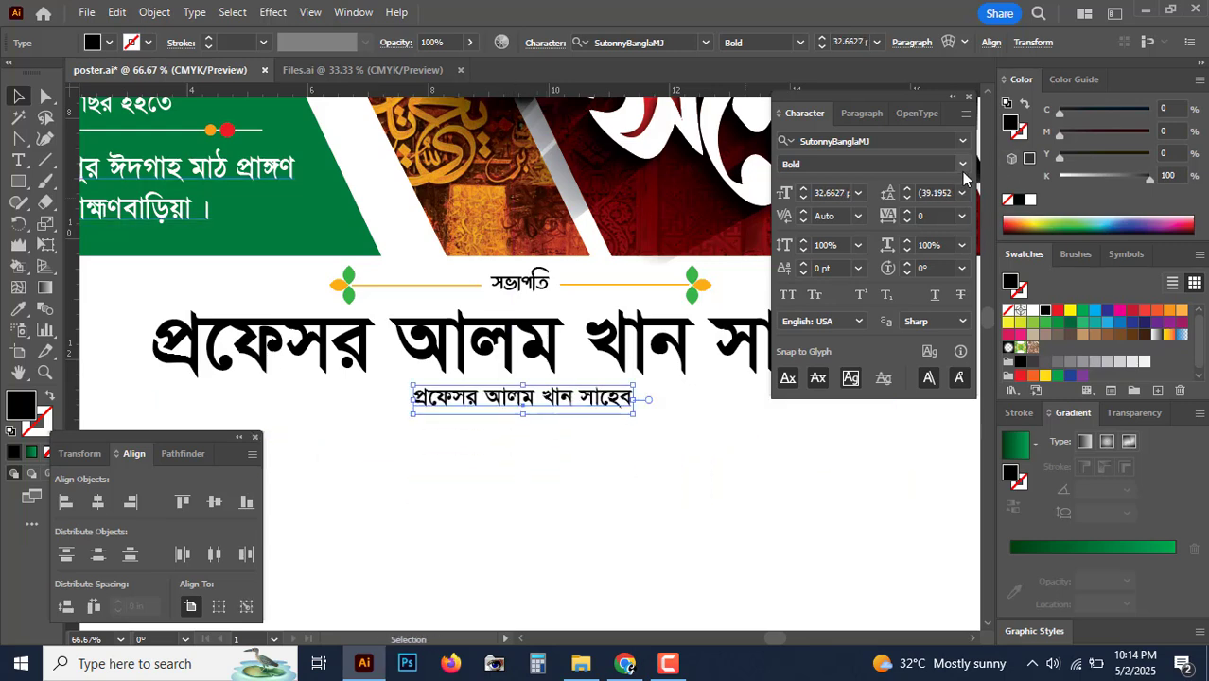
pyautogui.click(962, 166)
pyautogui.click(890, 184)
pyautogui.hotkey('ctrl', '1')
pyautogui.click(838, 192)
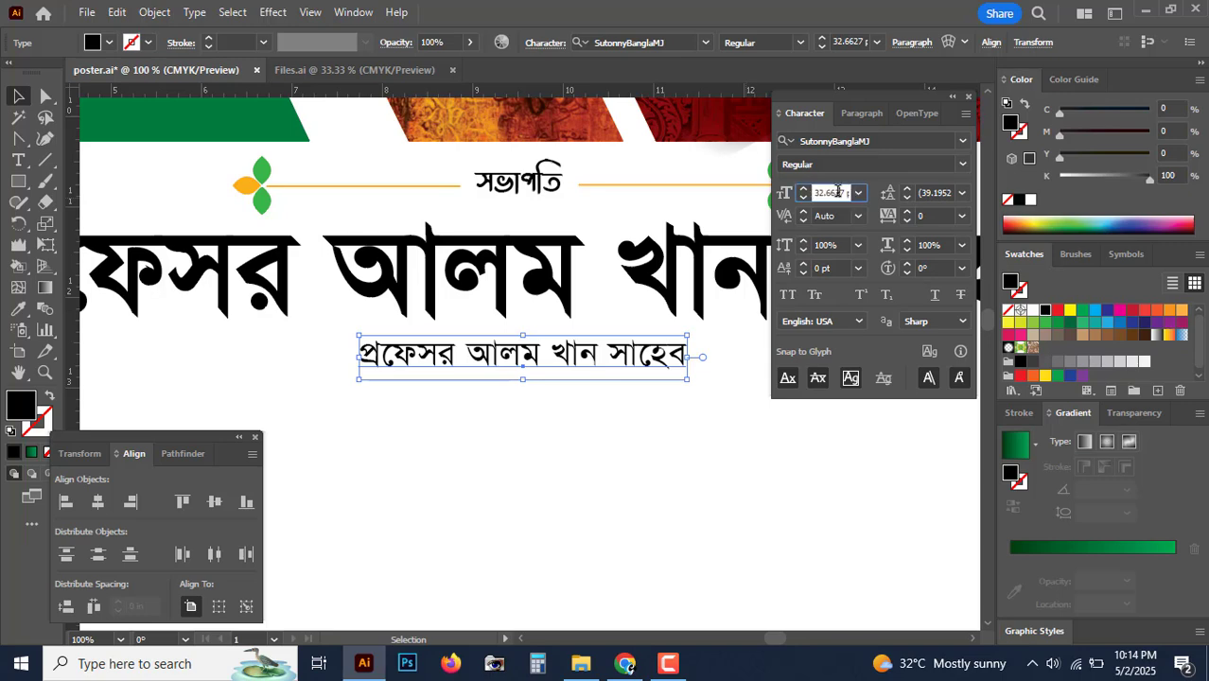
pyautogui.write('25')
pyautogui.press('Return')
# Step: Move the small 25 pt line slightly left and down under the bold name
pyautogui.hotkey('ctrl', '+')
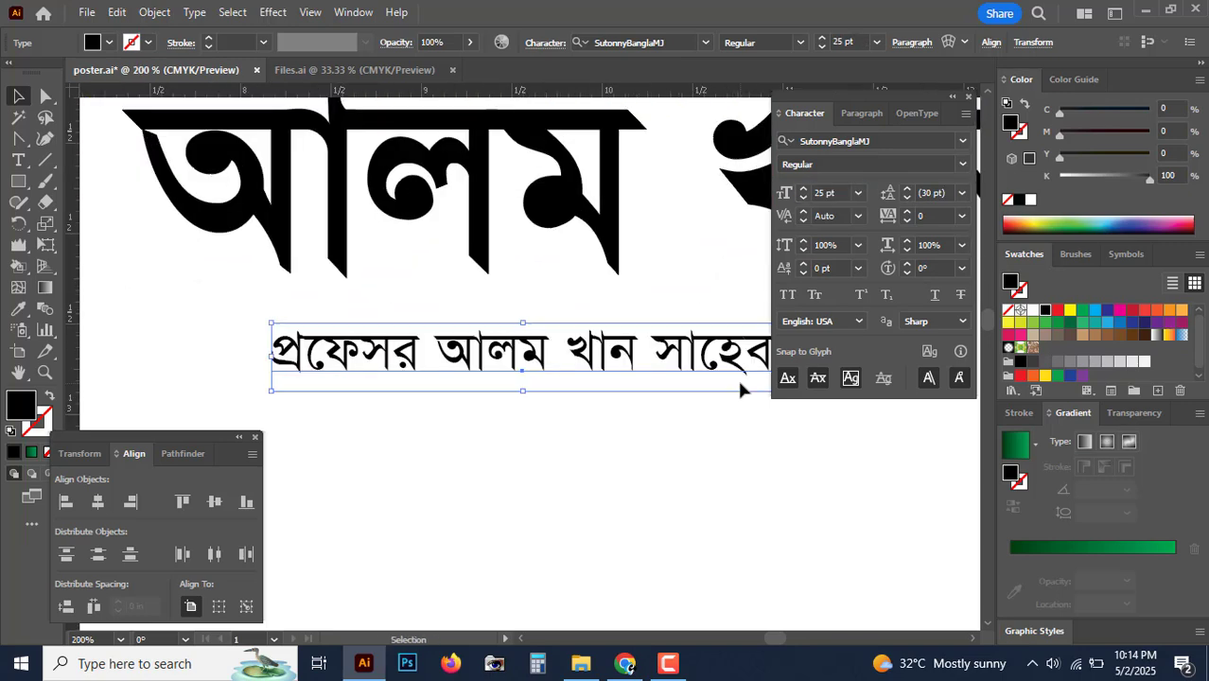
pyautogui.moveTo(621, 402); pyautogui.dragTo(461, 503)
pyautogui.moveTo(528, 396); pyautogui.dragTo(505, 418)
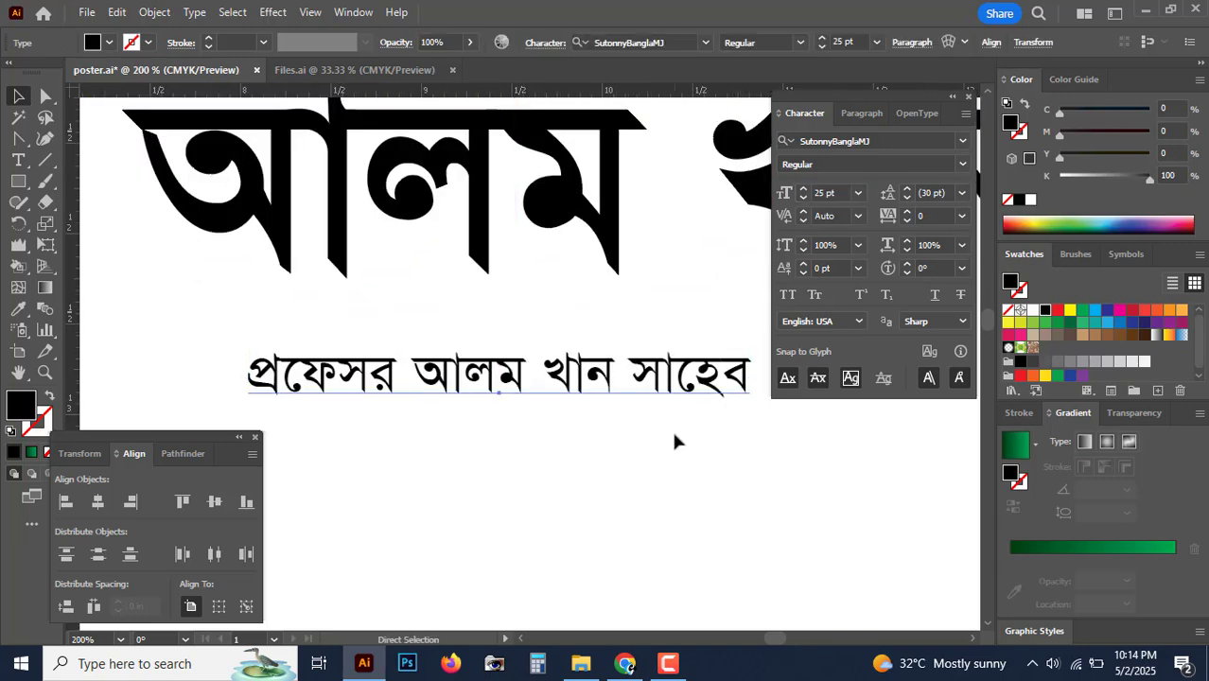
pyautogui.hotkey('ctrl', '-')
pyautogui.hotkey('ctrl', '-')
pyautogui.hotkey('ctrl', '-')
pyautogui.hotkey('ctrl', '-')
pyautogui.hotkey('ctrl', '-')
pyautogui.hotkey('ctrl', '-')
pyautogui.hotkey('ctrl', '-')
pyautogui.hotkey('ctrl', '-')
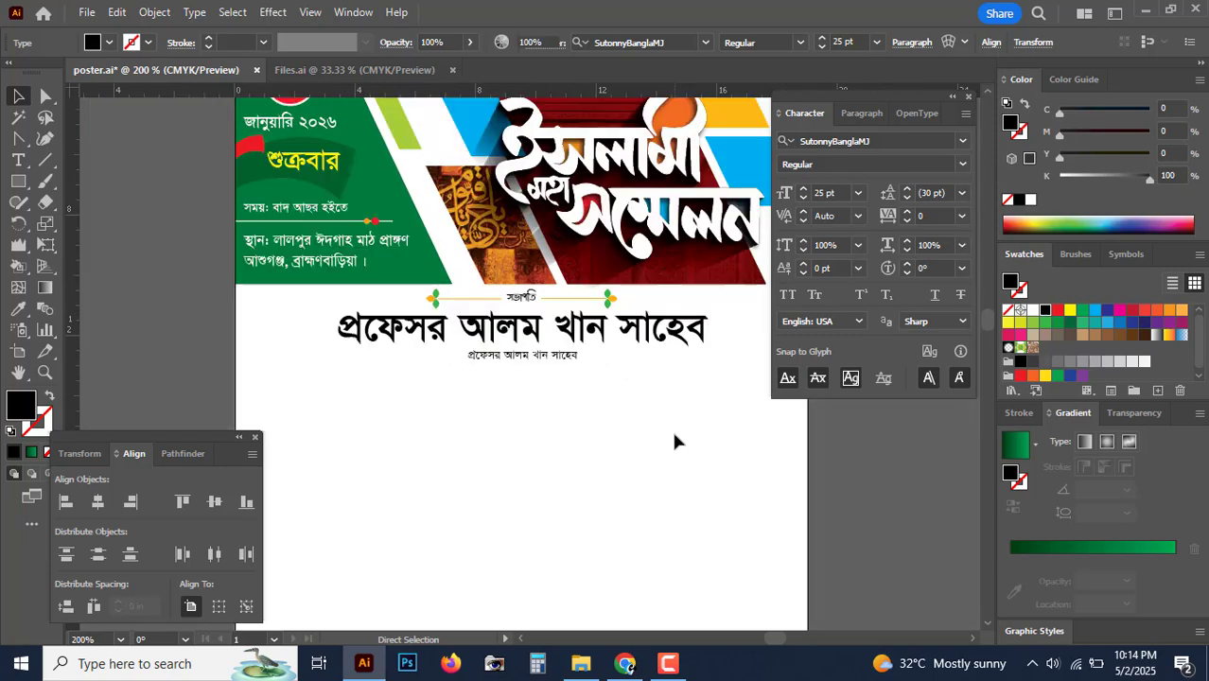
pyautogui.hotkey('ctrl', '+')
pyautogui.hotkey('ctrl', '+')
pyautogui.hotkey('ctrl', '+')
pyautogui.hotkey('ctrl', '+')
pyautogui.hotkey('ctrl', '+')
pyautogui.hotkey('ctrl', '+')
pyautogui.hotkey('ctrl', '+')
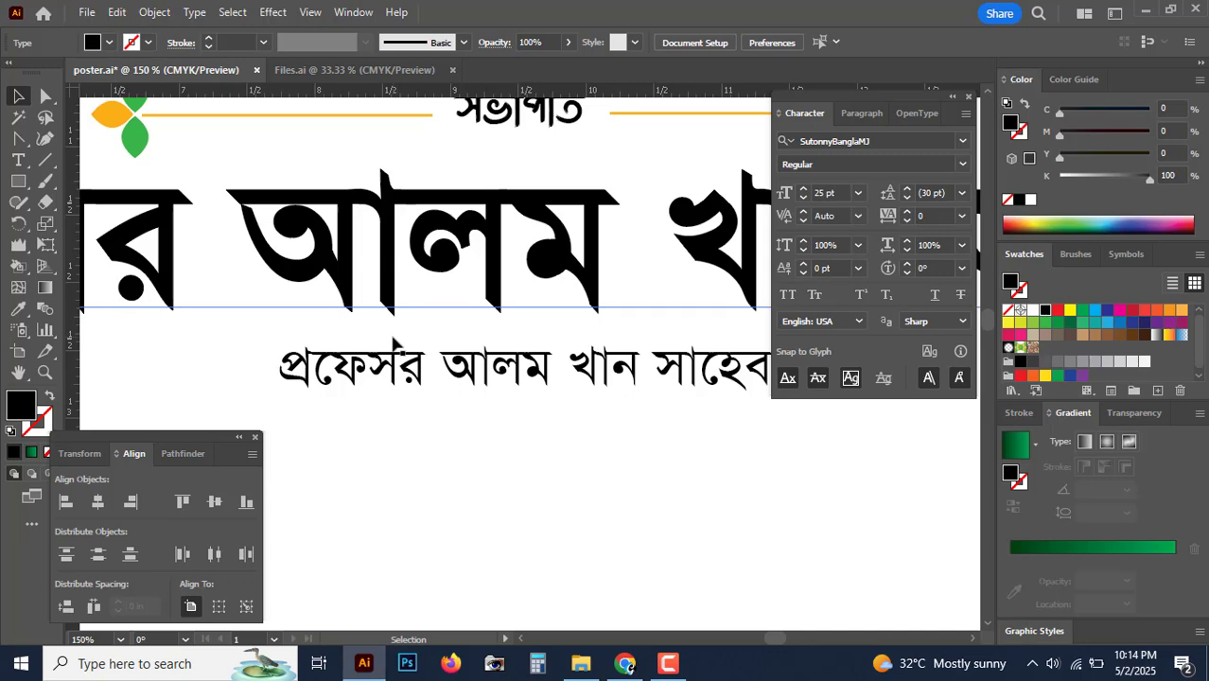
pyautogui.moveTo(588, 387); pyautogui.dragTo(402, 390)
# Step: Retype the small line as 'অবসরপ্রাপ্ত অধ্যক্ষ, সরকারি ঝালকাঠি কলেজ ও সভাপতি অত্র প্রতিষ্ঠান'
pyautogui.doubleClick(410, 389)
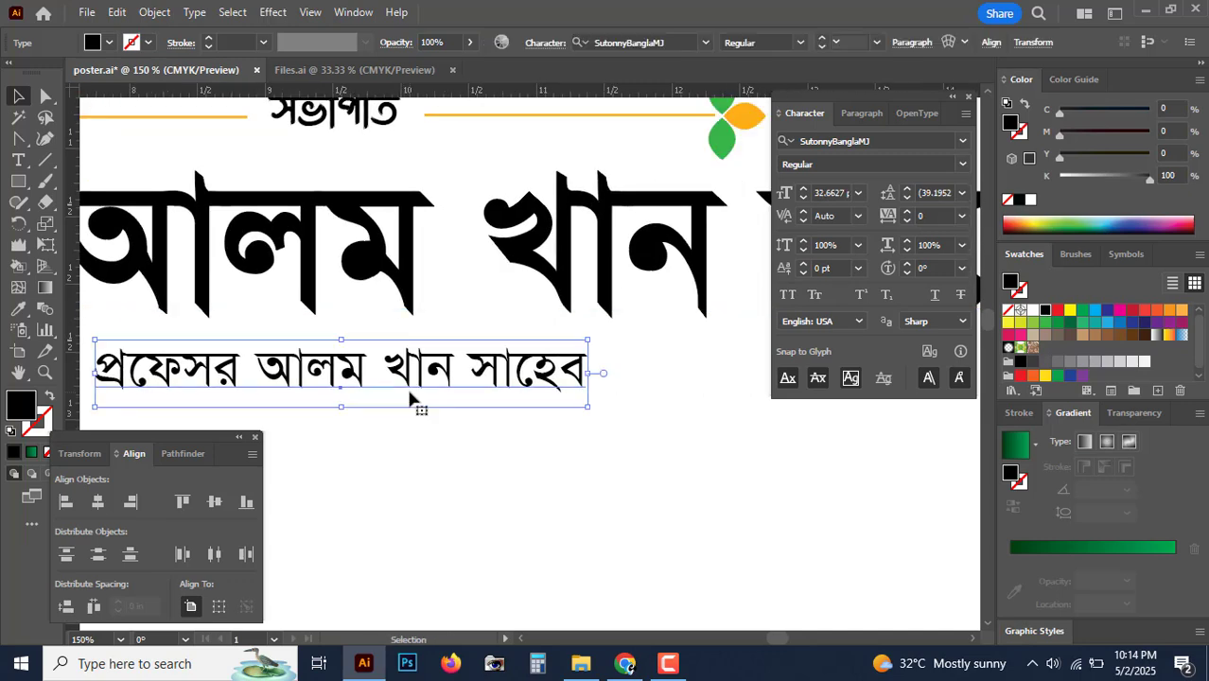
pyautogui.hotkey('ctrl', 'a')
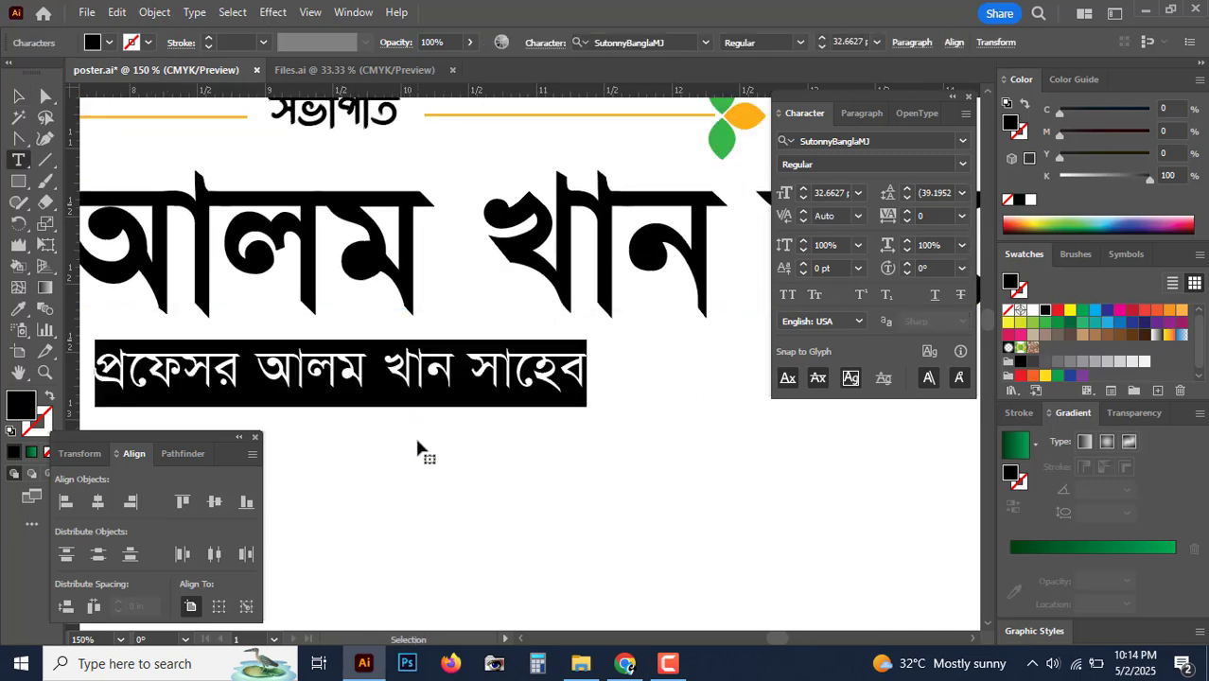
pyautogui.write('অবস')
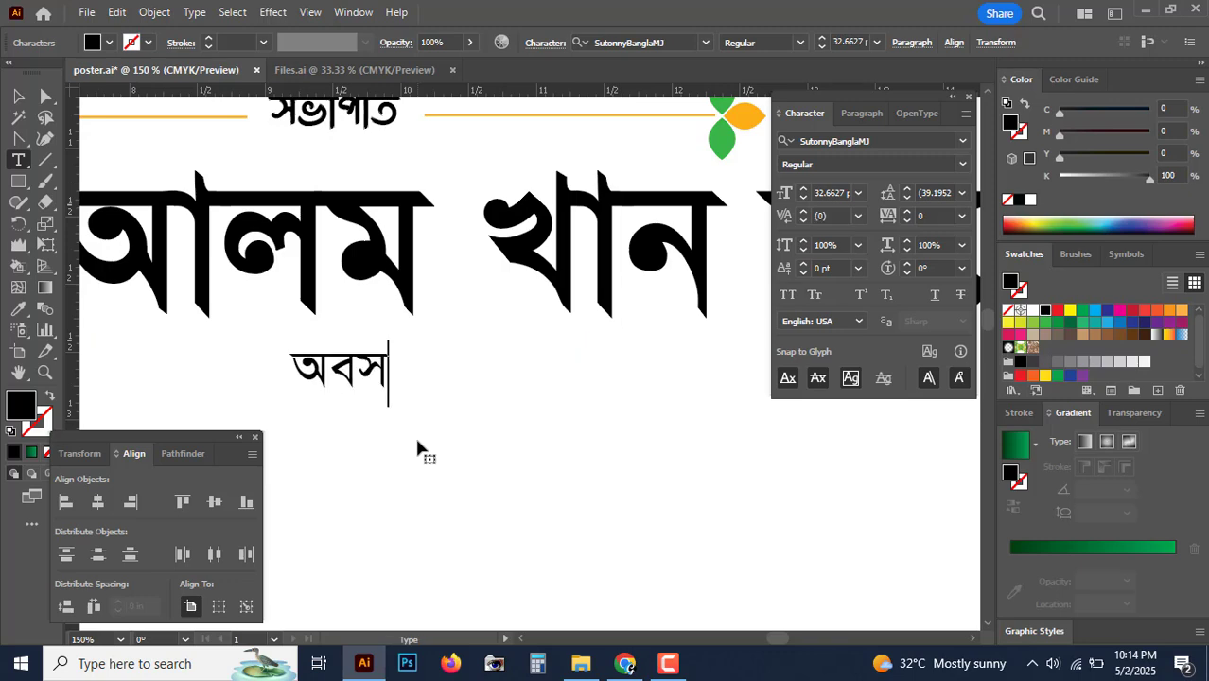
pyautogui.write('রপ্রাপ্ত')
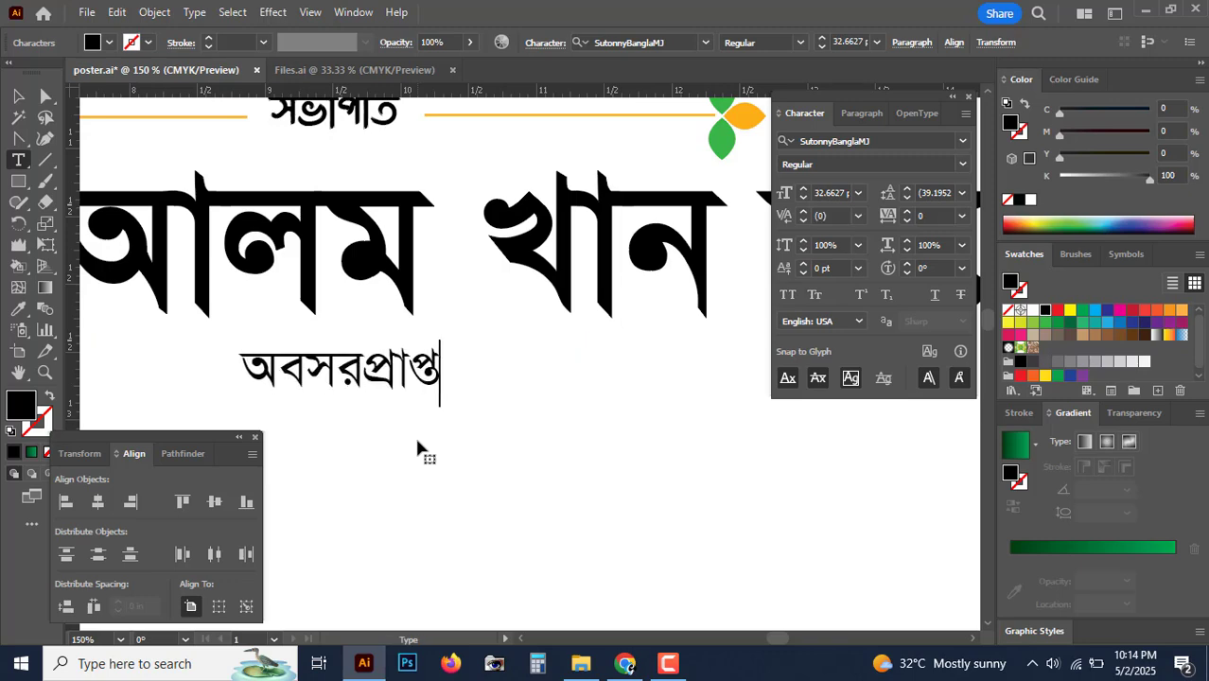
pyautogui.write(' অধ্যক্')
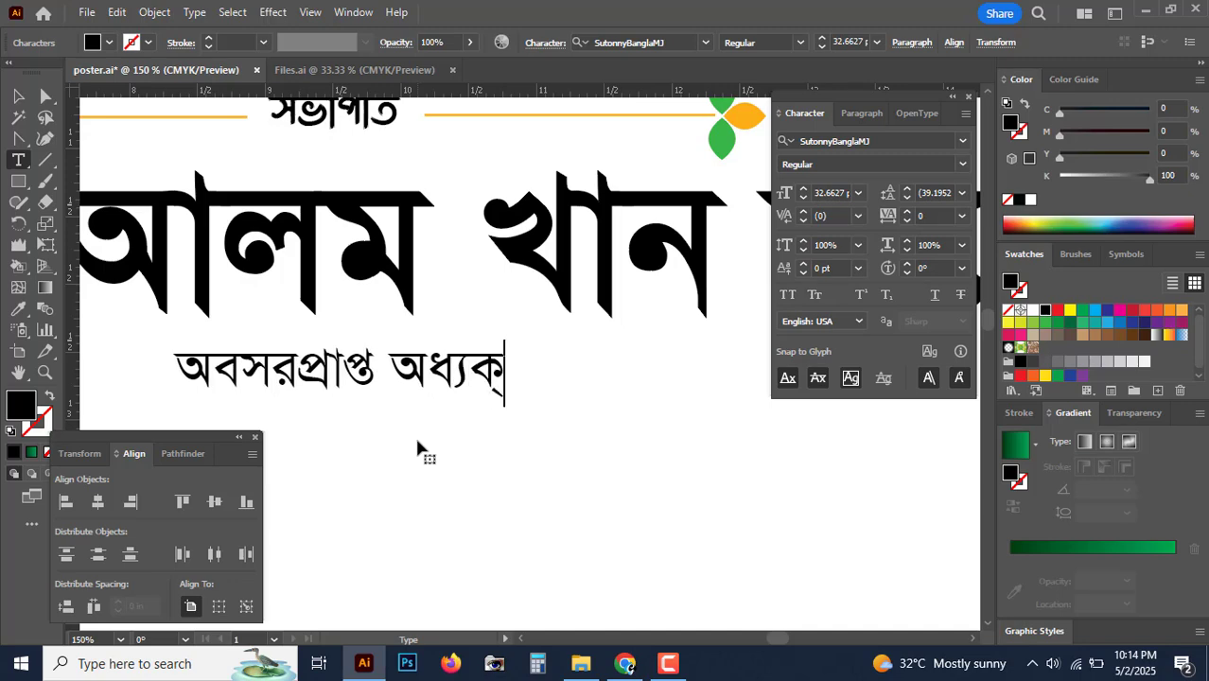
pyautogui.write('ষ, সরকাটি')
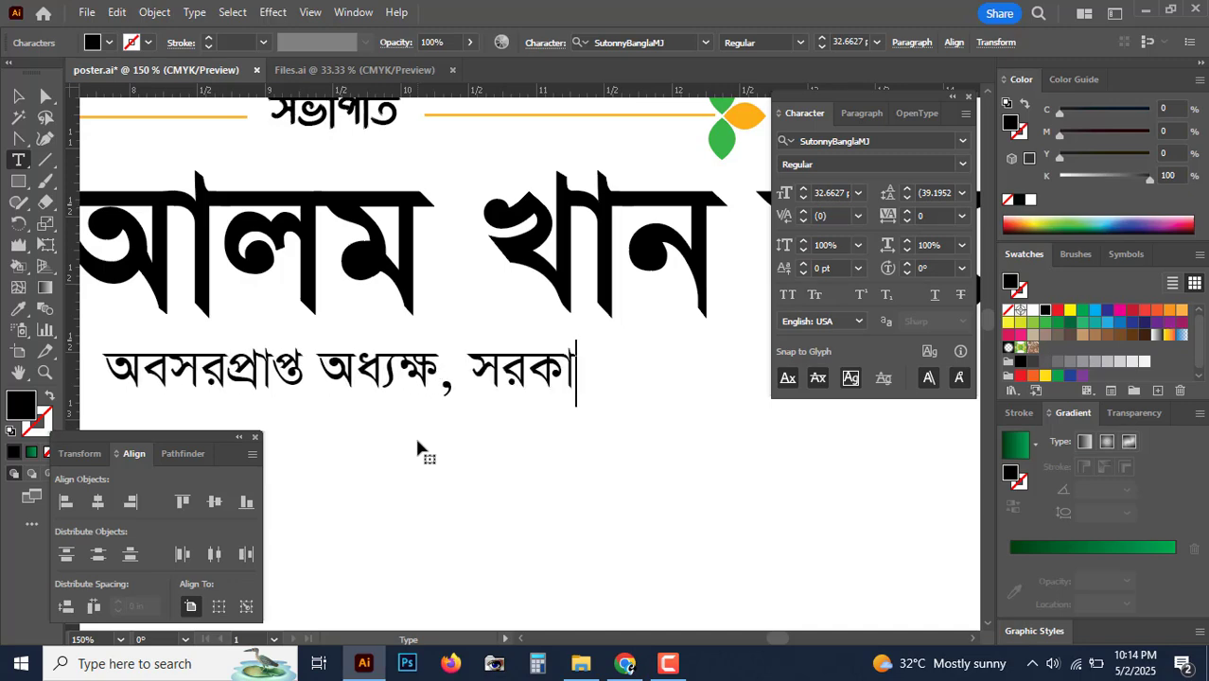
pyautogui.press('BackSpace')
pyautogui.press('BackSpace')
pyautogui.write('রি ঝাল')
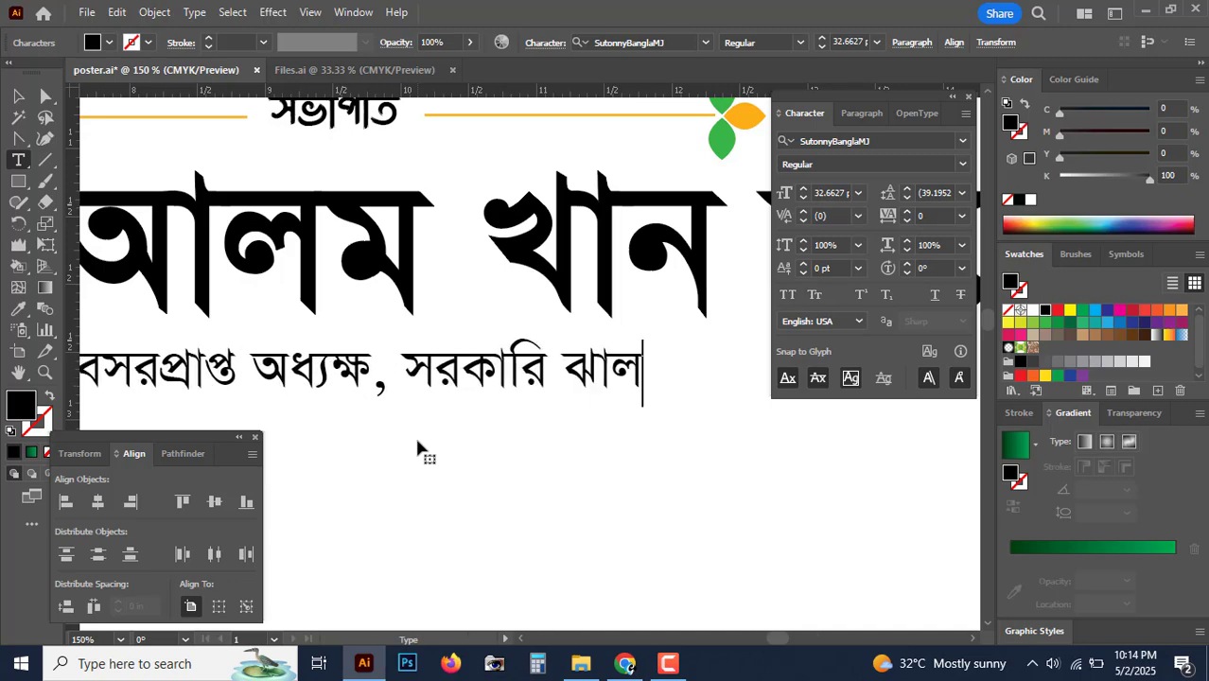
pyautogui.write('কািঠ কলে')
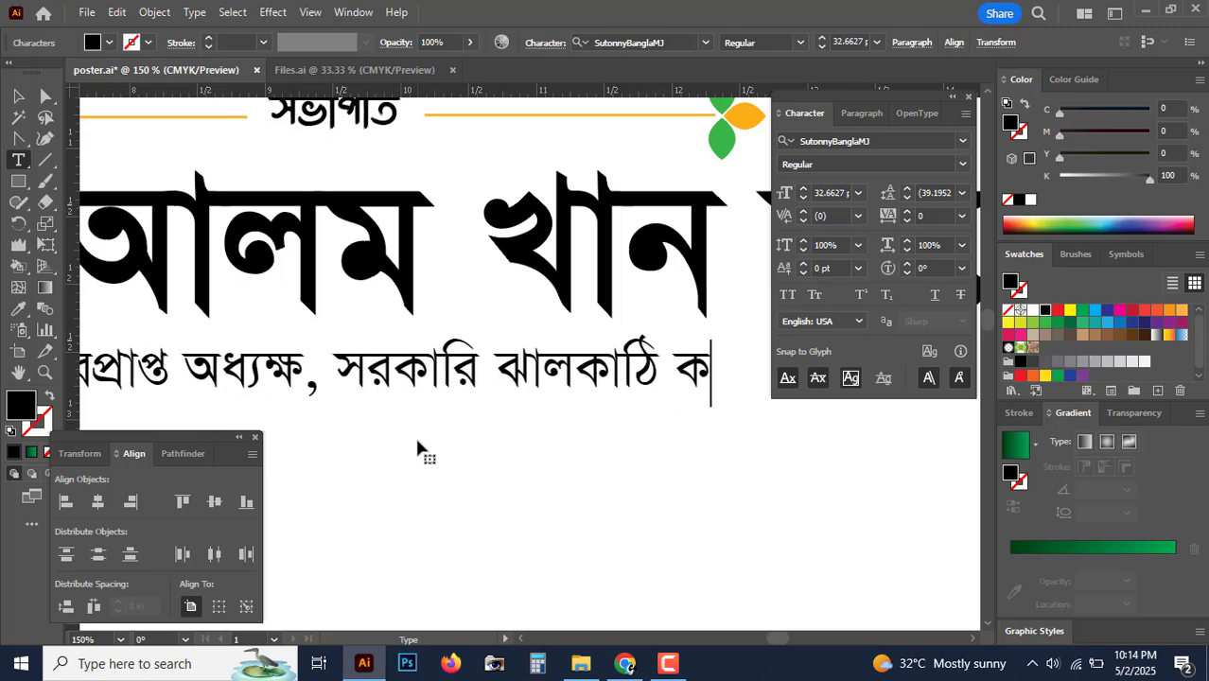
pyautogui.write('জ')
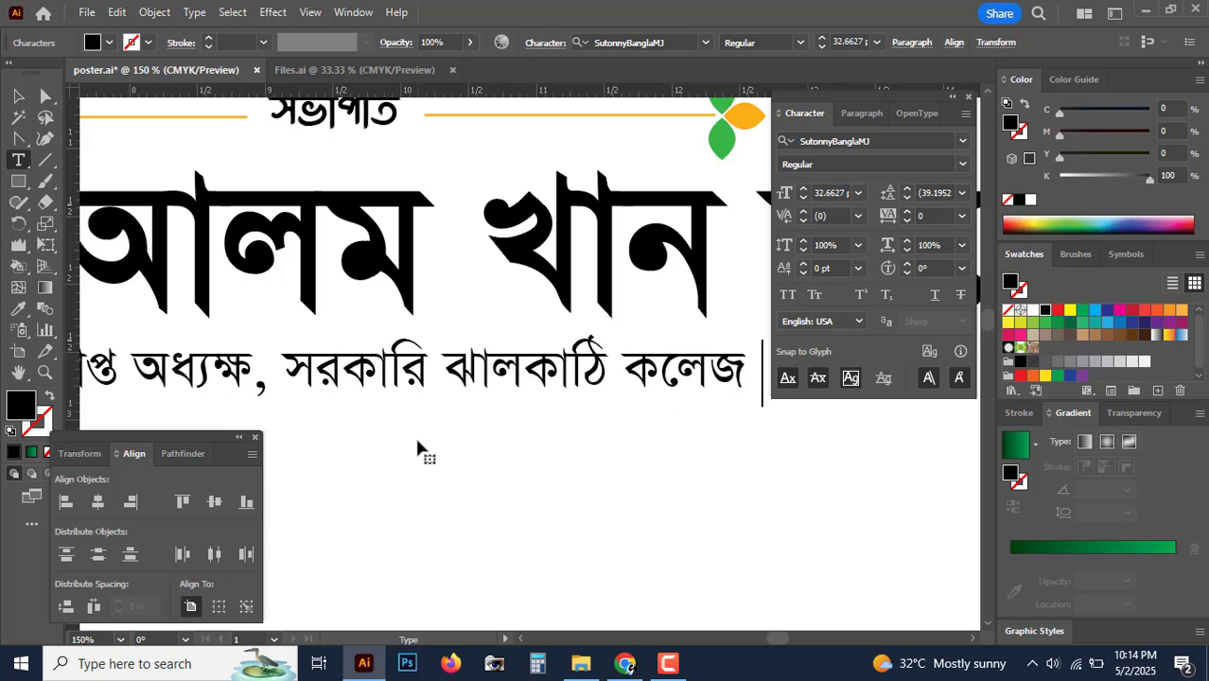
pyautogui.hotkey('ctrl', '-')
pyautogui.hotkey('ctrl', '-')
pyautogui.write('ও সভা')
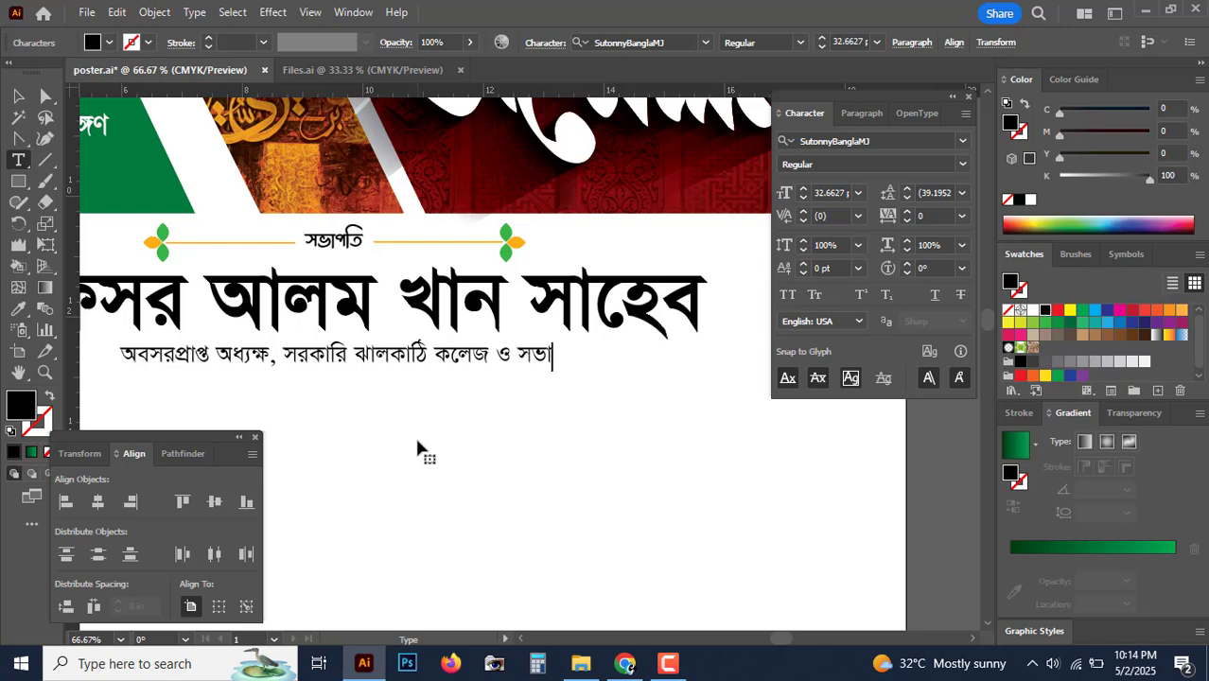
pyautogui.write('পতি অত্র প্র')
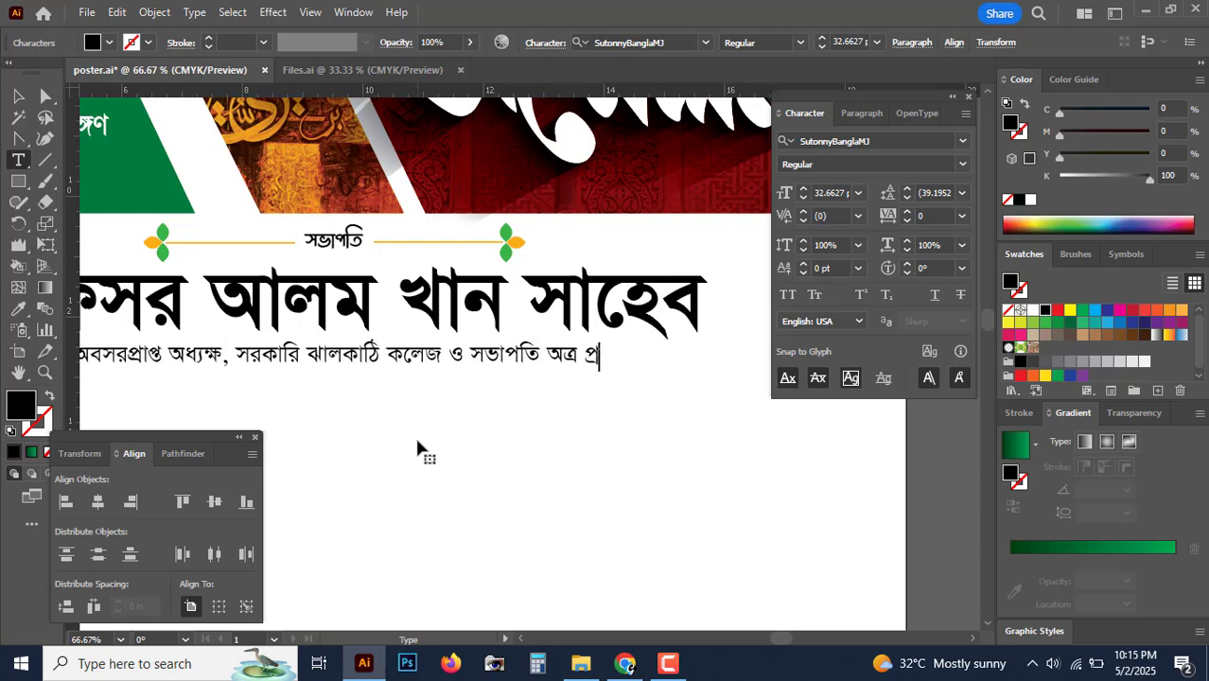
pyautogui.write('তিষ্ঠান')
pyautogui.press('Escape')
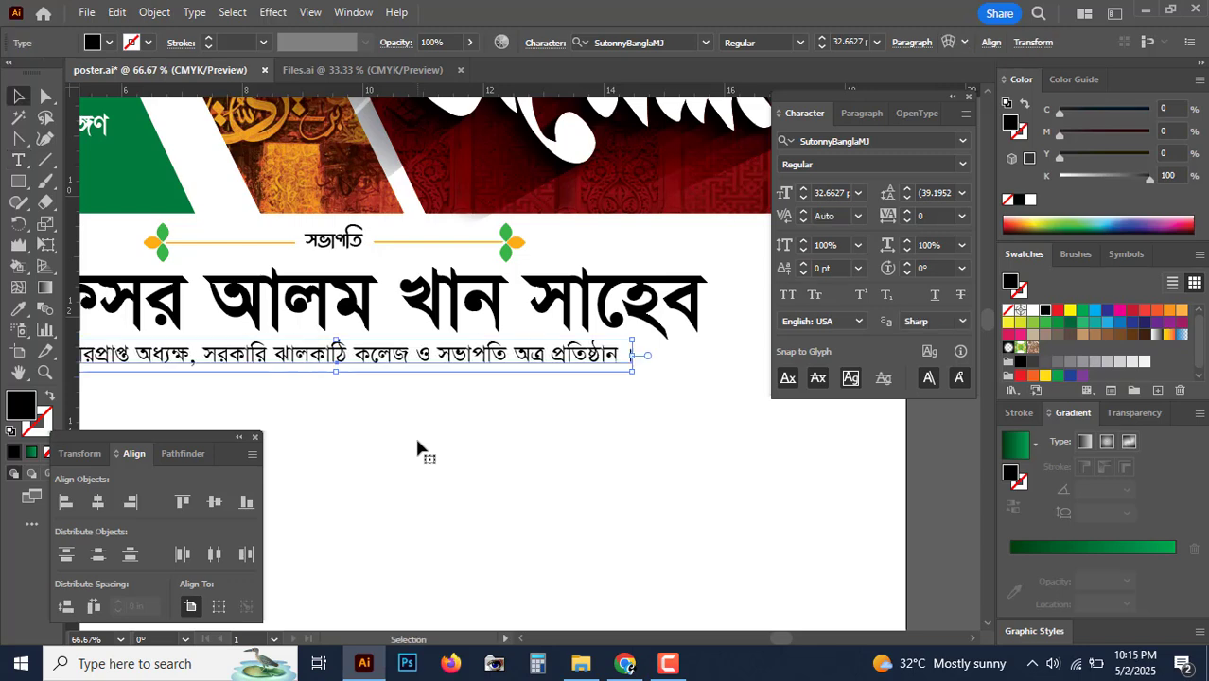
# Step: Nudge the designation line down two steps and set it to 25 pt
pyautogui.press('Down')
pyautogui.press('Down')
pyautogui.press('Down')
pyautogui.press('Down')
pyautogui.press('Down')
pyautogui.press('Down')
pyautogui.press('Down')
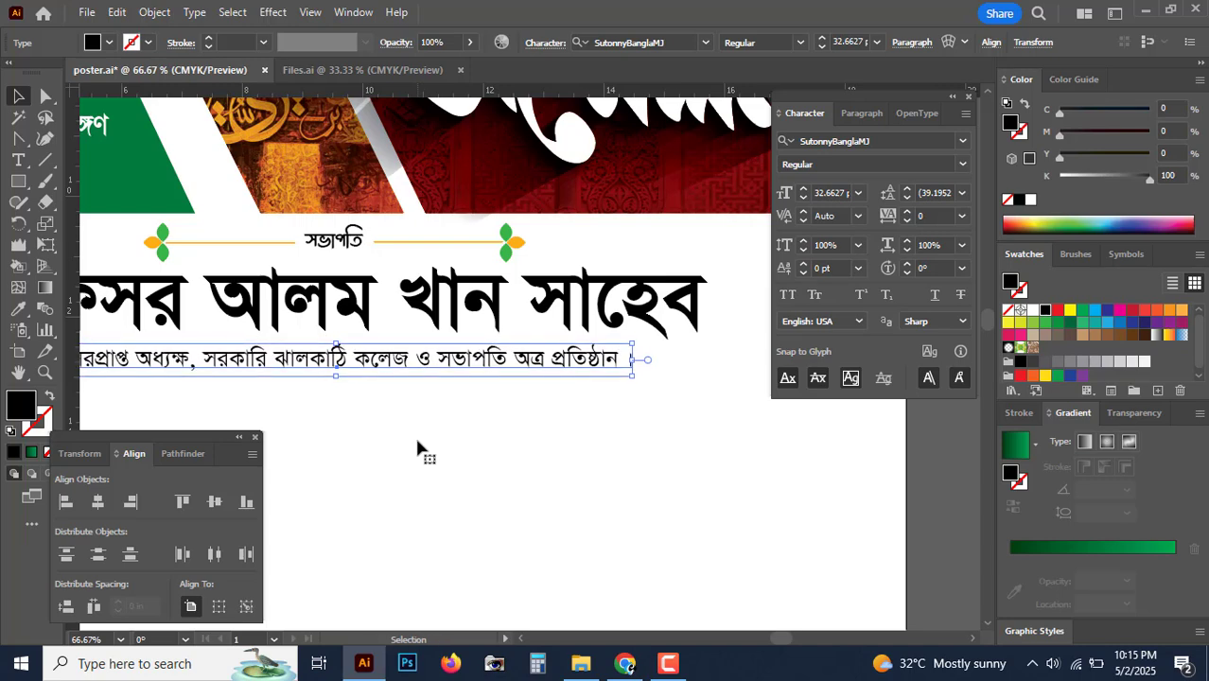
pyautogui.press('Down')
pyautogui.press('Down')
pyautogui.press('Down')
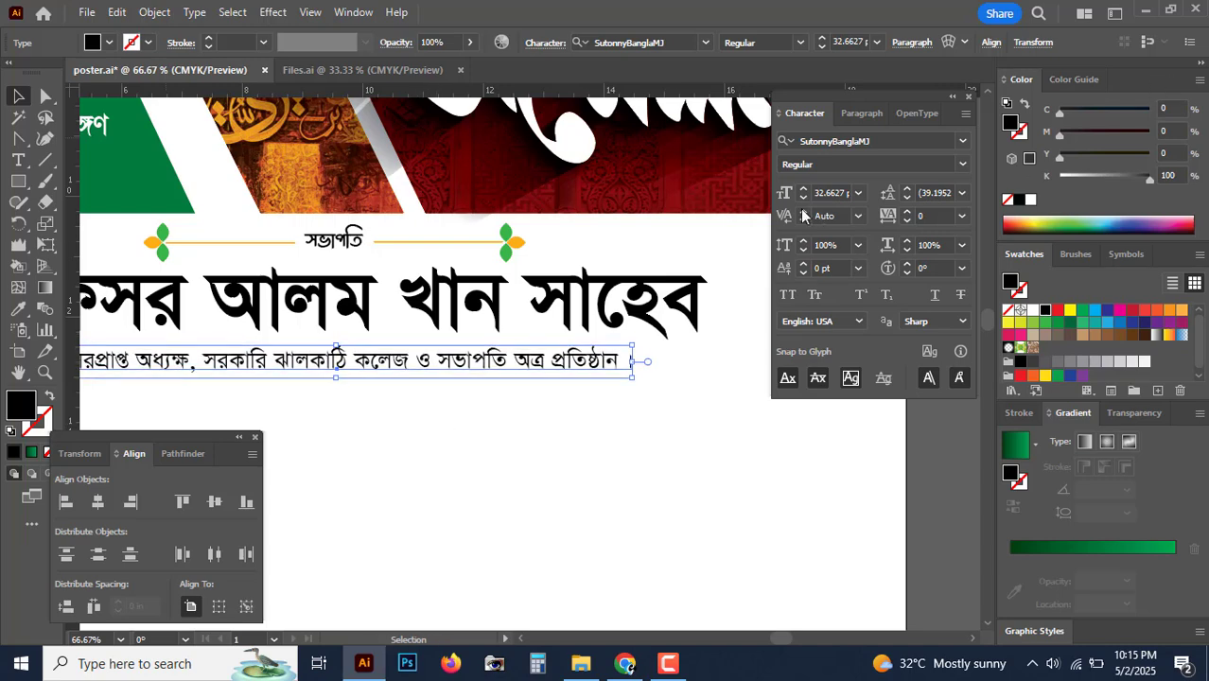
pyautogui.click(822, 193)
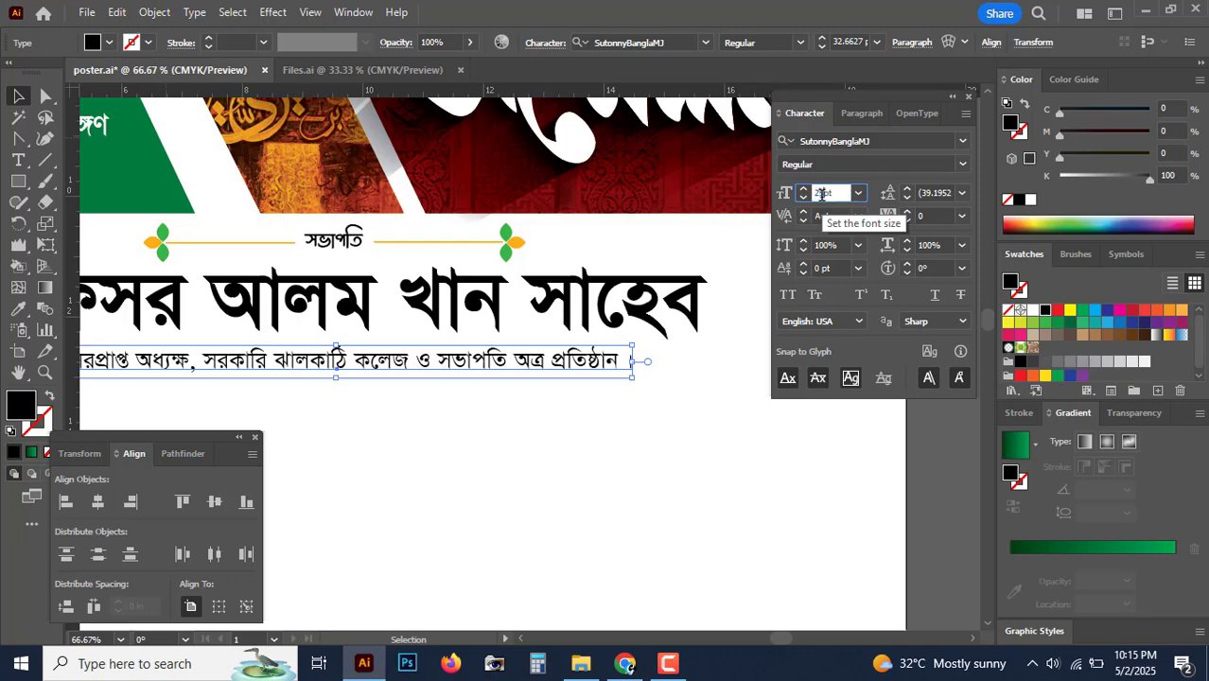
pyautogui.write('25pt')
pyautogui.press('Return')
pyautogui.hscroll(-3, 554, 528)
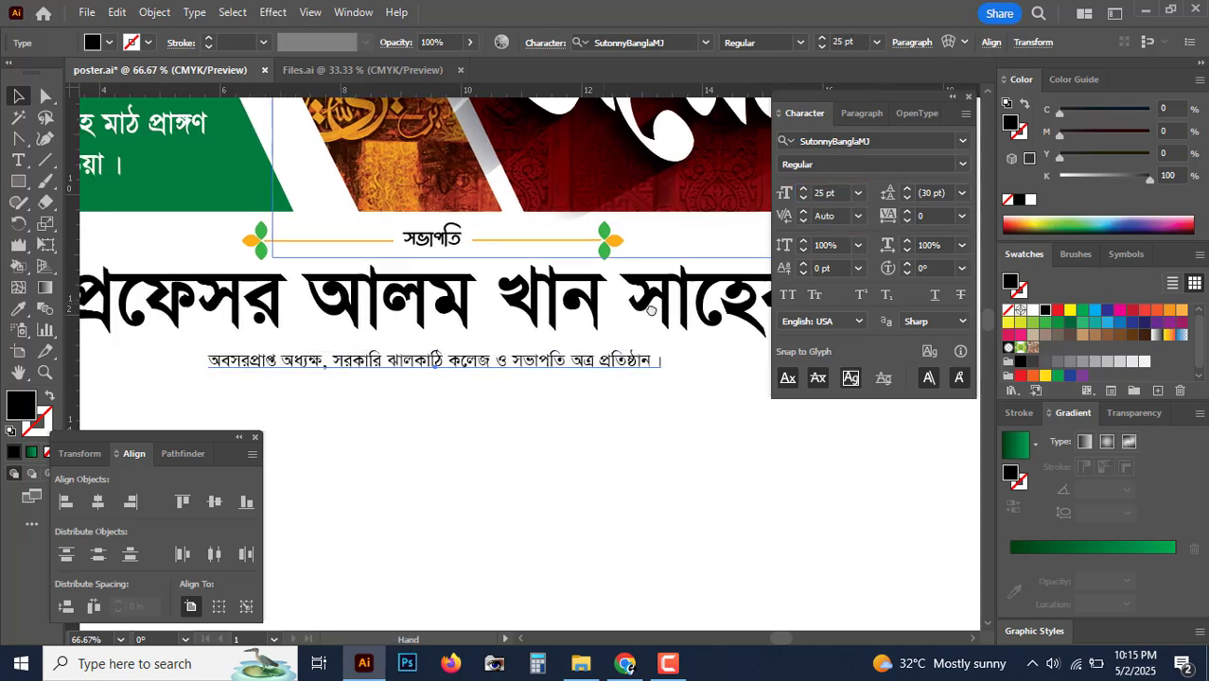
# Step: Nudge the designation line up one step toward the name and check the header layout
pyautogui.hotkey('ctrl', '-')
pyautogui.hotkey('ctrl', '-')
pyautogui.hotkey('ctrl', '-')
pyautogui.hotkey('ctrl', '-')
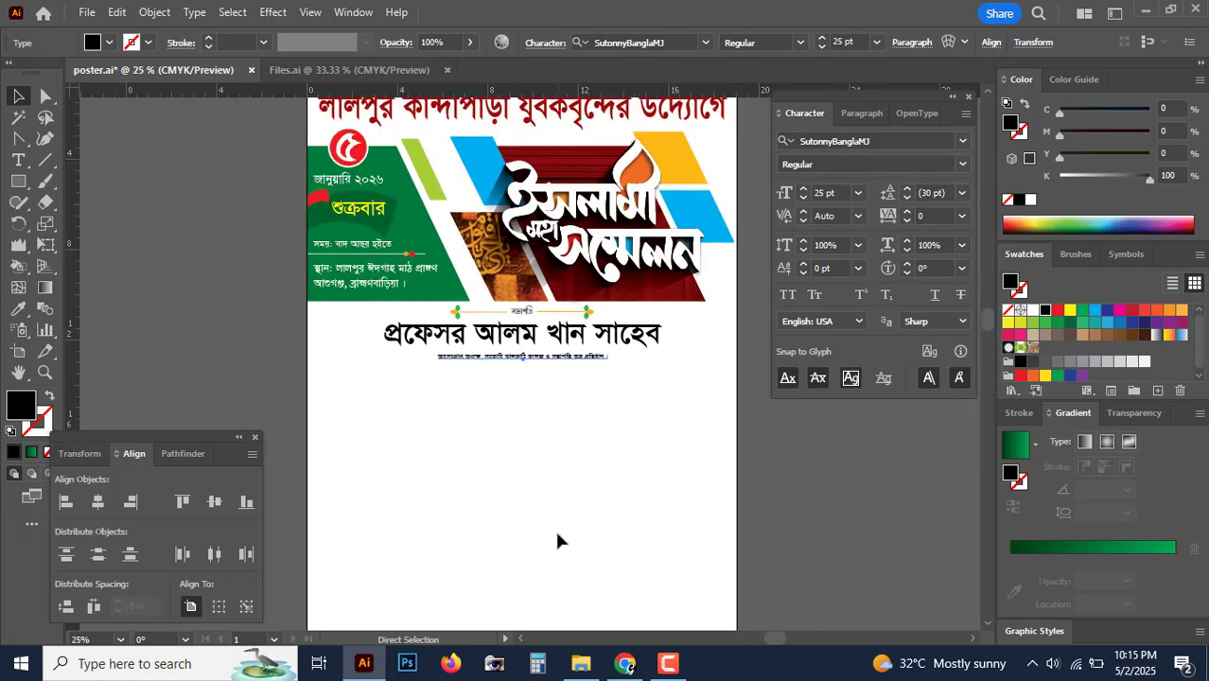
pyautogui.click(714, 511)
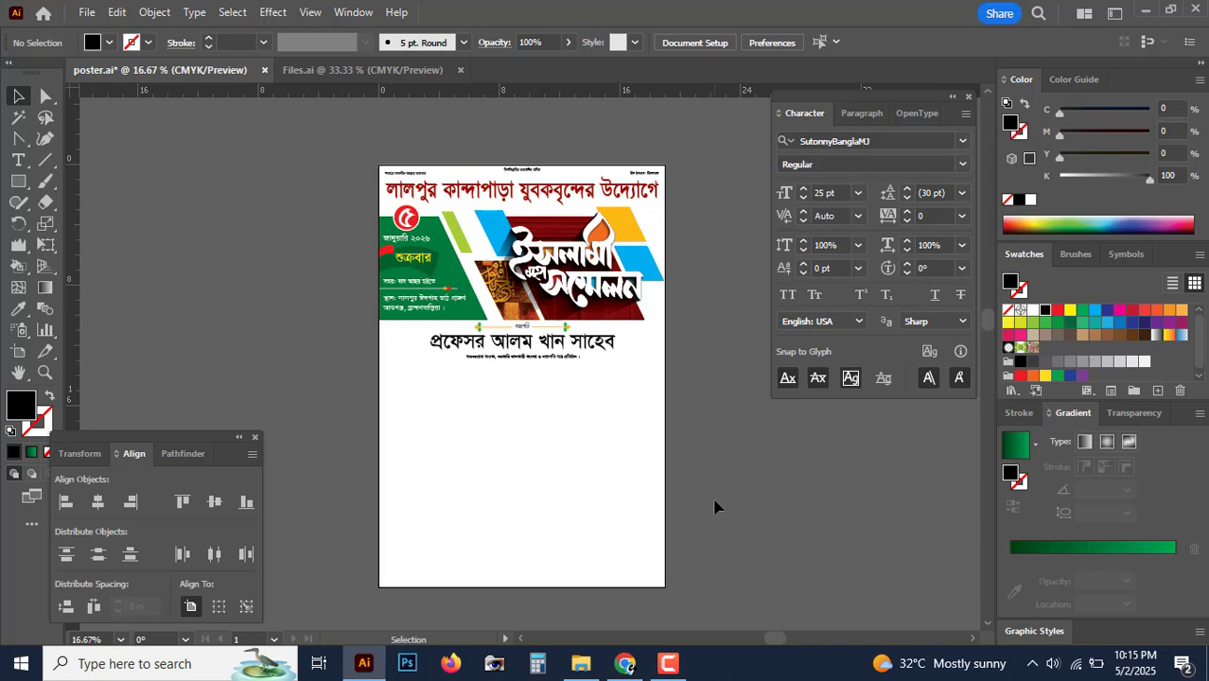
pyautogui.hotkey('ctrl', '=')
pyautogui.hotkey('ctrl', '=')
pyautogui.hotkey('ctrl', '=')
pyautogui.hotkey('ctrl', '=')
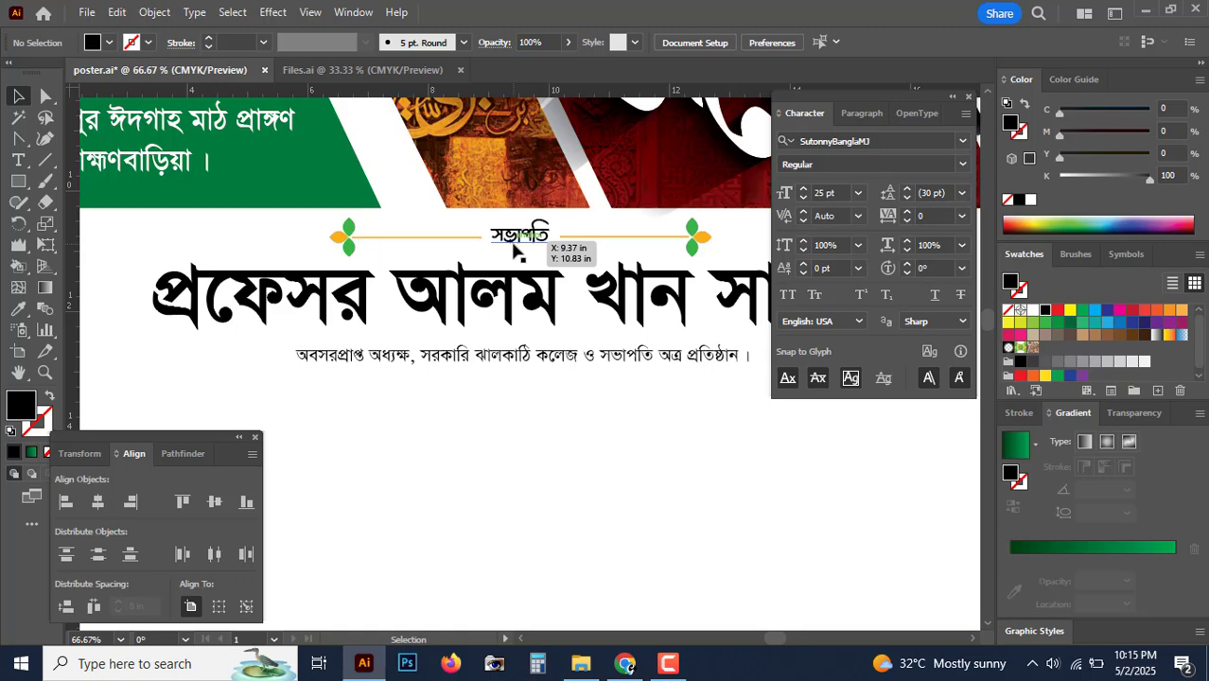
pyautogui.click(513, 248)
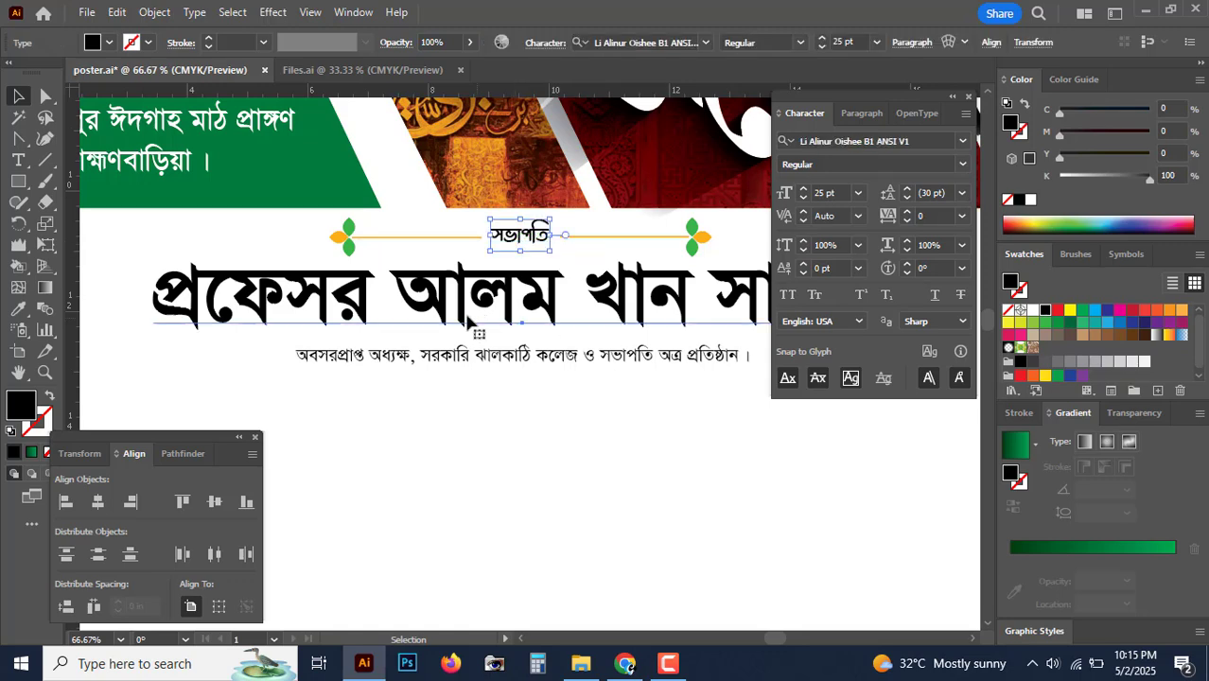
pyautogui.click(423, 313)
pyautogui.click(496, 360)
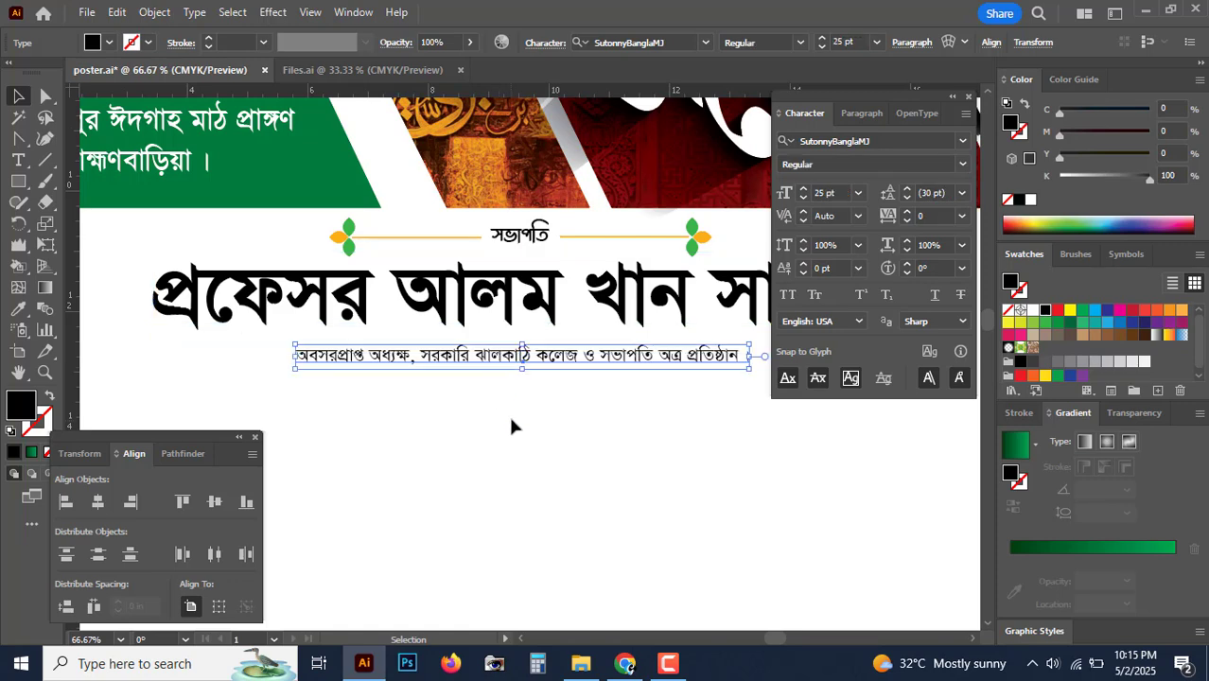
pyautogui.press('Up')
pyautogui.press('Up')
pyautogui.press('Up')
pyautogui.press('Up')
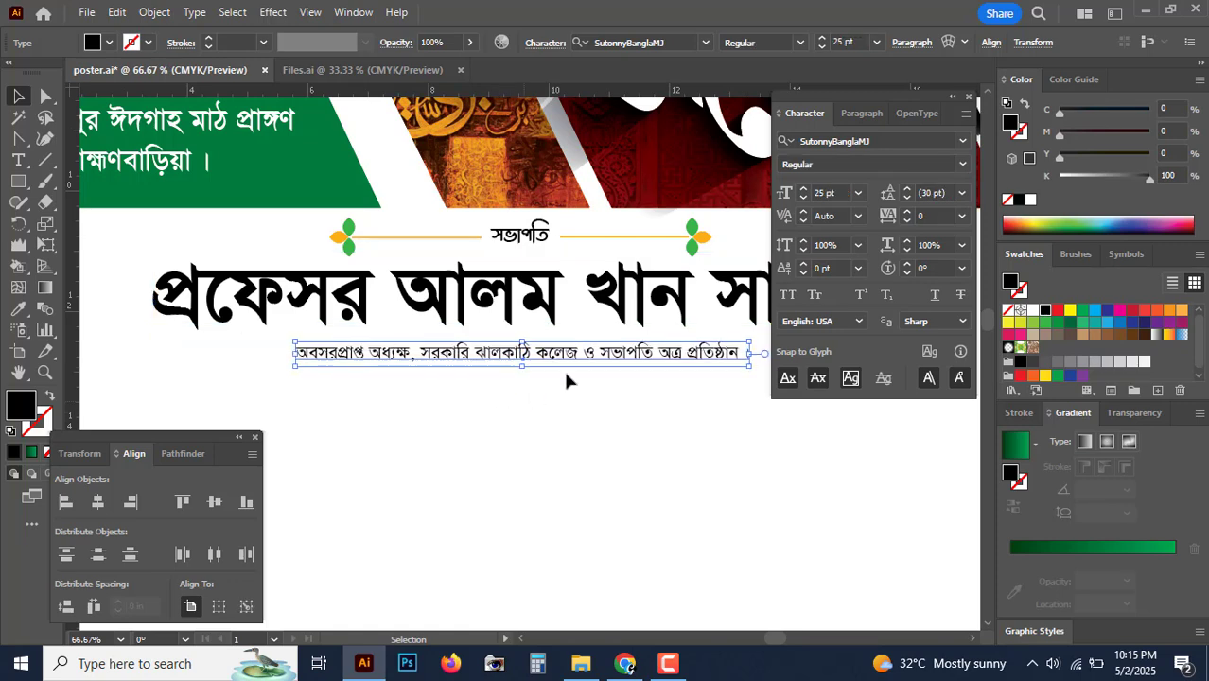
pyautogui.moveTo(586, 372); pyautogui.dragTo(554, 355)
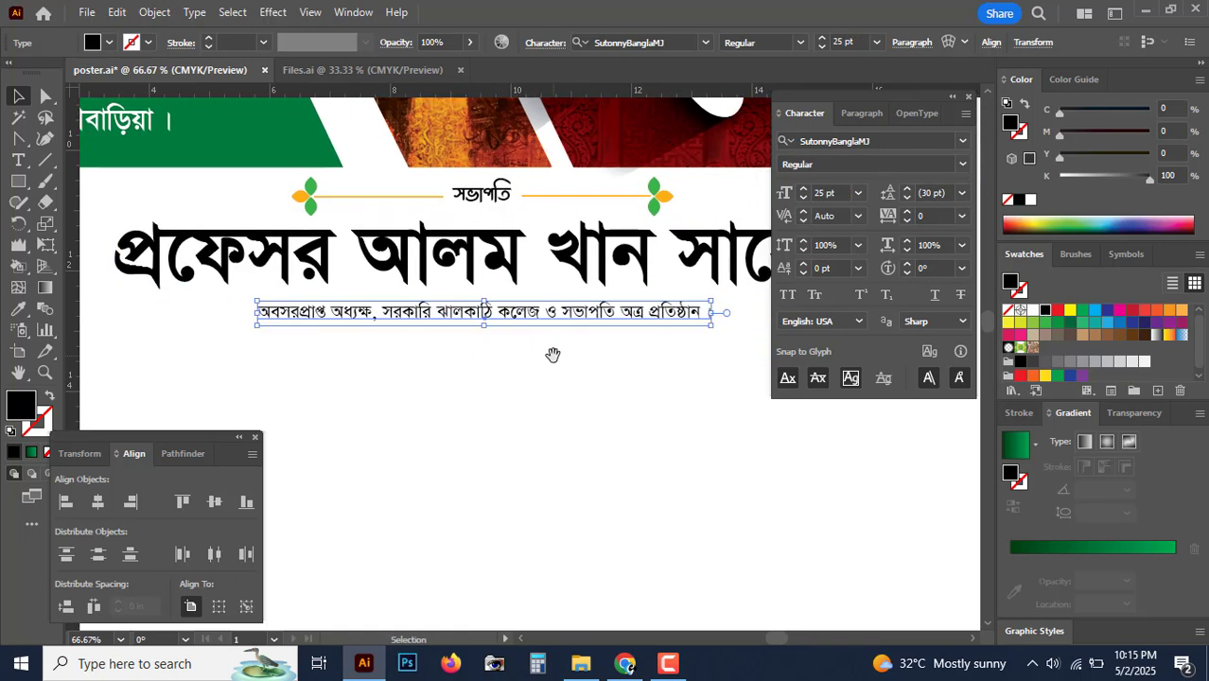
pyautogui.hotkey('ctrl', '-')
pyautogui.hotkey('ctrl', '-')
pyautogui.hotkey('ctrl', '-')
pyautogui.hotkey('ctrl', '+')
pyautogui.hotkey('ctrl', '+')
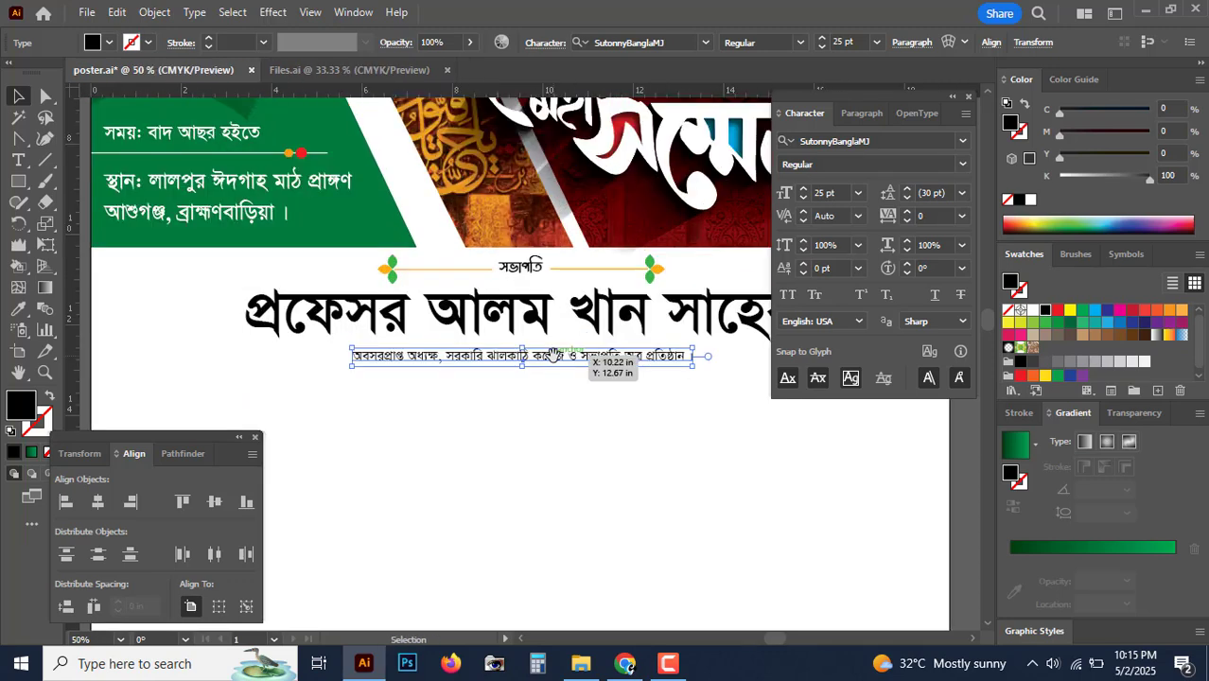
pyautogui.hotkey('ctrl', '+')
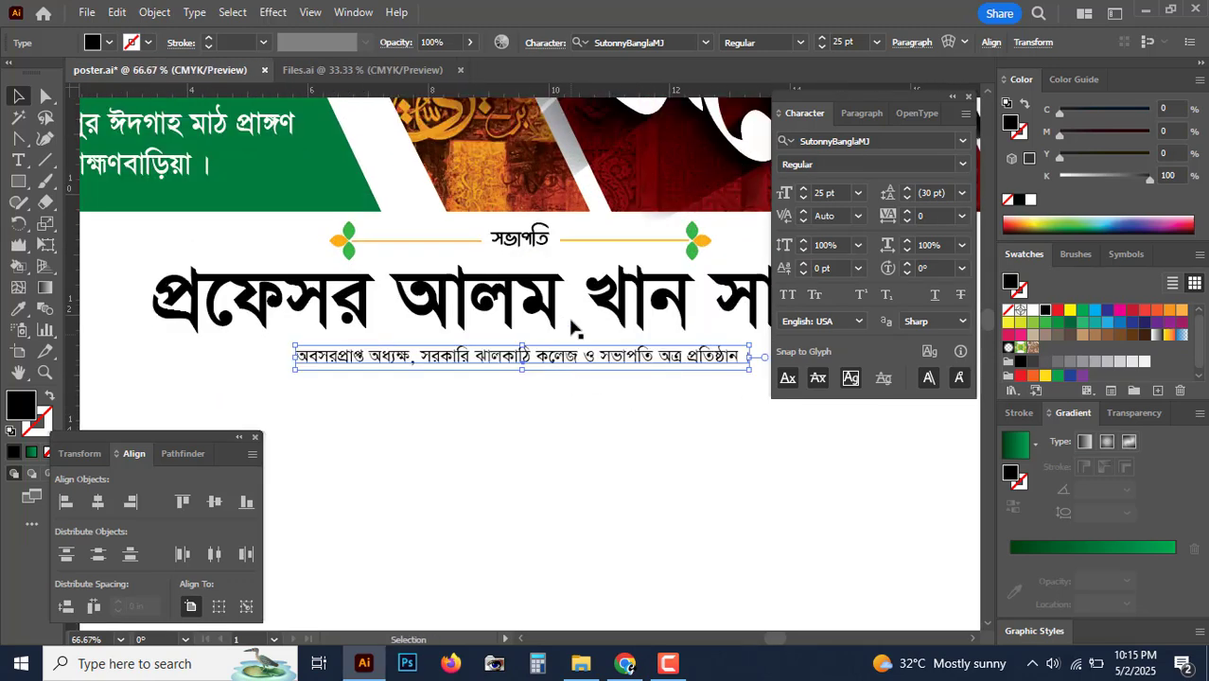
pyautogui.moveTo(532, 325); pyautogui.dragTo(463, 312)
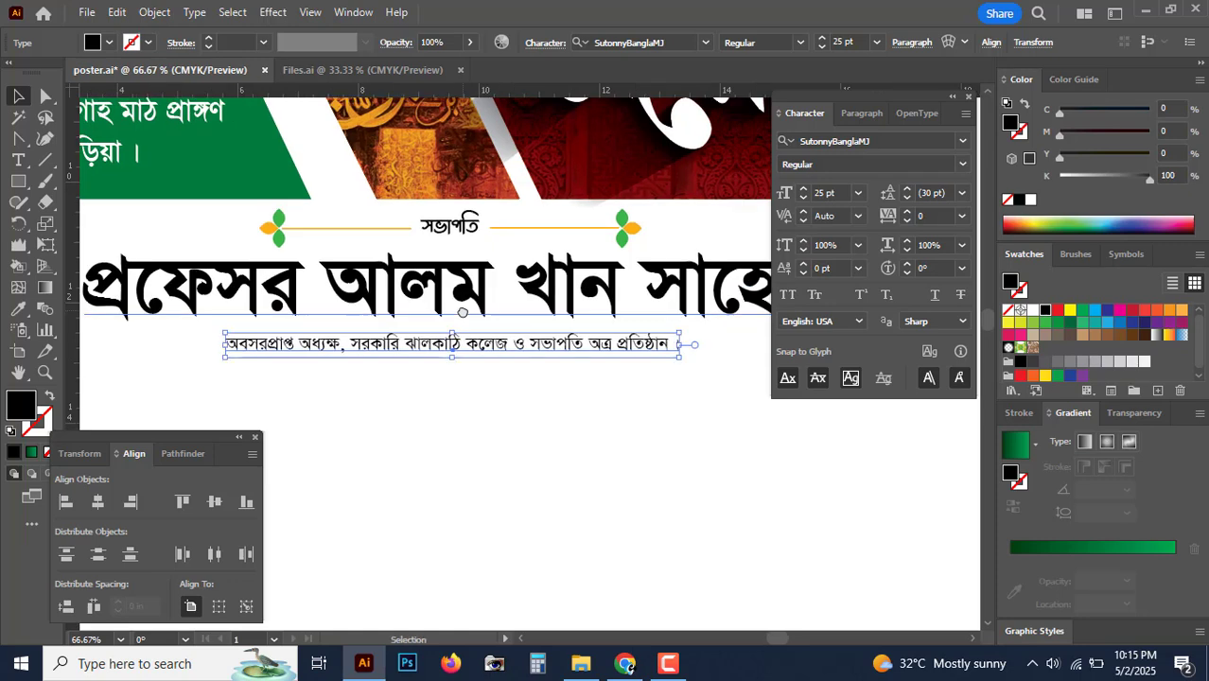
# Step: Copy the সভাপতি label with its lines and ornaments below the designation line
pyautogui.click(473, 227)
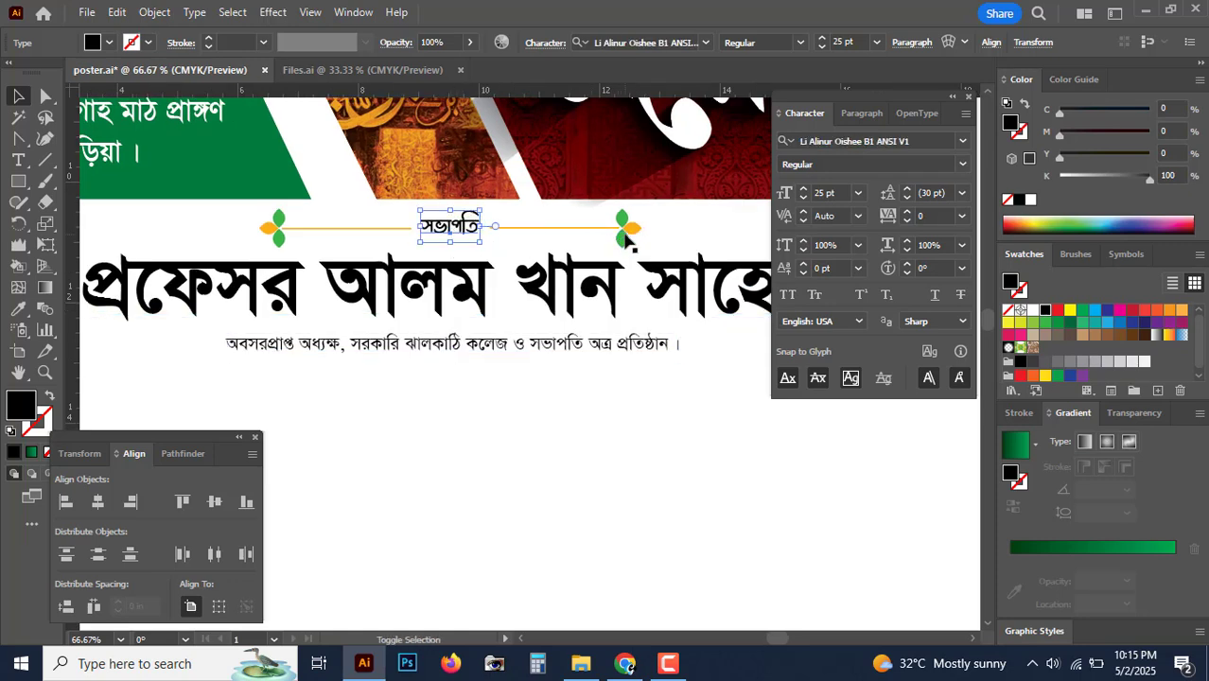
pyautogui.keyDown('shift'); pyautogui.click(630, 229); pyautogui.keyUp('shift')
pyautogui.keyDown('shift'); pyautogui.click(279, 240); pyautogui.keyUp('shift')
pyautogui.moveTo(446, 227); pyautogui.dragTo(466, 369)
pyautogui.click(470, 409)
pyautogui.hotkey('ctrl', '=')
pyautogui.hotkey('ctrl', '=')
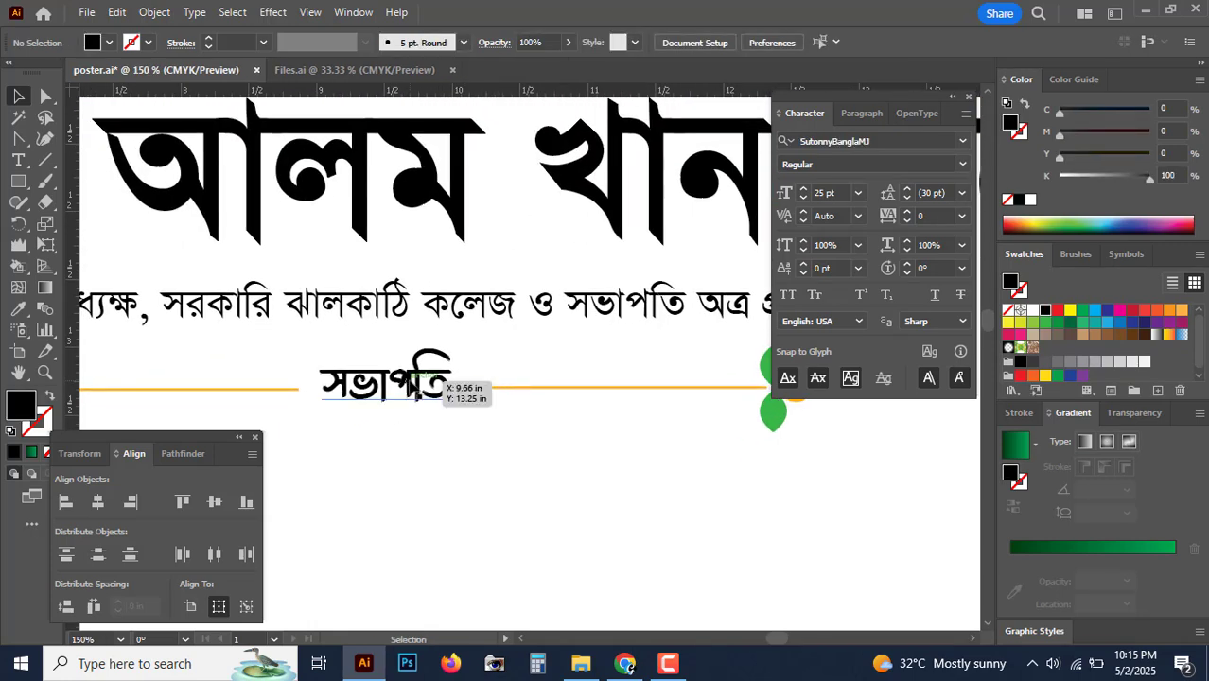
# Step: Retype the copied label as 'প্রধান আলোচক'
pyautogui.press('t')
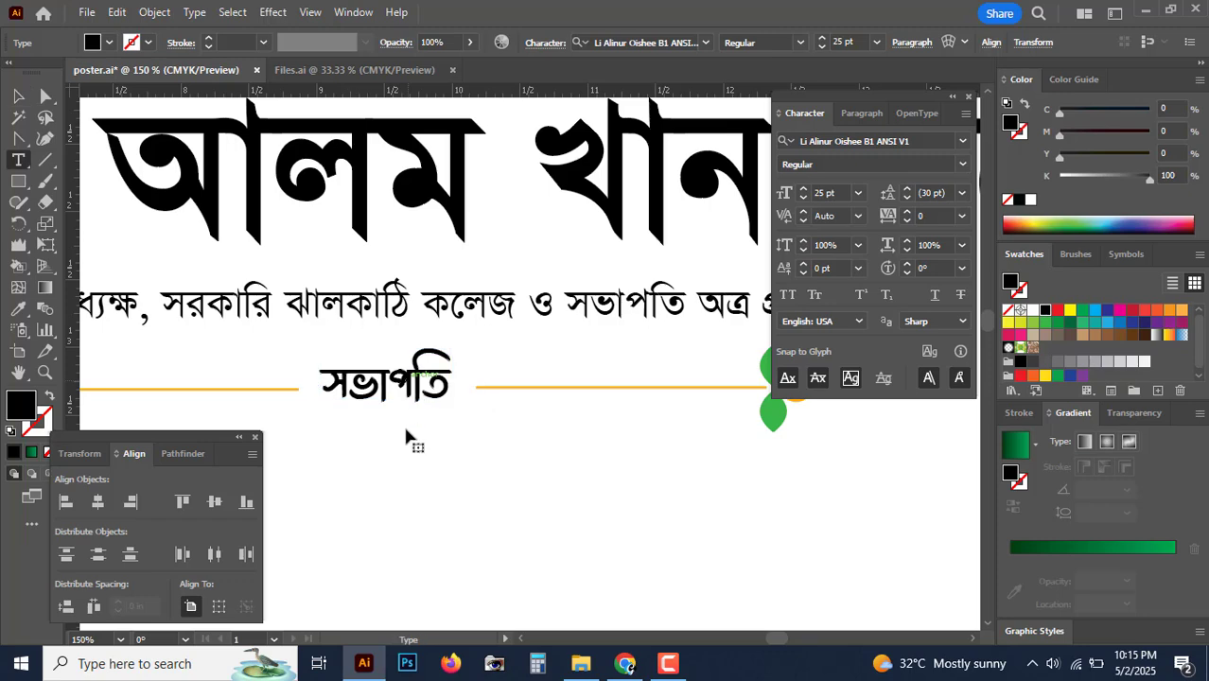
pyautogui.doubleClick(407, 432)
pyautogui.write('প্রধান')
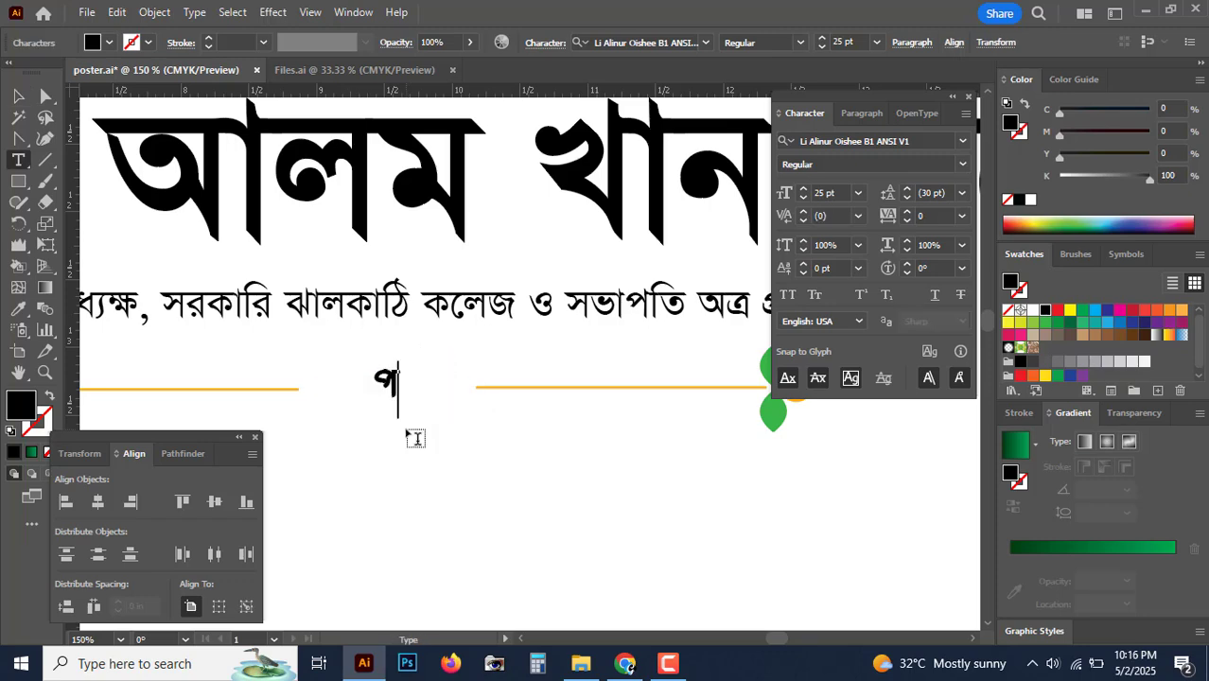
pyautogui.write(' আলোচক')
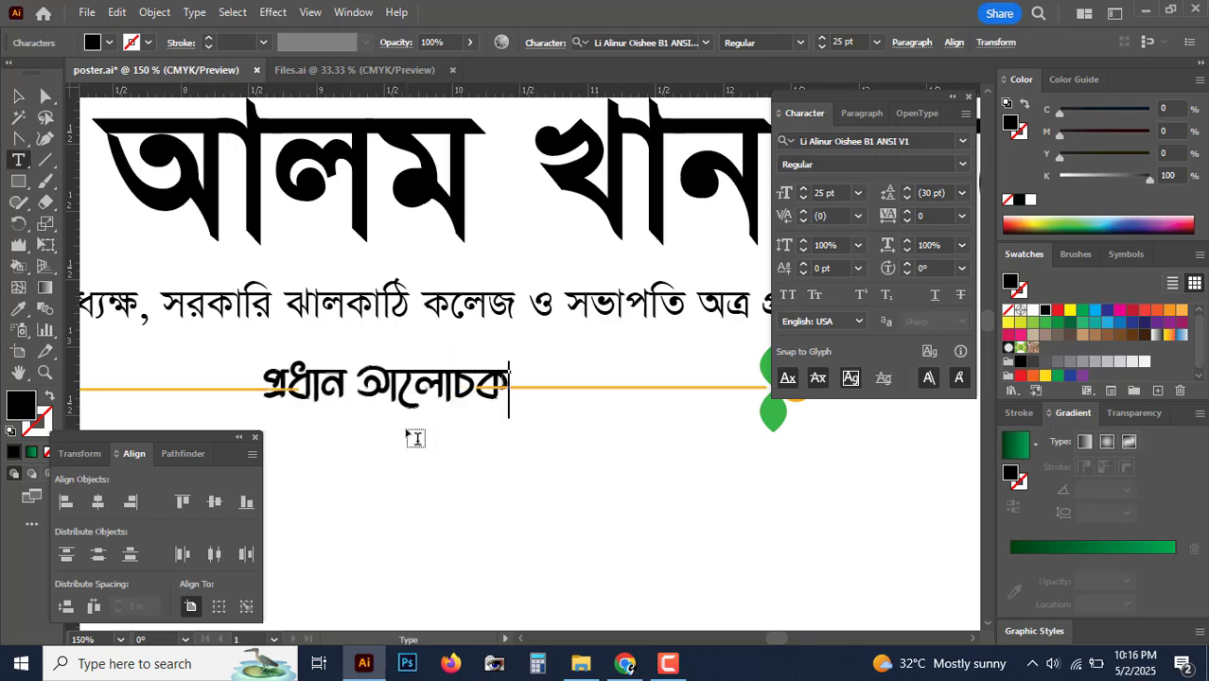
pyautogui.press('Escape')
pyautogui.press('Tab')
pyautogui.hotkey('ctrl', '1')
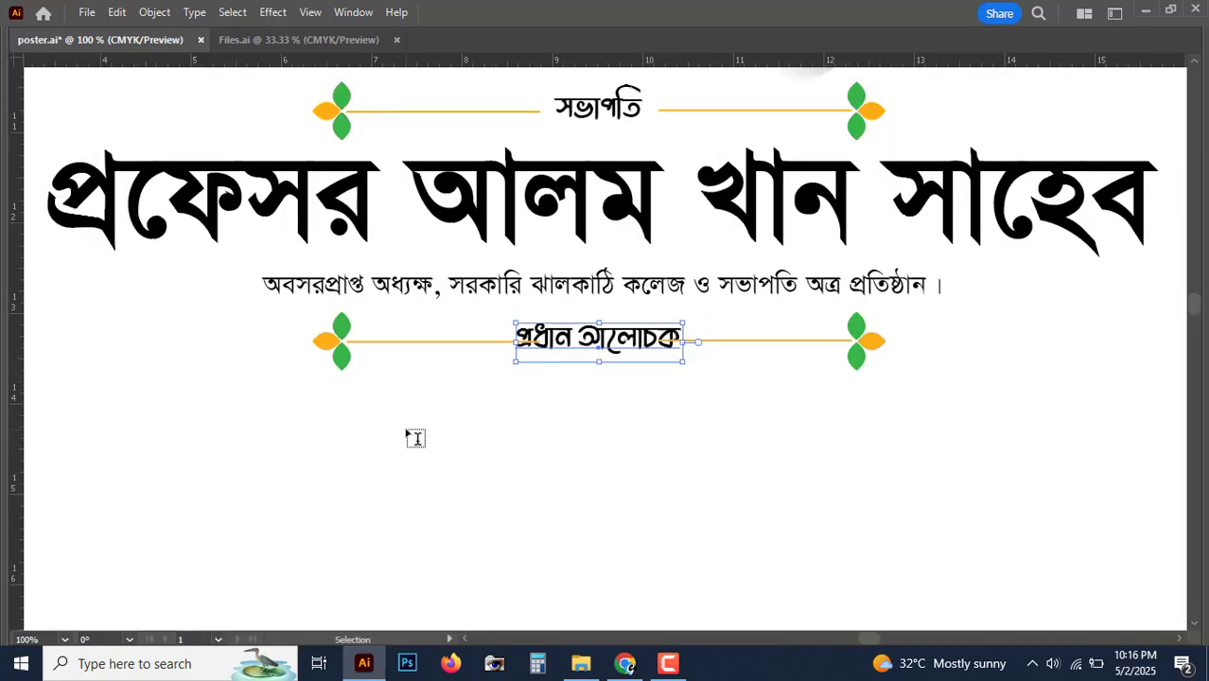
# Step: Shift the right ornament outward once and the left ornament outward twice around the new label
pyautogui.click(875, 344)
pyautogui.hotkey('shift', 'Right')
pyautogui.hotkey('shift', 'Right')
pyautogui.hotkey('shift', 'Right')
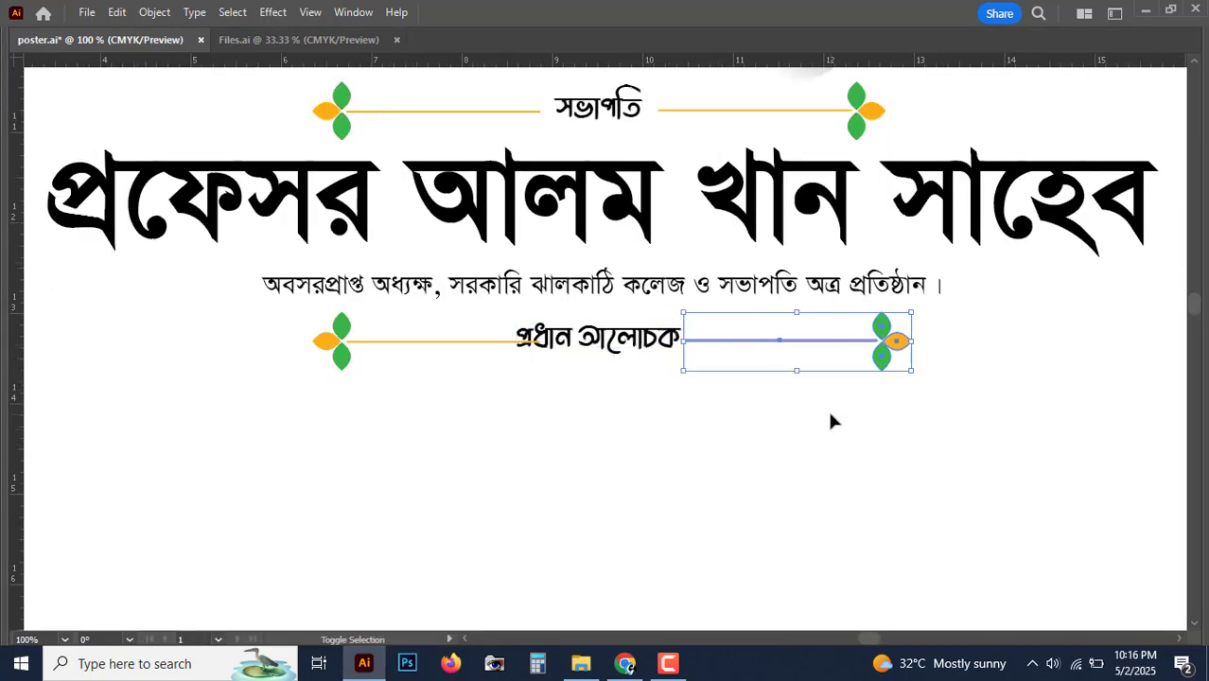
pyautogui.click(350, 341)
pyautogui.hotkey('shift', 'Left')
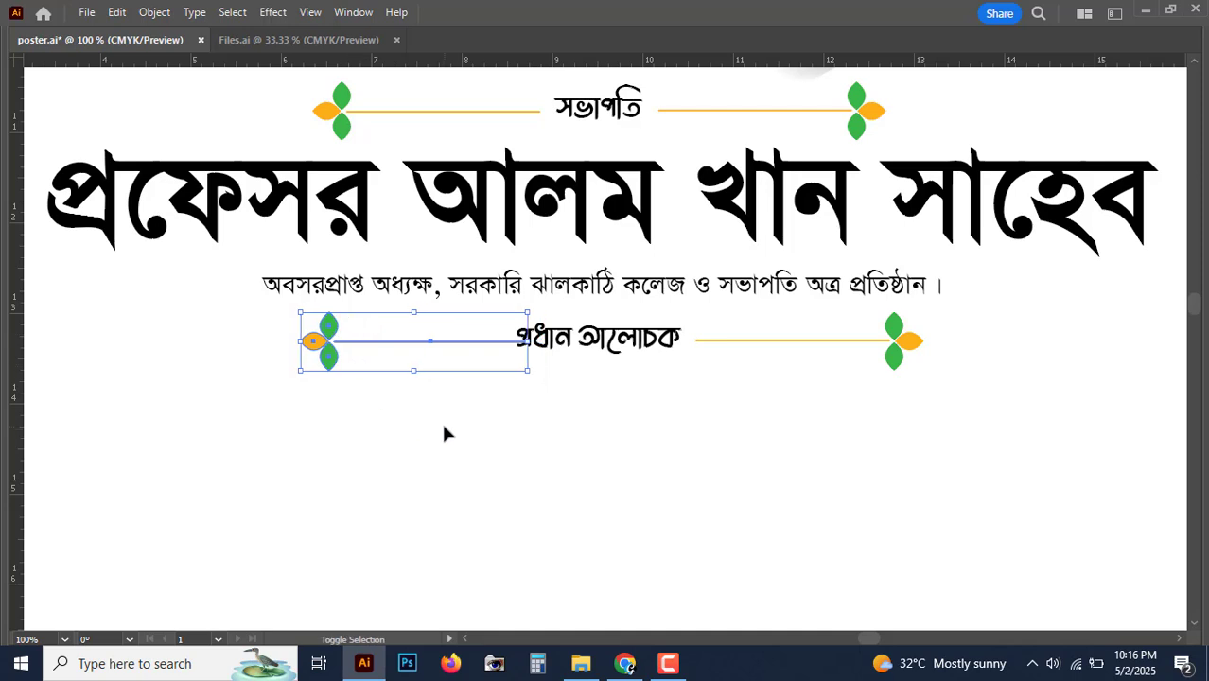
pyautogui.hotkey('shift', 'Left')
pyautogui.hotkey('shift', 'Left')
pyautogui.click(756, 456)
pyautogui.hotkey('ctrl', '-')
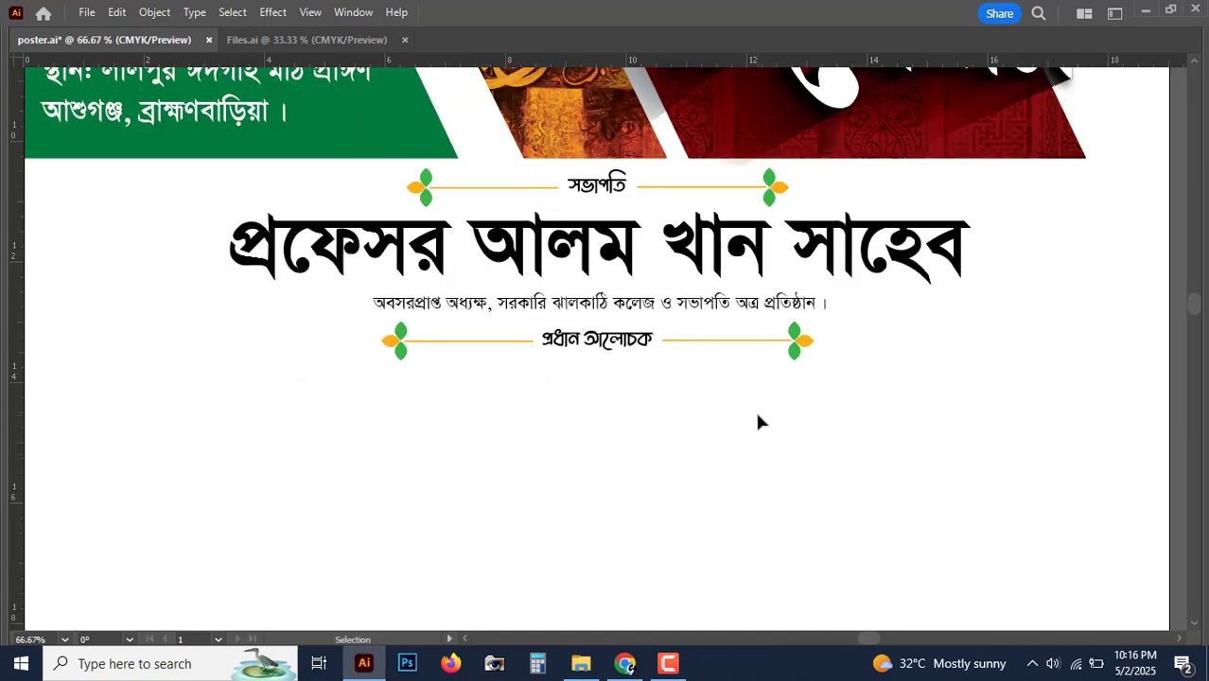
# Step: Copy the headline under 'প্রধান আলোচক' as the main speaker's name, with a designation copy beneath
pyautogui.moveTo(782, 257); pyautogui.dragTo(747, 431)
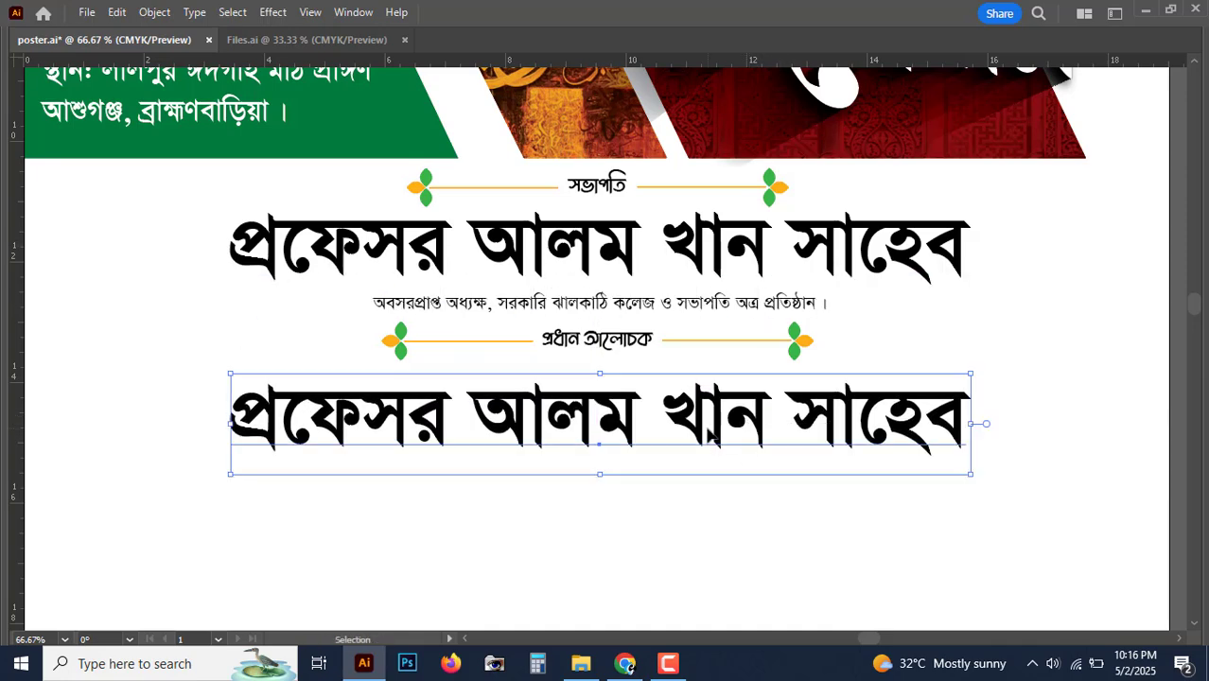
pyautogui.tripleClick(709, 433)
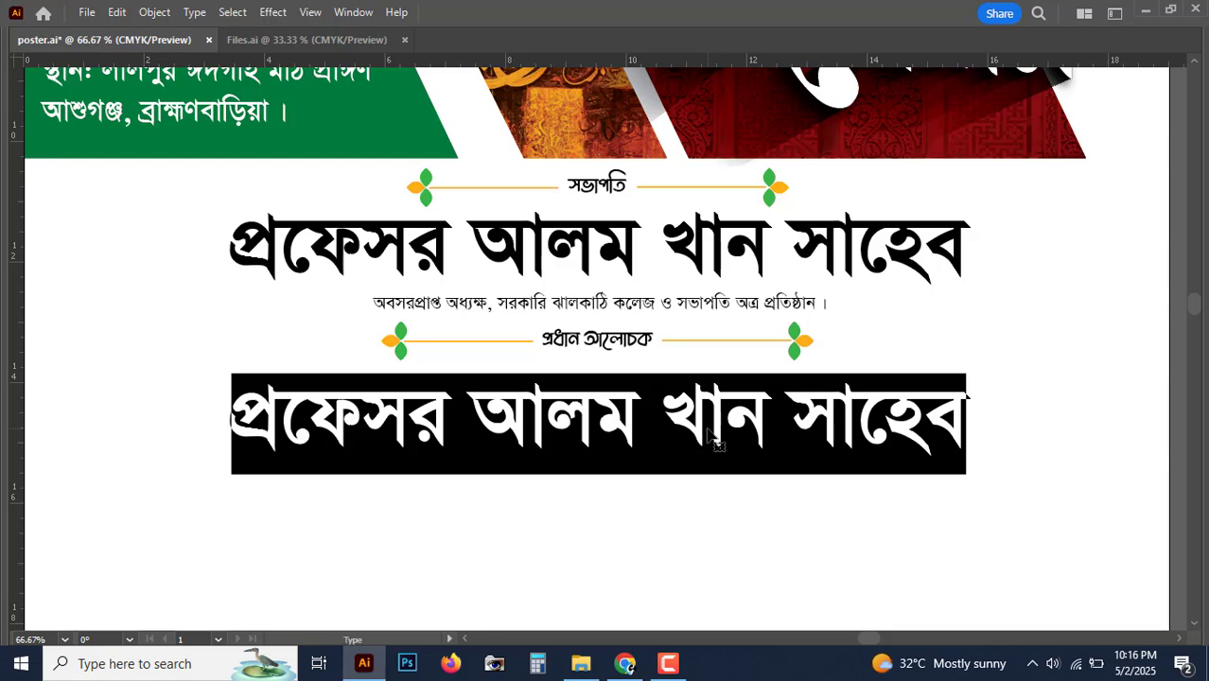
pyautogui.write('হযরত মাও')
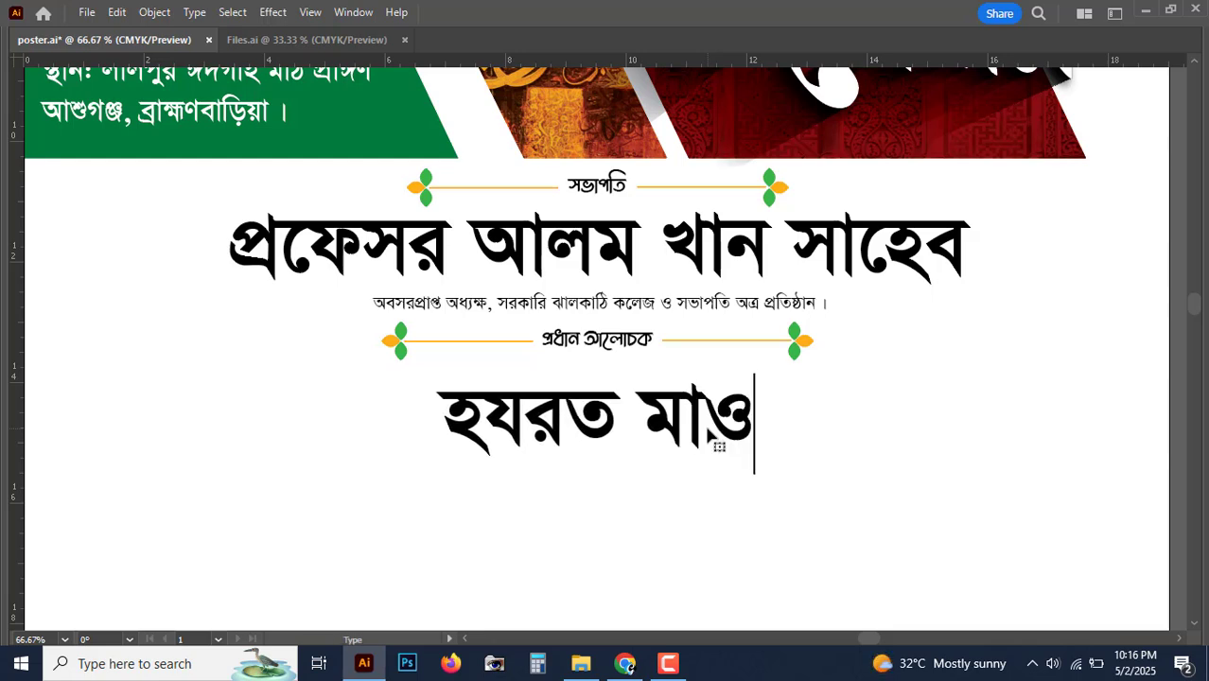
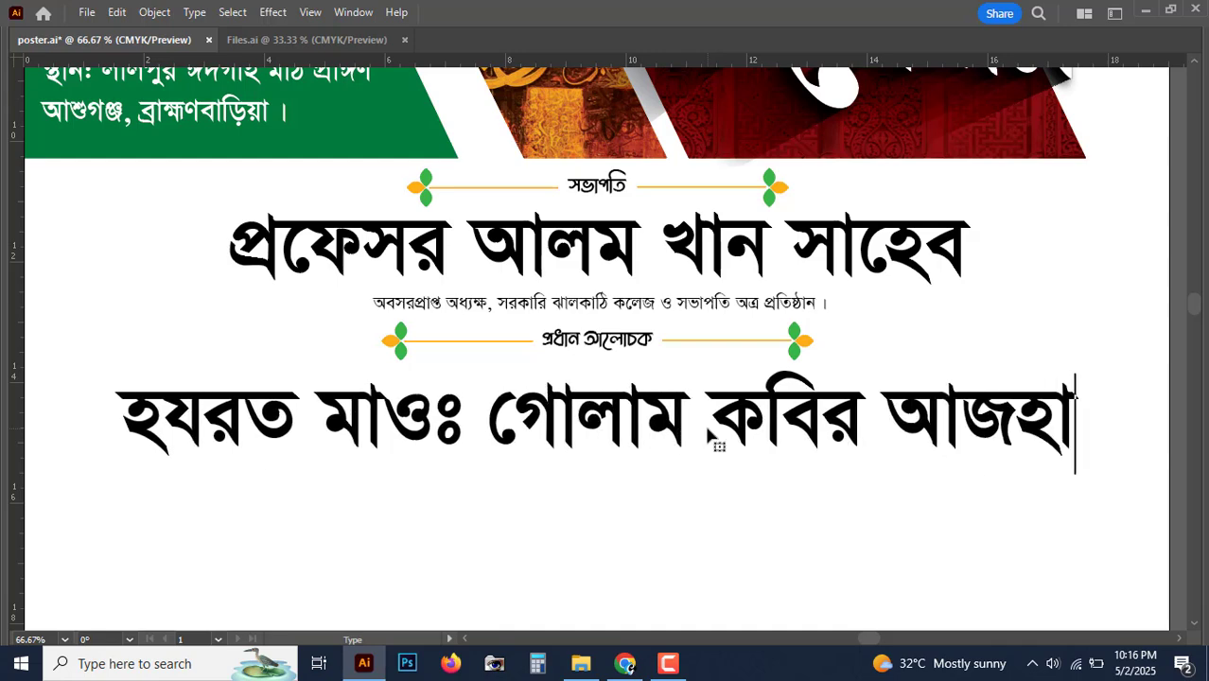
pyautogui.press('Escape')
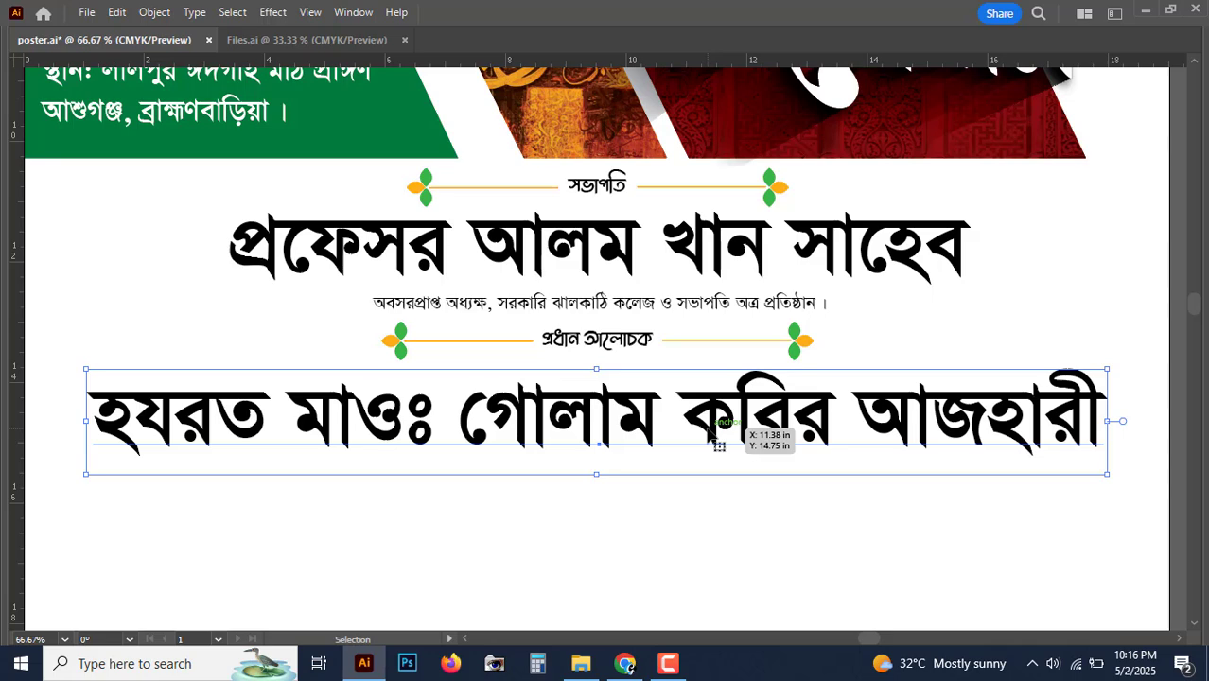
pyautogui.moveTo(710, 434); pyautogui.dragTo(705, 421)
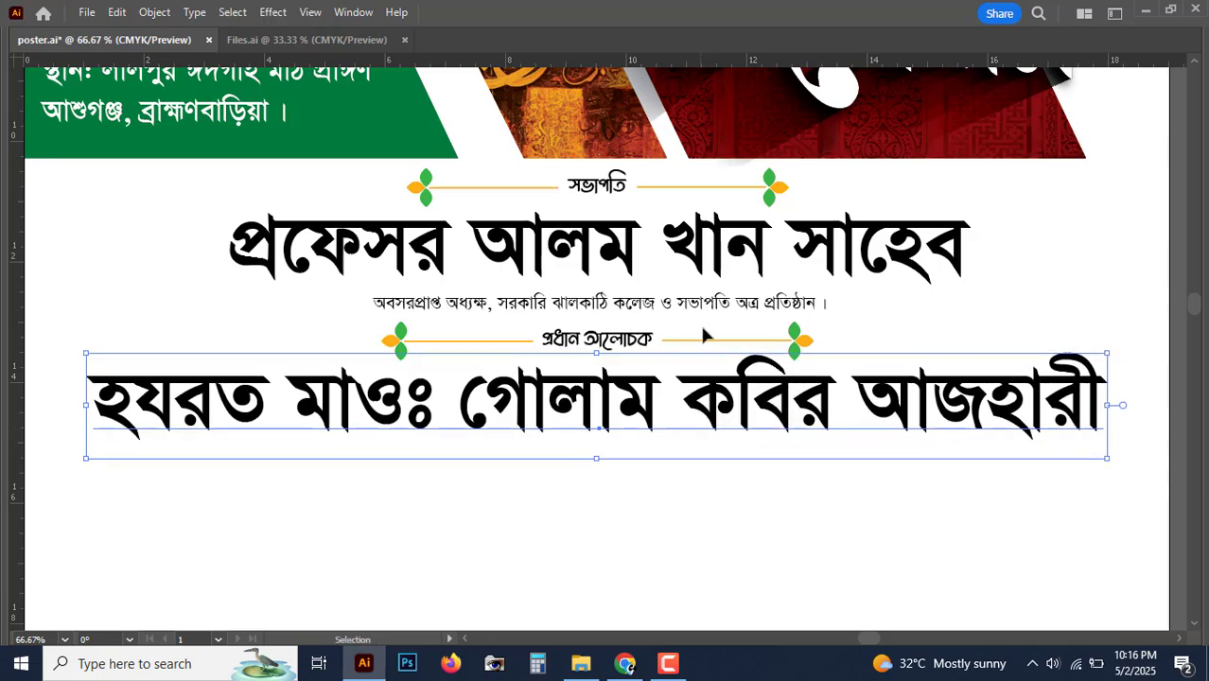
pyautogui.keyDown('alt'); pyautogui.keyDown('shift'); pyautogui.moveTo(707, 316); pyautogui.dragTo(690, 484); pyautogui.keyUp('shift'); pyautogui.keyUp('alt')
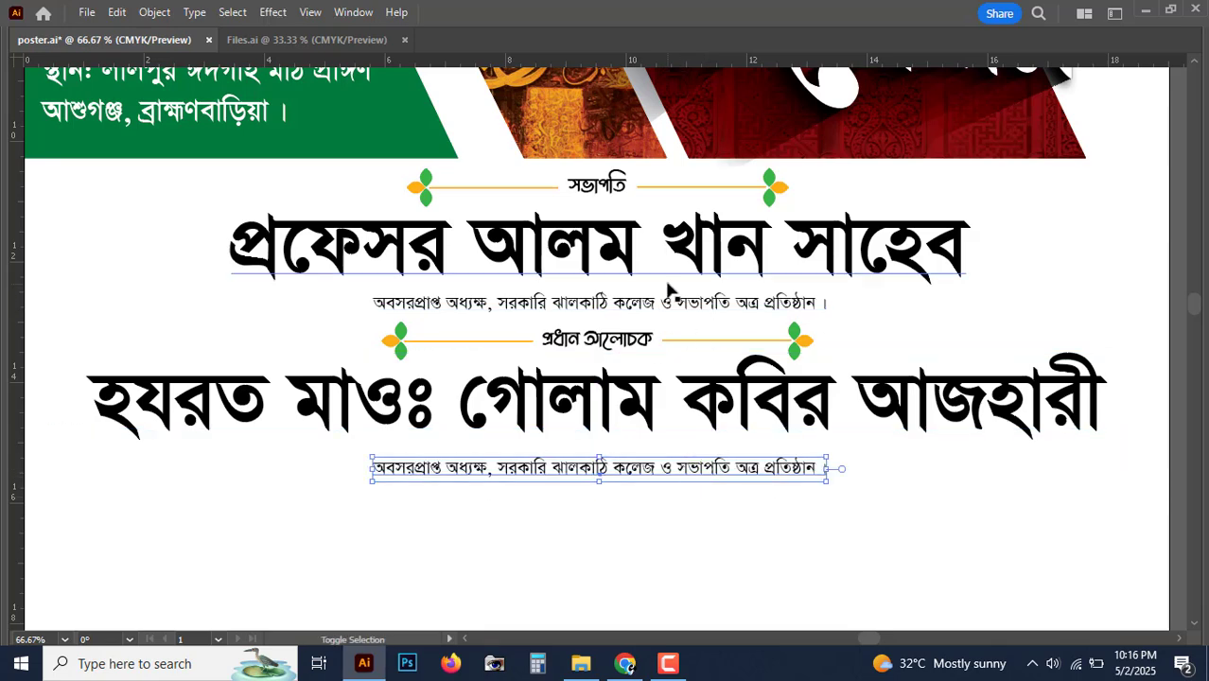
# Step: Retype the copied line as 'তাফসিরুল কুরআন ও কুরআনিক সাইন্স, আল-আজহার বিশ্ববিদ্যালয়, মিশর' and nudge it up
pyautogui.tripleClick(640, 473)
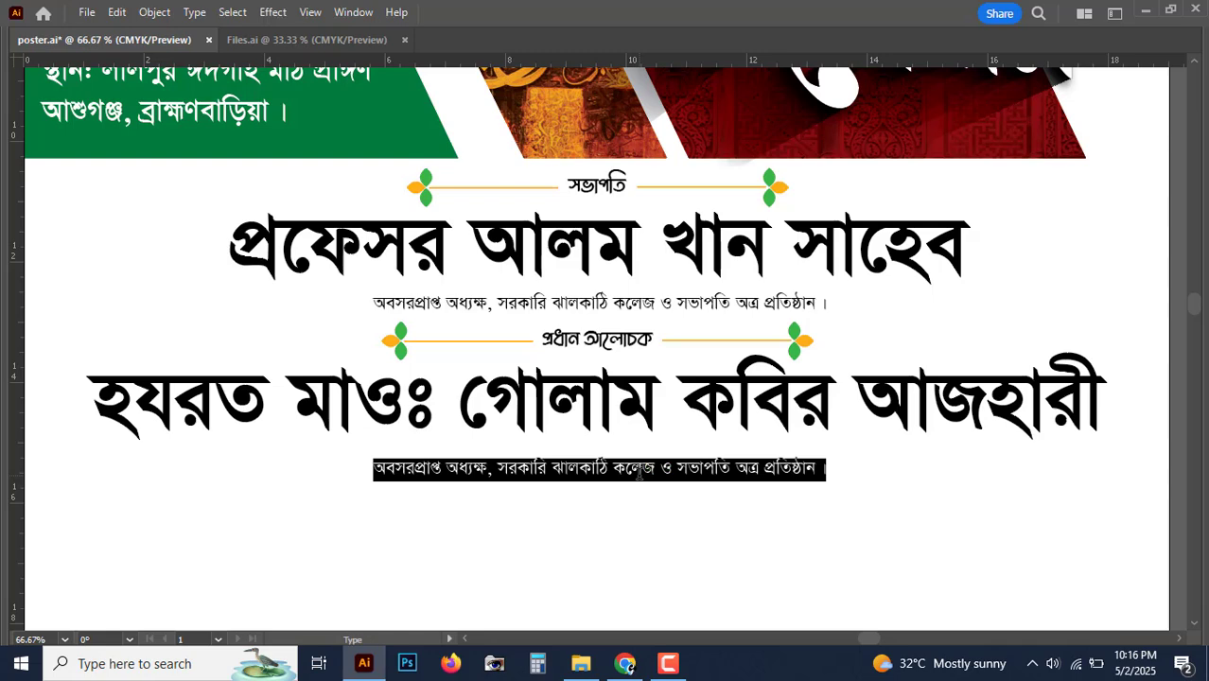
pyautogui.write('ত')
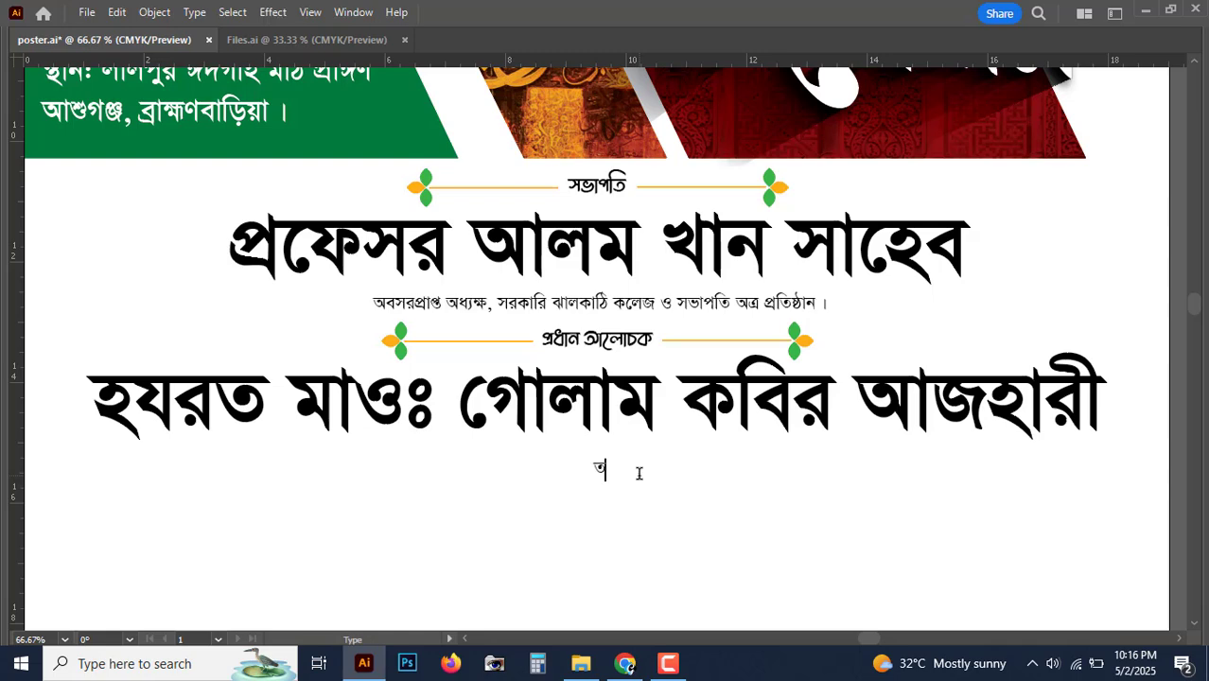
pyautogui.write('াফসিরুল কুরআন ও')
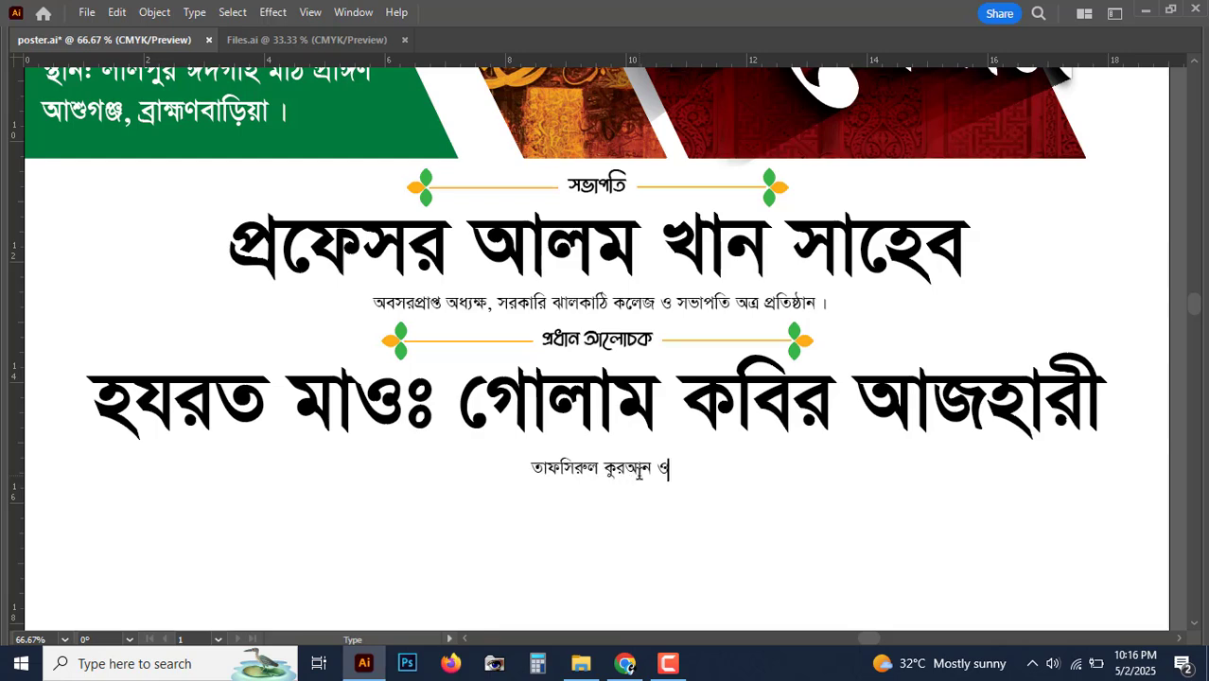
pyautogui.write(' কুরআনিক ')
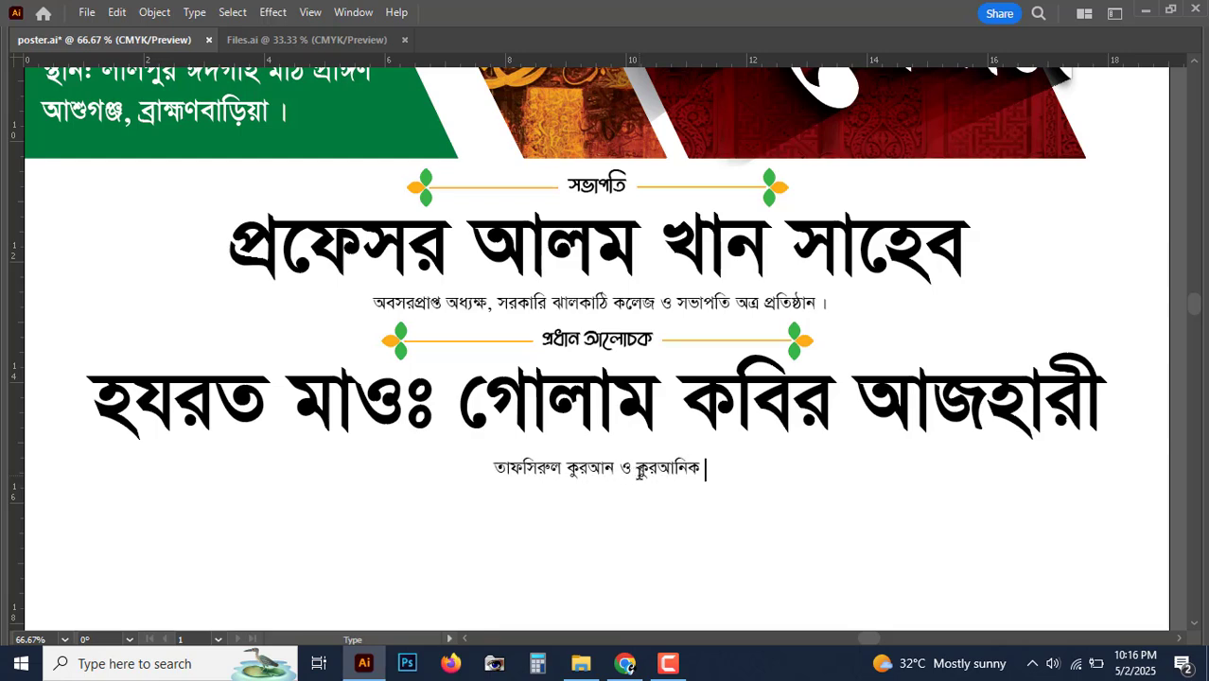
pyautogui.write('সাইন্স')
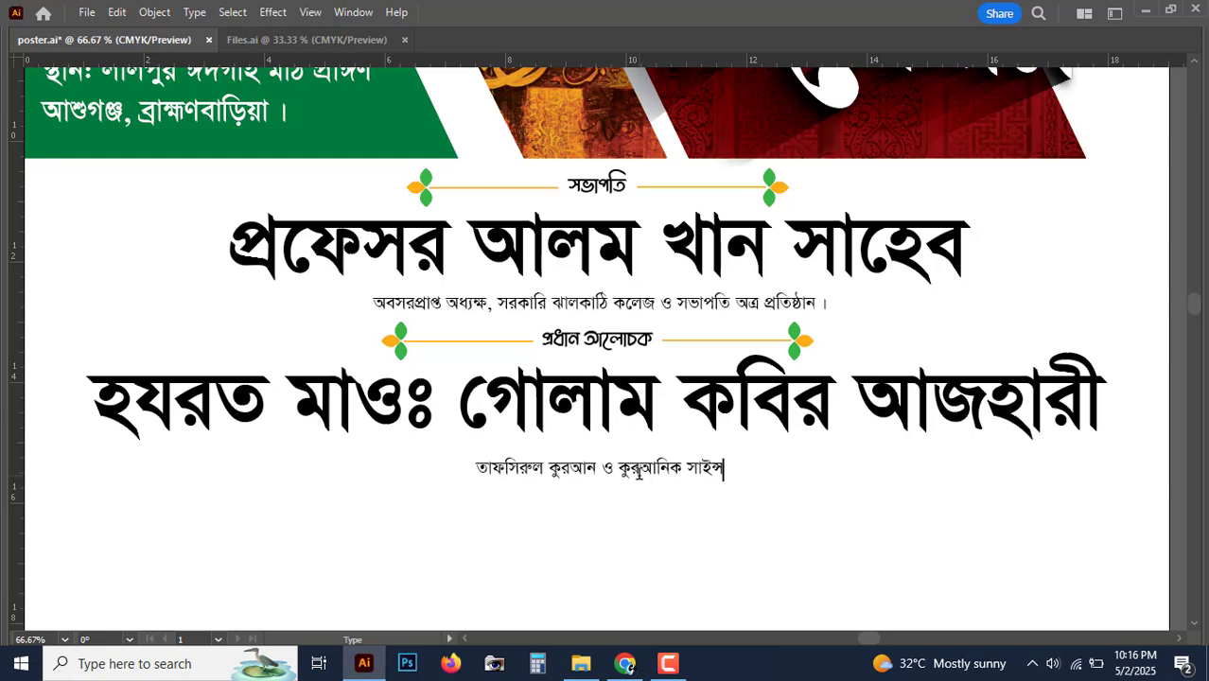
pyautogui.write(', আল-')
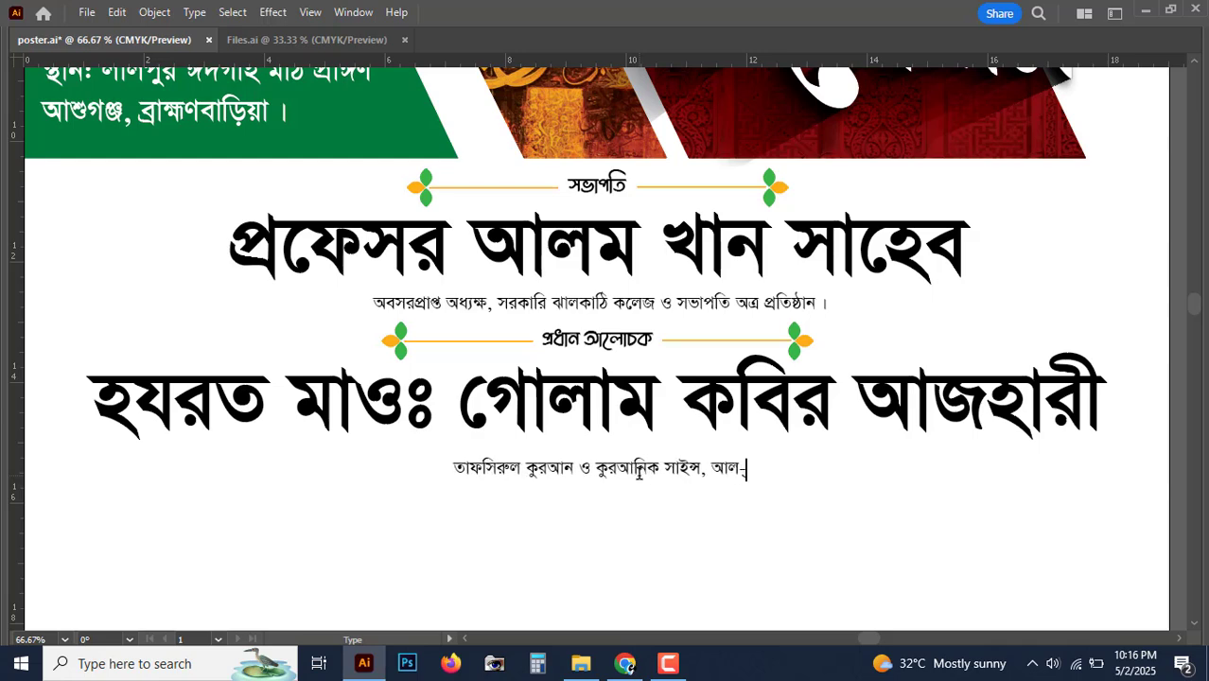
pyautogui.write('আজহার বি')
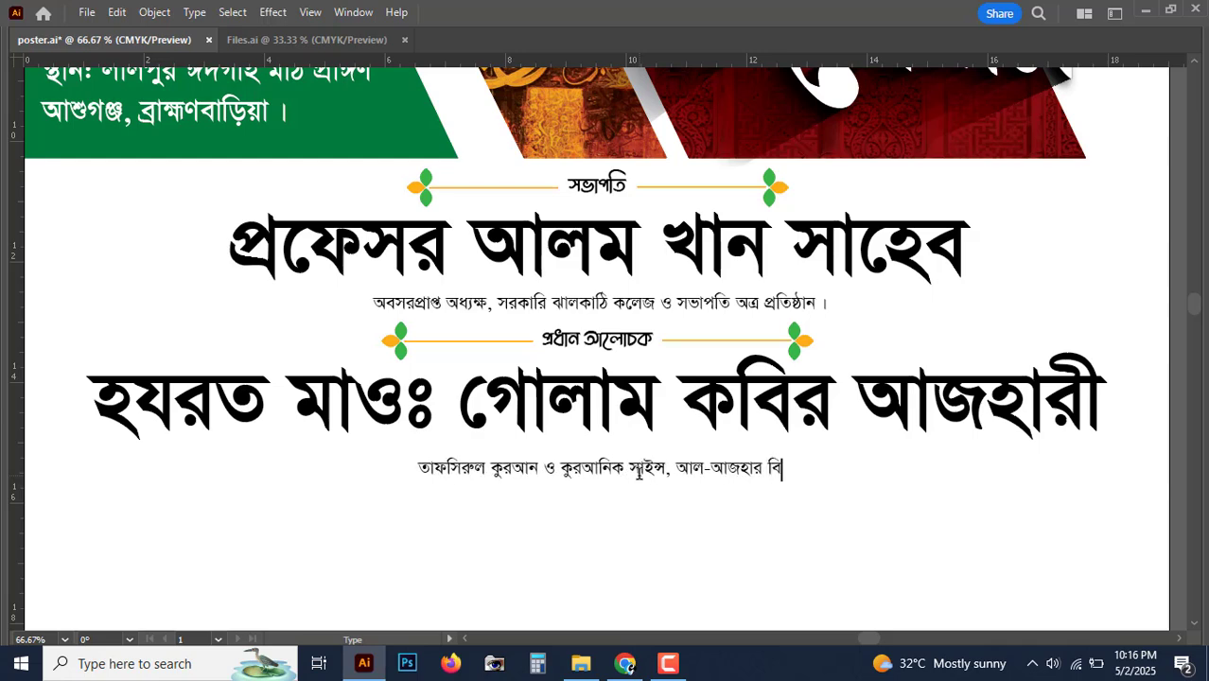
pyautogui.write('শ্ববিদ্যালয়')
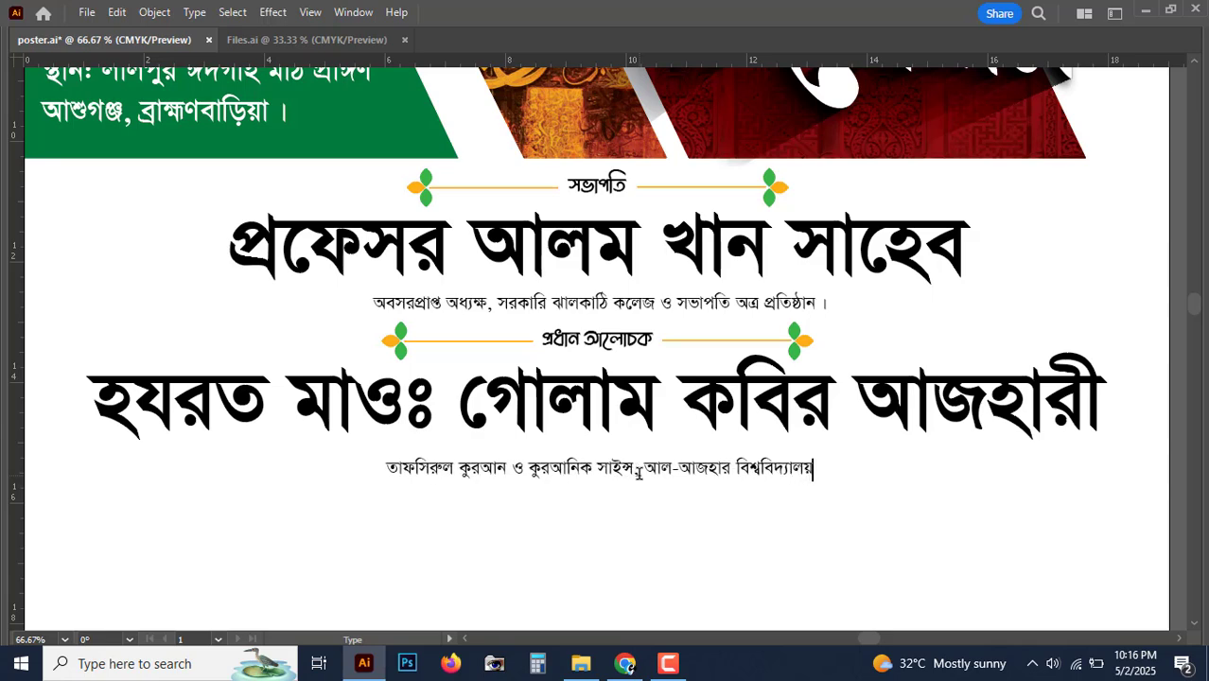
pyautogui.write(', মিশর ।')
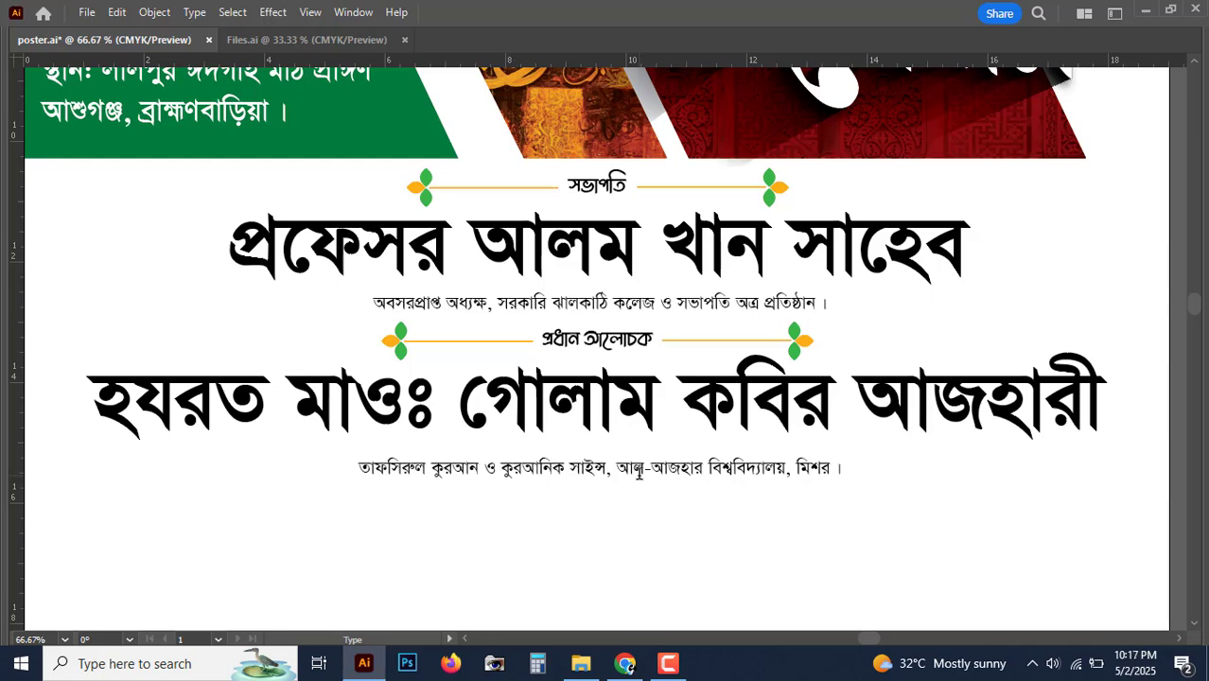
pyautogui.press('Escape')
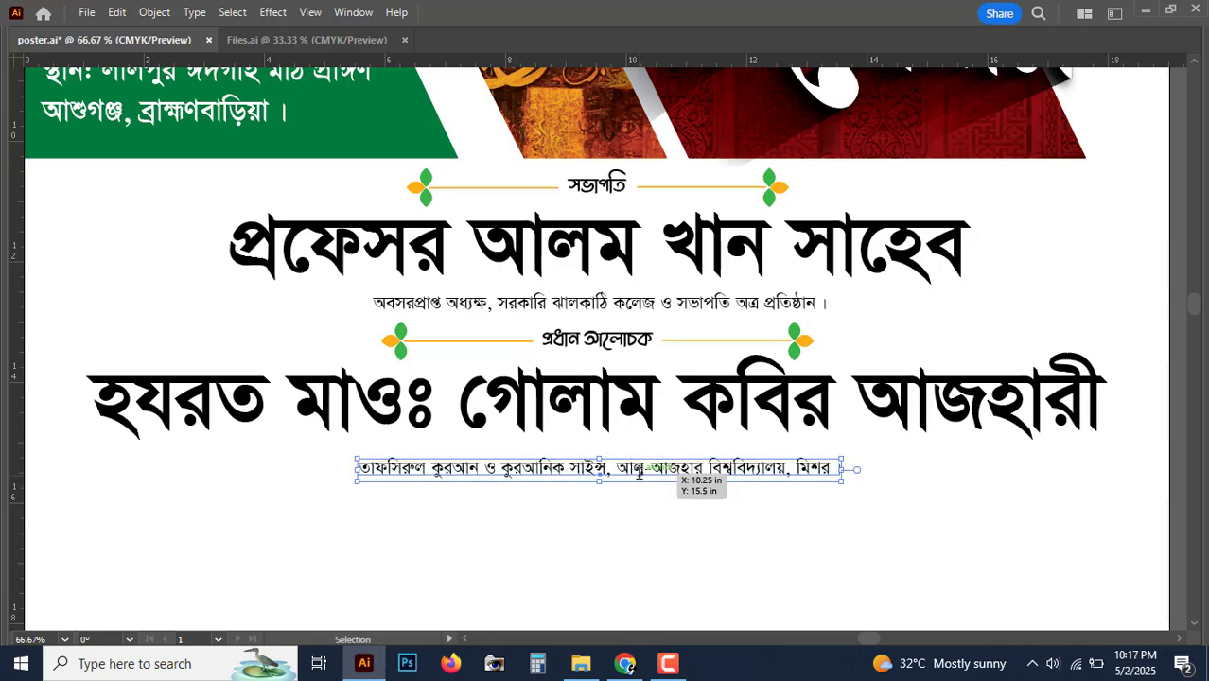
pyautogui.press('Up')
pyautogui.press('Up')
pyautogui.press('Up')
pyautogui.press('Up')
pyautogui.press('Up')
pyautogui.press('Up')
pyautogui.press('Up')
pyautogui.press('Up')
pyautogui.press('Up')
pyautogui.press('Up')
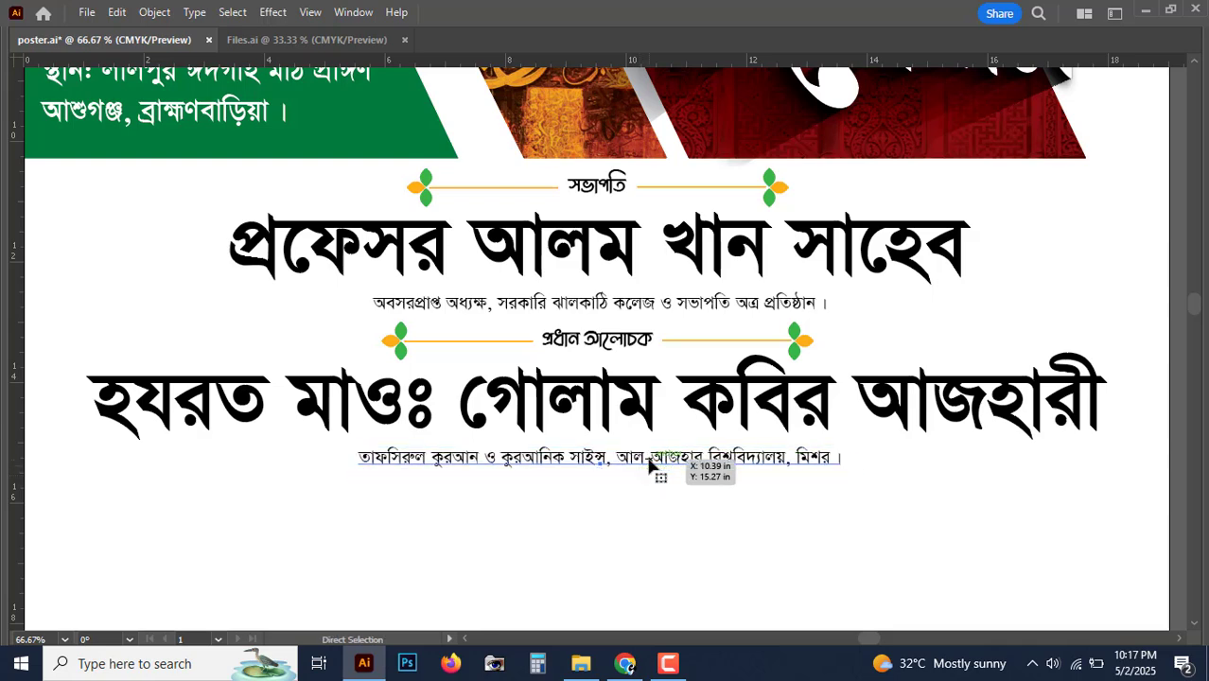
pyautogui.hotkey('ctrl', '0')
pyautogui.hotkey('ctrl', '=')
pyautogui.hotkey('ctrl', '=')
pyautogui.hotkey('ctrl', '=')
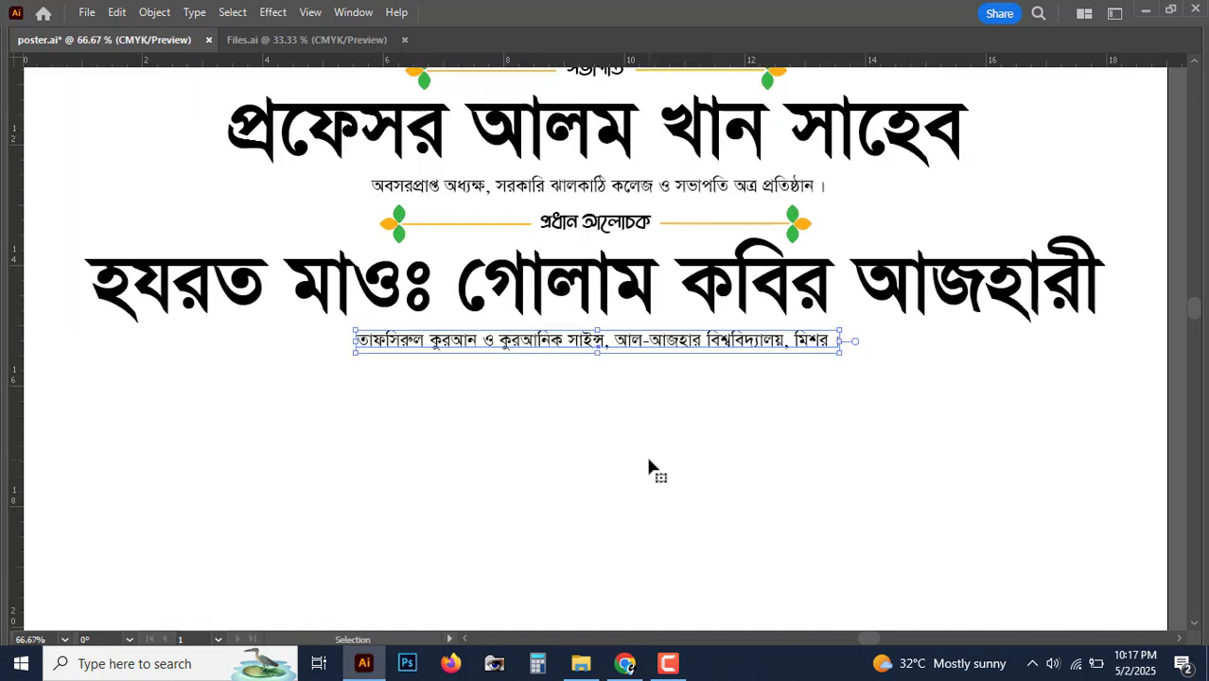
# Step: Duplicate the প্রধান আলোচক label with both ornaments below the new designation line
pyautogui.click(626, 227)
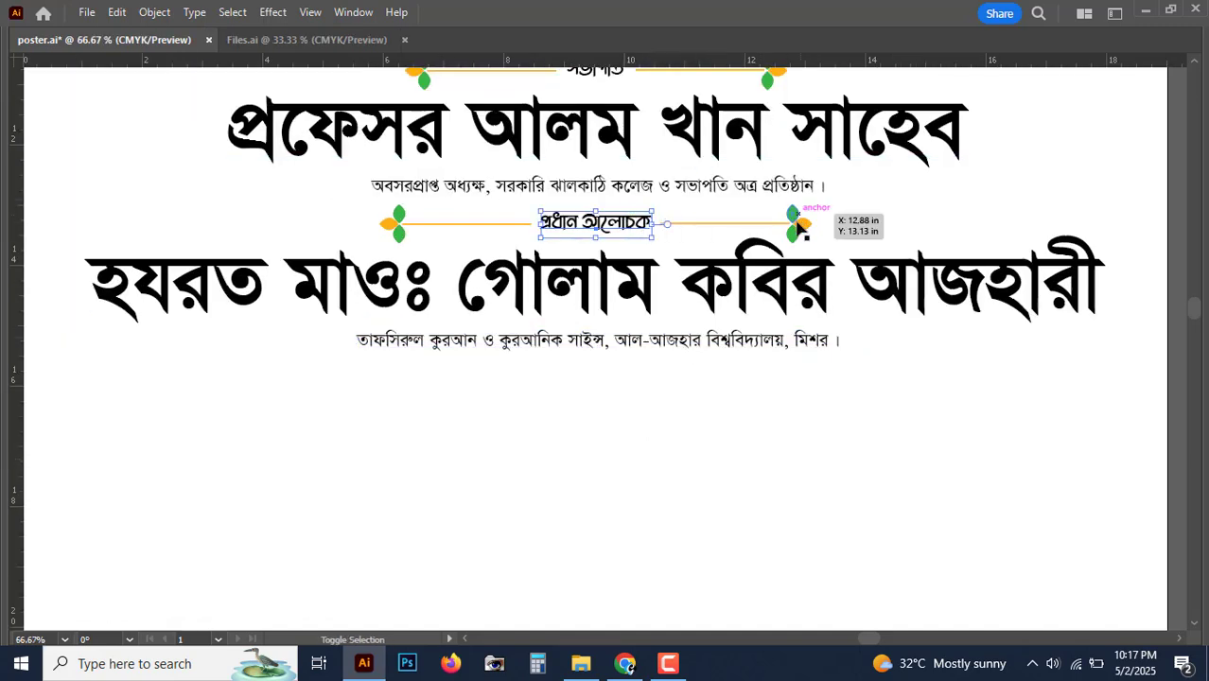
pyautogui.keyDown('shift'); pyautogui.click(797, 224); pyautogui.keyUp('shift')
pyautogui.keyDown('shift'); pyautogui.click(397, 232); pyautogui.keyUp('shift')
pyautogui.moveTo(607, 227); pyautogui.dragTo(602, 382)
pyautogui.moveTo(750, 470); pyautogui.dragTo(726, 421)
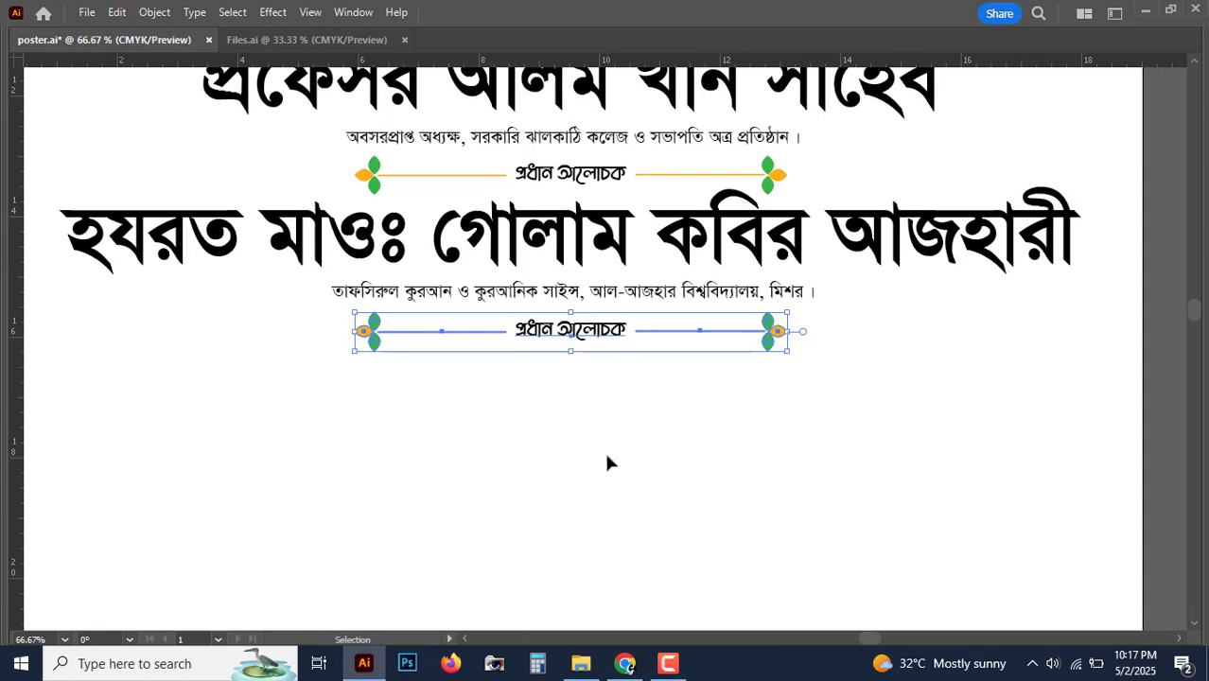
pyautogui.click(606, 457)
pyautogui.hotkey('ctrl', '=')
pyautogui.scroll(2, 601, 472)
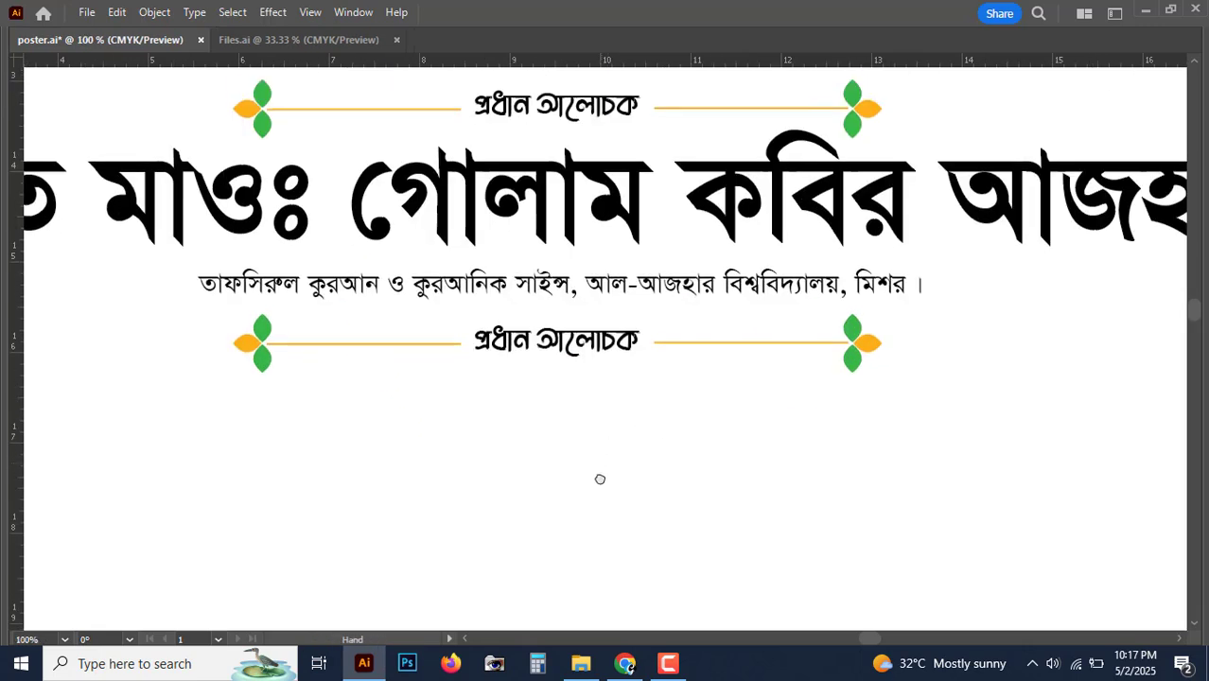
# Step: Change the copied label to 'প্রধান বক্তা' in the Oishee B2 font
pyautogui.press('t')
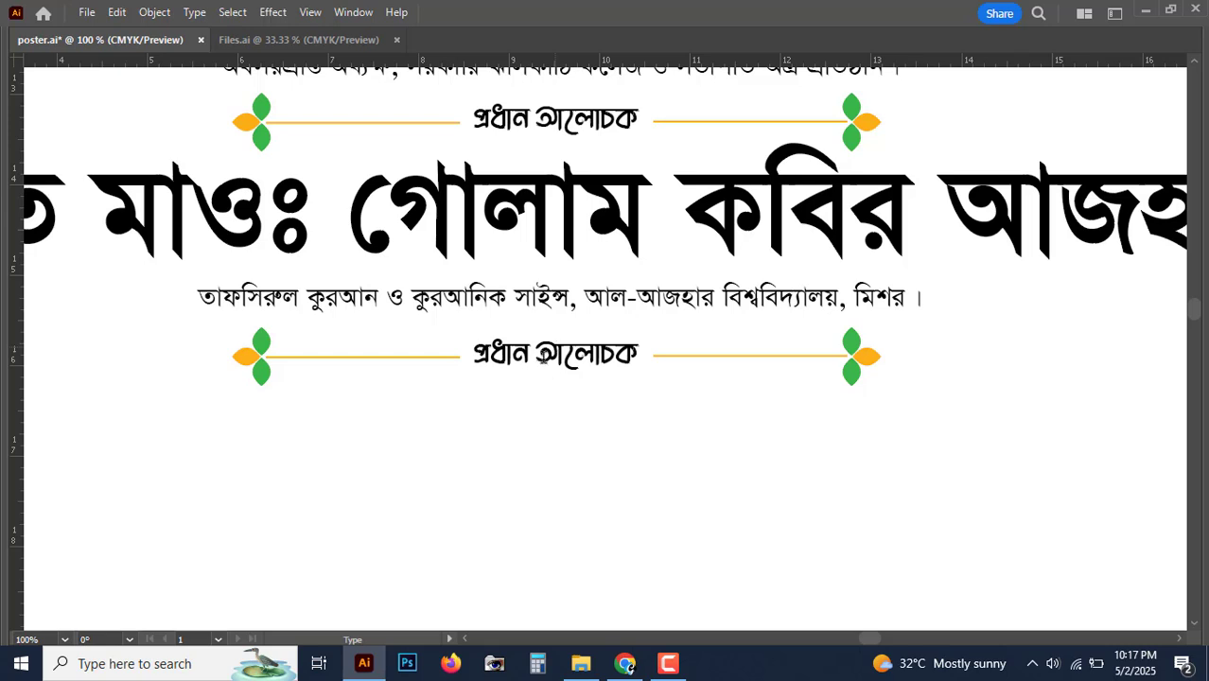
pyautogui.doubleClick(660, 365)
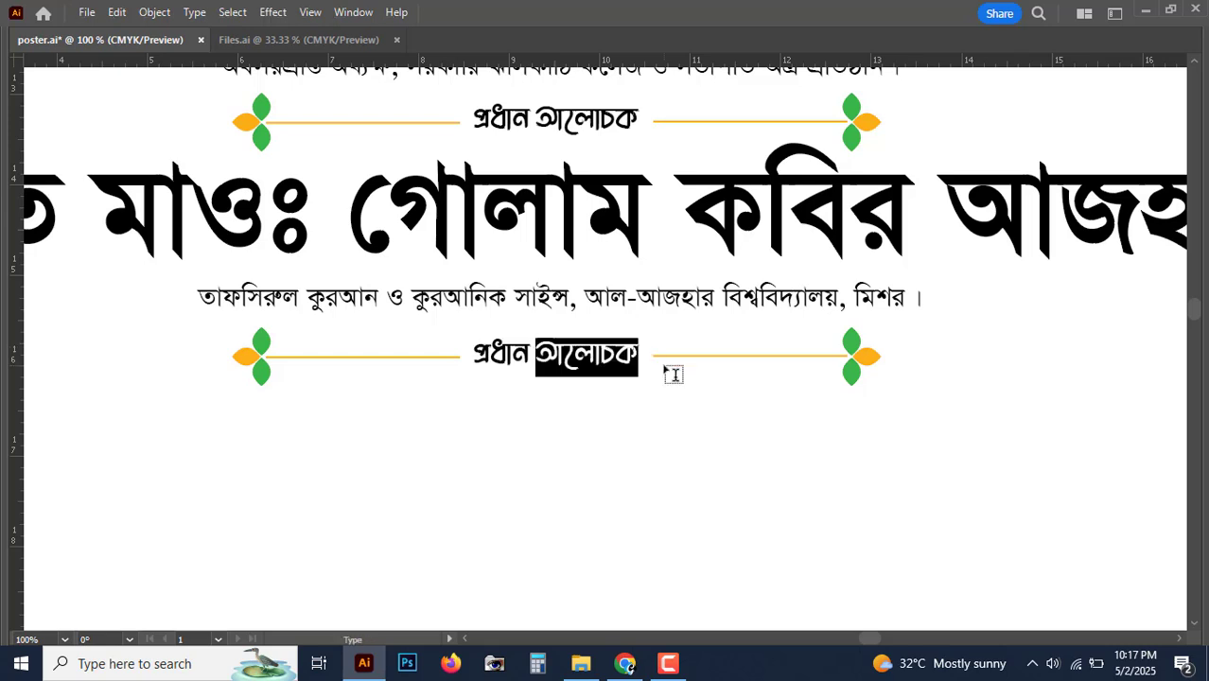
pyautogui.write('বক্তা')
pyautogui.press('Escape')
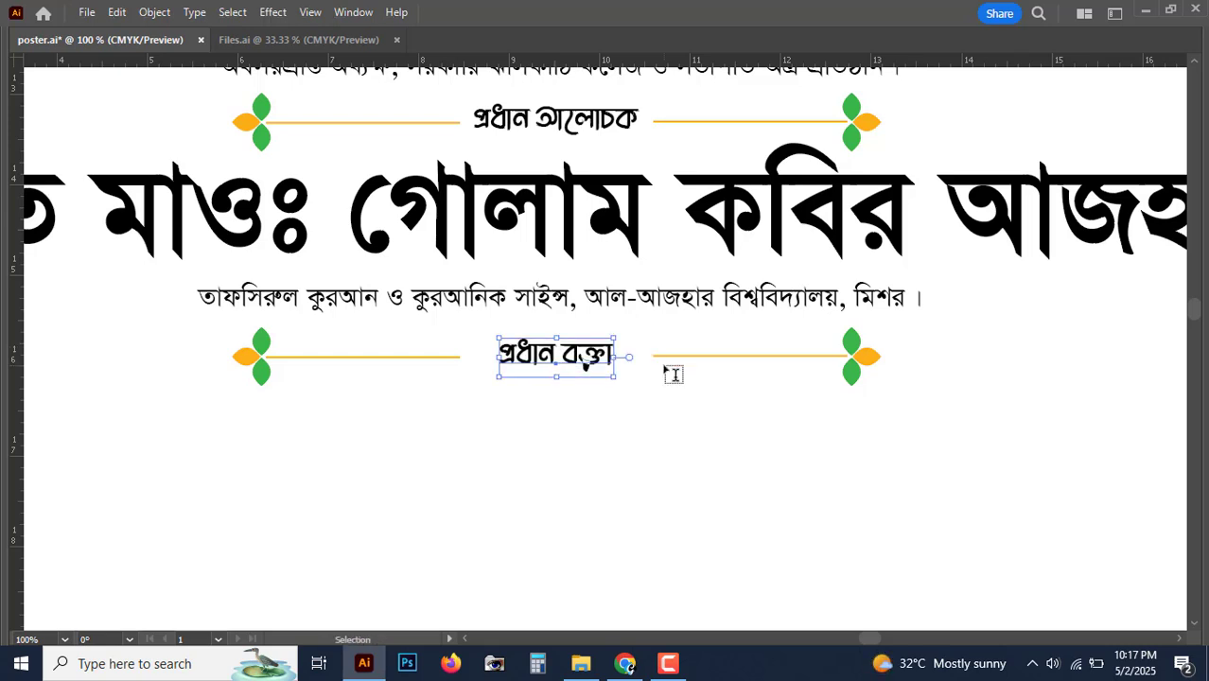
pyautogui.press('Tab')
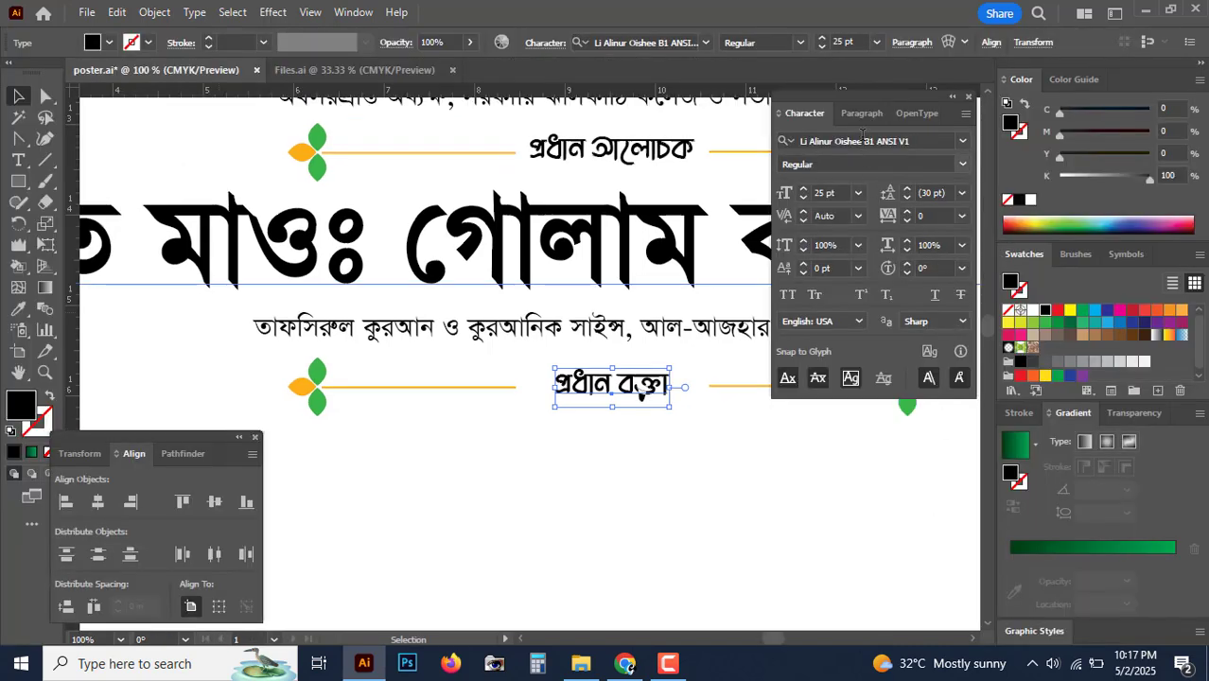
pyautogui.click(862, 136)
pyautogui.press('Down')
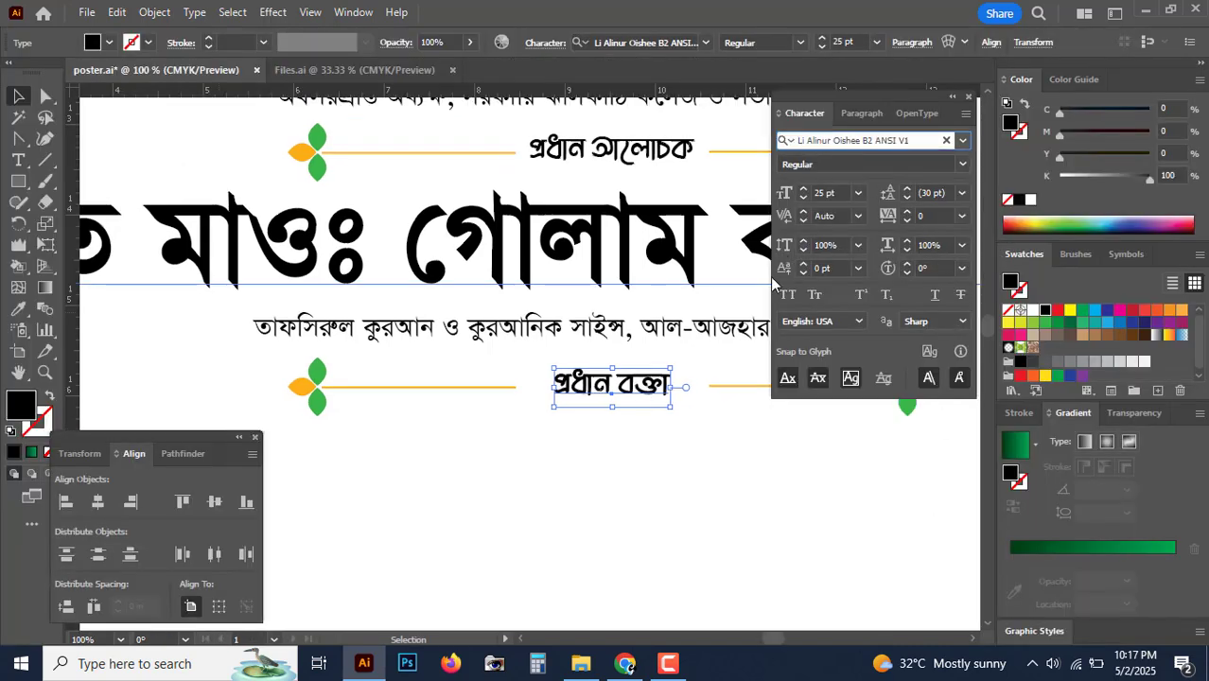
pyautogui.click(665, 493)
pyautogui.press('Tab')
# Step: Move both side ornaments inward, closer to the new label
pyautogui.click(860, 369)
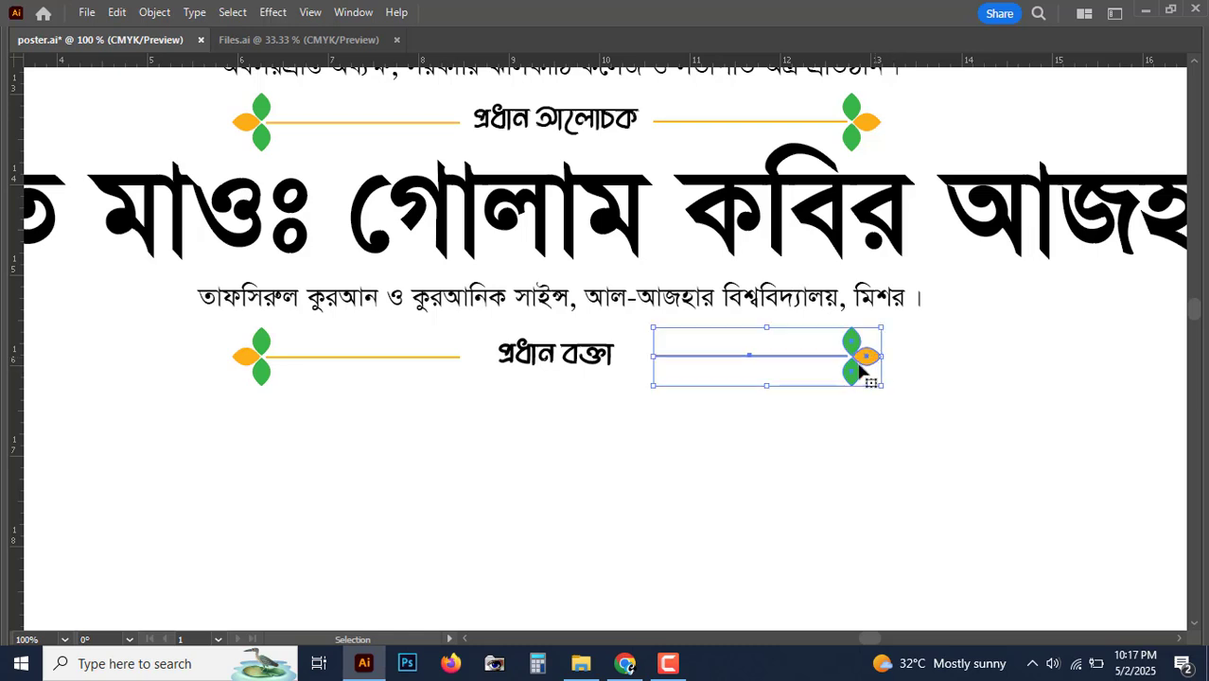
pyautogui.hotkey('shift', 'Left')
pyautogui.hotkey('shift', 'Left')
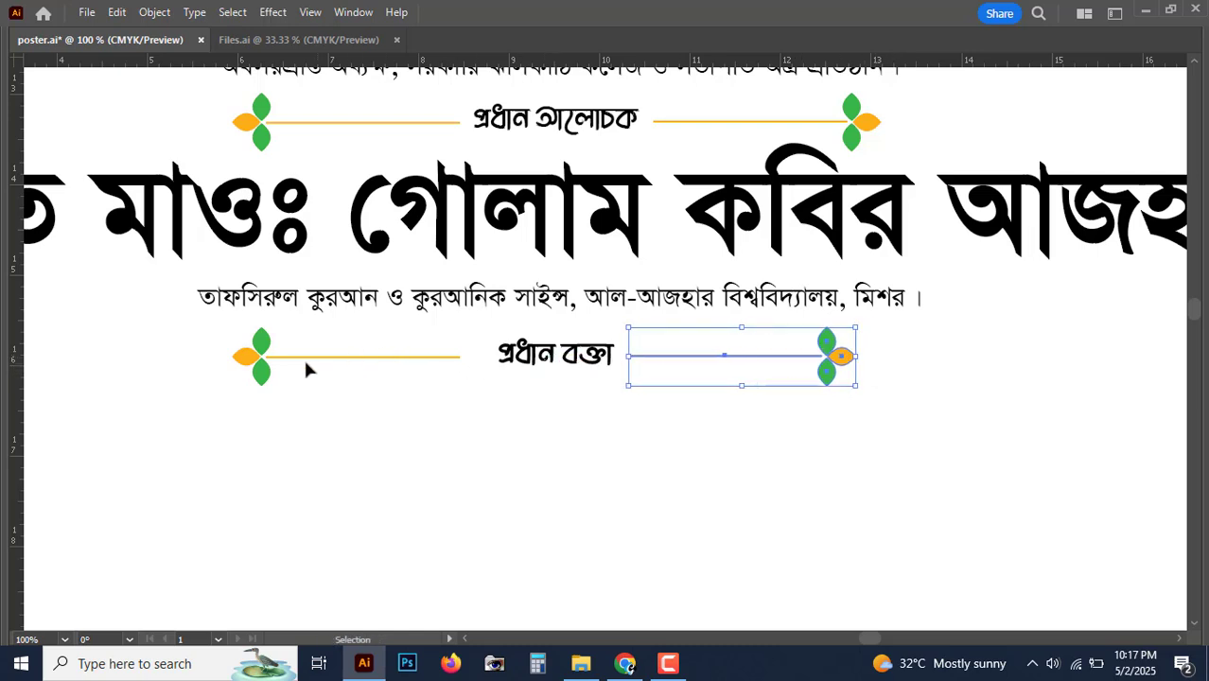
pyautogui.click(274, 362)
pyautogui.hotkey('shift', 'Right')
pyautogui.hotkey('shift', 'Right')
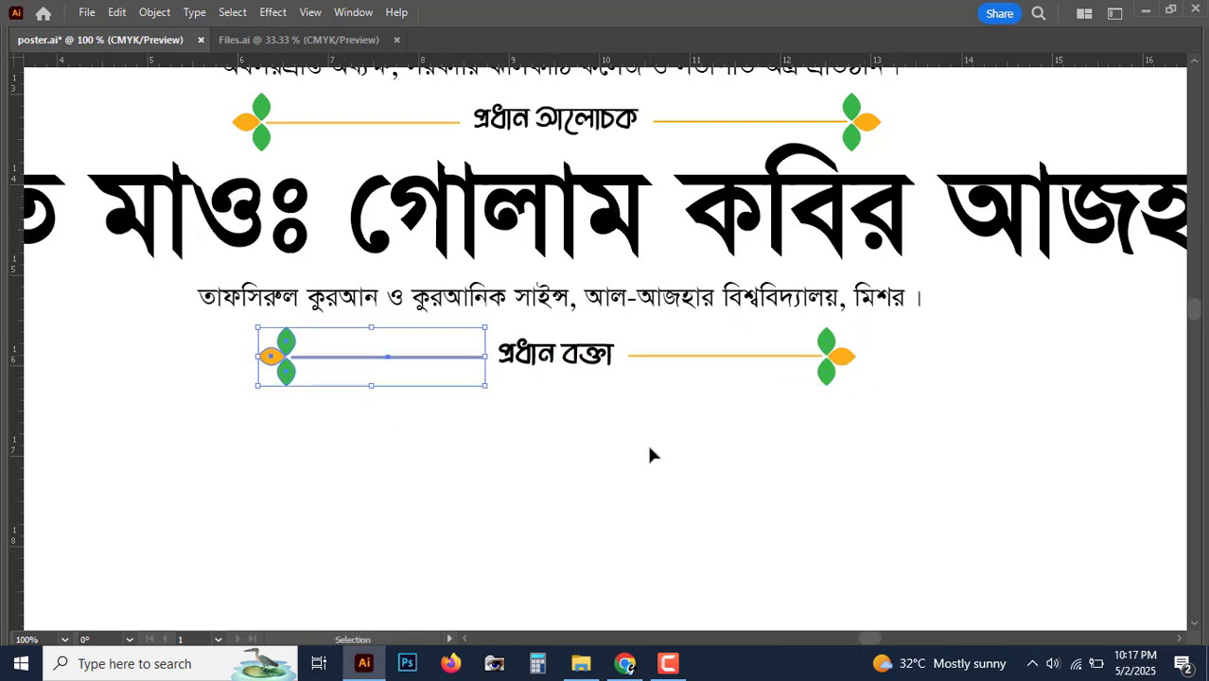
pyautogui.click(652, 449)
pyautogui.hotkey('ctrl', '-')
pyautogui.hotkey('ctrl', '-')
pyautogui.hotkey('ctrl', '+')
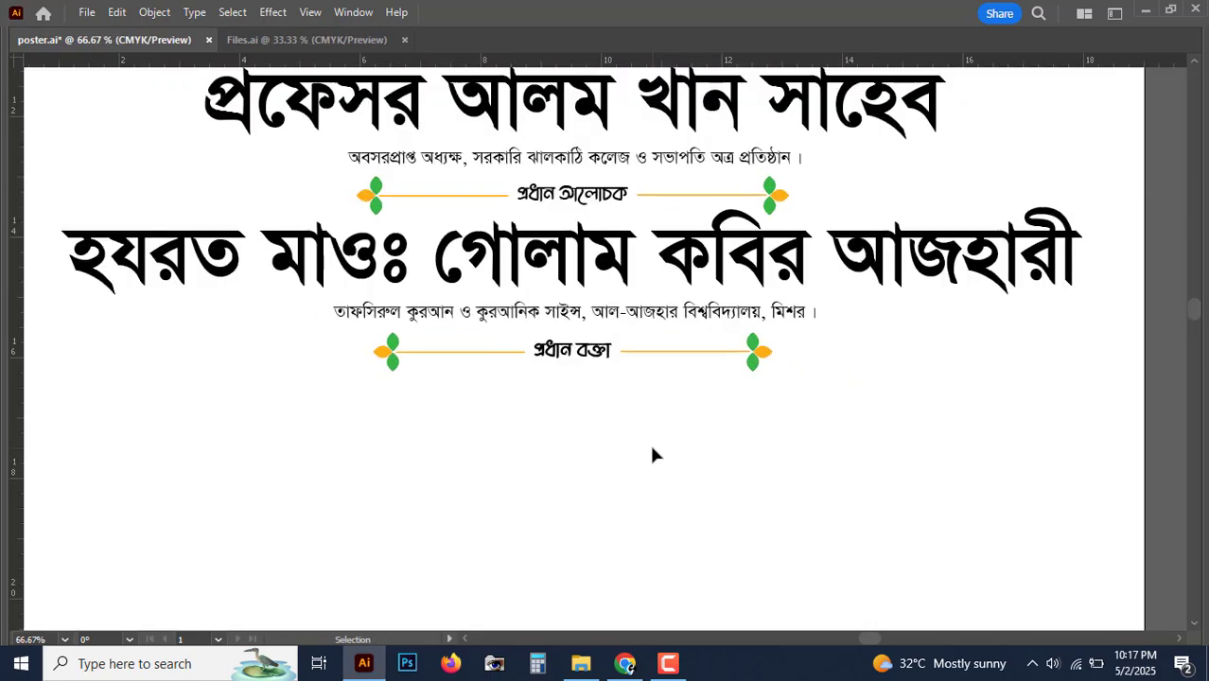
# Step: Copy the name line under প্রধান বক্তা and retype it with the chief speaker's full name
pyautogui.moveTo(766, 248); pyautogui.dragTo(767, 423)
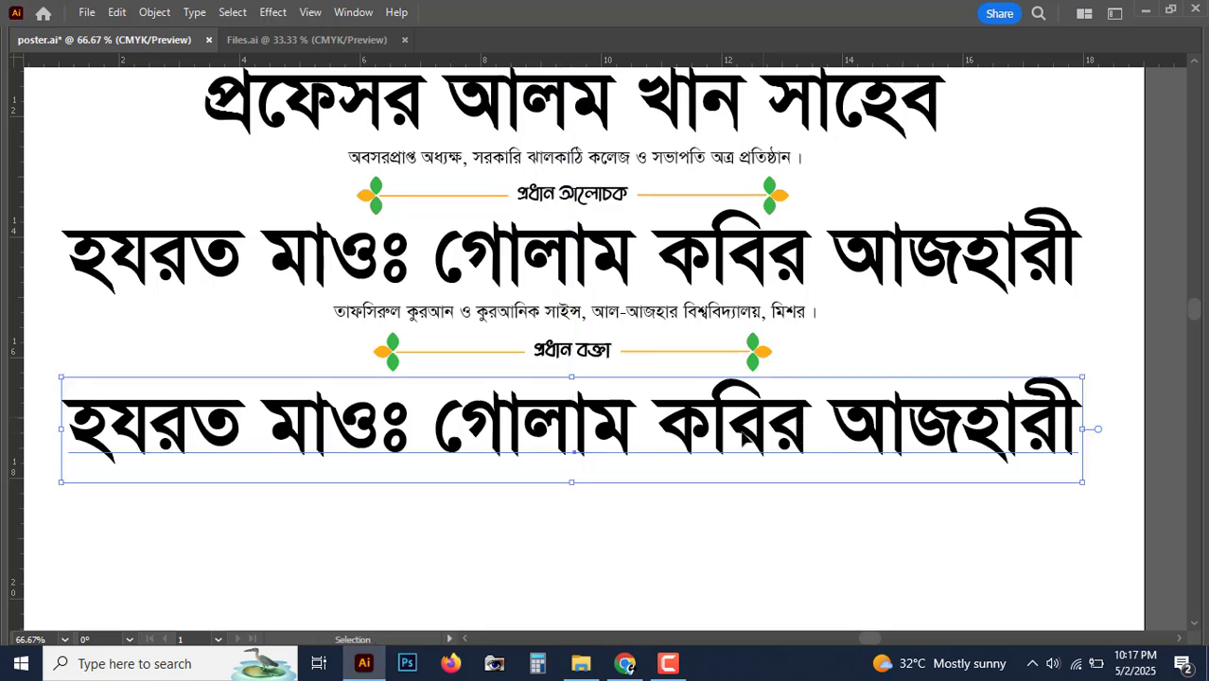
pyautogui.tripleClick(750, 447)
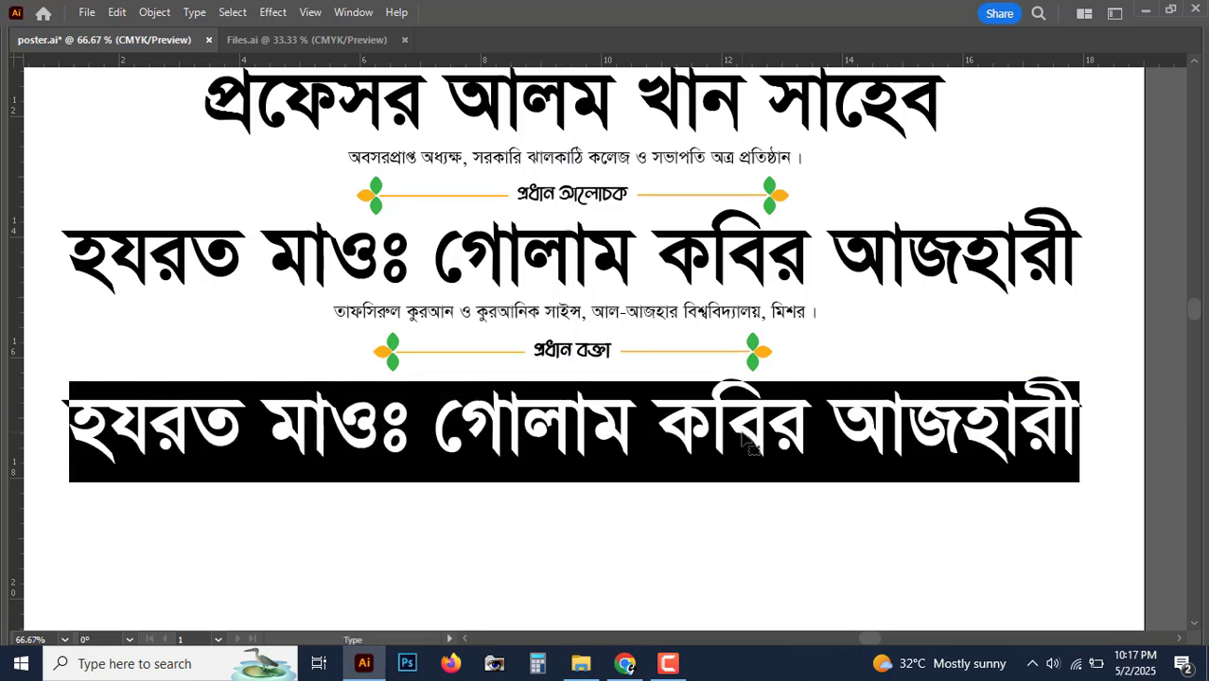
pyautogui.write('ক্বারী হয')
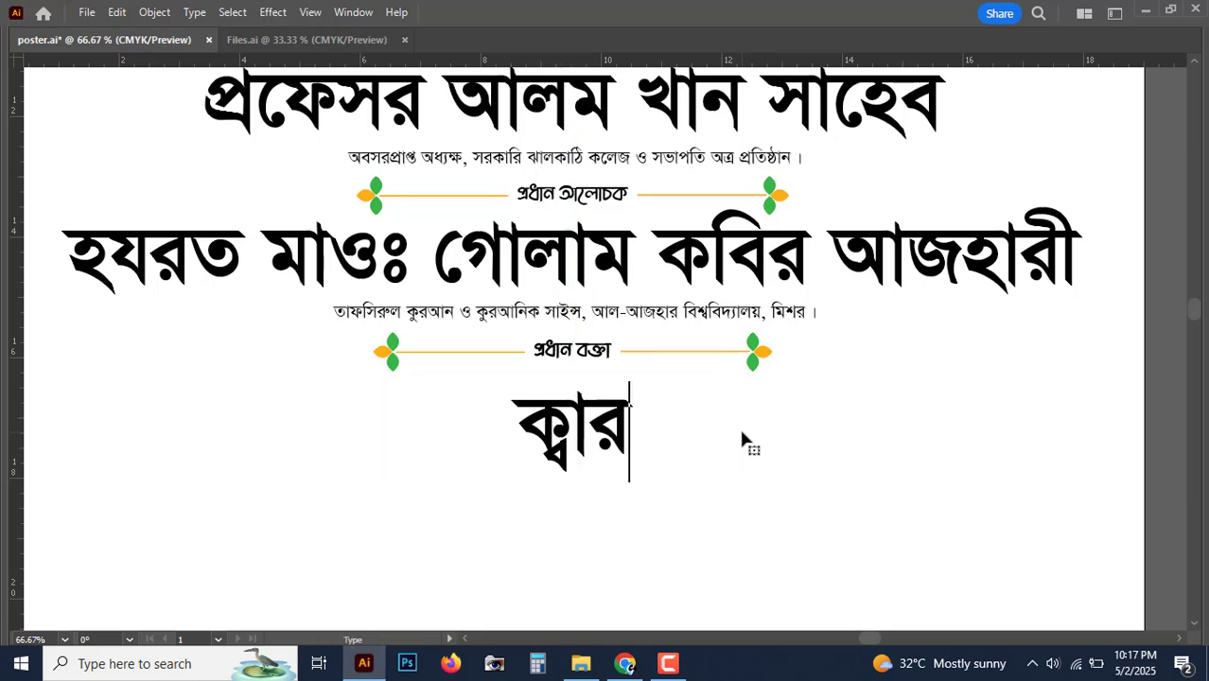
pyautogui.write('রত মাওঃ ')
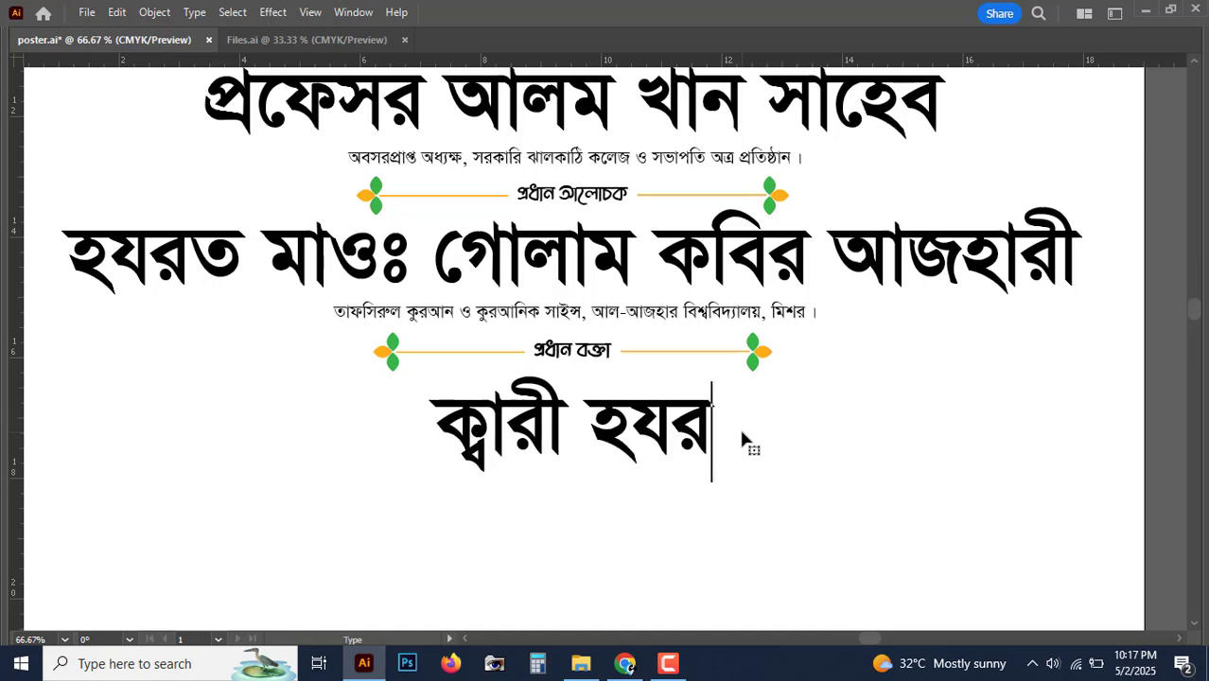
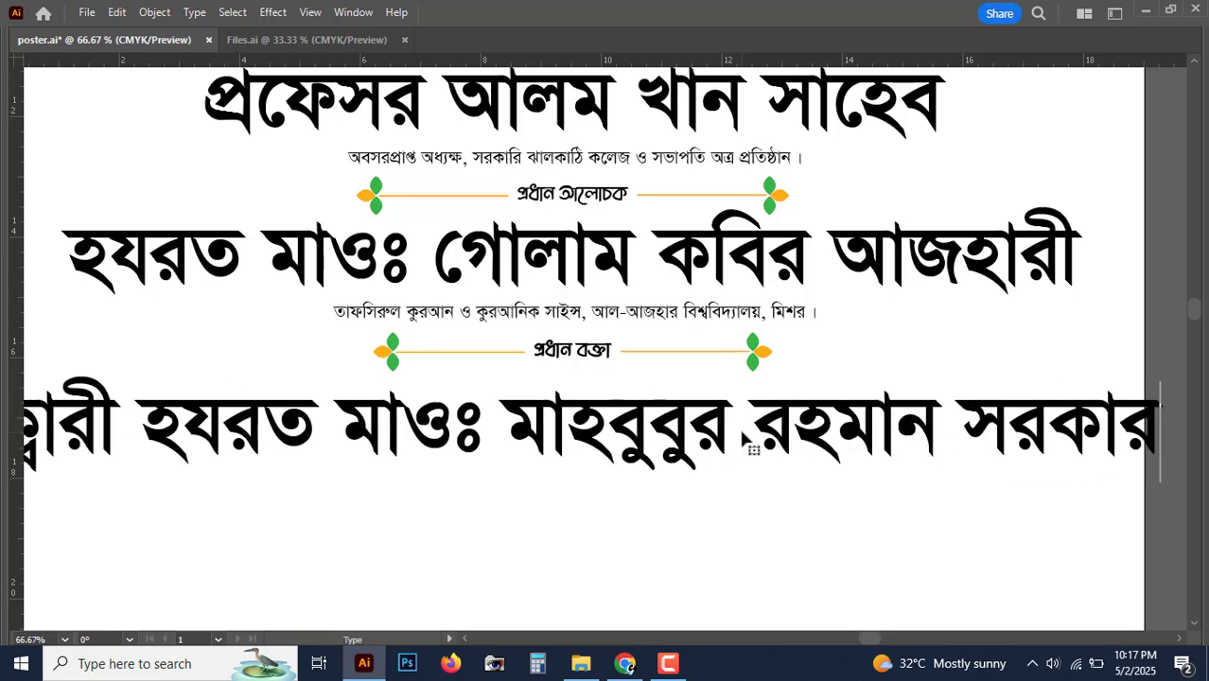
pyautogui.press('Escape')
# Step: Narrow the new name line so it fits within the page width
pyautogui.hotkey('ctrl', '-')
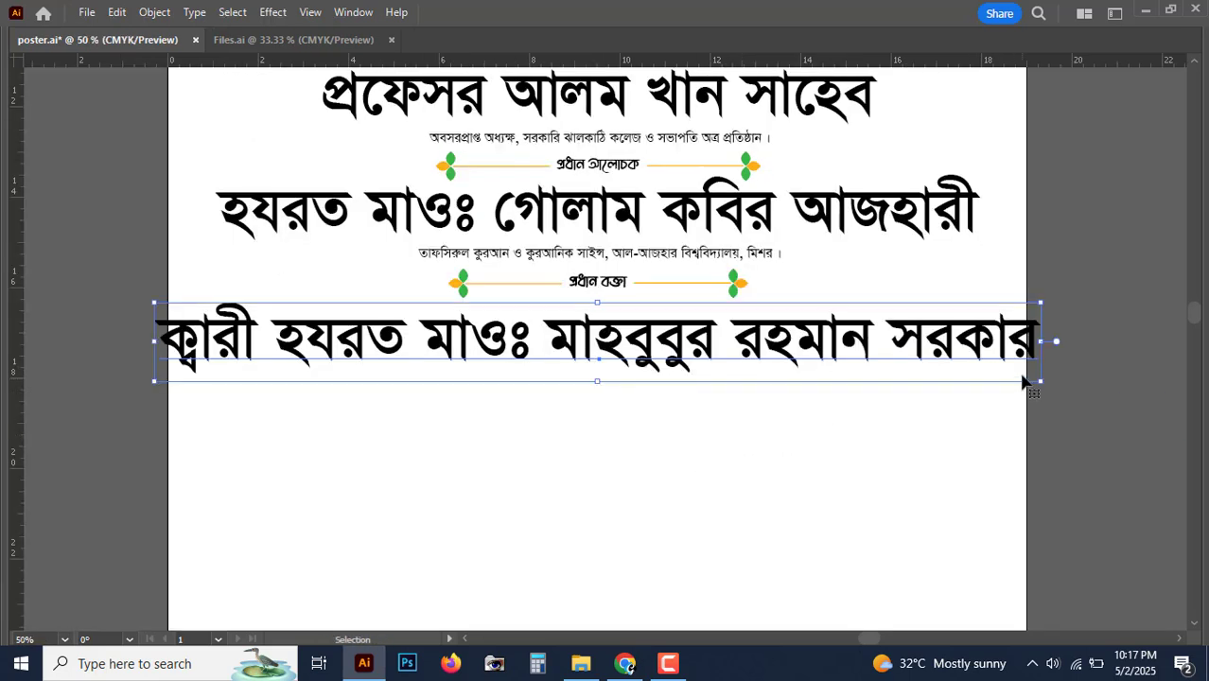
pyautogui.moveTo(1041, 341); pyautogui.dragTo(985, 336)
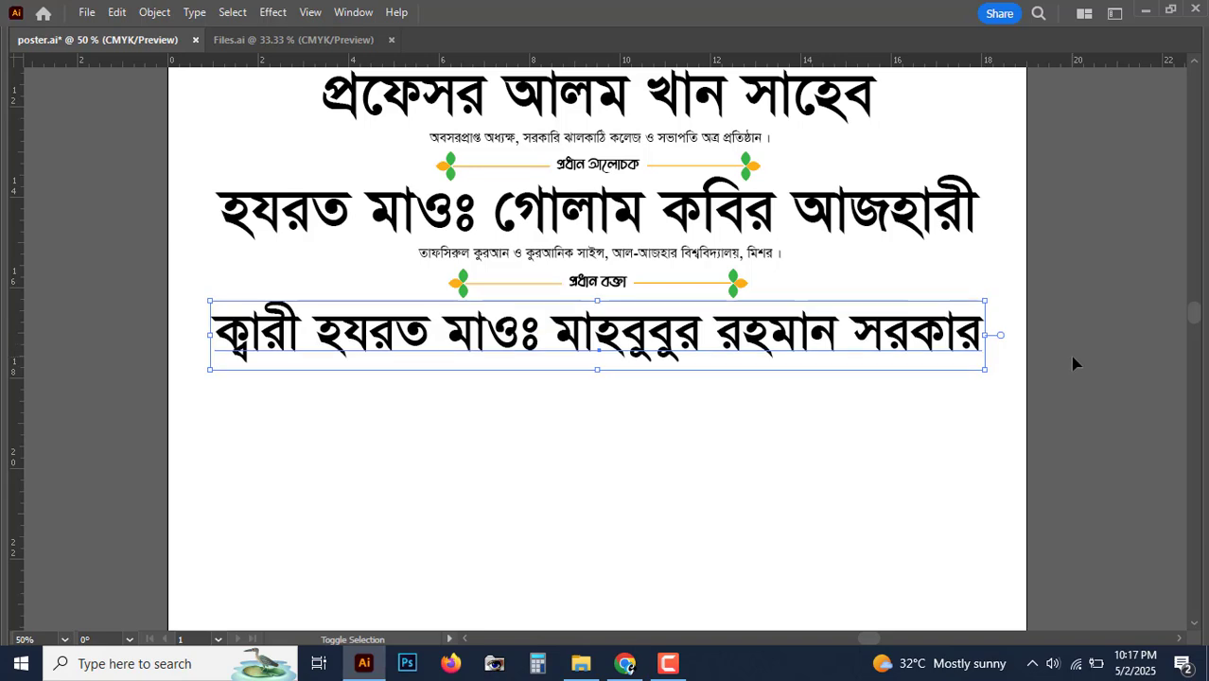
pyautogui.click(1085, 384)
pyautogui.hotkey('ctrl', '=')
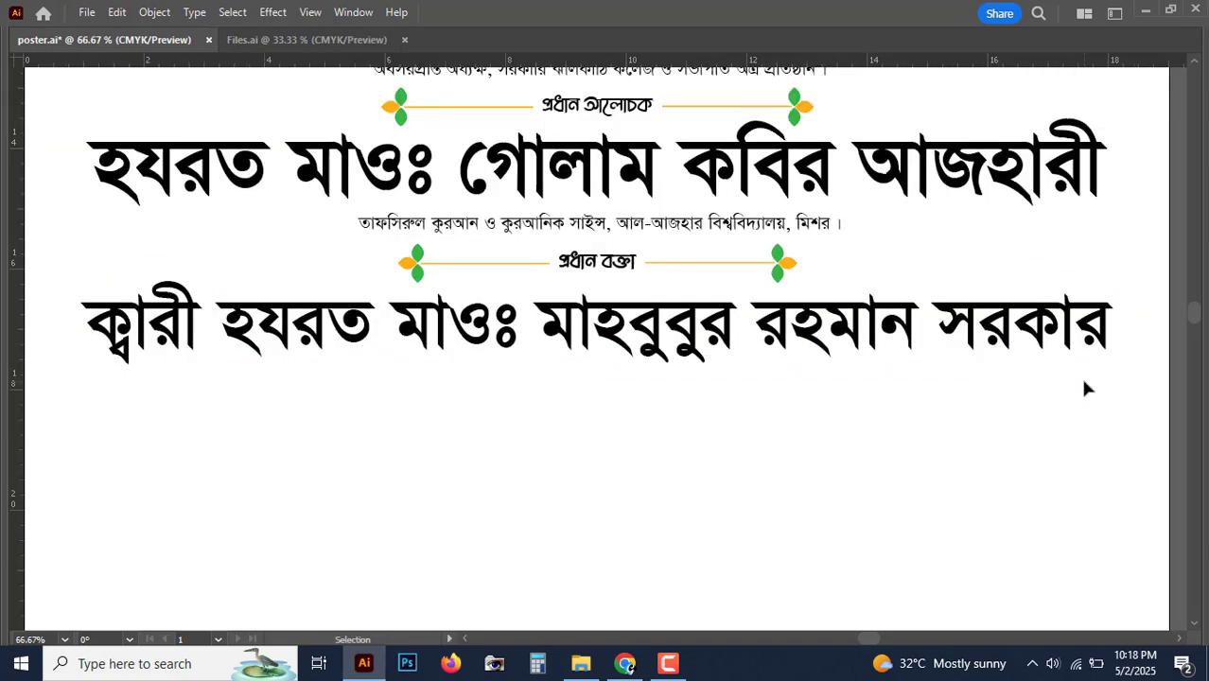
# Step: Copy the subtitle line below the name and retype it as 'খতিব, বায়তুল মামুর জামে মসজিদ, ঢাকা ।'
pyautogui.moveTo(1064, 375); pyautogui.dragTo(1047, 389)
pyautogui.hotkey('ctrl', '=')
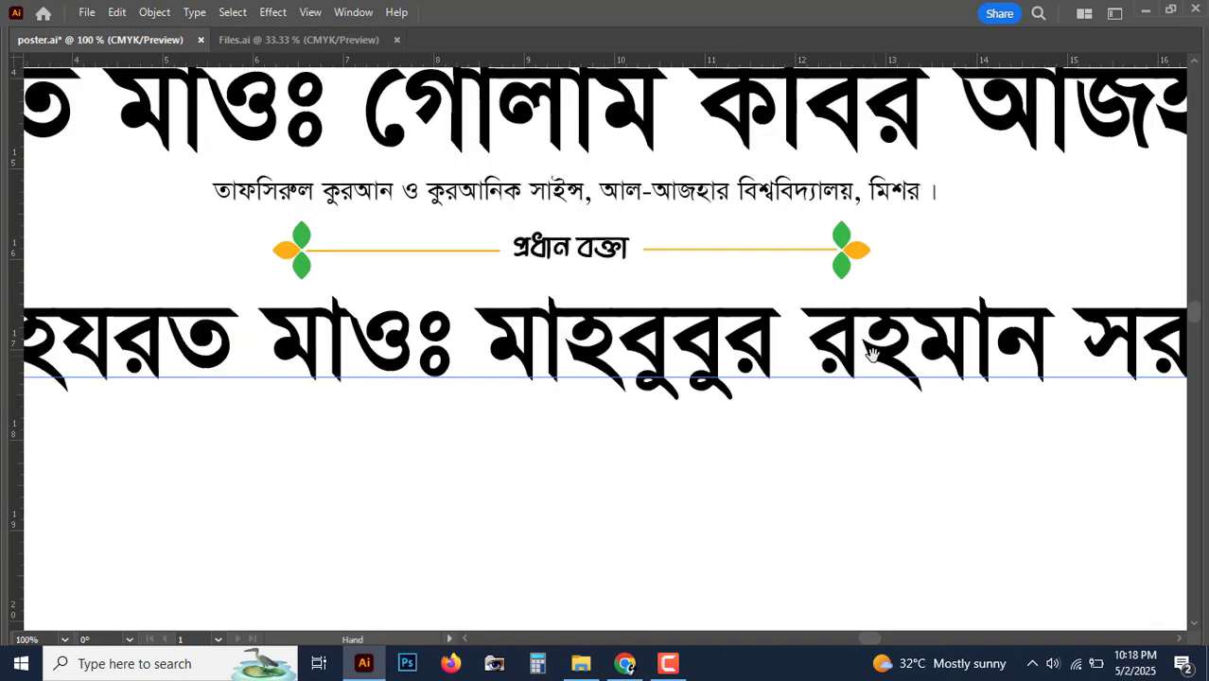
pyautogui.moveTo(871, 352); pyautogui.dragTo(845, 374)
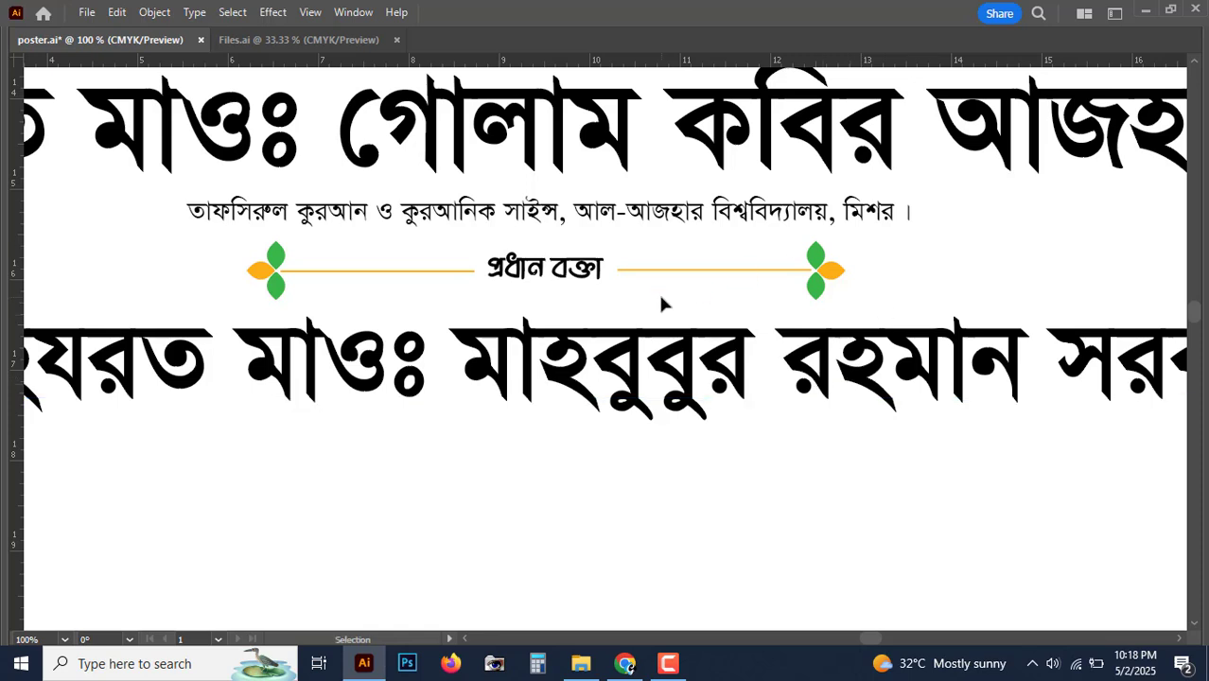
pyautogui.moveTo(679, 232); pyautogui.dragTo(636, 457)
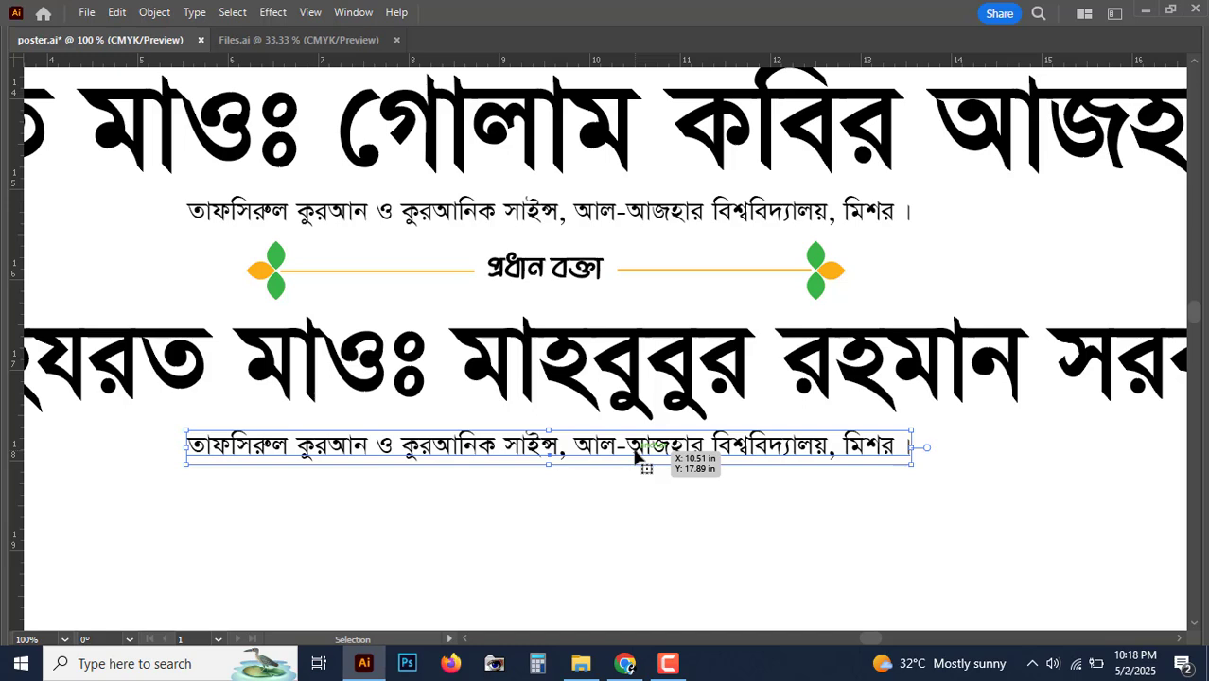
pyautogui.tripleClick(634, 448)
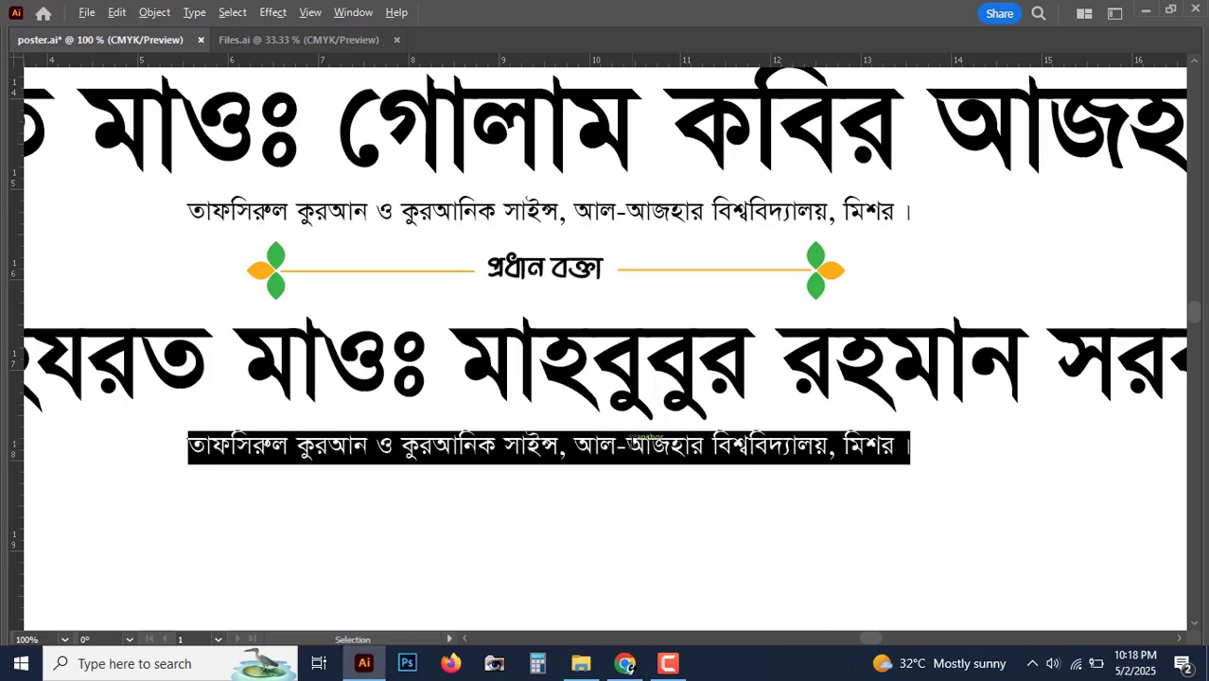
pyautogui.write('খবি')
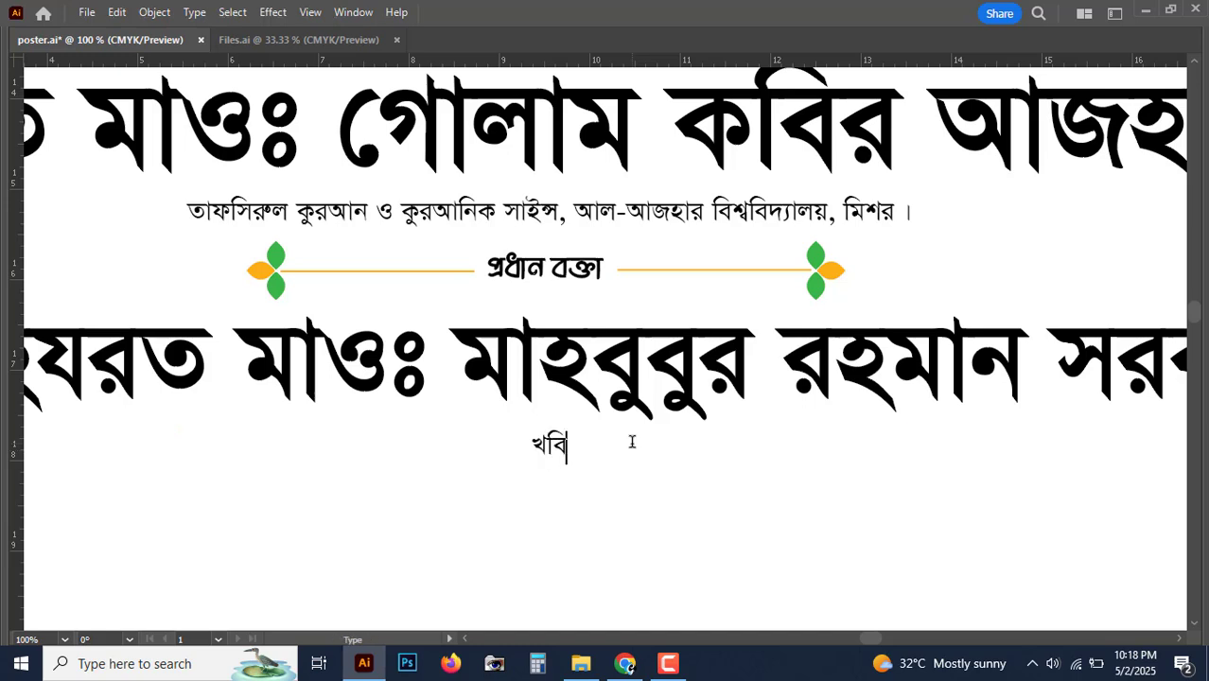
pyautogui.write('তিব, বায়তুল')
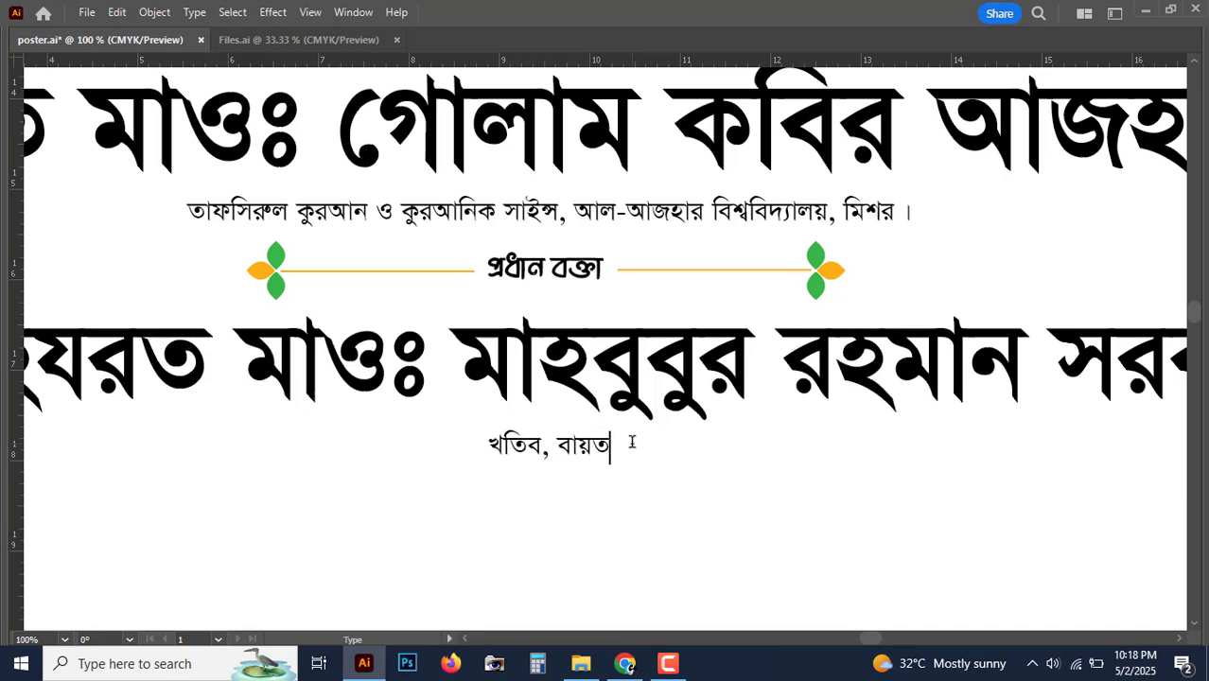
pyautogui.write(' মামু')
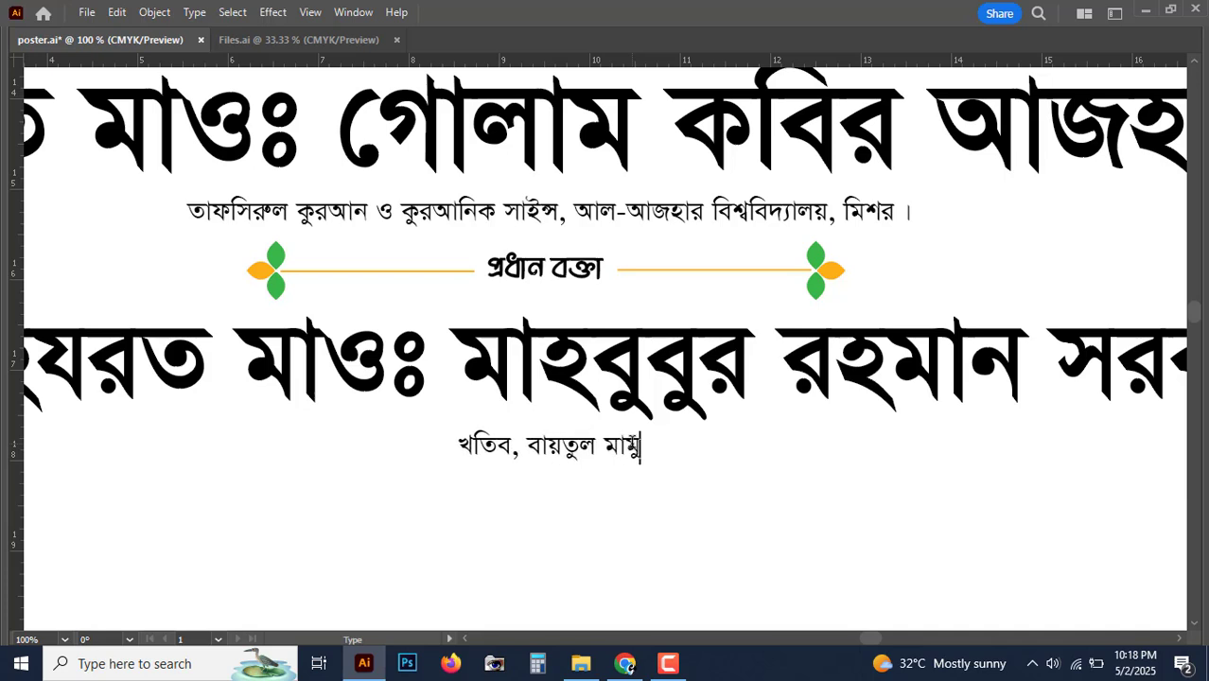
pyautogui.write('র্জামে মসজি')
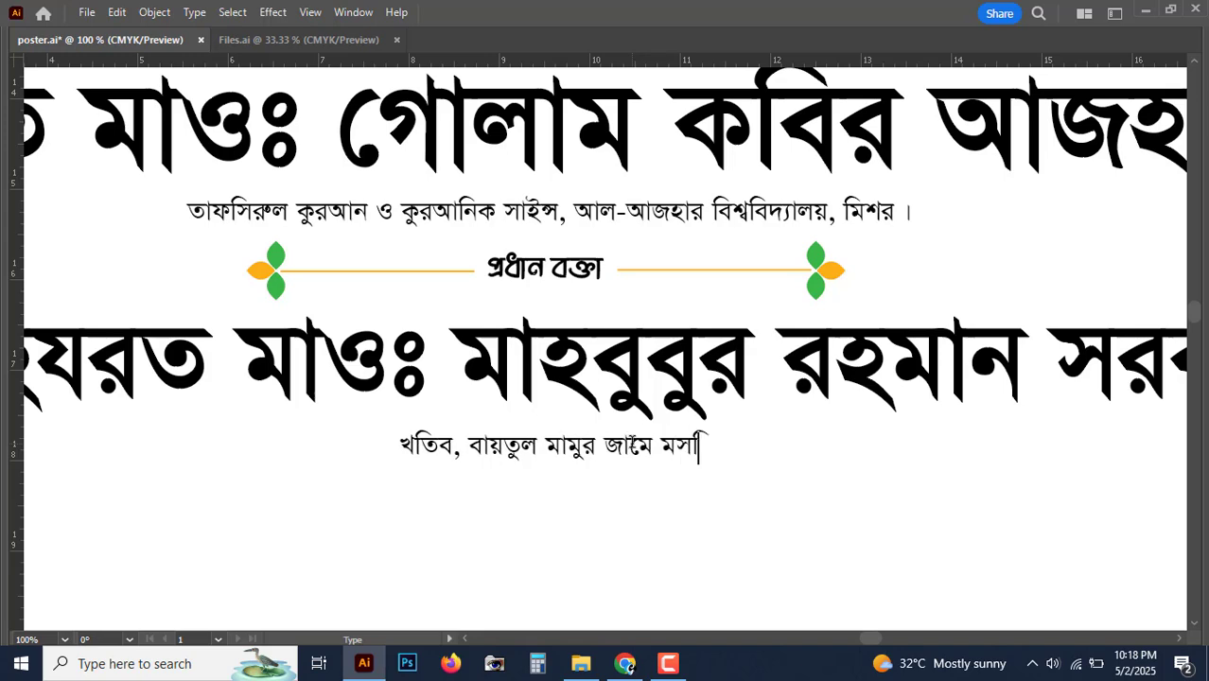
pyautogui.write('দ, ঢাকা ।')
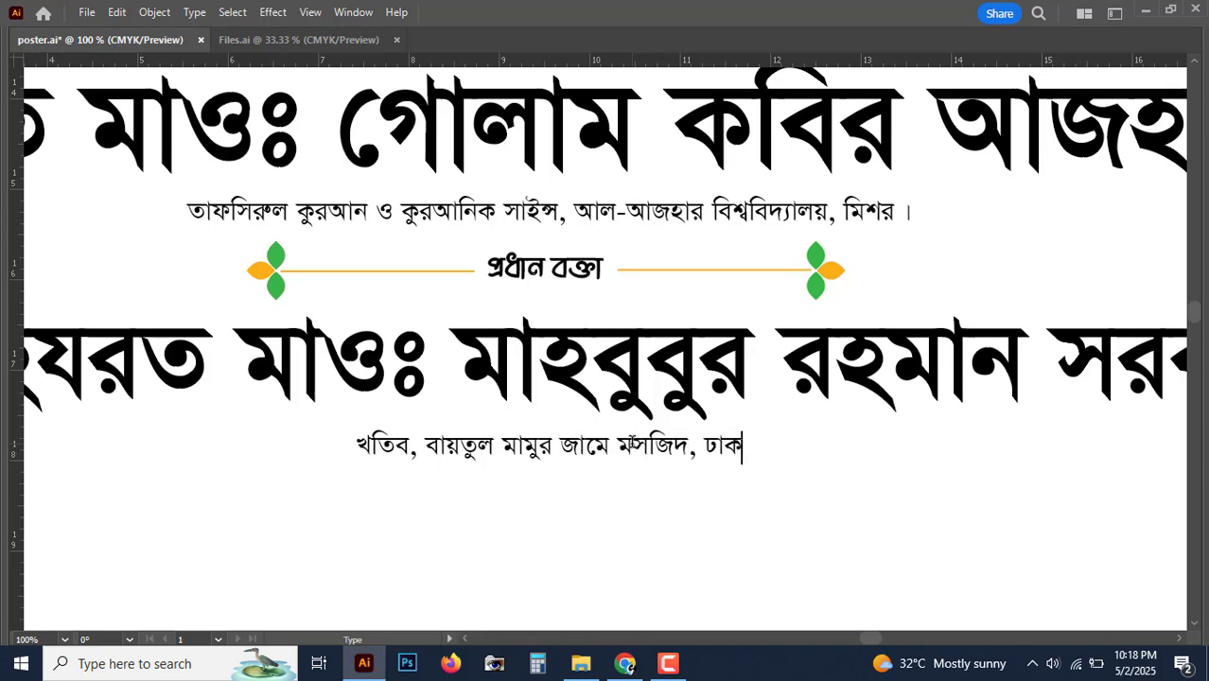
pyautogui.press('Escape')
# Step: Check the new name and designation lines against the whole poster
pyautogui.hotkey('ctrl', '-')
pyautogui.hotkey('ctrl', '-')
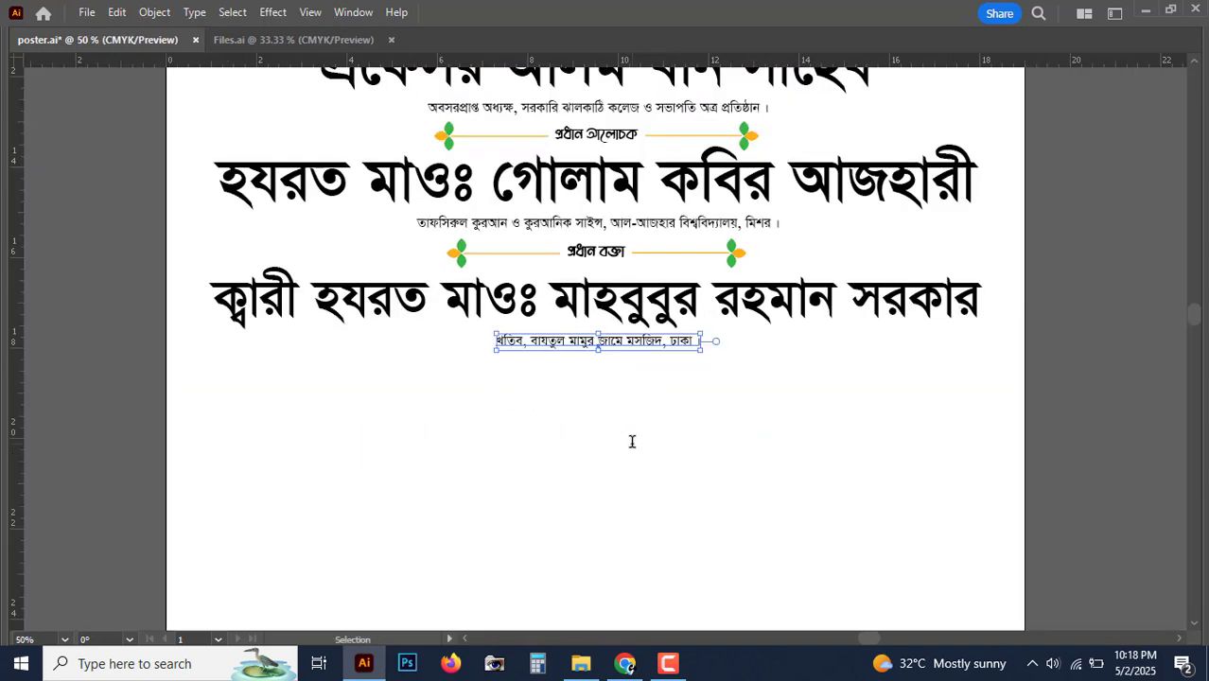
pyautogui.click(712, 322)
pyautogui.click(662, 343)
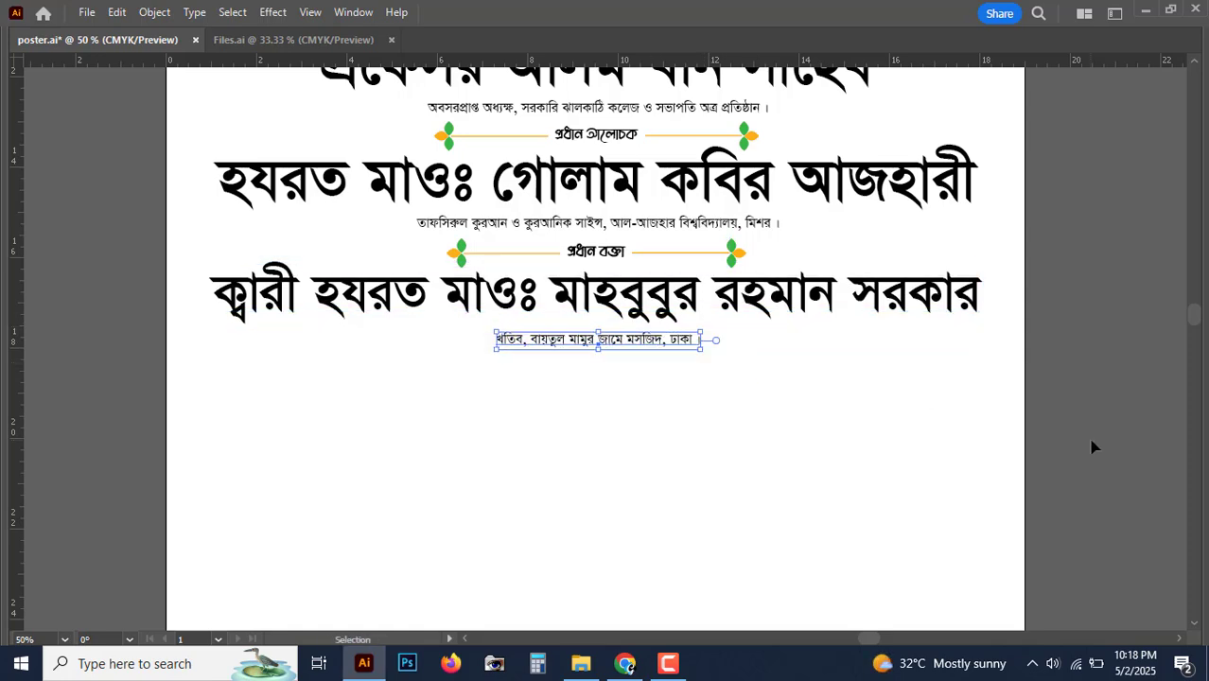
pyautogui.click(1090, 441)
pyautogui.hotkey('ctrl', '-')
pyautogui.hotkey('ctrl', '-')
pyautogui.hotkey('ctrl', '-')
pyautogui.hotkey('ctrl', '+')
pyautogui.hotkey('ctrl', '+')
pyautogui.hotkey('ctrl', '+')
pyautogui.hotkey('ctrl', '+')
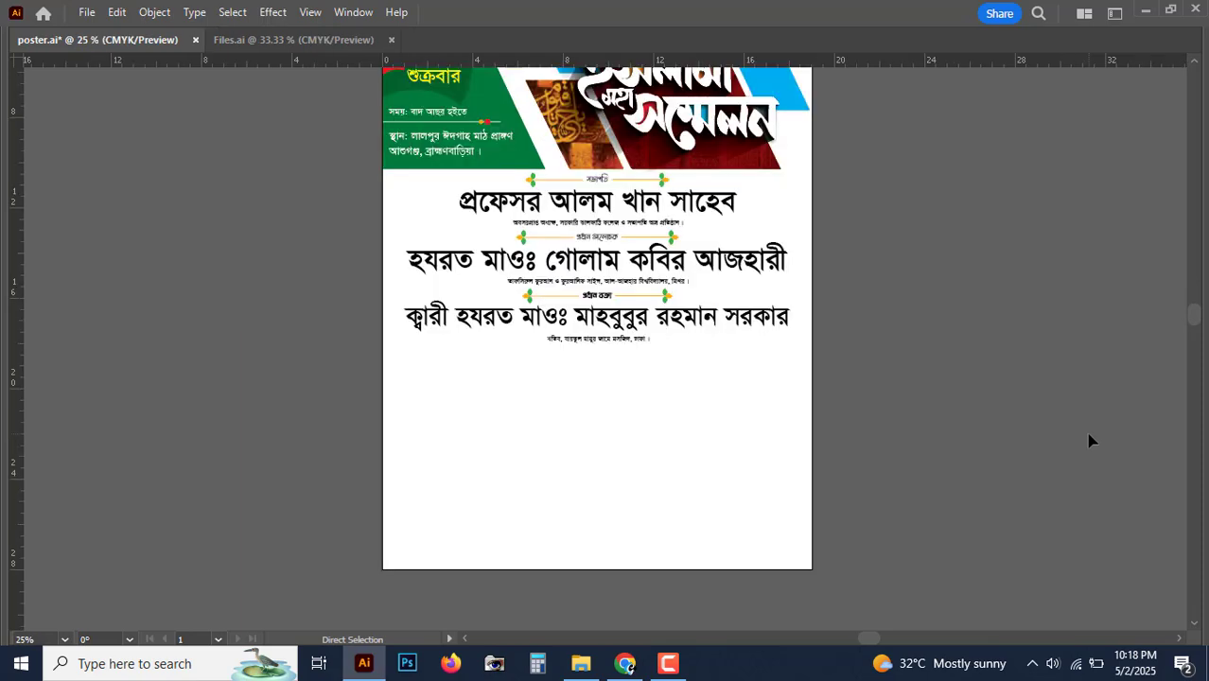
pyautogui.hotkey('ctrl', '-')
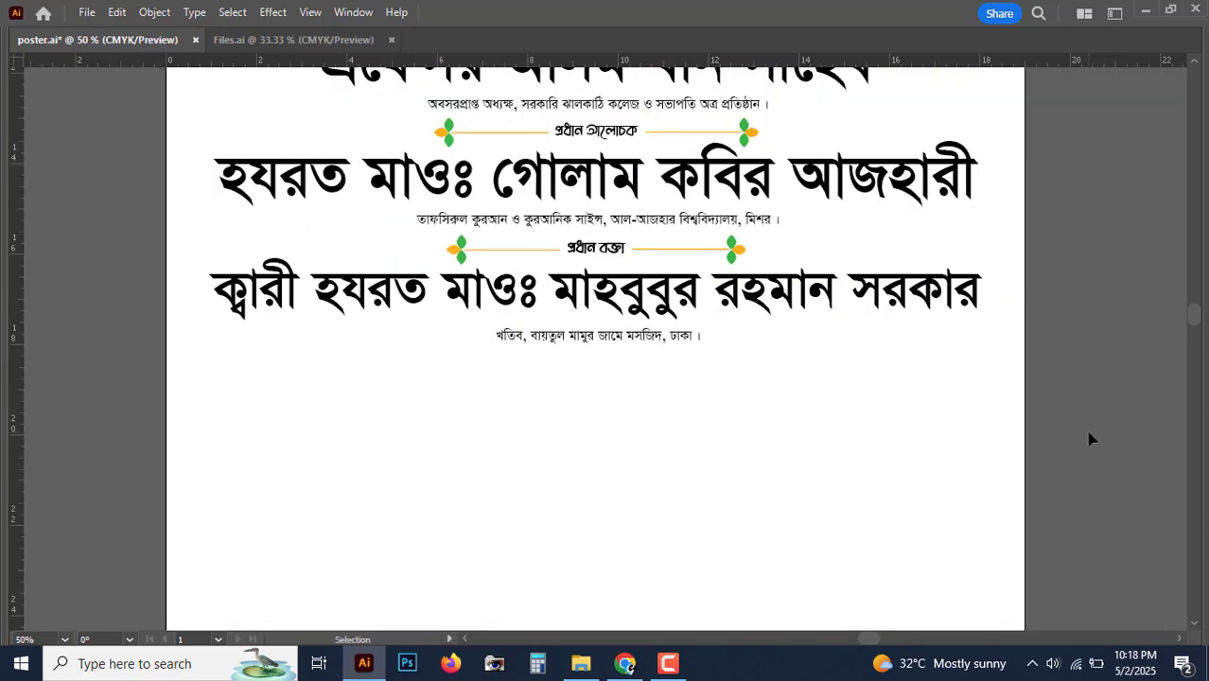
# Step: Copy the ornamented প্রধান বক্তা label below the designation and change it to 'বিশেষ বক্তা'
pyautogui.hotkey('ctrl', '+')
pyautogui.scroll(1, 785, 417)
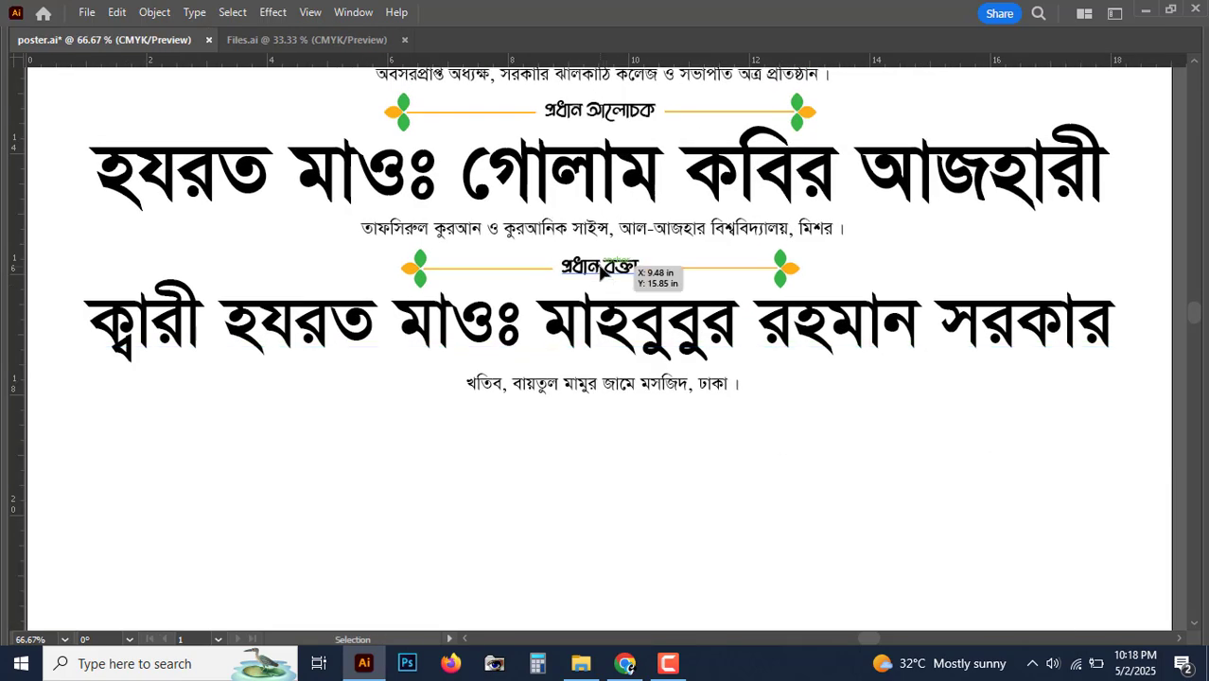
pyautogui.click(602, 271)
pyautogui.keyDown('shift'); pyautogui.click(791, 270); pyautogui.keyUp('shift')
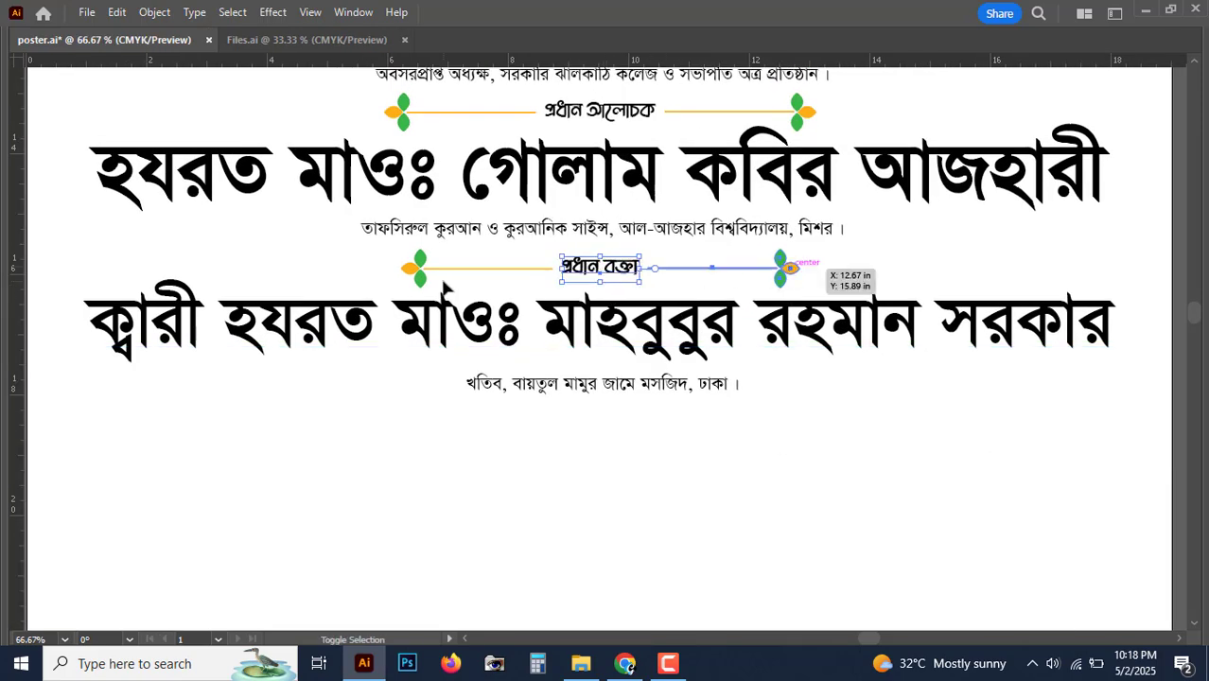
pyautogui.keyDown('shift'); pyautogui.click(416, 275); pyautogui.keyUp('shift')
pyautogui.moveTo(617, 427); pyautogui.dragTo(621, 426)
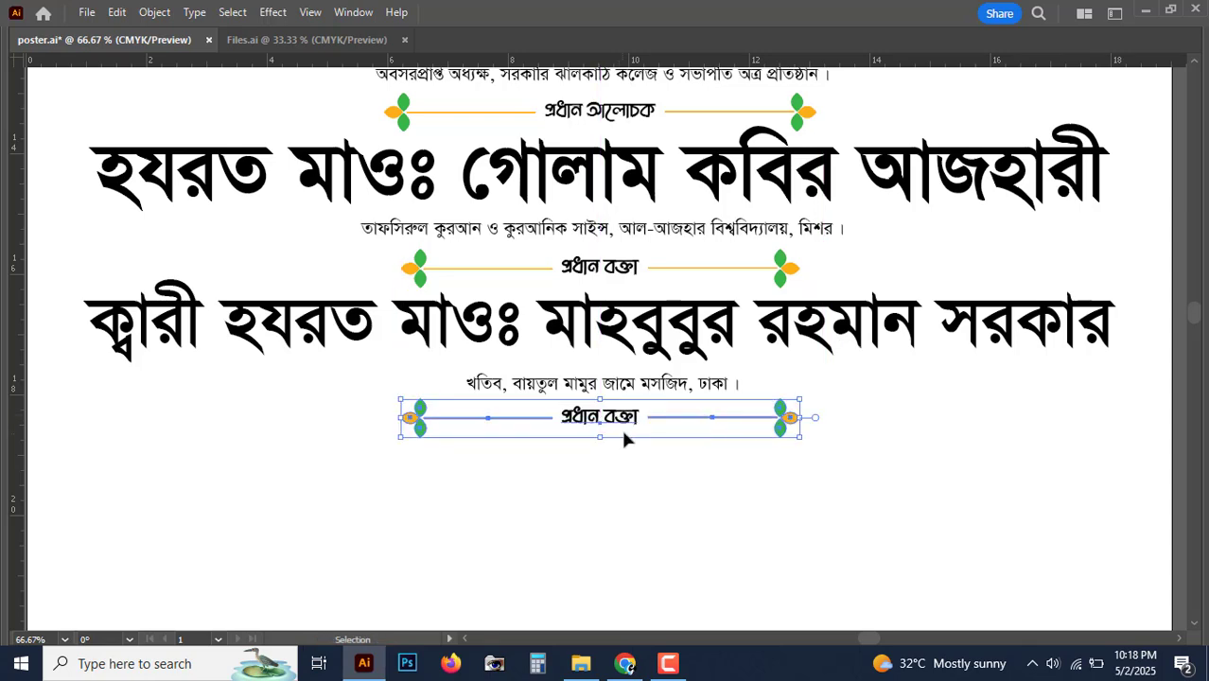
pyautogui.hotkey('ctrl', '1')
pyautogui.moveTo(608, 473); pyautogui.dragTo(498, 428)
pyautogui.doubleClick(590, 423)
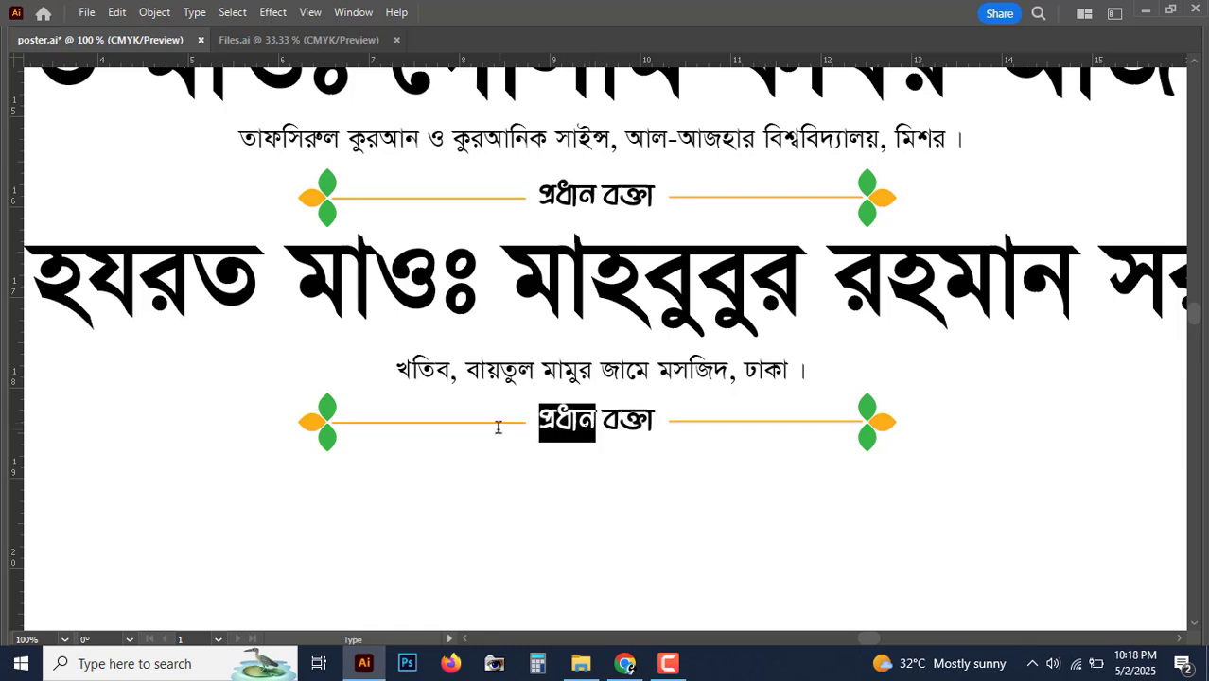
pyautogui.write('বিশেষ')
pyautogui.press('Escape')
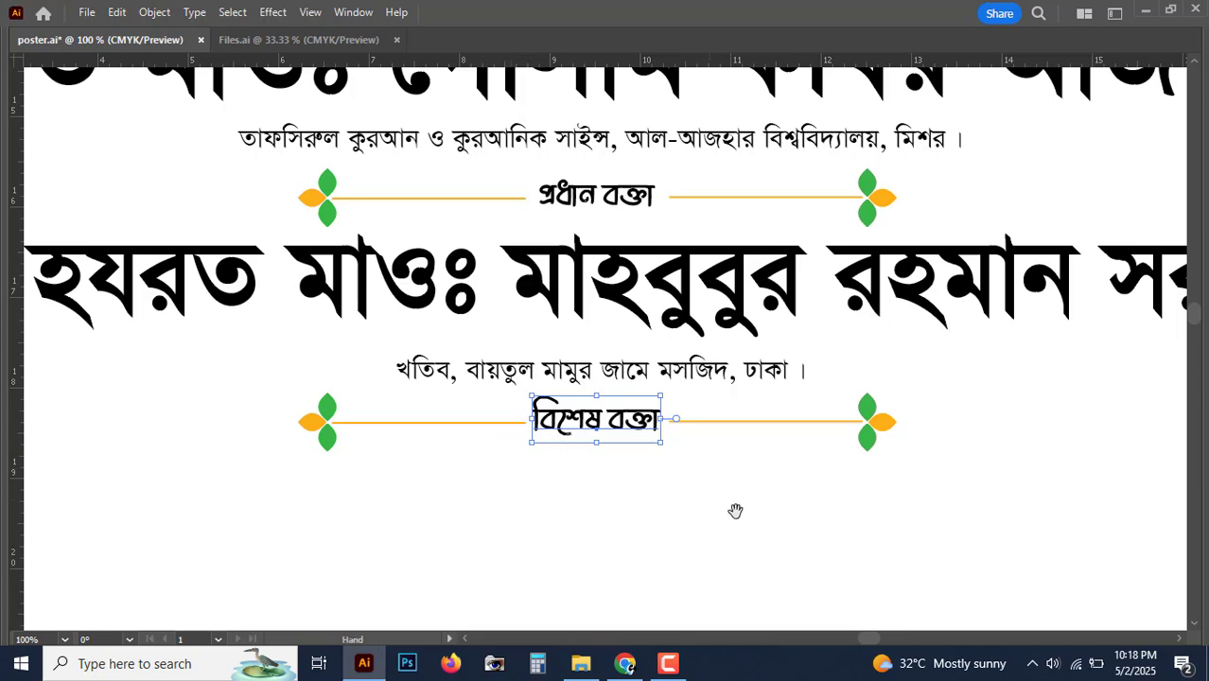
# Step: Copy the large name line below the new বিশেষ বক্তা label
pyautogui.scroll(-2, 735, 505)
pyautogui.moveTo(839, 274); pyautogui.dragTo(880, 448)
pyautogui.hotkey('ctrl', '-')
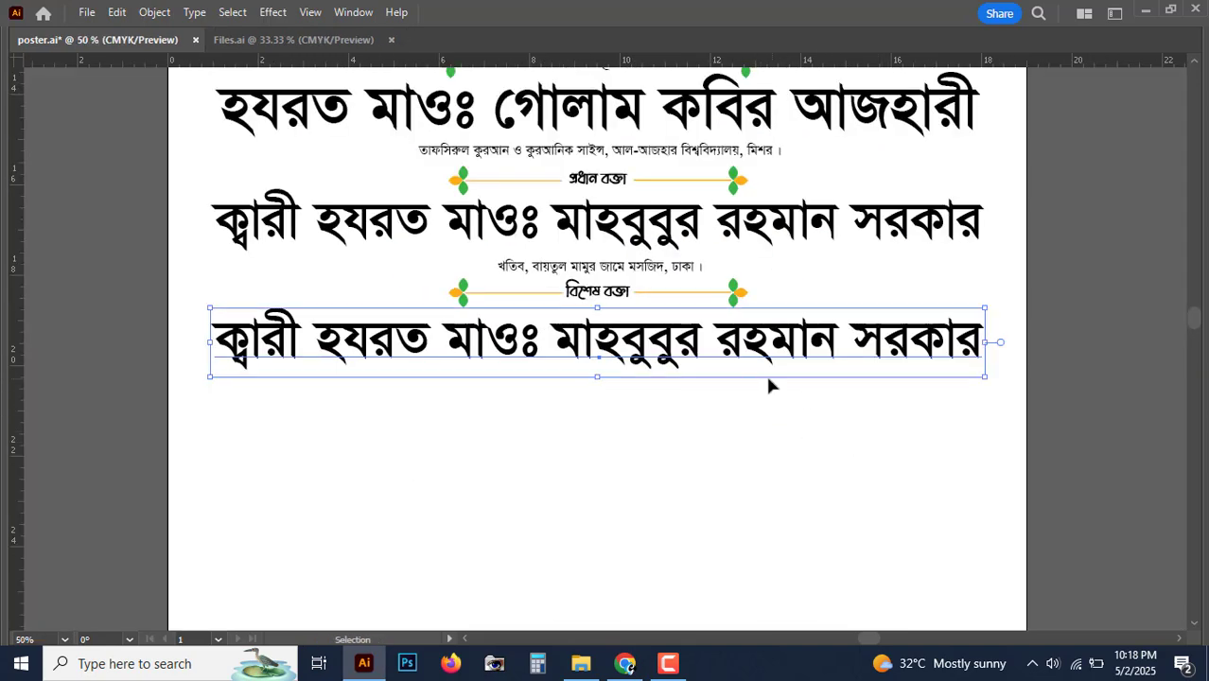
# Step: Retype the copied name line with the special speaker's full name
pyautogui.tripleClick(728, 355)
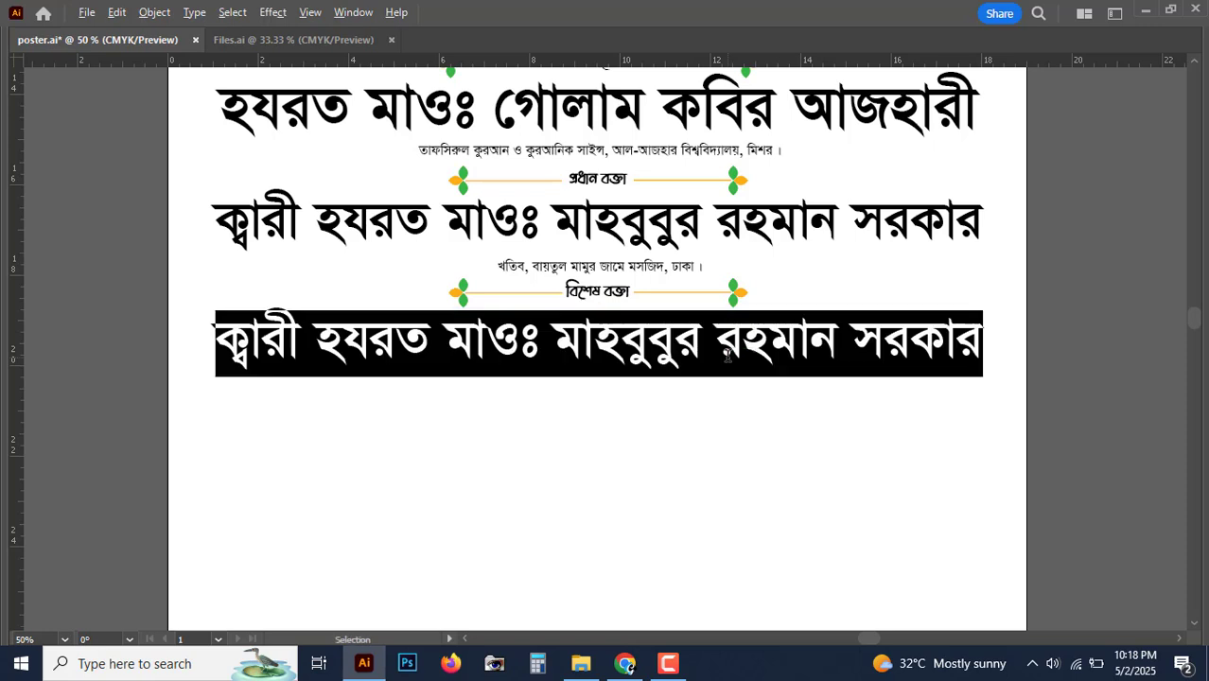
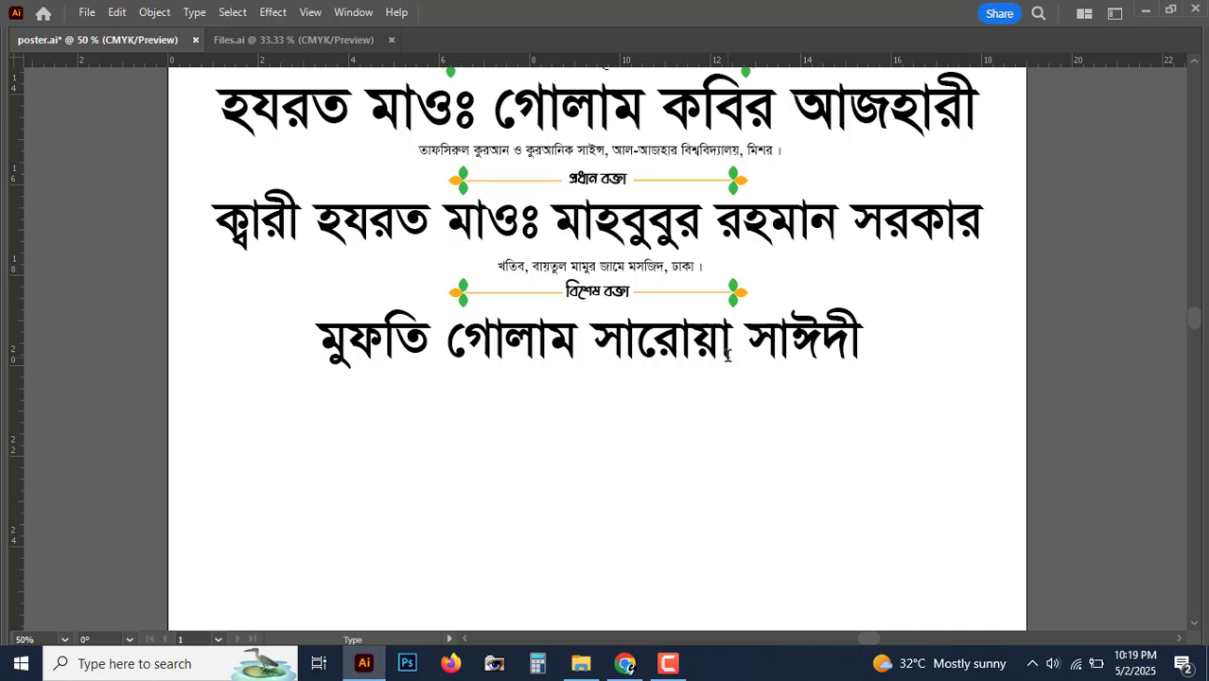
pyautogui.write('সাহেব')
pyautogui.press('Escape')
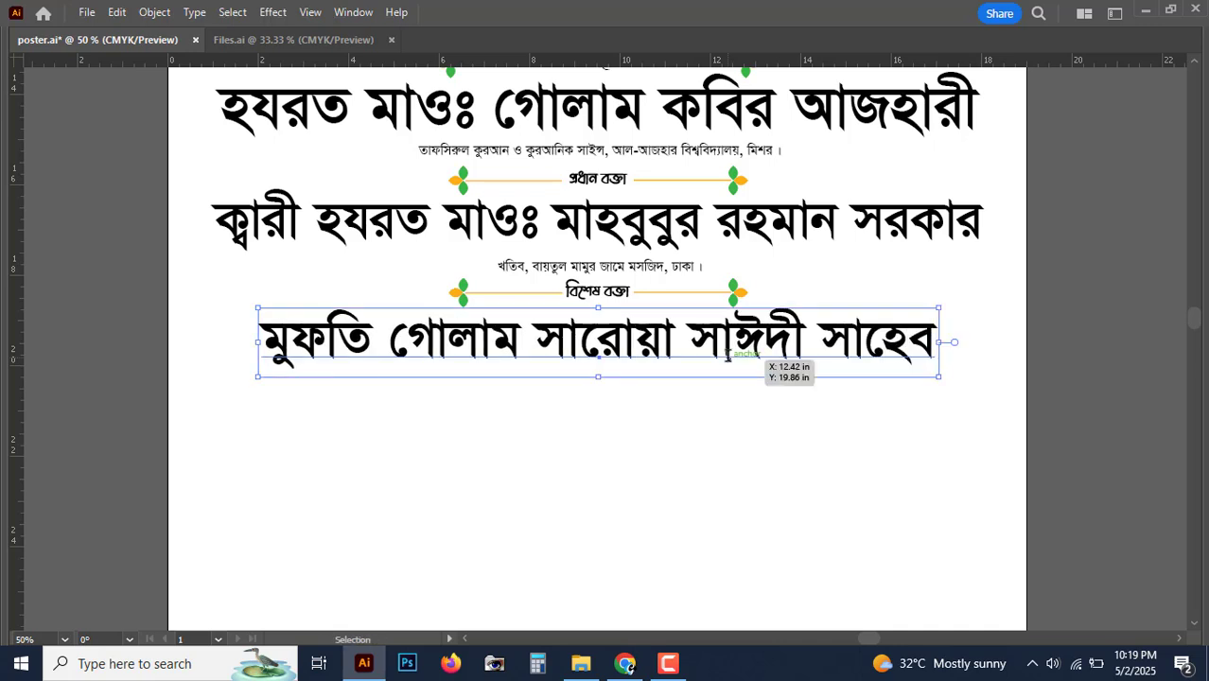
# Step: Duplicate the small designation line straight down beneath the new name
pyautogui.press('a')
pyautogui.scroll(-1, 720, 341)
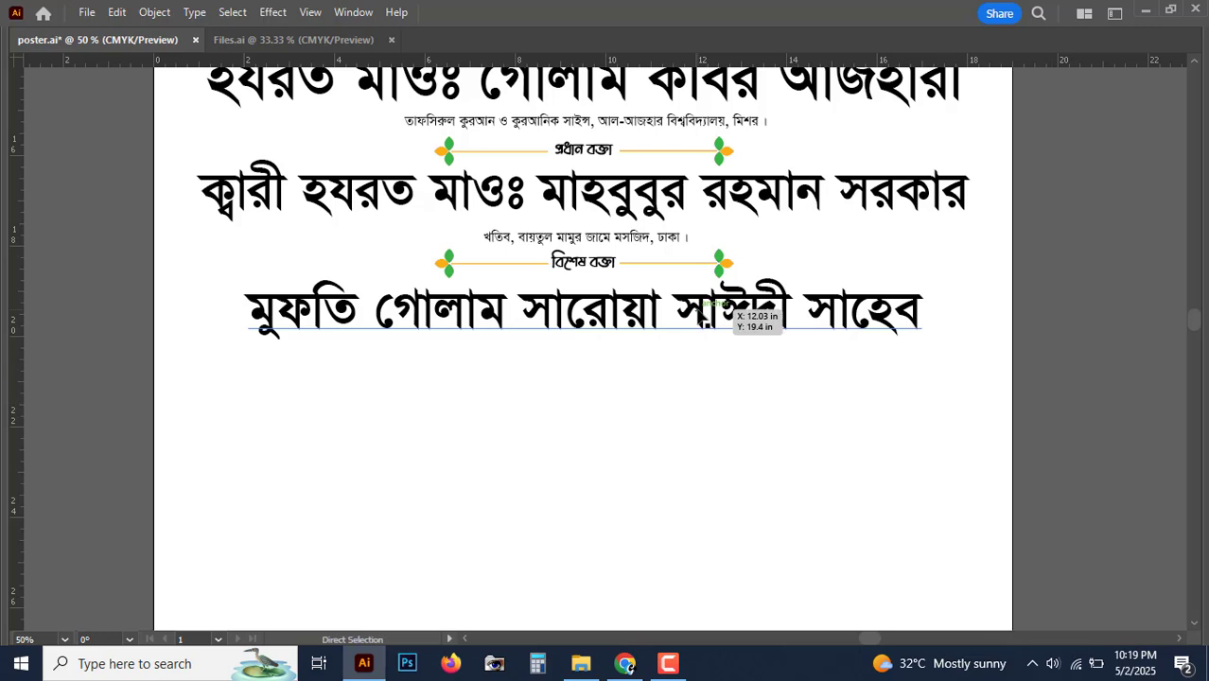
pyautogui.hotkey('ctrl', '=')
pyautogui.moveTo(606, 203); pyautogui.dragTo(606, 357)
# Step: Retype the copied line as 'অধ্যয়নরত, মিশর আল-আজহার বিশ্ববিদ্যালয় ।'
pyautogui.hotkey('ctrl', '=')
pyautogui.press('v')
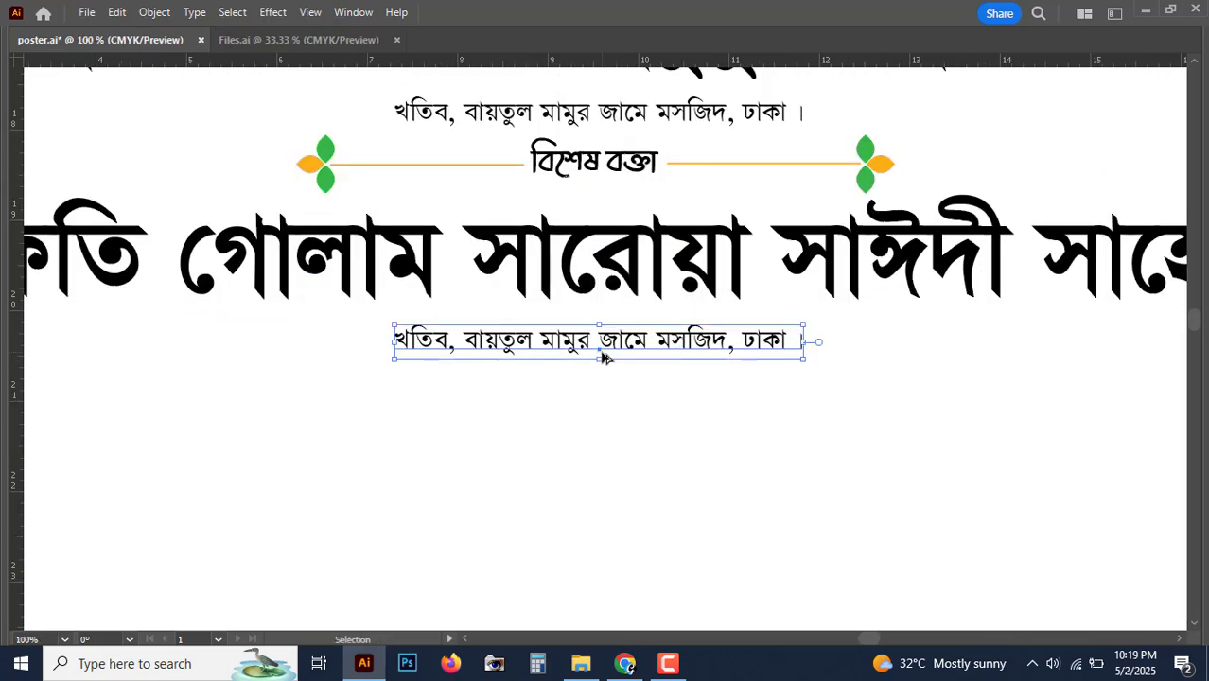
pyautogui.hotkey('ctrl', '=')
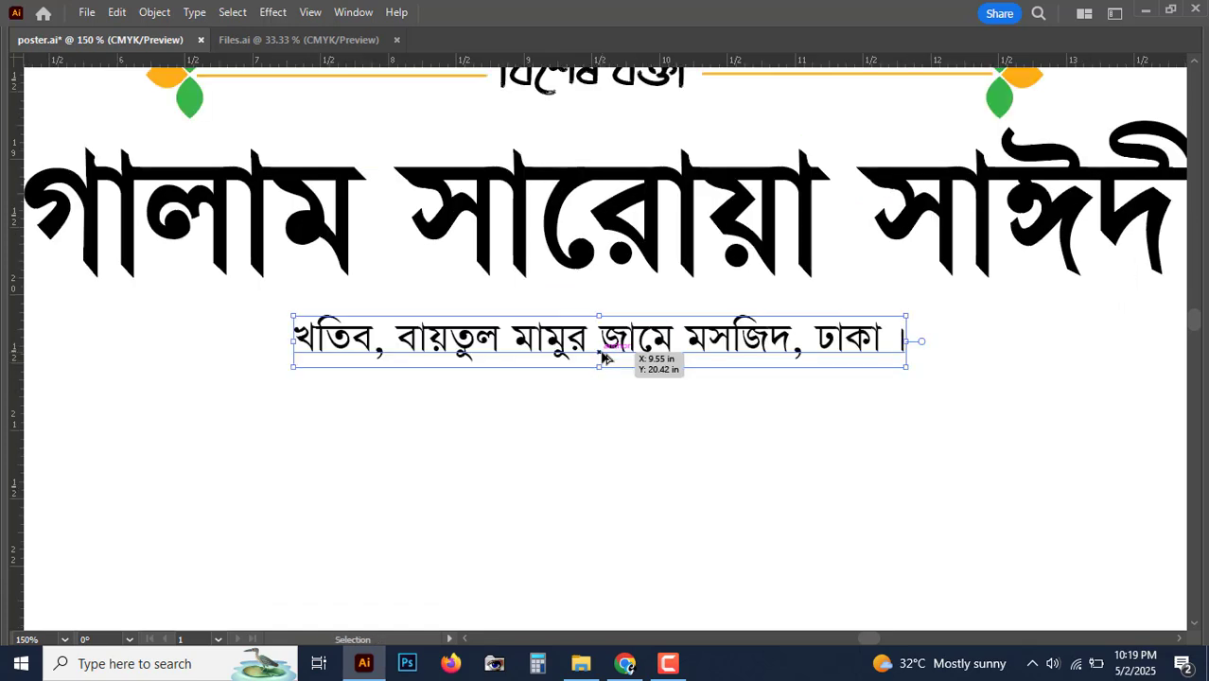
pyautogui.tripleClick(605, 355)
pyautogui.write('অ')
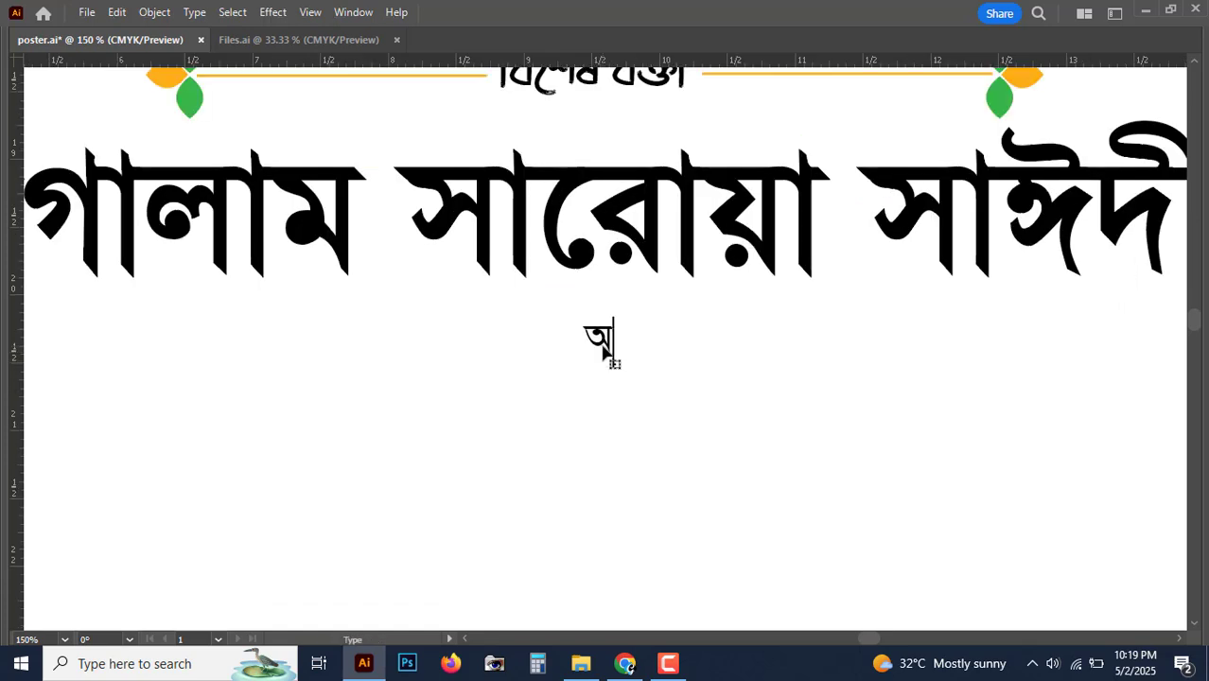
pyautogui.write('ধ্যয়ন')
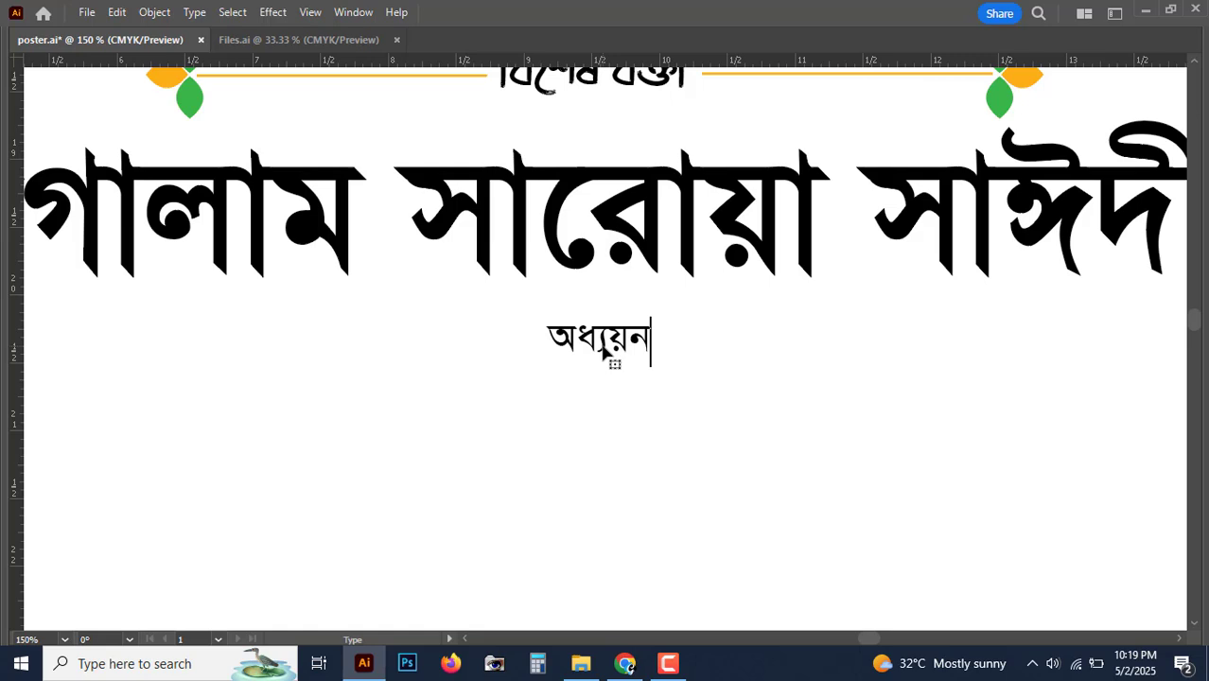
pyautogui.write('রত')
pyautogui.write(', মিশ')
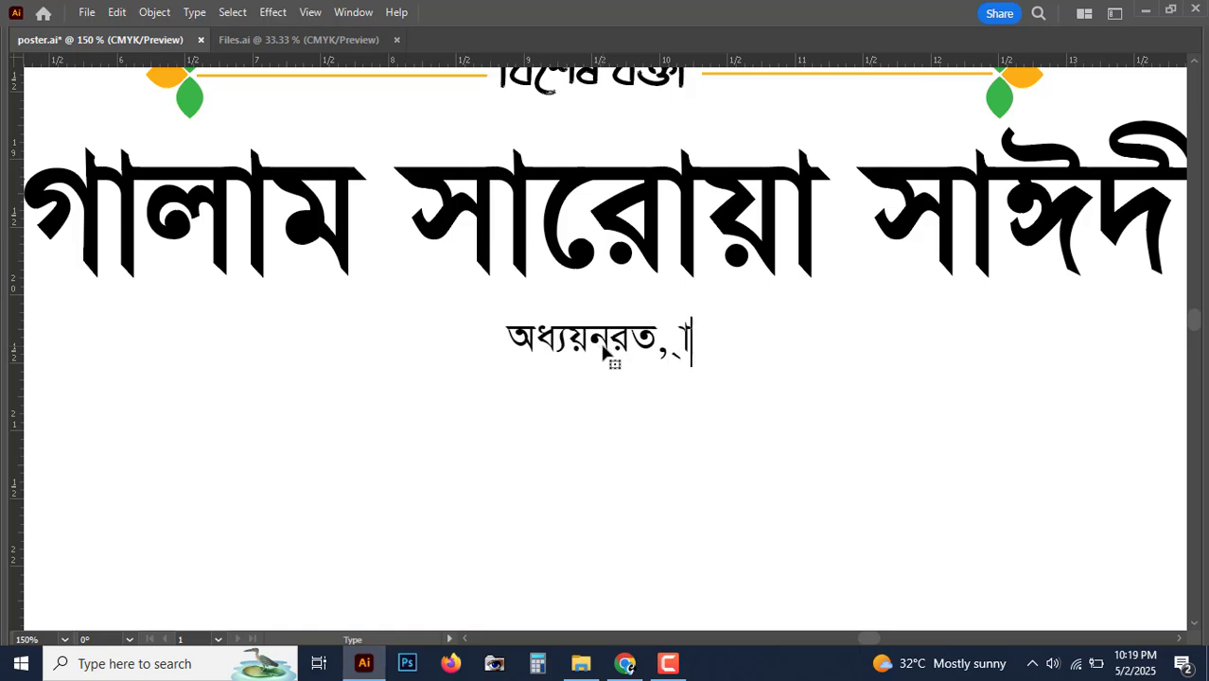
pyautogui.write('র আ')
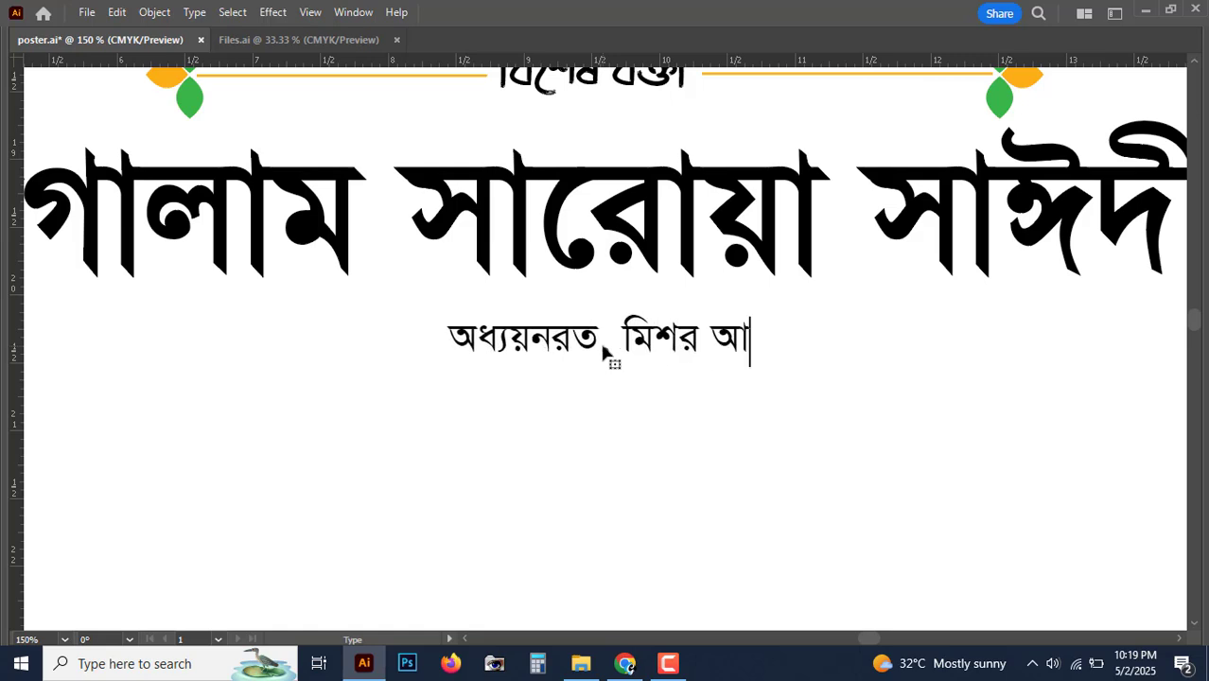
pyautogui.write('ল-আজহার বিশ্ববিদ্যঅল')
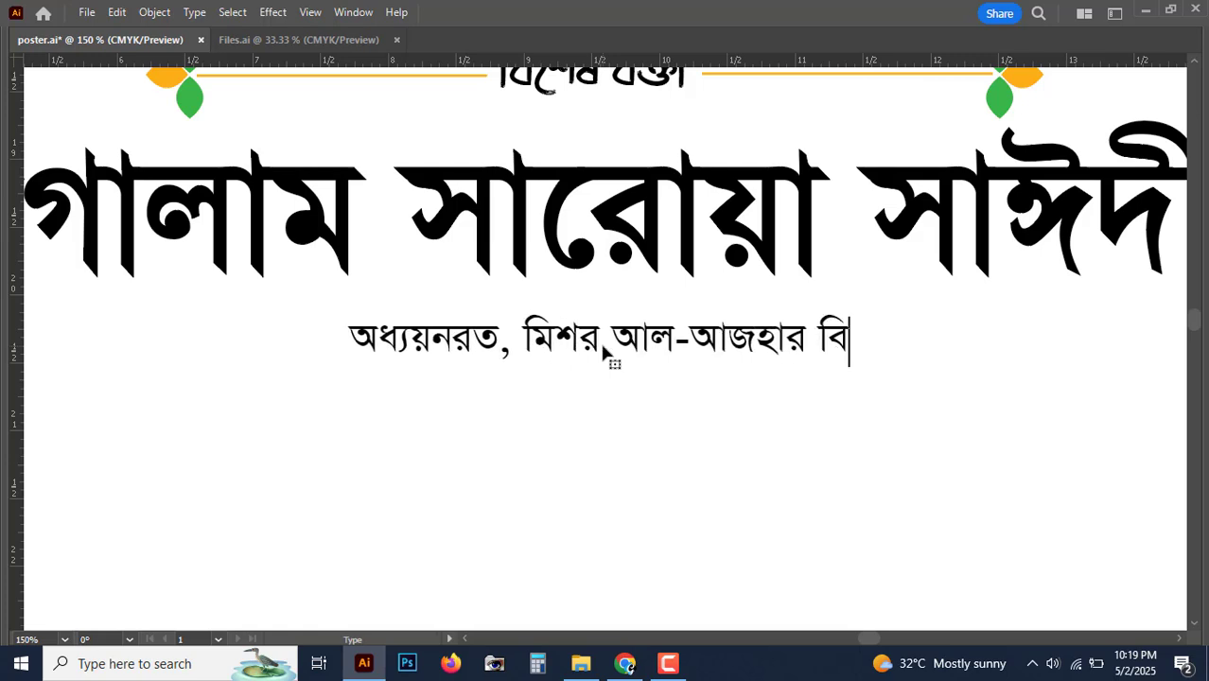
pyautogui.press('BackSpace')
pyautogui.press('BackSpace')
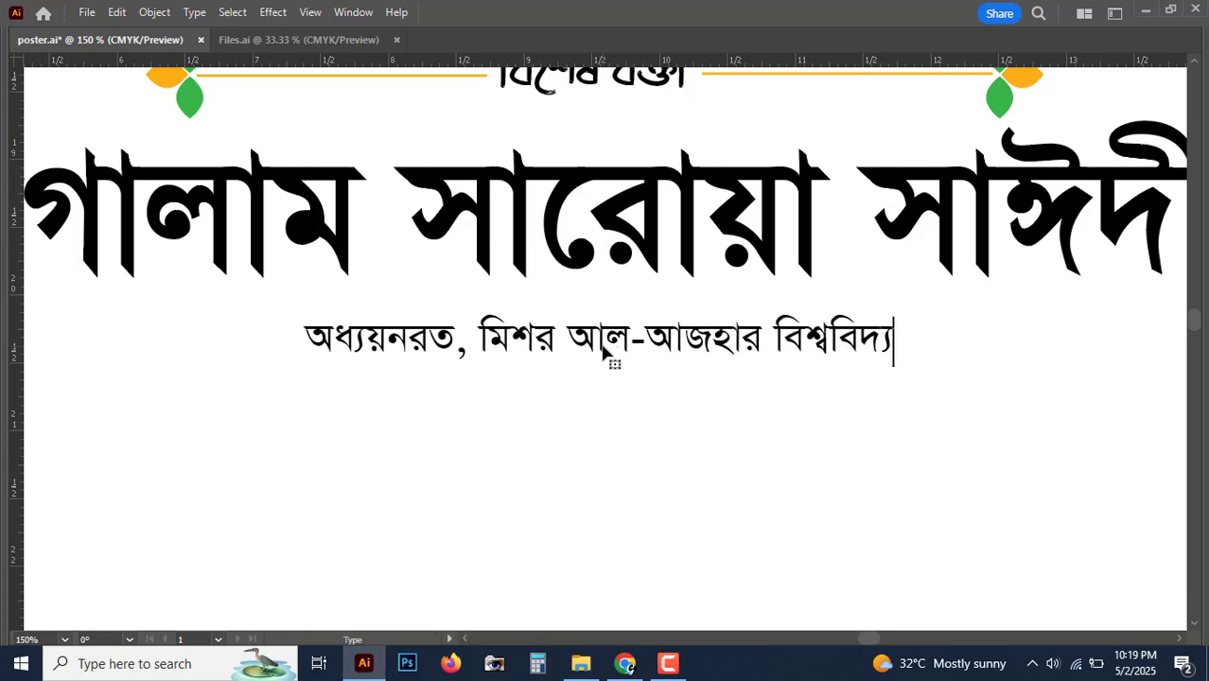
pyautogui.write('ালয় ।')
pyautogui.press('Escape')
pyautogui.press('v')
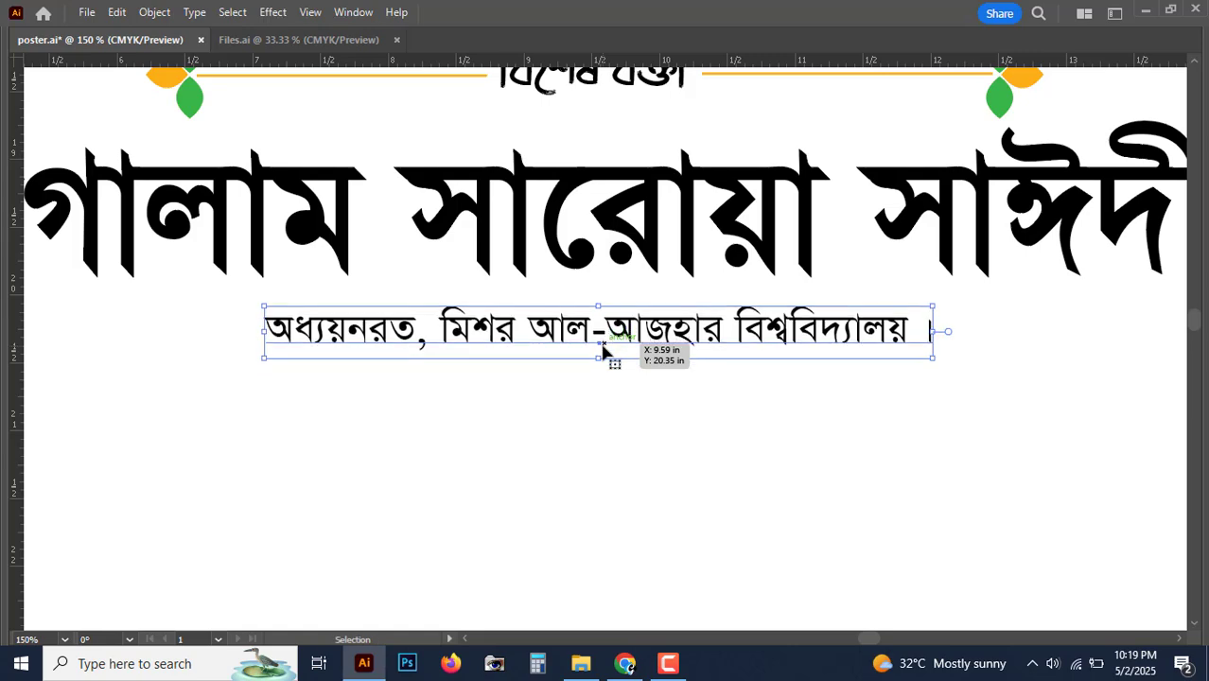
pyautogui.hotkey('ctrl', '-')
pyautogui.hotkey('ctrl', '-')
pyautogui.hotkey('ctrl', '-')
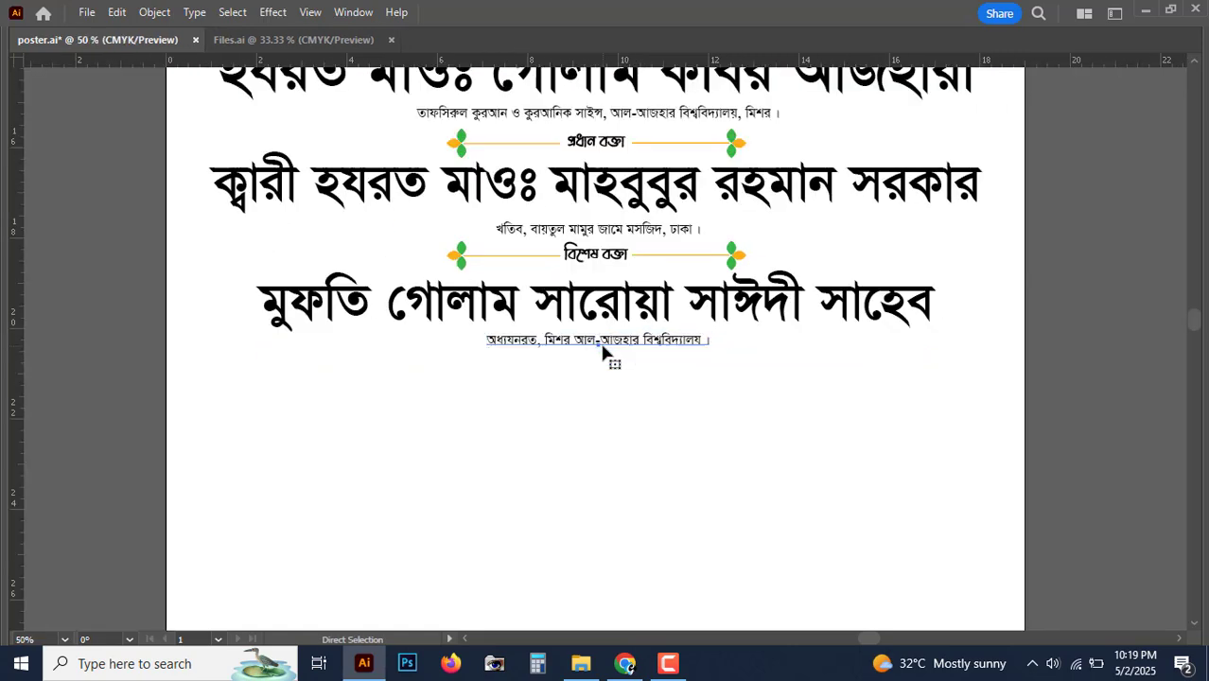
pyautogui.hotkey('ctrl', '+')
# Step: Copy the big name heading down and retype it with the new guest's full name
pyautogui.moveTo(642, 292); pyautogui.dragTo(642, 402)
pyautogui.doubleClick(522, 409)
pyautogui.hotkey('ctrl', 'a')
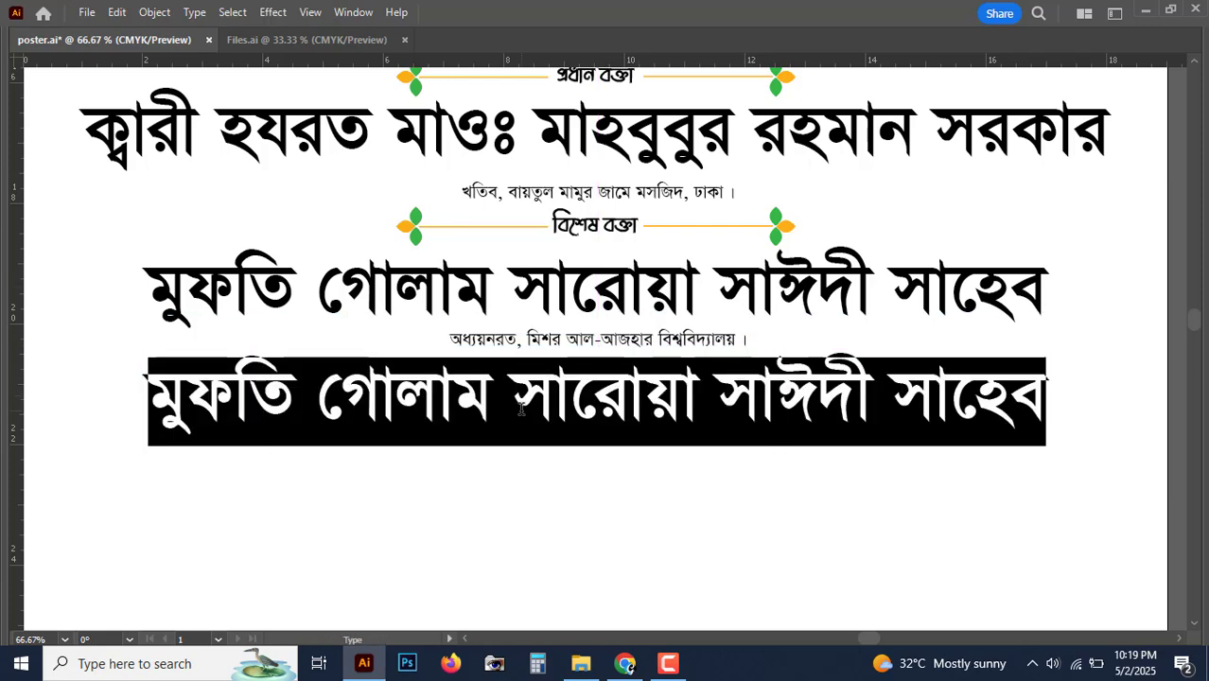
pyautogui.write('হযরত মাওঃ ')
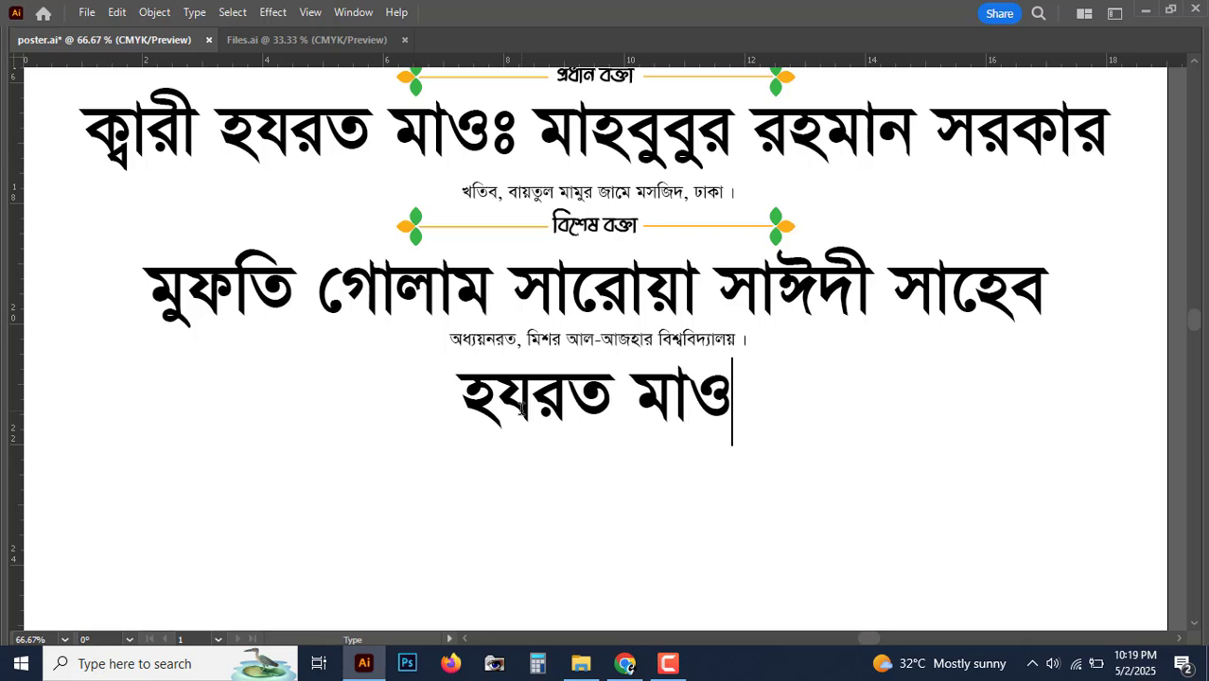
pyautogui.write('ঈ')
pyautogui.press('BackSpace')
pyautogui.write('্')
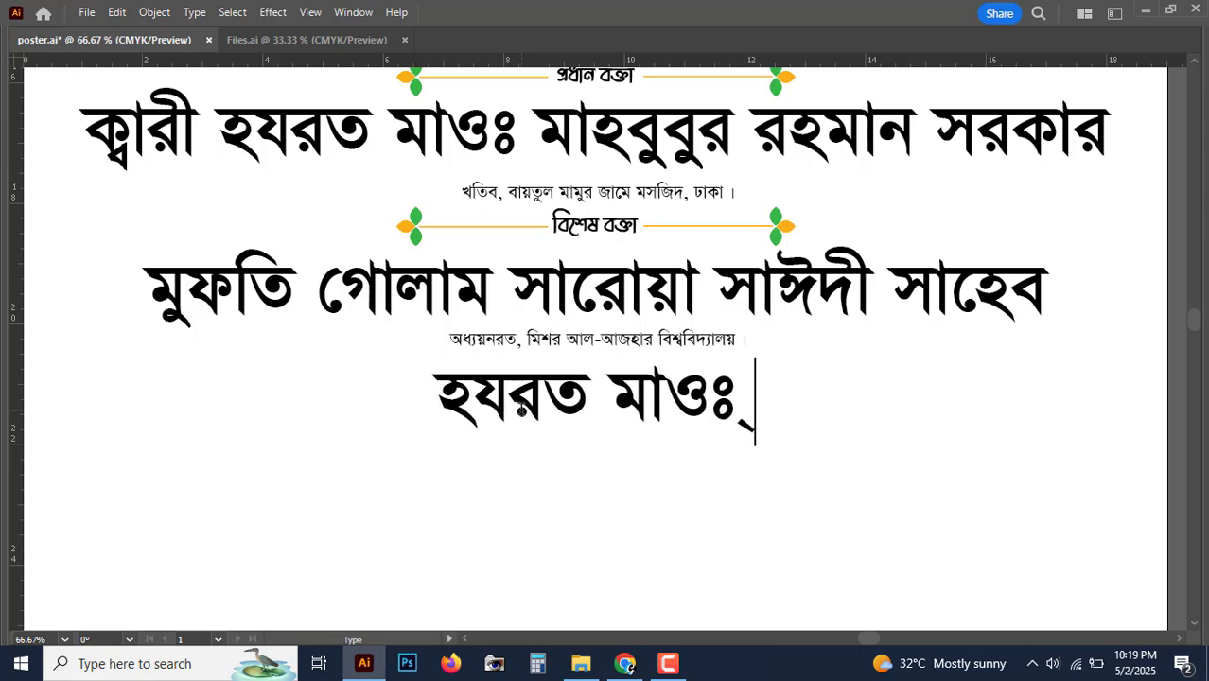
pyautogui.write('সমা')
pyautogui.press('BackSpace')
pyautogui.press('BackSpace')
pyautogui.press('BackSpace')
pyautogui.press('BackSpace')
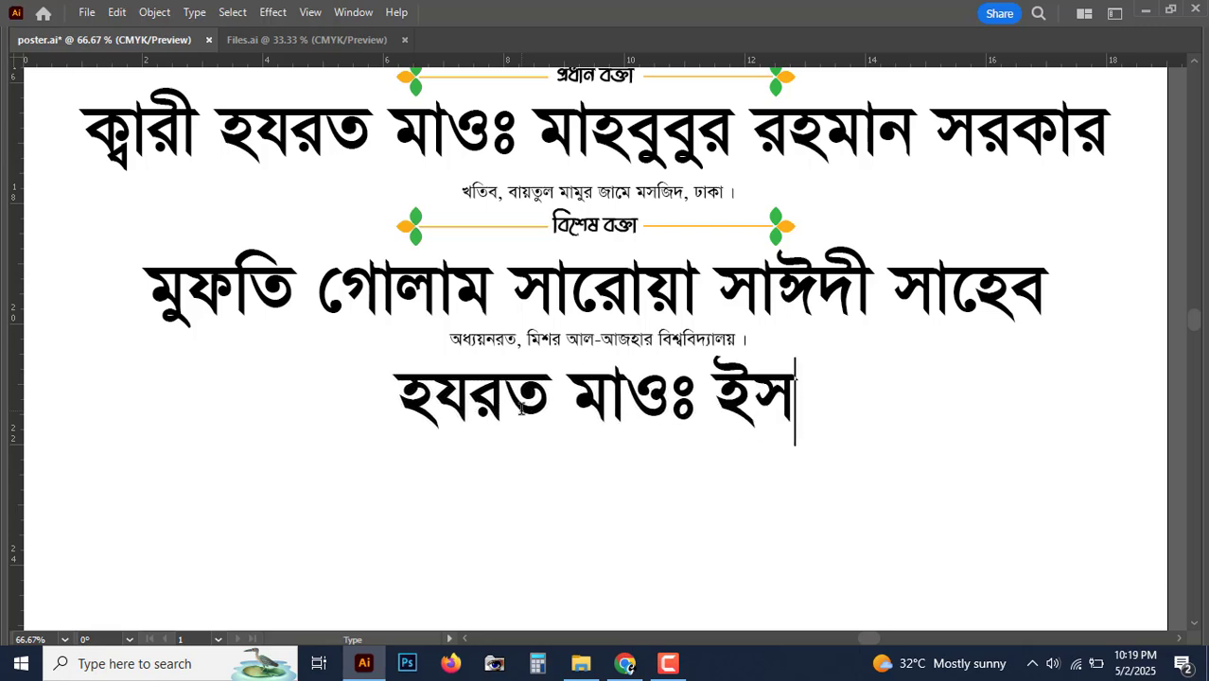
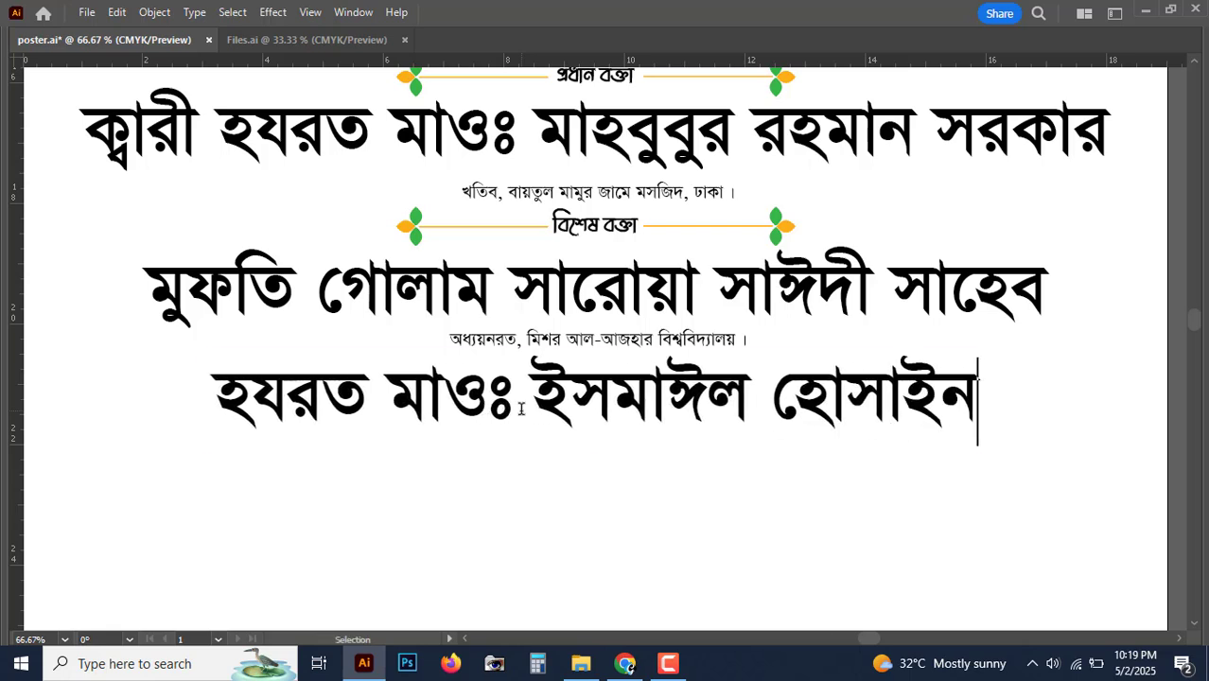
# Step: Copy the Al-Azhar line below the new name and retype it as 'সাবেক সুপার, অত্র মাদ্রাসা ।'
pyautogui.press('Escape')
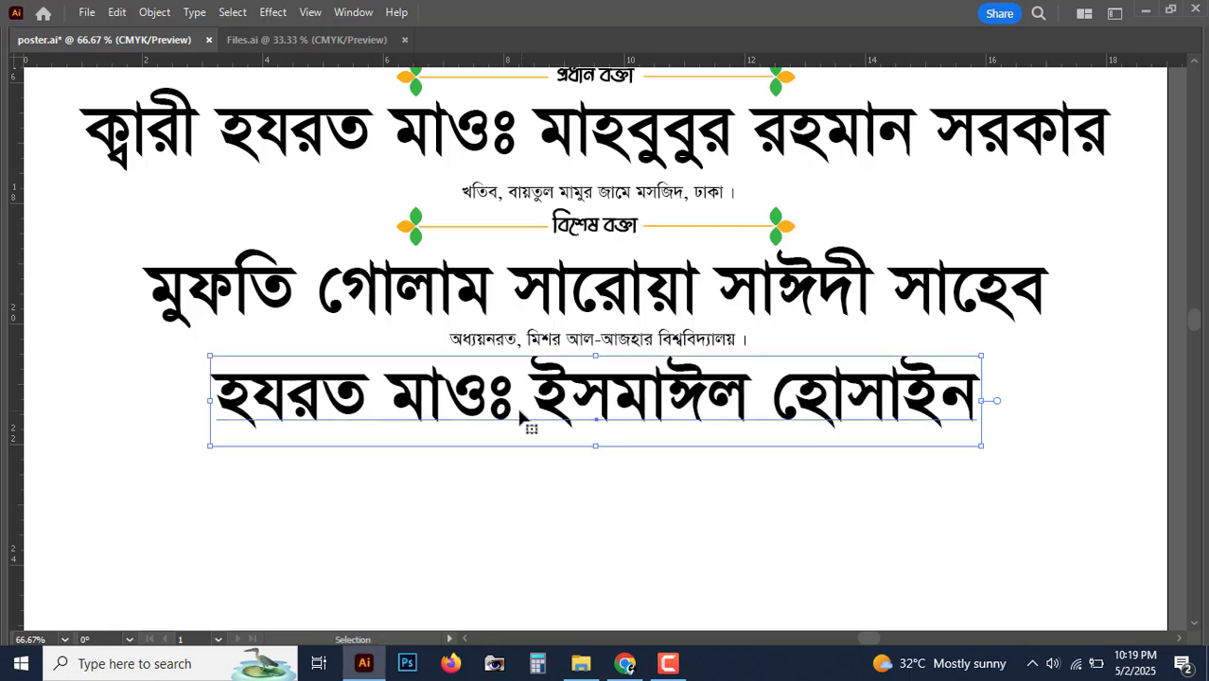
pyautogui.moveTo(629, 345); pyautogui.dragTo(610, 478)
pyautogui.hotkey('ctrl', '=')
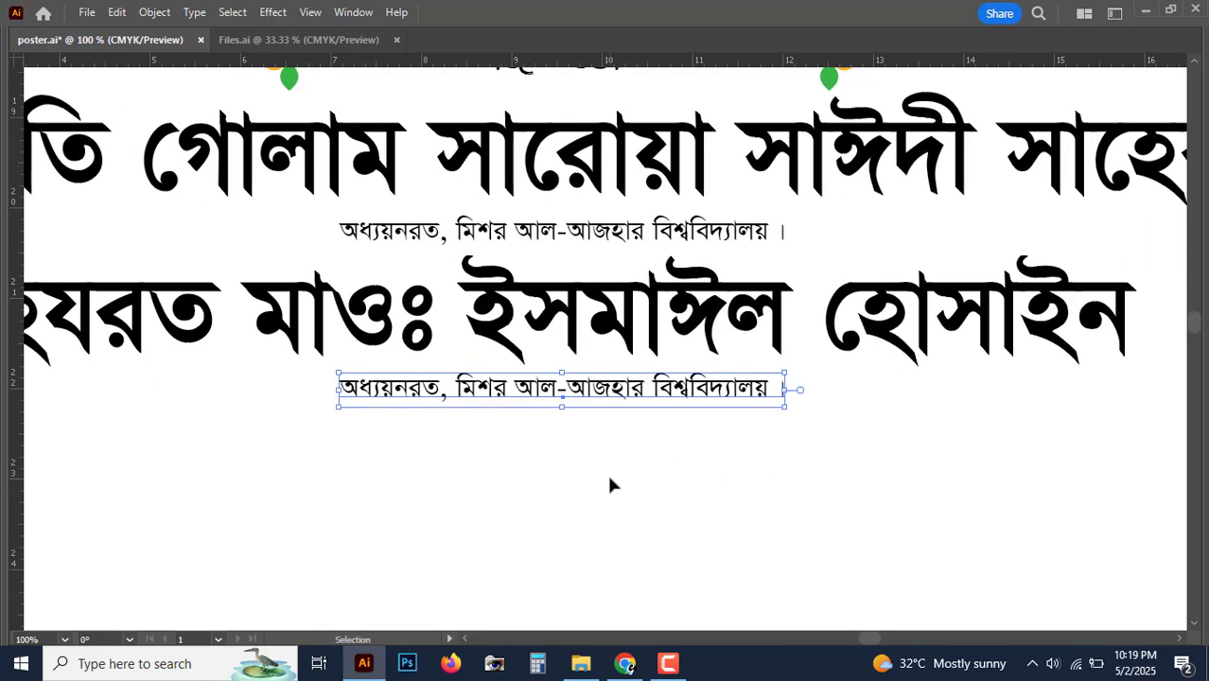
pyautogui.doubleClick(583, 388)
pyautogui.tripleClick(583, 389)
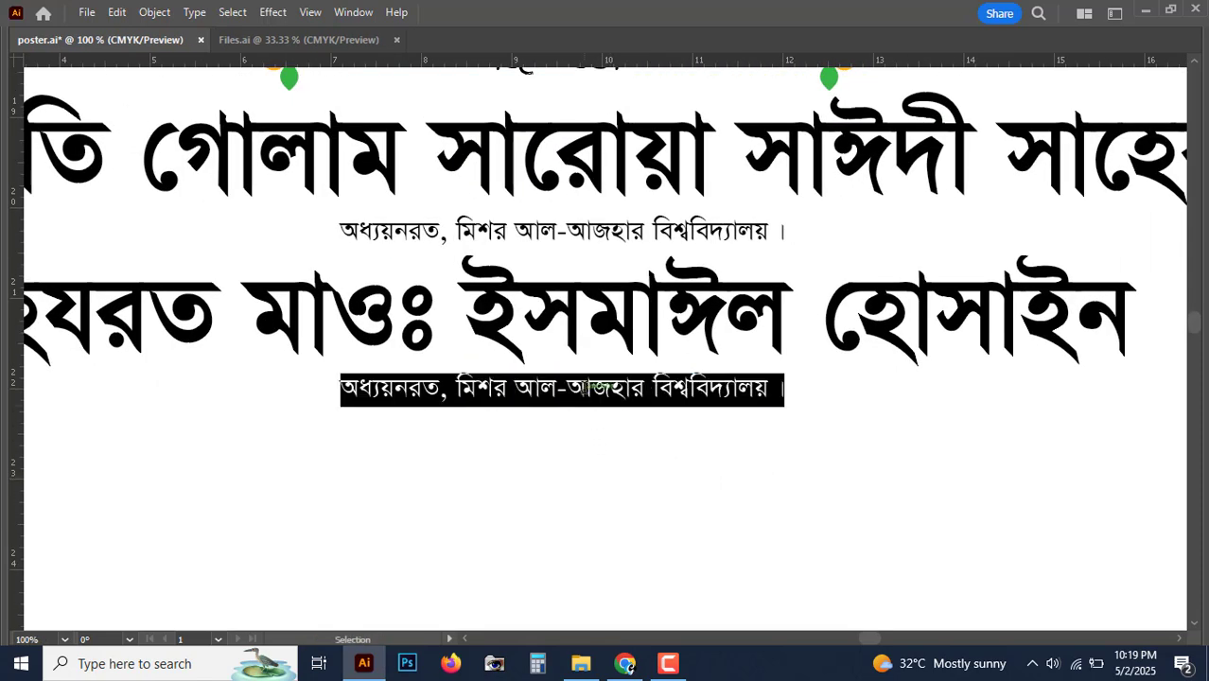
pyautogui.write('সা')
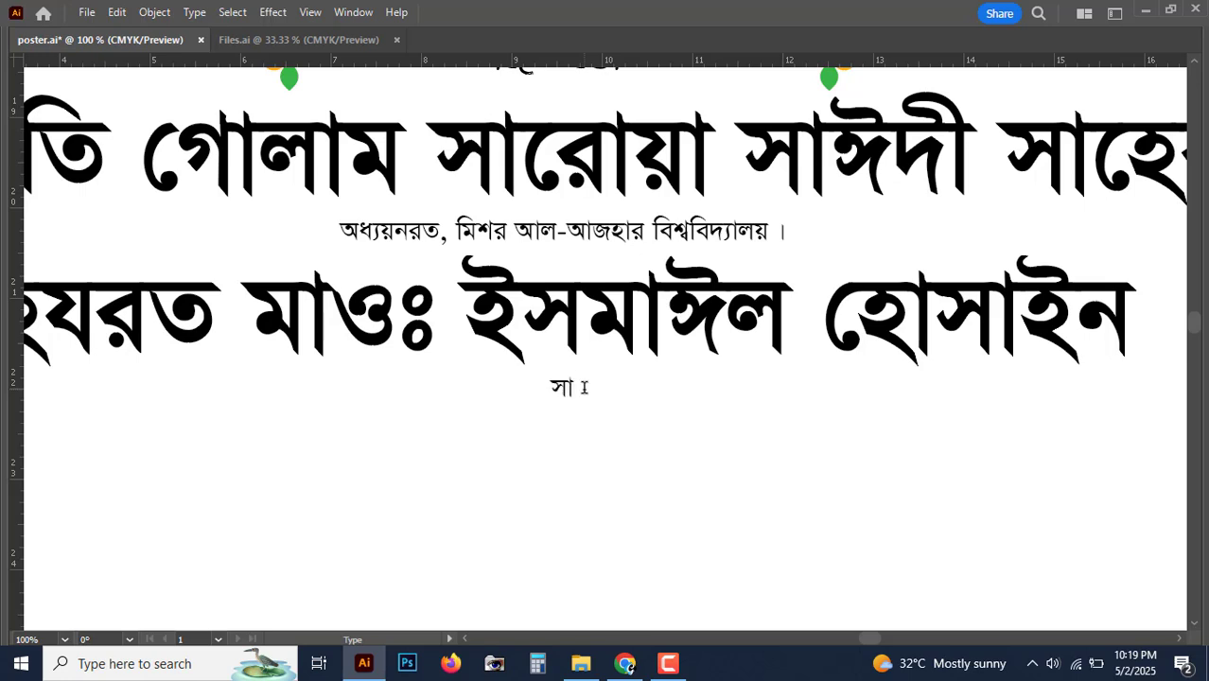
pyautogui.write('বেকাসু')
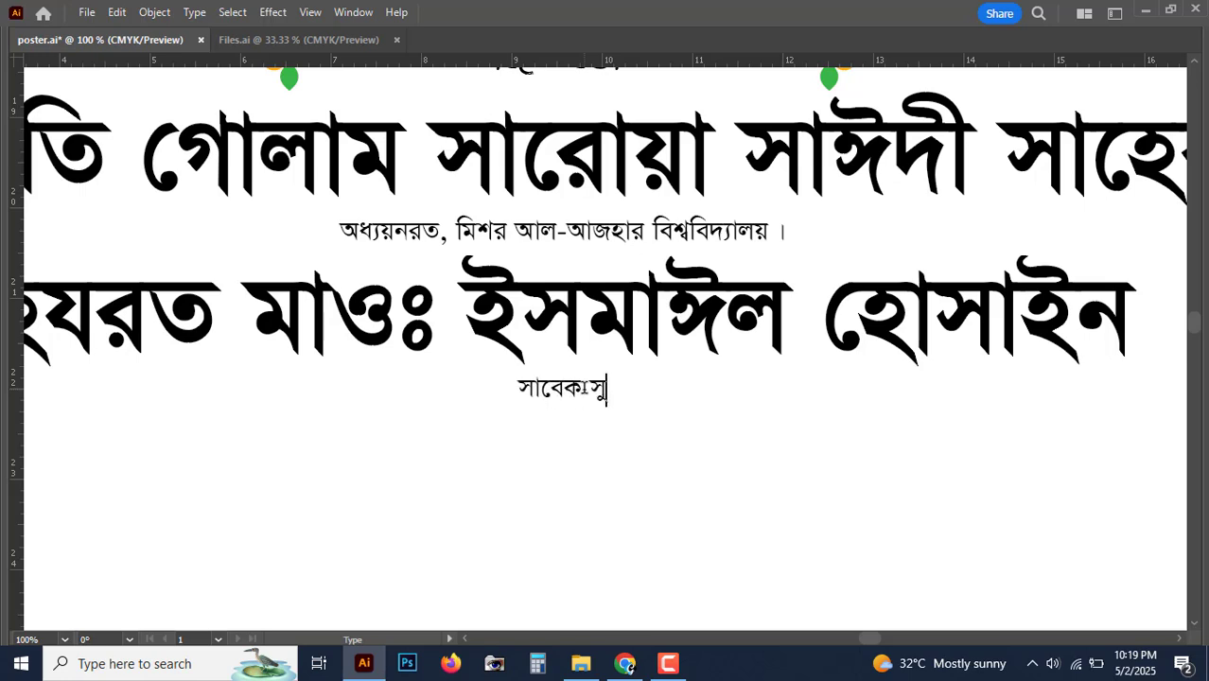
pyautogui.press('BackSpace')
pyautogui.press('BackSpace')
pyautogui.press('BackSpace')
pyautogui.write(' সুপ')
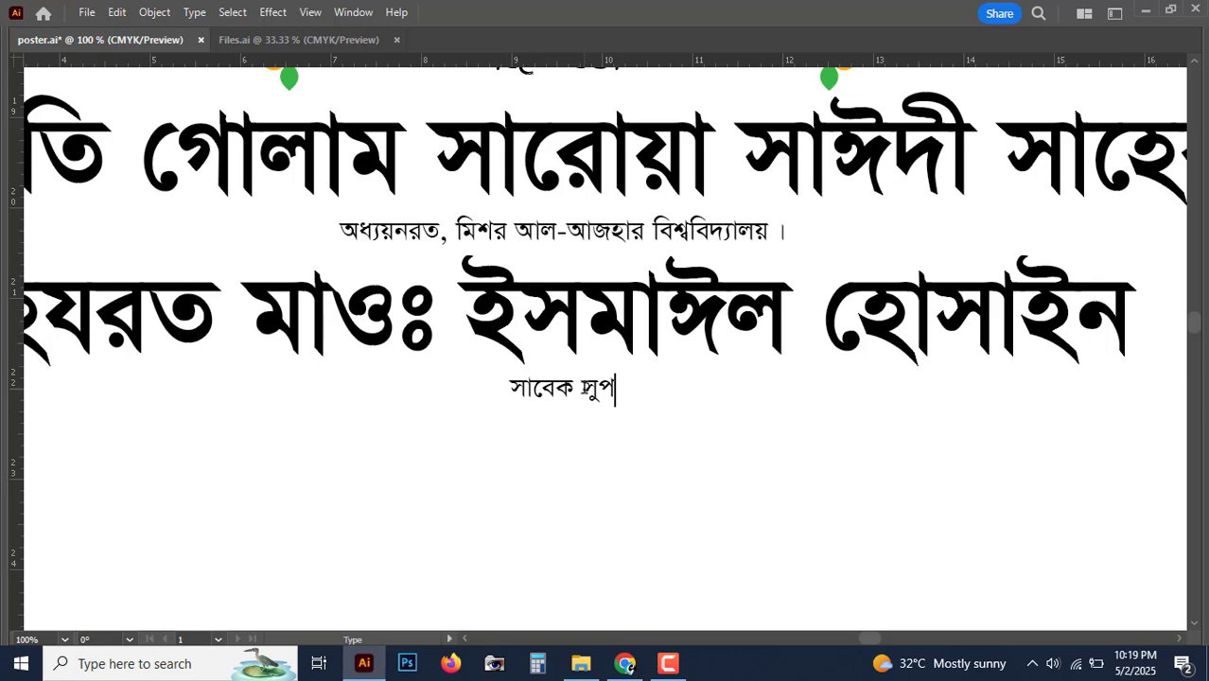
pyautogui.write('ার, ')
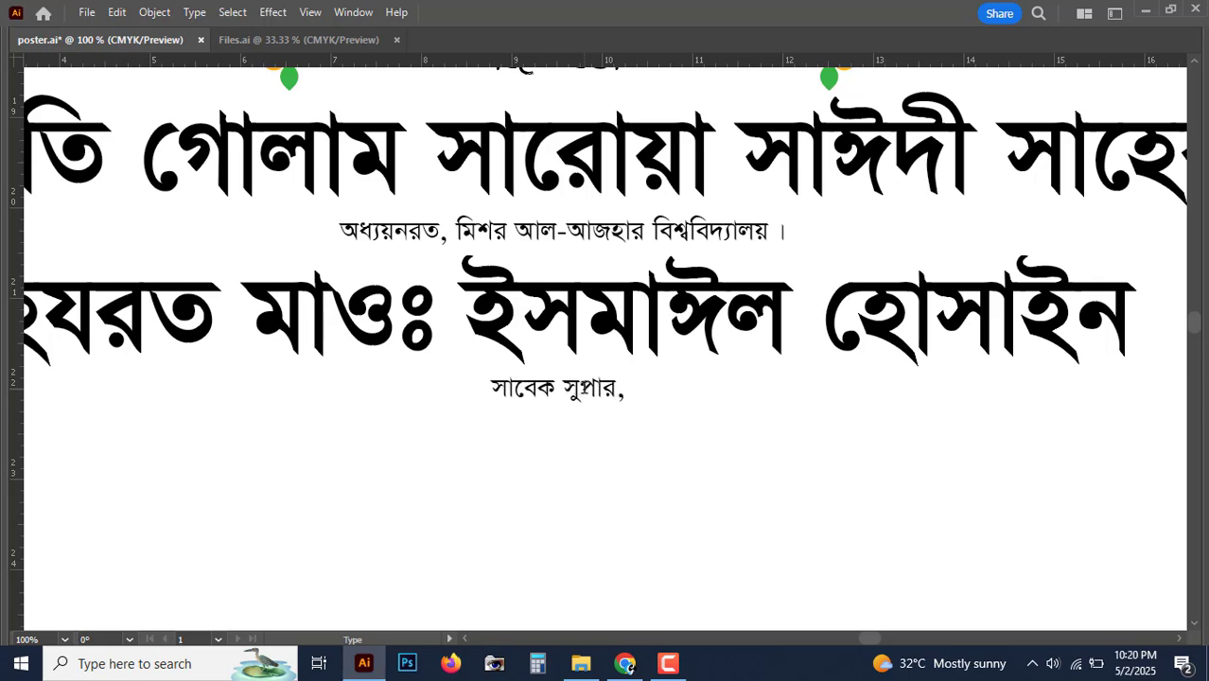
pyautogui.write('অত্র মাদ')
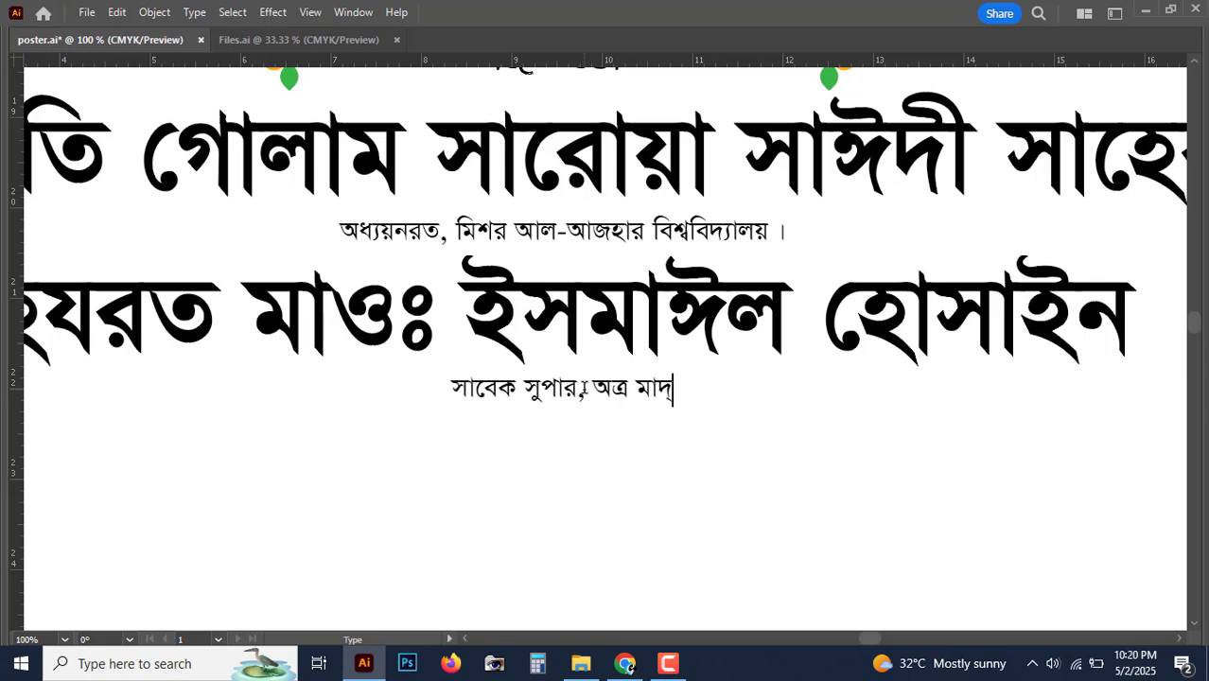
pyautogui.write('্রাসা ।')
pyautogui.press('Escape')
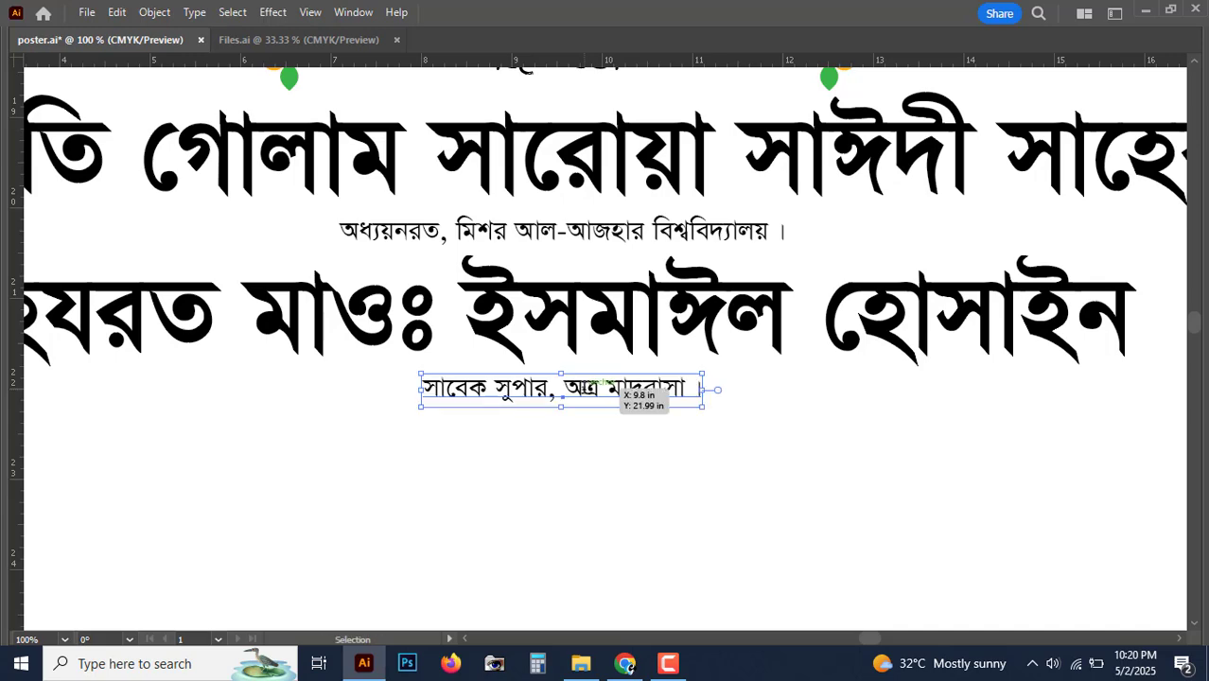
pyautogui.hotkey('ctrl', '-')
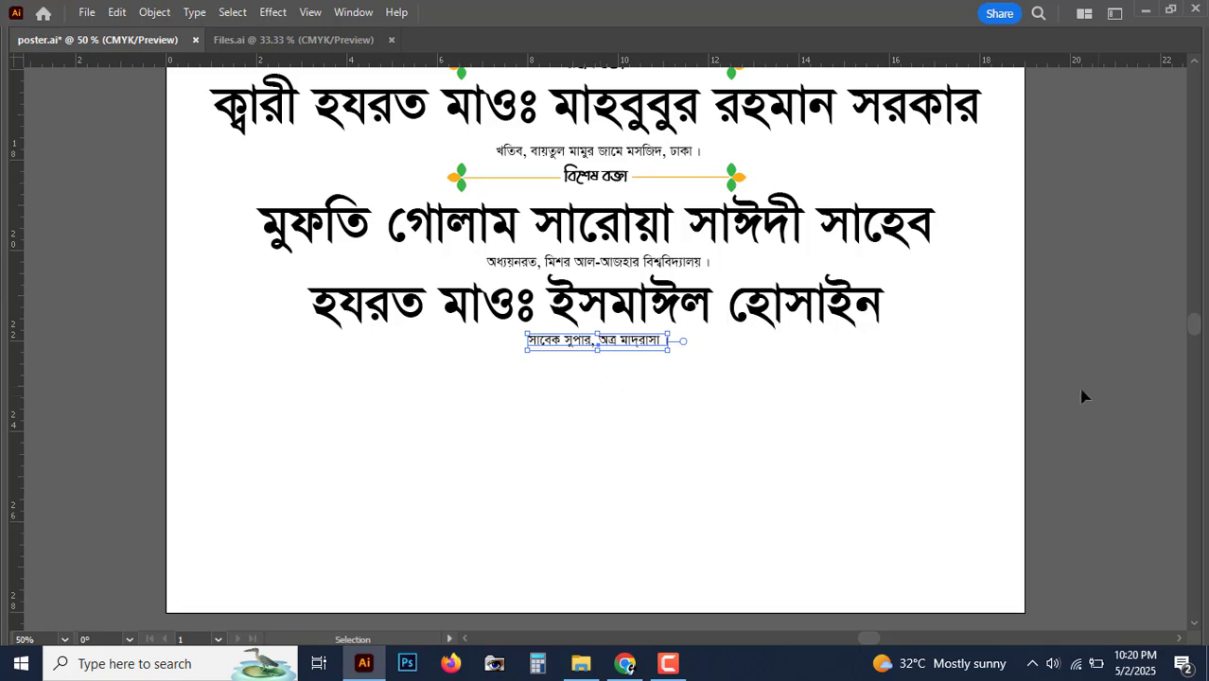
# Step: Copy the বিশেষ বক্তা label with its ornaments below the last entry
pyautogui.hotkey('ctrl', '+')
pyautogui.moveTo(790, 235); pyautogui.dragTo(858, 202)
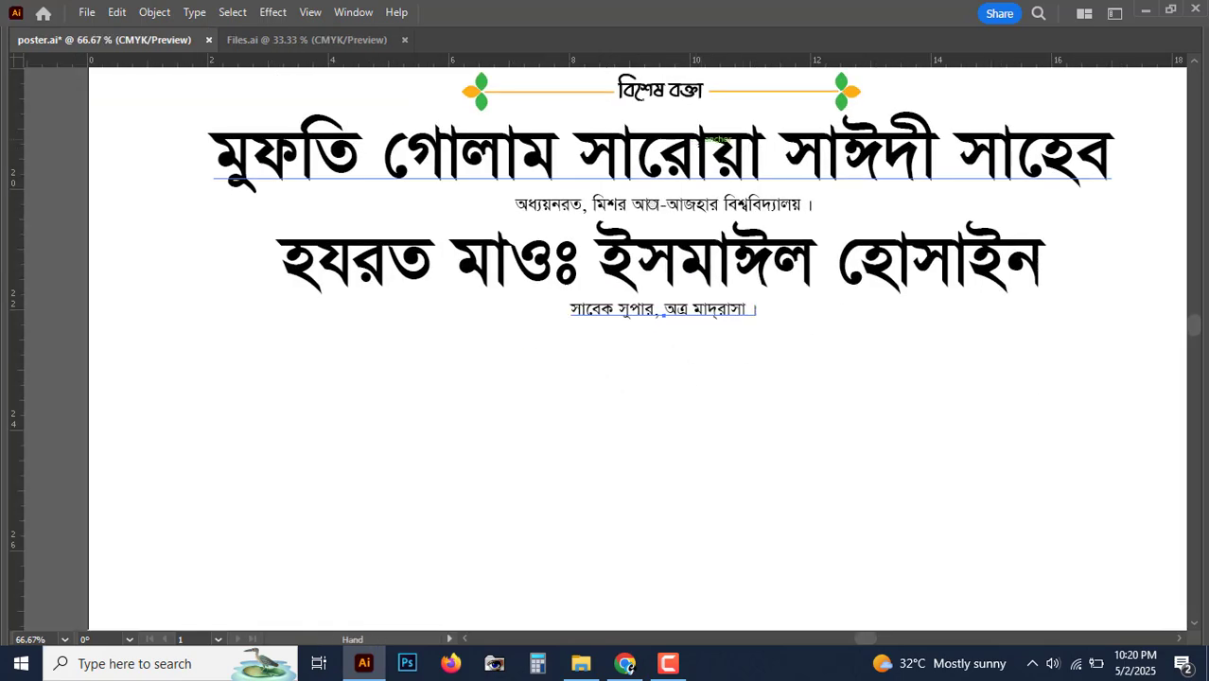
pyautogui.moveTo(707, 203); pyautogui.dragTo(659, 276)
pyautogui.click(617, 167)
pyautogui.keyDown('shift'); pyautogui.click(800, 166); pyautogui.keyUp('shift')
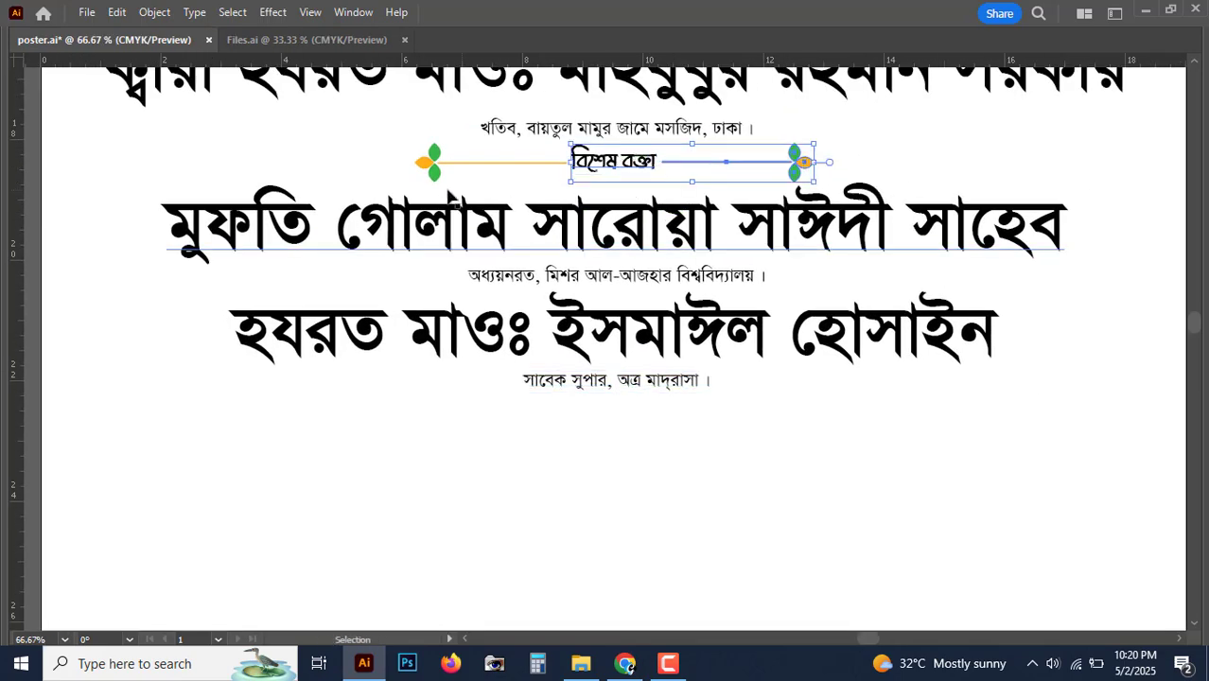
pyautogui.keyDown('shift'); pyautogui.click(432, 168); pyautogui.keyUp('shift')
pyautogui.moveTo(615, 167); pyautogui.dragTo(616, 428)
pyautogui.scroll(-3, 637, 413)
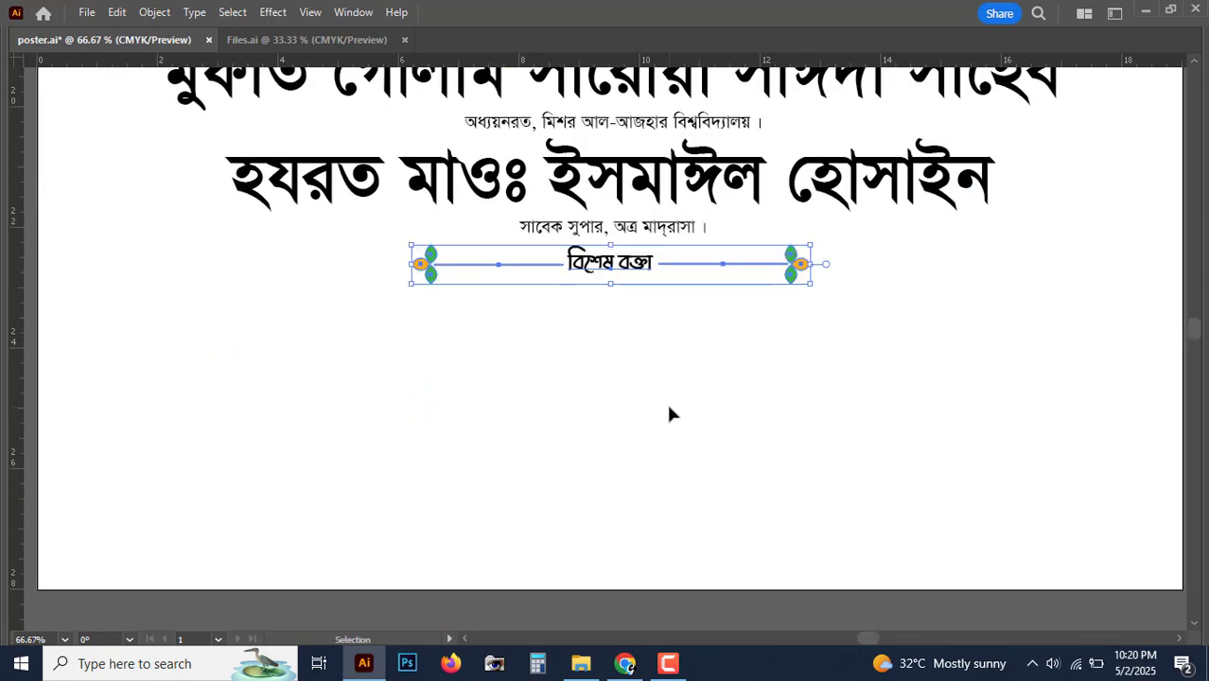
pyautogui.hotkey('ctrl', '+')
pyautogui.hotkey('ctrl', '+')
pyautogui.moveTo(659, 218); pyautogui.dragTo(642, 367)
# Step: Change the copied label text to 'প্রধান অতিথি'
pyautogui.doubleClick(624, 313)
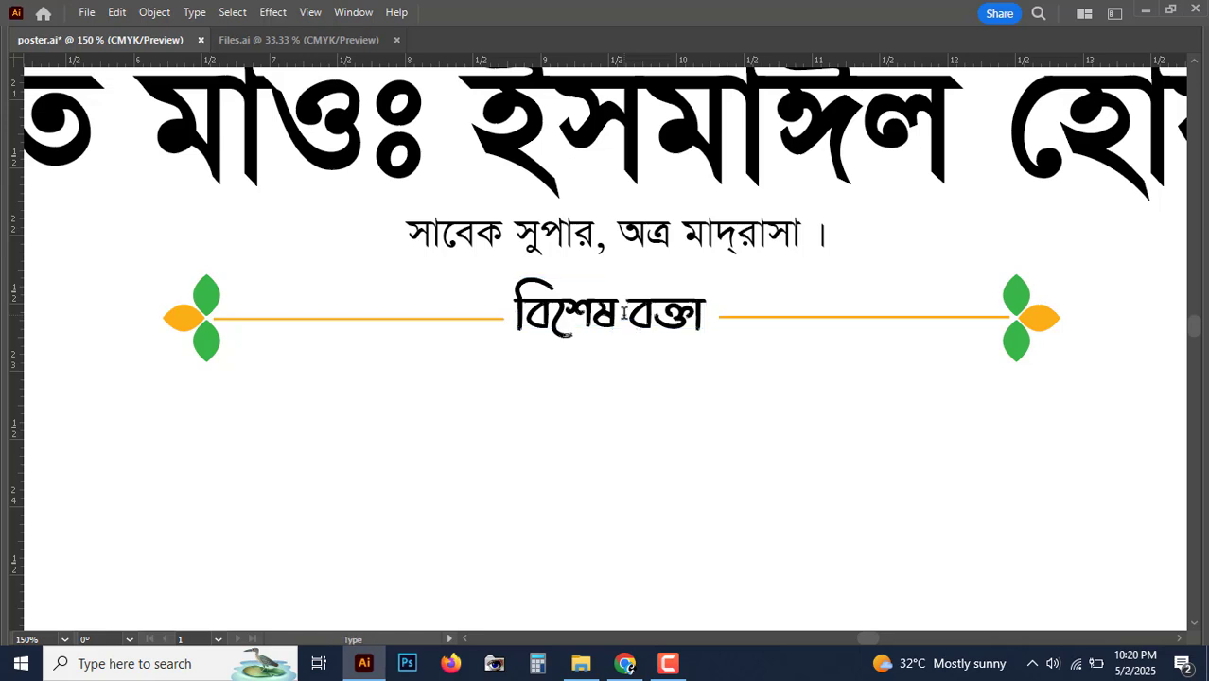
pyautogui.doubleClick(617, 310)
pyautogui.hotkey('ctrl', 'a')
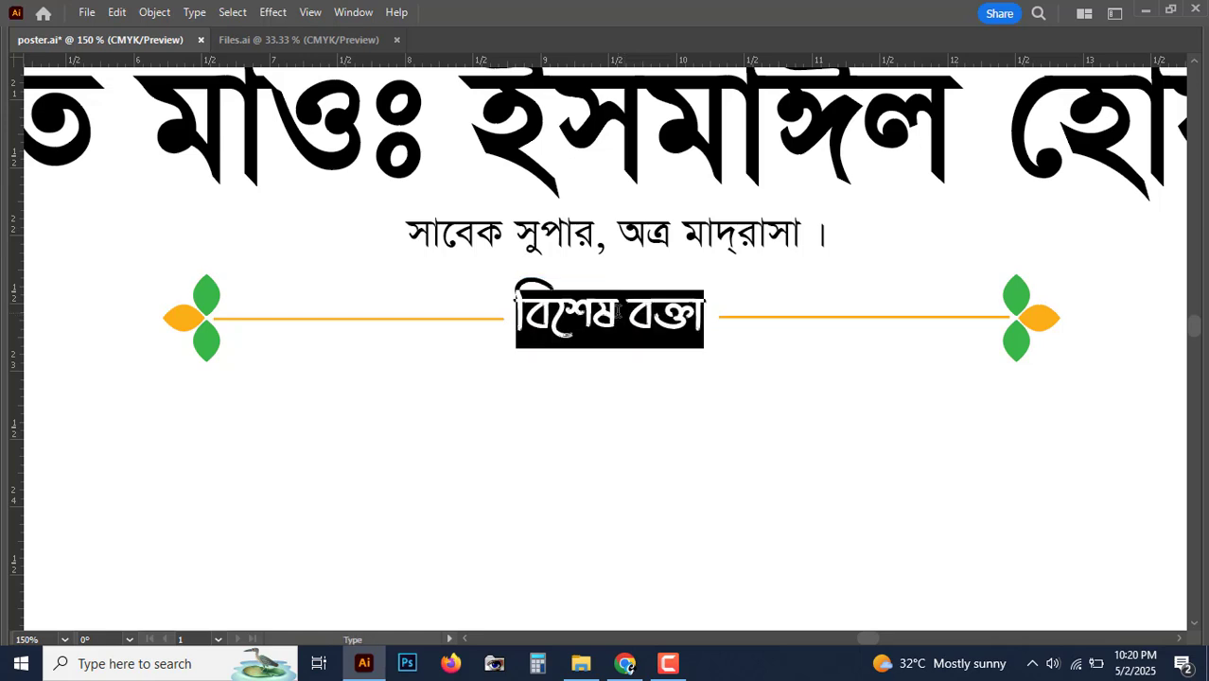
pyautogui.write('প্রদ')
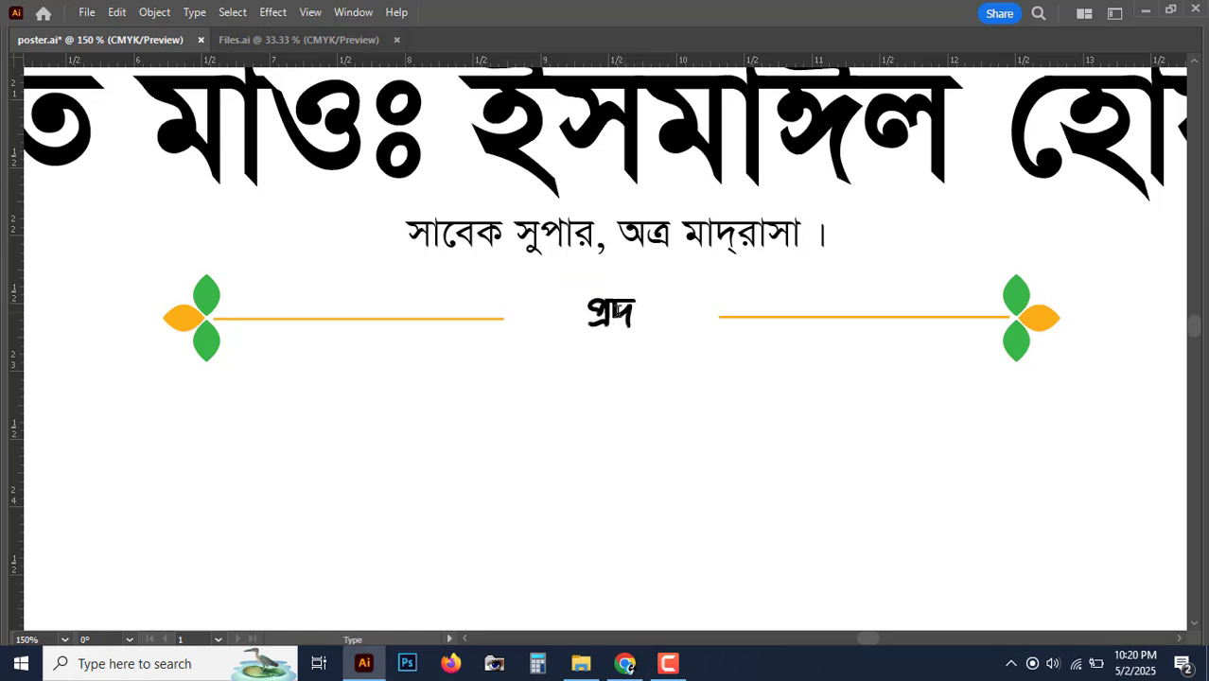
pyautogui.click(668, 664)
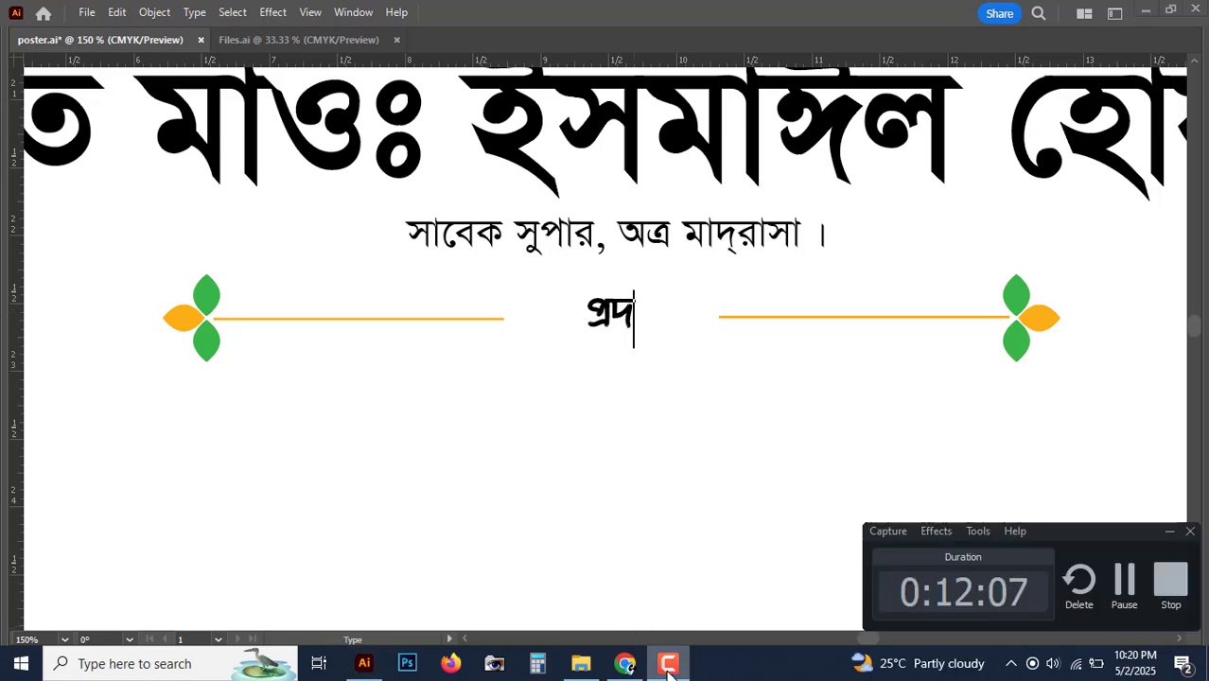
pyautogui.click(668, 663)
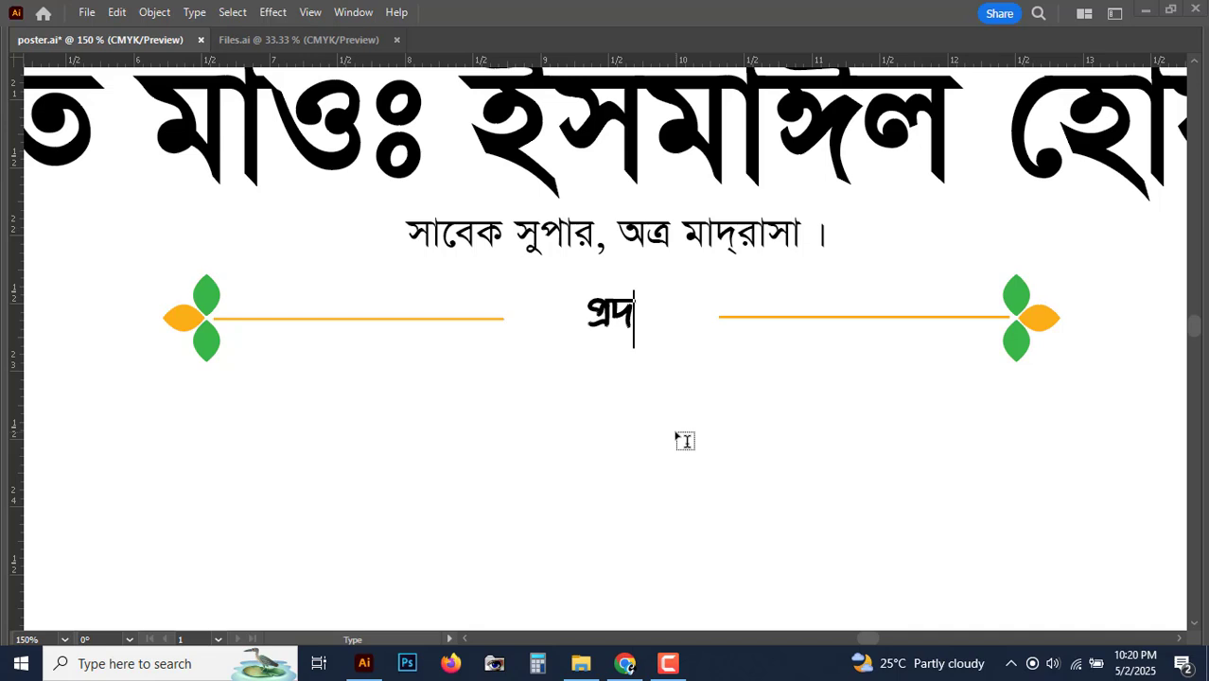
pyautogui.doubleClick(608, 322)
pyautogui.write('প')
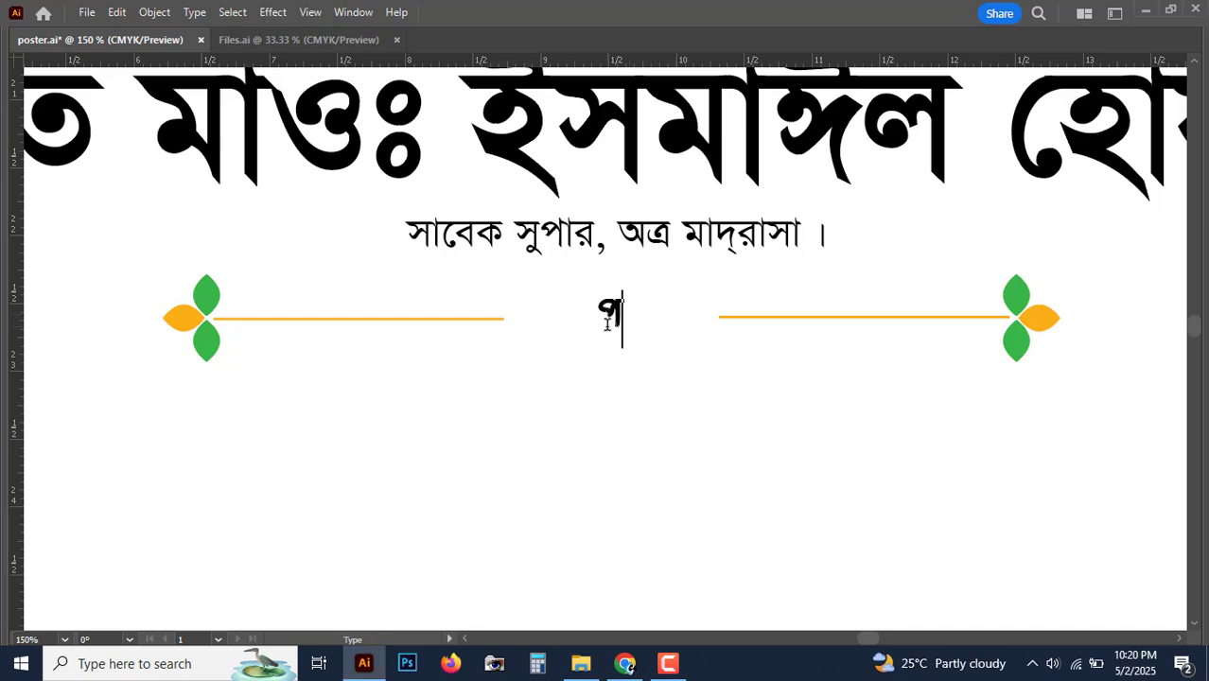
pyautogui.write('্রধান অতিথি')
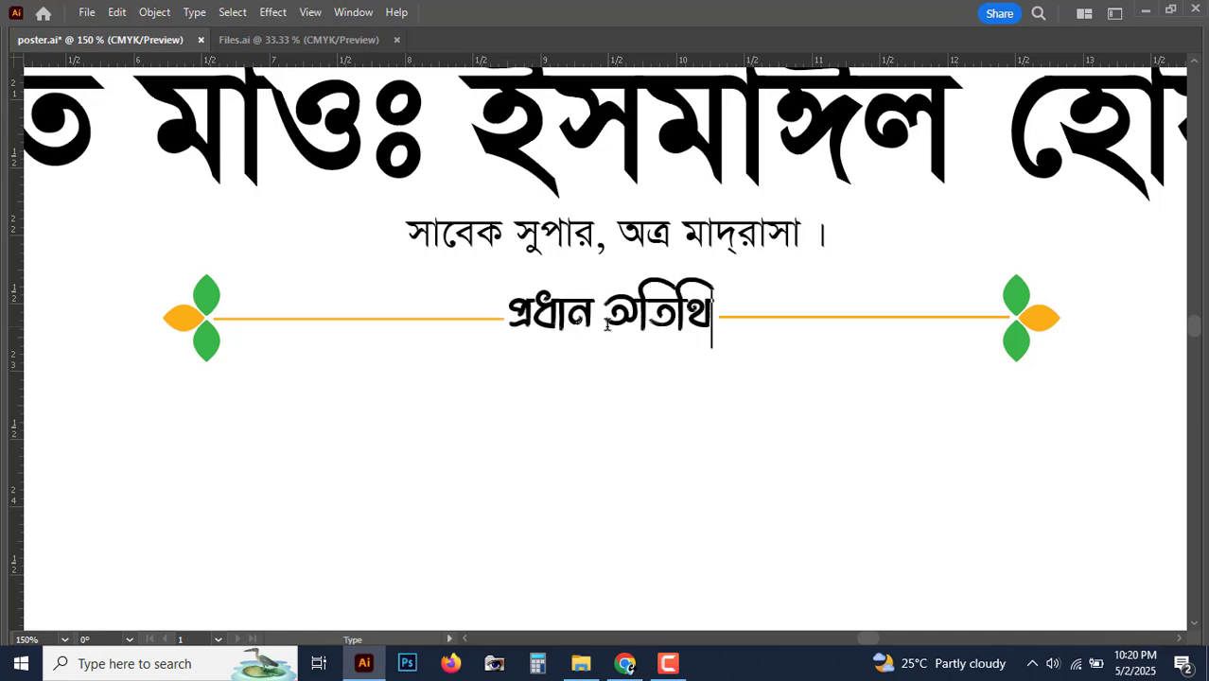
pyautogui.press('Escape')
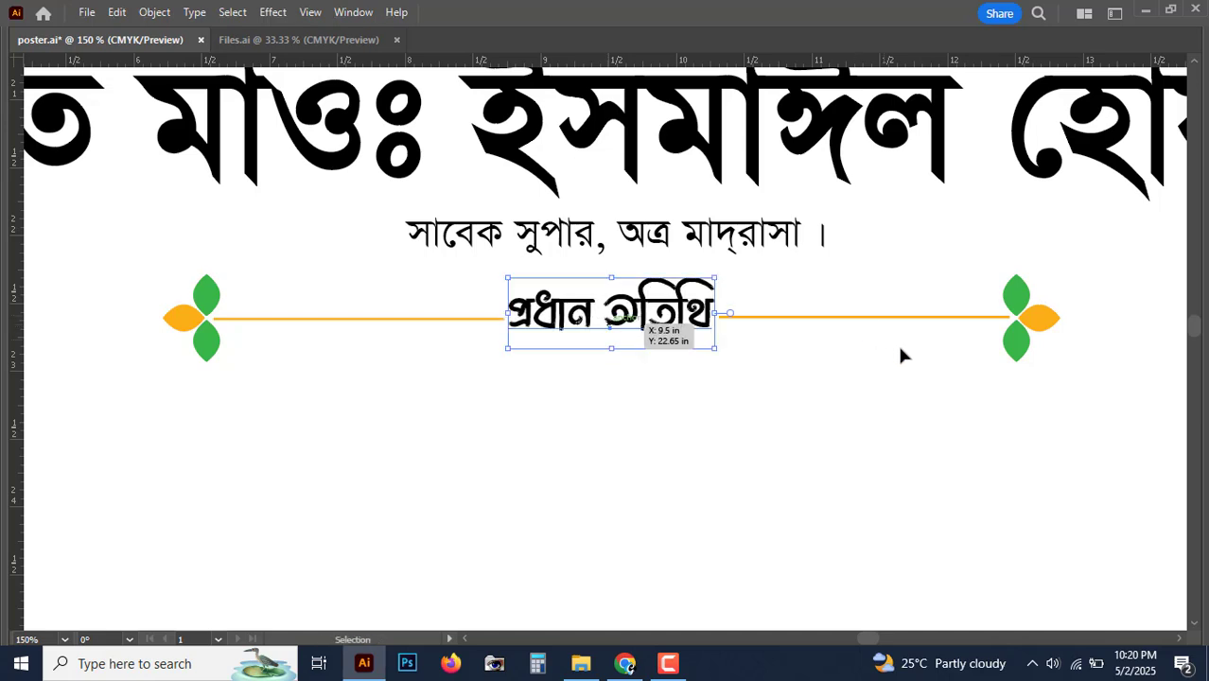
# Step: Spread the left and right ornaments outward so the label fits between them
pyautogui.click(1042, 327)
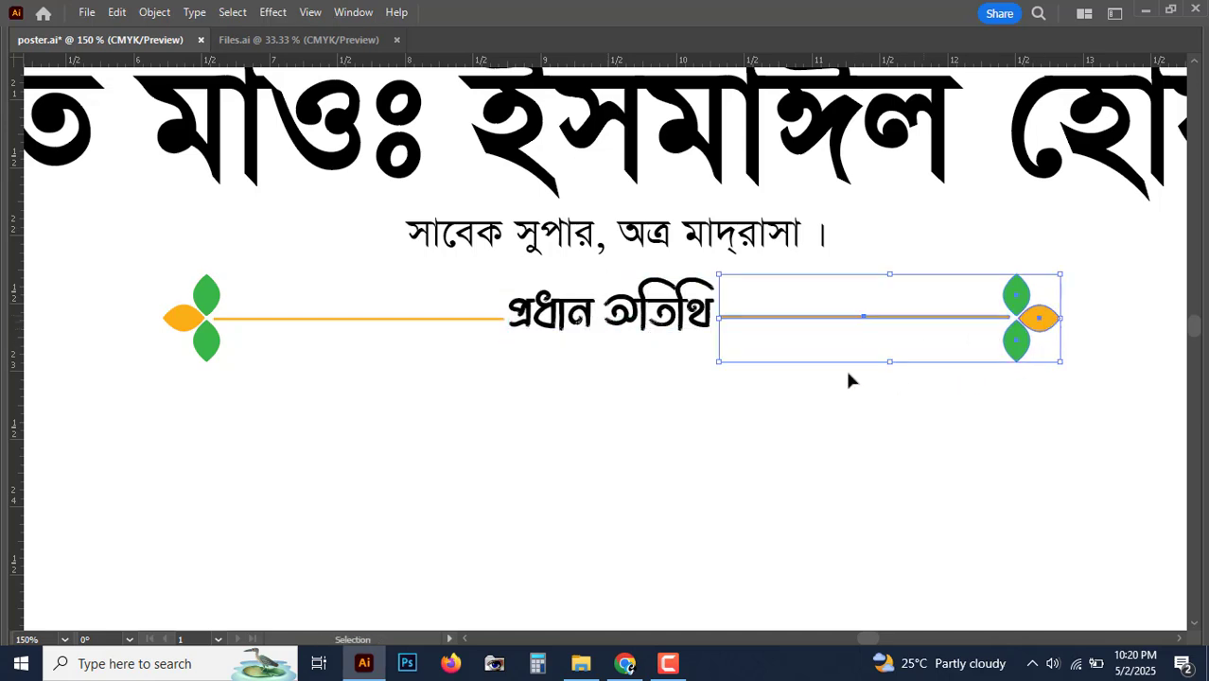
pyautogui.press('Right')
pyautogui.press('Right')
pyautogui.press('Right')
pyautogui.click(218, 318)
pyautogui.press('Left')
pyautogui.press('Left')
pyautogui.press('Left')
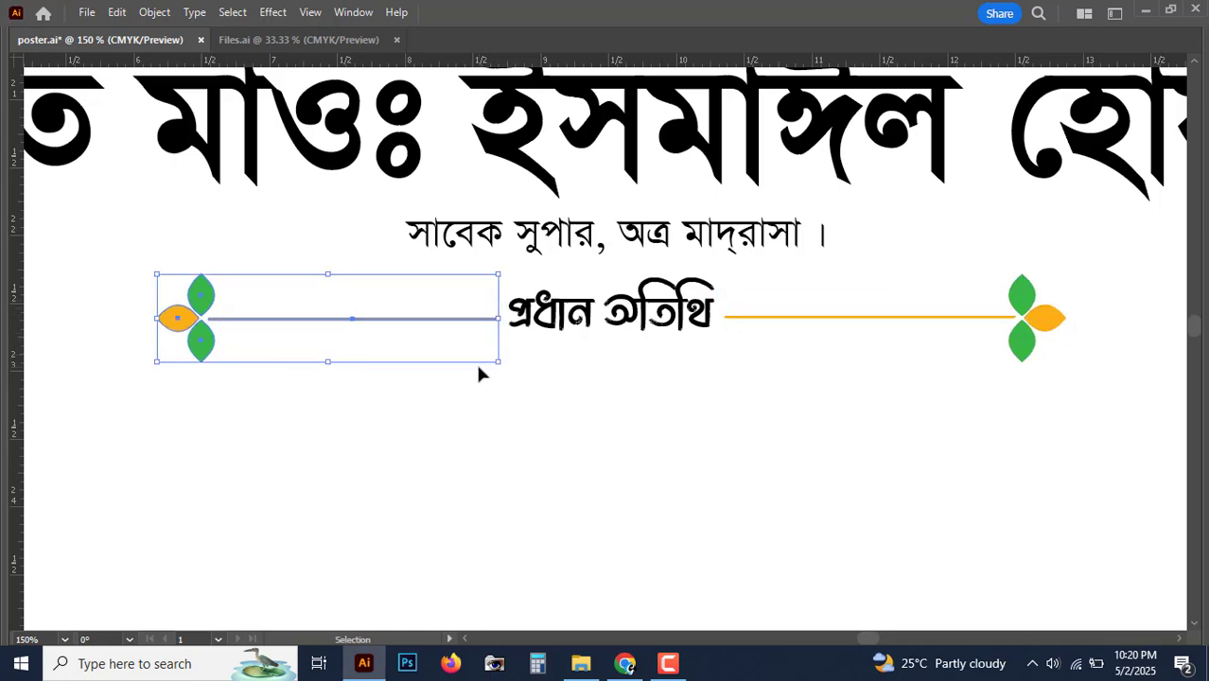
pyautogui.hotkey('ctrl', '-')
pyautogui.moveTo(618, 396); pyautogui.dragTo(494, 380)
pyautogui.moveTo(719, 425); pyautogui.dragTo(608, 384)
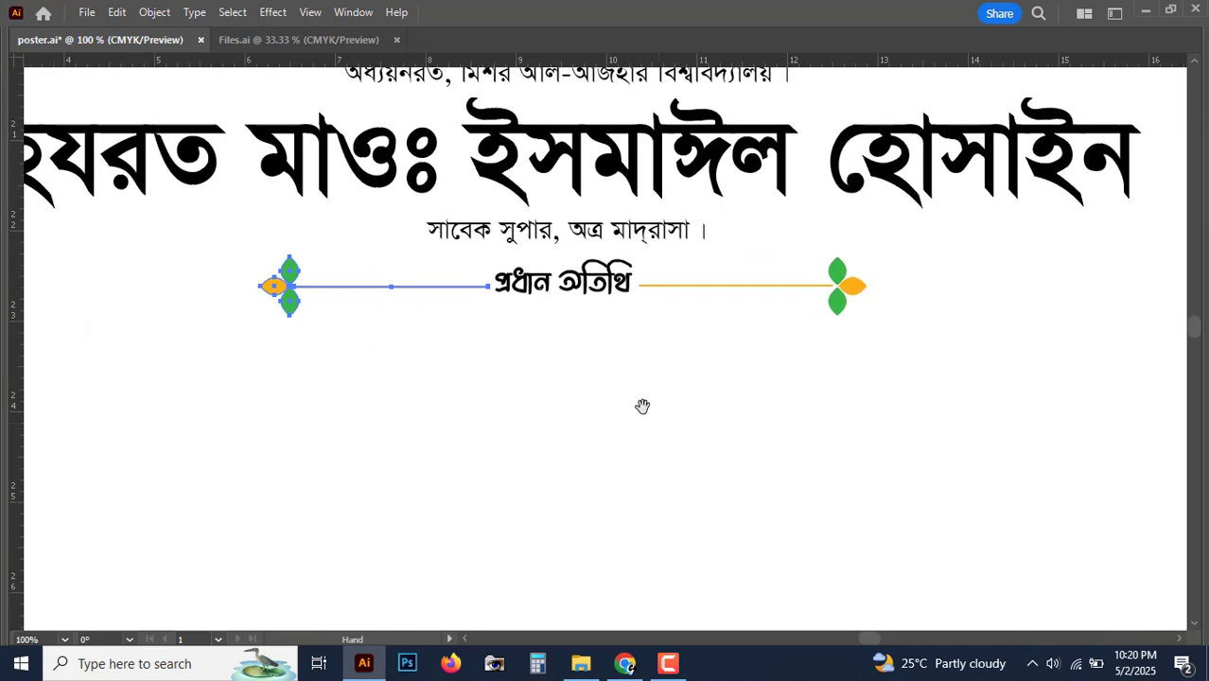
pyautogui.moveTo(652, 420); pyautogui.dragTo(643, 409)
# Step: Duplicate the large bold name line to below the প্রধান অতিথি divider
pyautogui.click(736, 173)
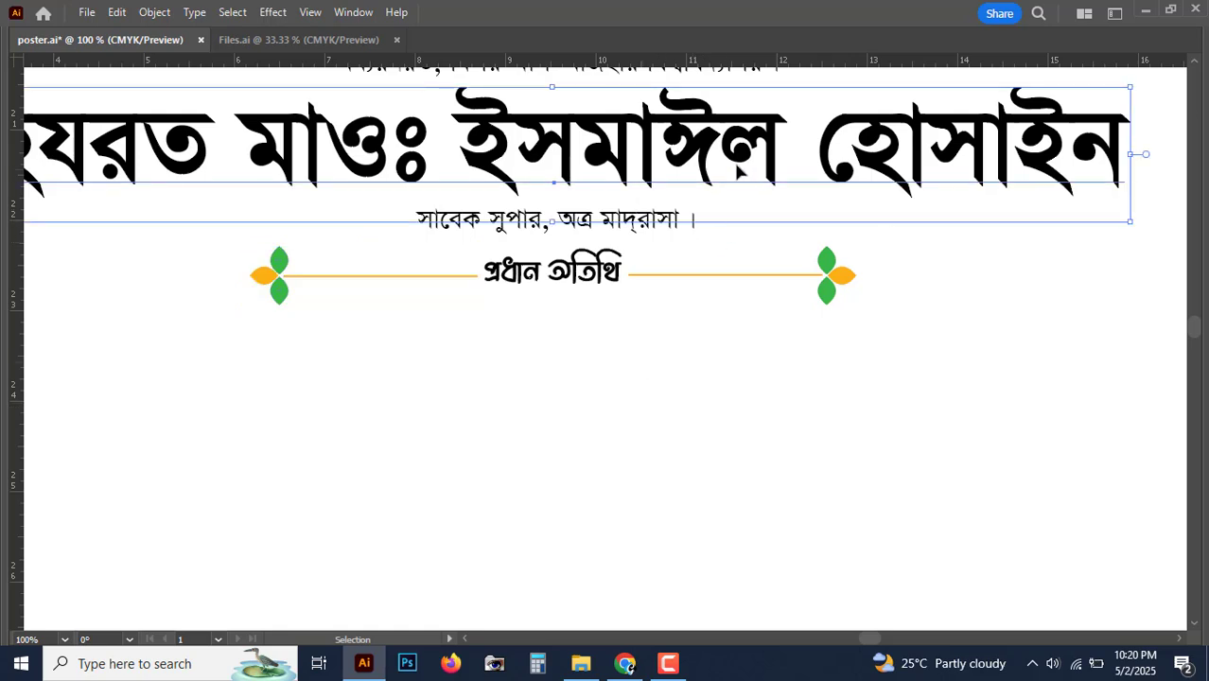
pyautogui.keyDown('alt'); pyautogui.moveTo(753, 151); pyautogui.dragTo(753, 382); pyautogui.keyUp('alt')
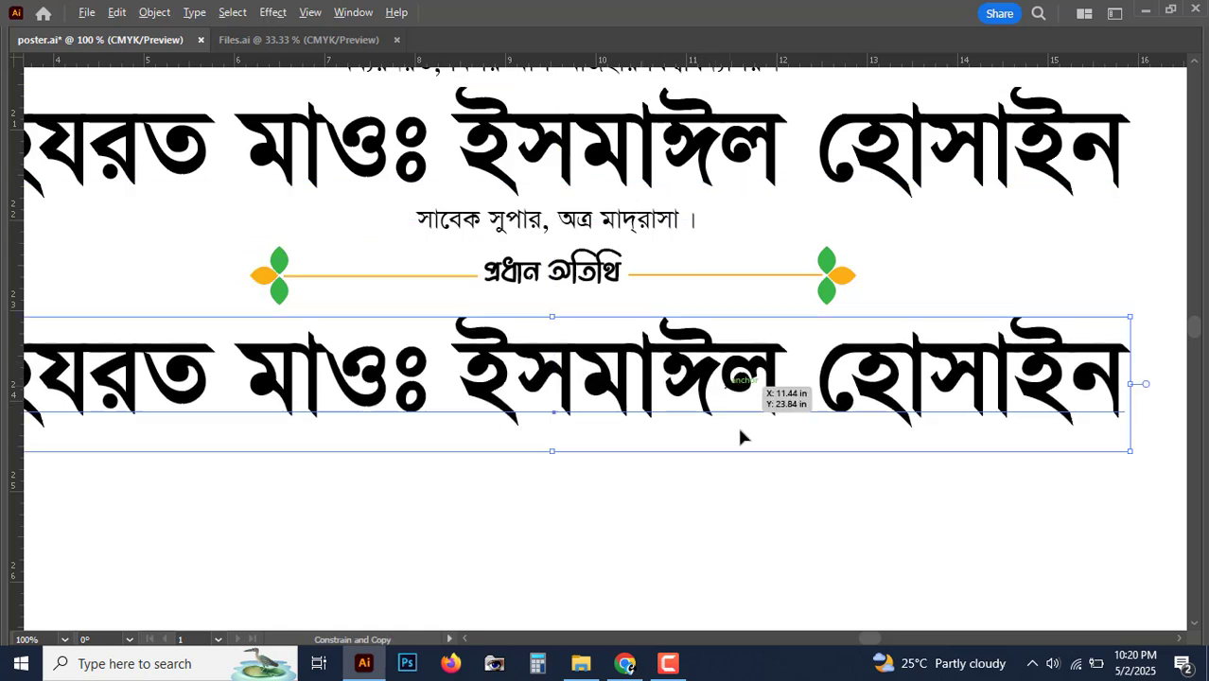
pyautogui.hotkey('ctrl', '-')
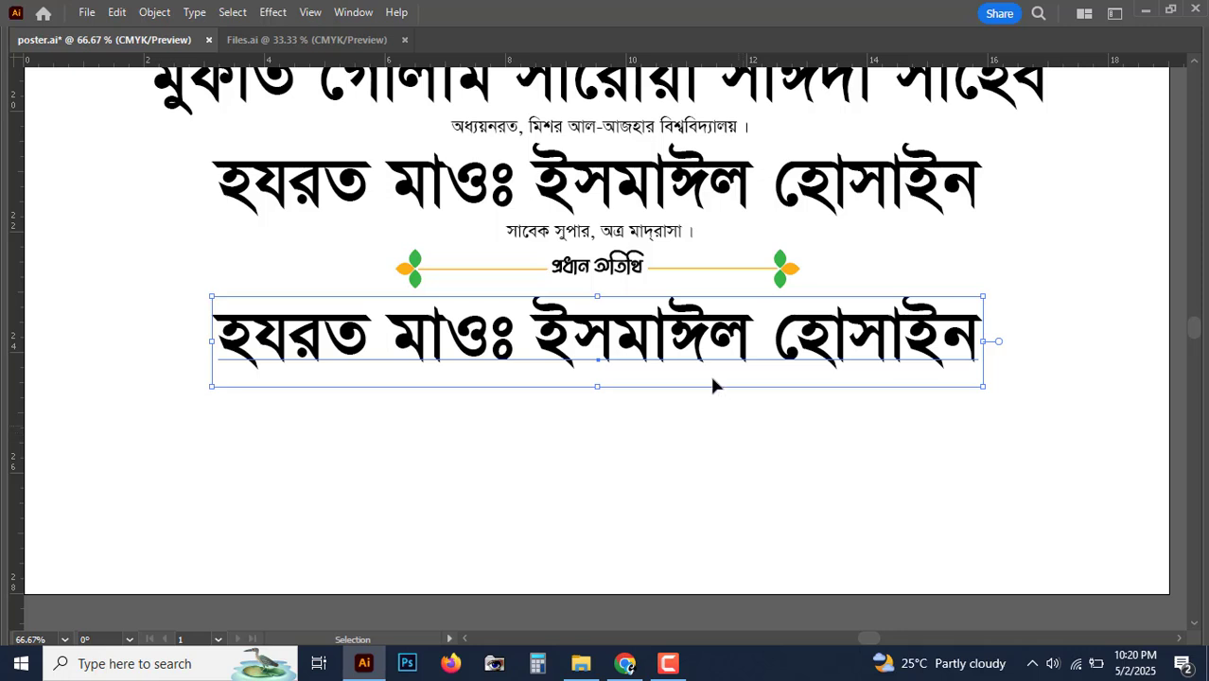
# Step: Replace the copied text with the chief guest's full name, nudge it down, and copy the designation line beneath
pyautogui.tripleClick(693, 332)
pyautogui.write('জ')
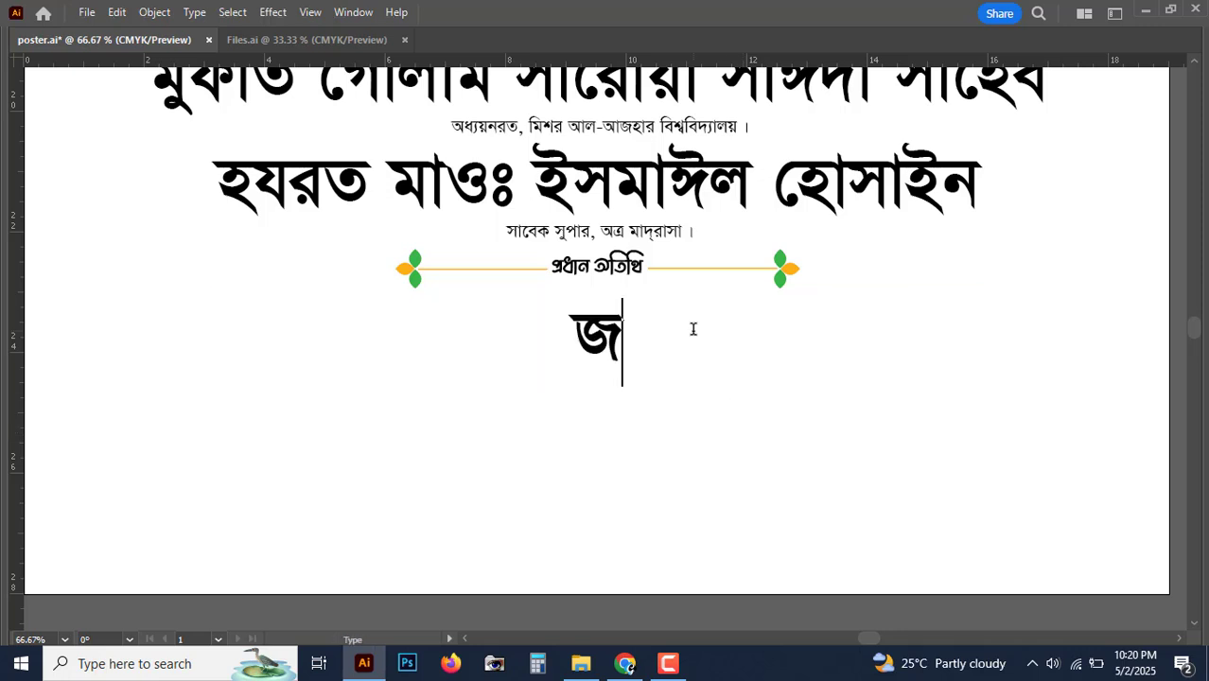
pyautogui.write('নাব মোঃ ')
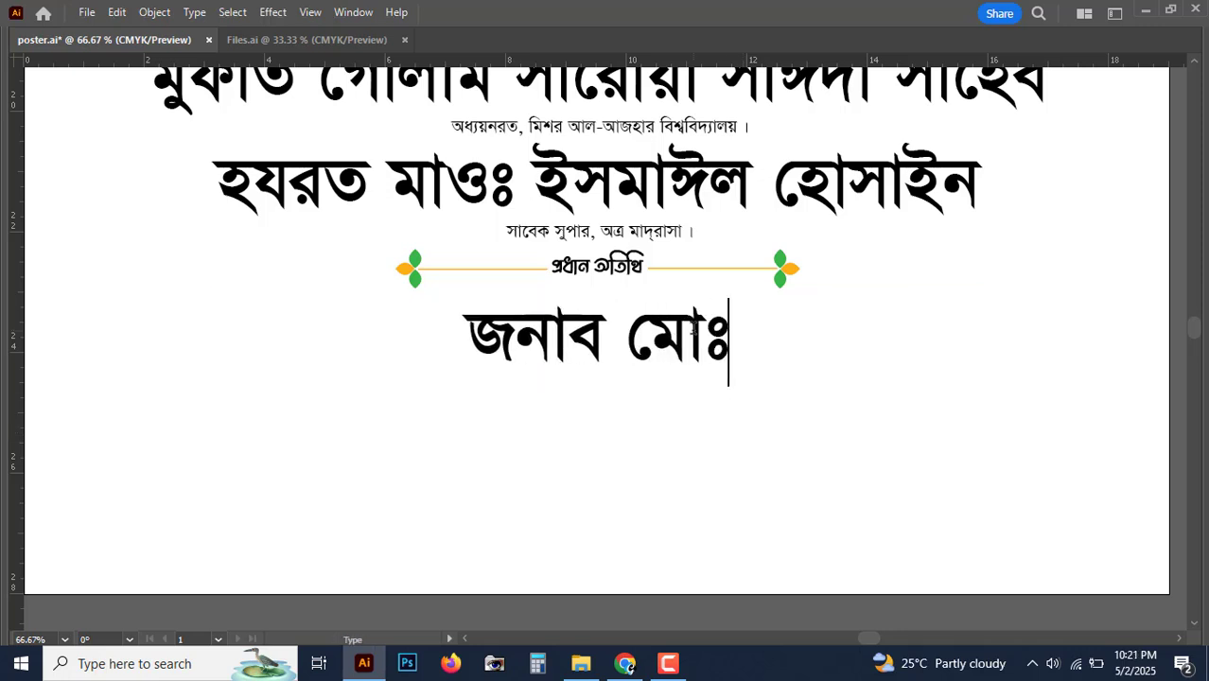
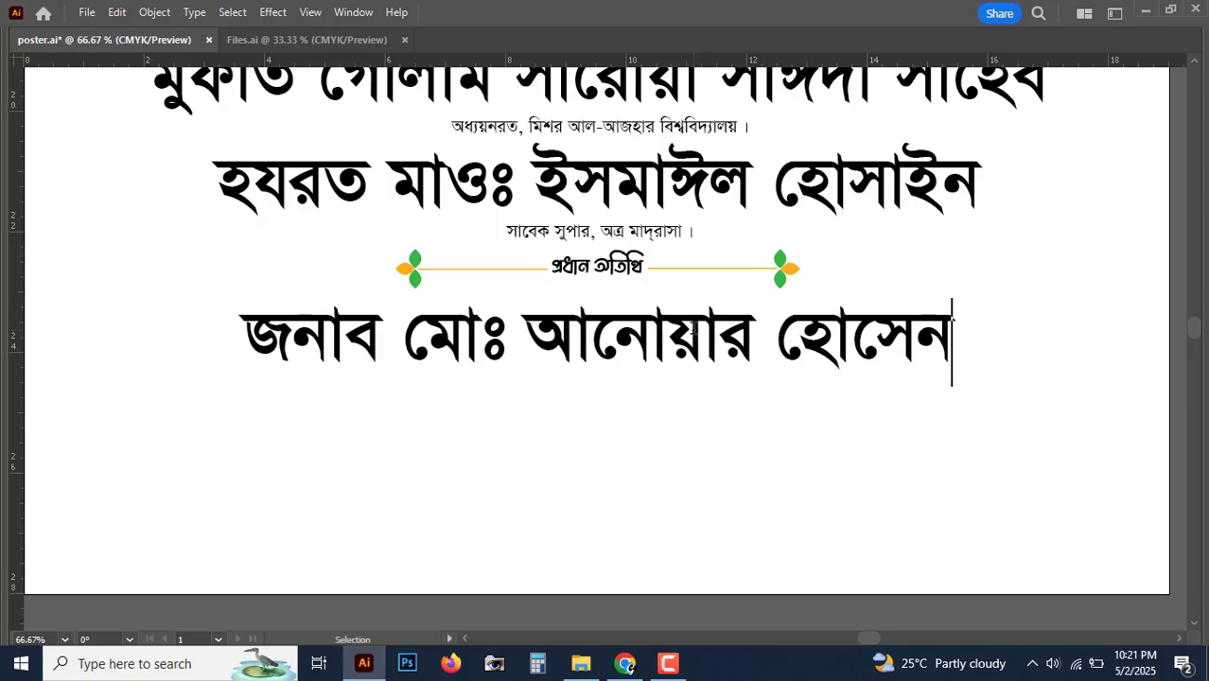
pyautogui.press('Escape')
pyautogui.moveTo(694, 326); pyautogui.dragTo(694, 328)
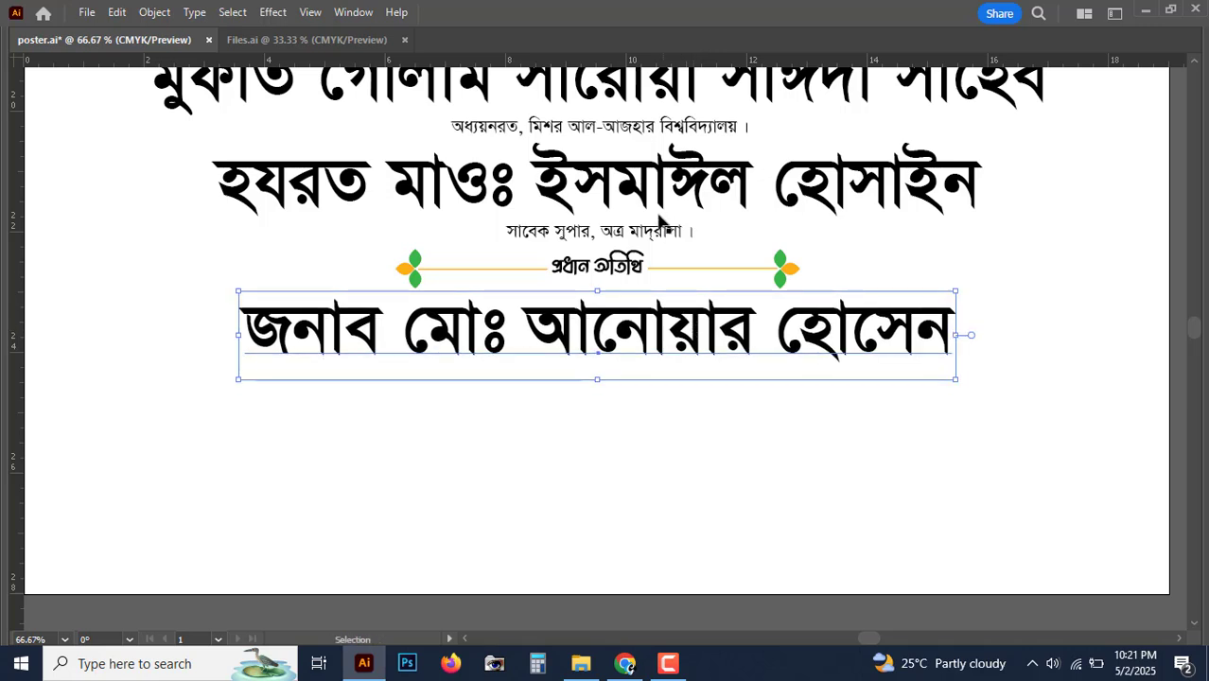
pyautogui.moveTo(662, 224); pyautogui.dragTo(551, 409)
# Step: Change the copied designation line to read 'চেয়ারম্যান, বীরগাঁও ইউনিয়ন পরিষদ ।'
pyautogui.hotkey('ctrl', '=')
pyautogui.hotkey('ctrl', '=')
pyautogui.doubleClick(585, 357)
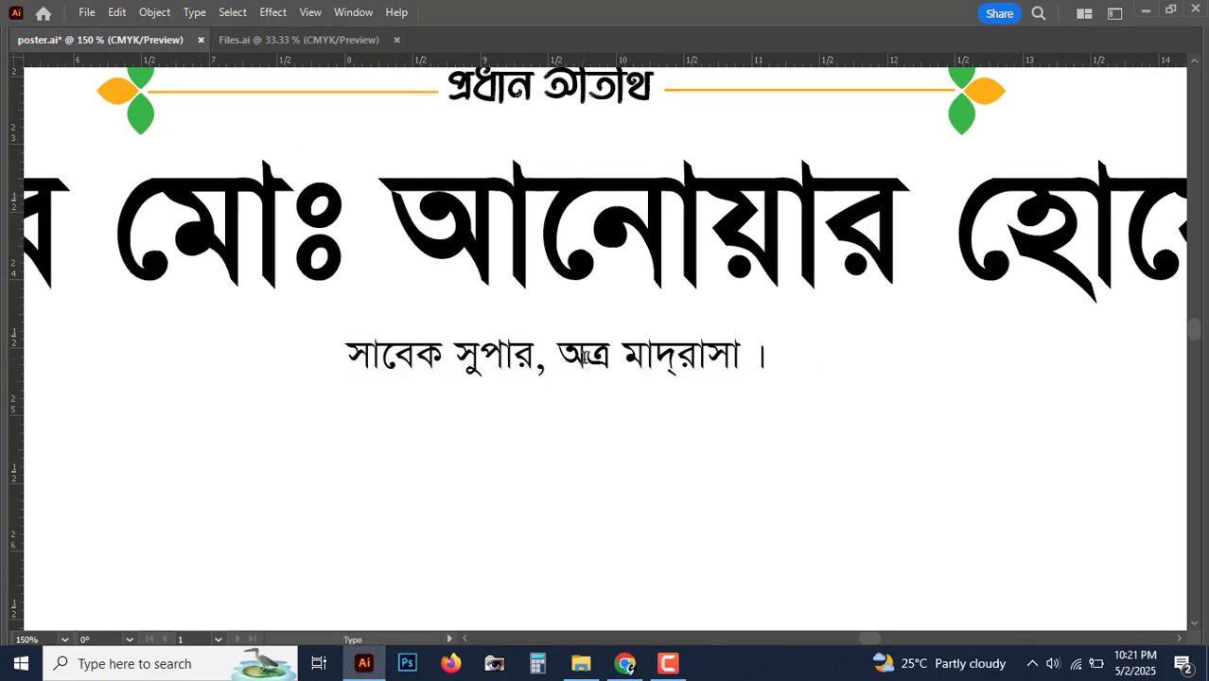
pyautogui.hotkey('ctrl', 'a')
pyautogui.press('BackSpace')
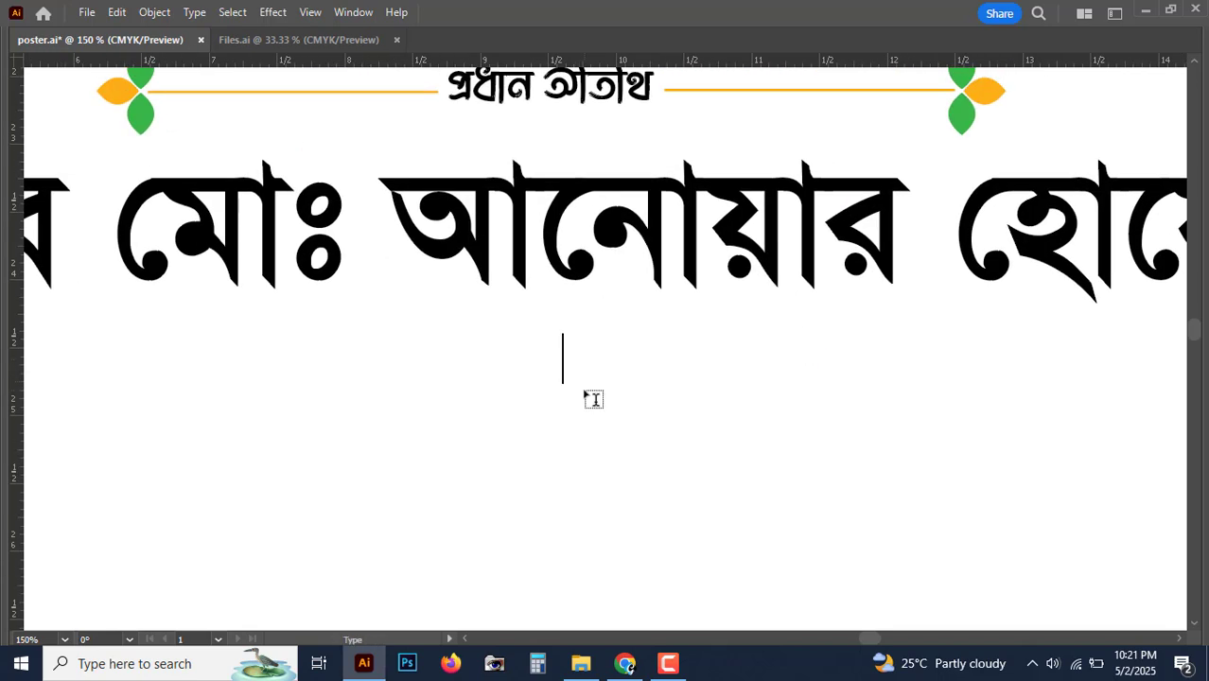
pyautogui.write('চেয়রম')
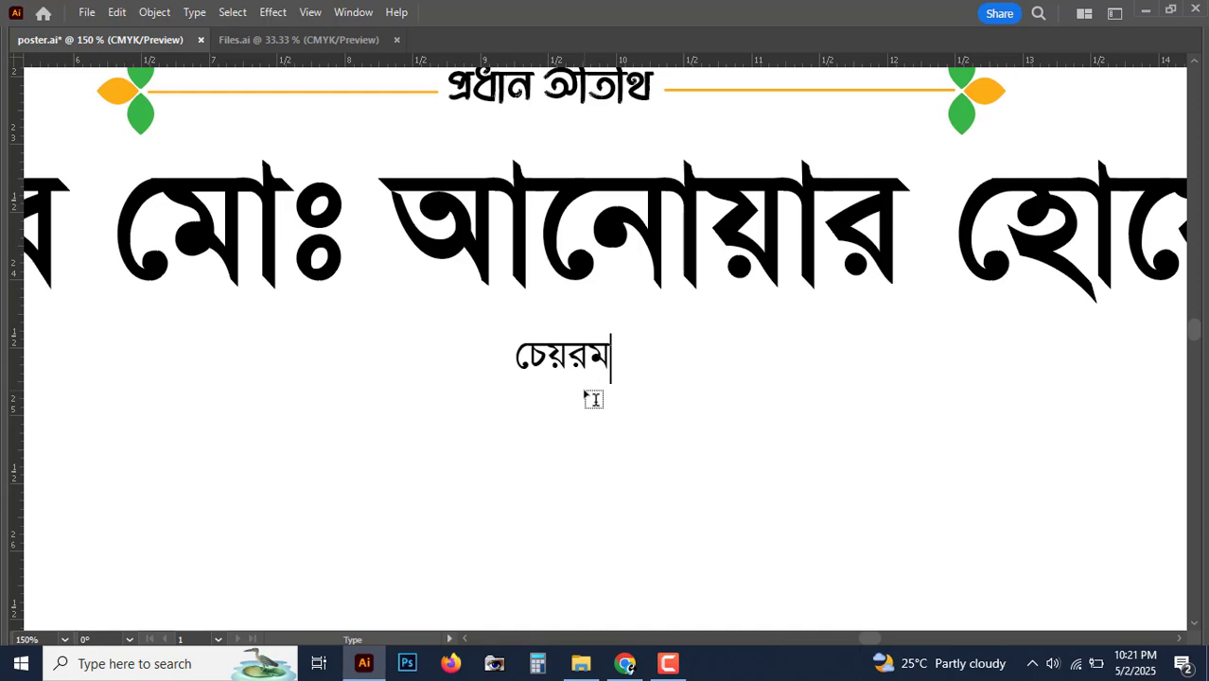
pyautogui.press('BackSpace')
pyautogui.write('াম')
pyautogui.press('BackSpace')
pyautogui.press('BackSpace')
pyautogui.write('রম')
pyautogui.press('BackSpace')
pyautogui.press('BackSpace')
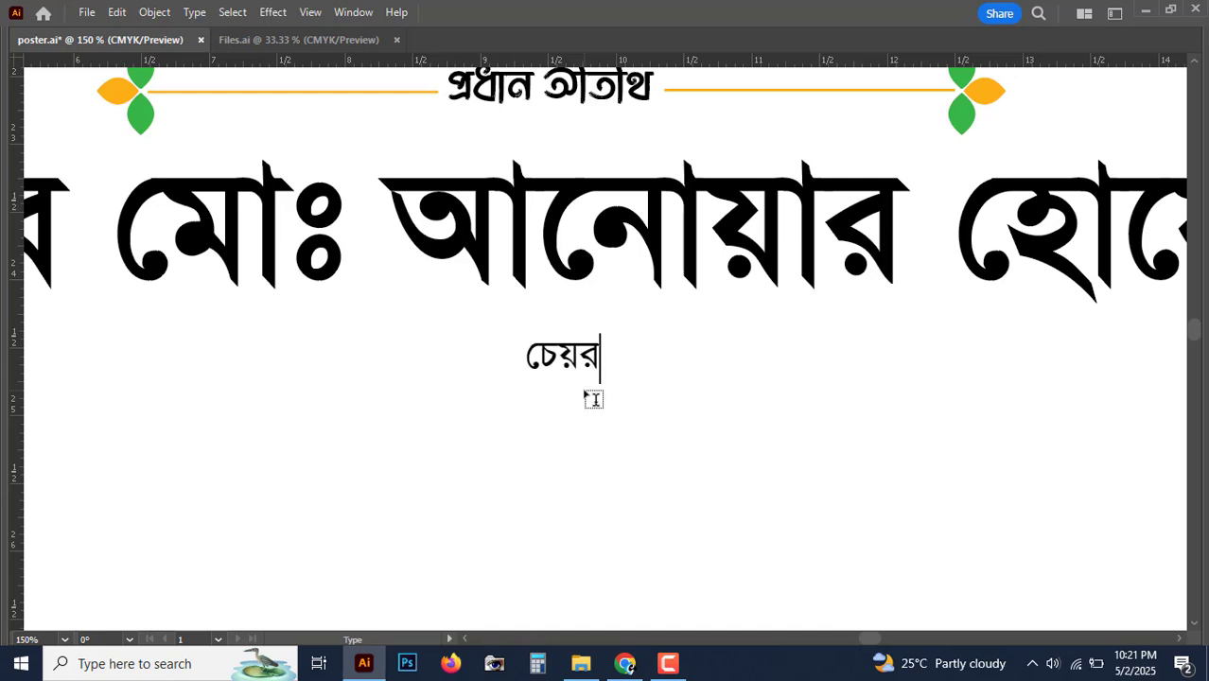
pyautogui.write('্যান, বীর')
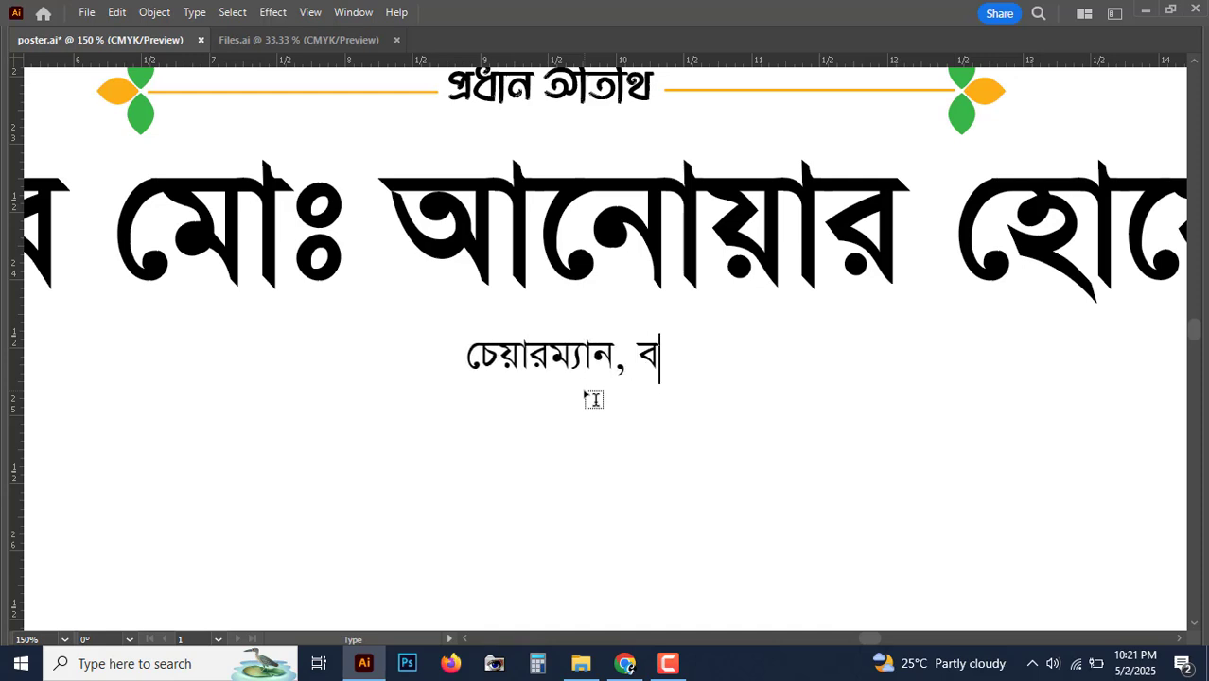
pyautogui.write('গ*া')
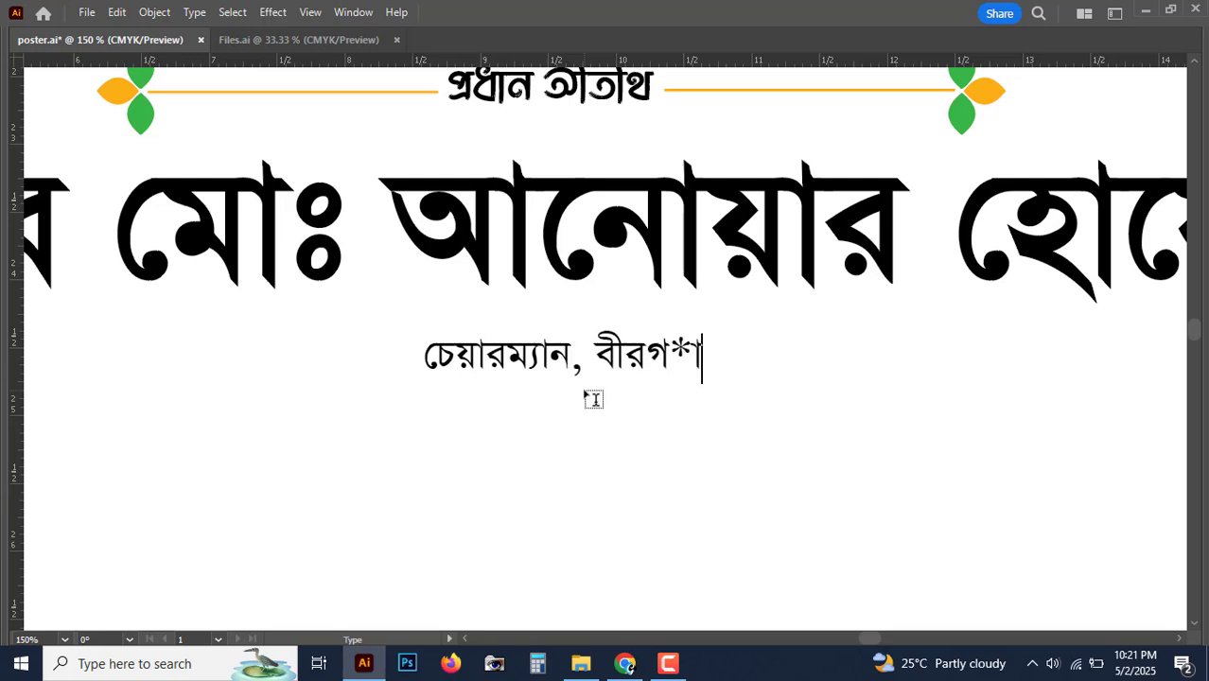
pyautogui.press('BackSpace')
pyautogui.press('BackSpace')
pyautogui.write('াঁও')
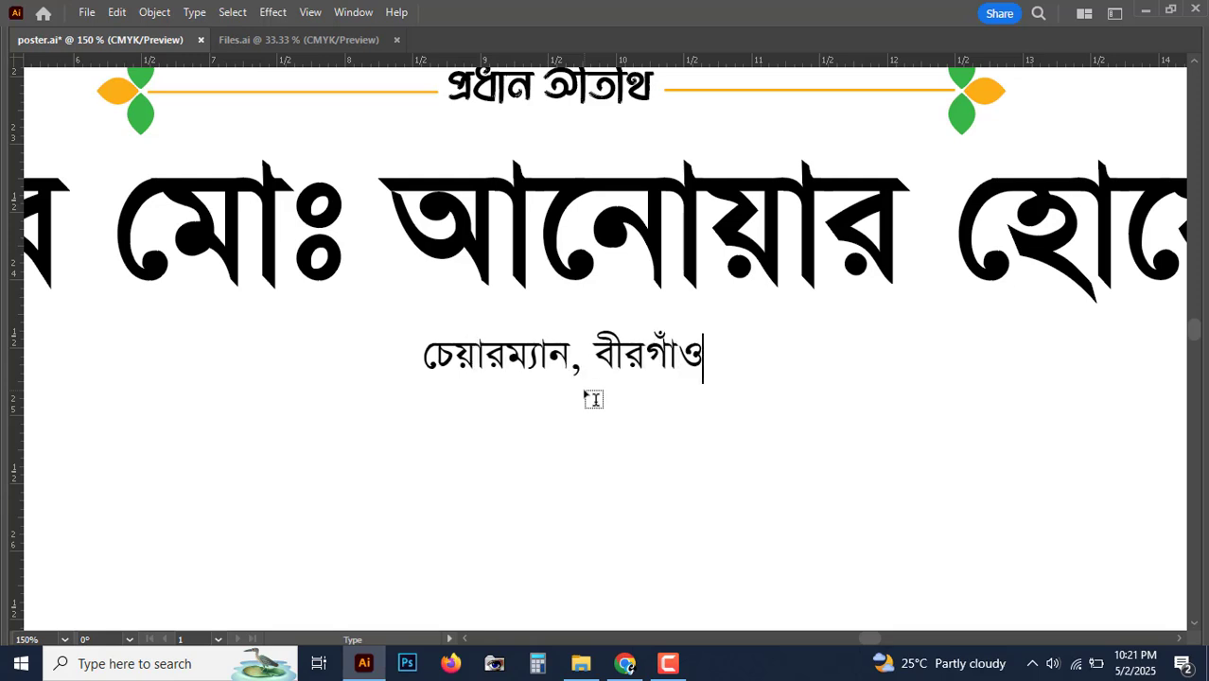
pyautogui.write(' ইউনিয়ন ')
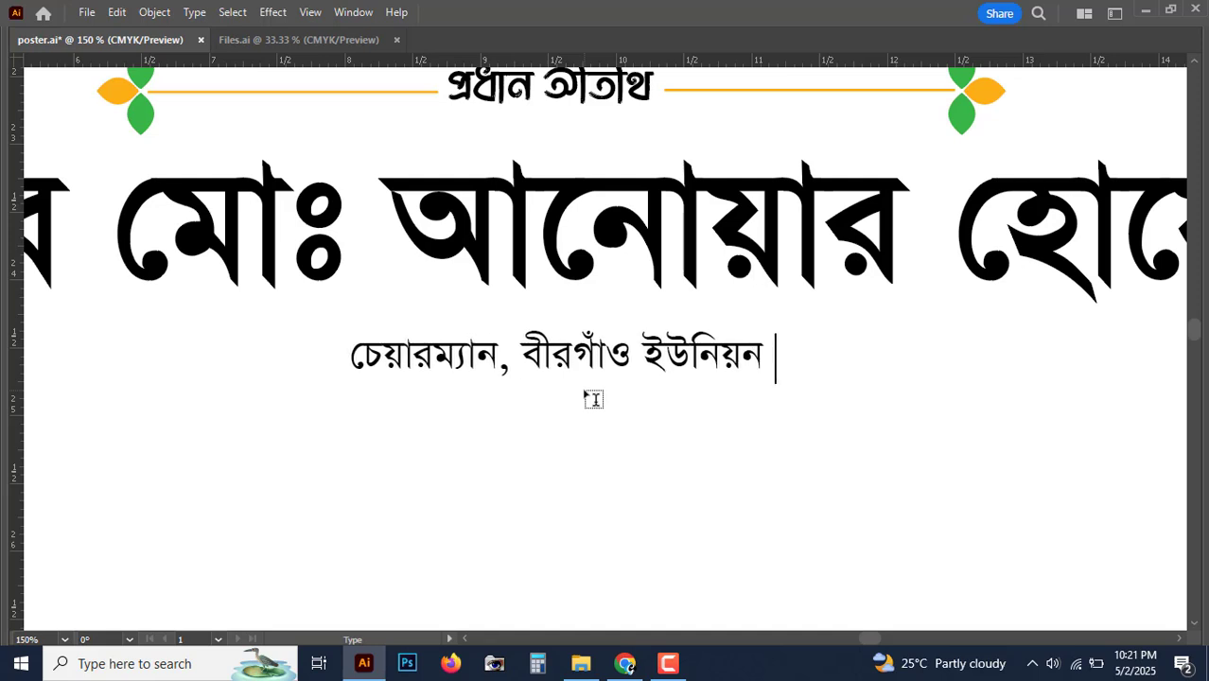
pyautogui.write('পাষদ')
pyautogui.press('BackSpace')
pyautogui.press('BackSpace')
pyautogui.write('রষধ ।')
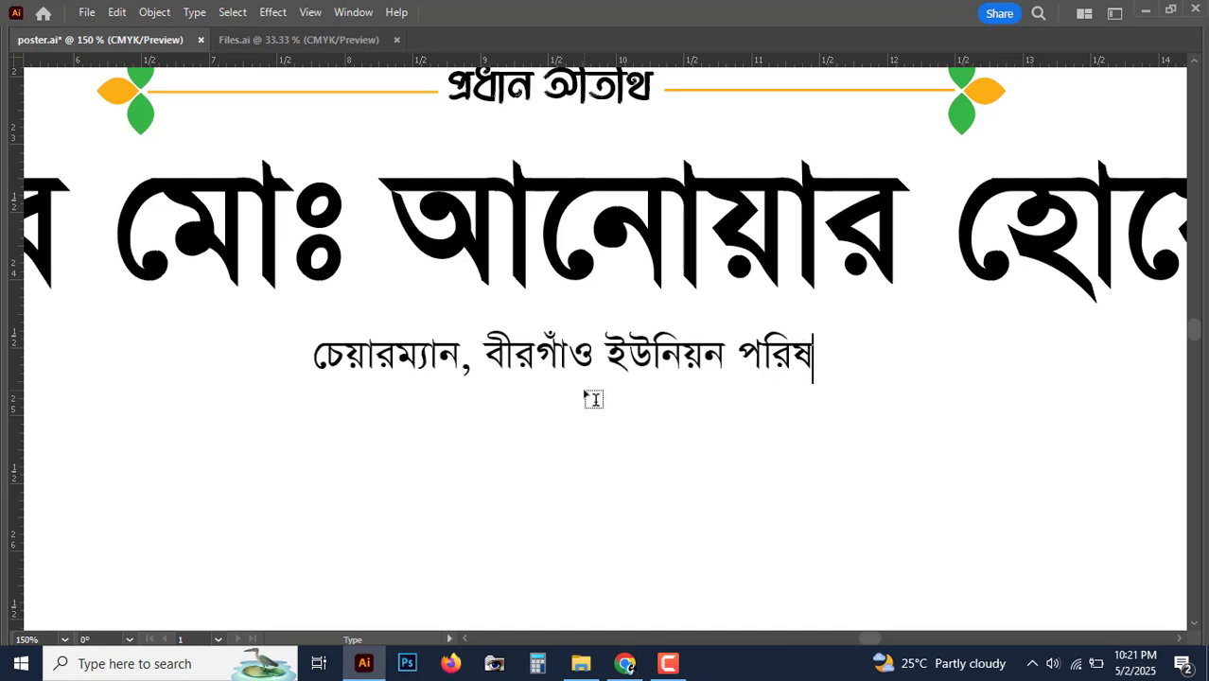
pyautogui.press('BackSpace')
pyautogui.press('BackSpace')
pyautogui.press('BackSpace')
pyautogui.write('দ ।')
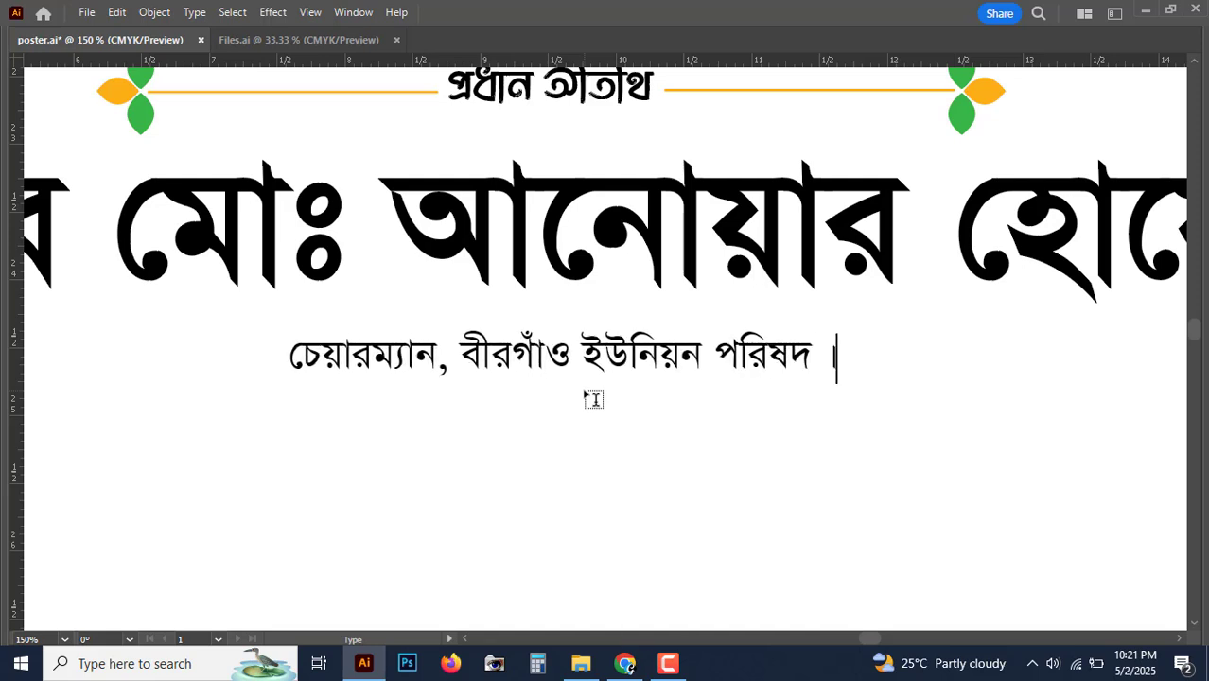
pyautogui.press('Home')
pyautogui.press('Escape')
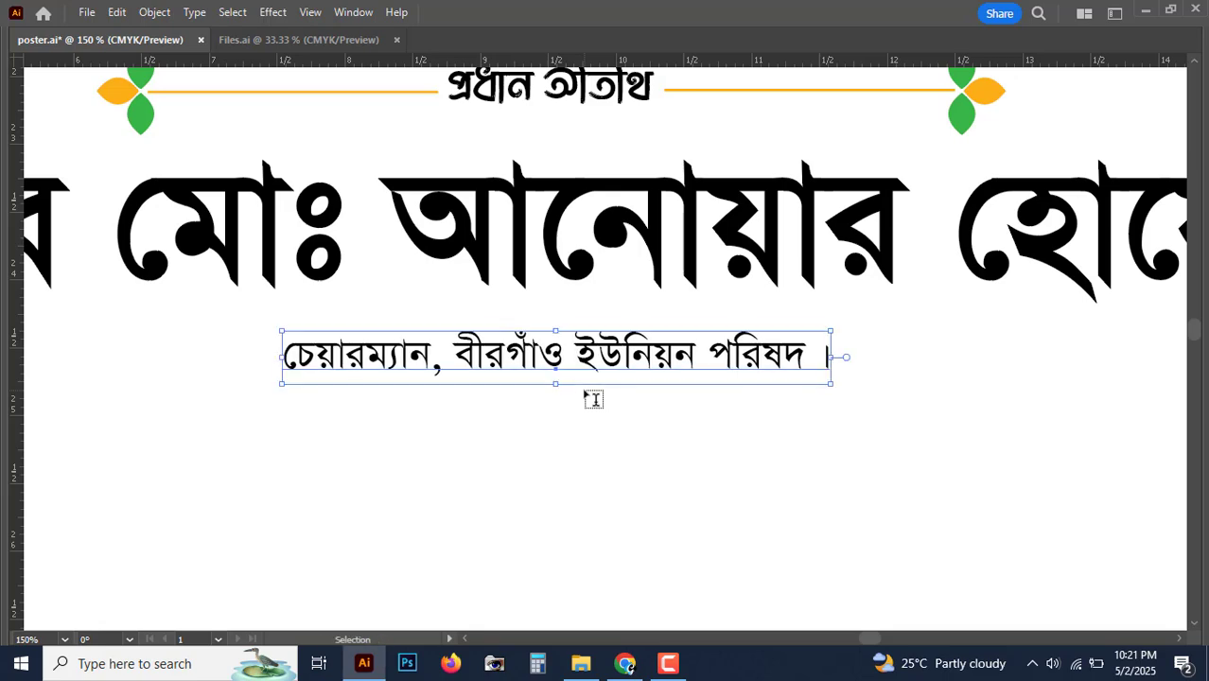
# Step: Zoom out, centre the whole poster in view, and deselect the text
pyautogui.hotkey('ctrl', '-')
pyautogui.hotkey('ctrl', '-')
pyautogui.hotkey('ctrl', '-')
pyautogui.hotkey('ctrl', '-')
pyautogui.hotkey('ctrl', '-')
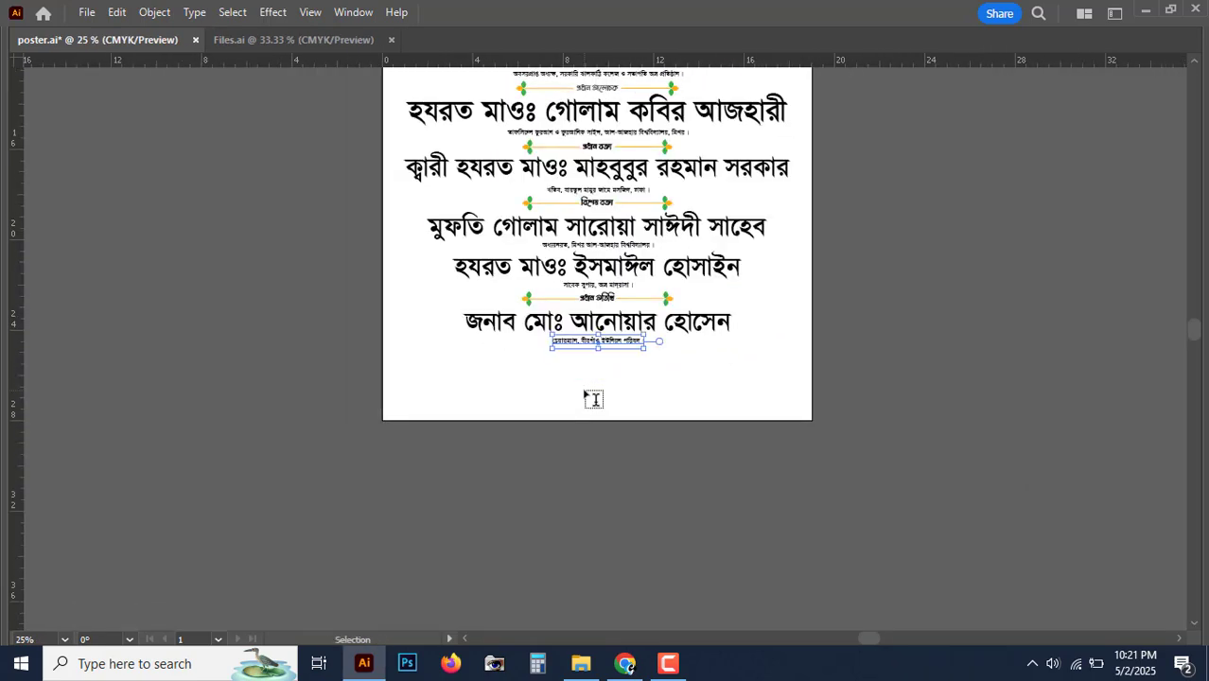
pyautogui.hotkey('ctrl', '-')
pyautogui.moveTo(662, 352); pyautogui.dragTo(582, 437)
pyautogui.click(817, 424)
pyautogui.scroll(1, 820, 424)
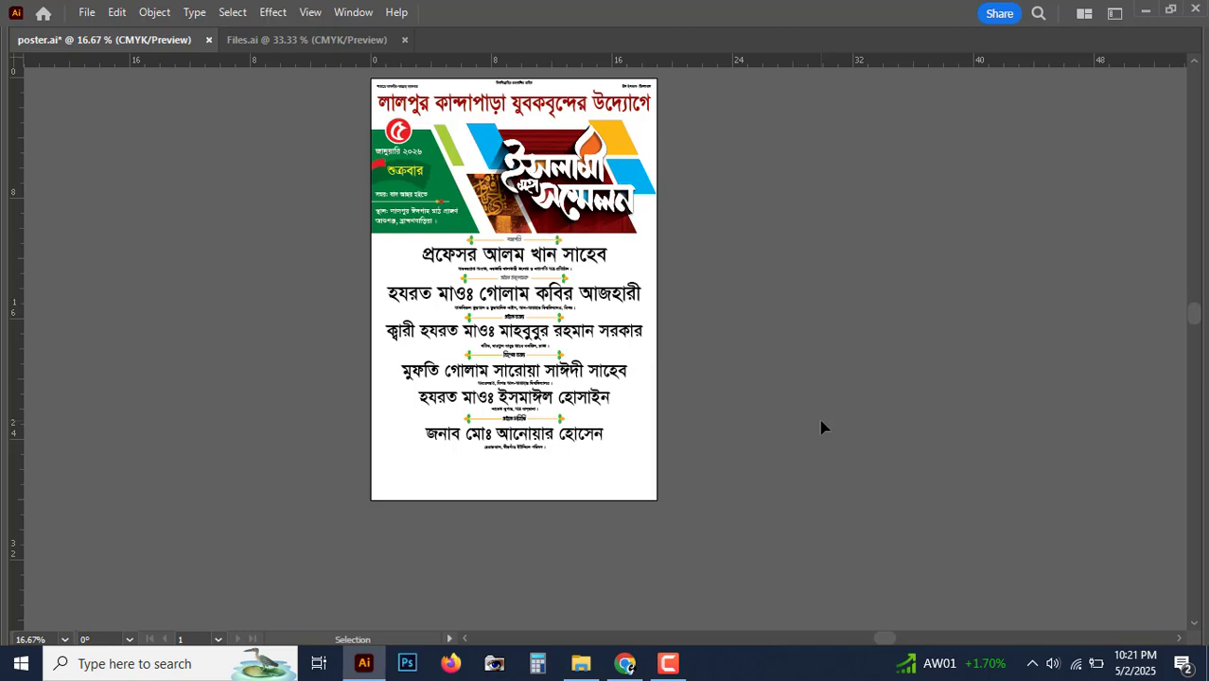
# Step: Shift-nudge the last guest's name-and-title group upward, closer to the প্রধান অতিথি heading
pyautogui.hotkey('ctrl', '+')
pyautogui.hotkey('ctrl', '+')
pyautogui.hotkey('ctrl', '+')
pyautogui.moveTo(583, 526); pyautogui.dragTo(702, 311)
pyautogui.hotkey('ctrl', '+')
pyautogui.moveTo(670, 354); pyautogui.dragTo(742, 317)
pyautogui.click(614, 406)
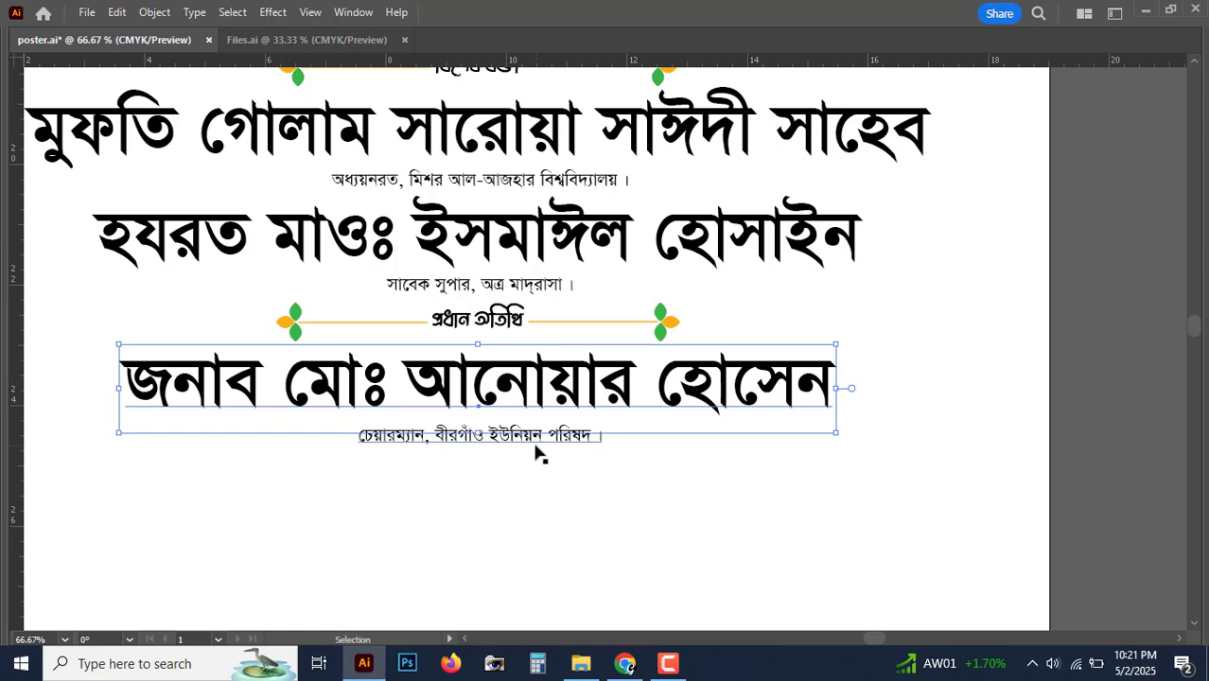
pyautogui.hotkey('shift', 'Up')
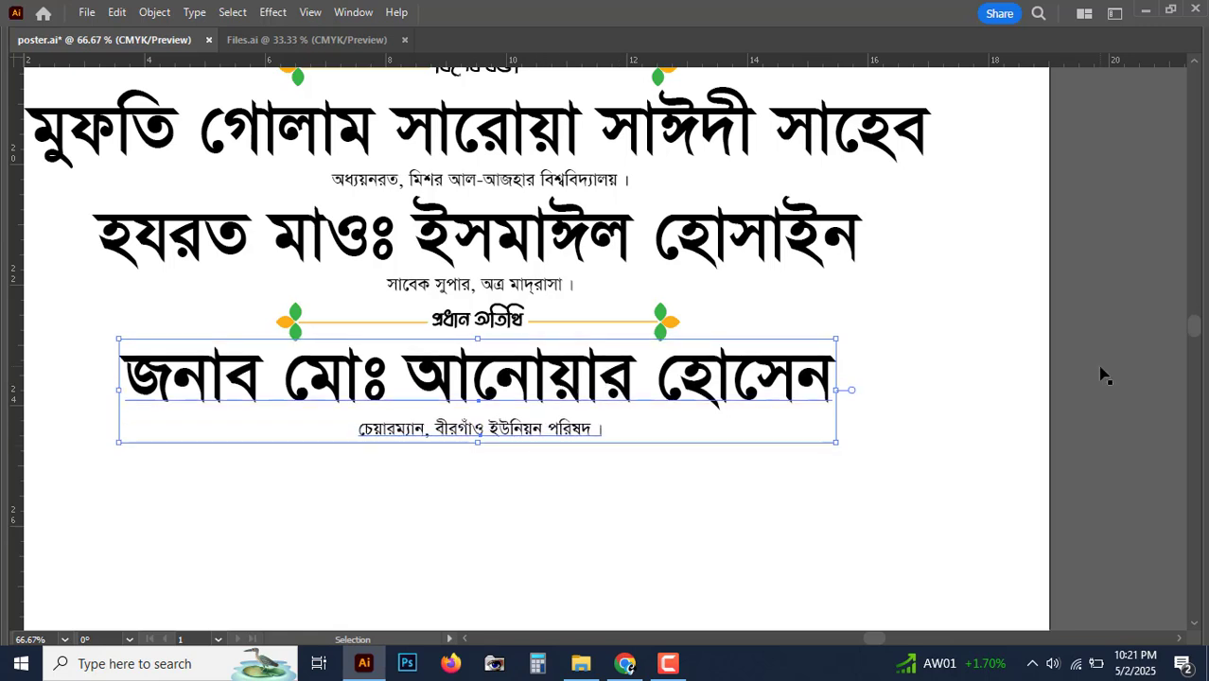
pyautogui.click(1126, 376)
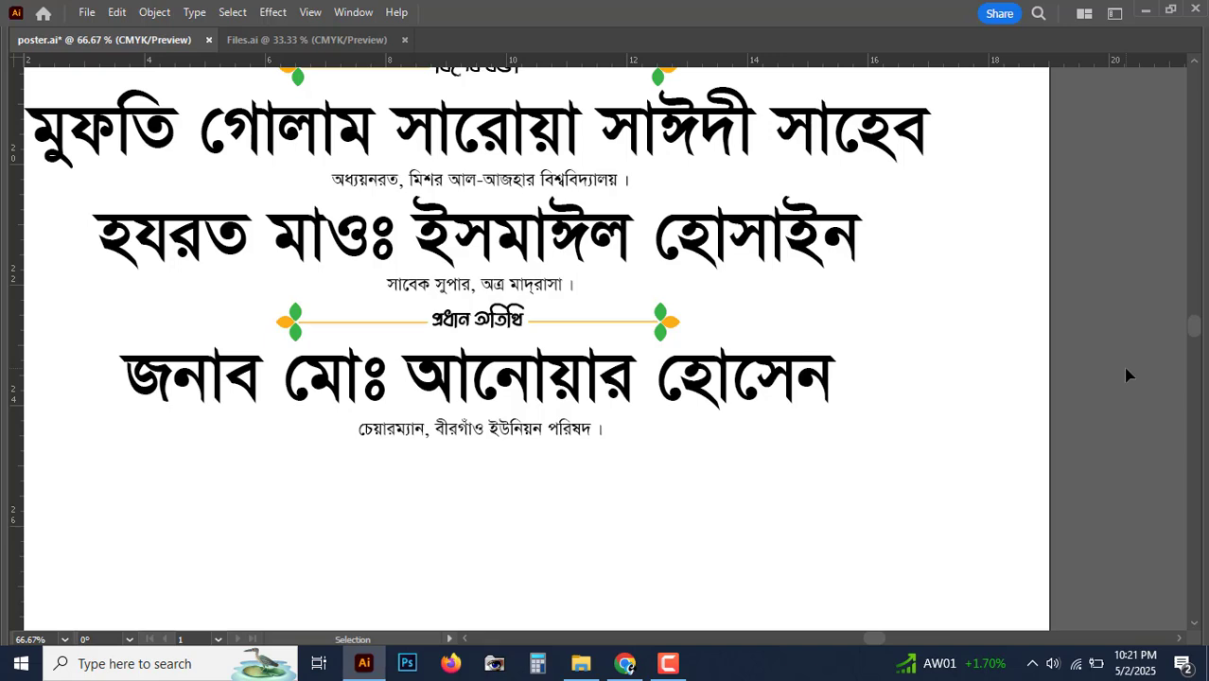
pyautogui.hotkey('ctrl', '+')
pyautogui.moveTo(433, 366); pyautogui.dragTo(580, 321)
# Step: Duplicate the প্রধান অতিথি heading with both leaf ornaments below the last guest
pyautogui.click(585, 265)
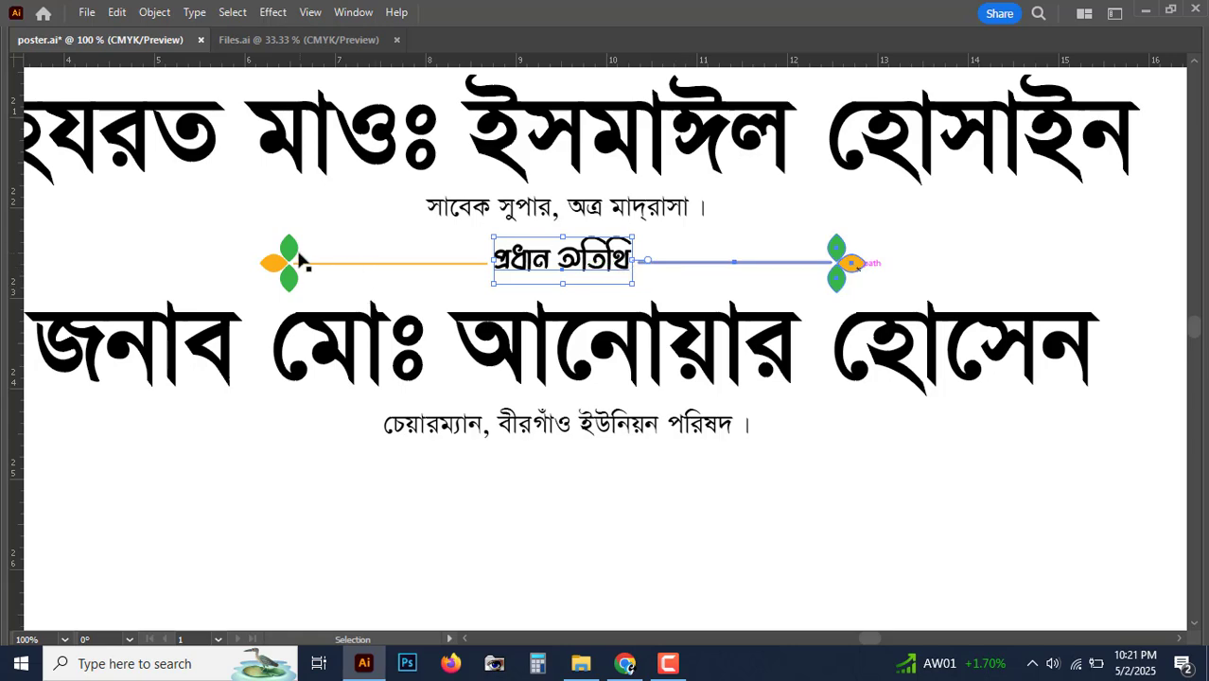
pyautogui.keyDown('shift'); pyautogui.click(842, 262); pyautogui.keyUp('shift')
pyautogui.keyDown('shift'); pyautogui.click(299, 260); pyautogui.keyUp('shift')
pyautogui.moveTo(562, 259); pyautogui.dragTo(562, 469)
pyautogui.moveTo(582, 356); pyautogui.dragTo(618, 71)
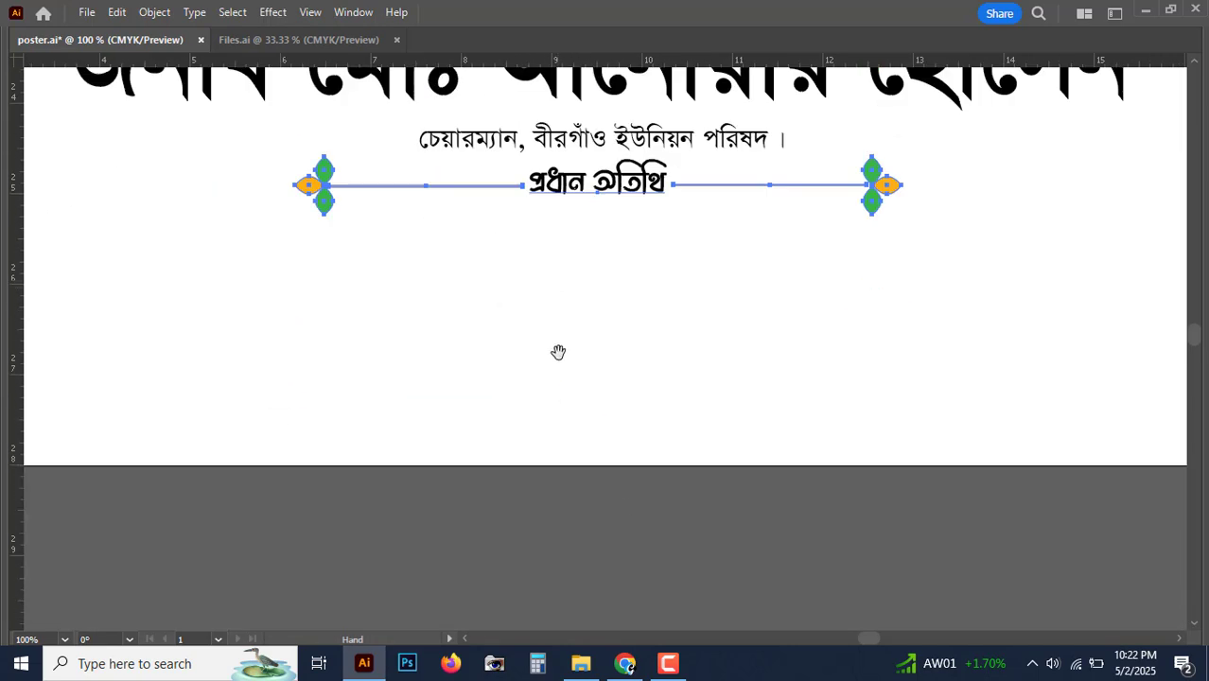
pyautogui.moveTo(637, 534); pyautogui.dragTo(592, 566)
pyautogui.click(616, 354)
# Step: Change the copied heading's word প্রধান to বিশেষ so it reads বিশেষ অতিথি
pyautogui.press('t')
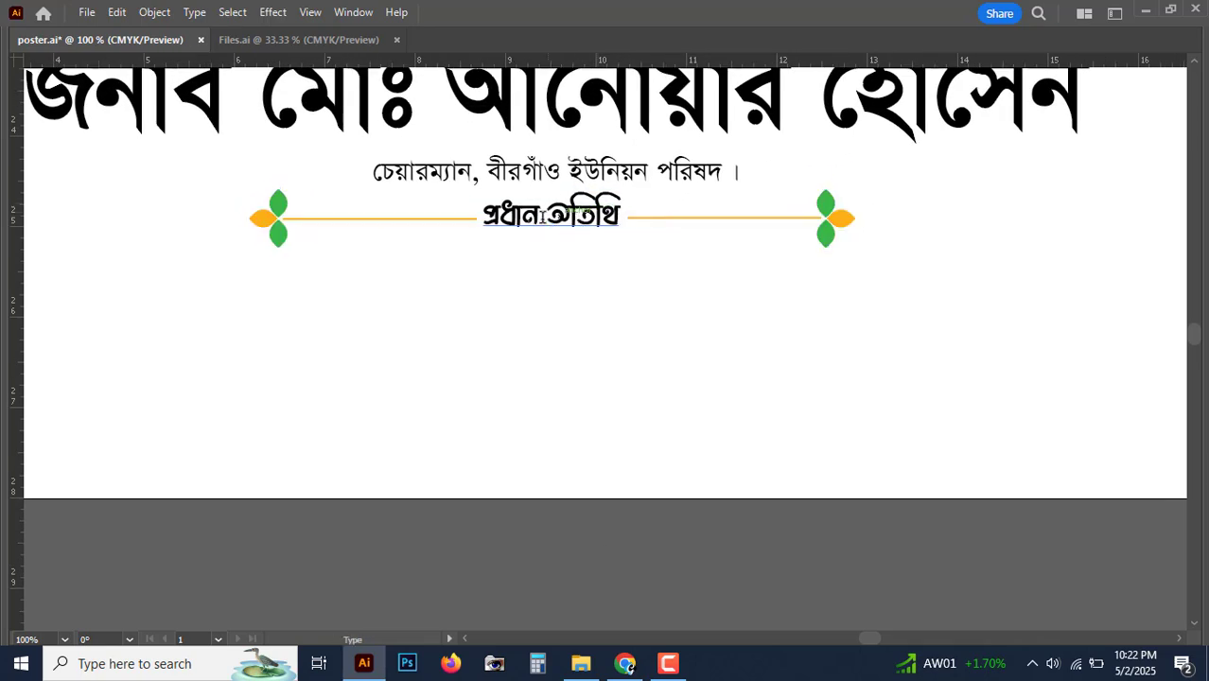
pyautogui.doubleClick(438, 217)
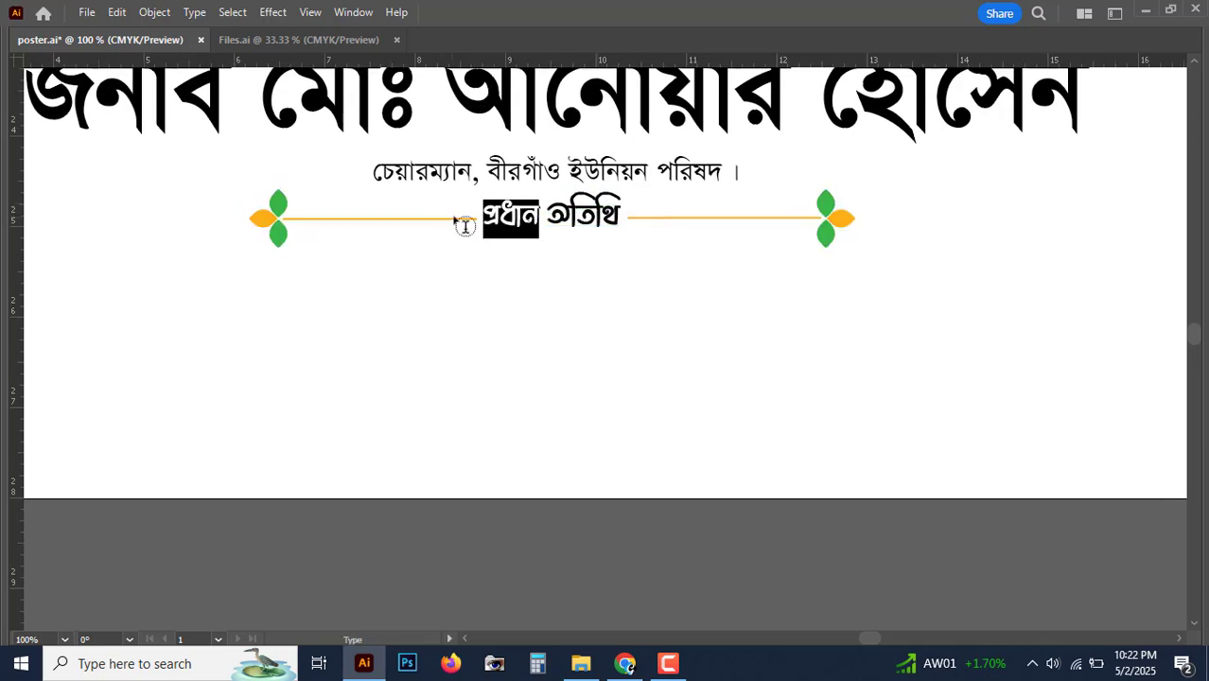
pyautogui.write('বিশেষ')
pyautogui.press('Escape')
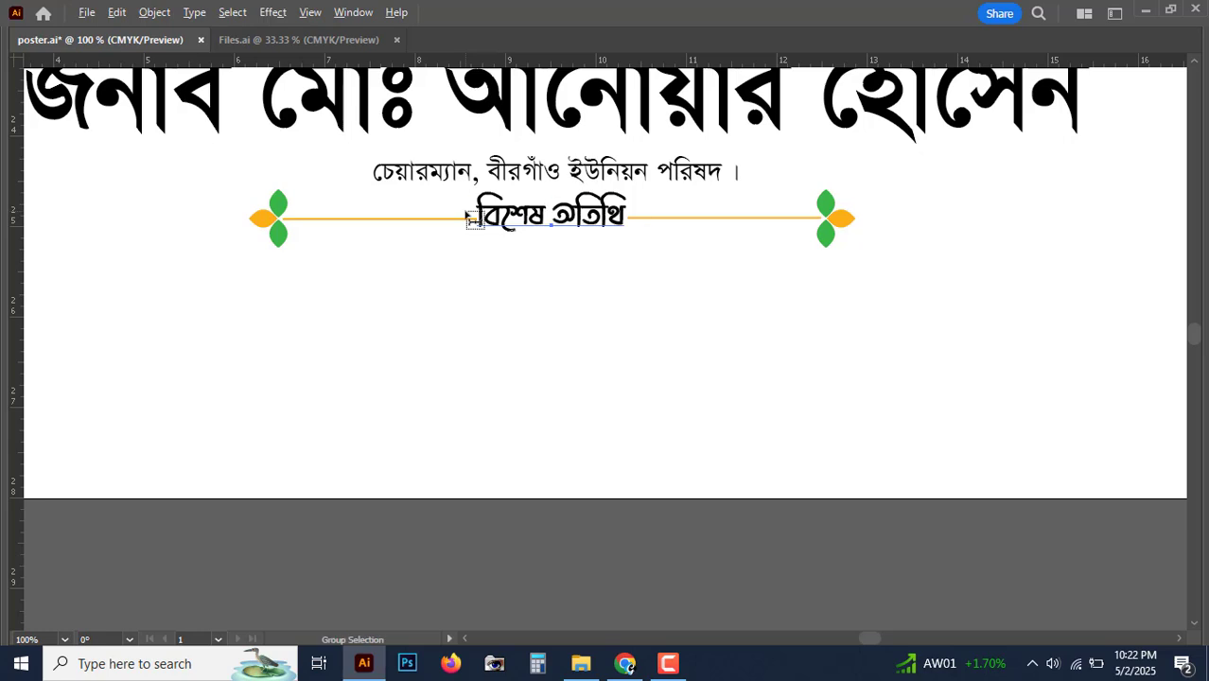
pyautogui.click(843, 216)
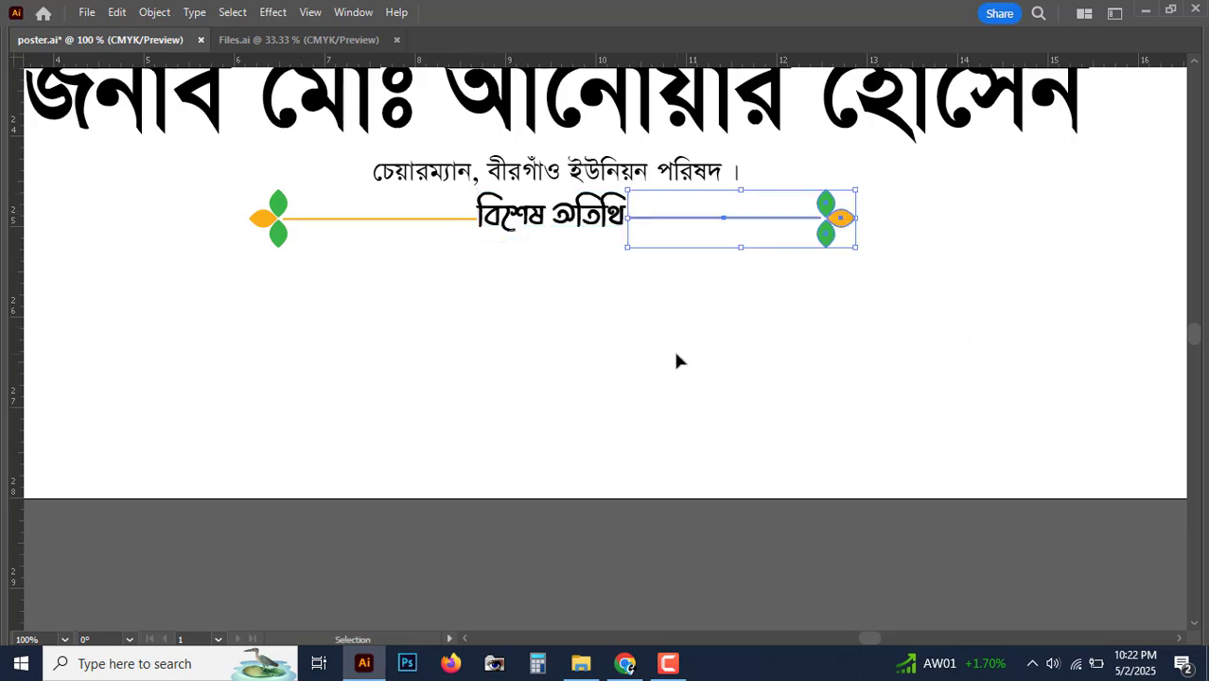
pyautogui.click(265, 219)
pyautogui.click(615, 584)
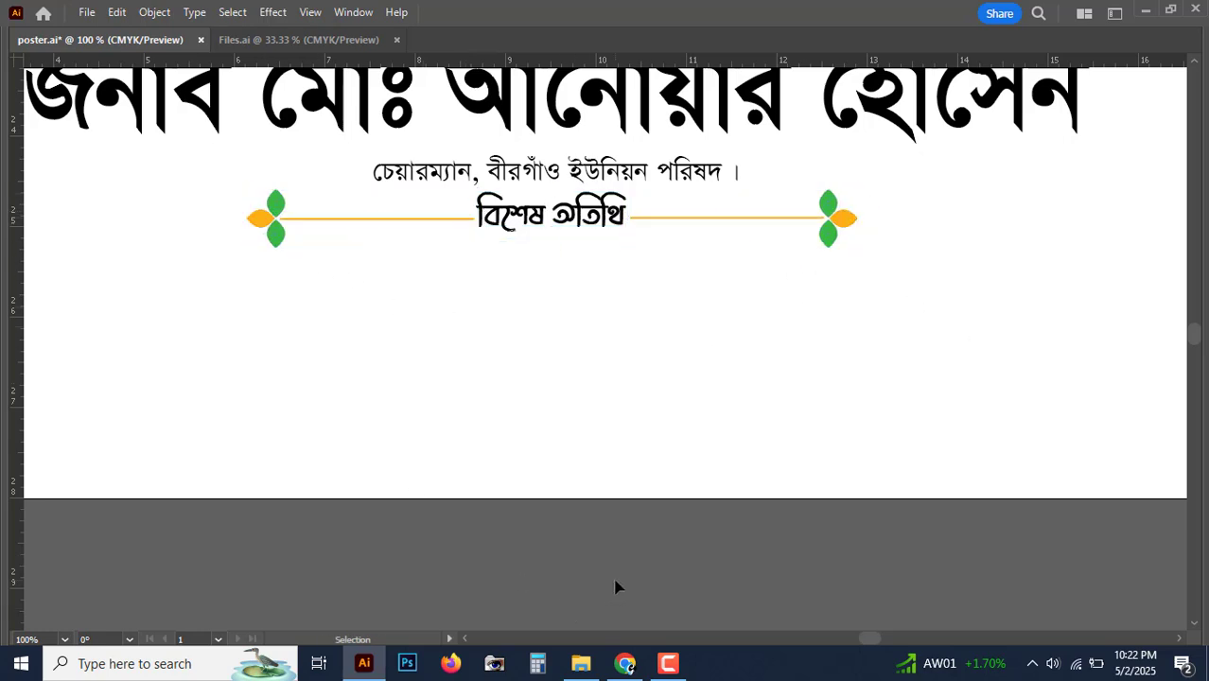
# Step: Copy a guest name under the new heading, replace it with the new guest's full name, and copy a title line beneath
pyautogui.hotkey('ctrl', '-')
pyautogui.moveTo(785, 185); pyautogui.dragTo(714, 323)
pyautogui.tripleClick(710, 324)
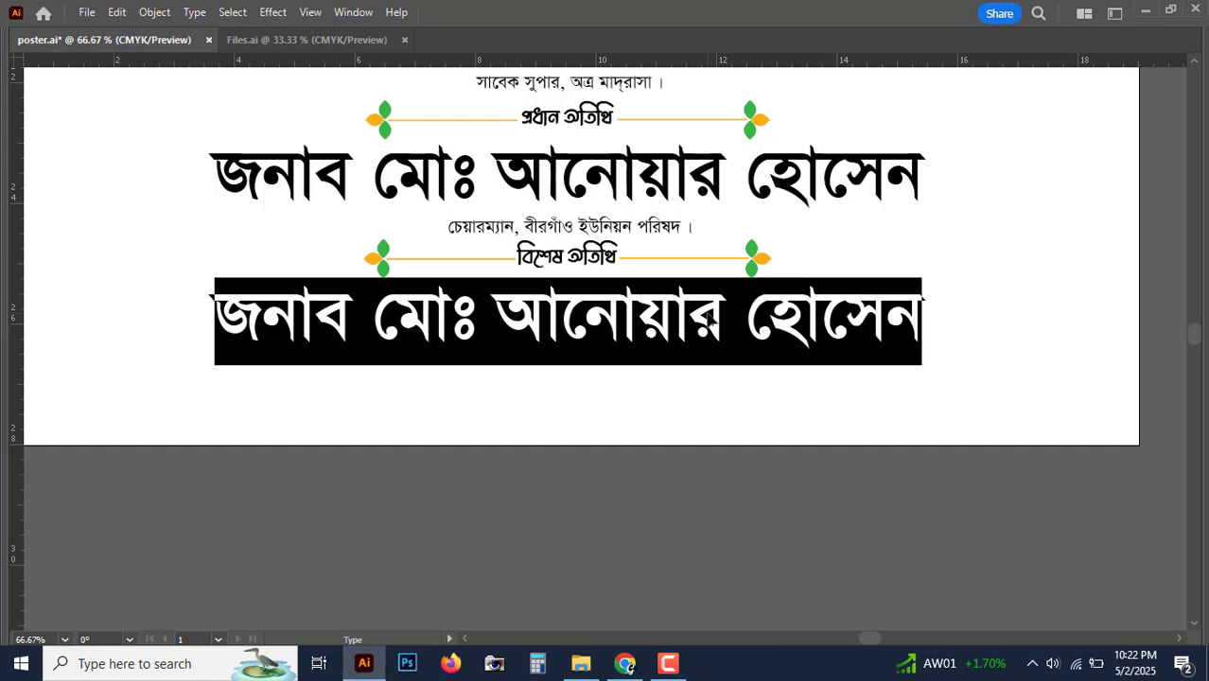
pyautogui.write('জনাব ')
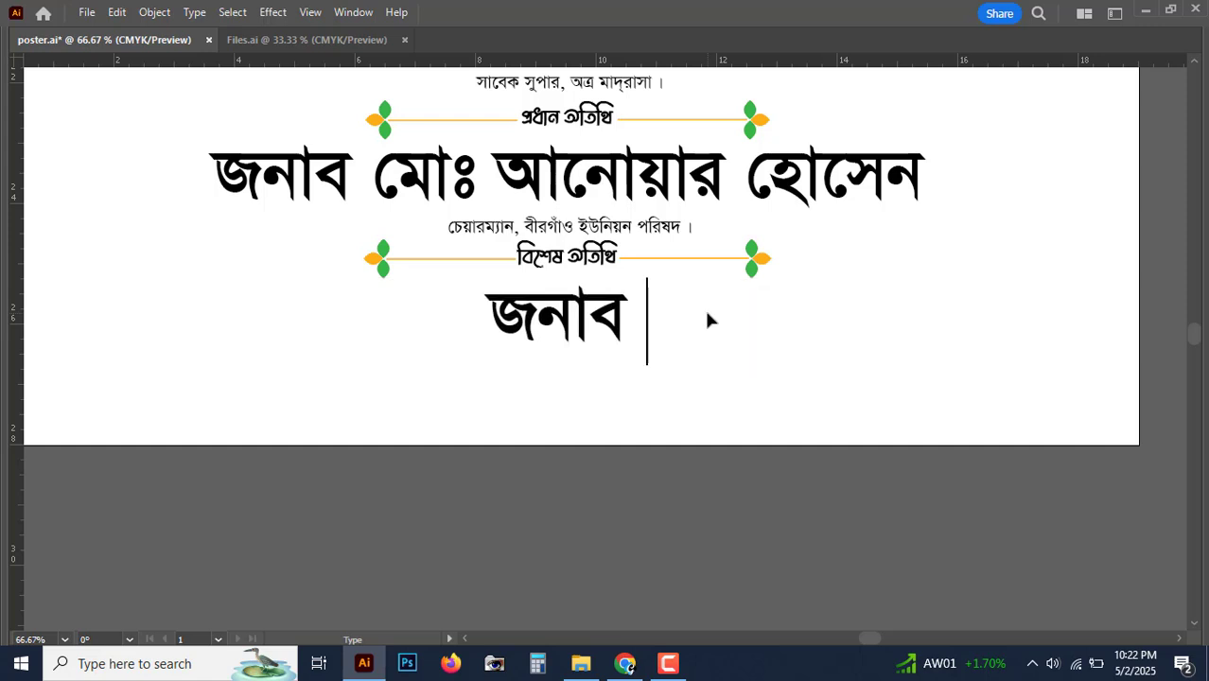
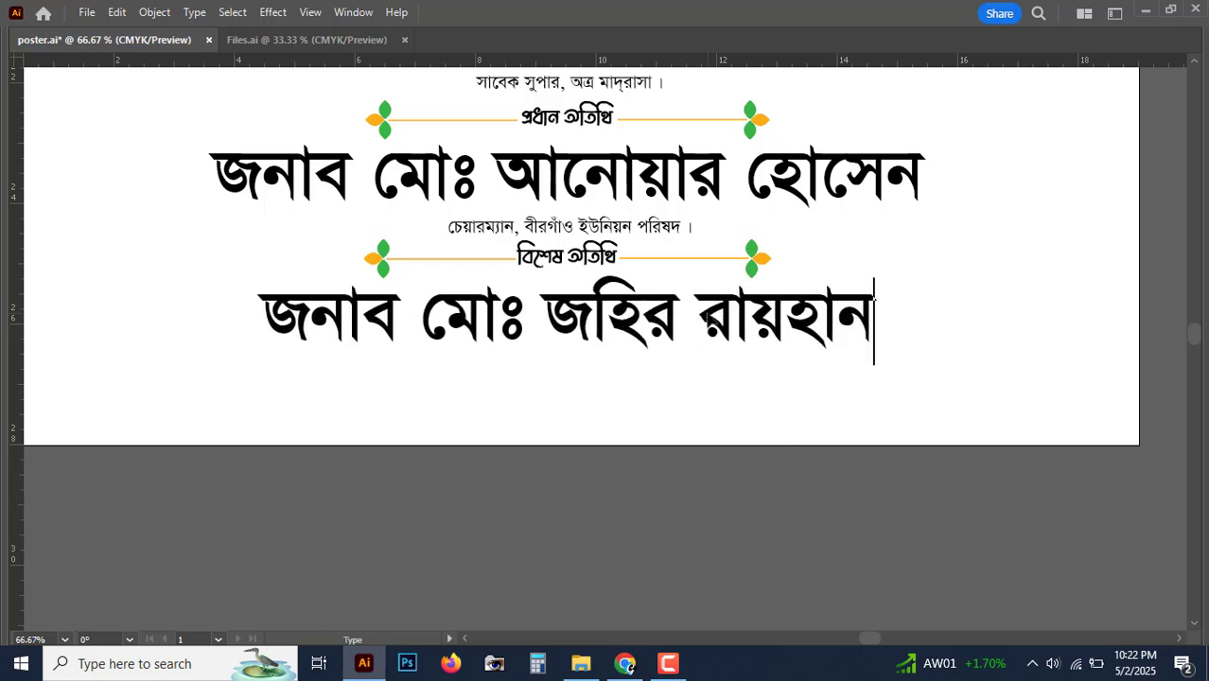
pyautogui.press('Escape')
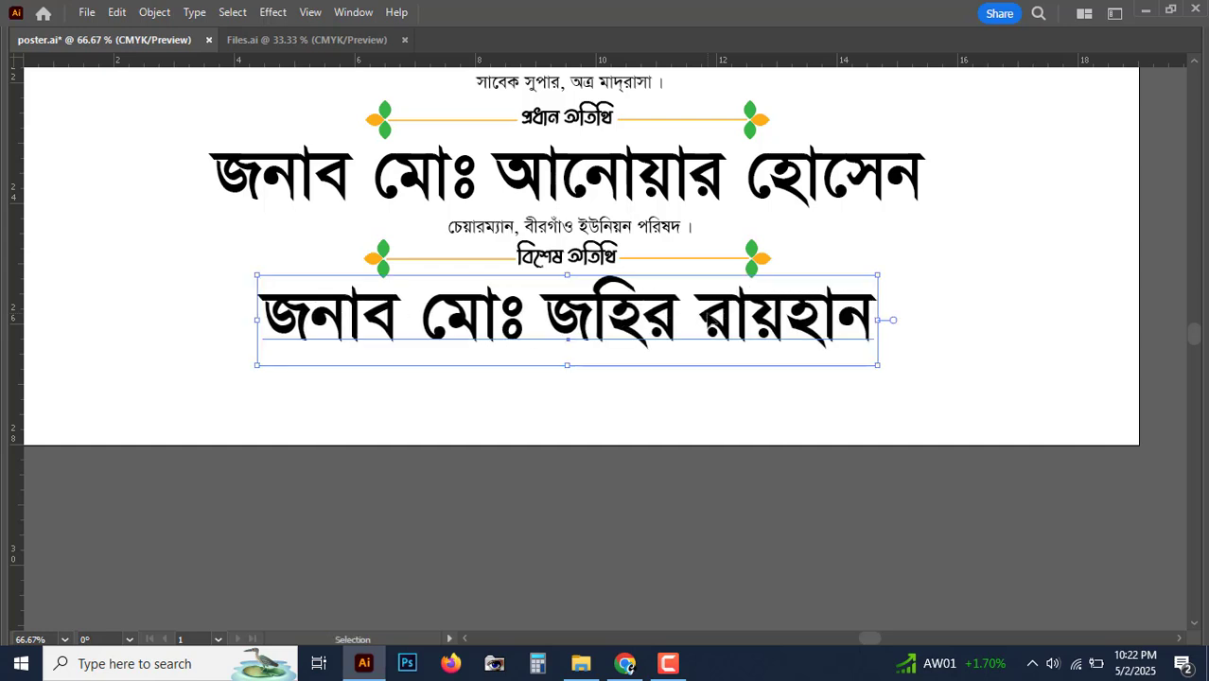
pyautogui.moveTo(614, 236); pyautogui.dragTo(615, 373)
# Step: Retype the copied title as 'সাধারণ সম্পাদক (ভারপ্রাপ্ত), ব্রাহ্মণবাড়িয়া টেলিভিশন ।' and nudge it up
pyautogui.hotkey('ctrl', '=')
pyautogui.hotkey('ctrl', '=')
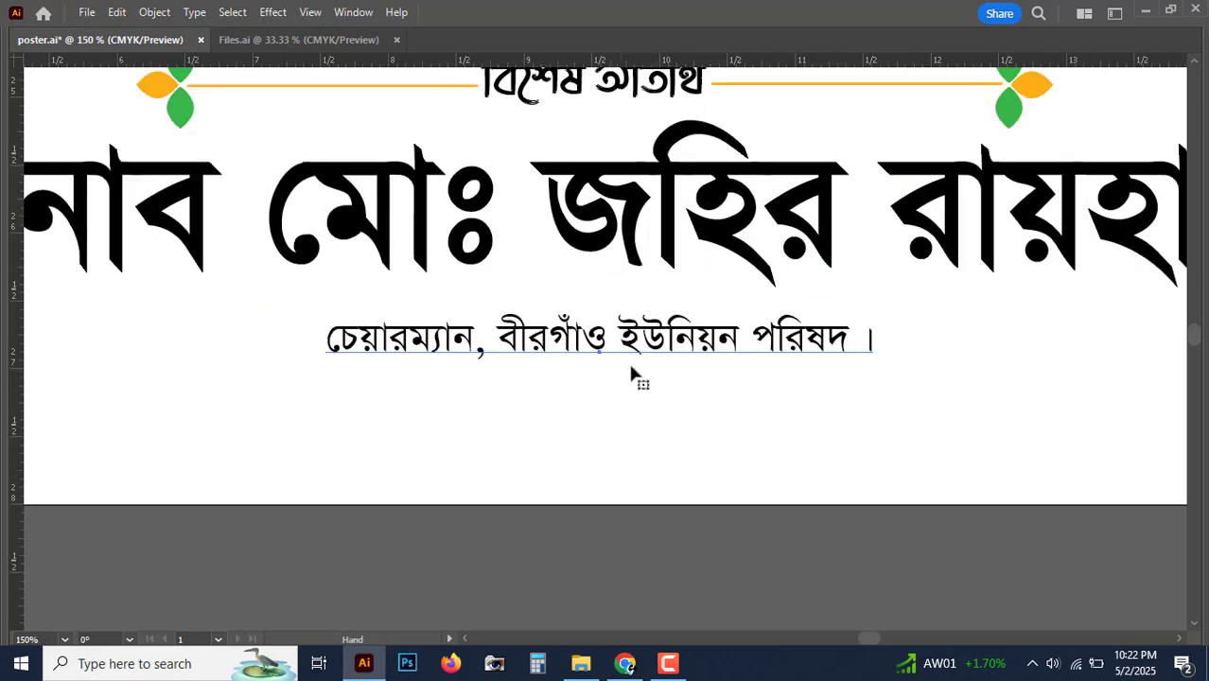
pyautogui.tripleClick(647, 350)
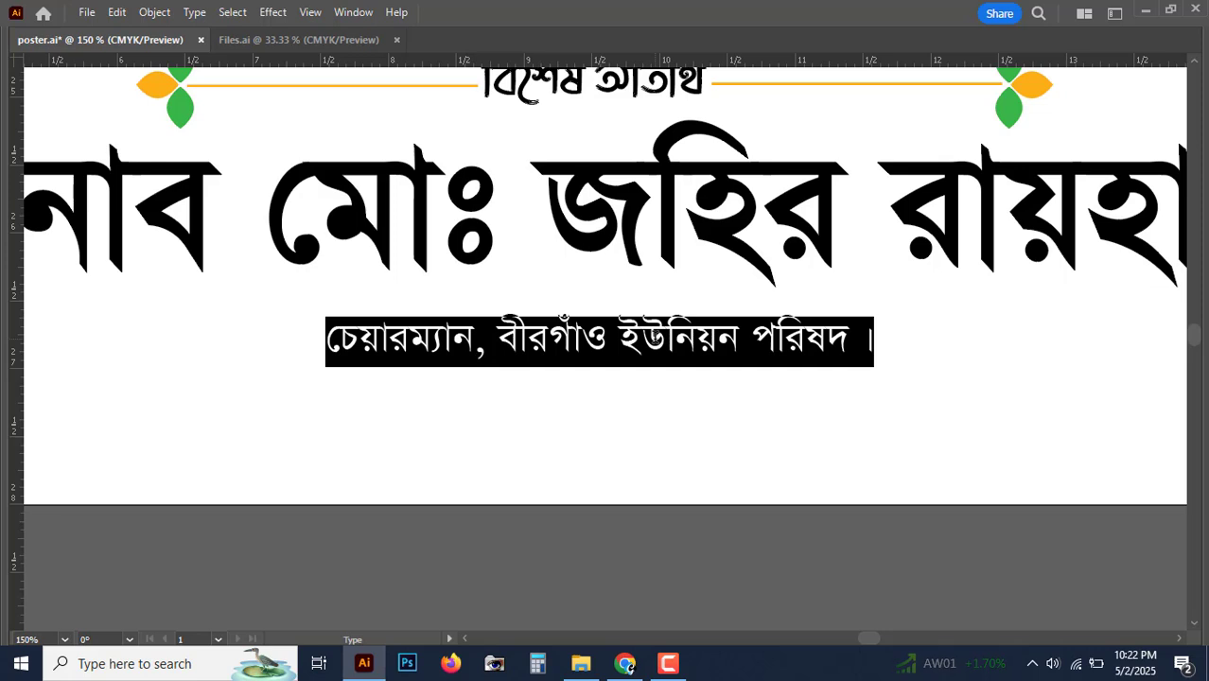
pyautogui.write('সাধারণ ')
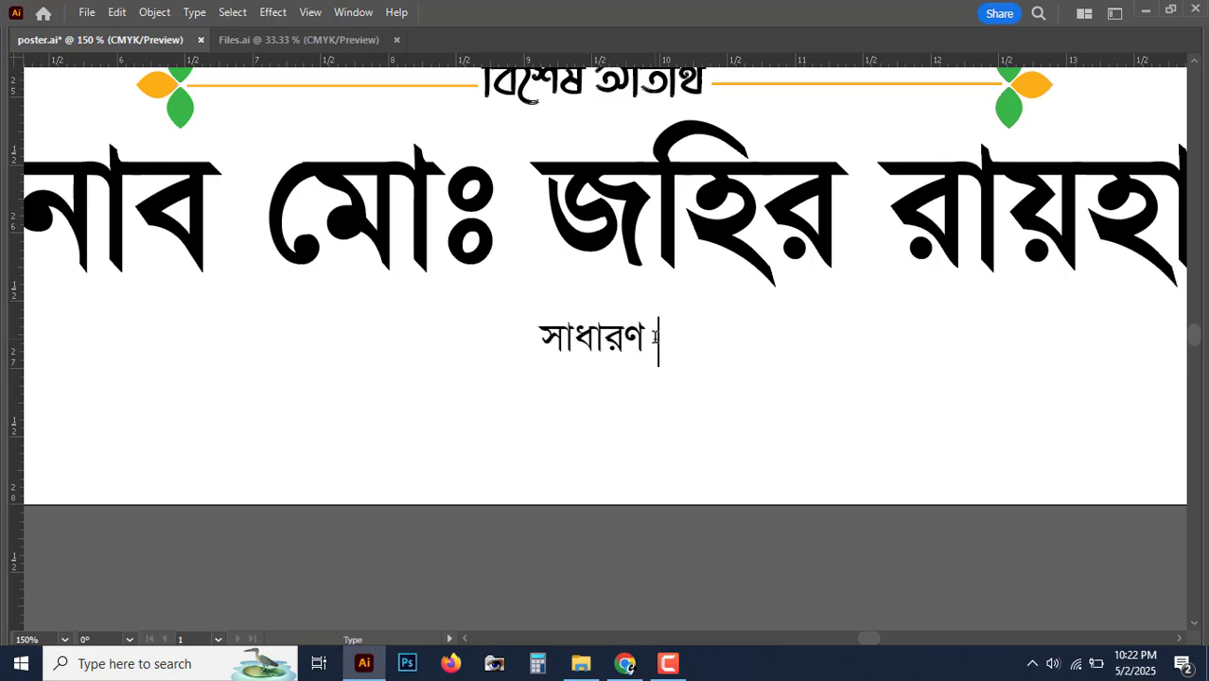
pyautogui.write('সম্পাদক')
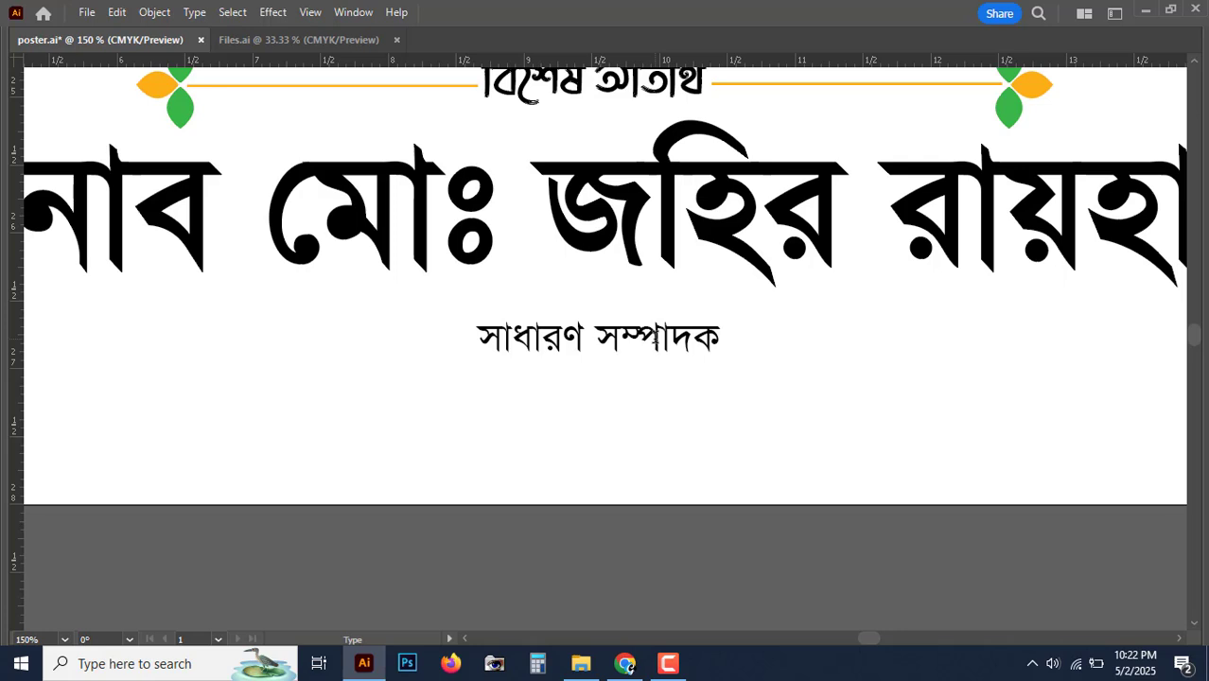
pyautogui.write(' (ভা)')
pyautogui.press('Left')
pyautogui.write('ভা')
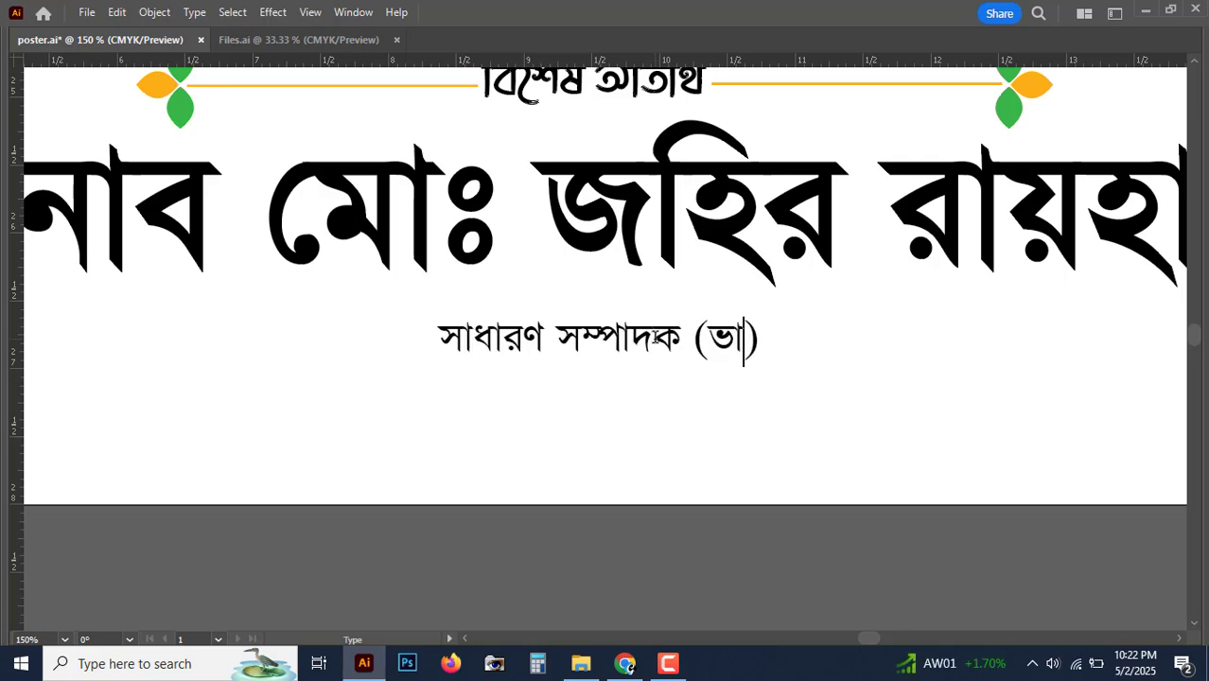
pyautogui.write('রপ্রাপ্ত')
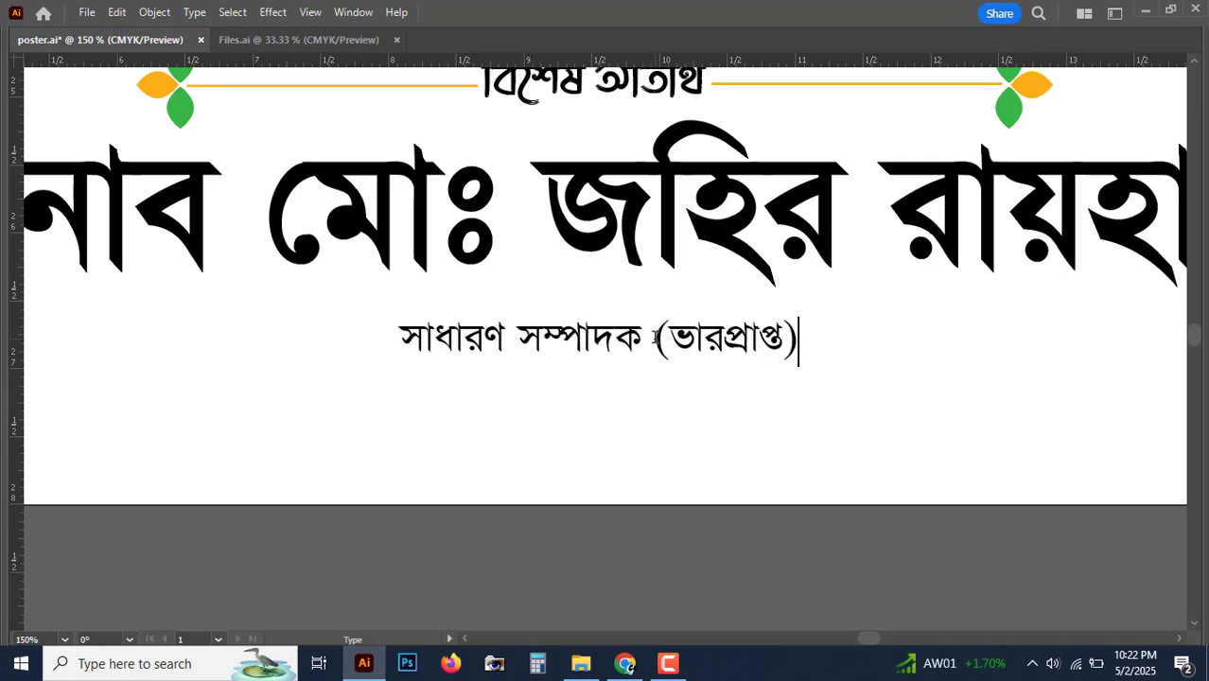
pyautogui.write(', ব্রাহ্মণ')
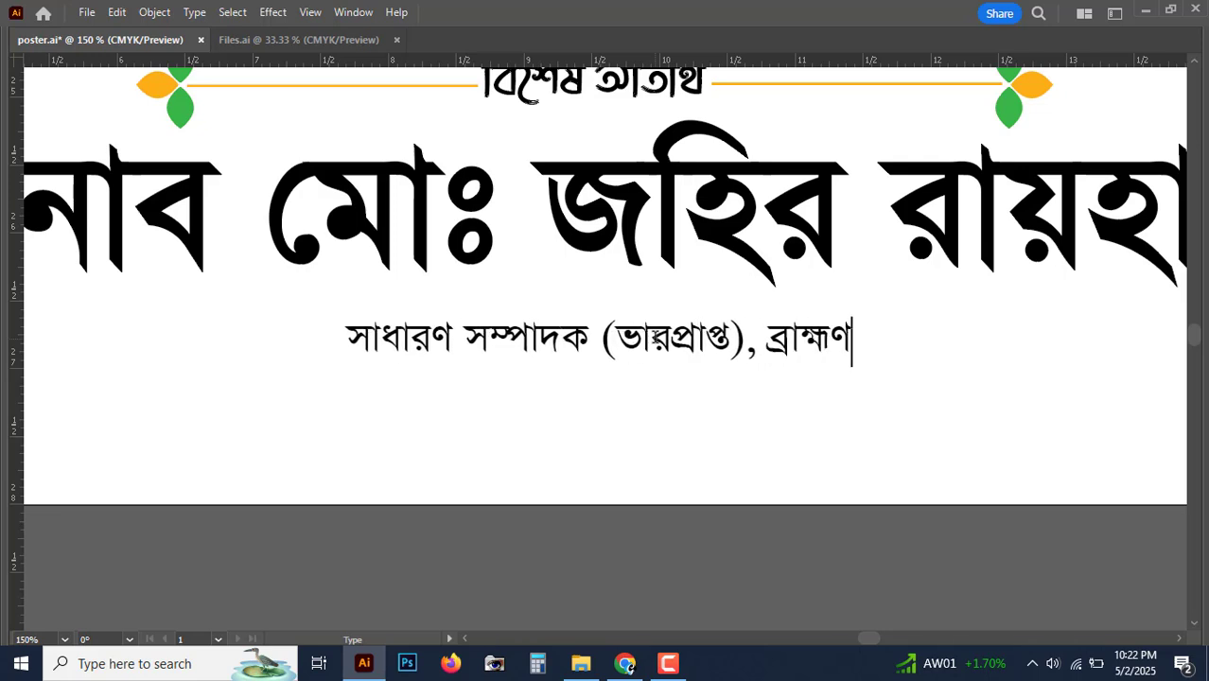
pyautogui.write('বাড়িয়া')
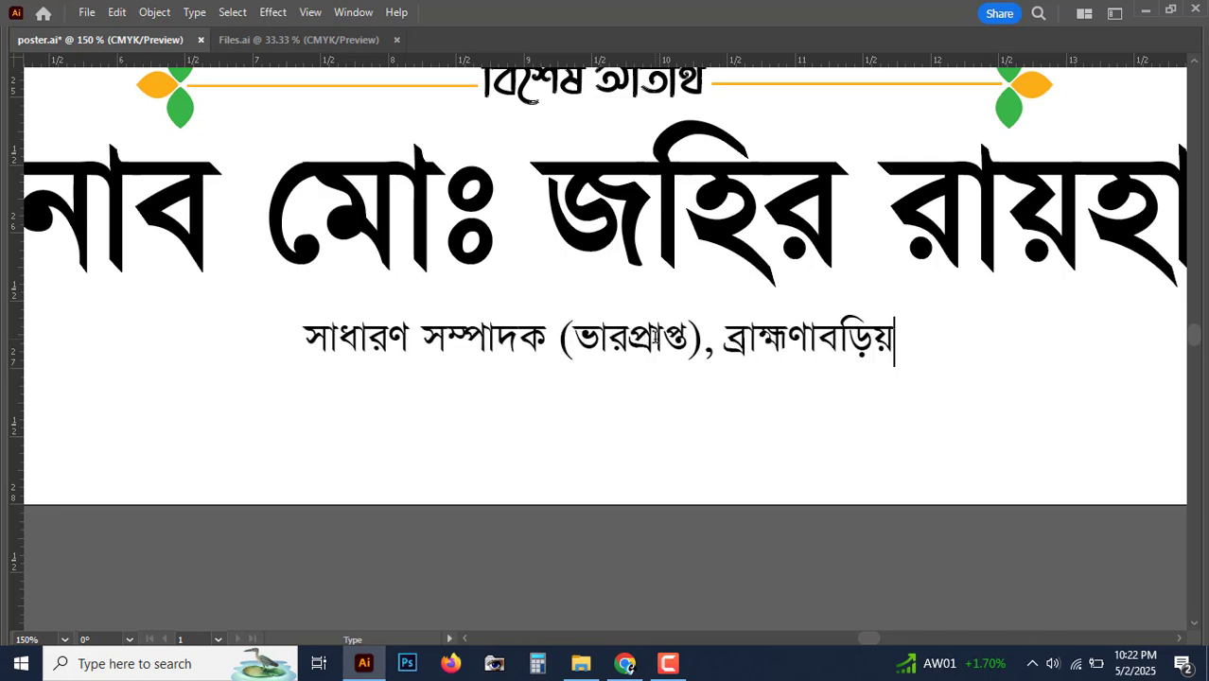
pyautogui.press('BackSpace')
pyautogui.press('BackSpace')
pyautogui.press('BackSpace')
pyautogui.press('BackSpace')
pyautogui.press('BackSpace')
pyautogui.press('BackSpace')
pyautogui.press('BackSpace')
pyautogui.write('কবাড়ি')
pyautogui.press('BackSpace')
pyautogui.press('BackSpace')
pyautogui.press('BackSpace')
pyautogui.press('BackSpace')
pyautogui.press('BackSpace')
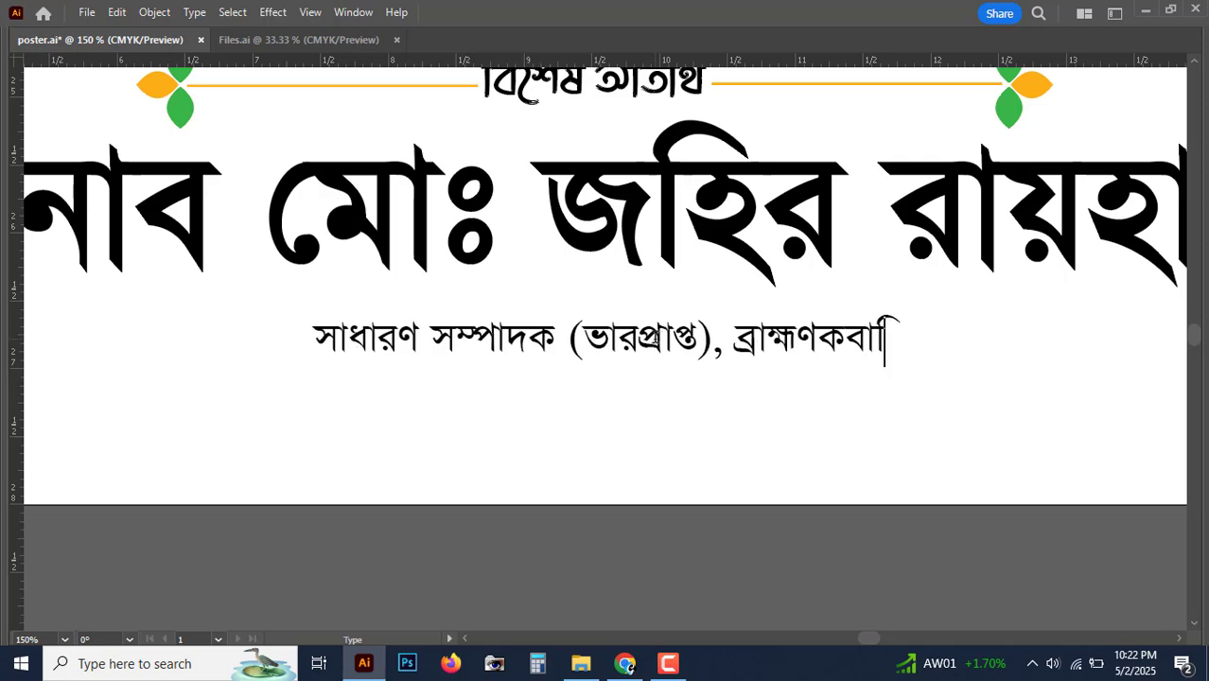
pyautogui.write('বাড়িয়া টেলি')
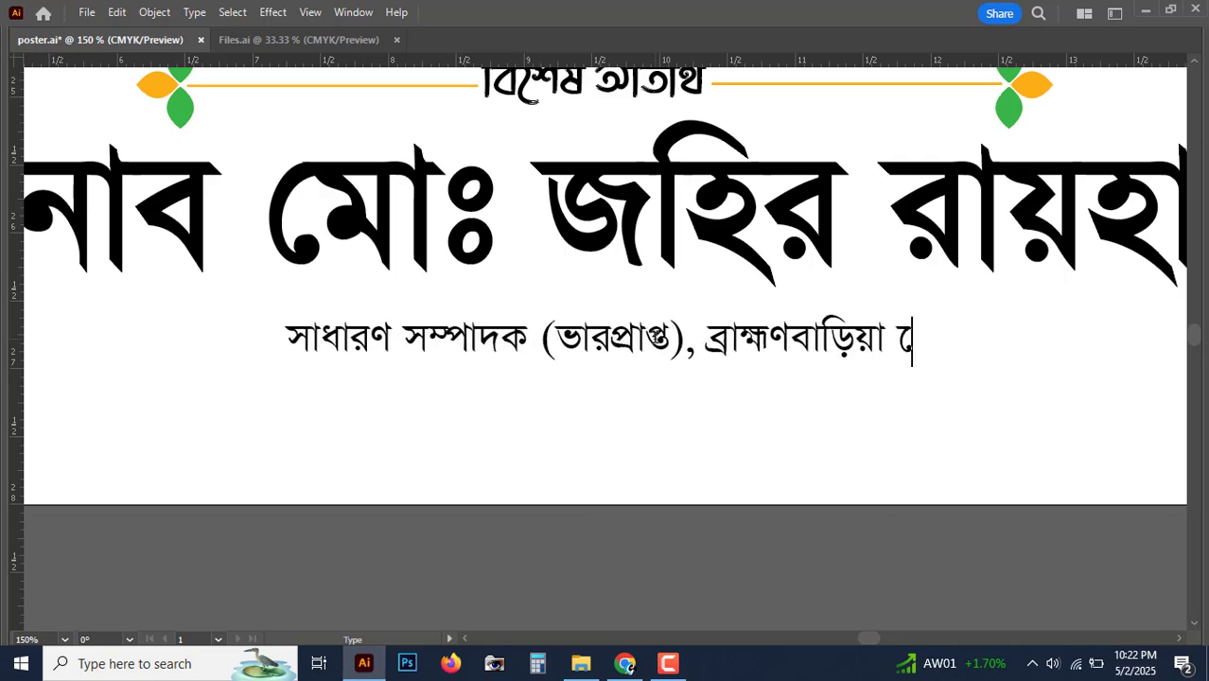
pyautogui.write('ভিশন ।')
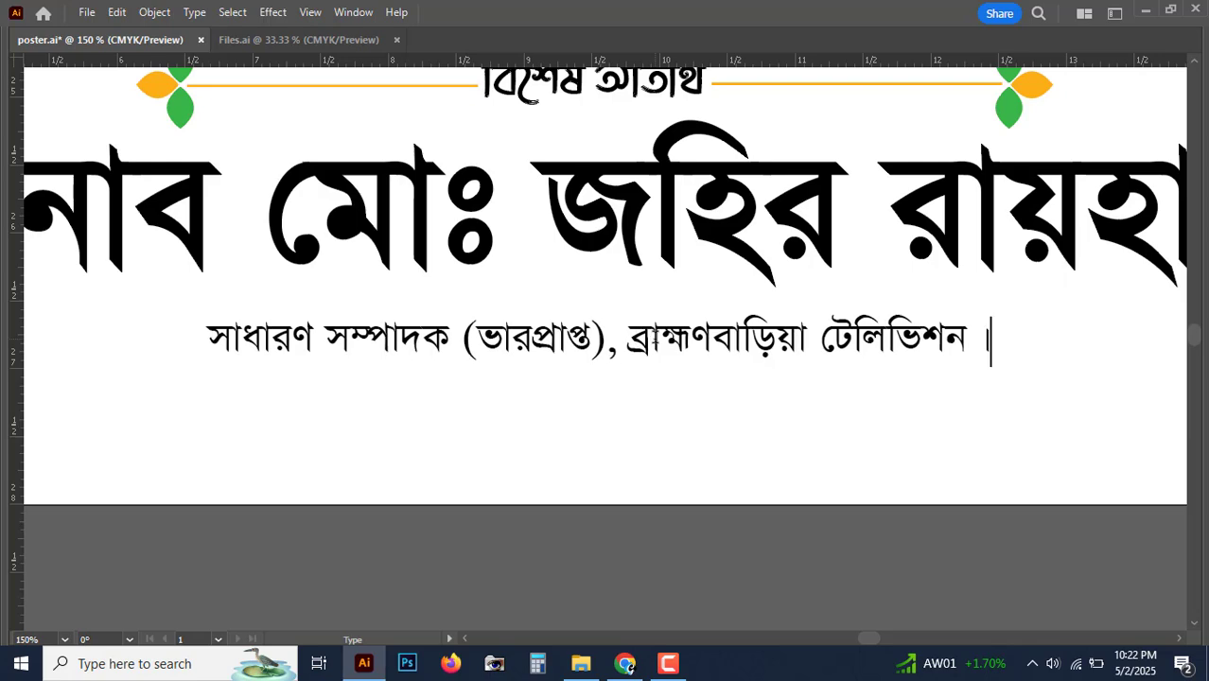
pyautogui.press('Escape')
pyautogui.hotkey('shift', 'Up')
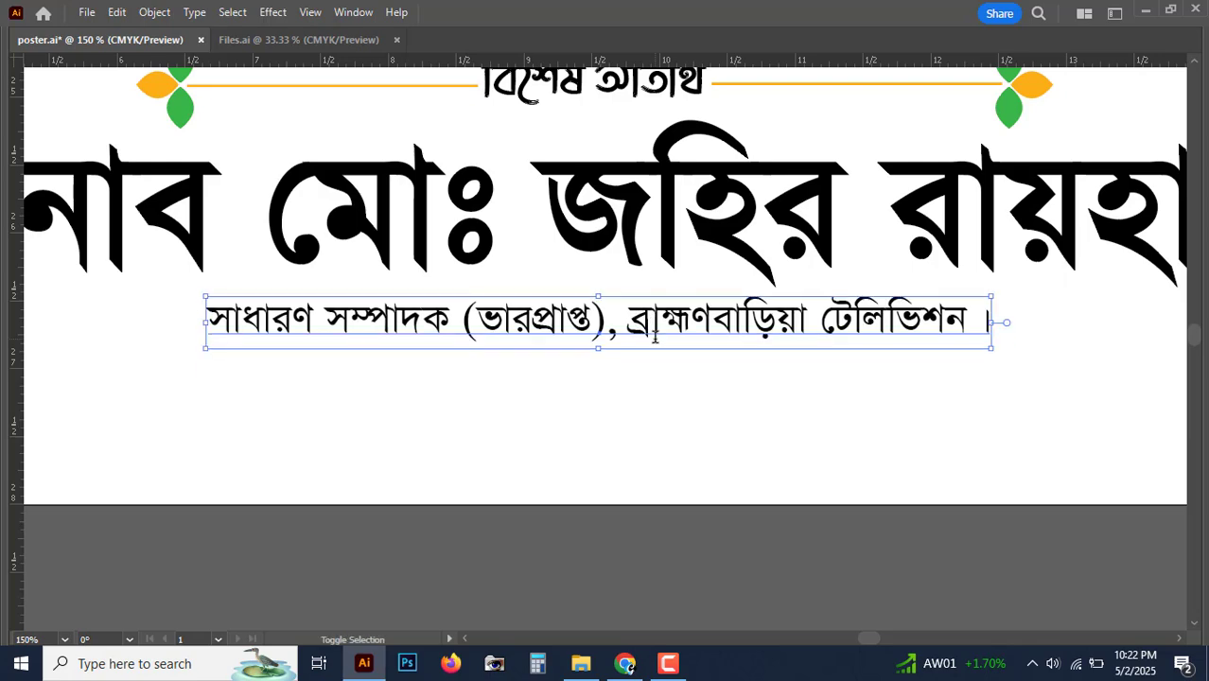
pyautogui.hotkey('ctrl', '-')
pyautogui.hotkey('ctrl', '-')
pyautogui.hotkey('ctrl', '-')
pyautogui.hotkey('ctrl', '-')
pyautogui.hotkey('ctrl', '-')
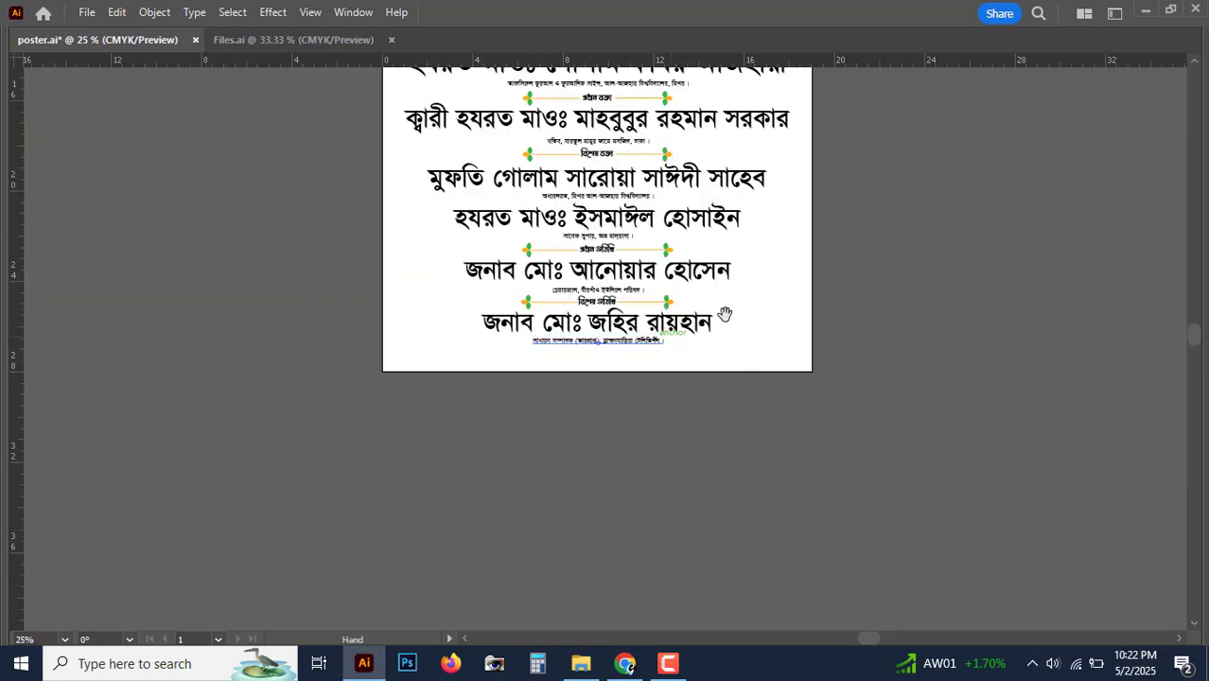
# Step: Nudge the first guest's subtitle slightly upward under the name
pyautogui.moveTo(832, 268); pyautogui.dragTo(700, 445)
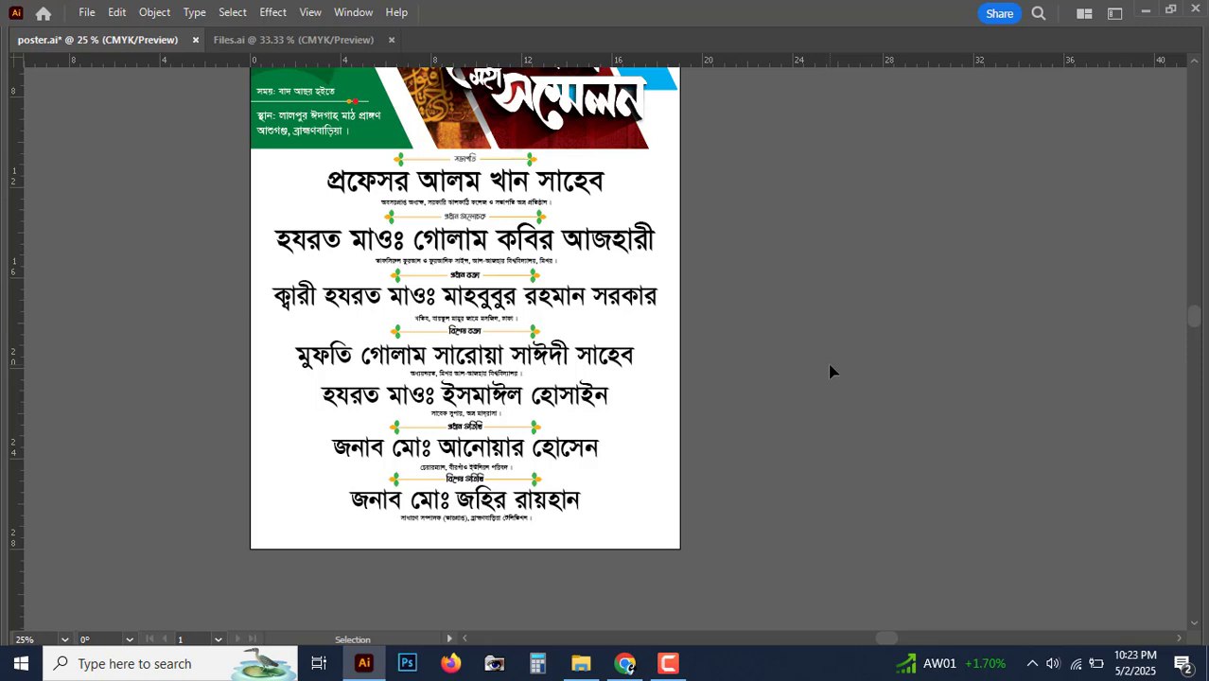
pyautogui.hotkey('ctrl', '+')
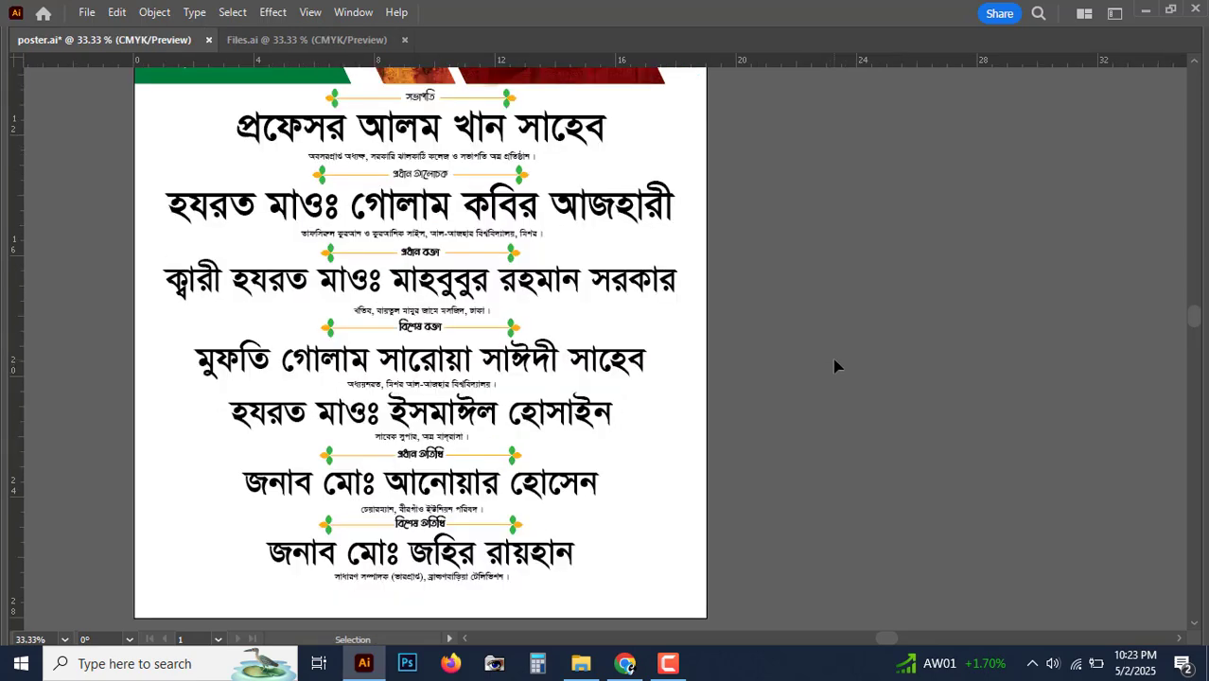
pyautogui.hotkey('ctrl', '+')
pyautogui.moveTo(742, 386); pyautogui.dragTo(818, 418)
pyautogui.moveTo(728, 243); pyautogui.dragTo(832, 397)
pyautogui.click(691, 244)
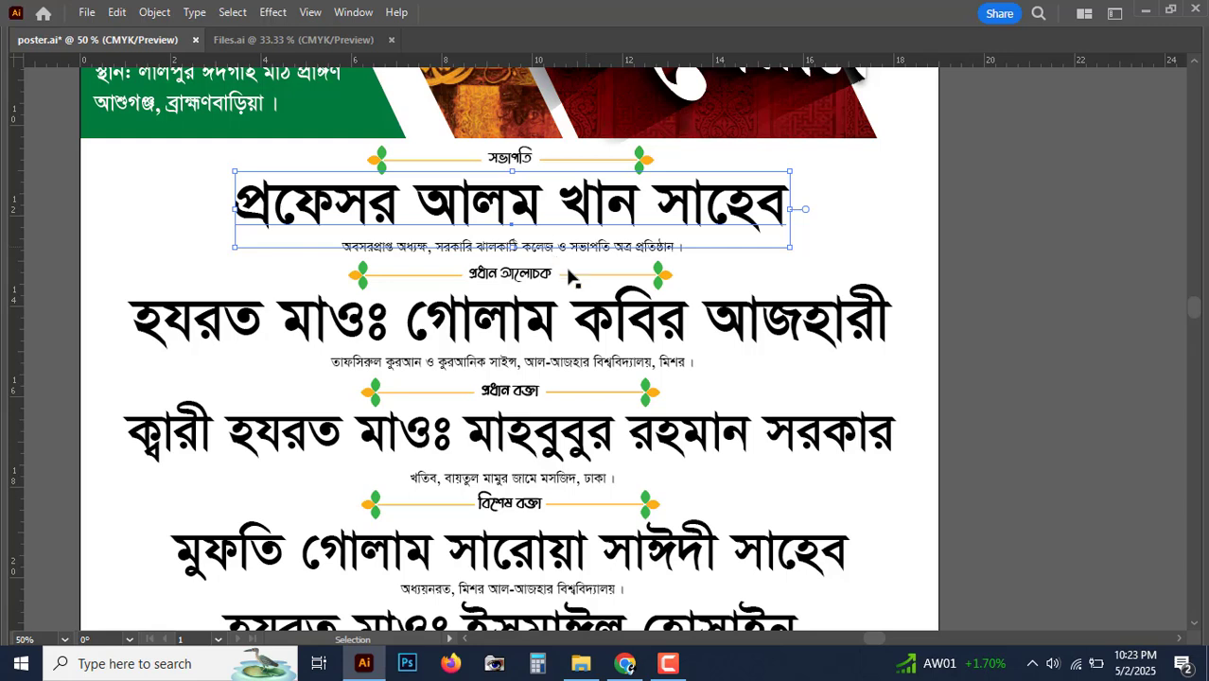
pyautogui.click(584, 252)
pyautogui.press('Up')
pyautogui.press('Up')
pyautogui.press('Up')
pyautogui.press('Up')
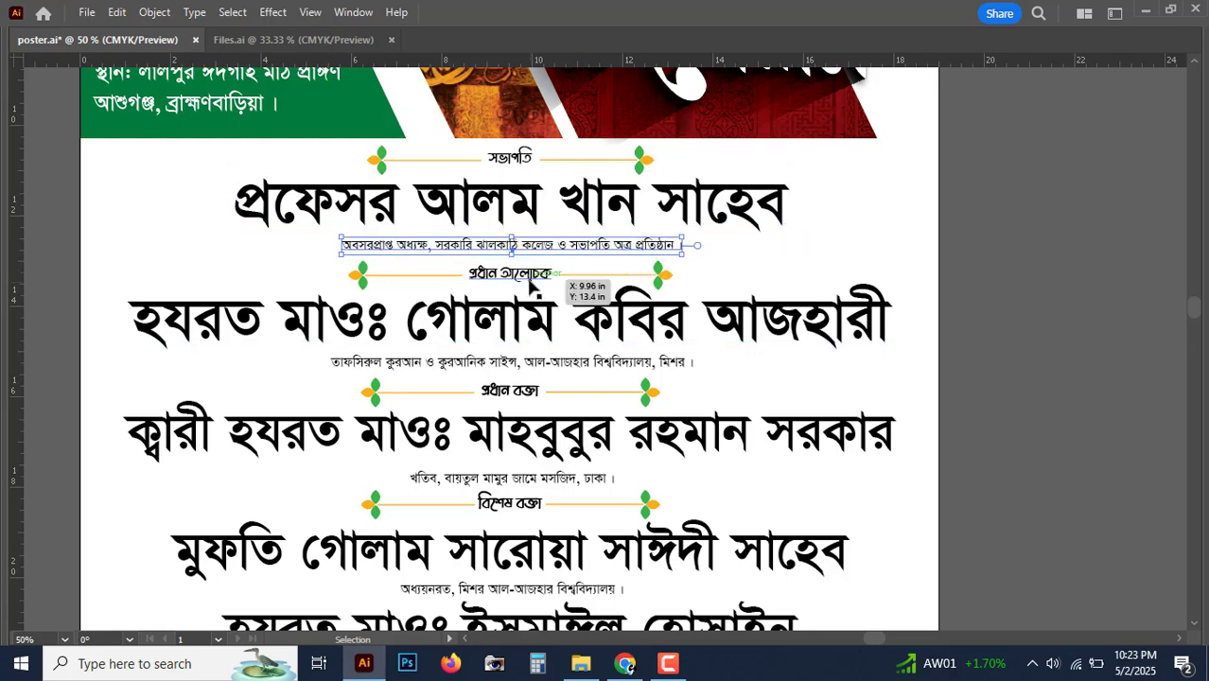
# Step: Move the প্রধান আলোচক heading row and the second guest's name and subtitle up
pyautogui.click(533, 278)
pyautogui.keyDown('shift'); pyautogui.click(664, 277); pyautogui.keyUp('shift')
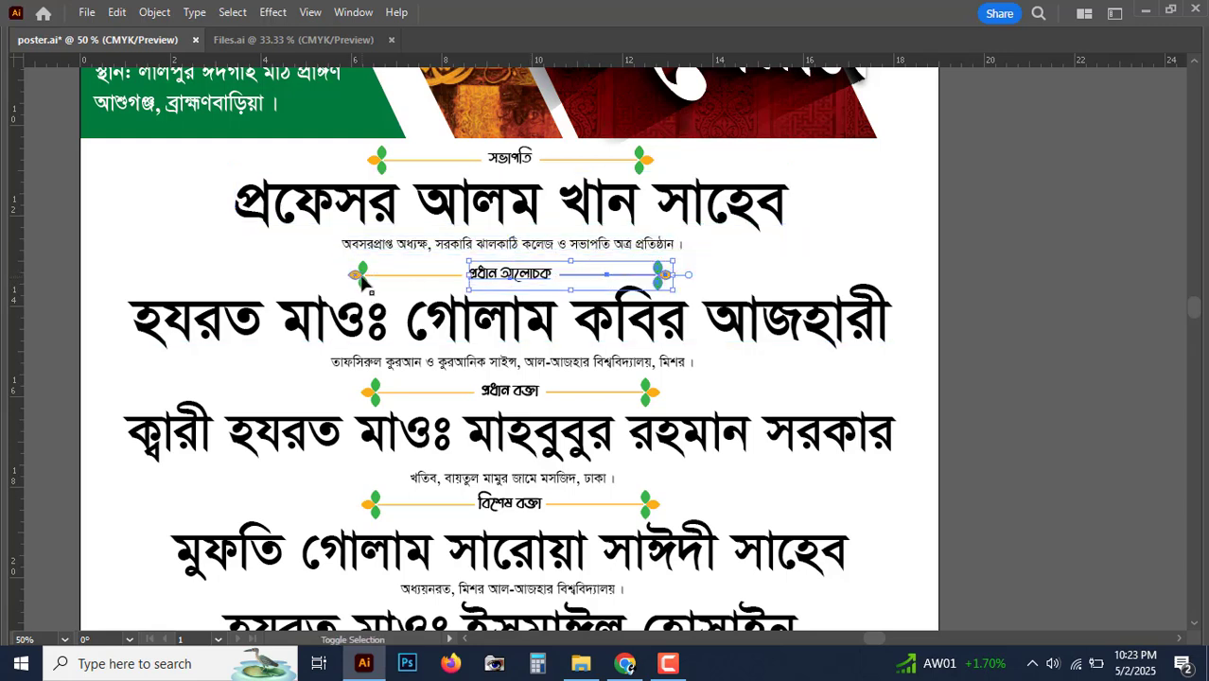
pyautogui.keyDown('shift'); pyautogui.click(362, 277); pyautogui.keyUp('shift')
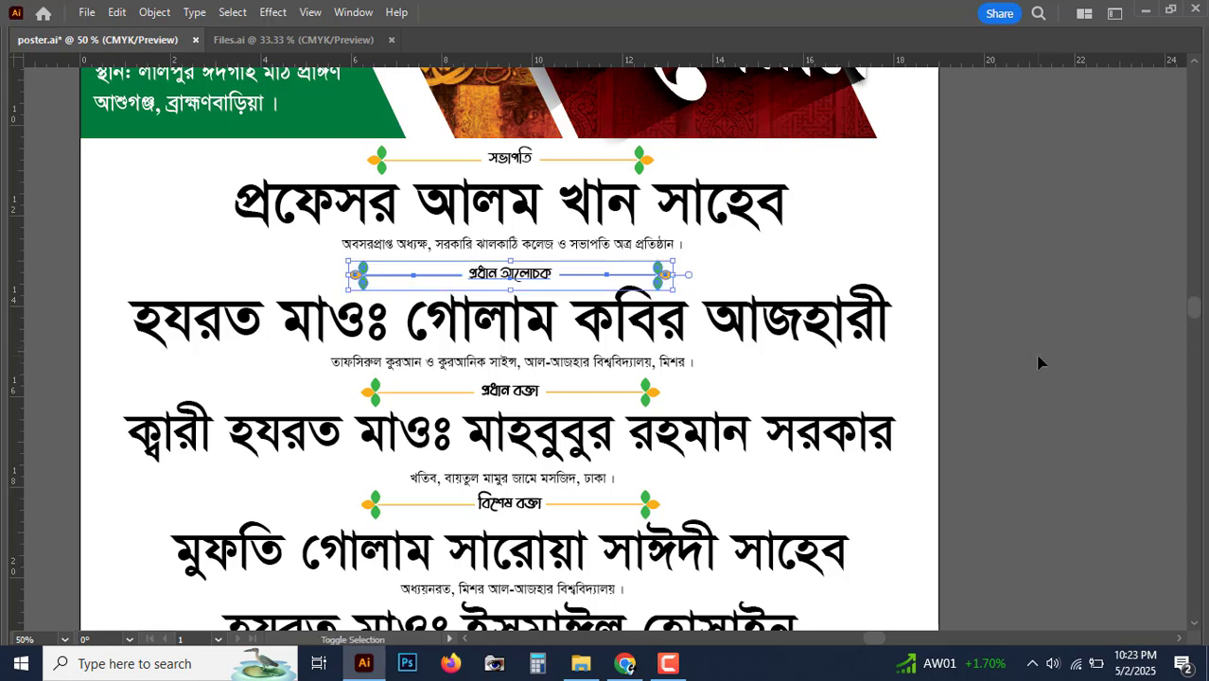
pyautogui.press('Up')
pyautogui.press('Up')
pyautogui.press('Up')
pyautogui.click(669, 356)
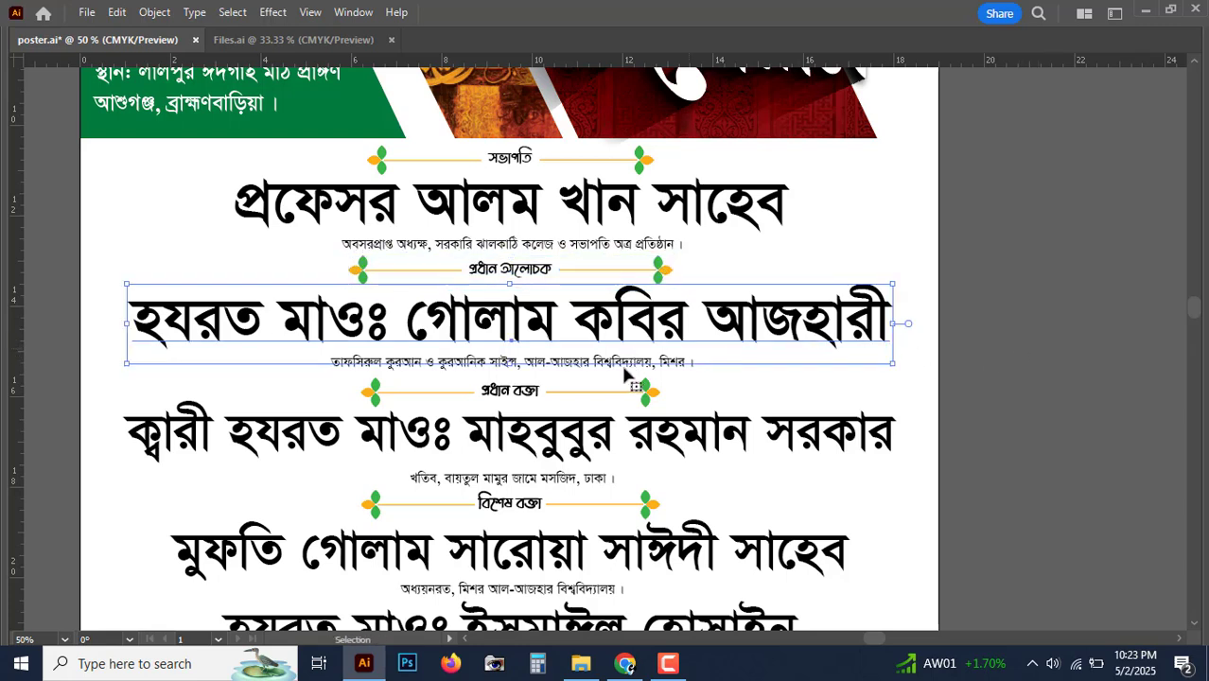
pyautogui.keyDown('shift'); pyautogui.click(624, 369); pyautogui.keyUp('shift')
pyautogui.press('Up')
pyautogui.press('Up')
pyautogui.press('Up')
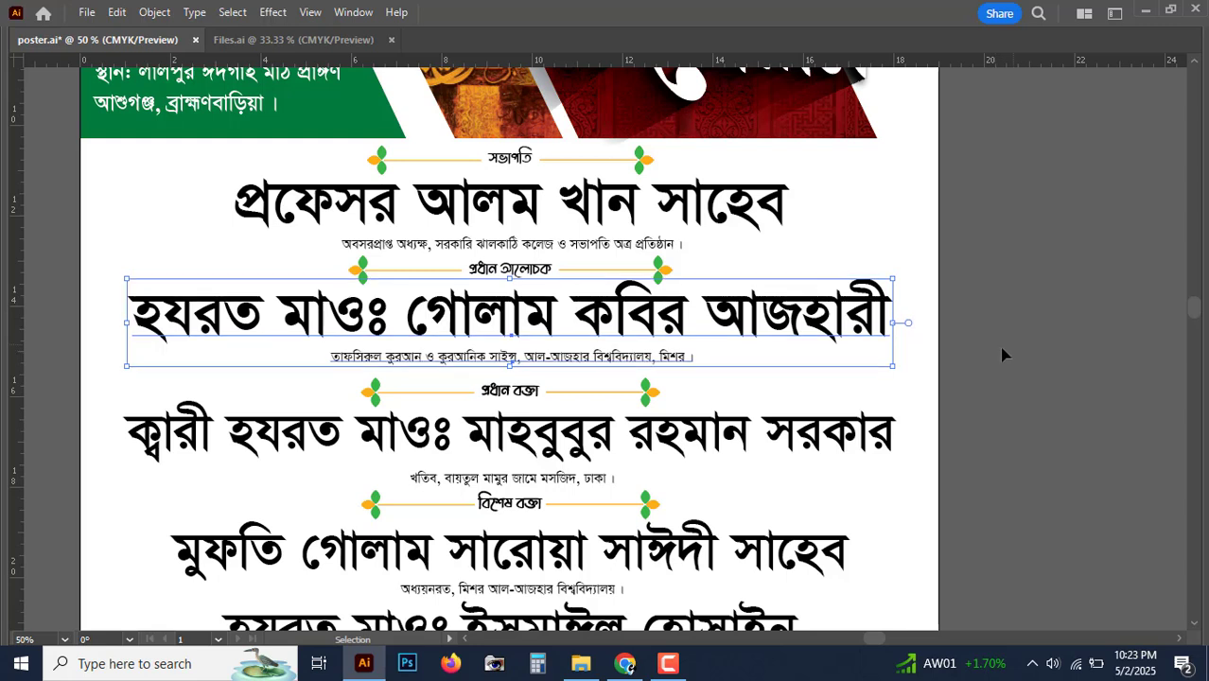
# Step: Move the প্রধান বক্তা heading row and the third guest's name and subtitle up
pyautogui.click(525, 392)
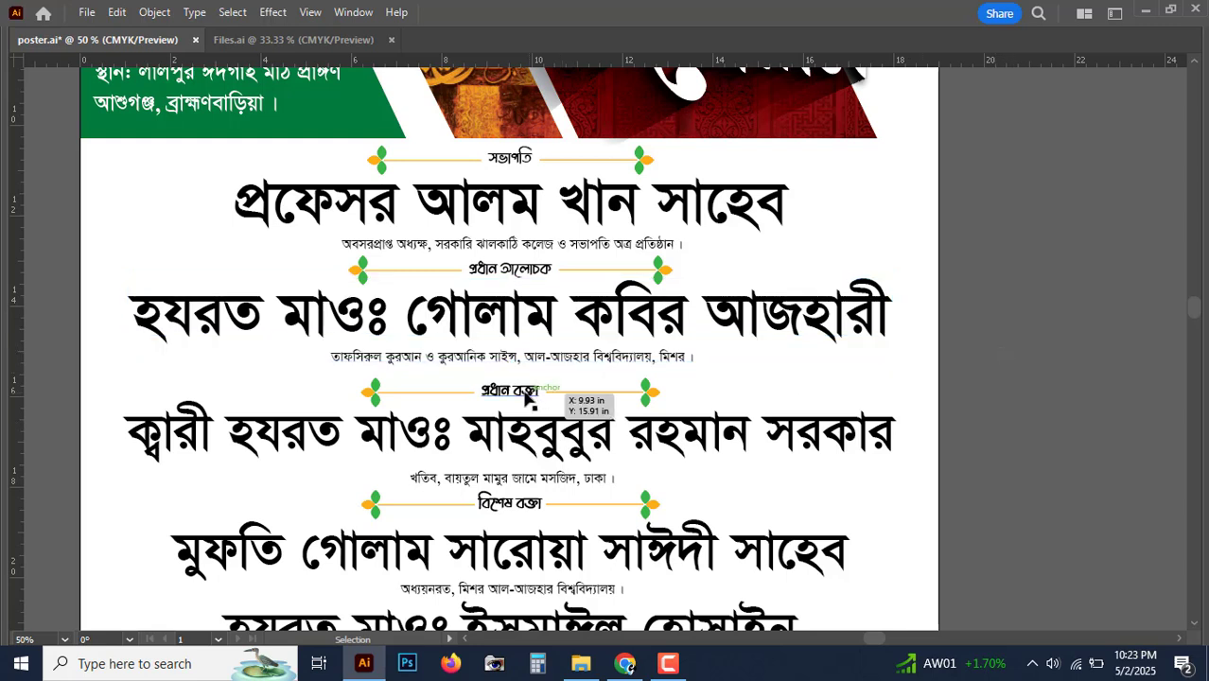
pyautogui.keyDown('shift'); pyautogui.click(653, 395); pyautogui.keyUp('shift')
pyautogui.keyDown('shift'); pyautogui.click(373, 396); pyautogui.keyUp('shift')
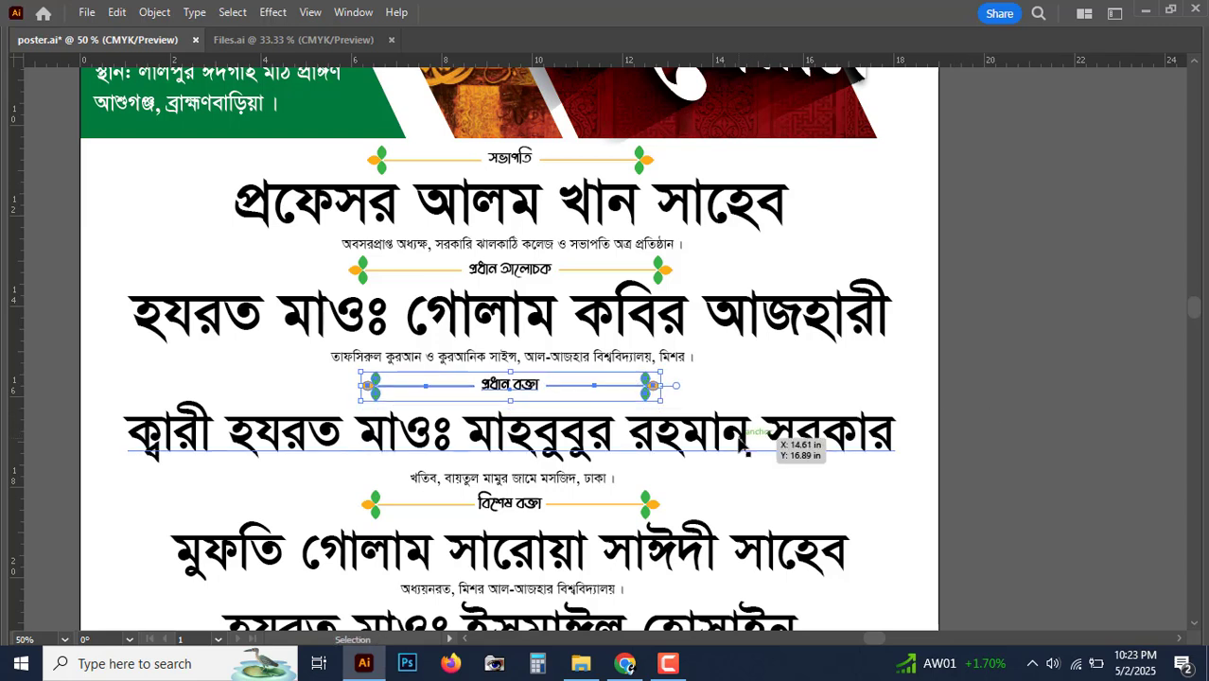
pyautogui.hotkey('shift', 'Up')
pyautogui.click(771, 433)
pyautogui.click(631, 473)
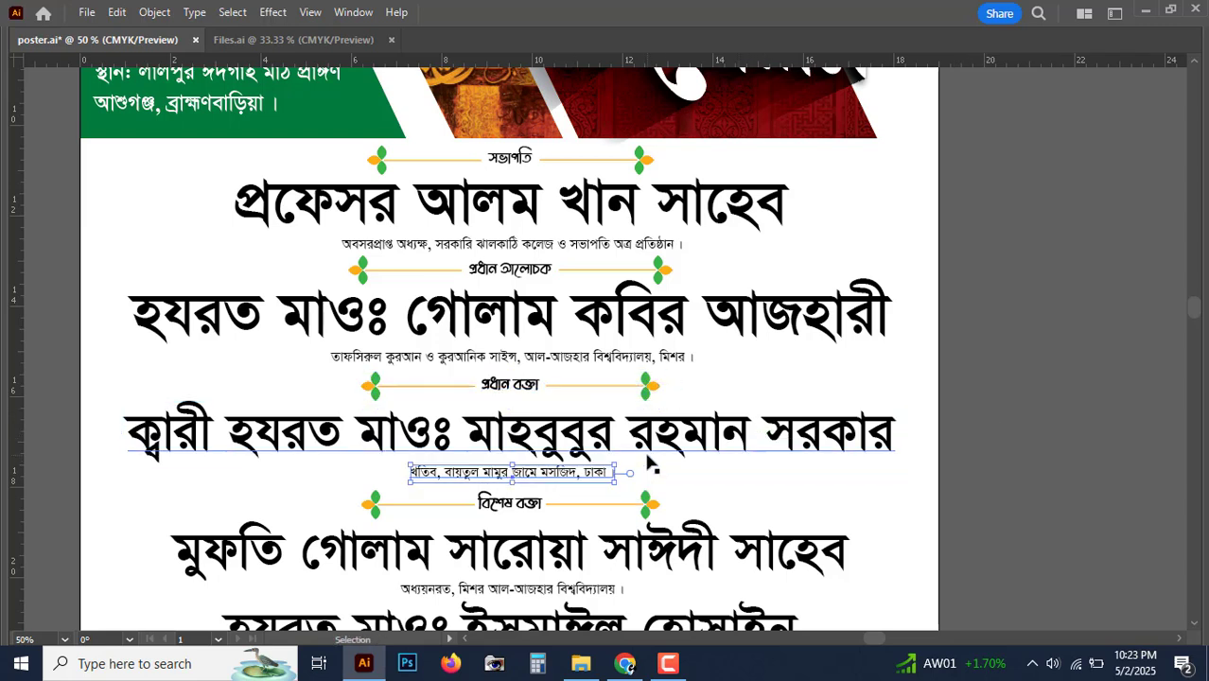
pyautogui.hotkey('shift', 'Up')
pyautogui.keyDown('shift'); pyautogui.click(668, 440); pyautogui.keyUp('shift')
pyautogui.hotkey('shift', 'Up')
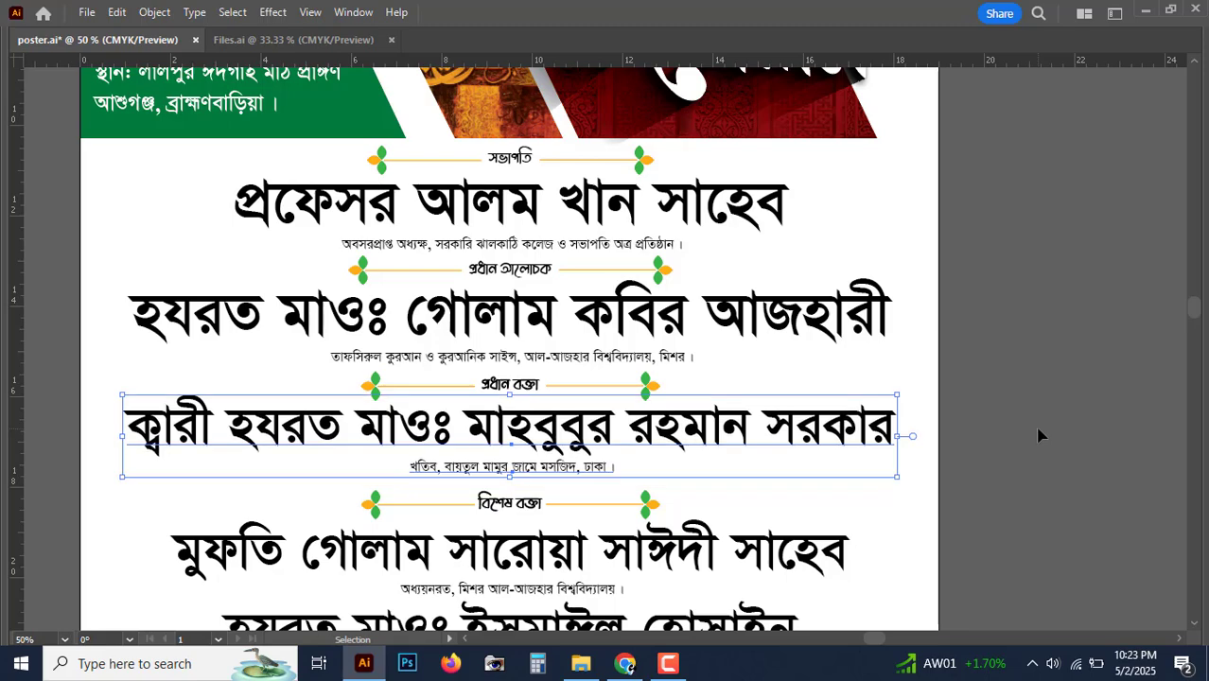
pyautogui.hotkey('ctrl', 'shift', 'a')
# Step: Move the বিশেষ বক্তা heading row up and tighten the fourth guest's subtitle
pyautogui.hotkey('ctrl', '-')
pyautogui.hotkey('ctrl', '-')
pyautogui.hotkey('ctrl', '+')
pyautogui.hotkey('ctrl', '+')
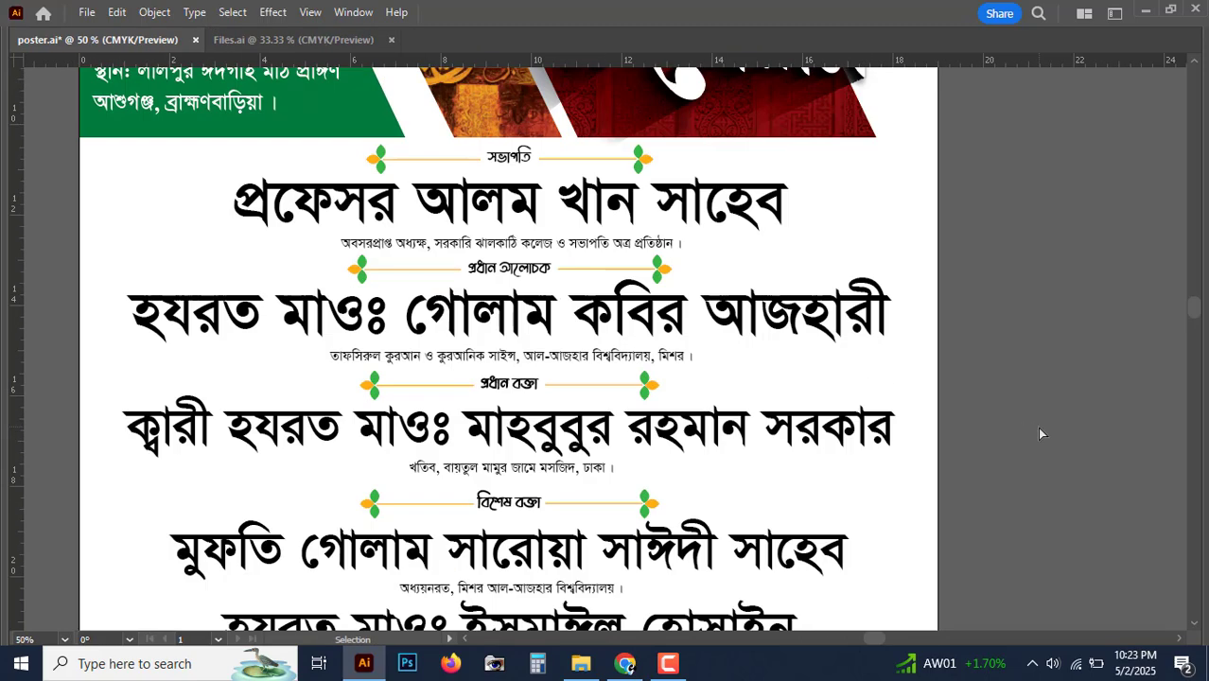
pyautogui.moveTo(700, 448); pyautogui.dragTo(661, 342)
pyautogui.click(543, 365)
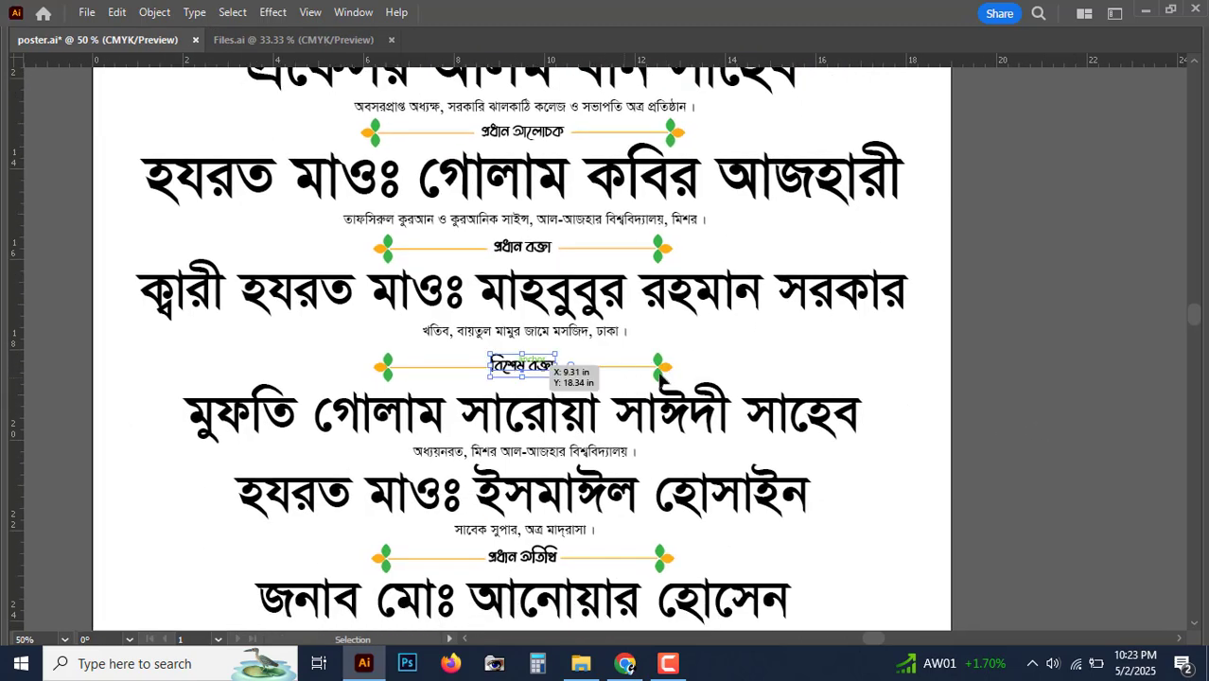
pyautogui.keyDown('shift'); pyautogui.click(660, 369); pyautogui.keyUp('shift')
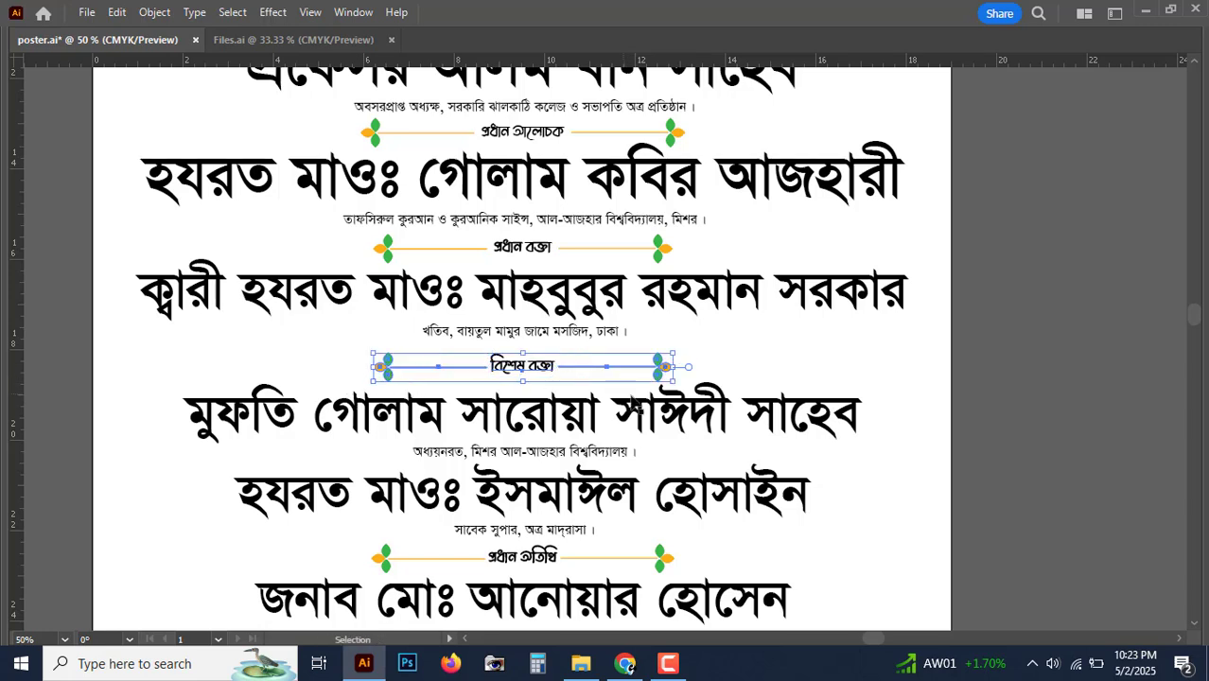
pyautogui.hotkey('shift', 'Up')
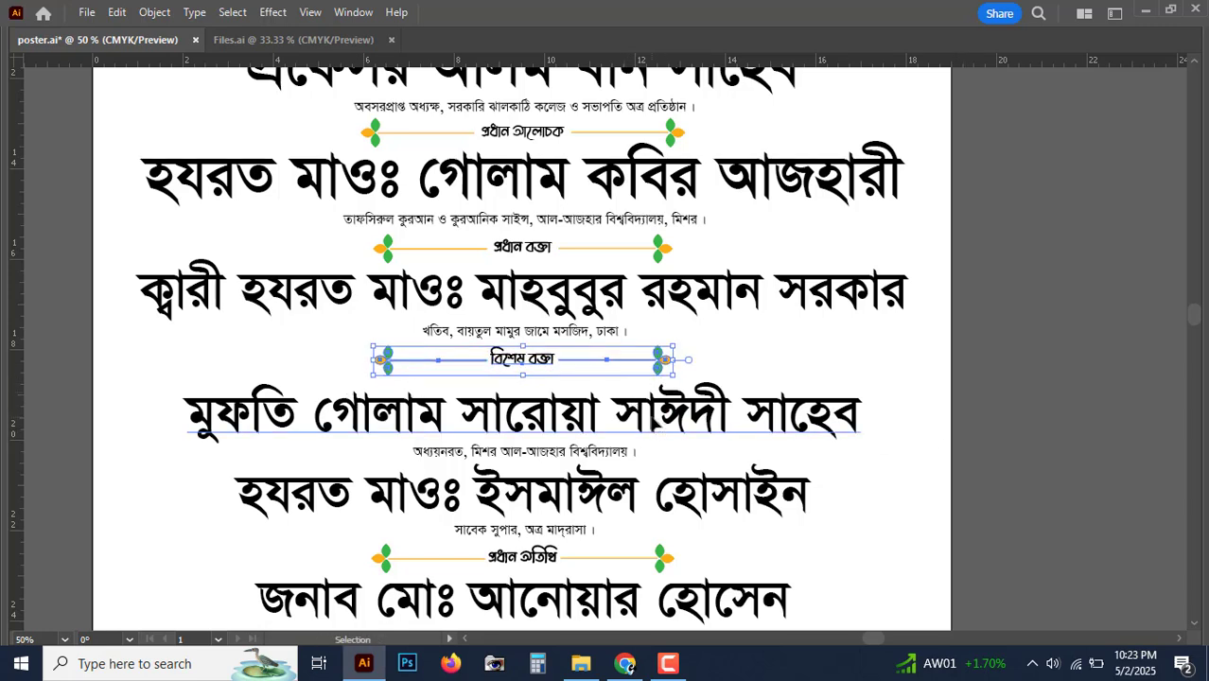
pyautogui.click(655, 423)
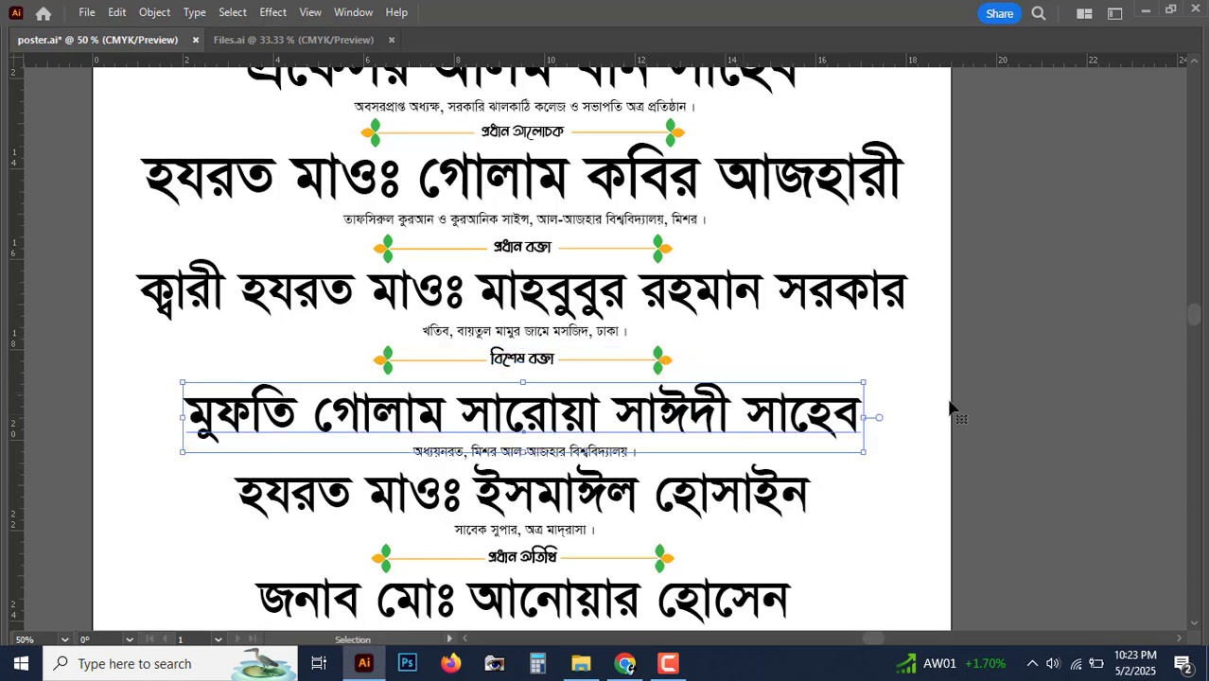
pyautogui.click(569, 459)
pyautogui.hotkey('shift', 'Up')
pyautogui.press('Up')
pyautogui.click(1005, 421)
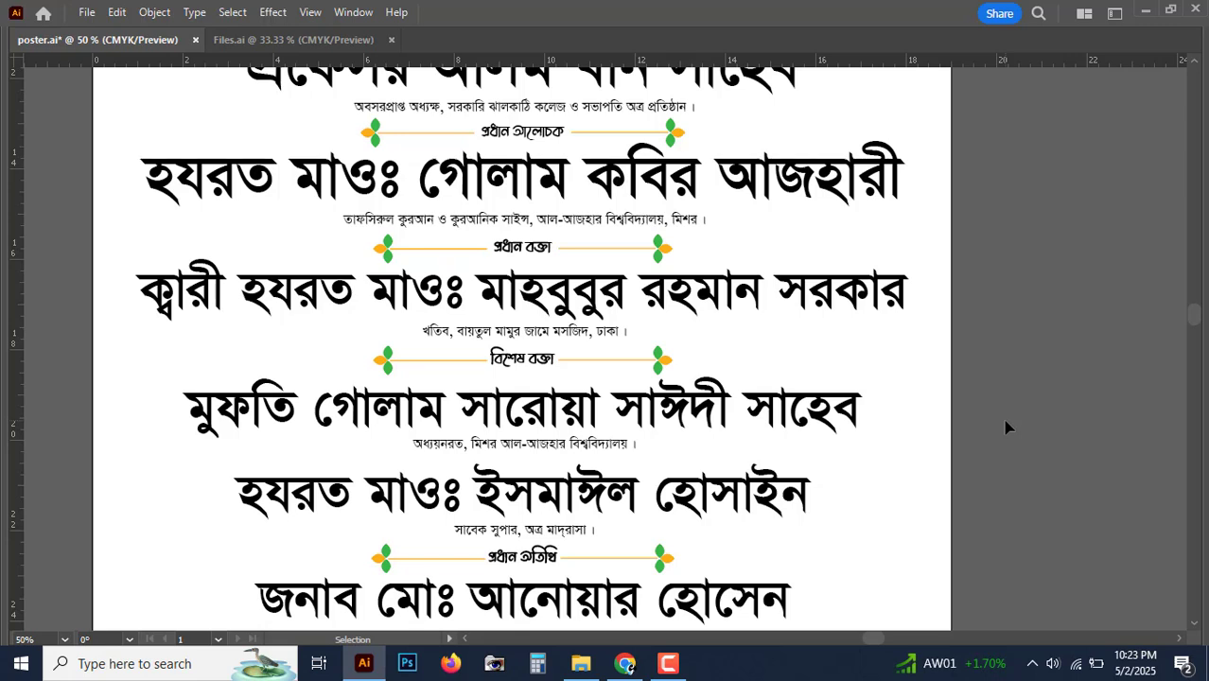
# Step: Nudge the fifth guest's name-and-subtitle block upward
pyautogui.press('space')
pyautogui.moveTo(961, 431); pyautogui.dragTo(950, 383)
pyautogui.click(649, 452)
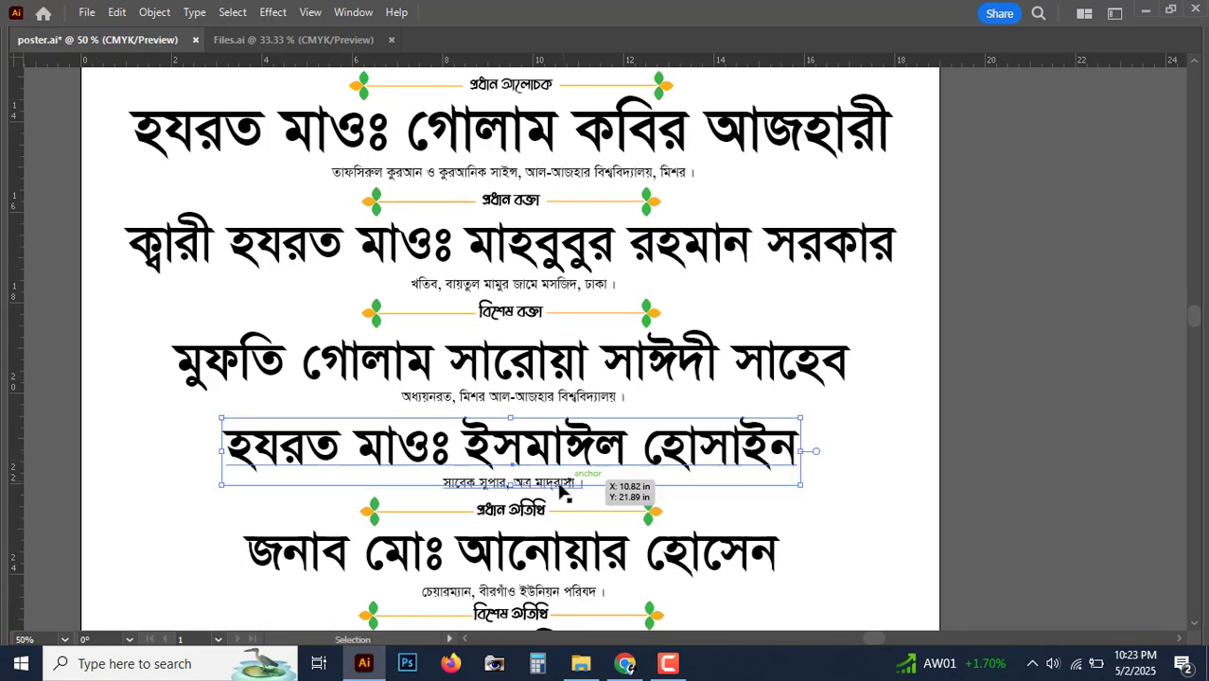
pyautogui.hotkey('shift', 'Up')
pyautogui.press('Up')
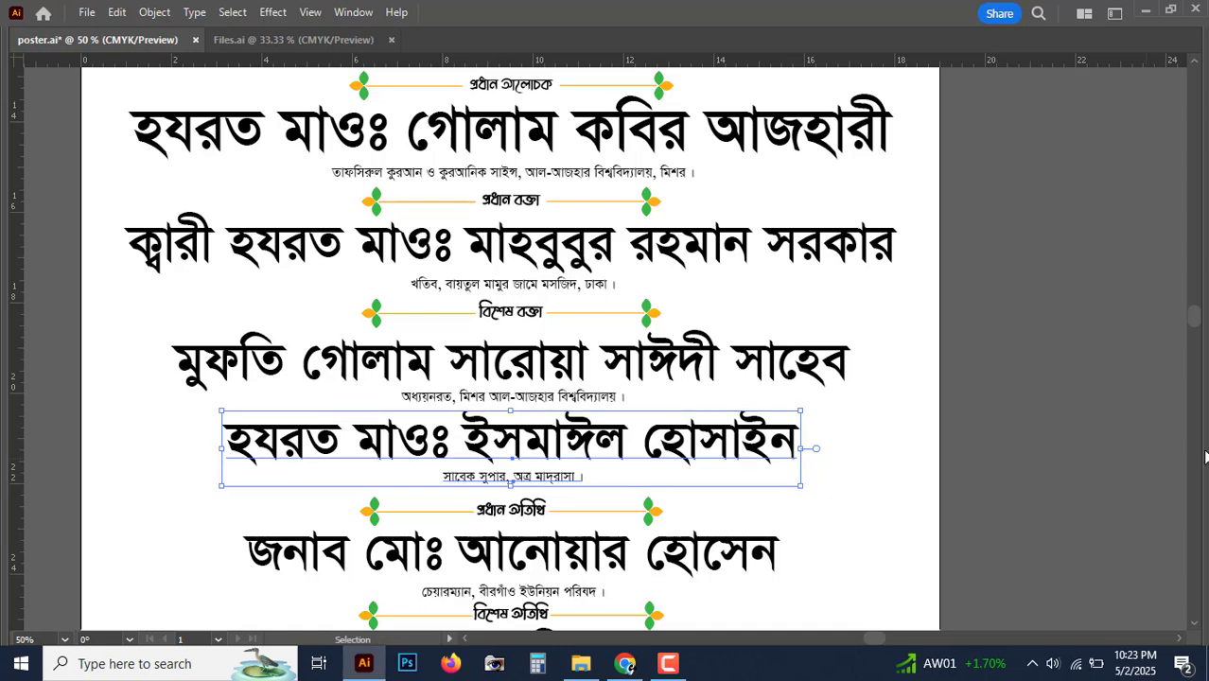
pyautogui.click(1022, 478)
# Step: Move the প্রধান অতিথি heading row and the sixth guest's name and subtitle up
pyautogui.press('space')
pyautogui.moveTo(1022, 478); pyautogui.dragTo(1037, 391)
pyautogui.click(541, 428)
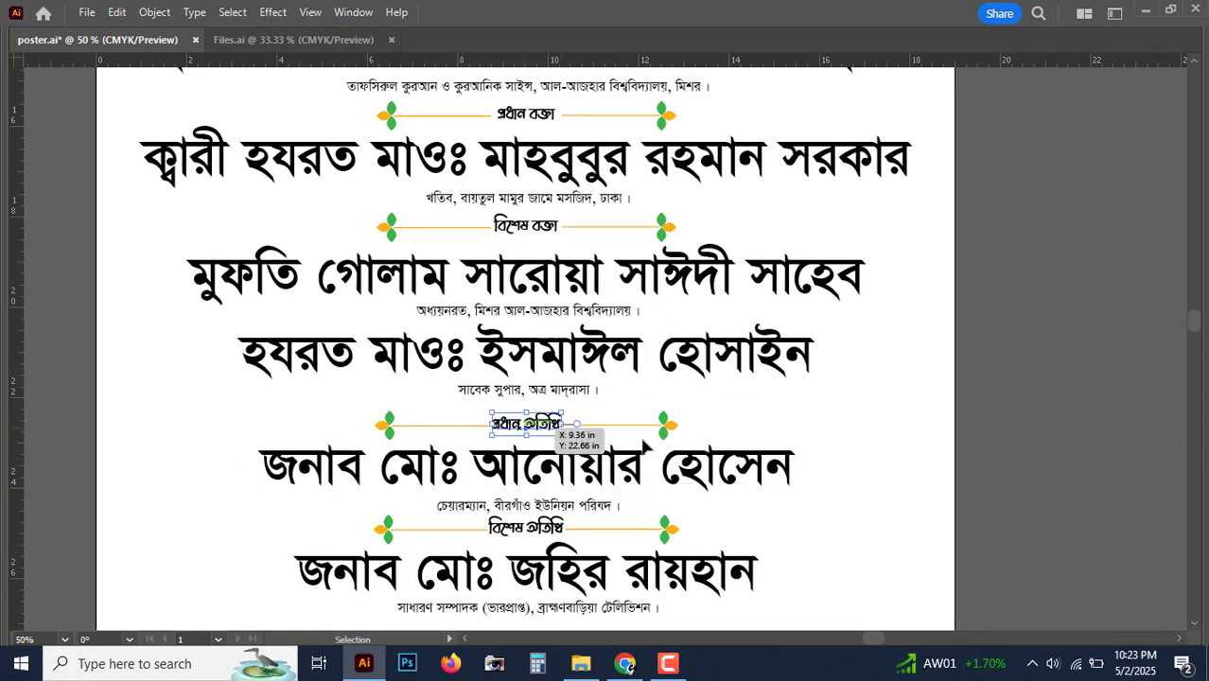
pyautogui.keyDown('shift'); pyautogui.click(668, 425); pyautogui.keyUp('shift')
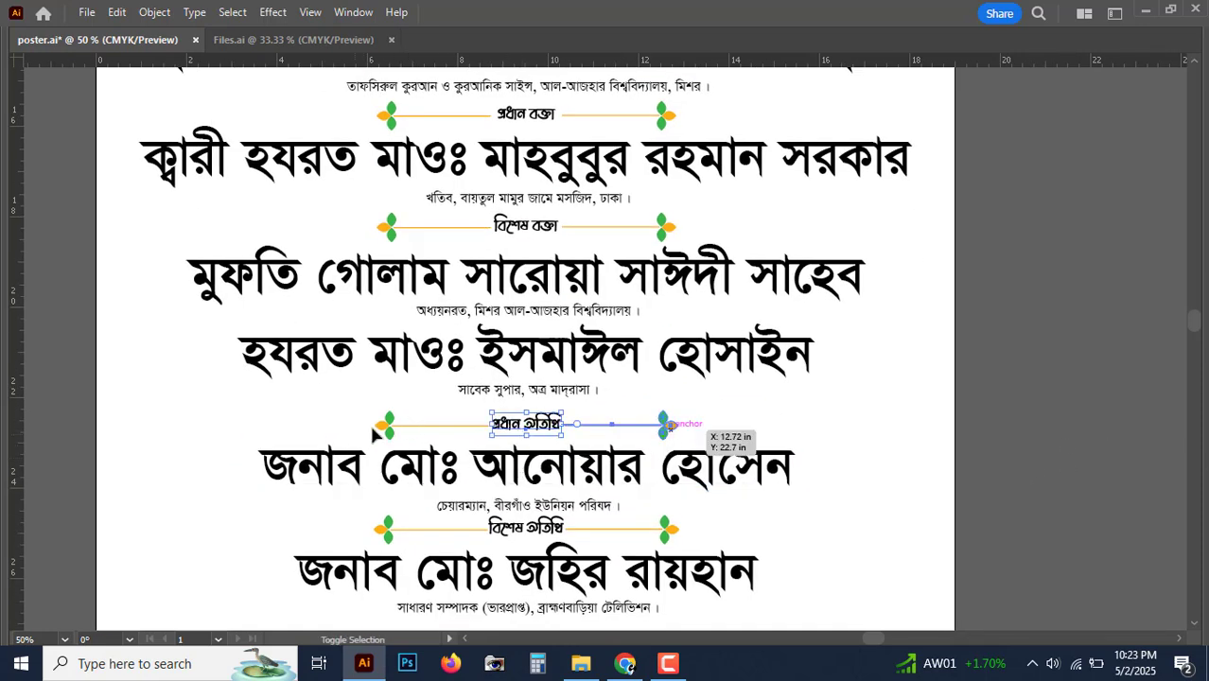
pyautogui.keyDown('shift'); pyautogui.click(383, 428); pyautogui.keyUp('shift')
pyautogui.hotkey('shift', 'Up')
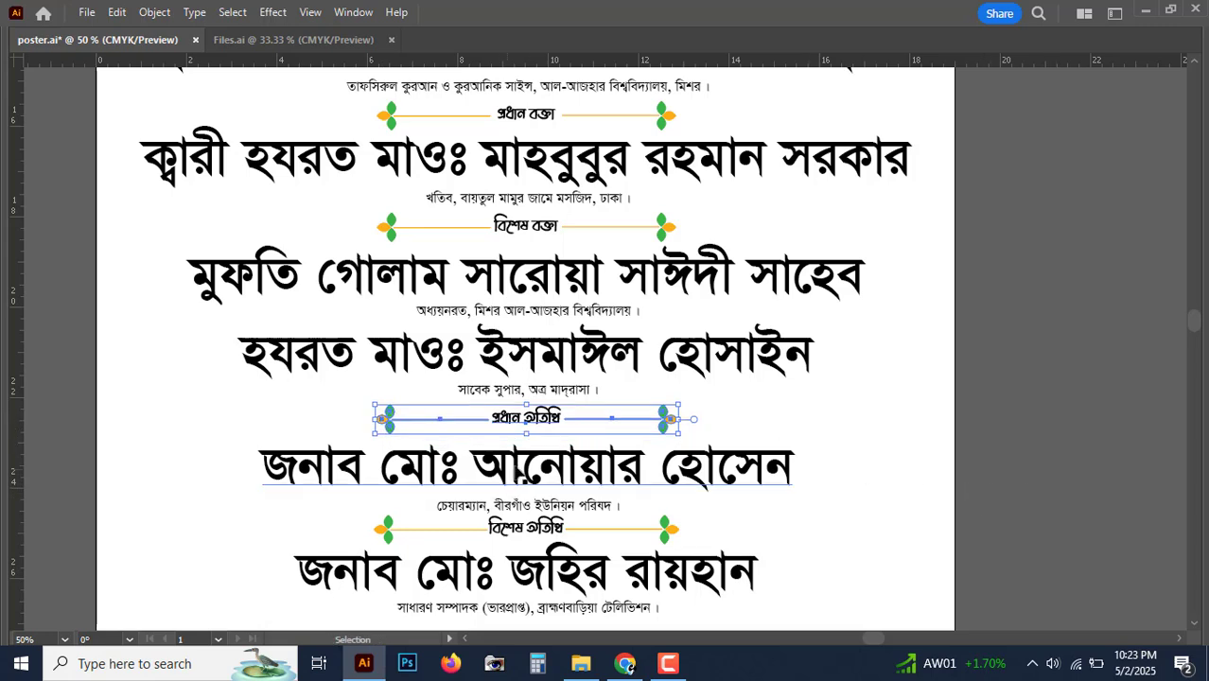
pyautogui.click(544, 514)
pyautogui.click(561, 510)
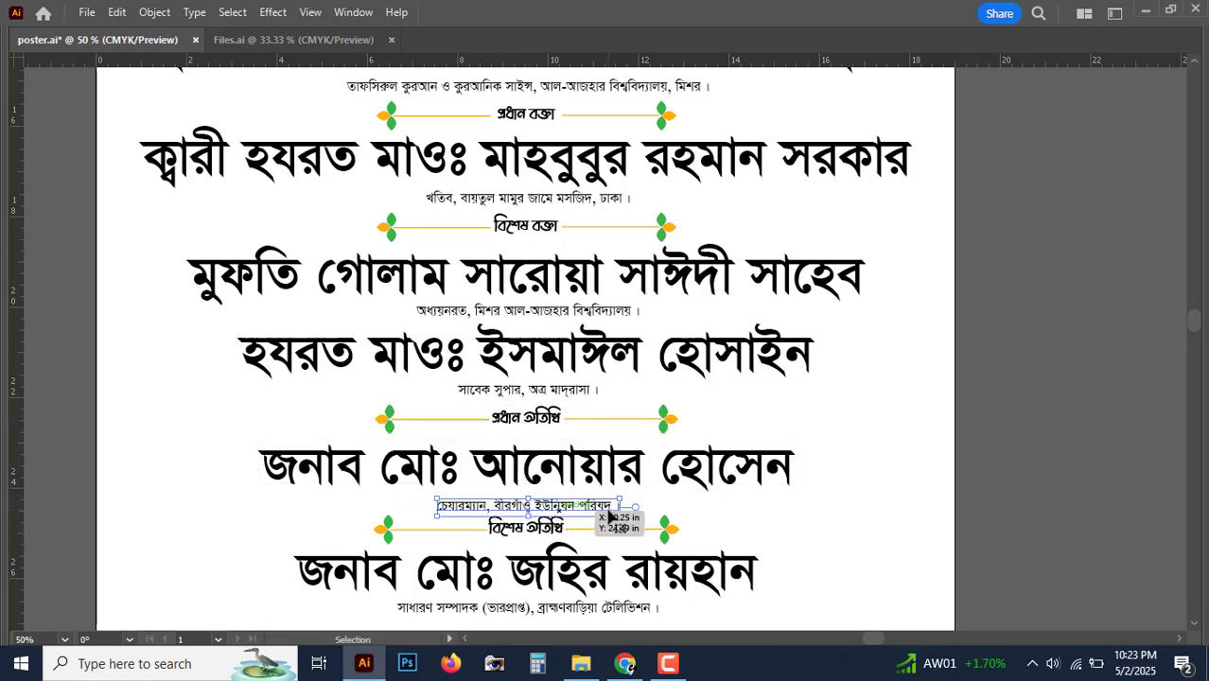
pyautogui.hotkey('shift', 'Up')
pyautogui.keyDown('shift'); pyautogui.click(771, 465); pyautogui.keyUp('shift')
pyautogui.hotkey('shift', 'Up')
pyautogui.press('Up')
pyautogui.press('Up')
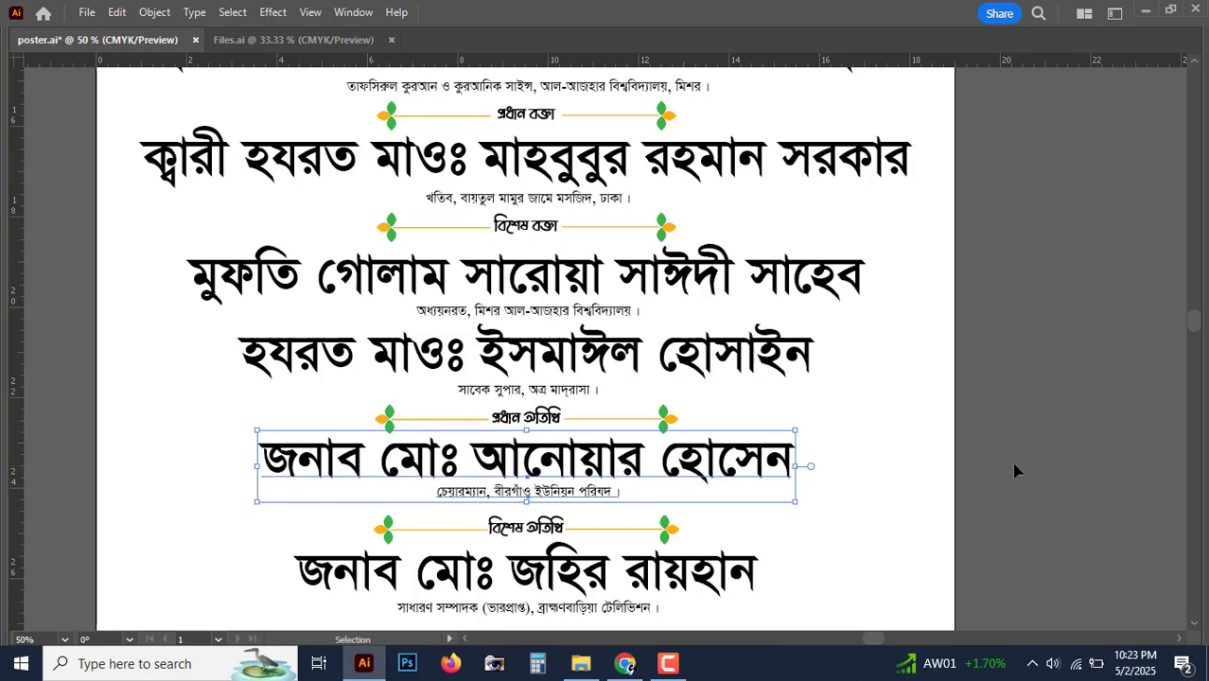
pyautogui.click(1009, 531)
# Step: Move the বিশেষ অতিথি heading row and the last guest's block up, then review the spacing
pyautogui.moveTo(1009, 531); pyautogui.dragTo(1031, 394)
pyautogui.click(553, 395)
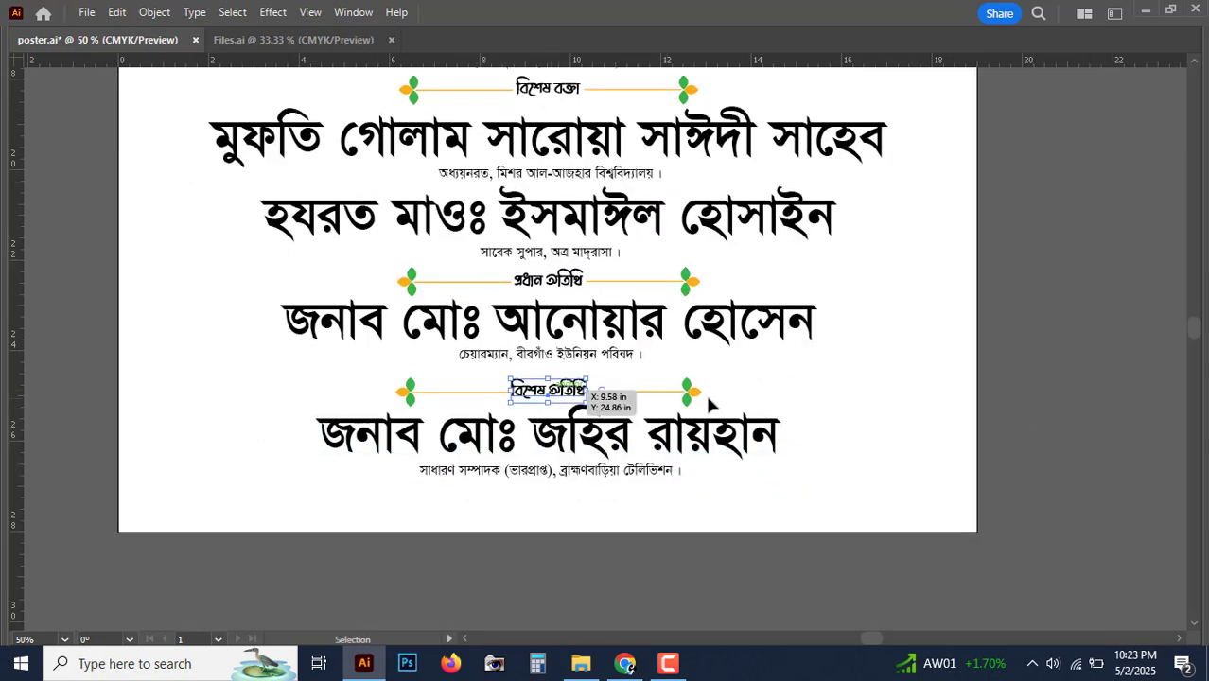
pyautogui.moveTo(727, 407); pyautogui.dragTo(397, 379)
pyautogui.hotkey('shift', 'Up')
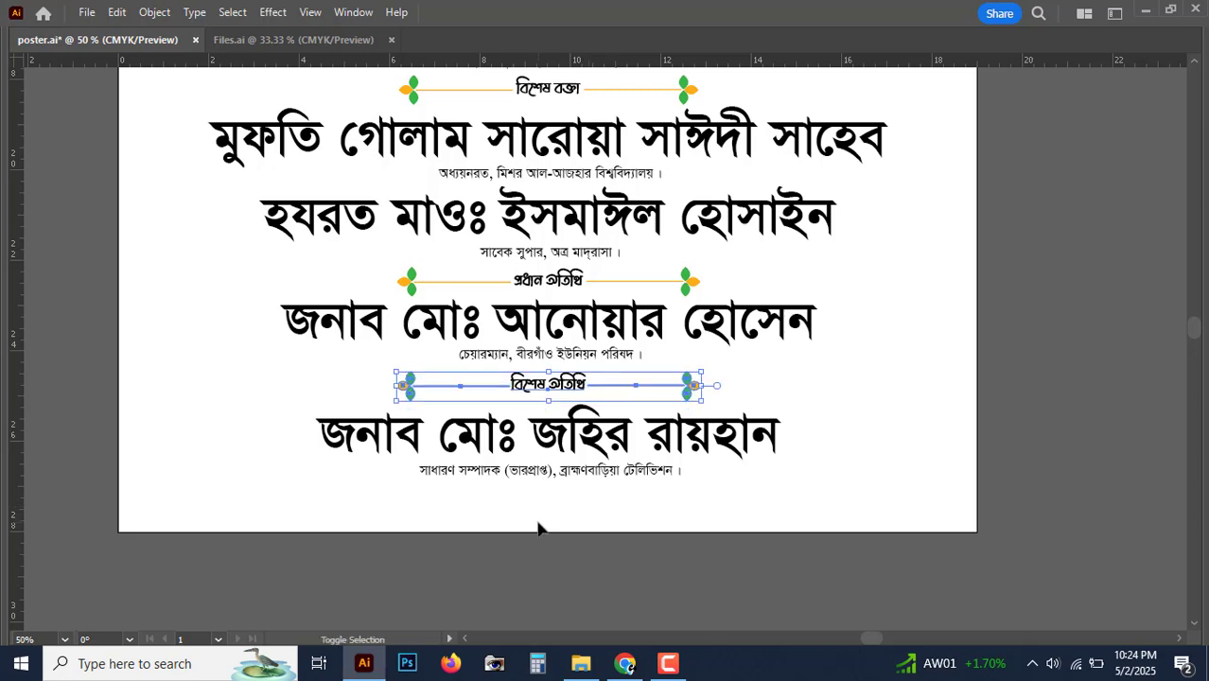
pyautogui.click(595, 476)
pyautogui.hotkey('shift', 'Up')
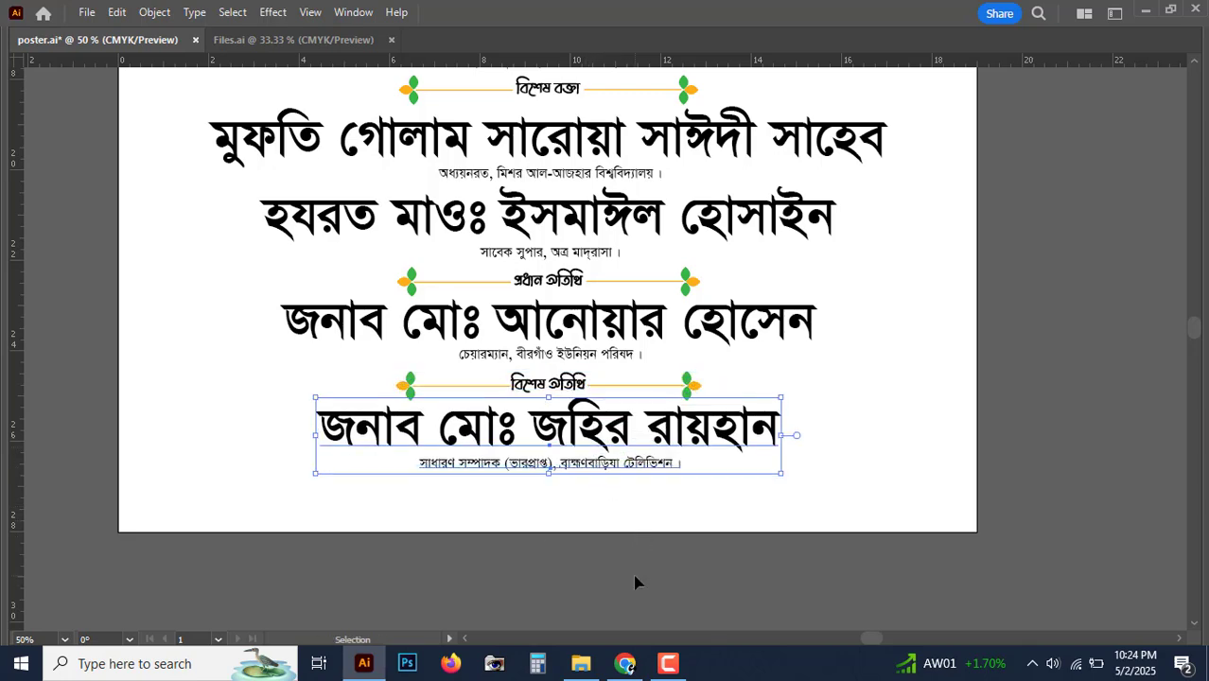
pyautogui.click(640, 591)
pyautogui.hotkey('ctrl', '-')
pyautogui.hotkey('ctrl', '-')
pyautogui.hotkey('ctrl', '+')
pyautogui.hotkey('ctrl', '+')
pyautogui.press('space')
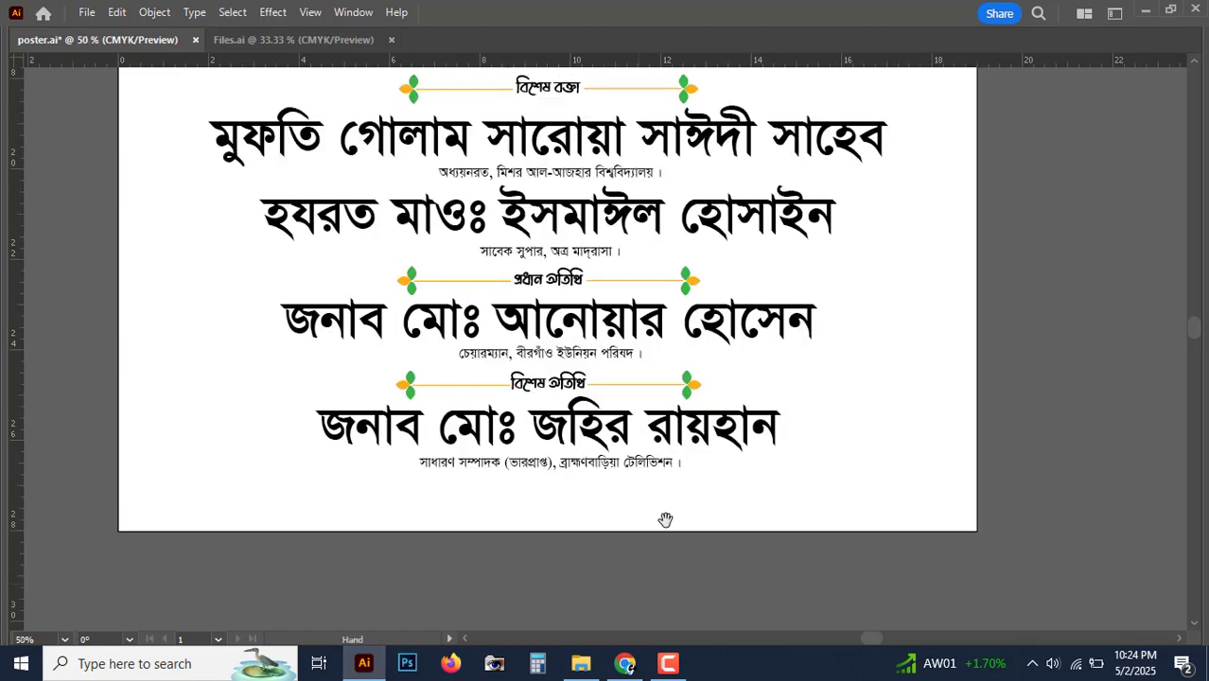
pyautogui.moveTo(698, 172); pyautogui.dragTo(666, 391)
pyautogui.hotkey('ctrl', '-')
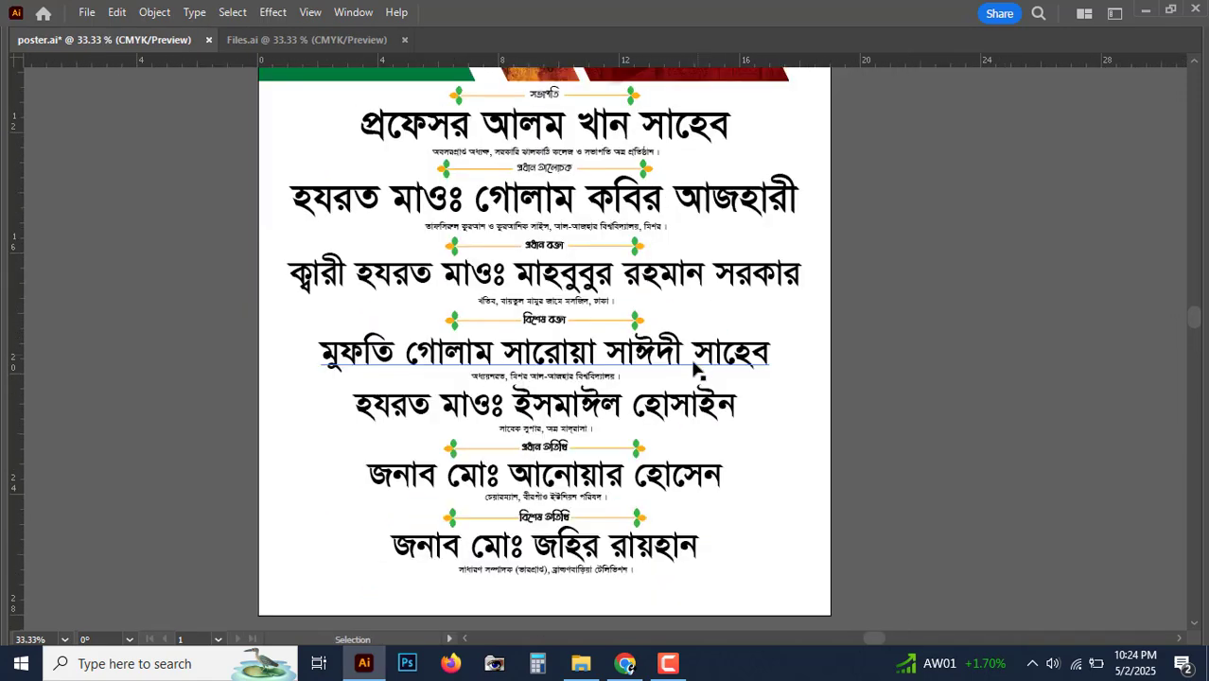
# Step: Make the fourth and fifth guest name lines slightly narrower together
pyautogui.scroll(-2, 696, 371)
pyautogui.hotkey('ctrl', '+')
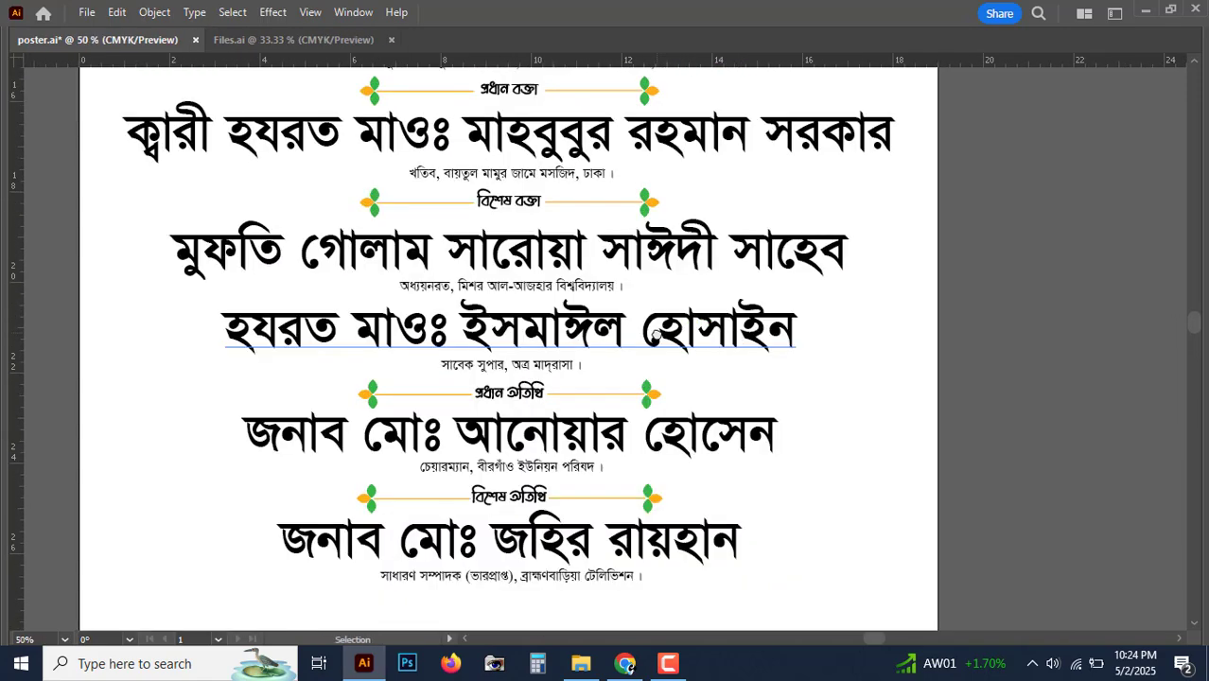
pyautogui.moveTo(661, 337); pyautogui.dragTo(666, 338)
pyautogui.click(632, 336)
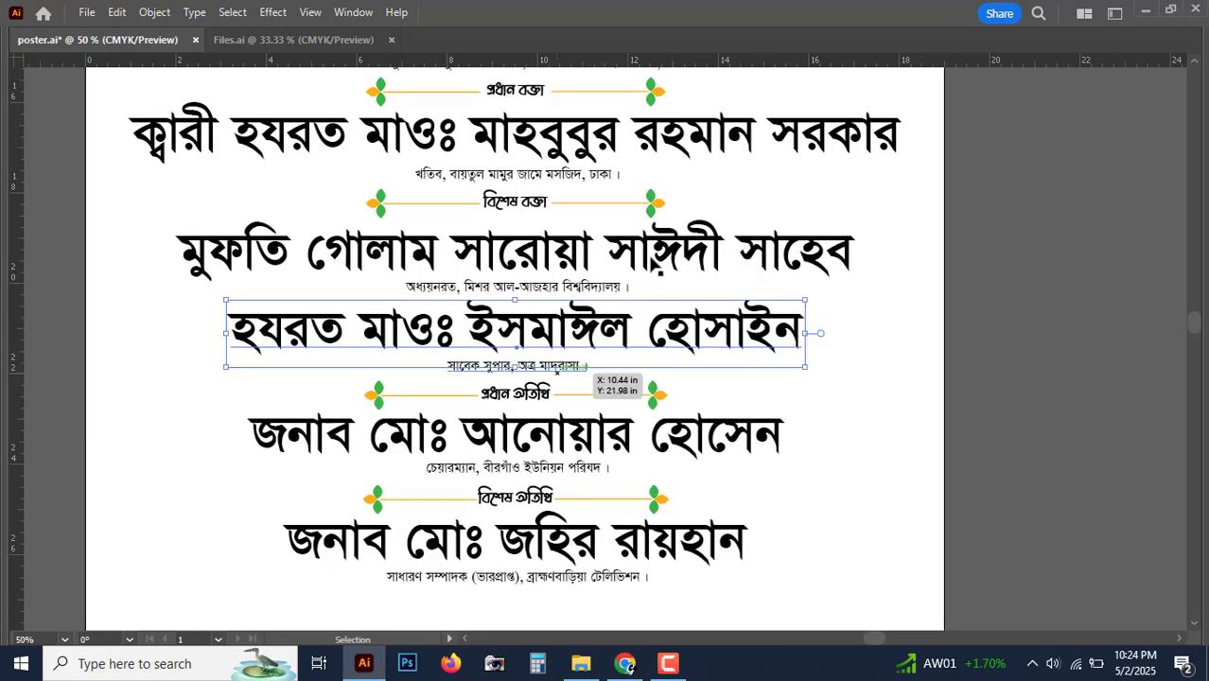
pyautogui.keyDown('shift'); pyautogui.click(853, 284); pyautogui.keyUp('shift')
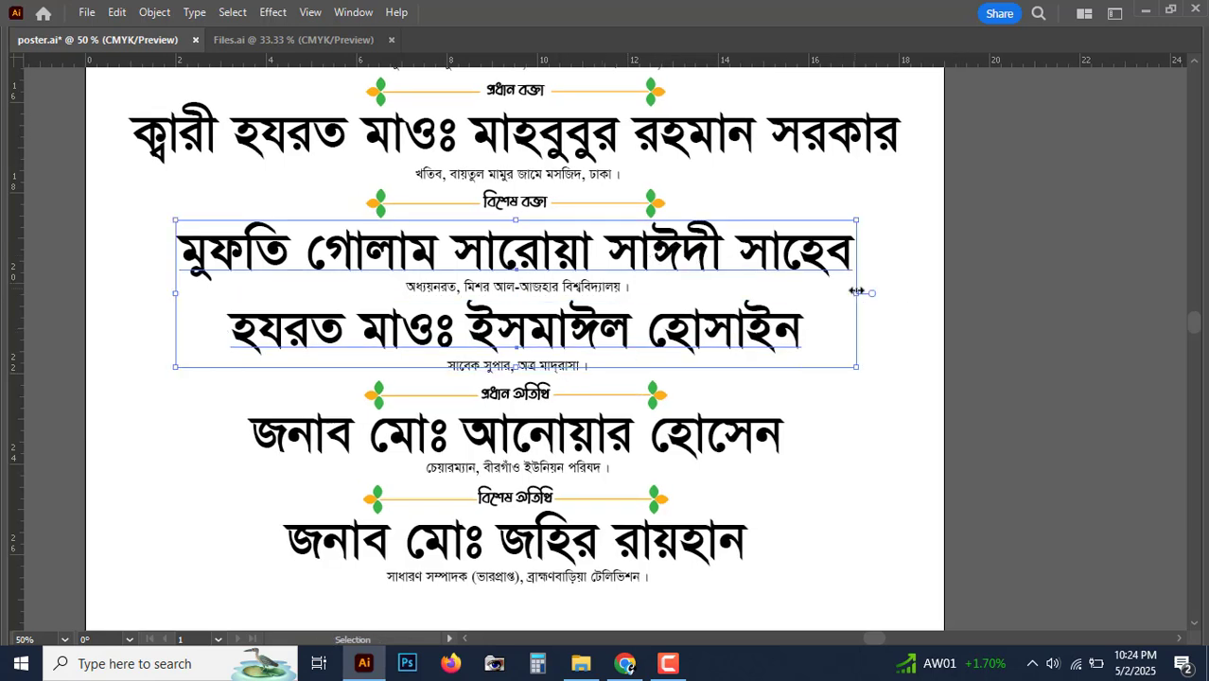
pyautogui.moveTo(855, 297); pyautogui.dragTo(840, 296)
pyautogui.click(878, 310)
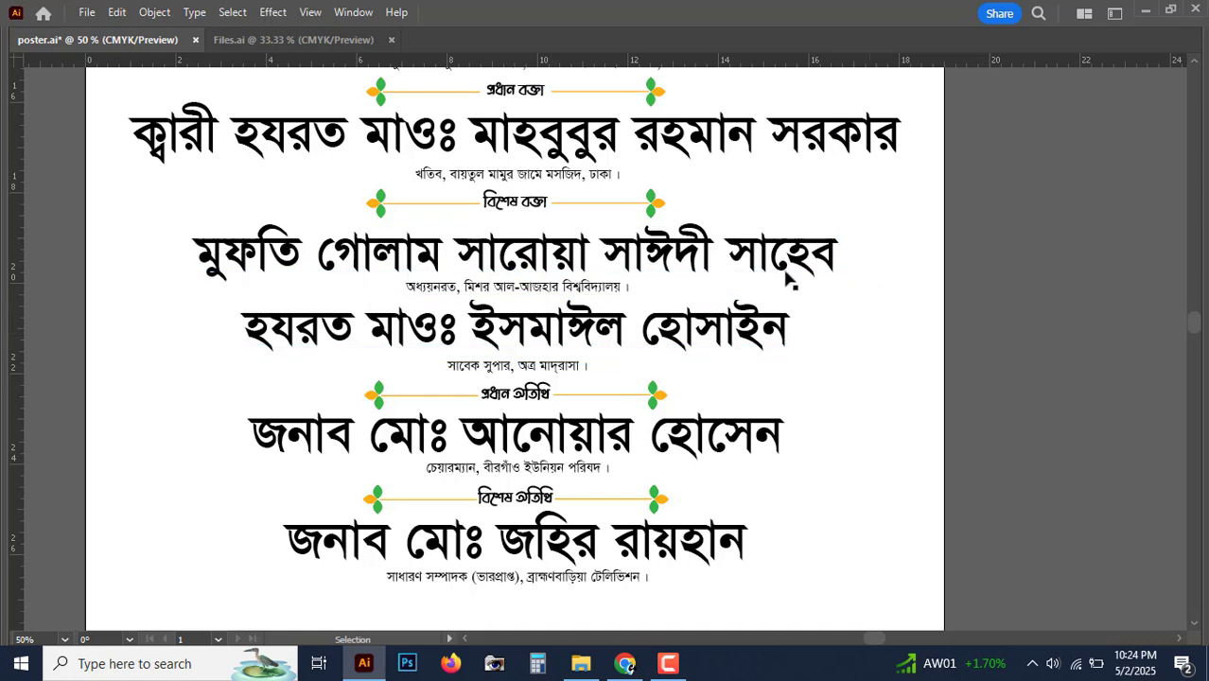
pyautogui.click(769, 271)
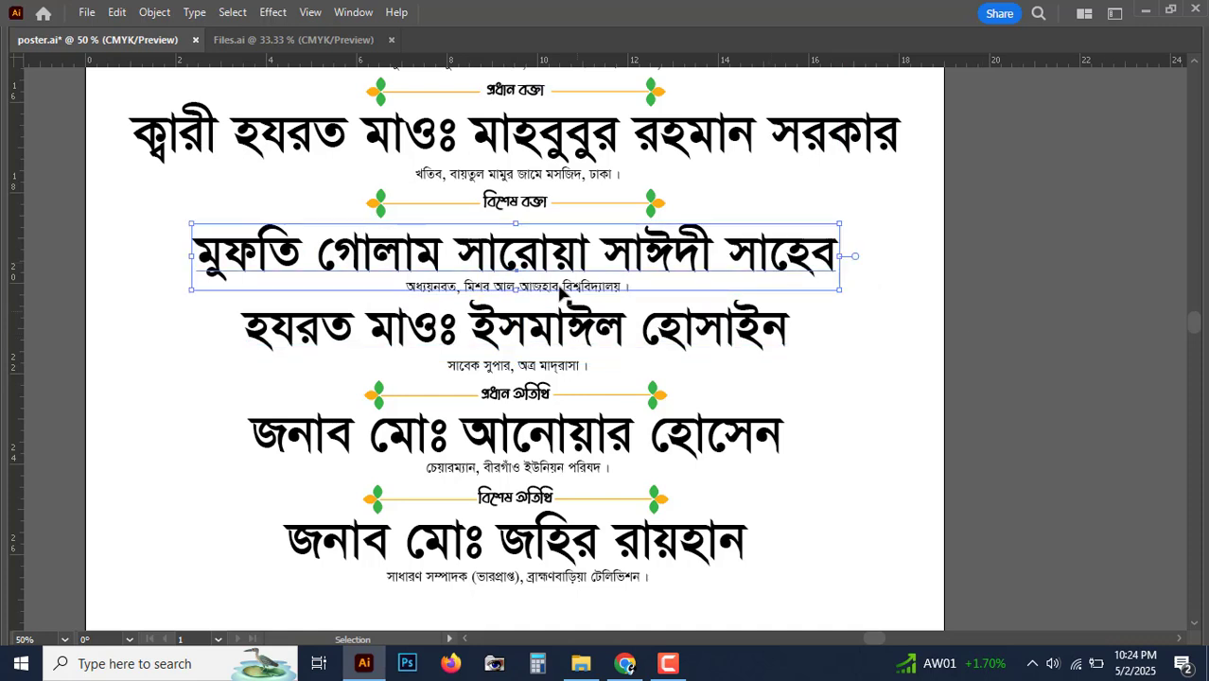
pyautogui.press('Up')
pyautogui.click(561, 290)
pyautogui.click(612, 333)
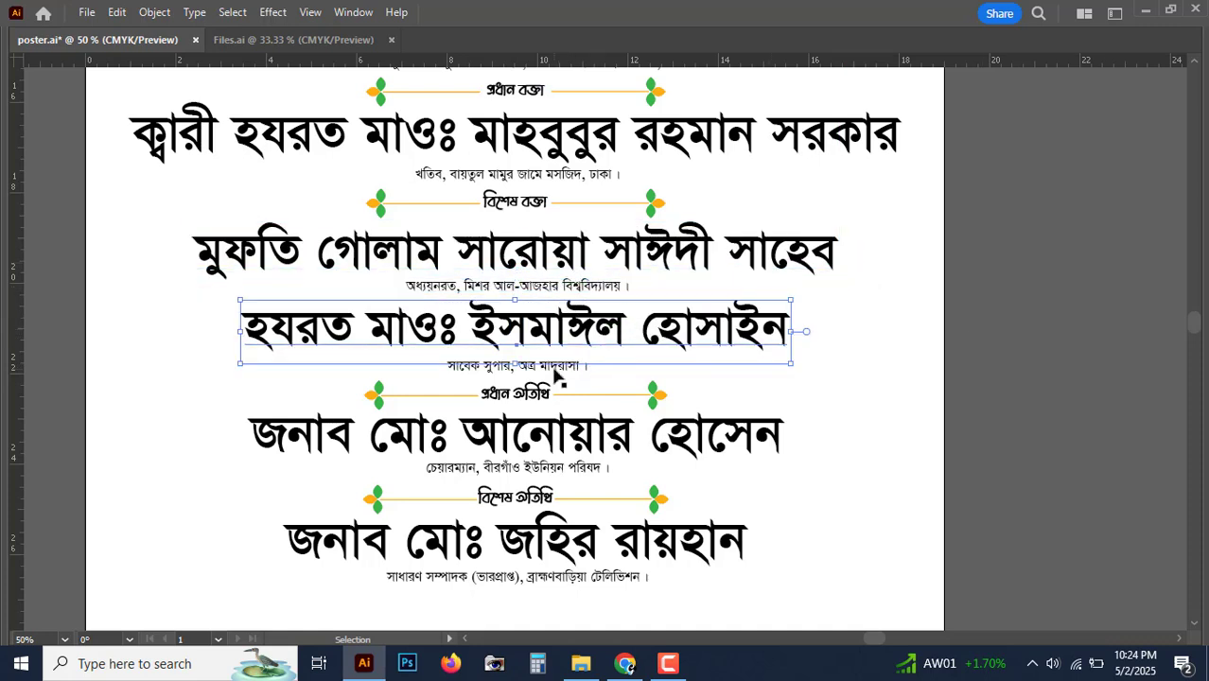
pyautogui.press('Up')
pyautogui.click(553, 368)
pyautogui.hotkey('shift', 'Up')
pyautogui.click(1000, 369)
pyautogui.moveTo(1008, 221); pyautogui.dragTo(991, 347)
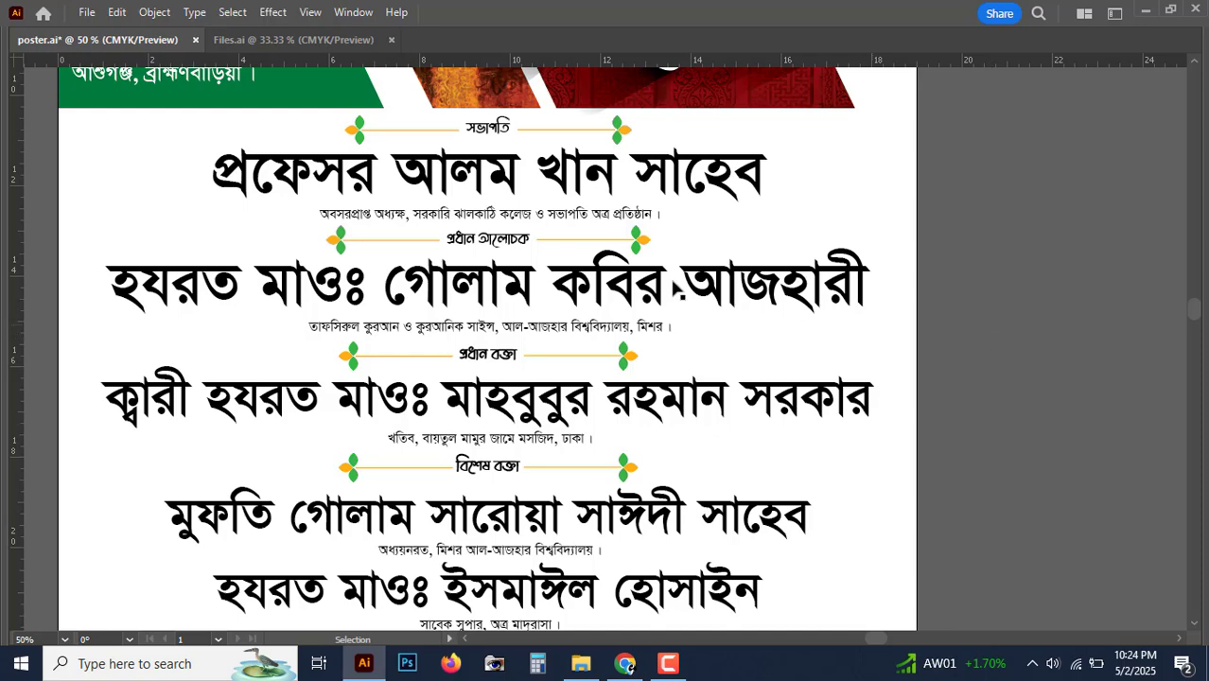
pyautogui.scroll(-1, 580, 365)
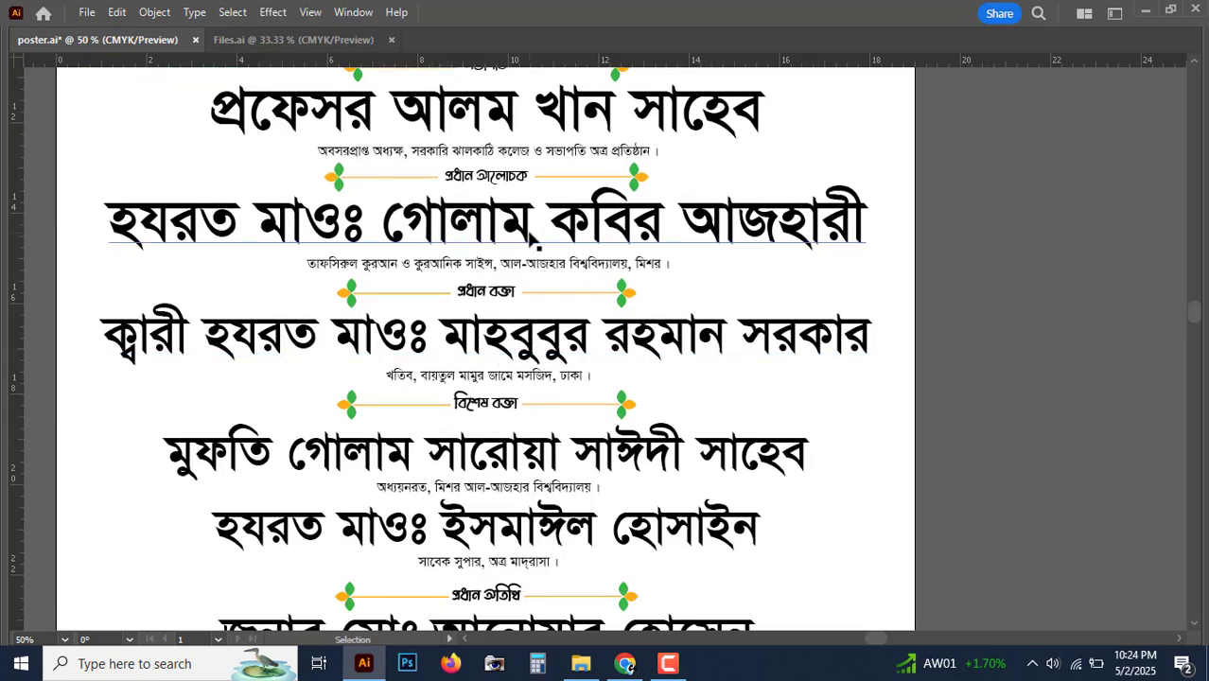
pyautogui.scroll(-2, 554, 380)
pyautogui.click(553, 377)
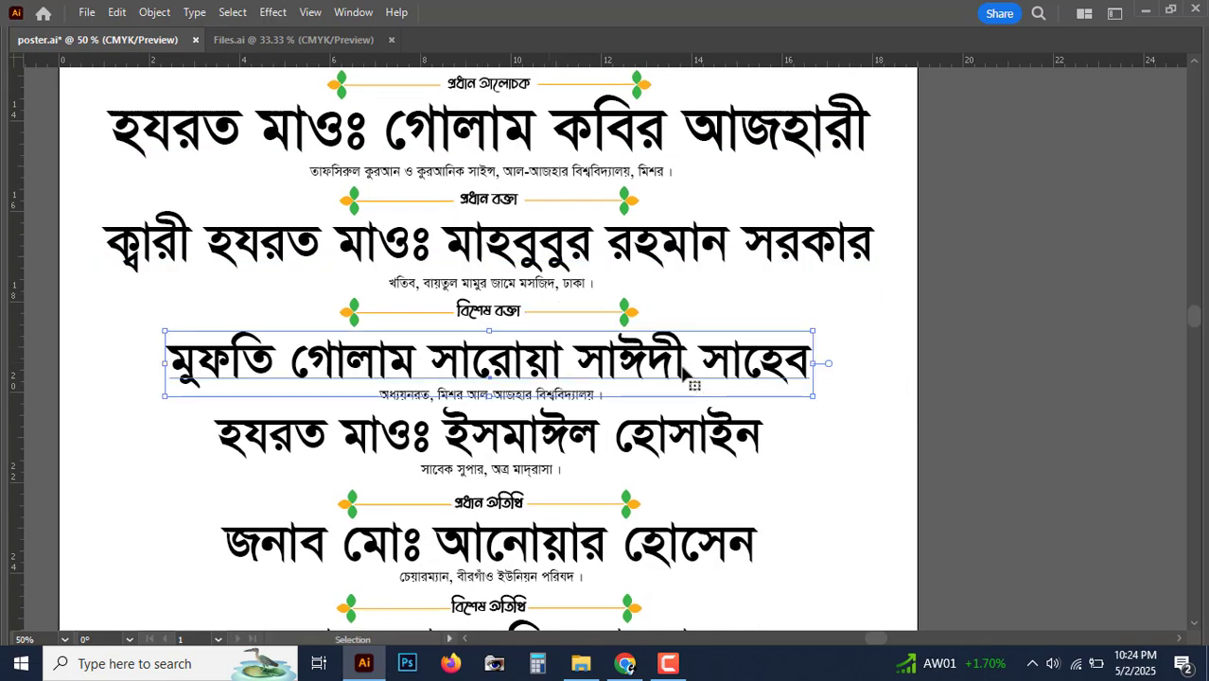
pyautogui.click(975, 385)
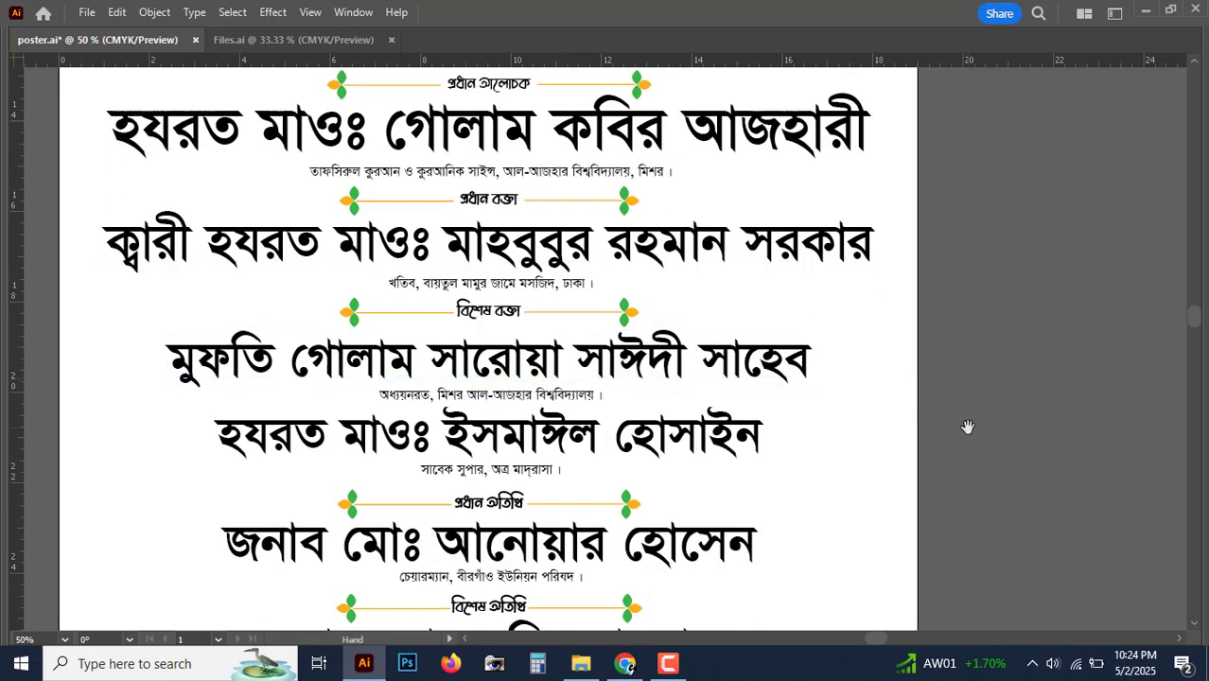
pyautogui.scroll(-3, 966, 364)
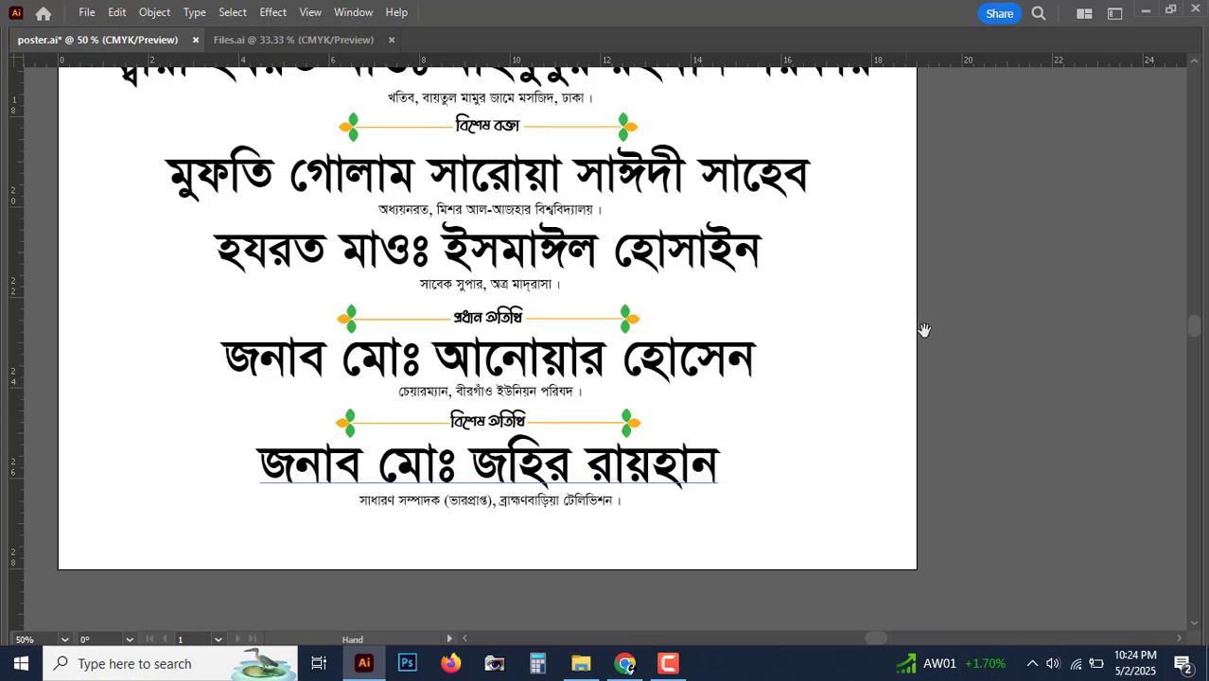
pyautogui.moveTo(963, 311); pyautogui.dragTo(961, 323)
pyautogui.click(516, 501)
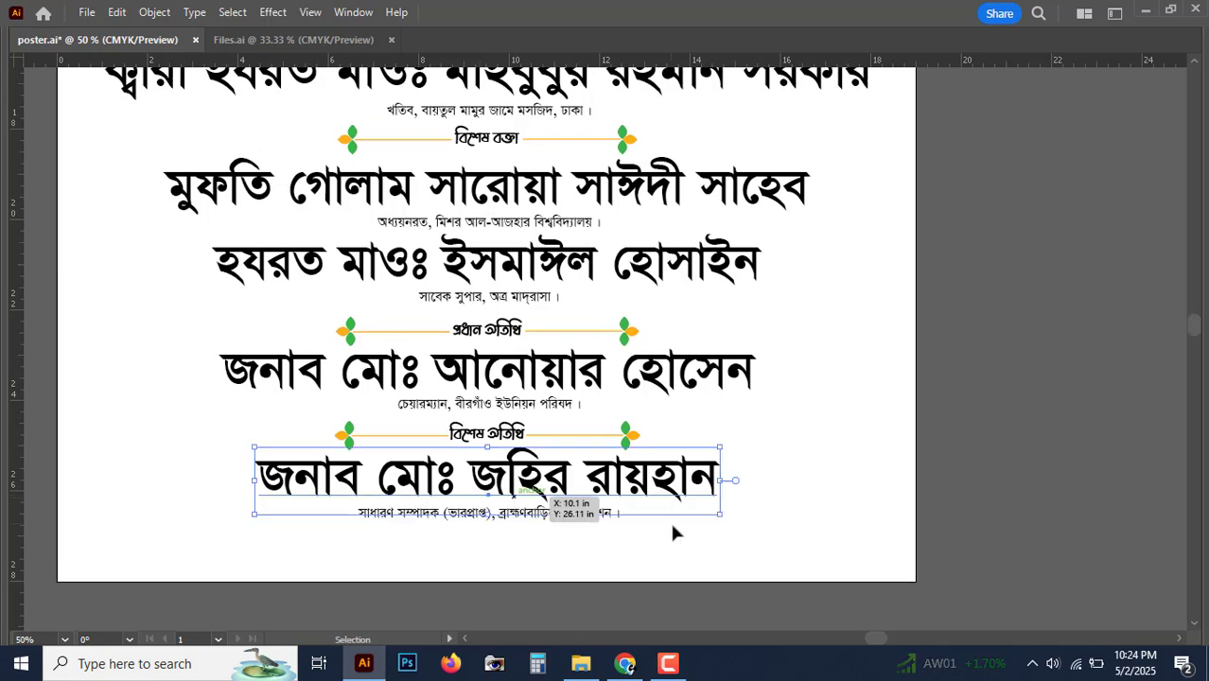
pyautogui.moveTo(721, 482); pyautogui.dragTo(714, 483)
pyautogui.click(533, 514)
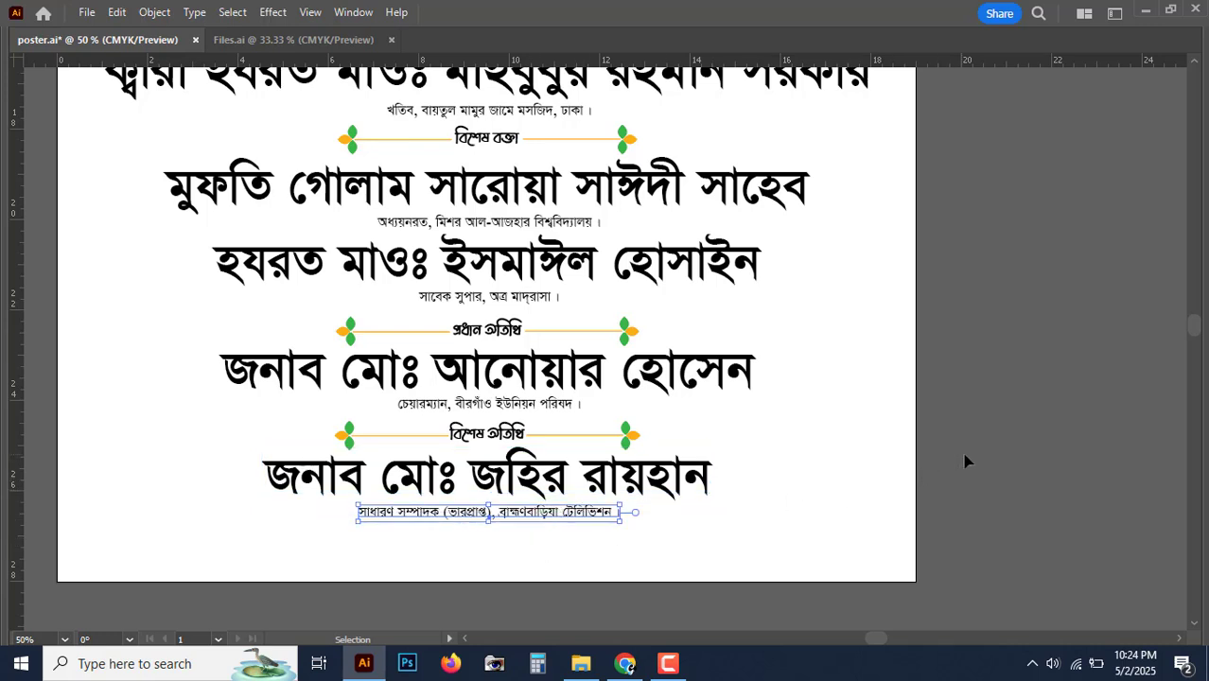
pyautogui.click(523, 545)
pyautogui.moveTo(517, 492); pyautogui.dragTo(496, 514)
pyautogui.hotkey('ctrl', '+')
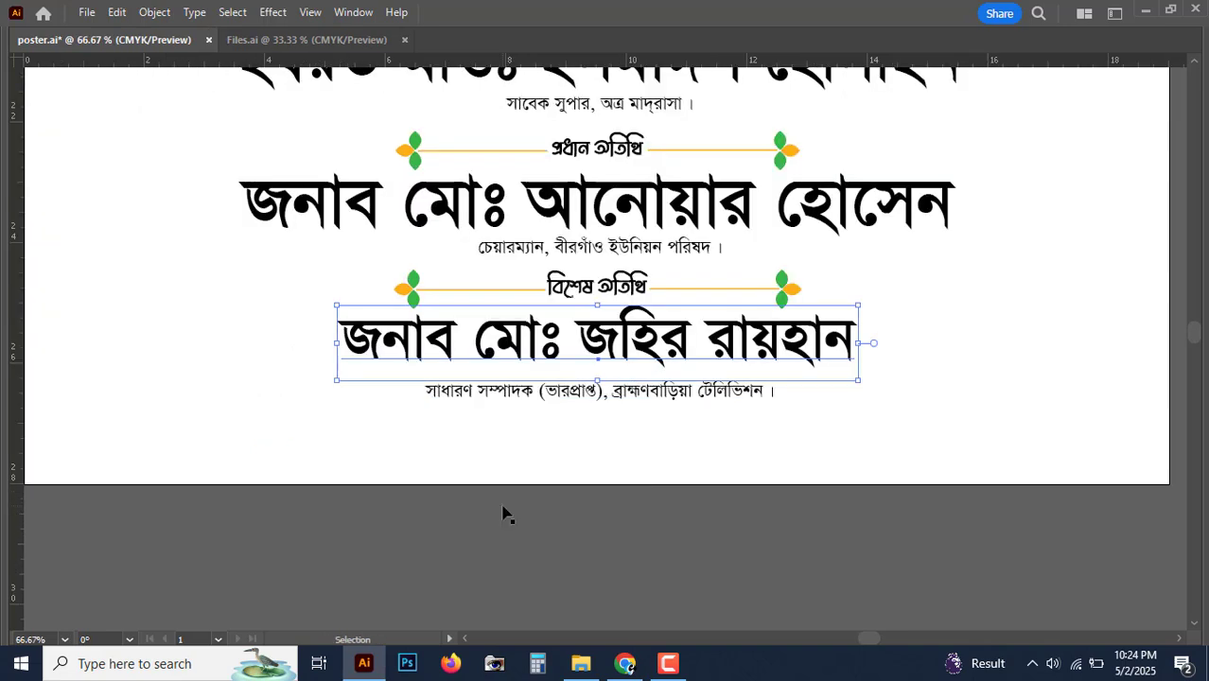
pyautogui.moveTo(707, 395); pyautogui.dragTo(586, 493)
pyautogui.click(766, 315)
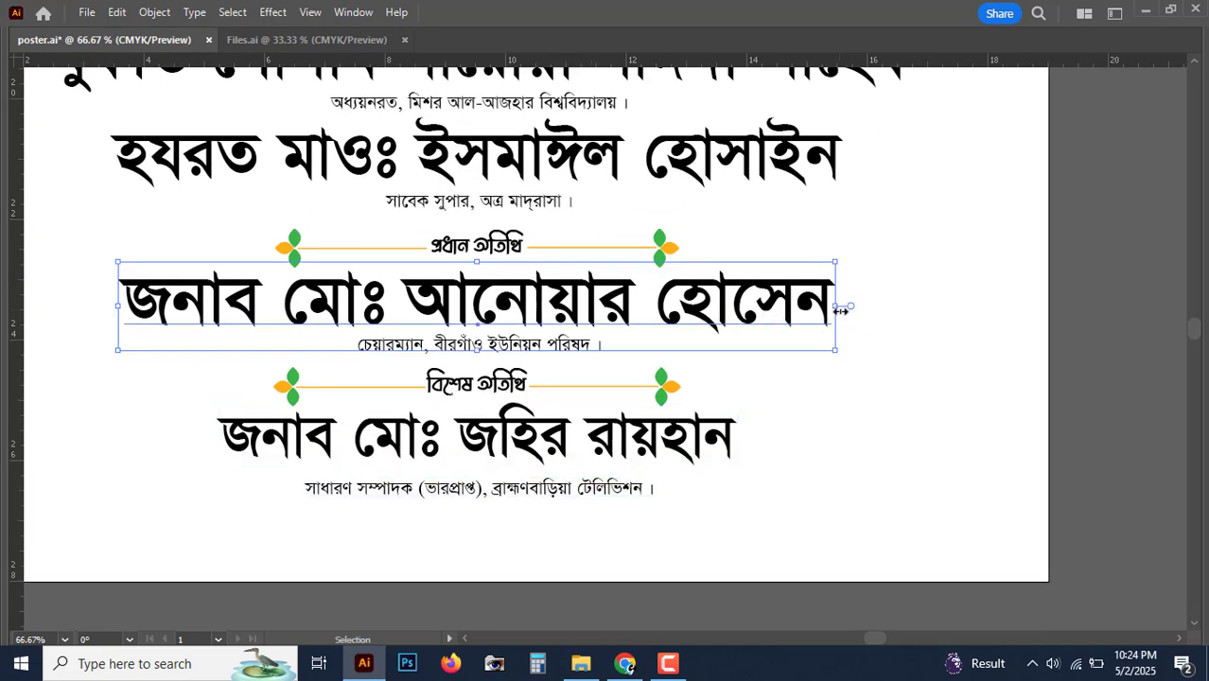
pyautogui.moveTo(840, 310); pyautogui.dragTo(825, 308)
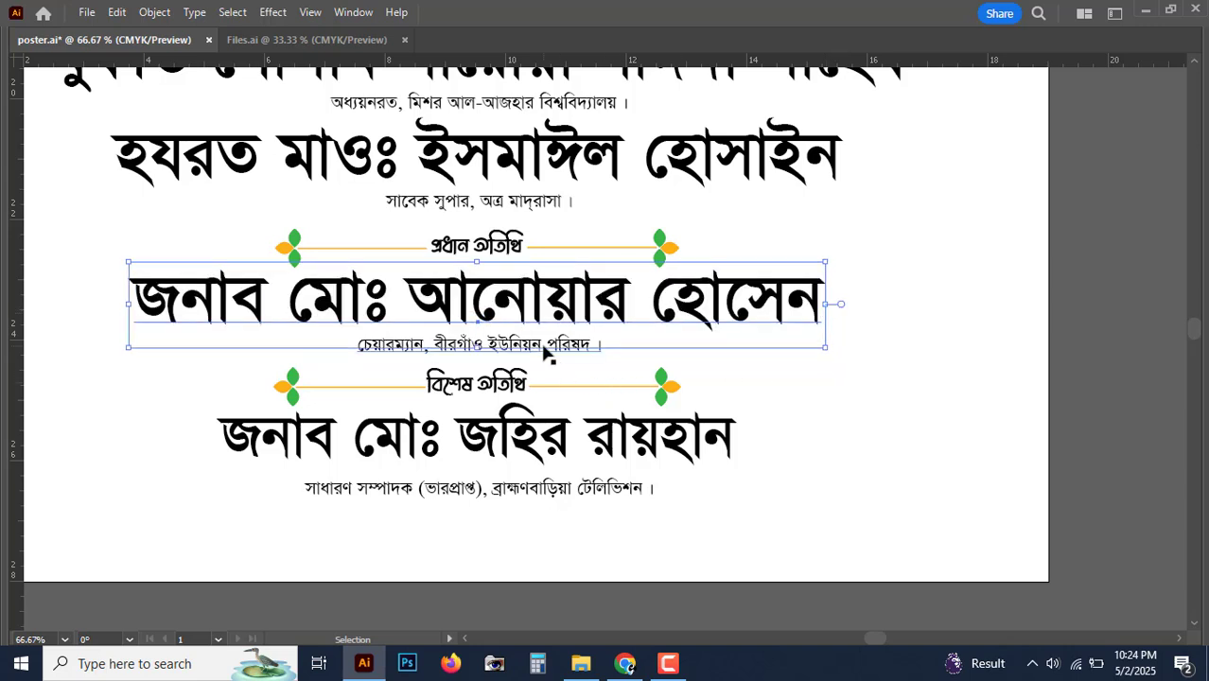
pyautogui.click(544, 347)
pyautogui.press('Up')
pyautogui.press('Up')
pyautogui.press('Up')
pyautogui.click(493, 390)
pyautogui.hotkey('shift', 'Up')
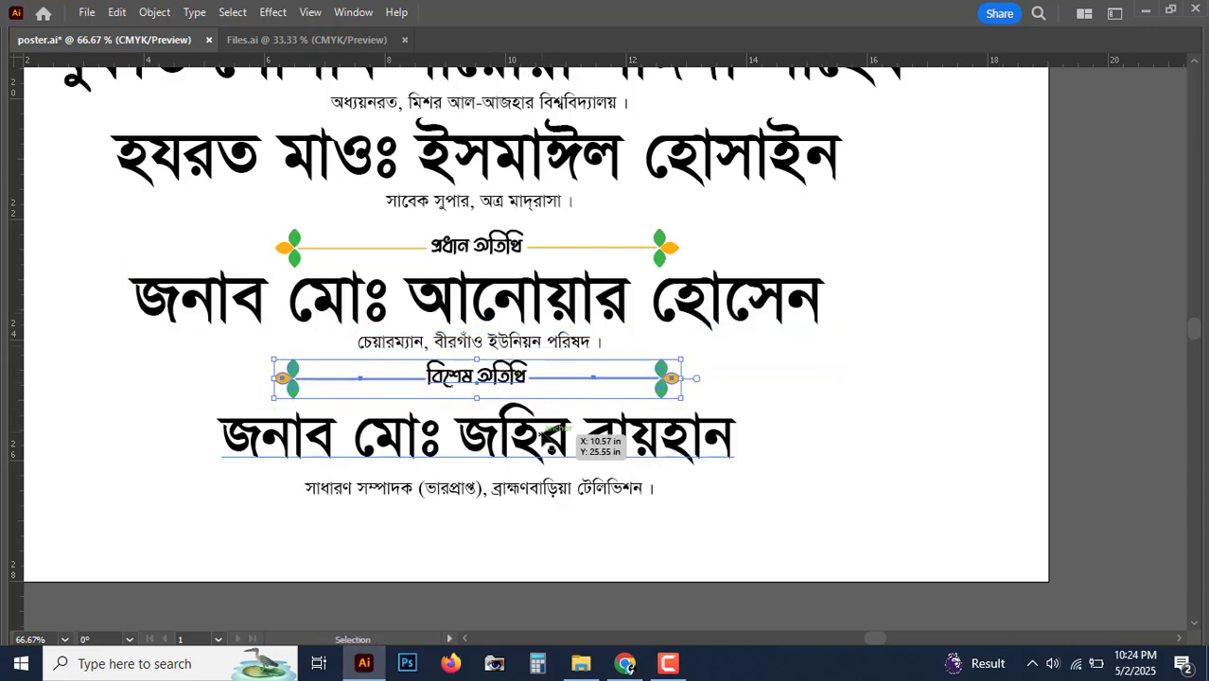
pyautogui.click(547, 441)
pyautogui.keyDown('shift'); pyautogui.click(603, 511); pyautogui.keyUp('shift')
pyautogui.hotkey('shift', 'Up')
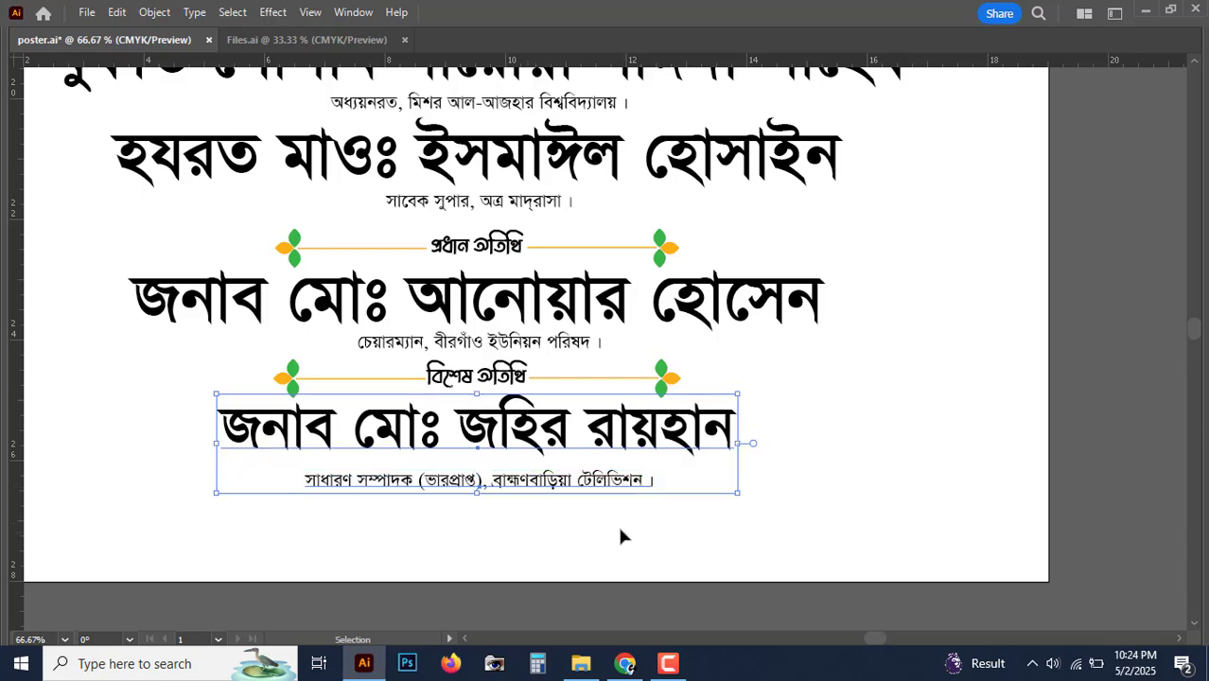
pyautogui.click(640, 617)
pyautogui.hotkey('ctrl', '-')
pyautogui.hotkey('ctrl', '-')
pyautogui.hotkey('ctrl', '-')
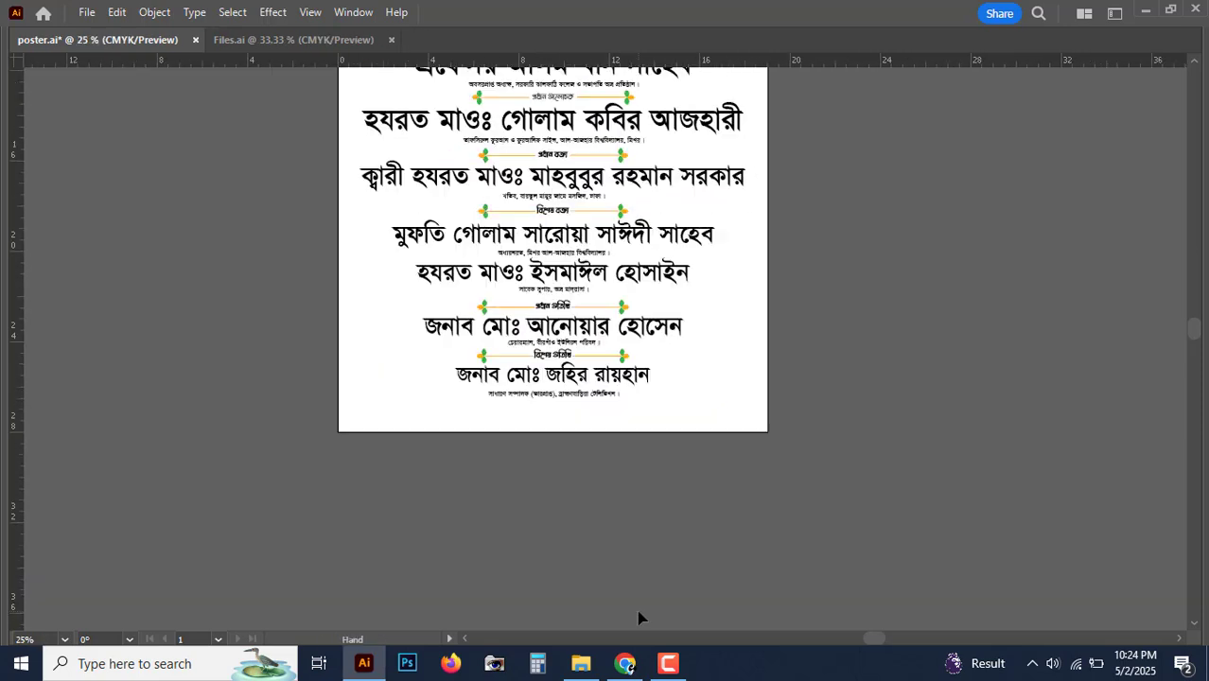
# Step: Centre the whole poster, save poster.ai via File > Save, and restore the panels
pyautogui.press('space')
pyautogui.moveTo(708, 355); pyautogui.dragTo(668, 558)
pyautogui.moveTo(838, 489); pyautogui.dragTo(814, 418)
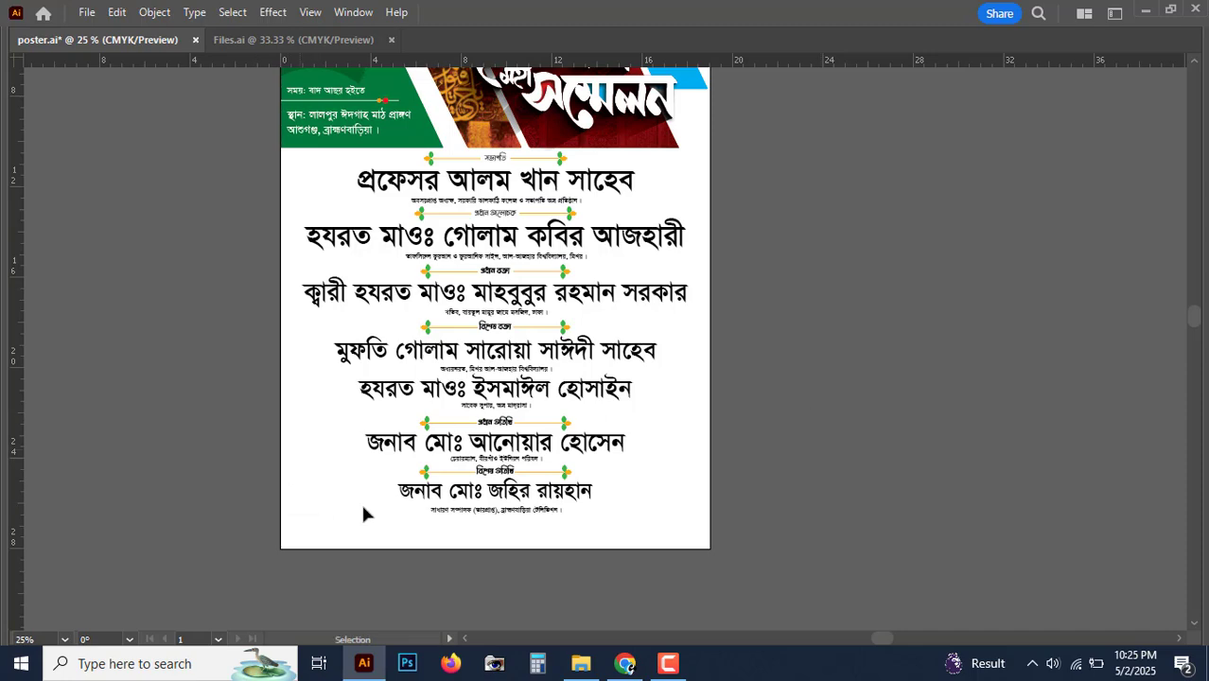
pyautogui.moveTo(819, 476)
pyautogui.mouseDown()
pyautogui.moveTo(818, 564)
pyautogui.moveTo(818, 500)
pyautogui.mouseUp()
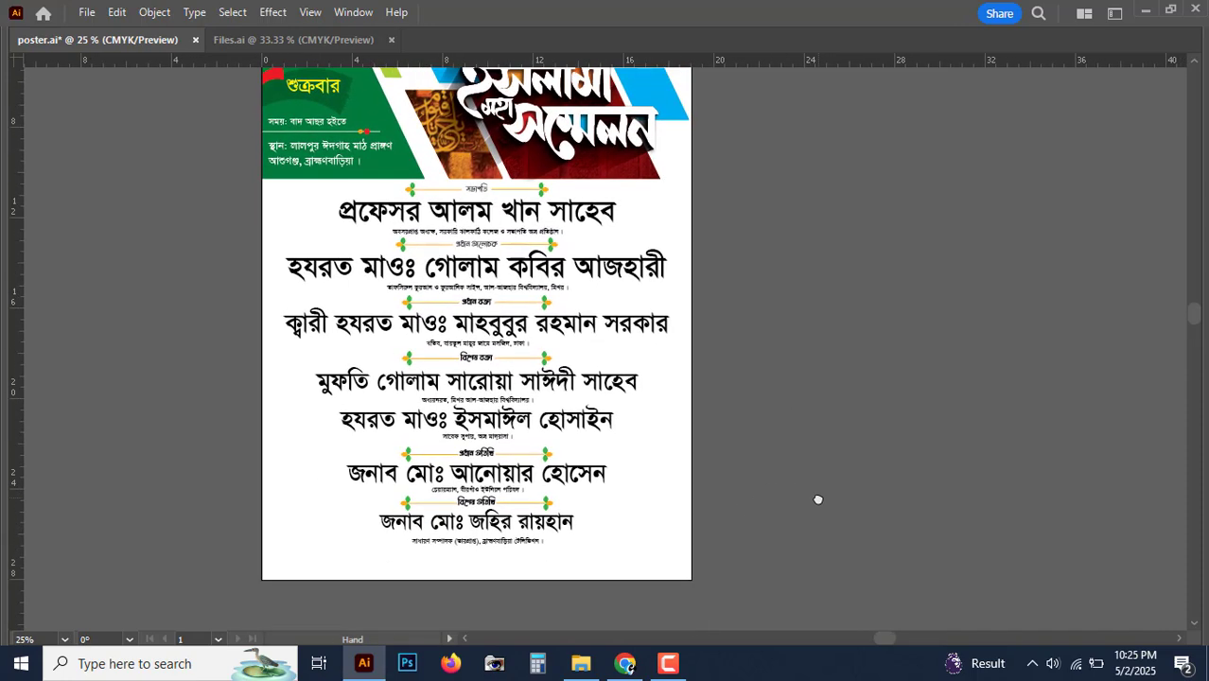
pyautogui.click(87, 12)
pyautogui.click(146, 175)
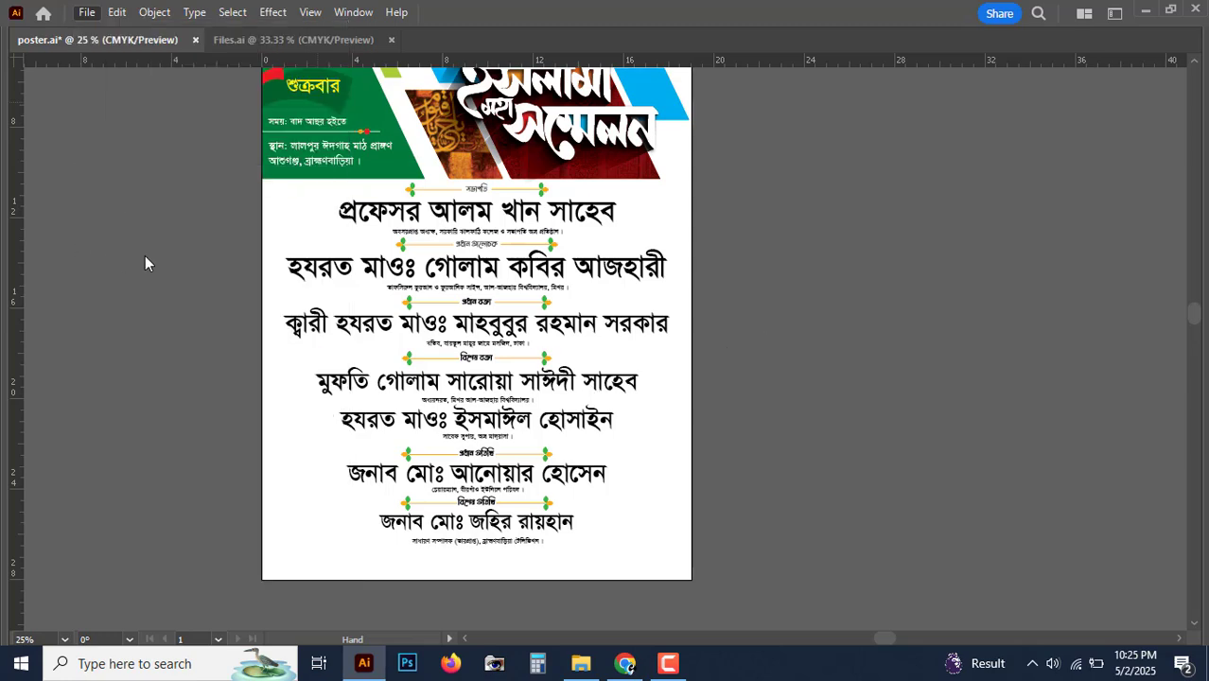
pyautogui.press('Tab')
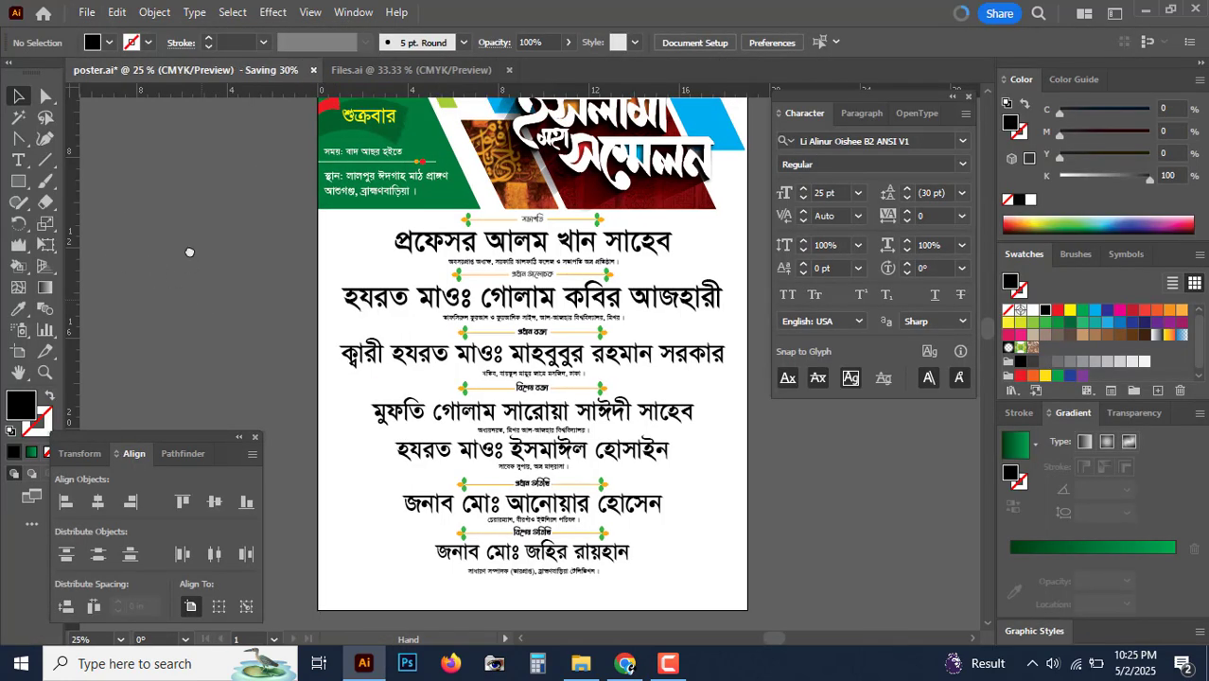
pyautogui.click(18, 139)
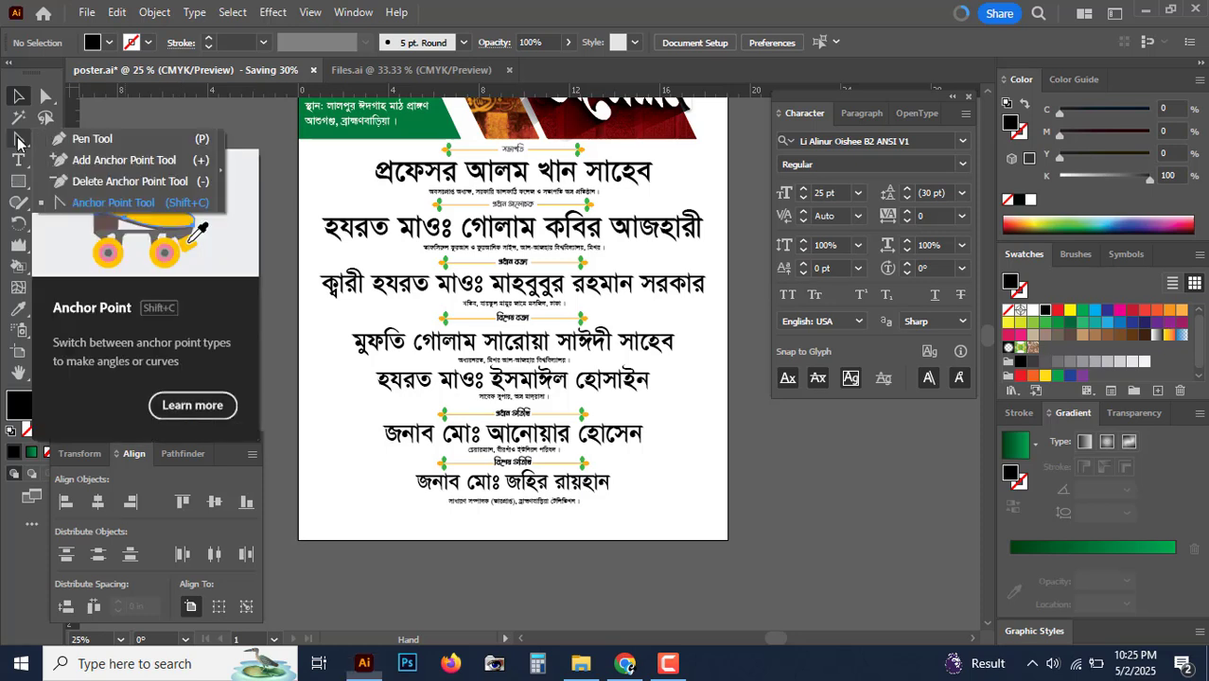
pyautogui.click(95, 140)
pyautogui.press('Tab')
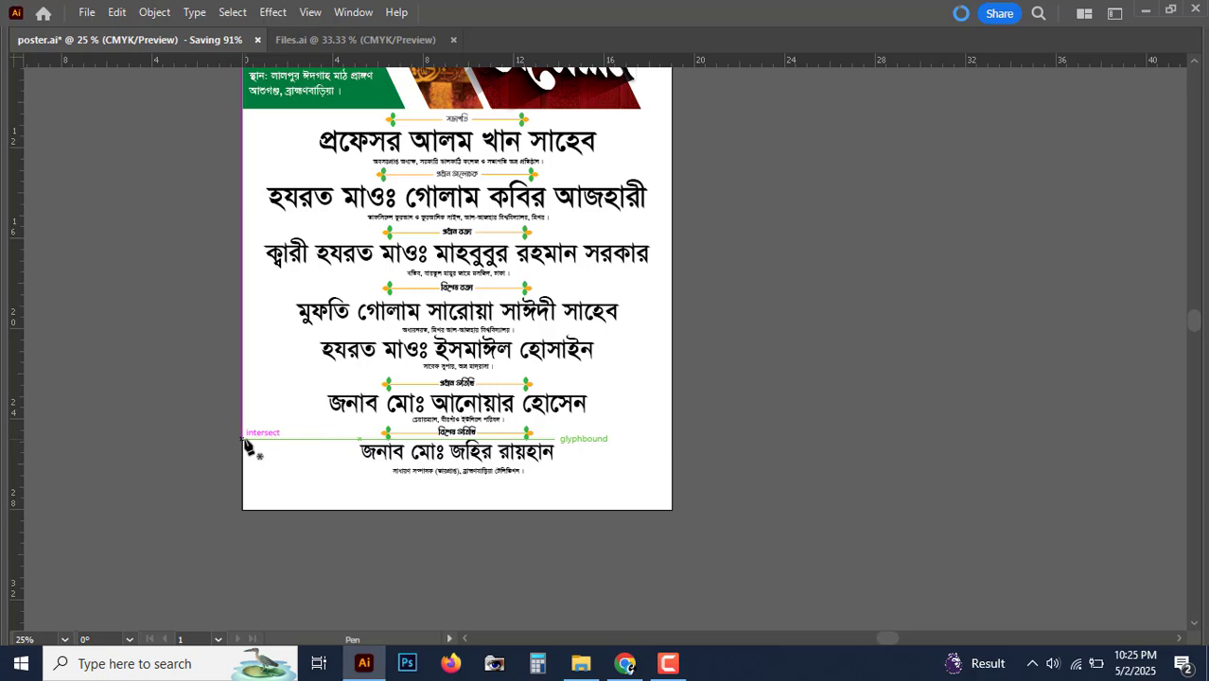
pyautogui.click(244, 439)
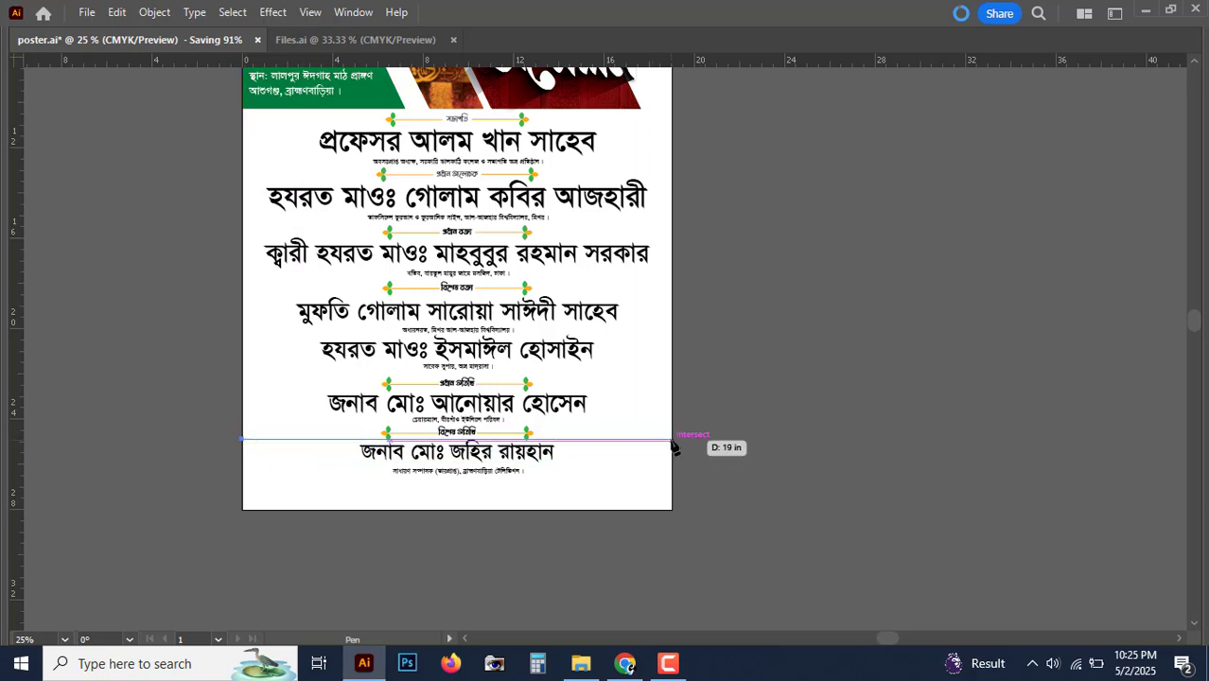
pyautogui.moveTo(672, 440); pyautogui.dragTo(901, 352)
pyautogui.moveTo(900, 354); pyautogui.dragTo(901, 347)
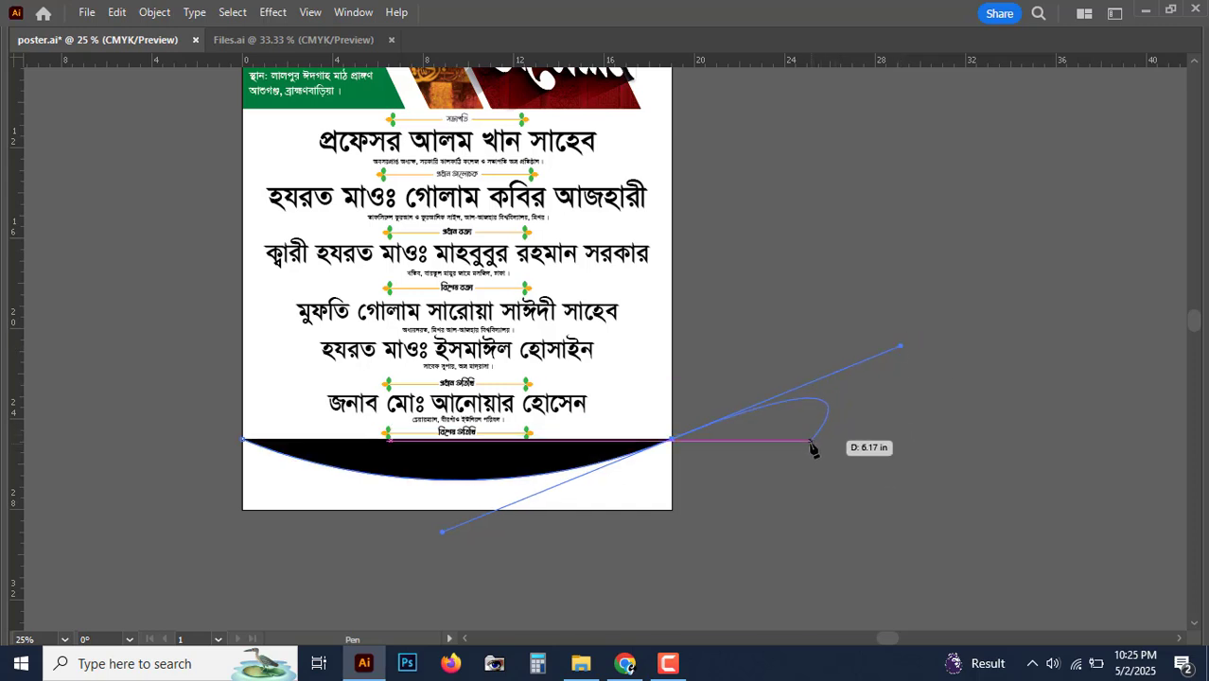
pyautogui.hotkey('ctrl', 'z')
pyautogui.hotkey('ctrl', 'z')
pyautogui.hotkey('ctrl', '+')
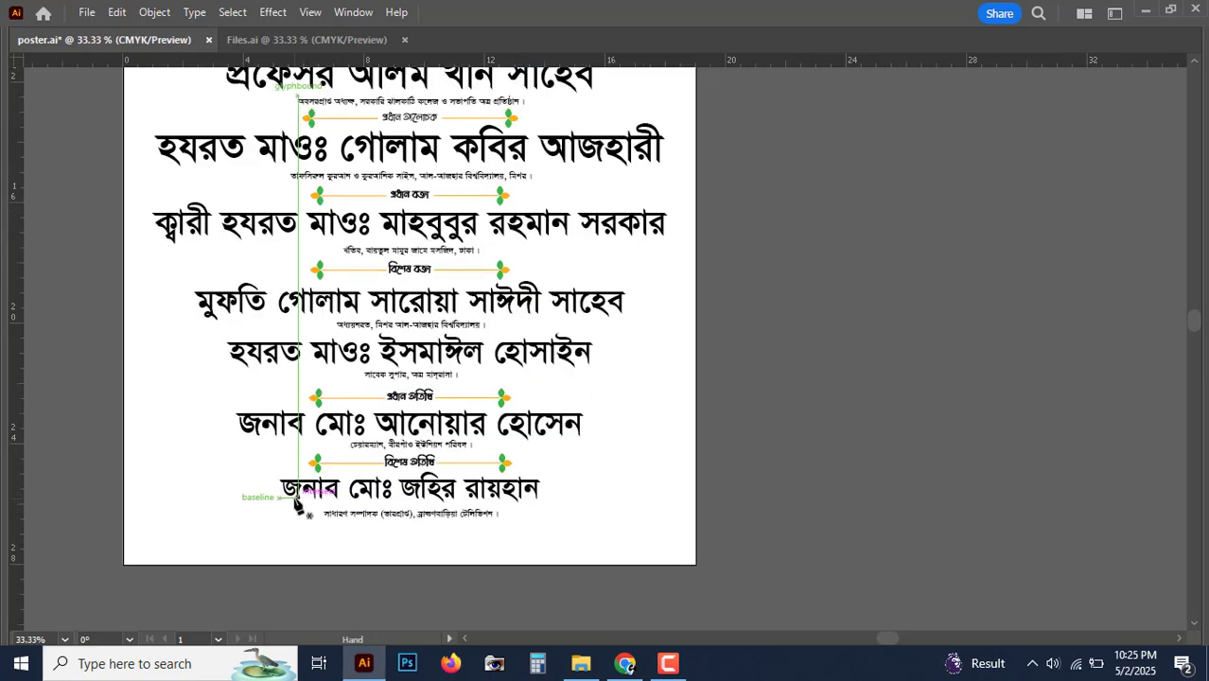
# Step: Draw a closed Pen path with a curved top, running from left edge to the bottom corners
pyautogui.scroll(-1, 298, 506)
pyautogui.press('Tab')
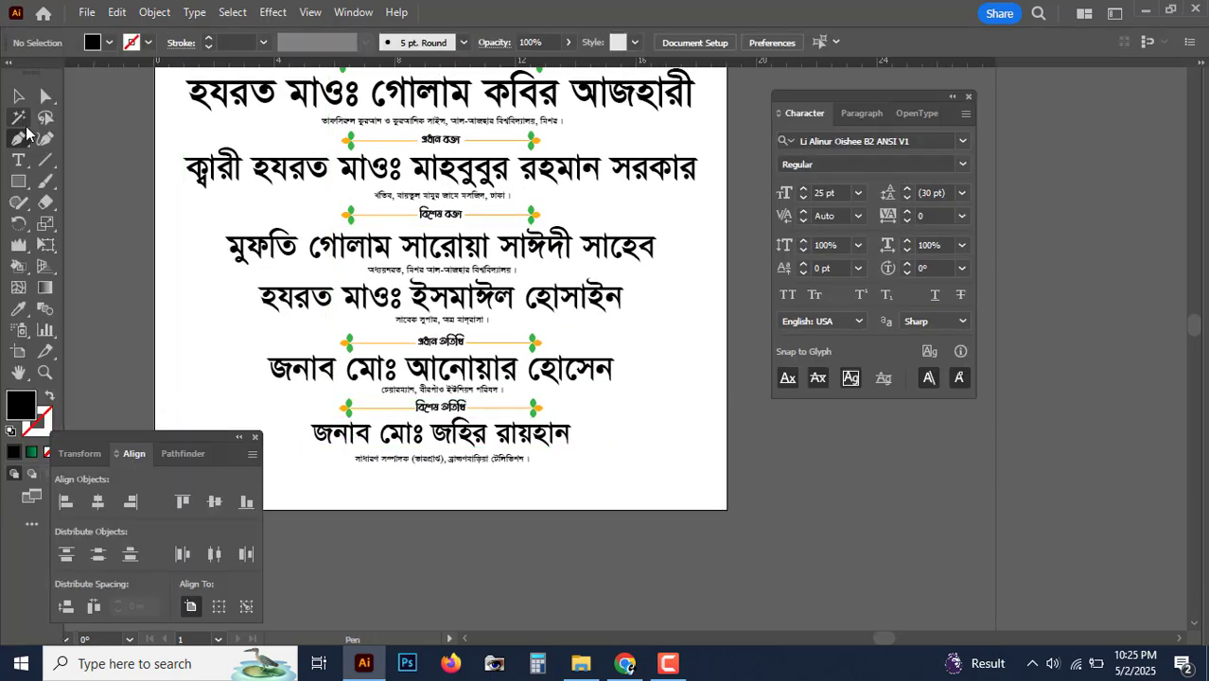
pyautogui.moveTo(19, 146); pyautogui.dragTo(75, 145)
pyautogui.press('Tab')
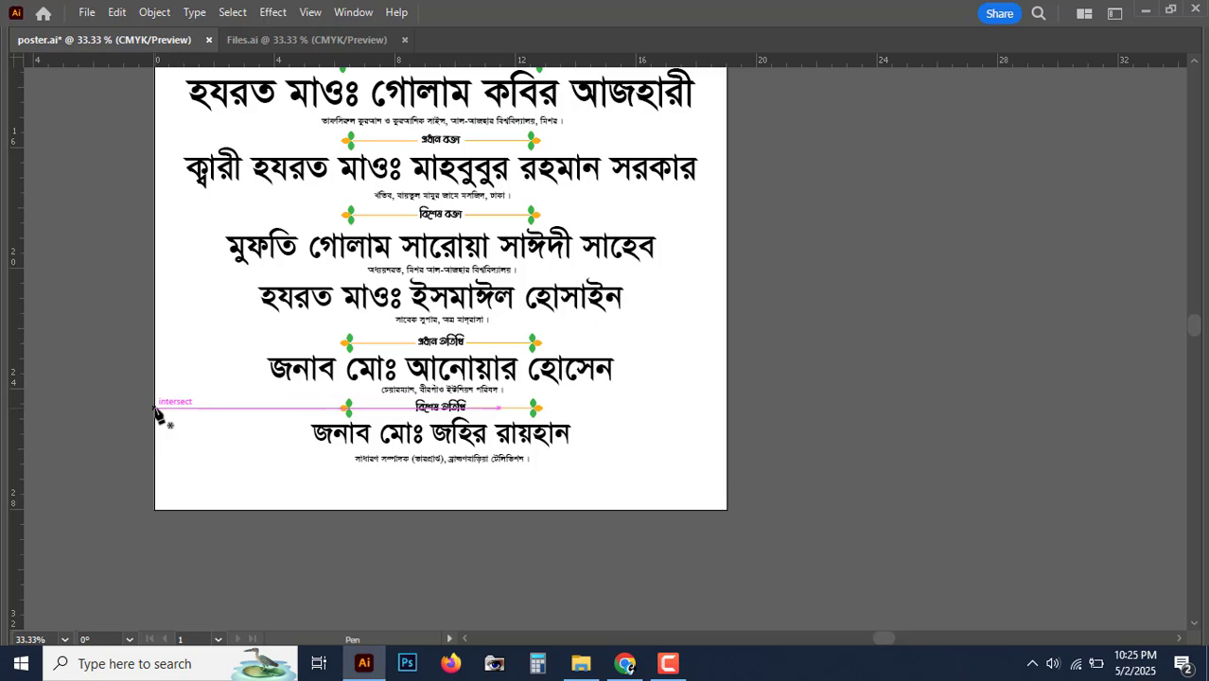
pyautogui.click(156, 408)
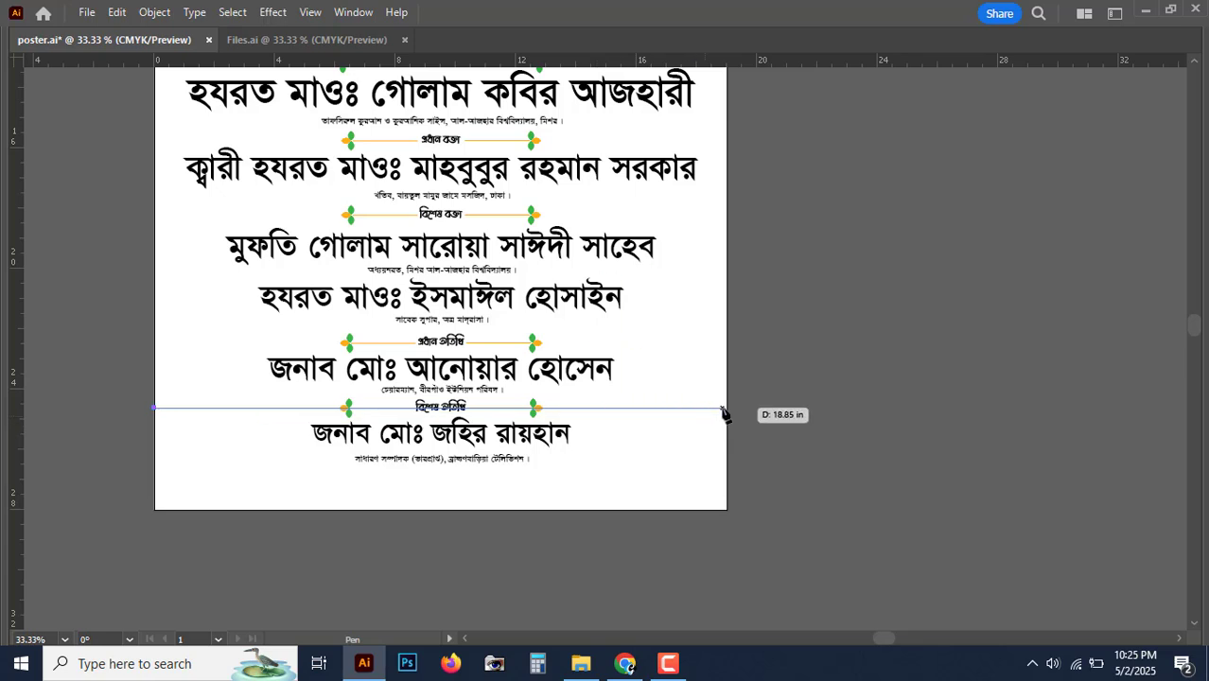
pyautogui.moveTo(727, 409); pyautogui.dragTo(1039, 264)
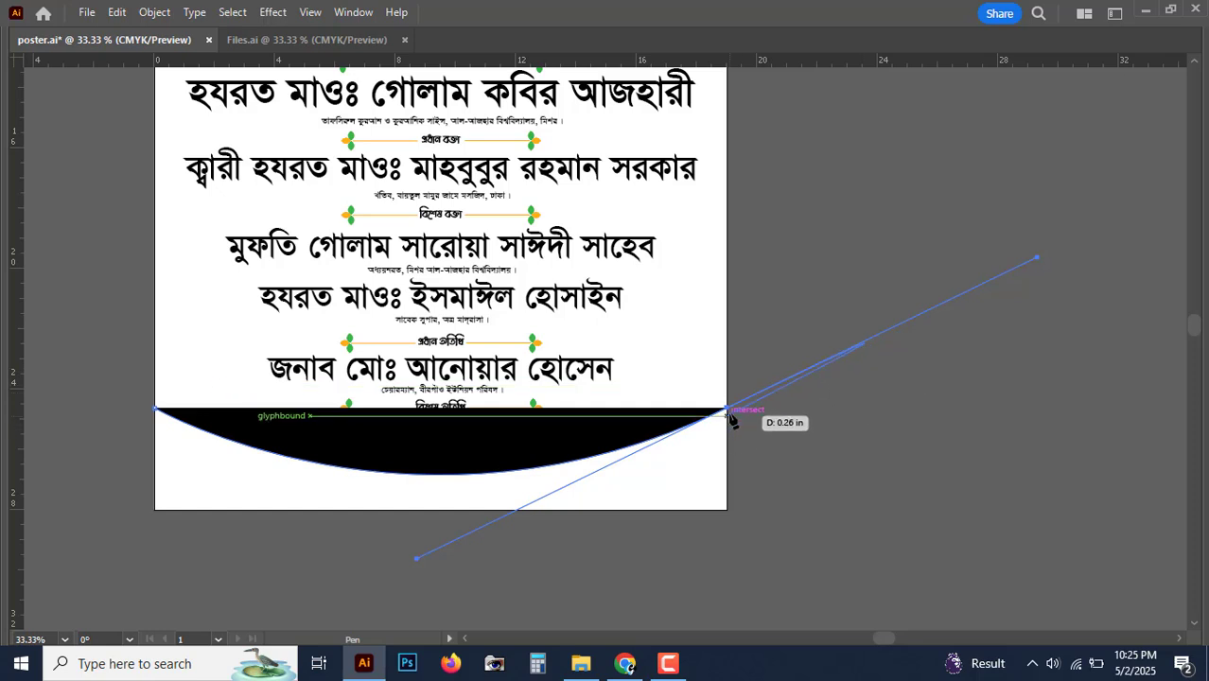
pyautogui.moveTo(729, 409); pyautogui.dragTo(1041, 262)
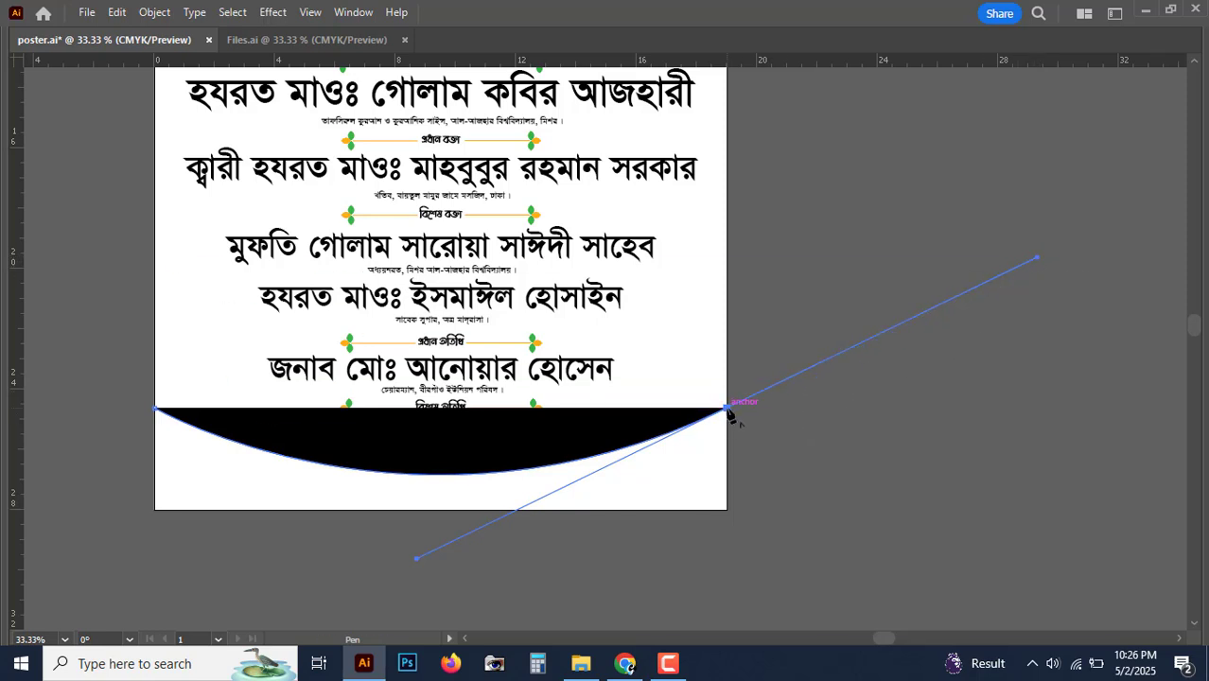
pyautogui.moveTo(728, 410); pyautogui.dragTo(727, 515)
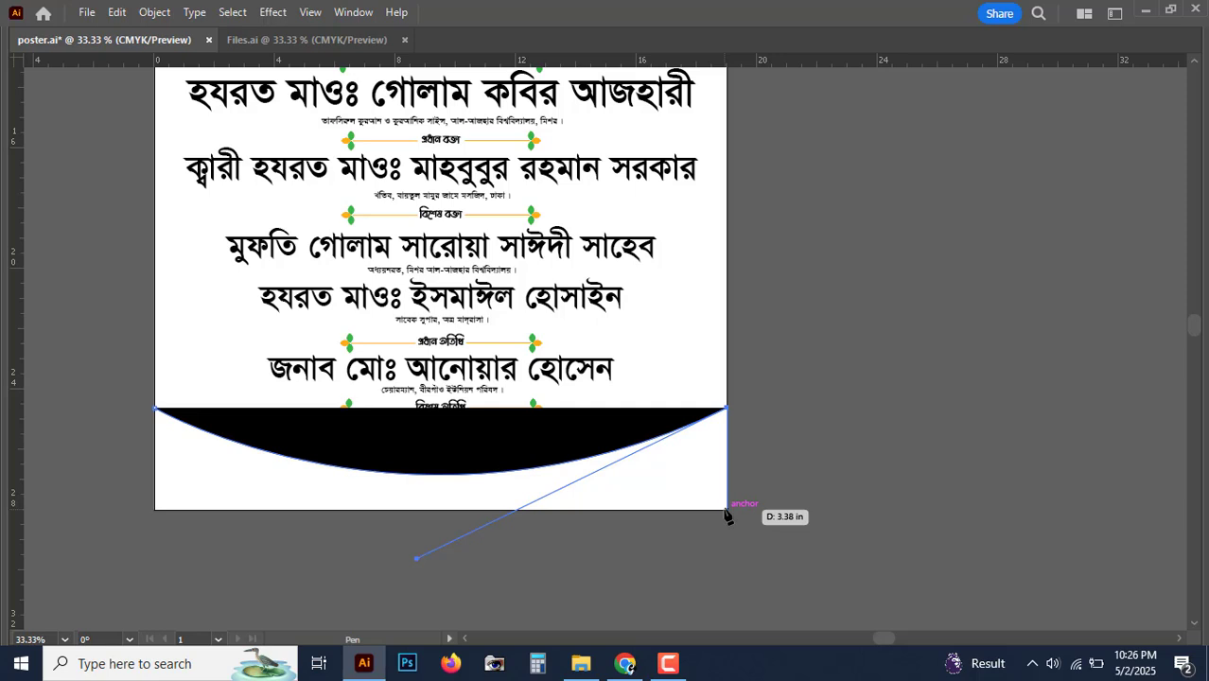
pyautogui.click(725, 511)
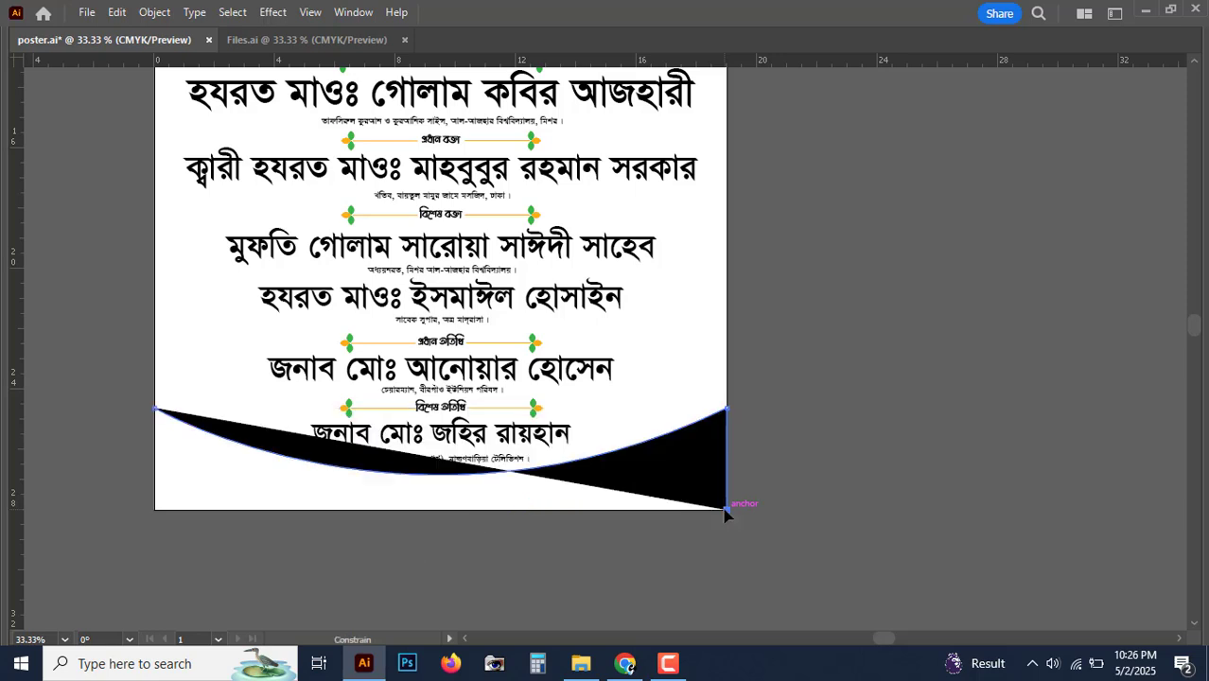
pyautogui.click(155, 510)
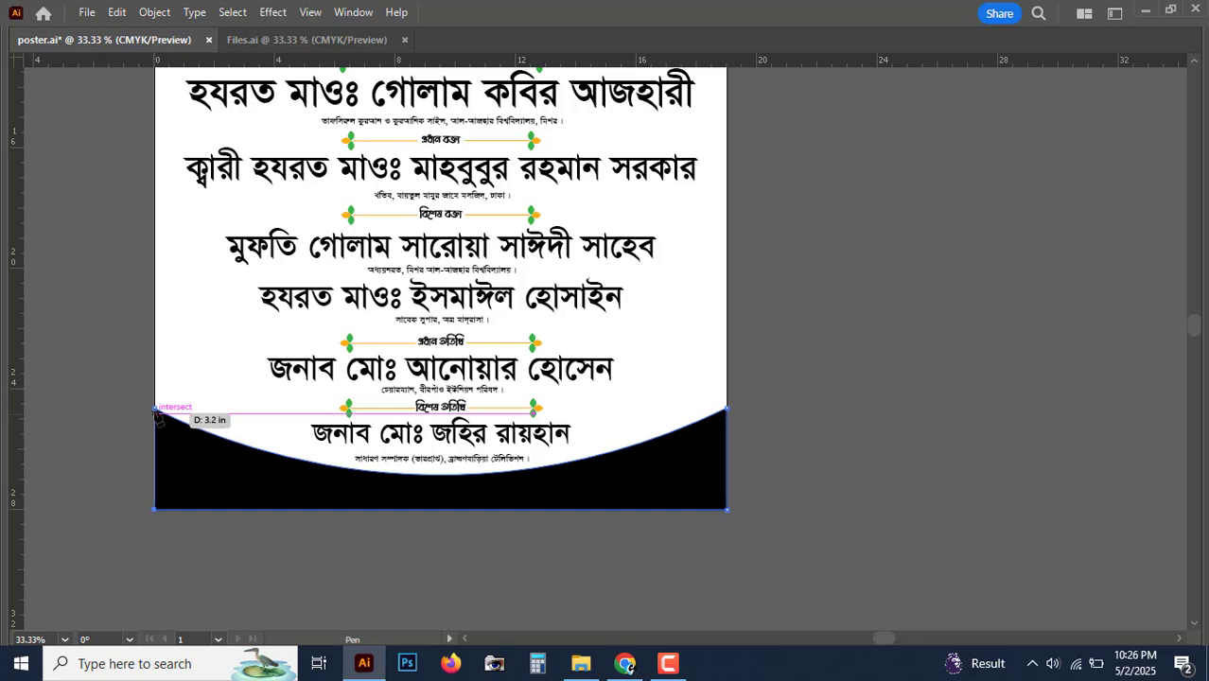
pyautogui.click(155, 408)
# Step: Finish the footer shape and stretch its top edge slightly taller
pyautogui.press('v')
pyautogui.click(805, 454)
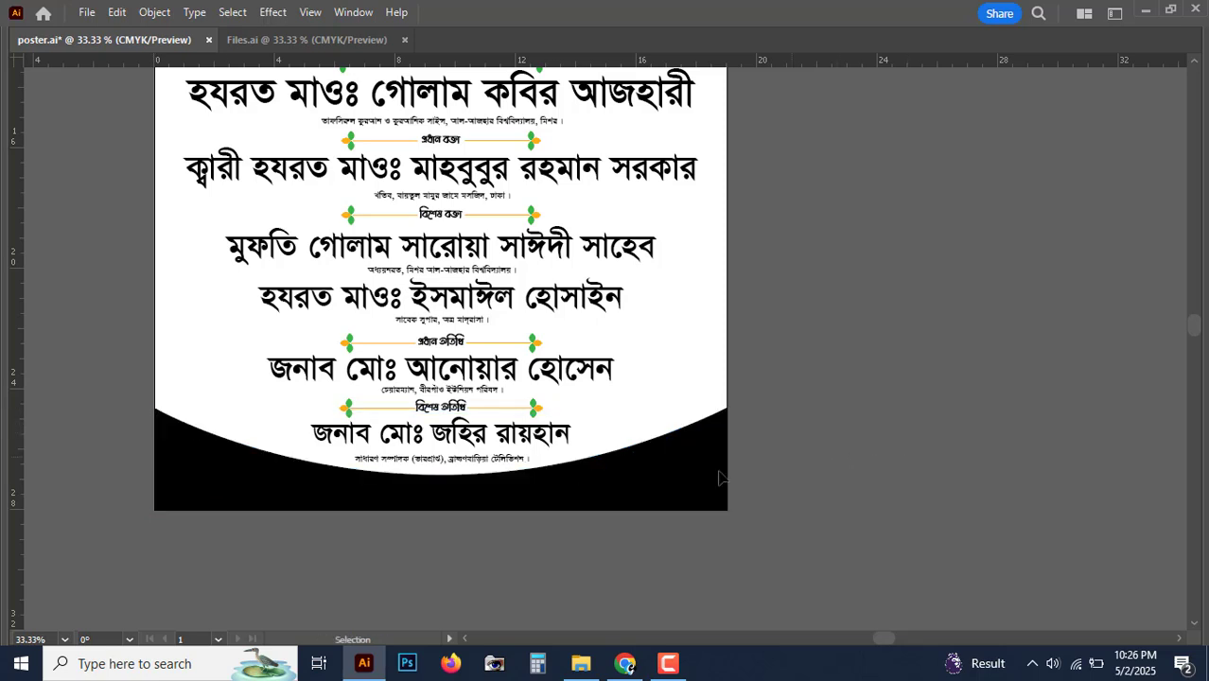
pyautogui.click(653, 493)
pyautogui.moveTo(606, 498); pyautogui.dragTo(626, 496)
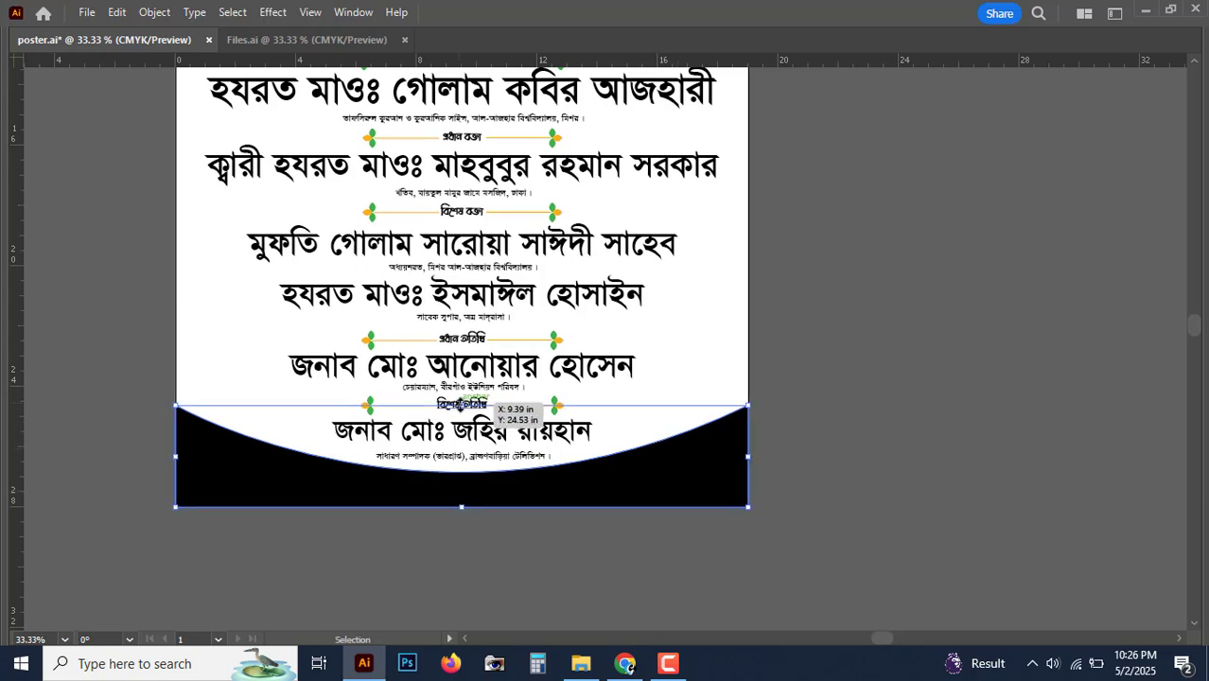
pyautogui.moveTo(462, 405); pyautogui.dragTo(463, 401)
pyautogui.click(922, 416)
pyautogui.hotkey('ctrl', '-')
pyautogui.scroll(3, 864, 503)
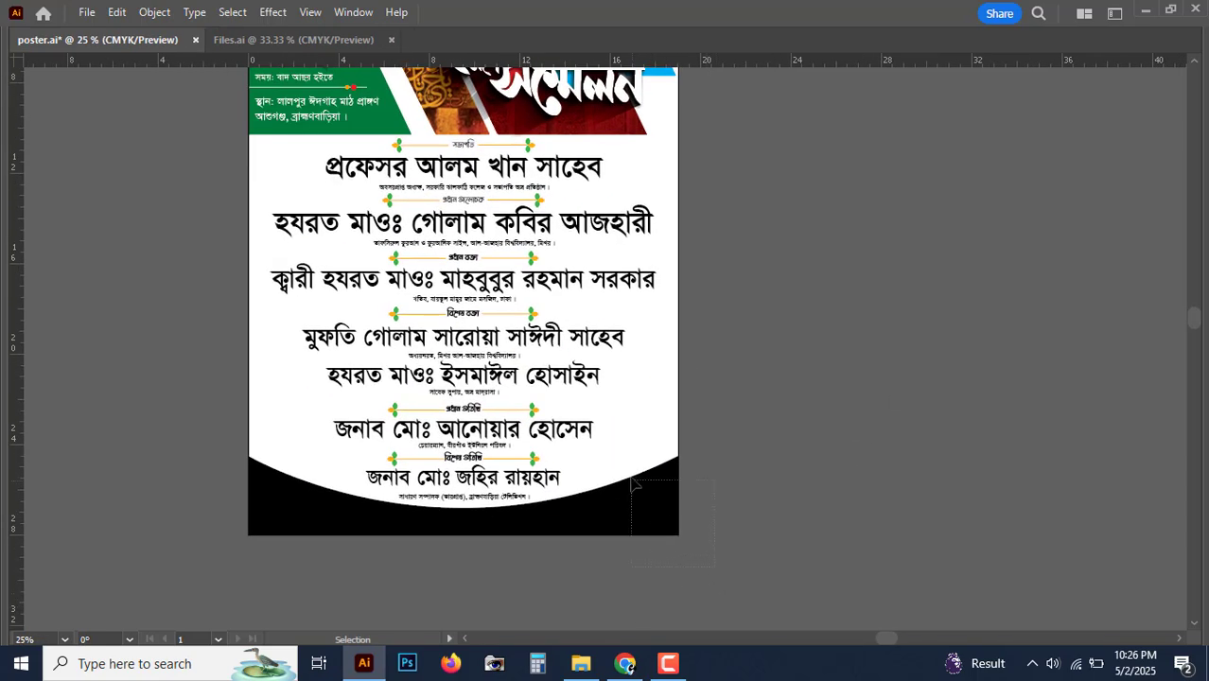
# Step: Lock the footer with Ctrl+2 and shrink the guest-name block from its bottom handle
pyautogui.moveTo(634, 485); pyautogui.dragTo(628, 471)
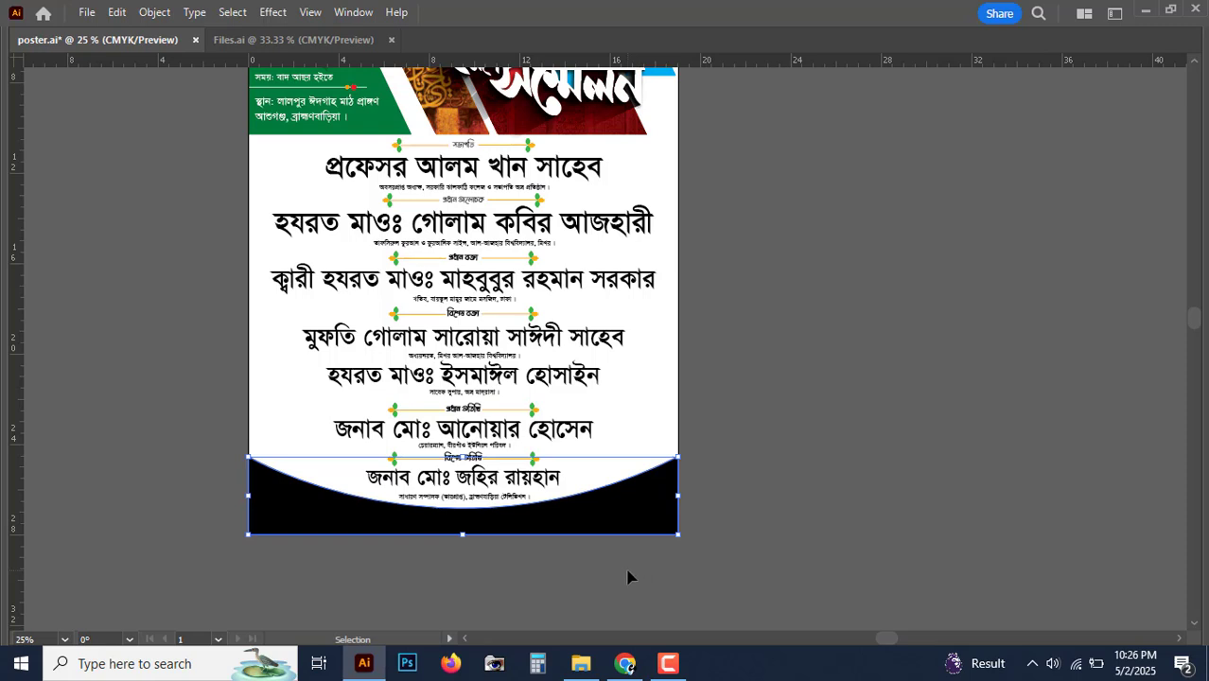
pyautogui.hotkey('ctrl', '2')
pyautogui.moveTo(593, 569); pyautogui.dragTo(292, 168)
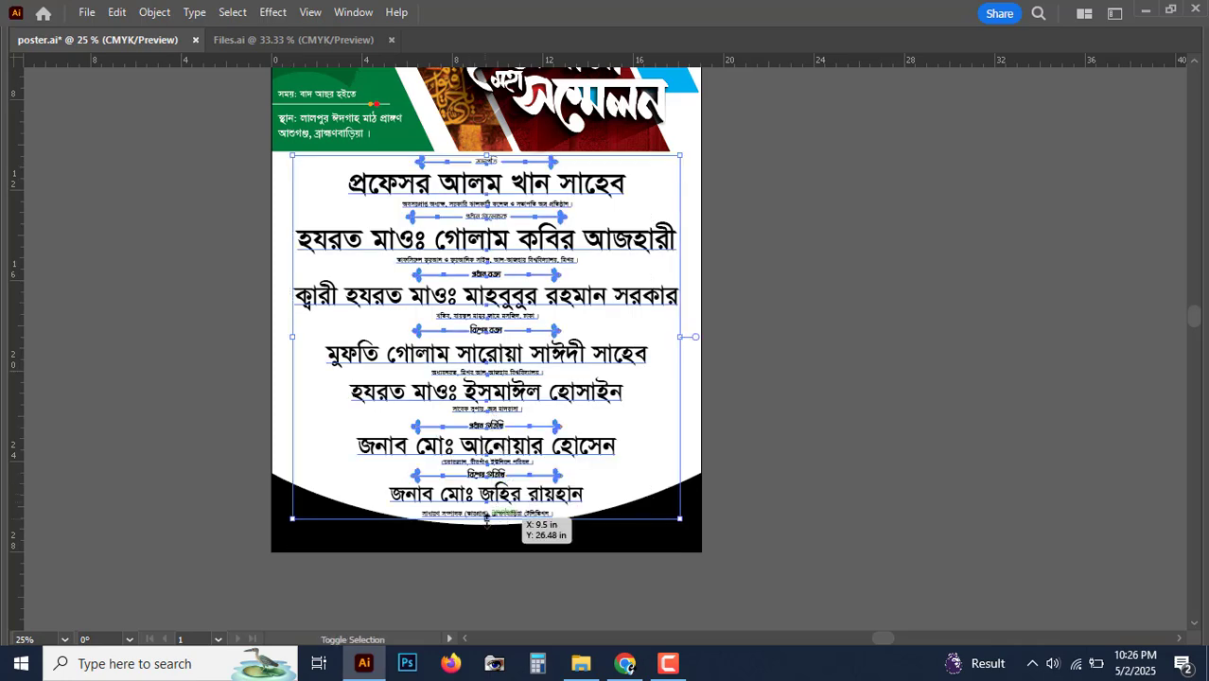
pyautogui.moveTo(486, 520)
pyautogui.mouseDown()
pyautogui.moveTo(483, 452)
pyautogui.moveTo(486, 502)
pyautogui.mouseUp()
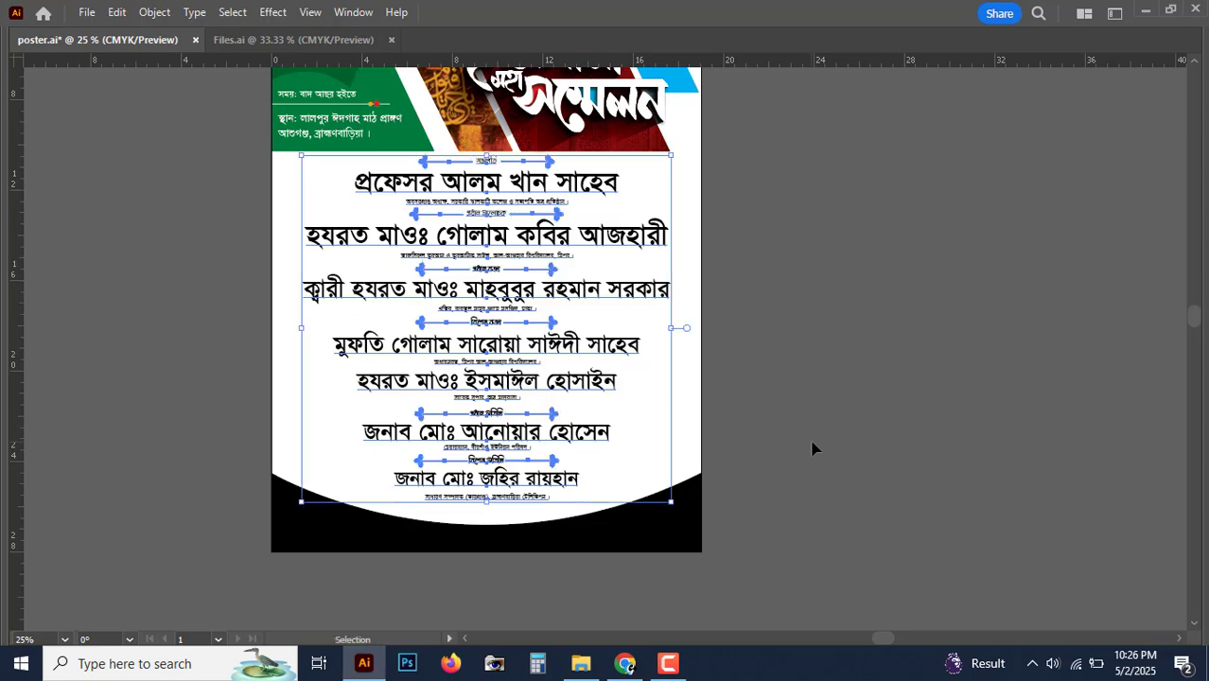
pyautogui.click(812, 449)
pyautogui.hotkey('ctrl', '+')
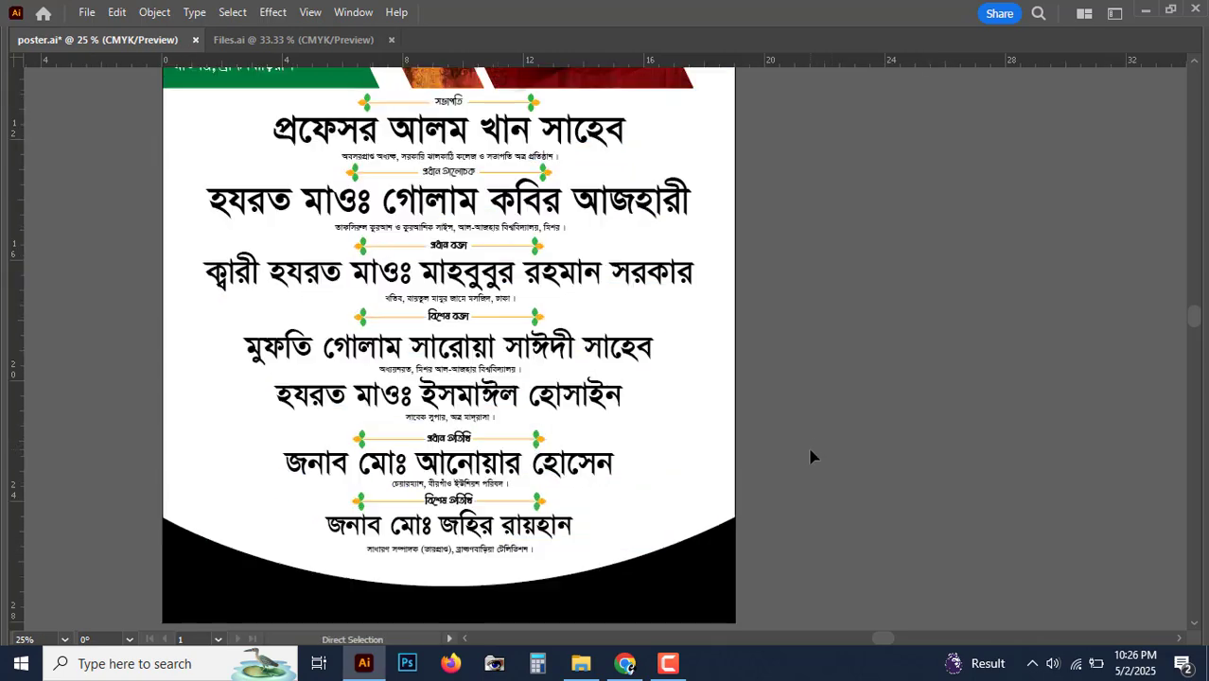
pyautogui.moveTo(811, 450); pyautogui.dragTo(831, 347)
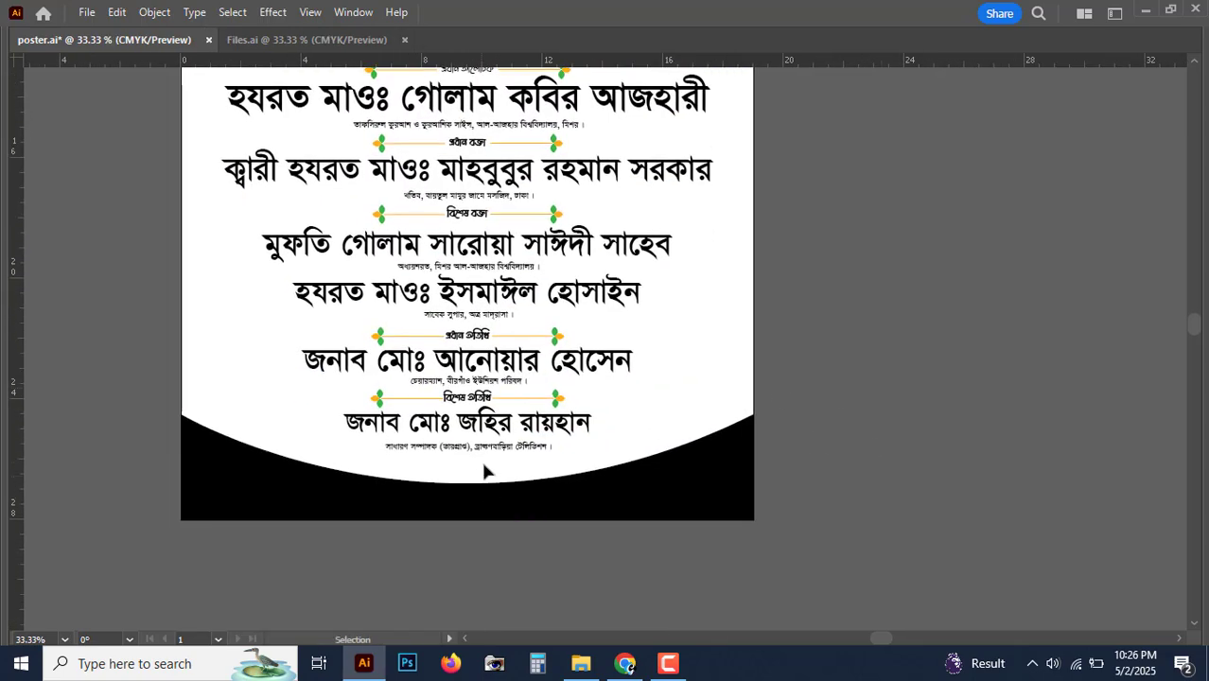
# Step: Reselect the black footer and raise its top edge to 4.15 in high
pyautogui.hotkey('ctrl', 'a')
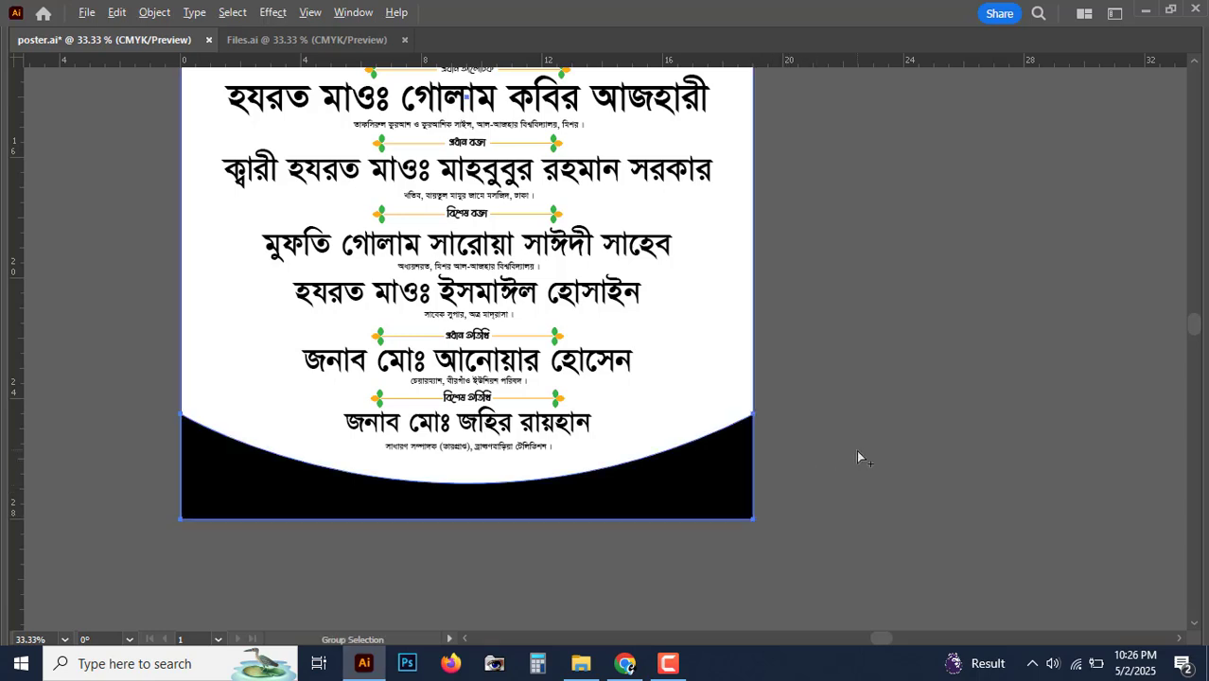
pyautogui.click(889, 438)
pyautogui.click(703, 492)
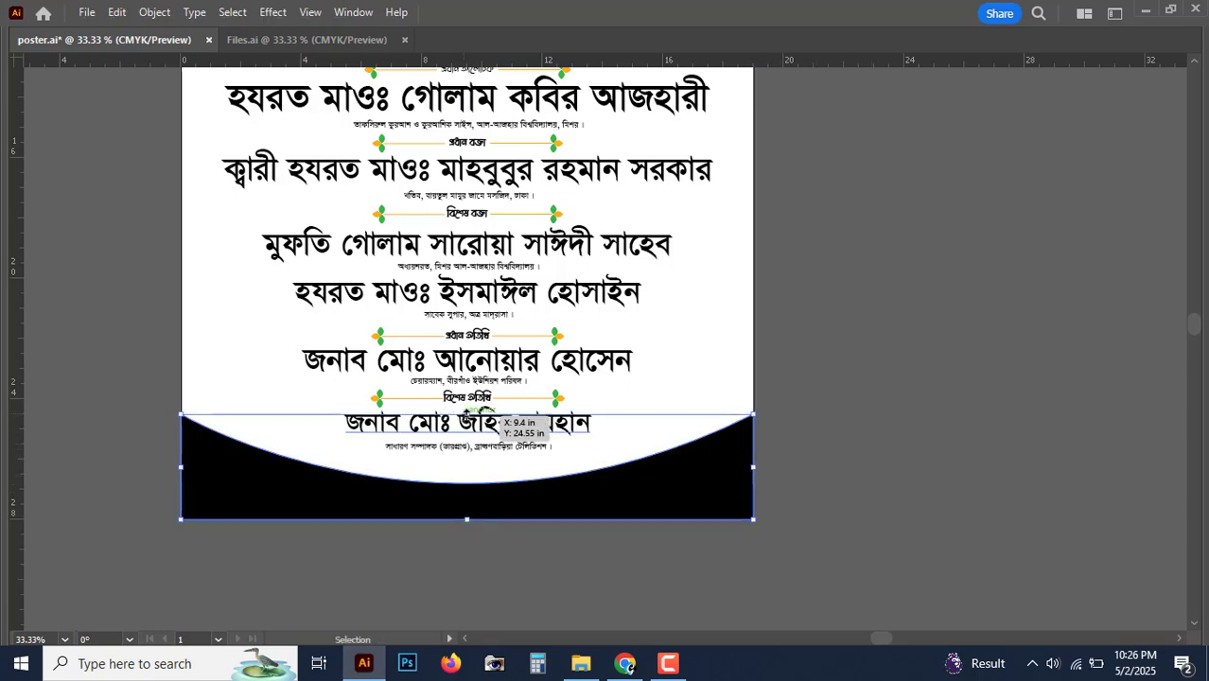
pyautogui.moveTo(465, 414)
pyautogui.mouseDown()
pyautogui.moveTo(467, 386)
pyautogui.moveTo(463, 397)
pyautogui.mouseUp()
pyautogui.click(881, 386)
pyautogui.hotkey('ctrl', '-')
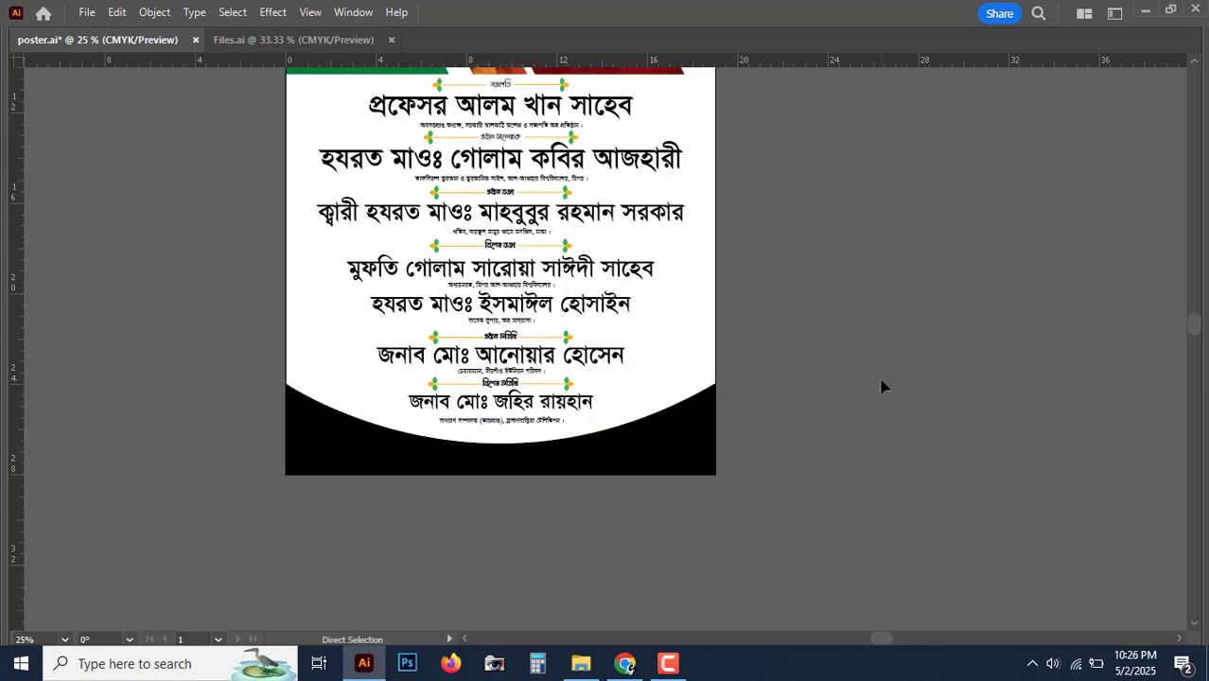
pyautogui.hotkey('ctrl', '-')
pyautogui.hotkey('ctrl', '+')
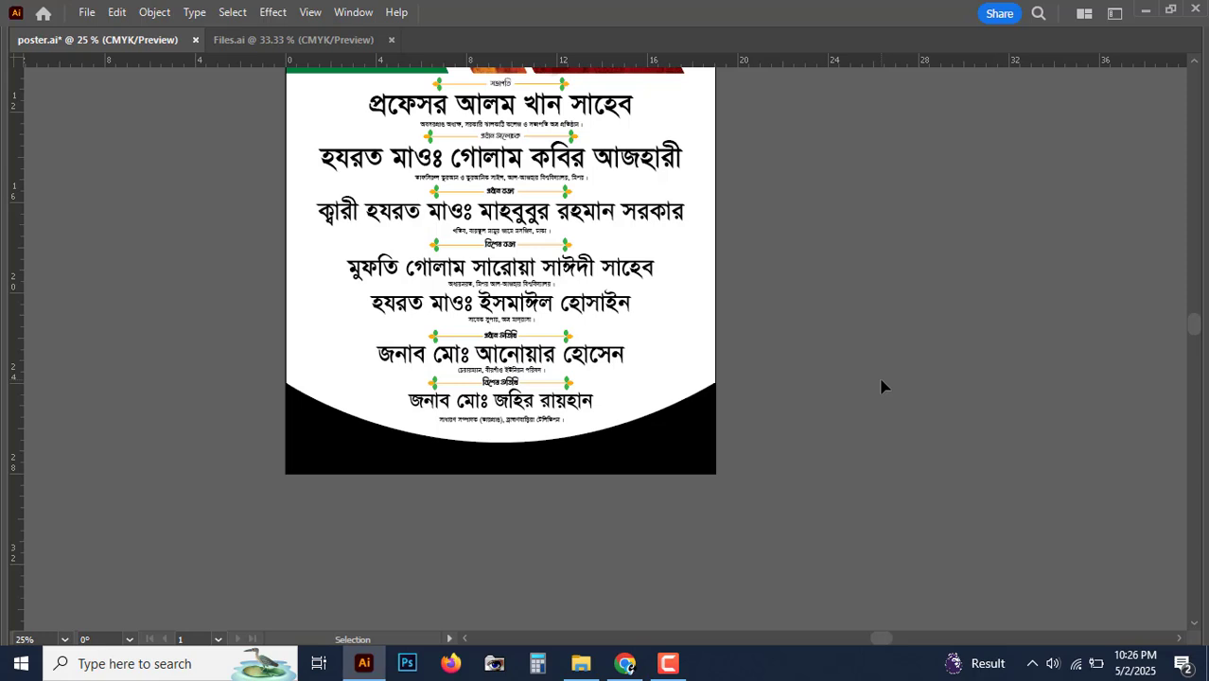
# Step: Give the footer a gradient fill and switch both stops' sliders to grayscale
pyautogui.click(669, 452)
pyautogui.press('Tab')
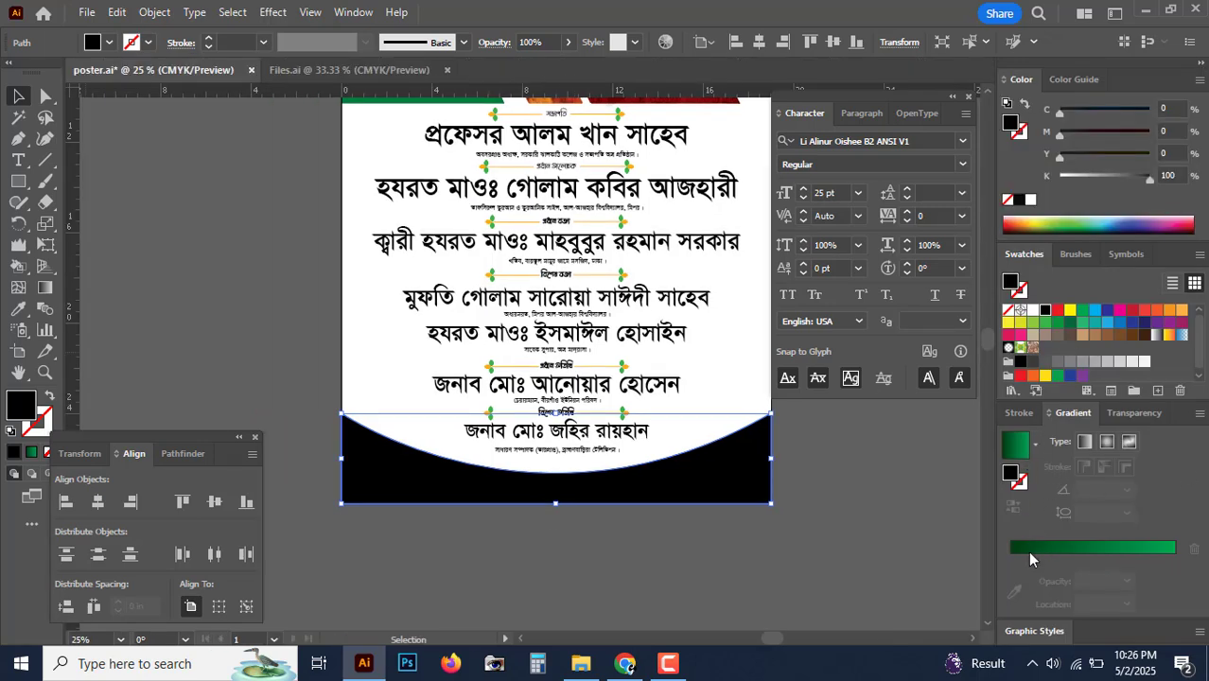
pyautogui.click(1028, 549)
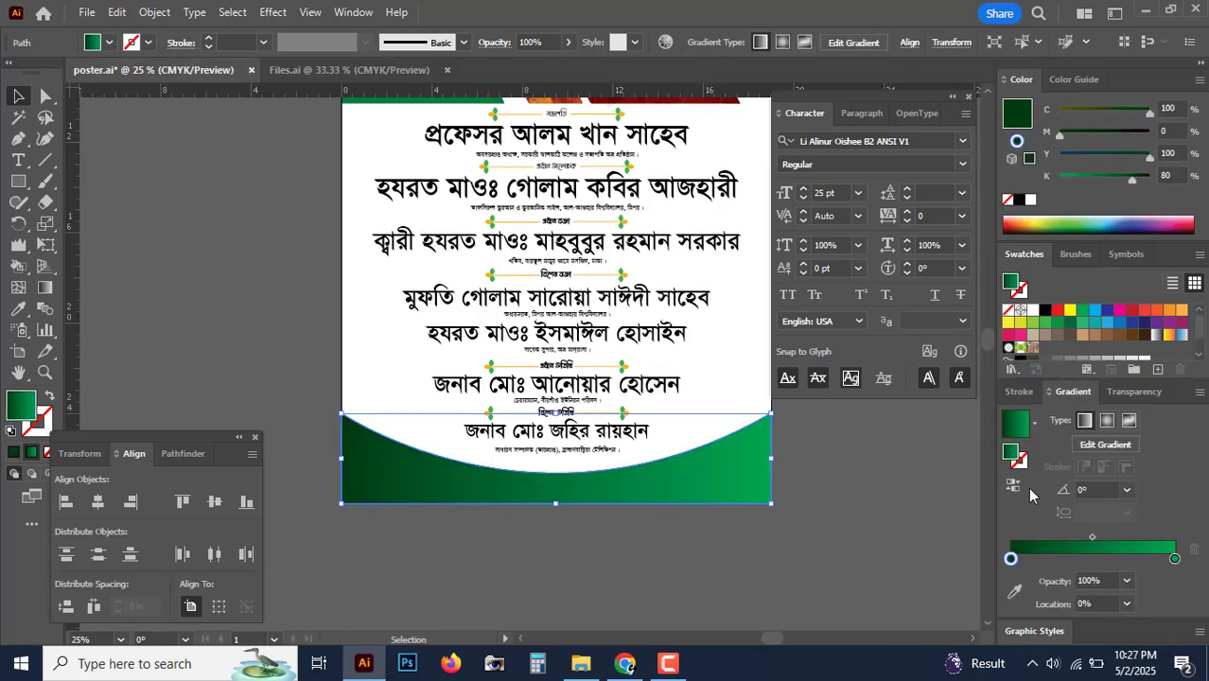
pyautogui.click(1011, 559)
pyautogui.click(1200, 83)
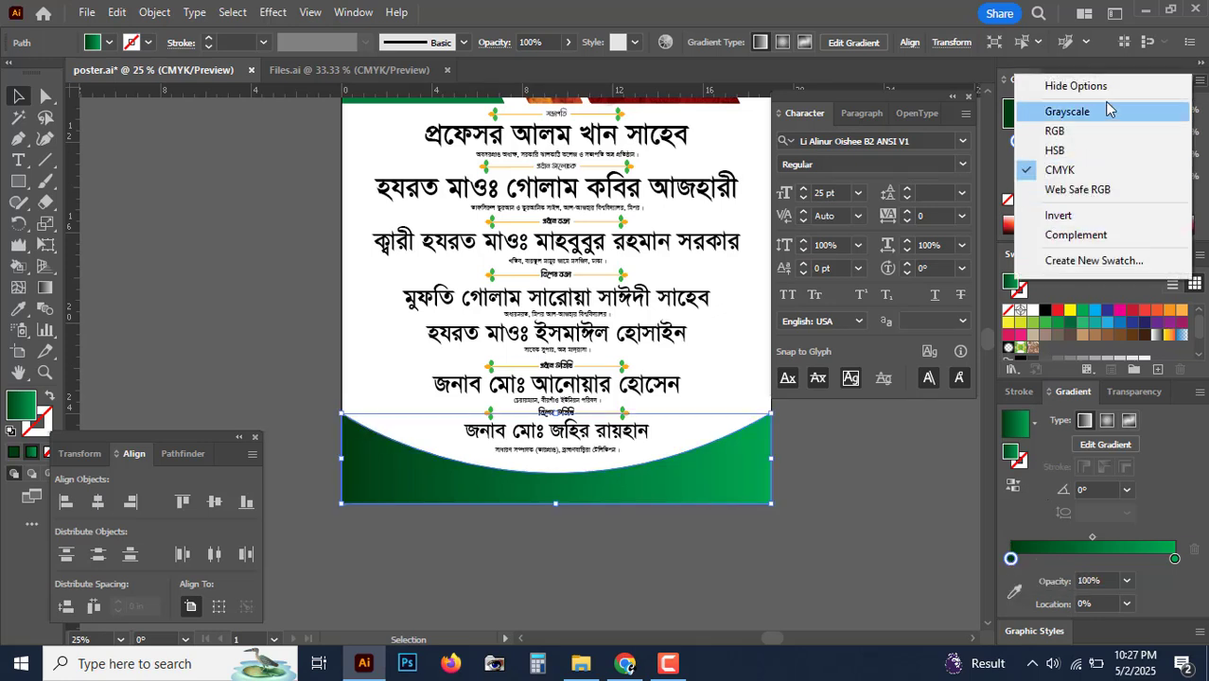
pyautogui.click(1086, 112)
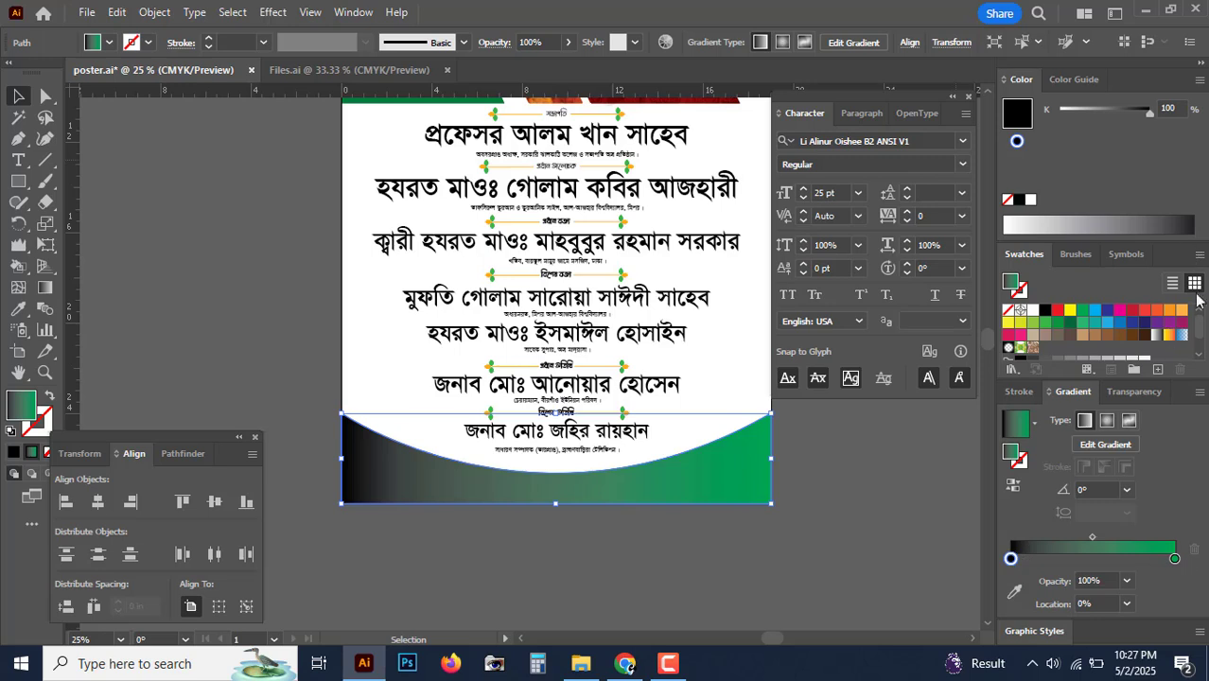
pyautogui.click(1176, 559)
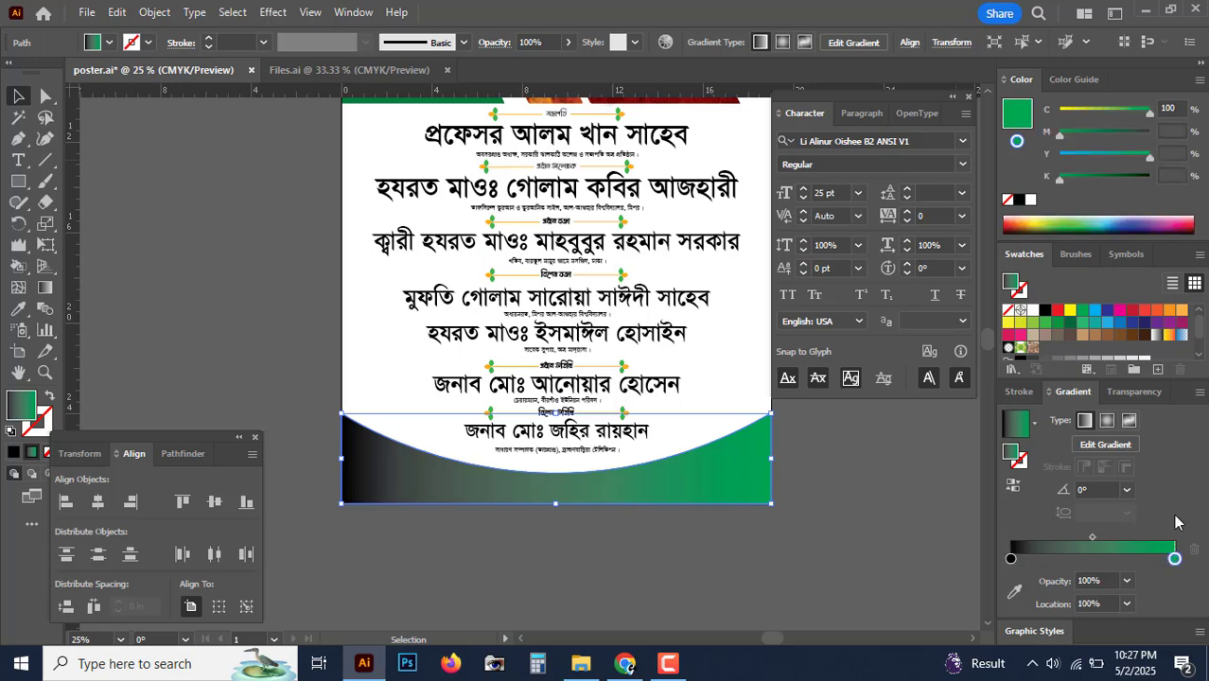
pyautogui.click(1200, 83)
pyautogui.click(1100, 113)
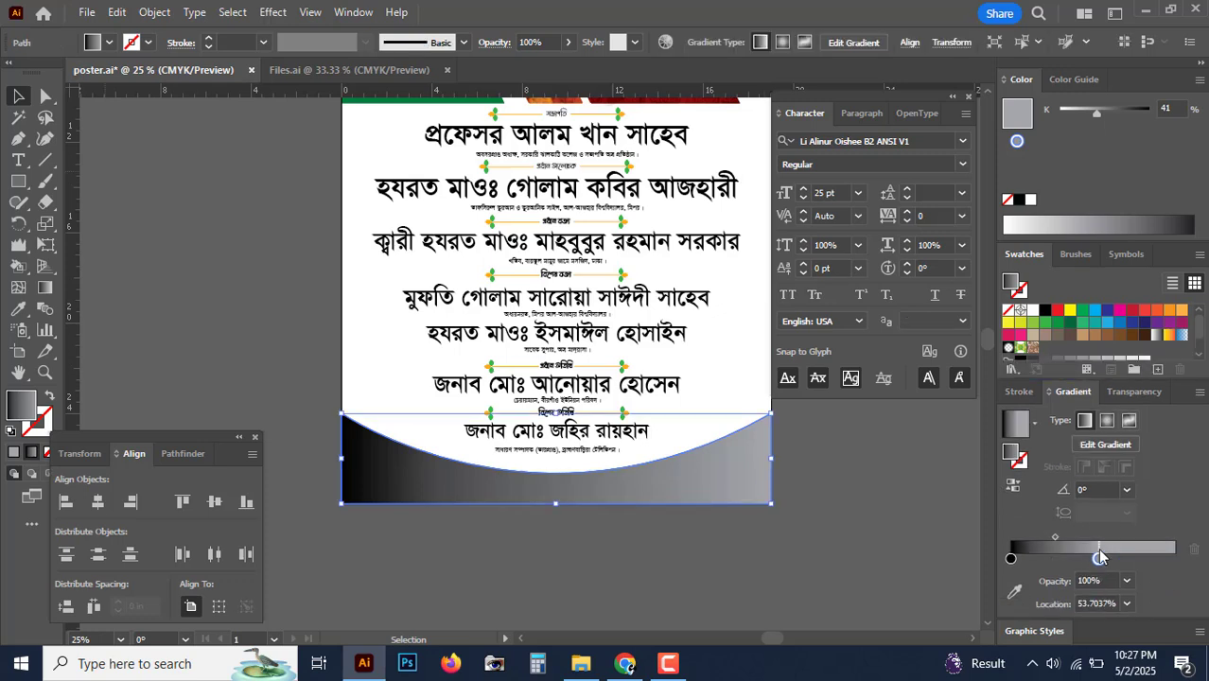
# Step: Make the gradient's left stop green using CMYK sliders with black removed
pyautogui.click(1011, 560)
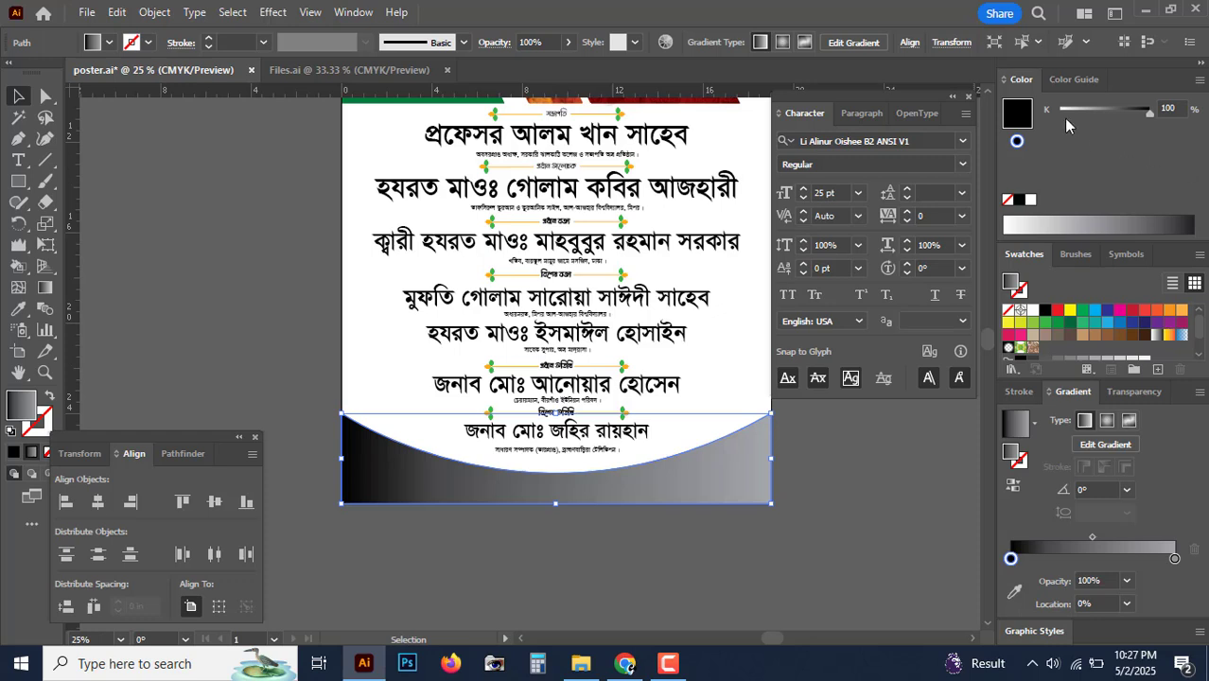
pyautogui.click(1199, 82)
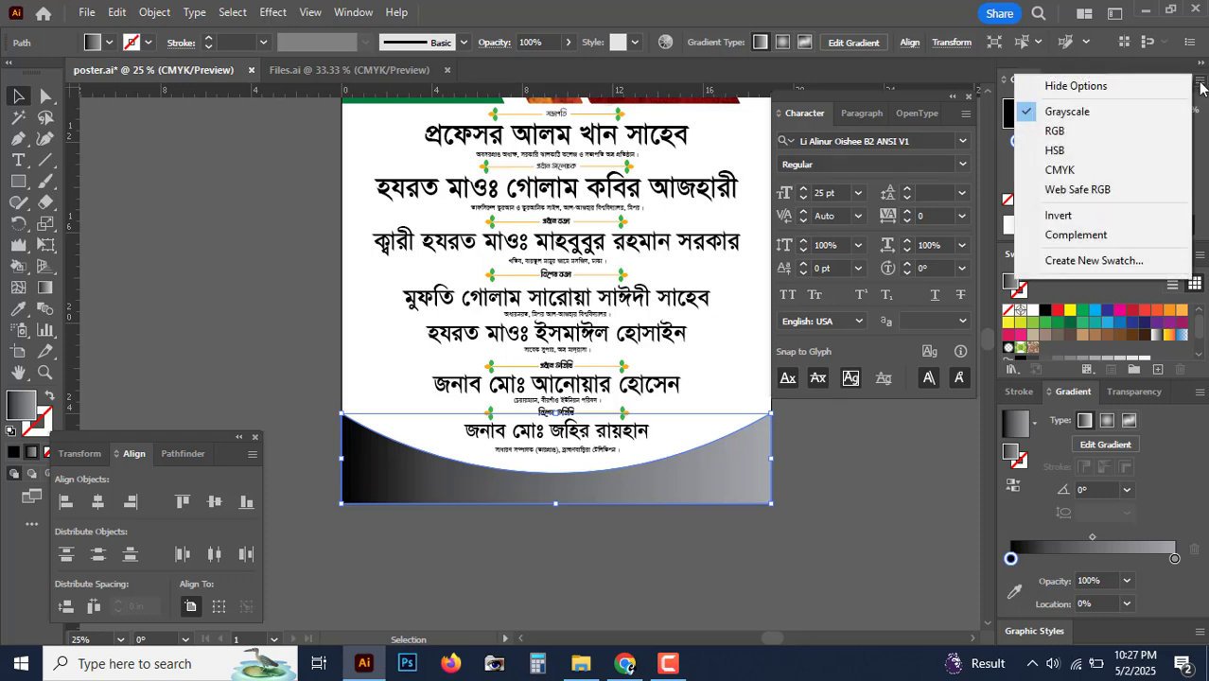
pyautogui.click(1060, 172)
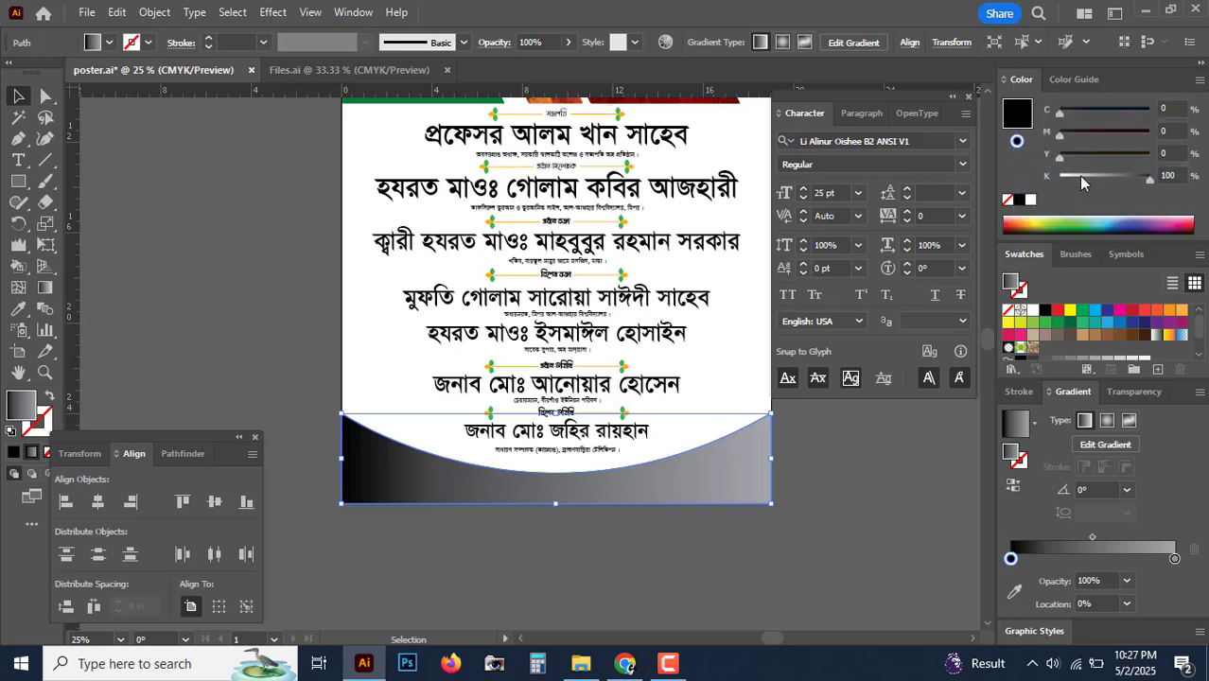
pyautogui.moveTo(1084, 178); pyautogui.dragTo(1032, 180)
pyautogui.moveTo(1120, 155); pyautogui.dragTo(1151, 154)
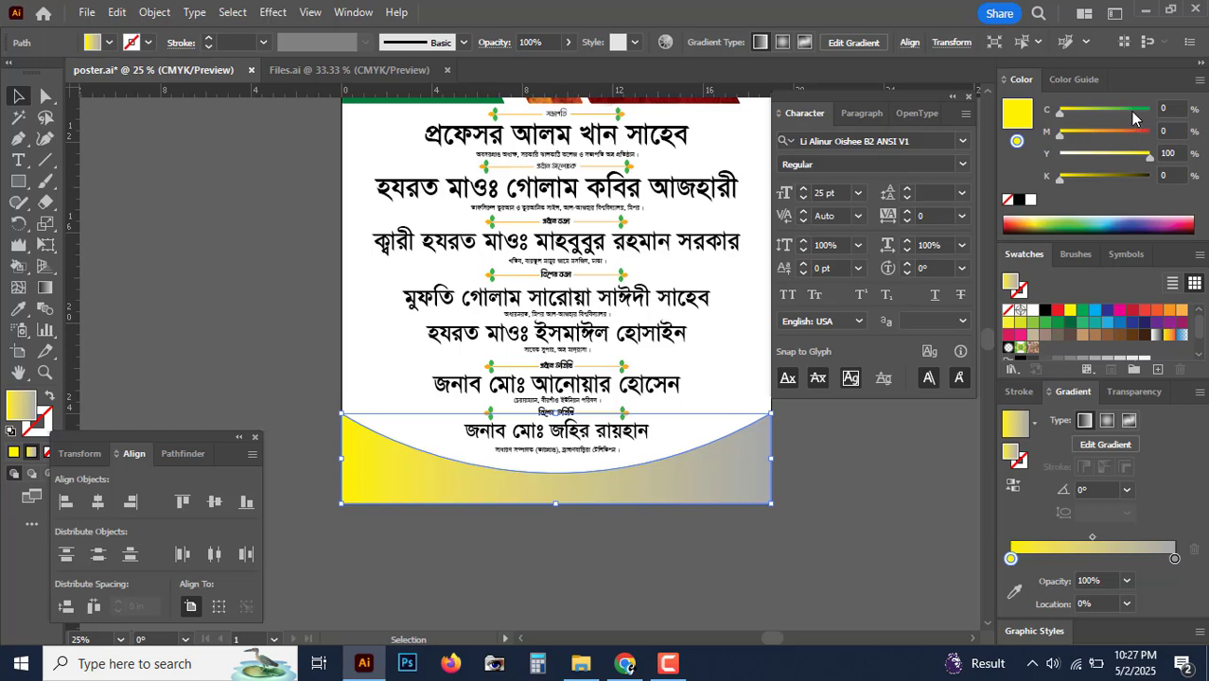
pyautogui.moveTo(1135, 112); pyautogui.dragTo(1153, 110)
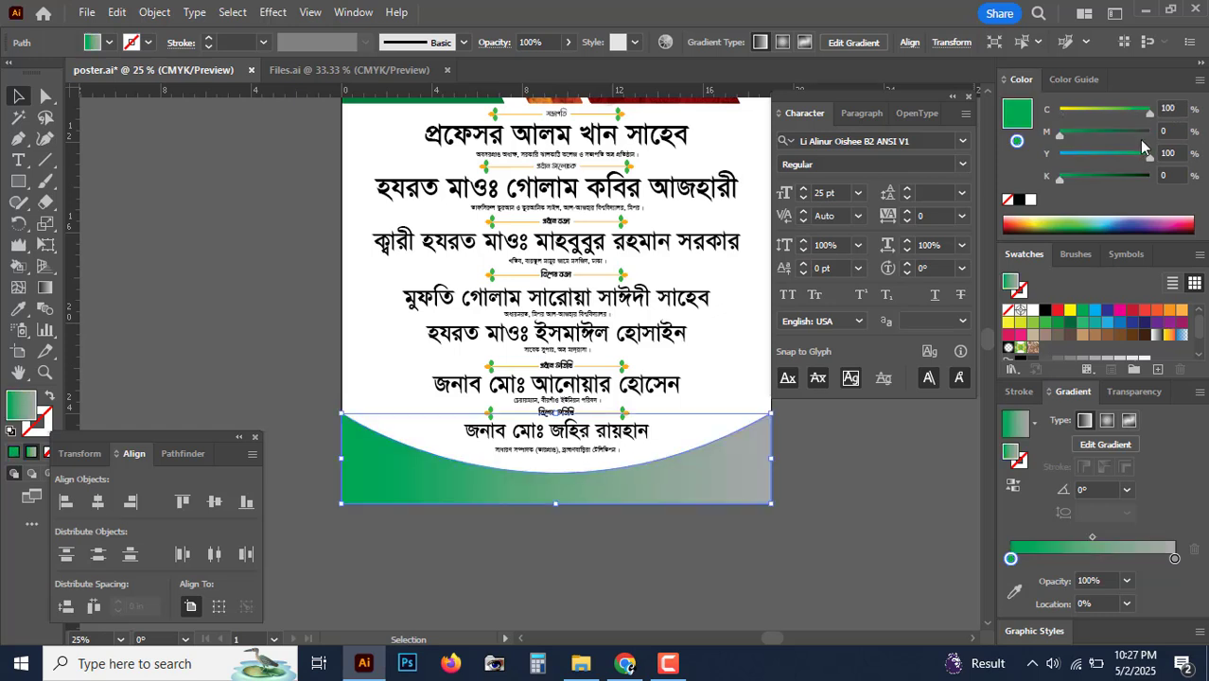
# Step: Make the gradient's right stop deep green using CMYK sliders
pyautogui.click(1175, 559)
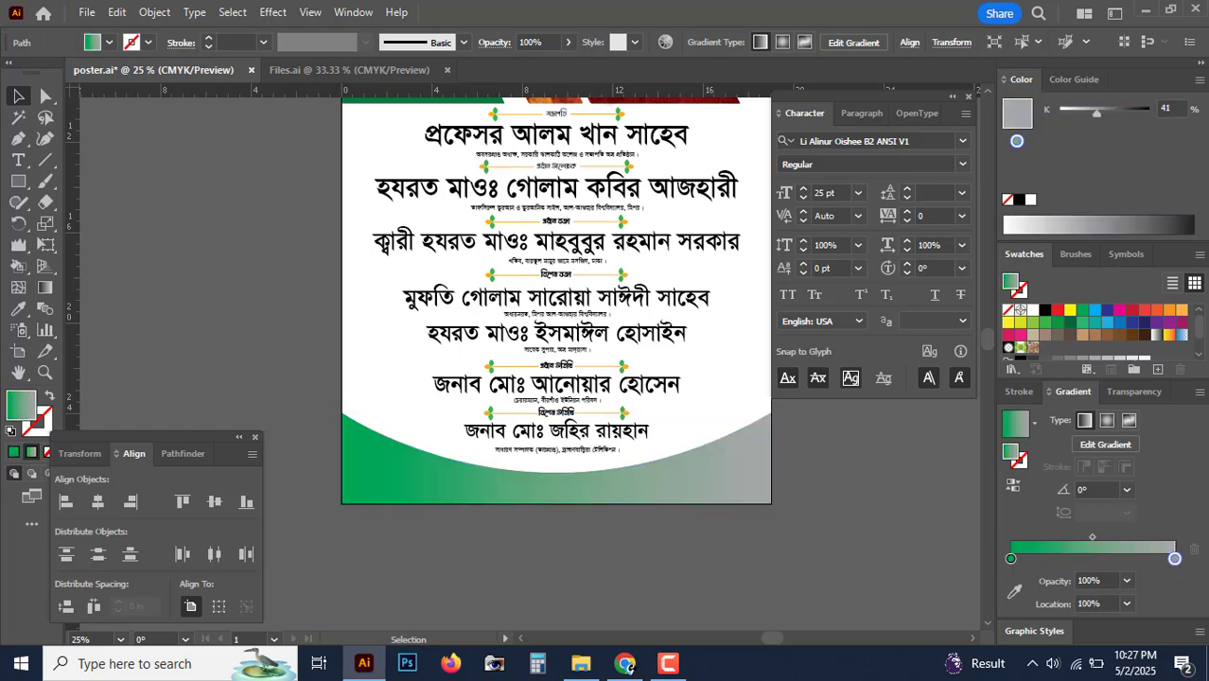
pyautogui.click(1198, 80)
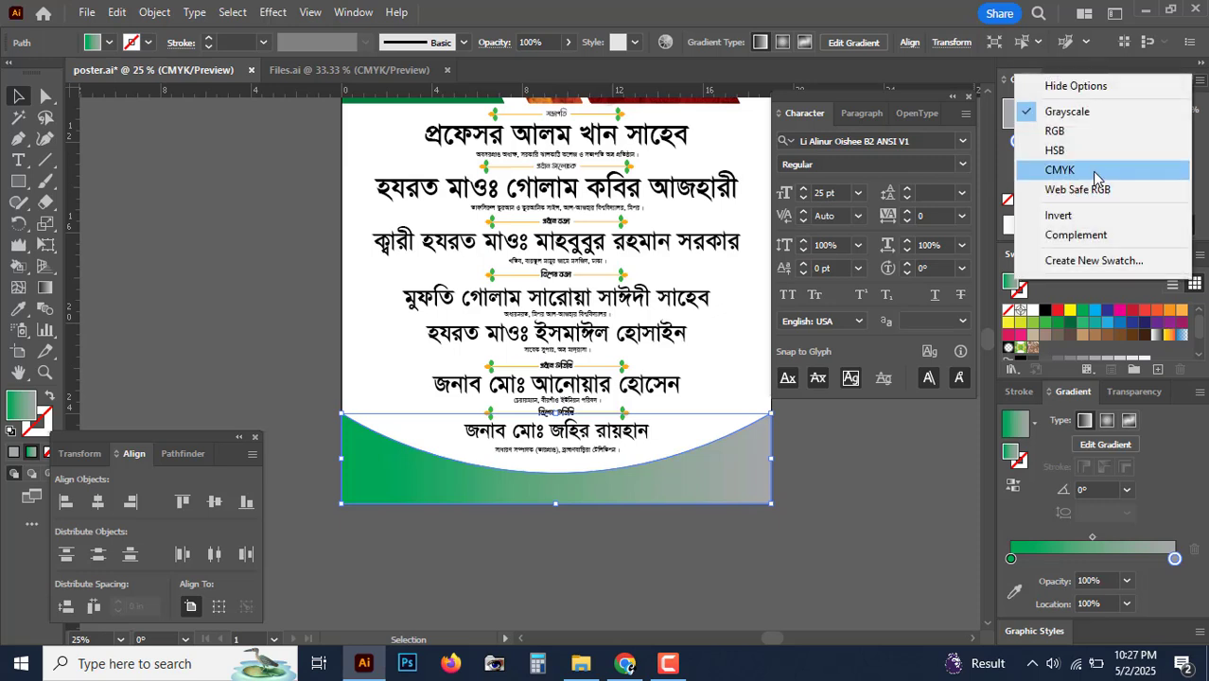
pyautogui.click(1176, 560)
pyautogui.click(1198, 81)
pyautogui.click(1088, 162)
pyautogui.moveTo(1098, 180); pyautogui.dragTo(1059, 180)
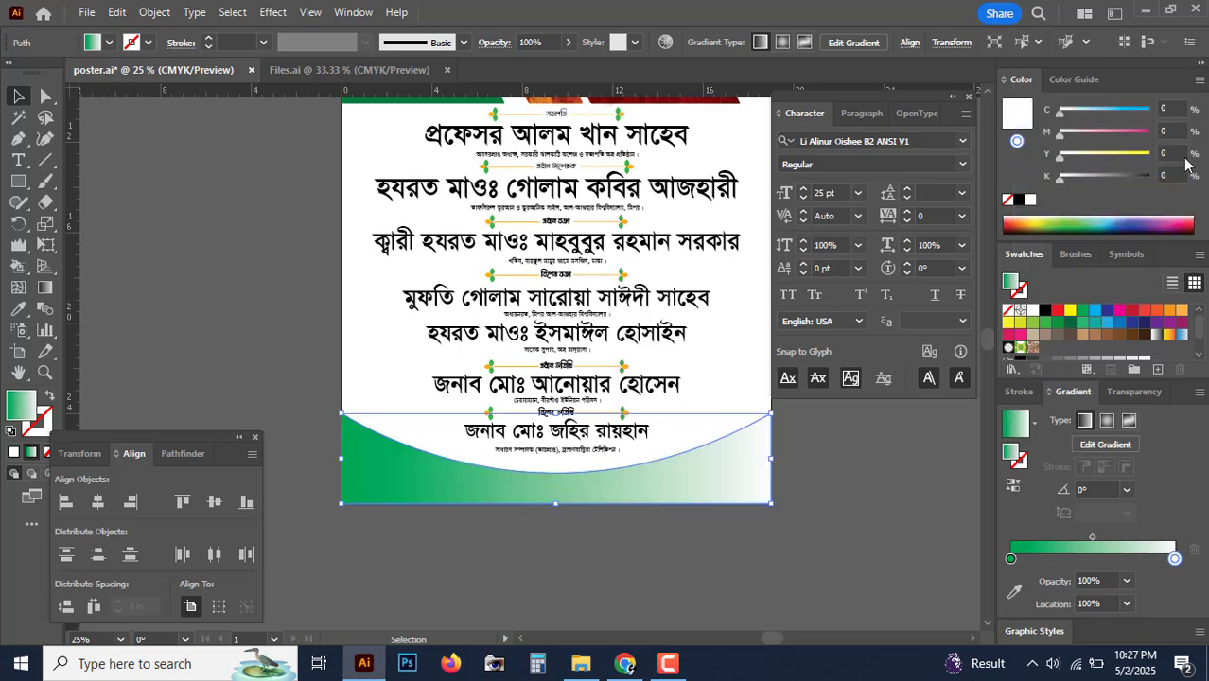
pyautogui.click(1149, 154)
pyautogui.click(1149, 109)
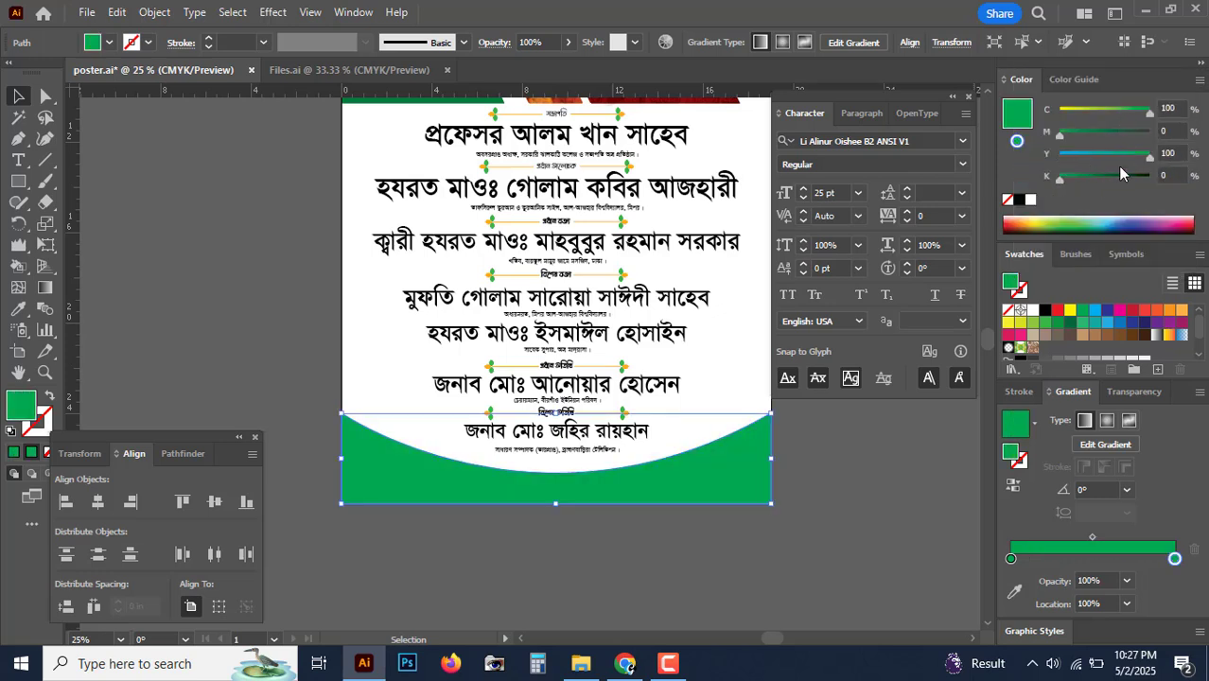
pyautogui.moveTo(1117, 184); pyautogui.dragTo(1136, 183)
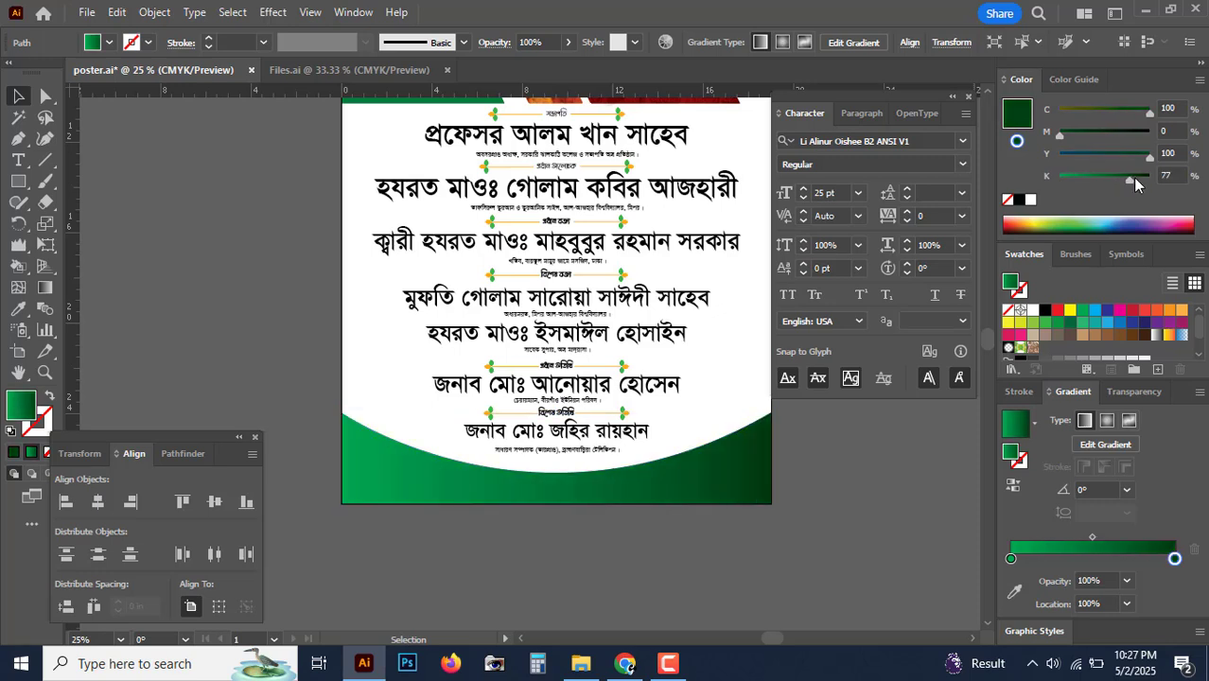
# Step: Select the green gradient footer and nudge it upward with Shift+Up
pyautogui.click(859, 490)
pyautogui.hotkey('ctrl', '-')
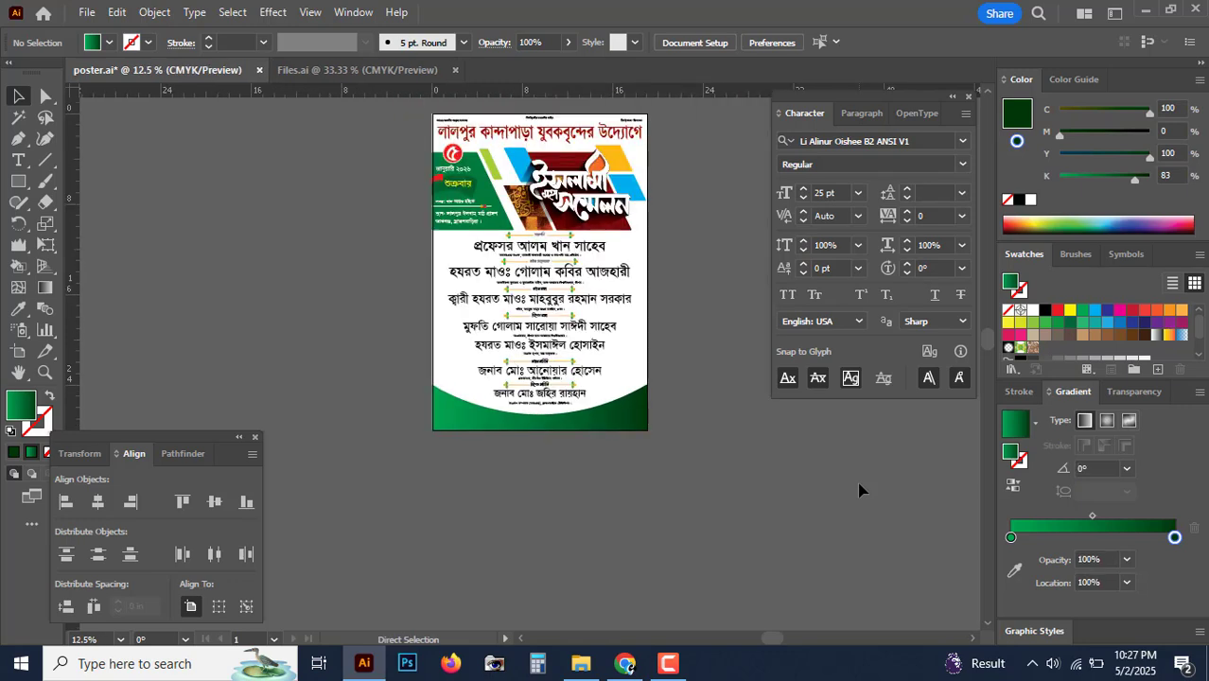
pyautogui.hotkey('ctrl', '+')
pyautogui.hotkey('ctrl', '+')
pyautogui.moveTo(784, 509); pyautogui.dragTo(714, 436)
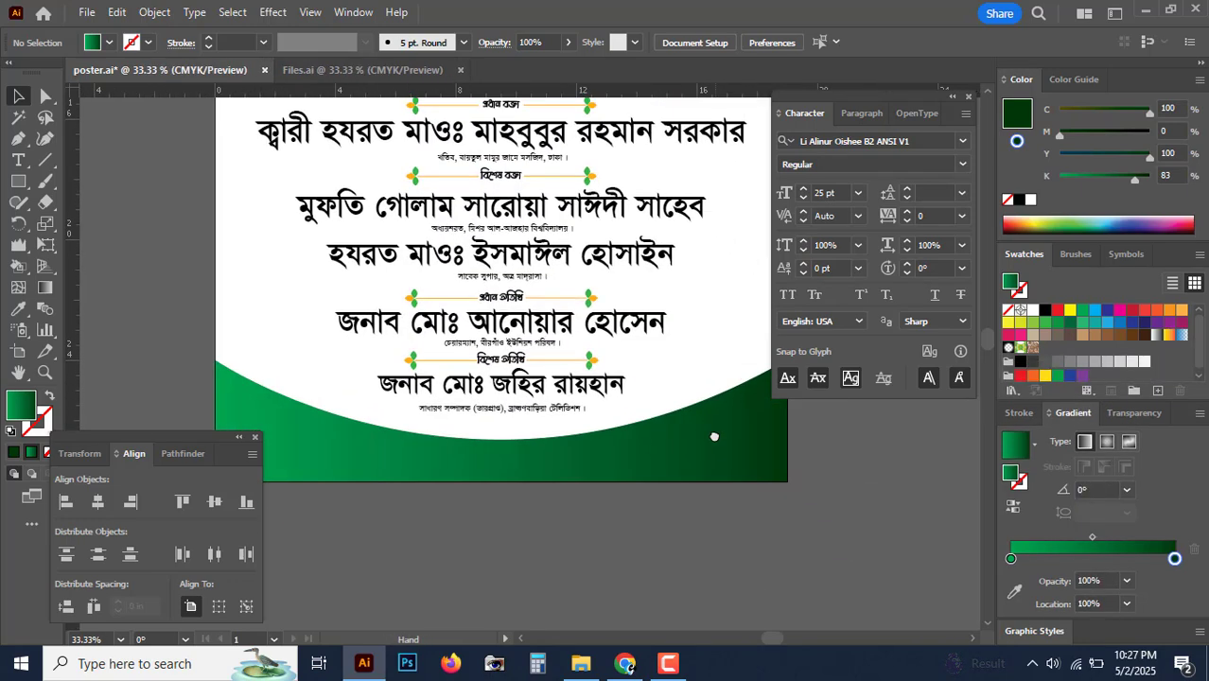
pyautogui.click(623, 481)
pyautogui.hotkey('ctrl', '+')
pyautogui.moveTo(627, 480); pyautogui.dragTo(611, 502)
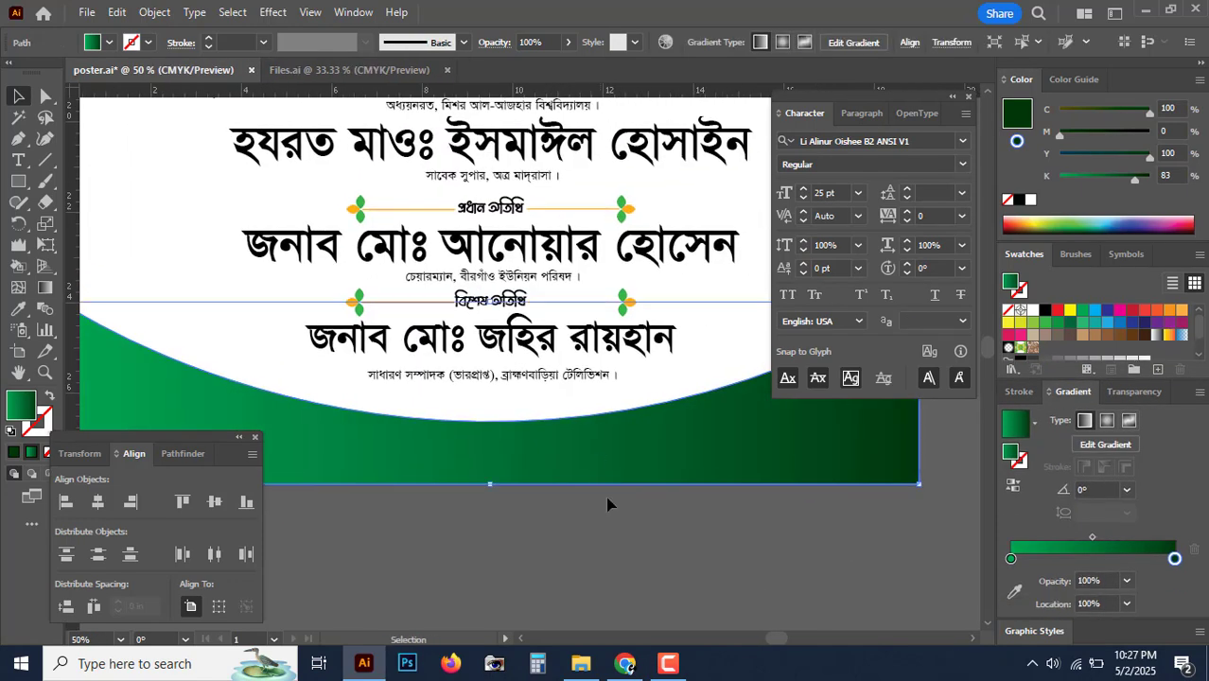
pyautogui.press('a')
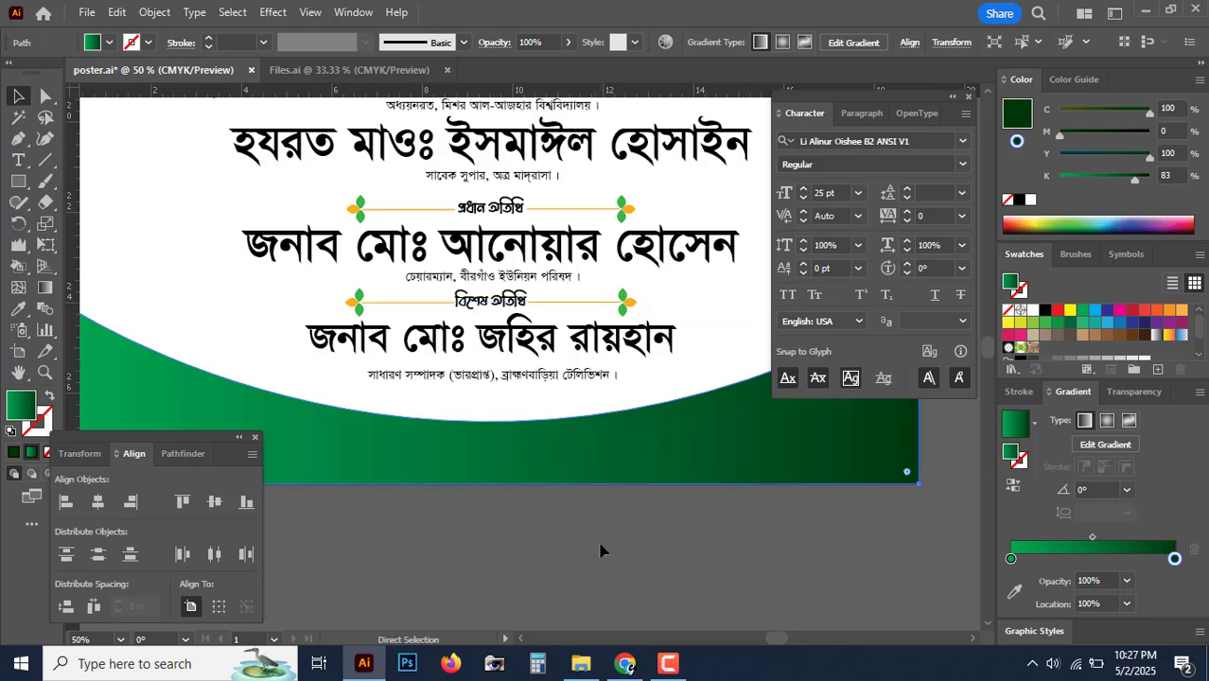
pyautogui.press('v')
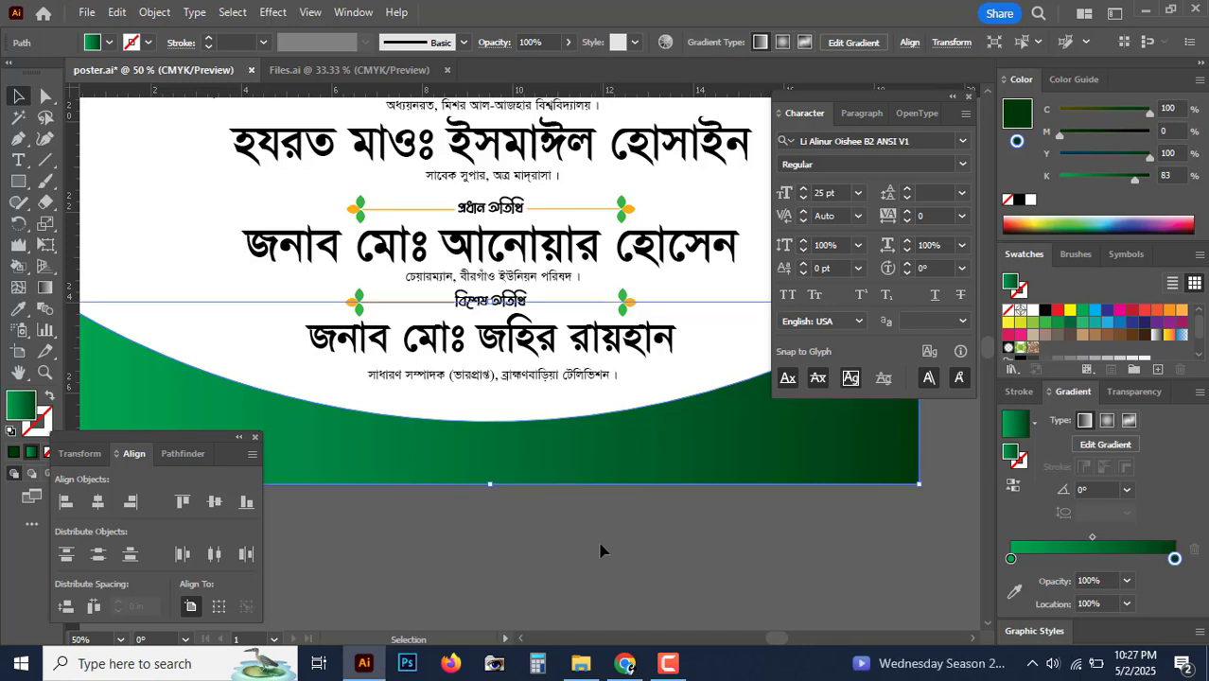
pyautogui.press('shift')
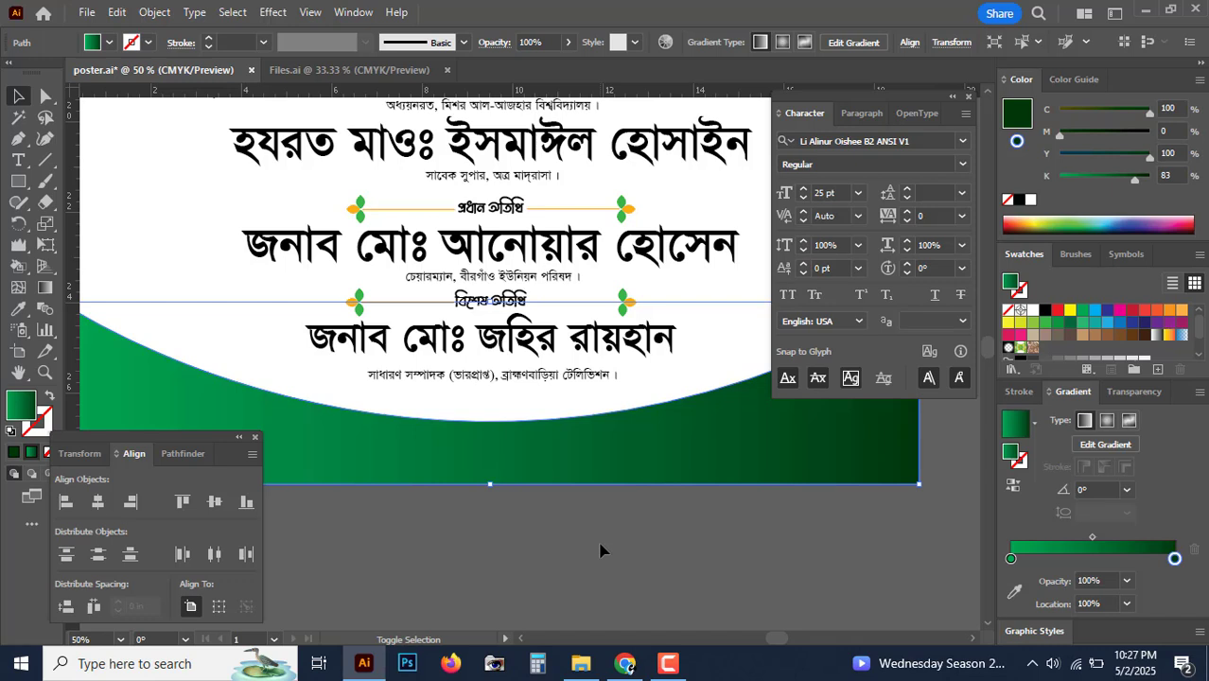
pyautogui.hotkey('shift', 'Up')
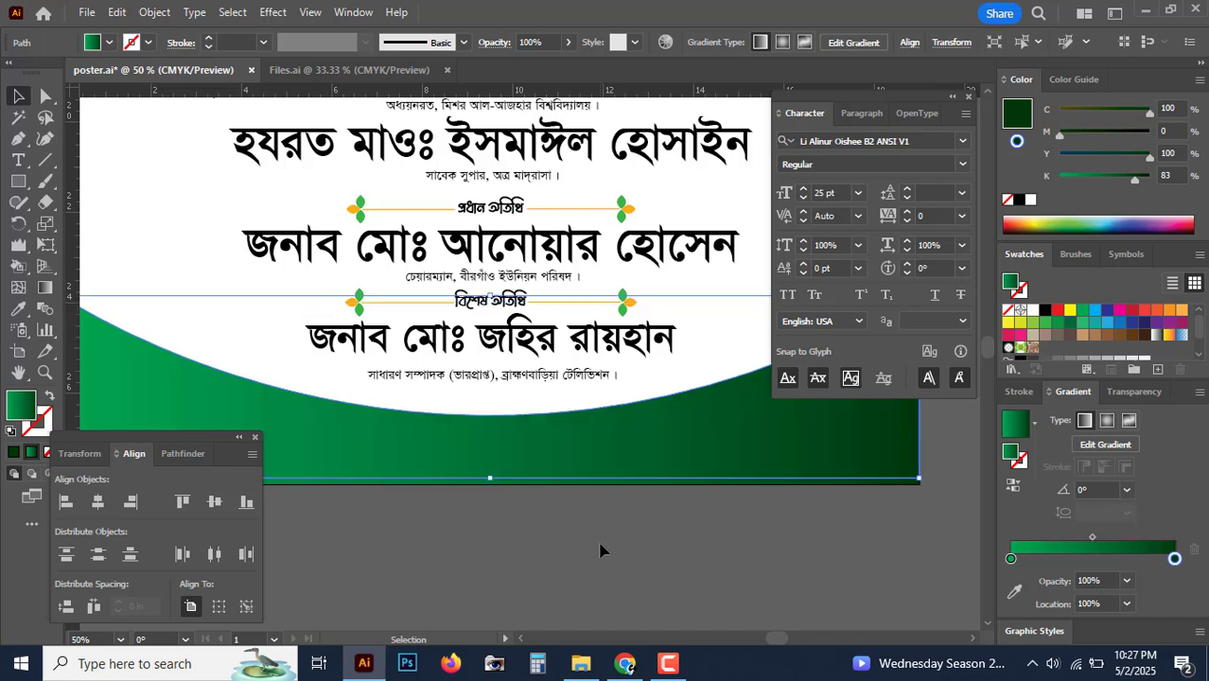
# Step: Fill the copied curve white and colour the other curve lime green (C32 Y100)
pyautogui.click(1031, 201)
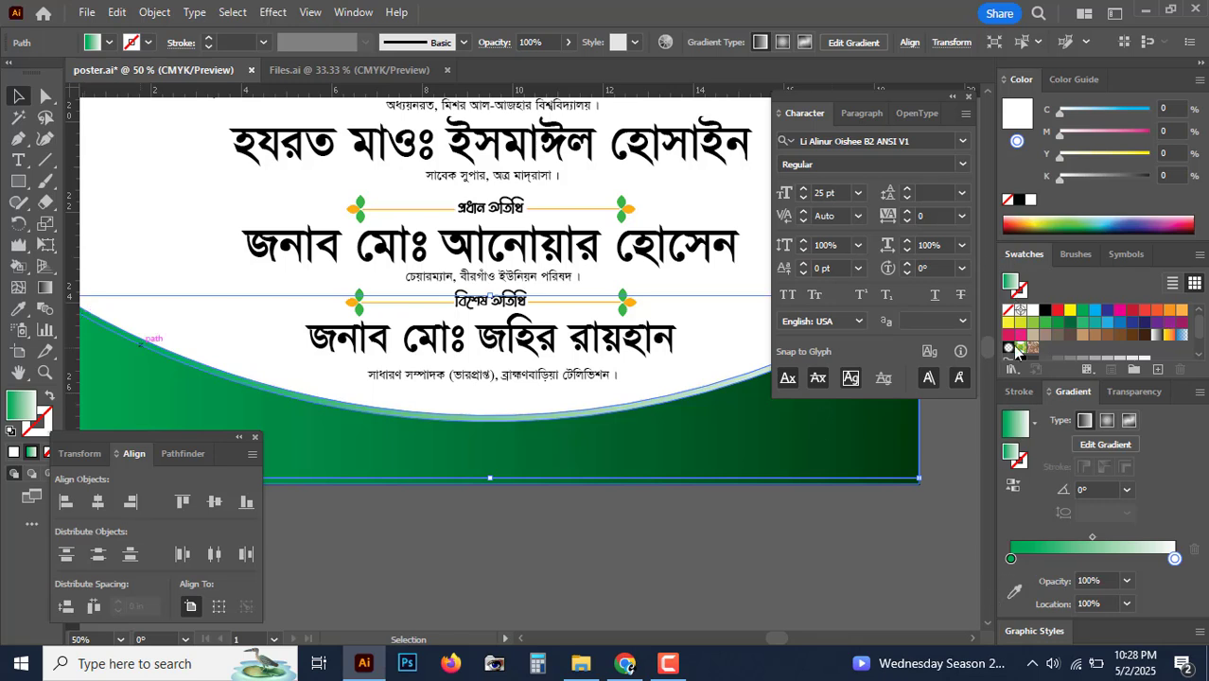
pyautogui.click(1032, 312)
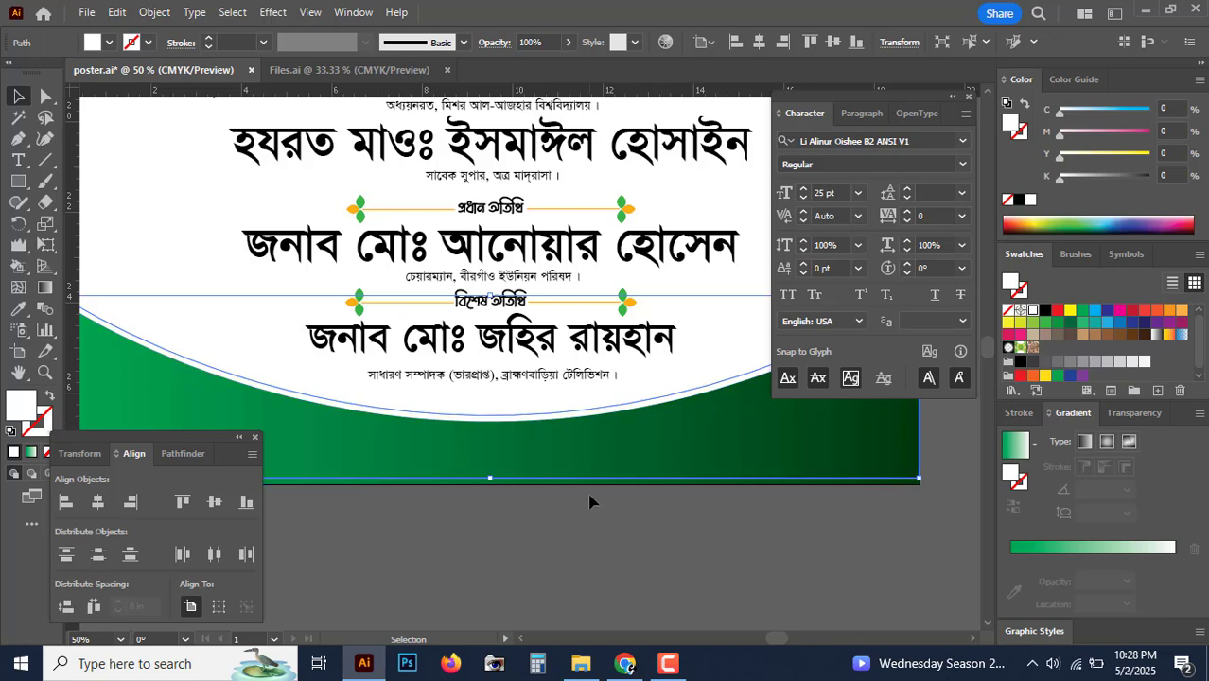
pyautogui.press('a')
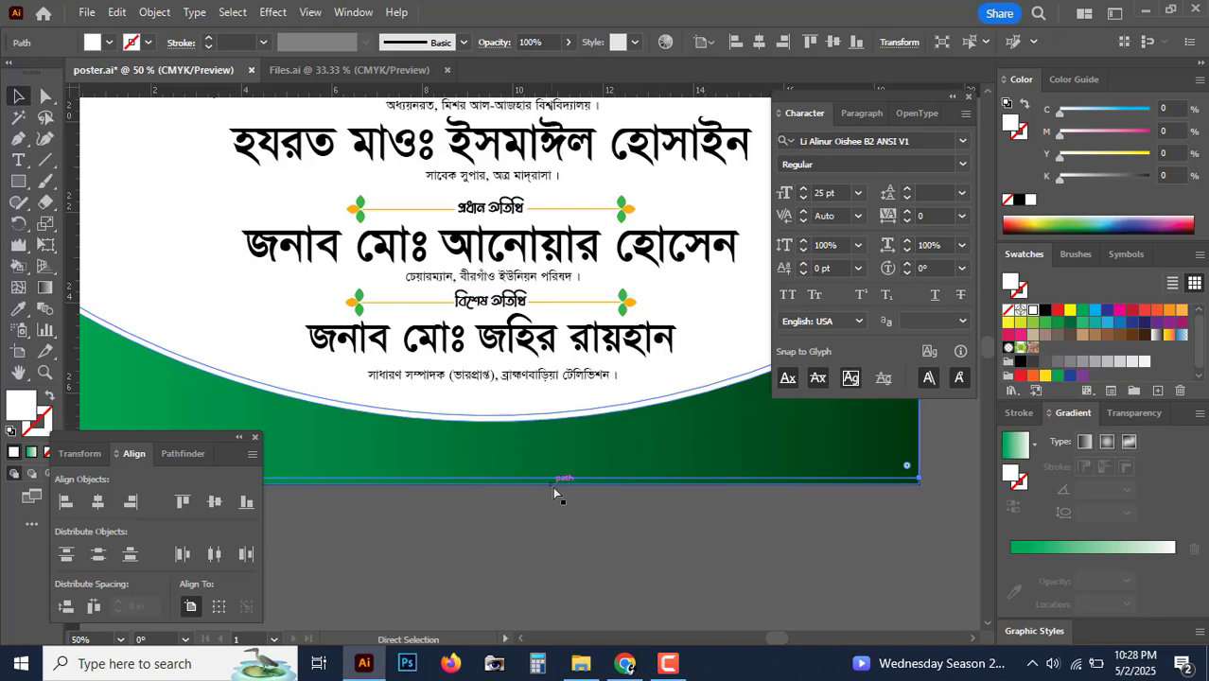
pyautogui.press('v')
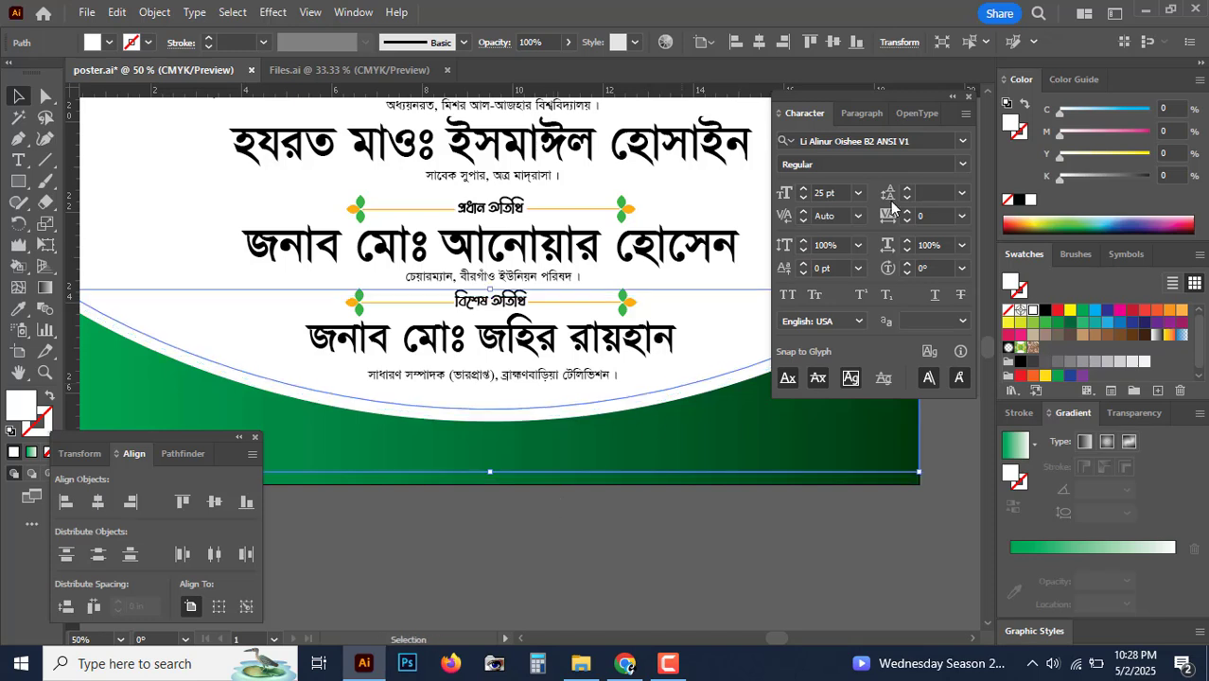
pyautogui.click(1089, 112)
pyautogui.click(1150, 155)
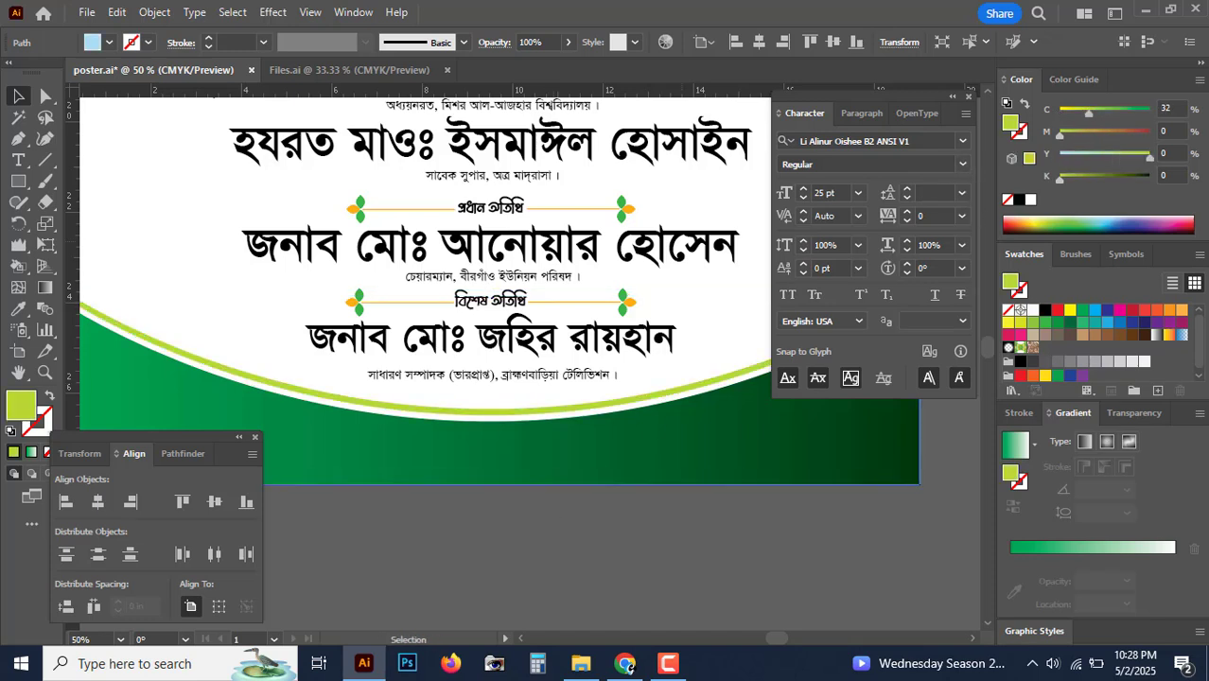
# Step: Nudge the lime curve up, then the white band up and slightly back down
pyautogui.hotkey('ctrl', '1')
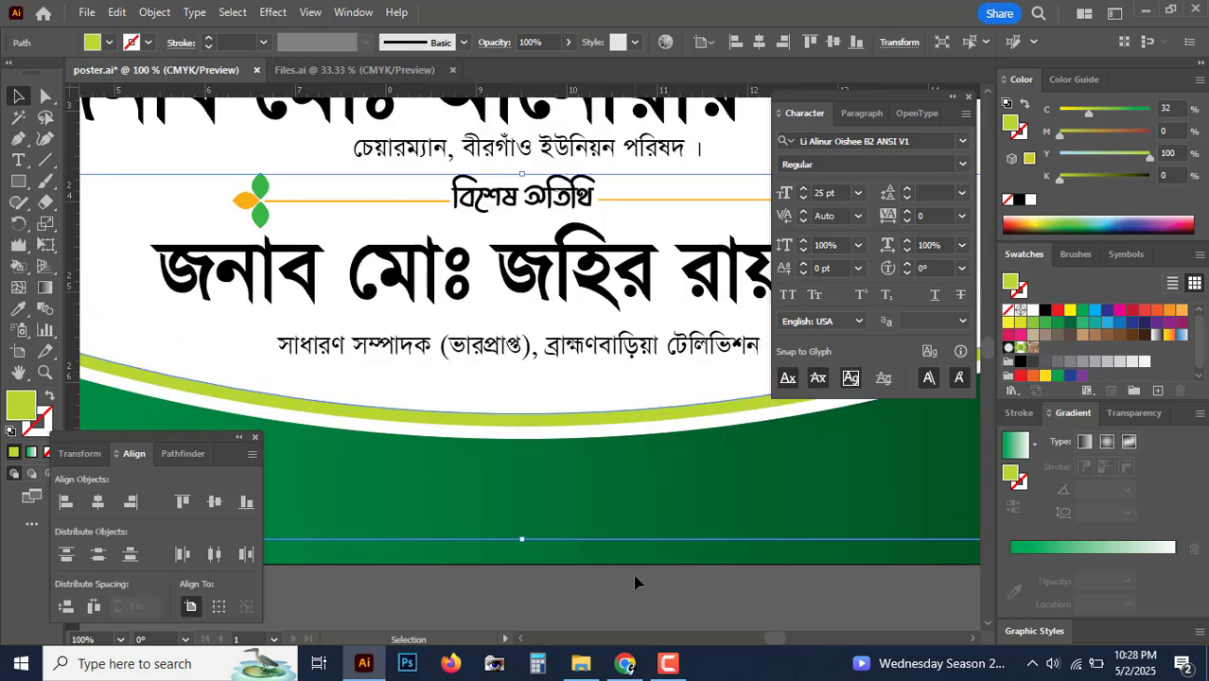
pyautogui.hotkey('shift', 'Up')
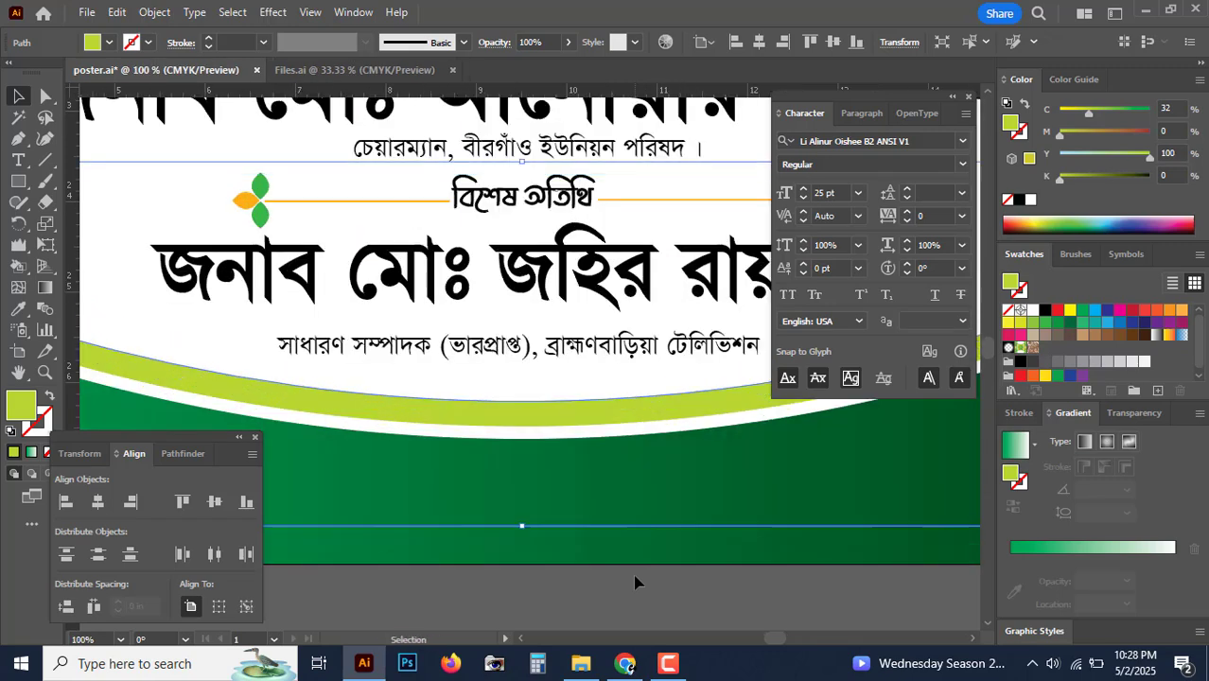
pyautogui.click(572, 434)
pyautogui.hotkey('shift', 'Up')
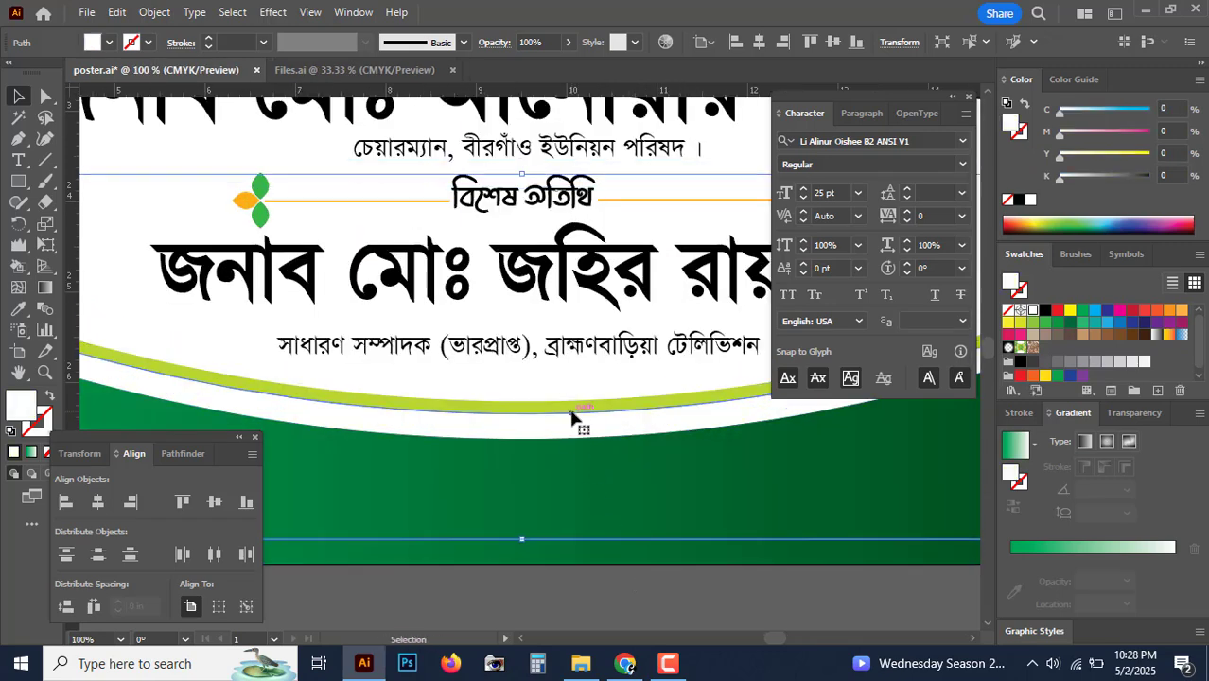
pyautogui.press('Down')
pyautogui.press('Down')
pyautogui.press('Down')
pyautogui.press('Down')
pyautogui.press('Down')
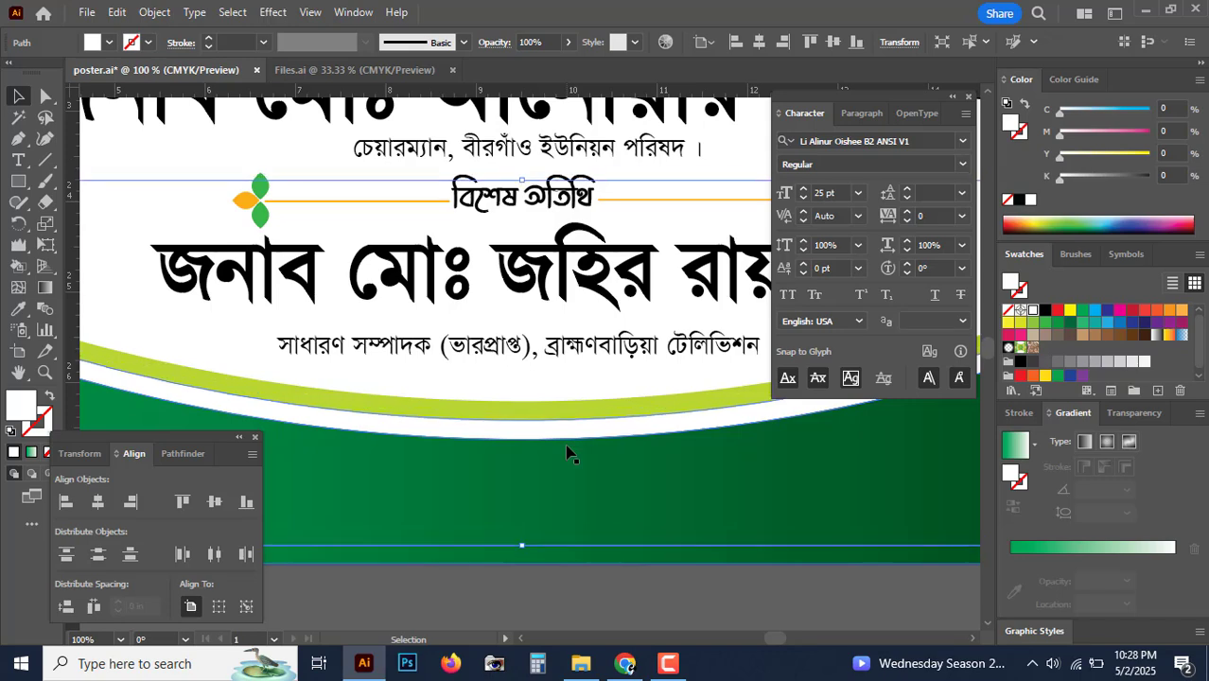
pyautogui.hotkey('ctrl', '-')
pyautogui.hotkey('ctrl', '-')
pyautogui.hotkey('ctrl', '-')
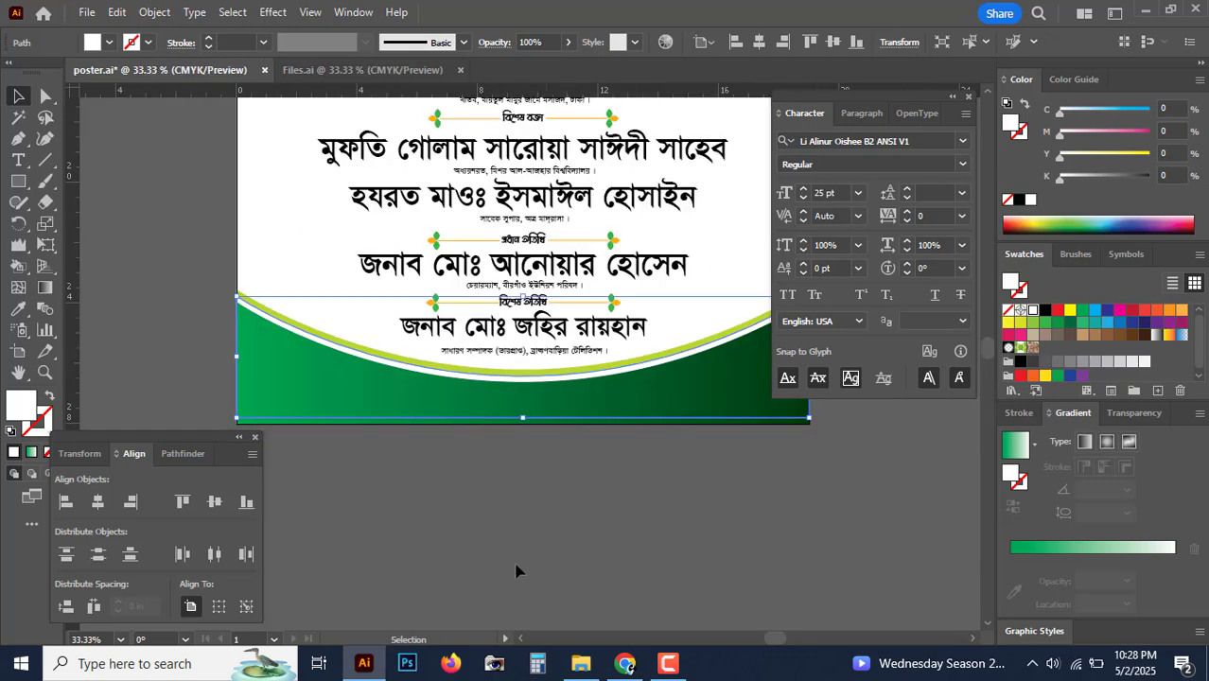
pyautogui.click(542, 567)
pyautogui.hotkey('ctrl', '-')
pyautogui.hotkey('ctrl', '-')
pyautogui.hotkey('ctrl', '-')
pyautogui.hotkey('ctrl', '-')
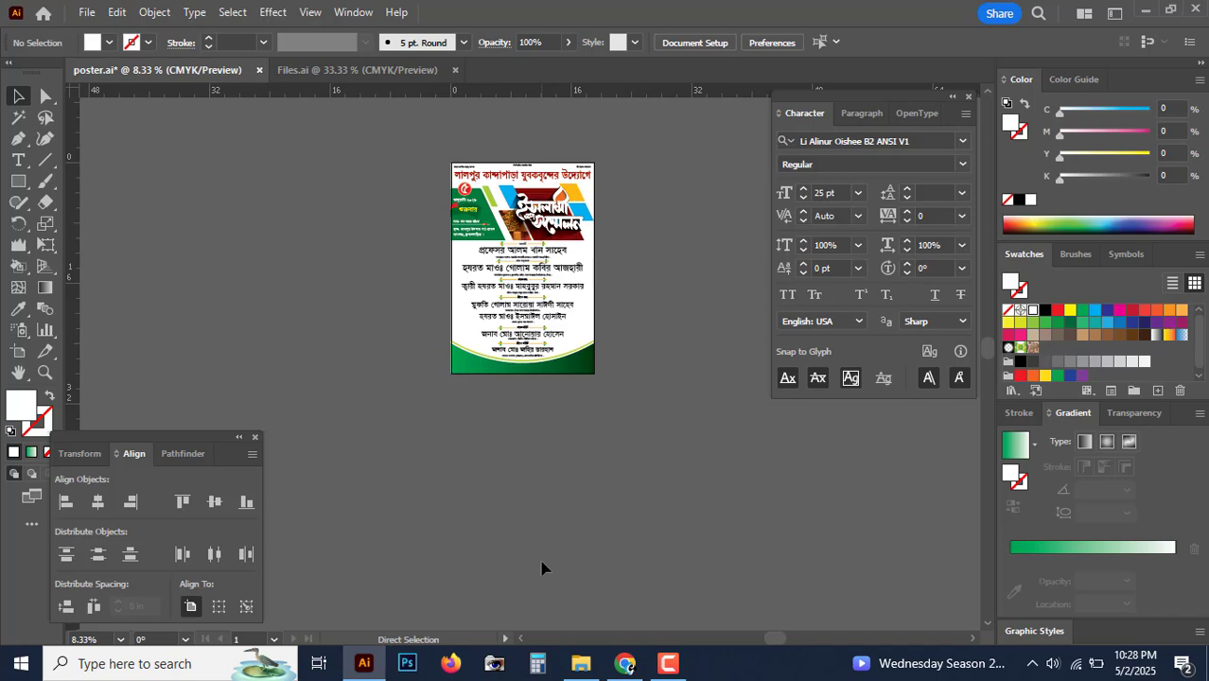
# Step: Zoom and pan down past the guest list to the empty area below the poster, clearing the selection
pyautogui.hotkey('ctrl', '+')
pyautogui.hotkey('ctrl', '+')
pyautogui.hotkey('ctrl', '+')
pyautogui.hotkey('ctrl', '+')
pyautogui.moveTo(650, 456); pyautogui.dragTo(620, 548)
pyautogui.moveTo(604, 636); pyautogui.dragTo(622, 426)
pyautogui.hotkey('ctrl', '+')
pyautogui.click(551, 370)
pyautogui.hotkey('ctrl', '+')
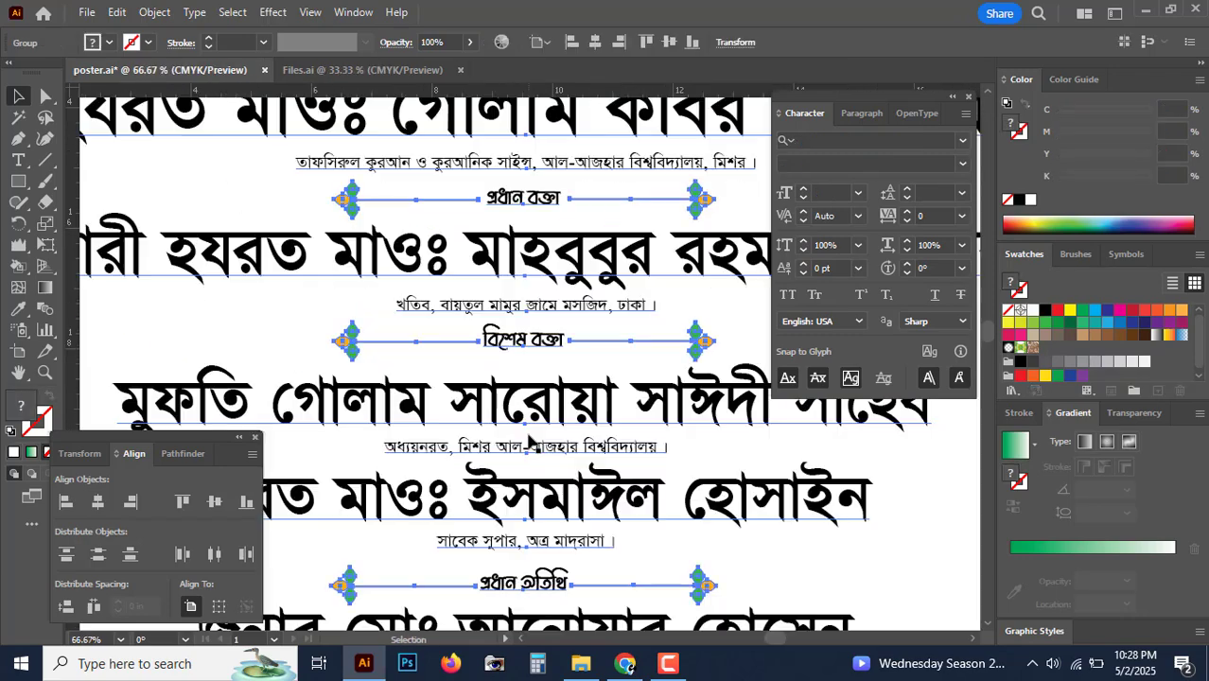
pyautogui.moveTo(528, 484); pyautogui.dragTo(528, 197)
pyautogui.click(556, 573)
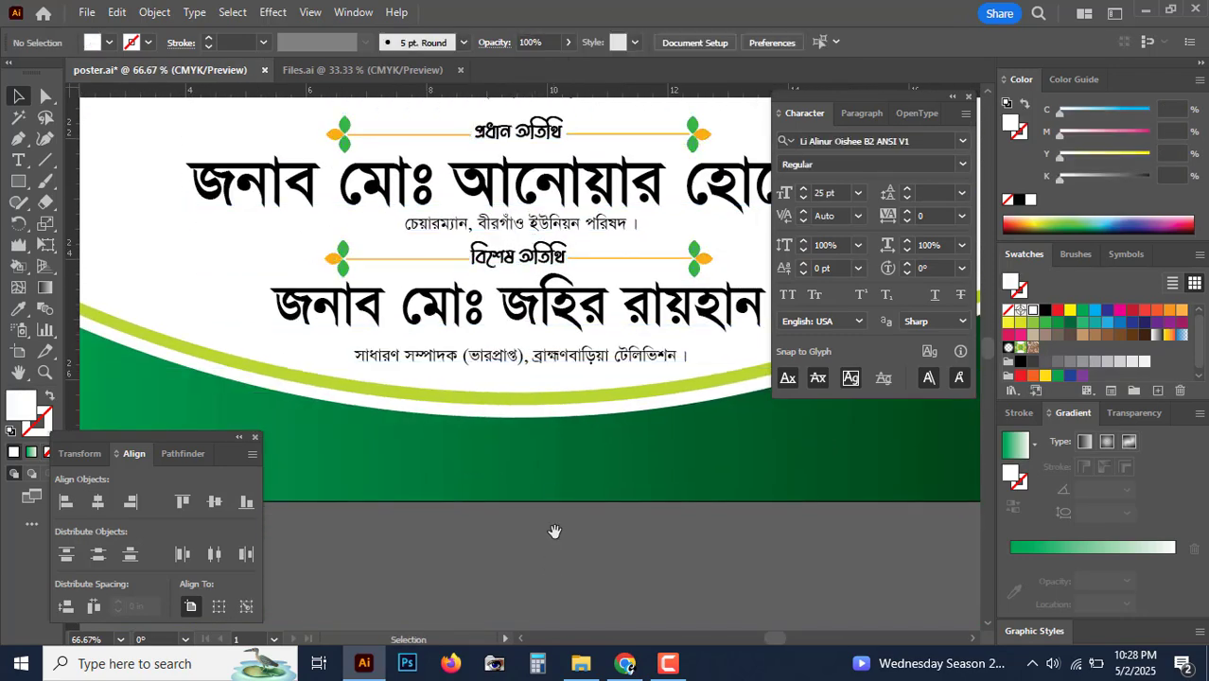
pyautogui.moveTo(552, 536); pyautogui.dragTo(550, 492)
# Step: Type a line below the poster reading 'মাহফিল পরিচালনায়:' followed by the conductor's name
pyautogui.click(20, 163)
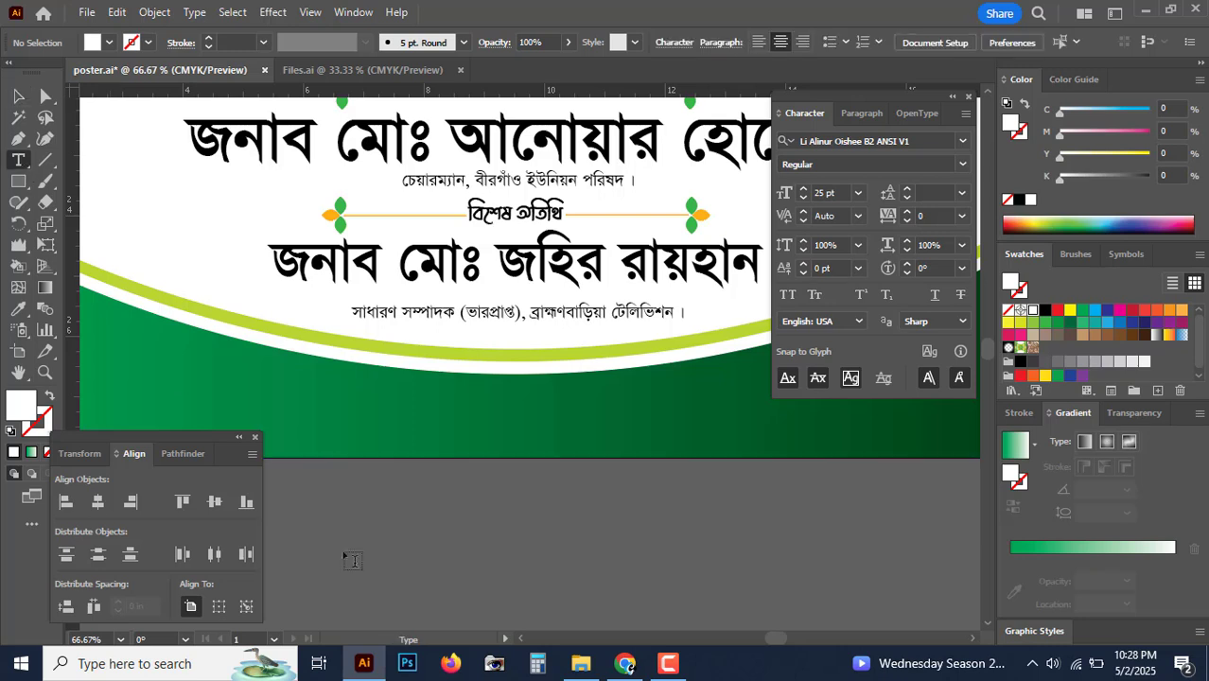
pyautogui.click(417, 566)
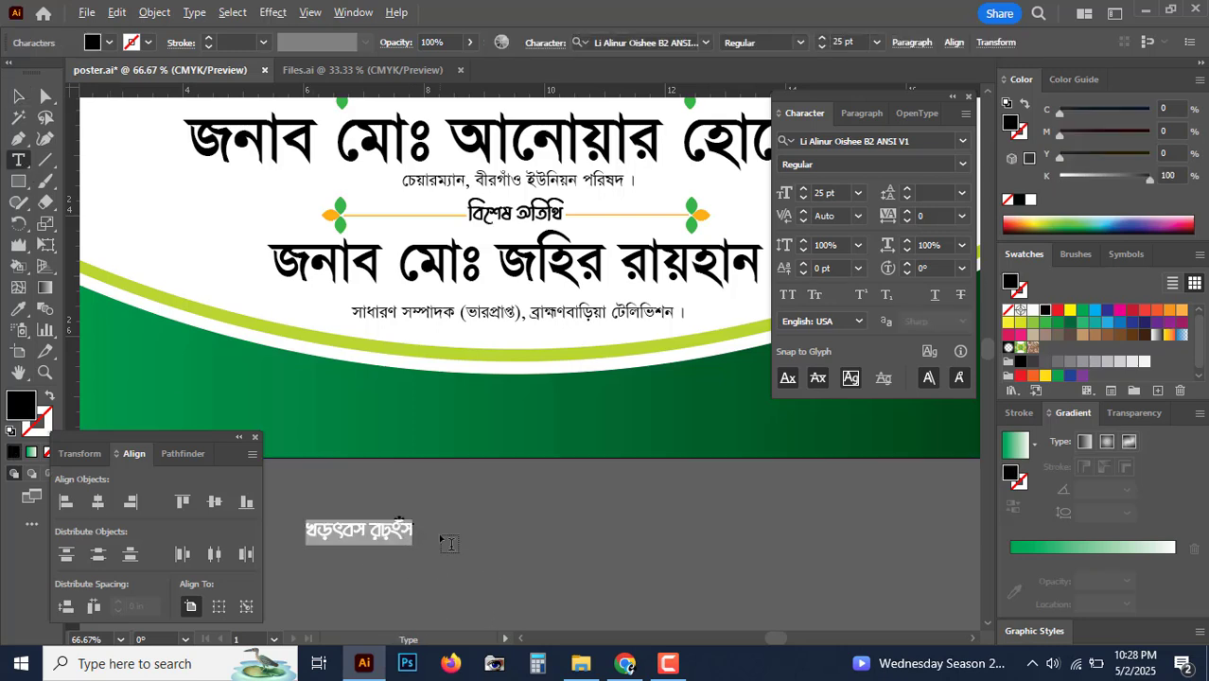
pyautogui.write('মাহফি')
pyautogui.press('BackSpace')
pyautogui.press('BackSpace')
pyautogui.press('BackSpace')
pyautogui.press('BackSpace')
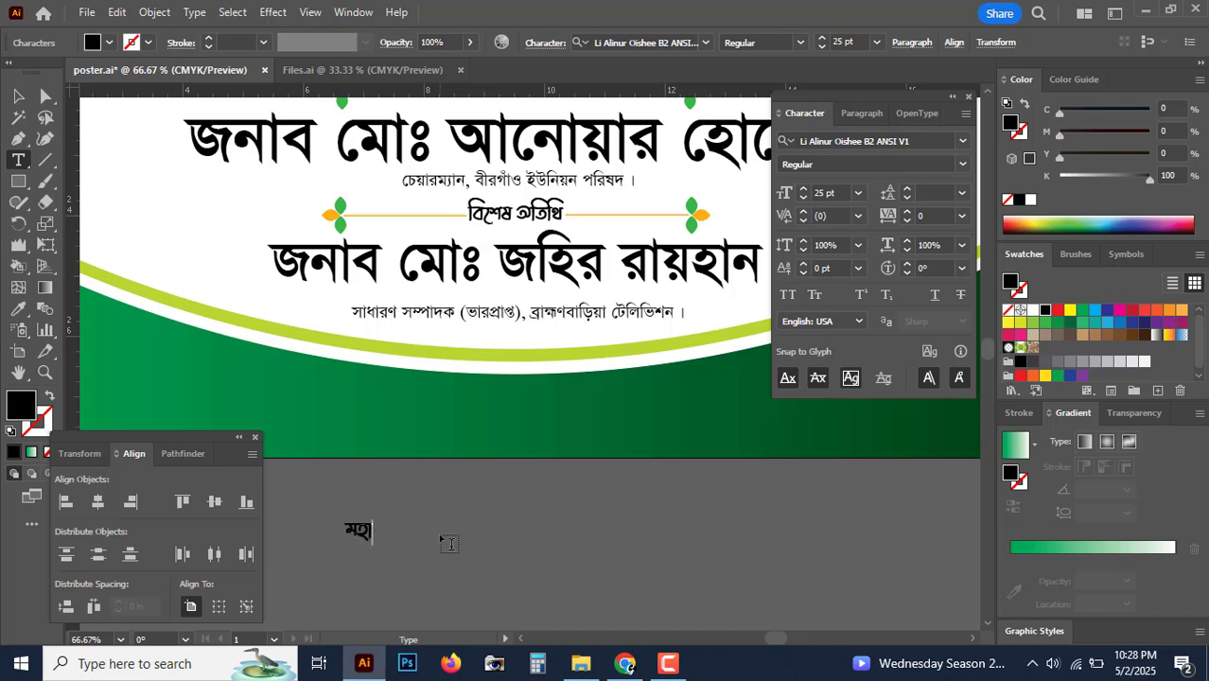
pyautogui.write('াহফিল প')
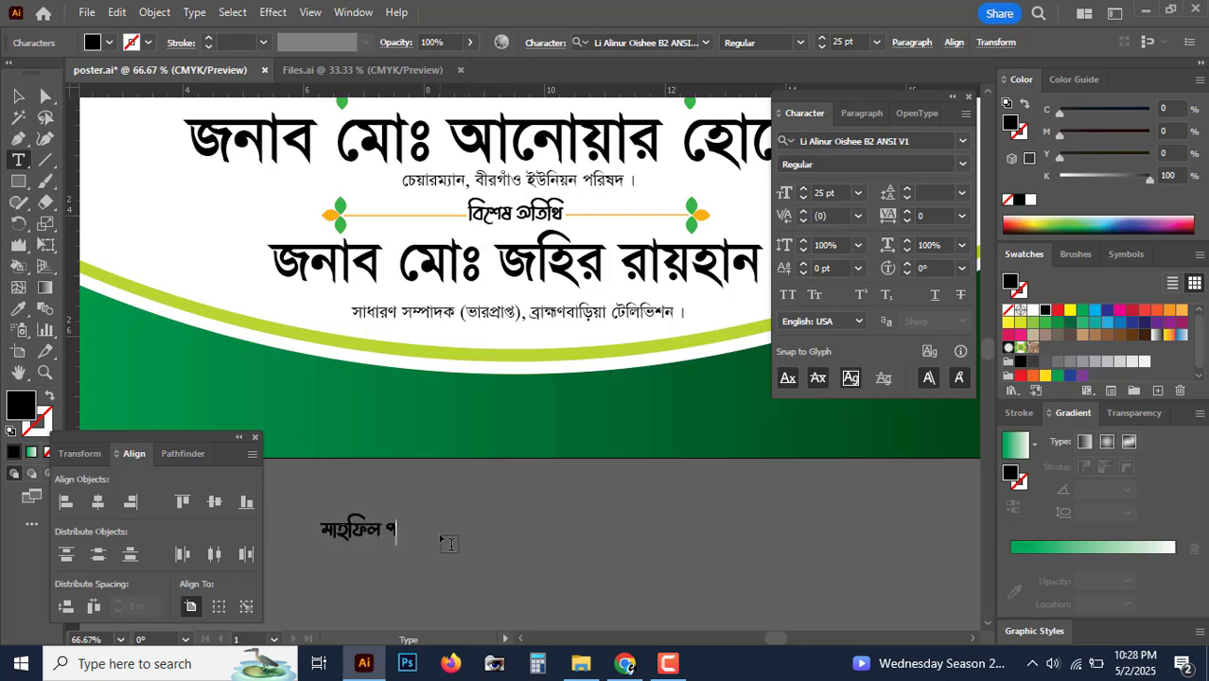
pyautogui.write('রিচালনায়')
pyautogui.write(': ')
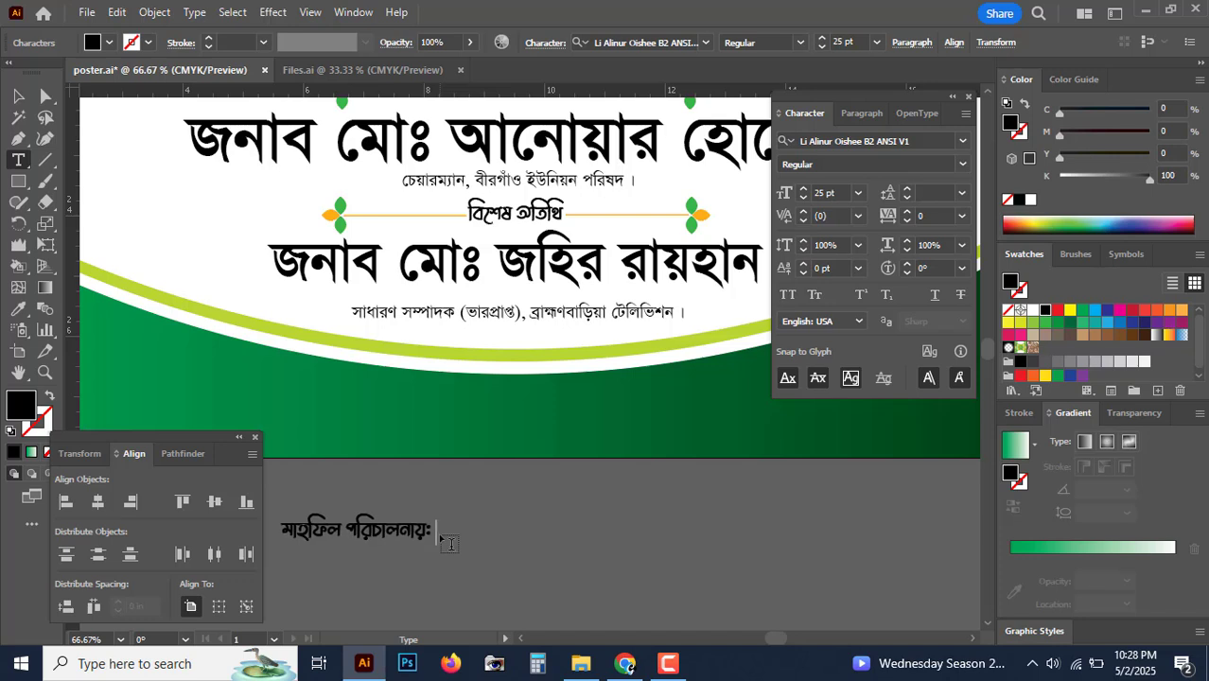
pyautogui.write('হাফেজ')
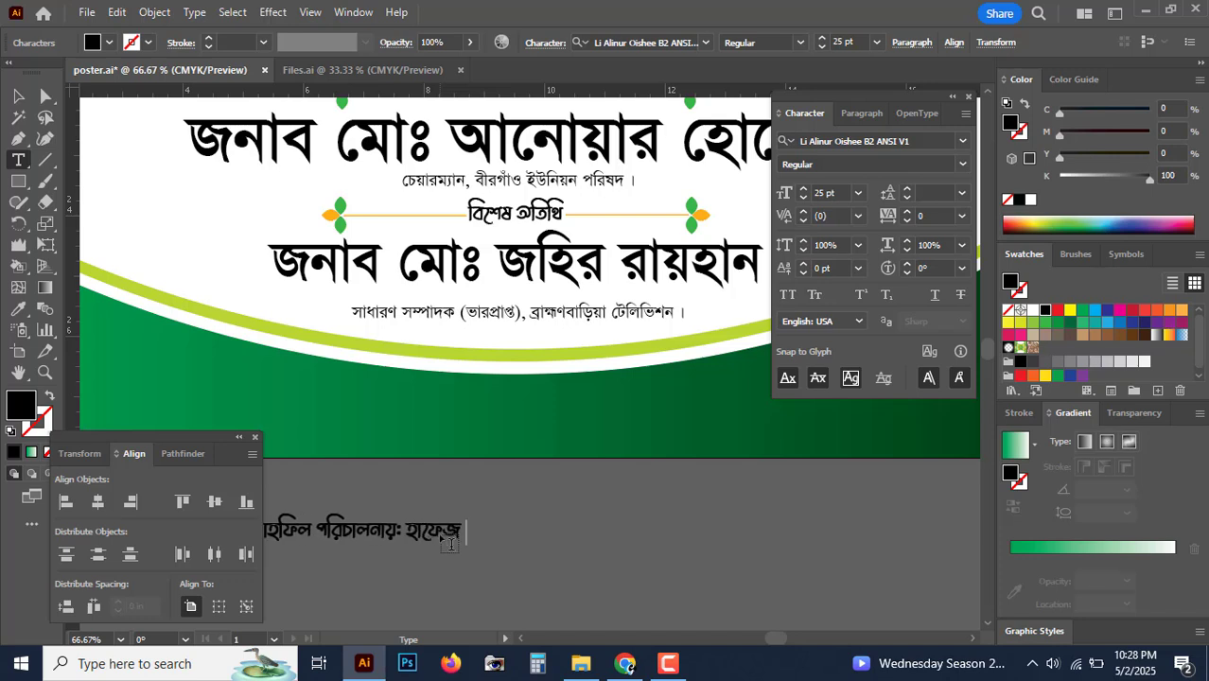
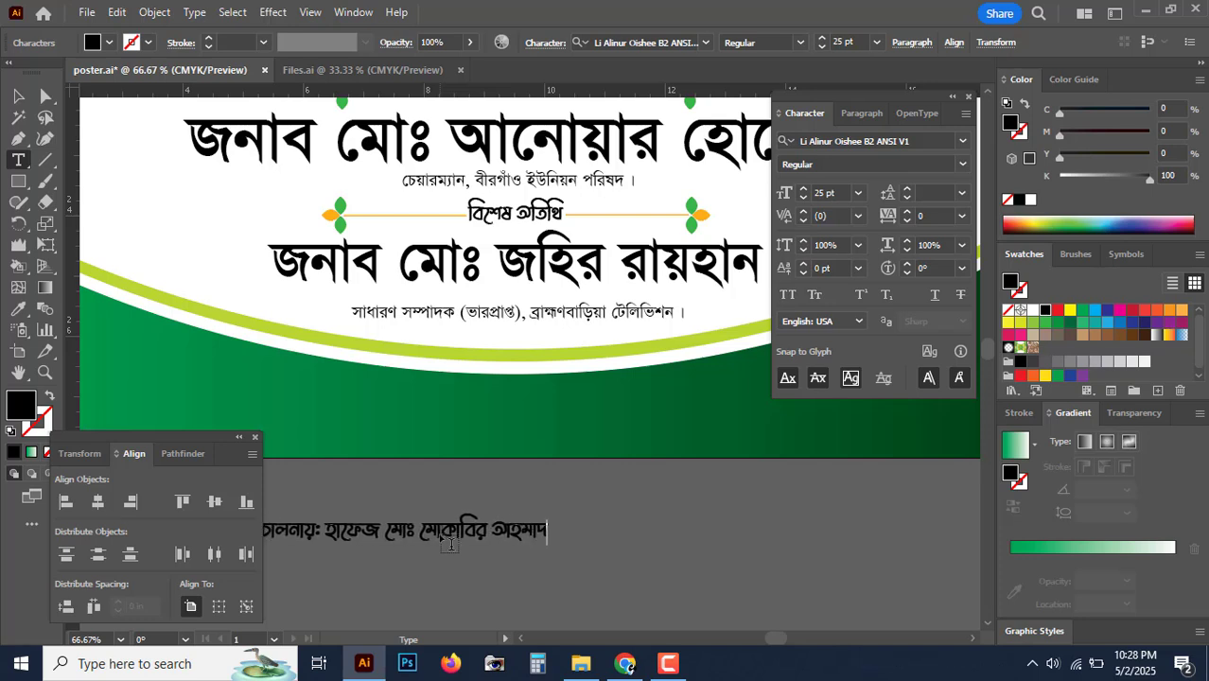
pyautogui.press('Escape')
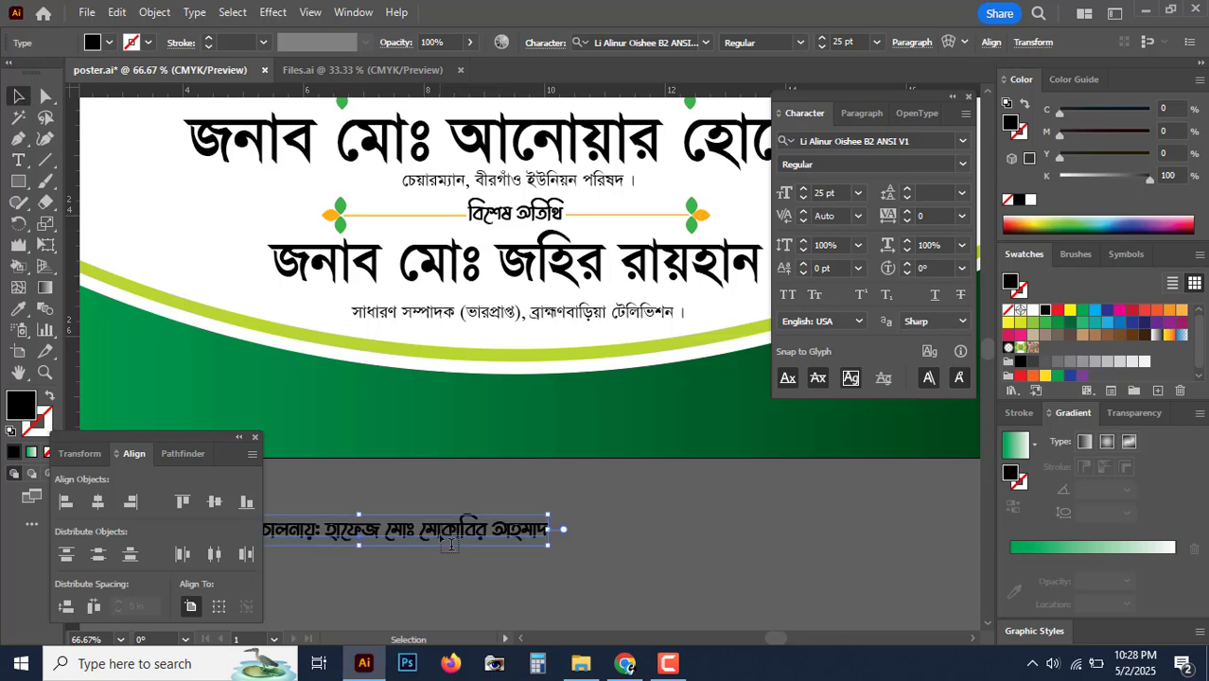
# Step: Set the conductor line's font to SutonnyBanglaMJ Bold
pyautogui.click(915, 140)
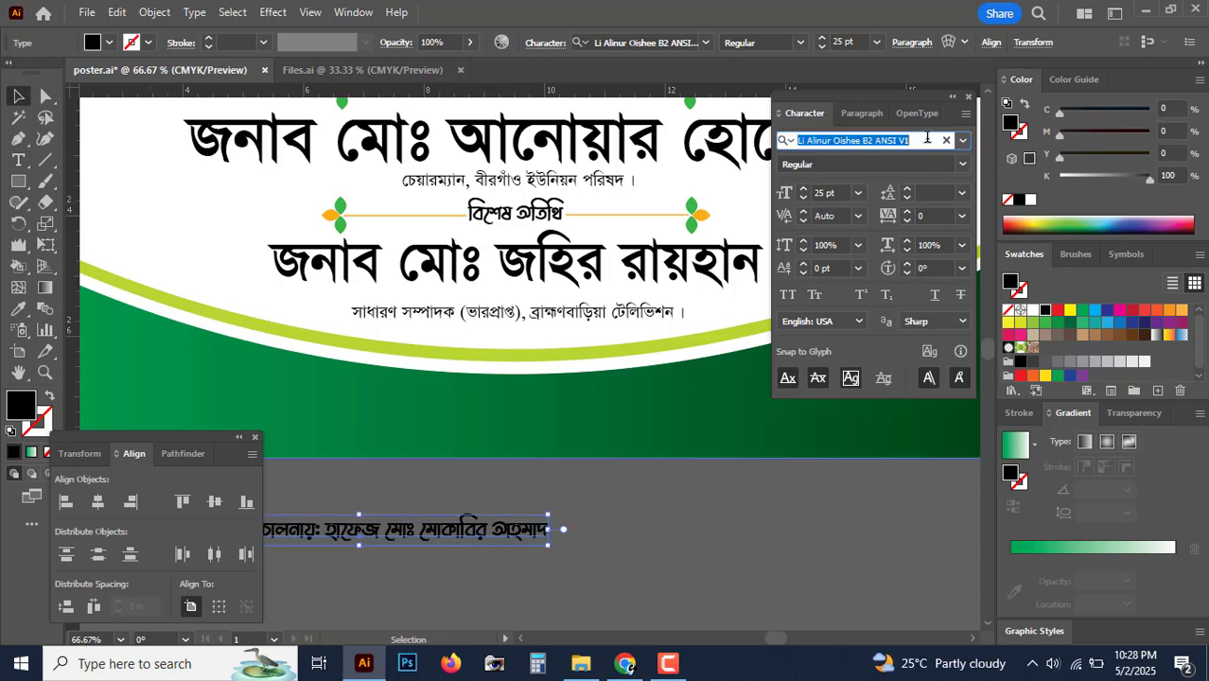
pyautogui.write('sut')
pyautogui.press('Down')
pyautogui.press('Down')
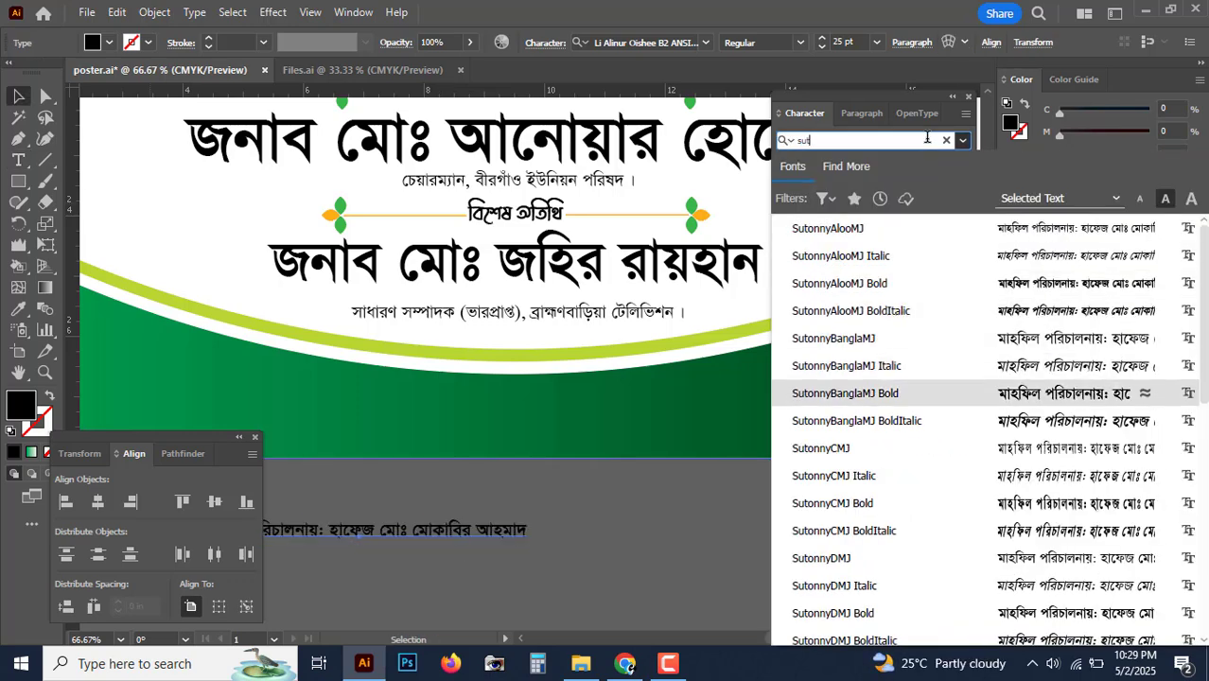
pyautogui.press('Return')
# Step: Enlarge the line, place it on the green footer, and make its text white
pyautogui.press('Tab')
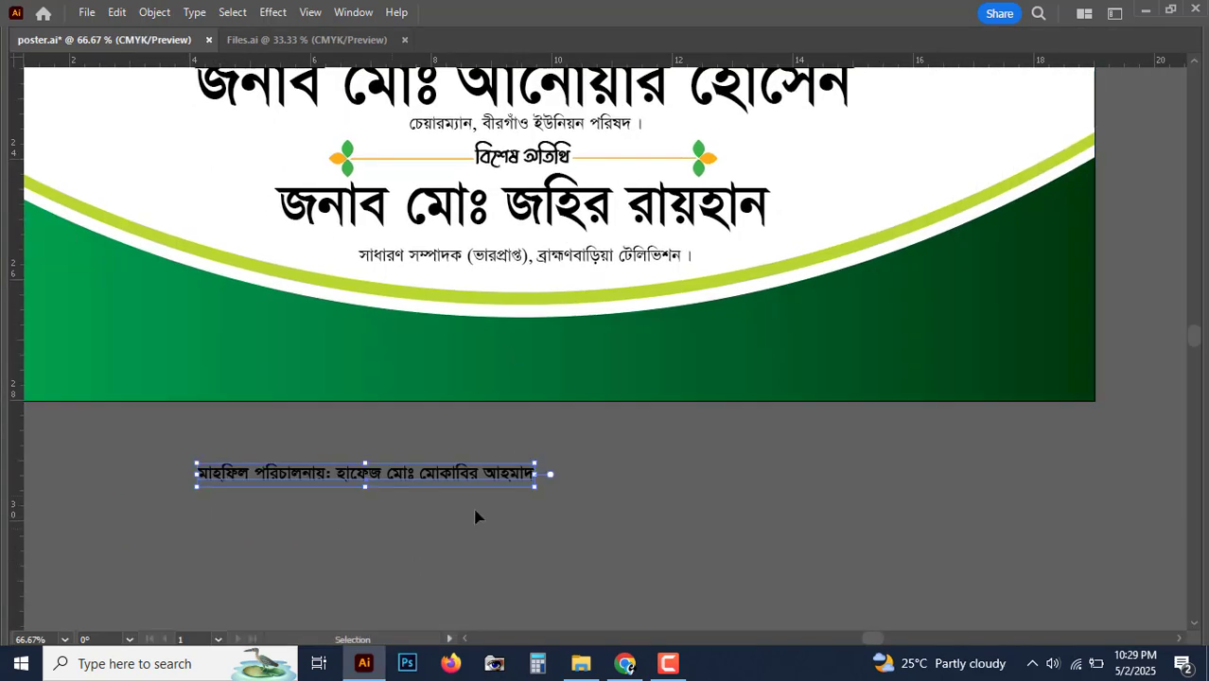
pyautogui.moveTo(539, 478); pyautogui.dragTo(904, 480)
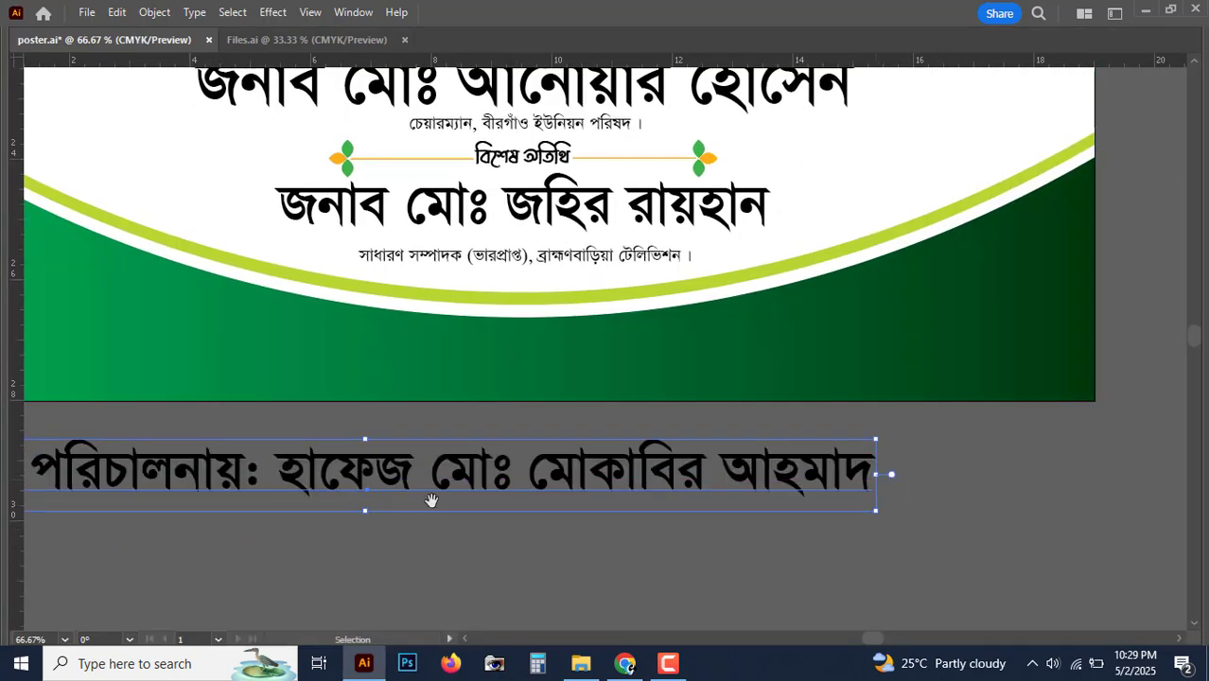
pyautogui.moveTo(391, 512); pyautogui.dragTo(739, 433)
pyautogui.moveTo(851, 455); pyautogui.dragTo(681, 473)
pyautogui.press('Tab')
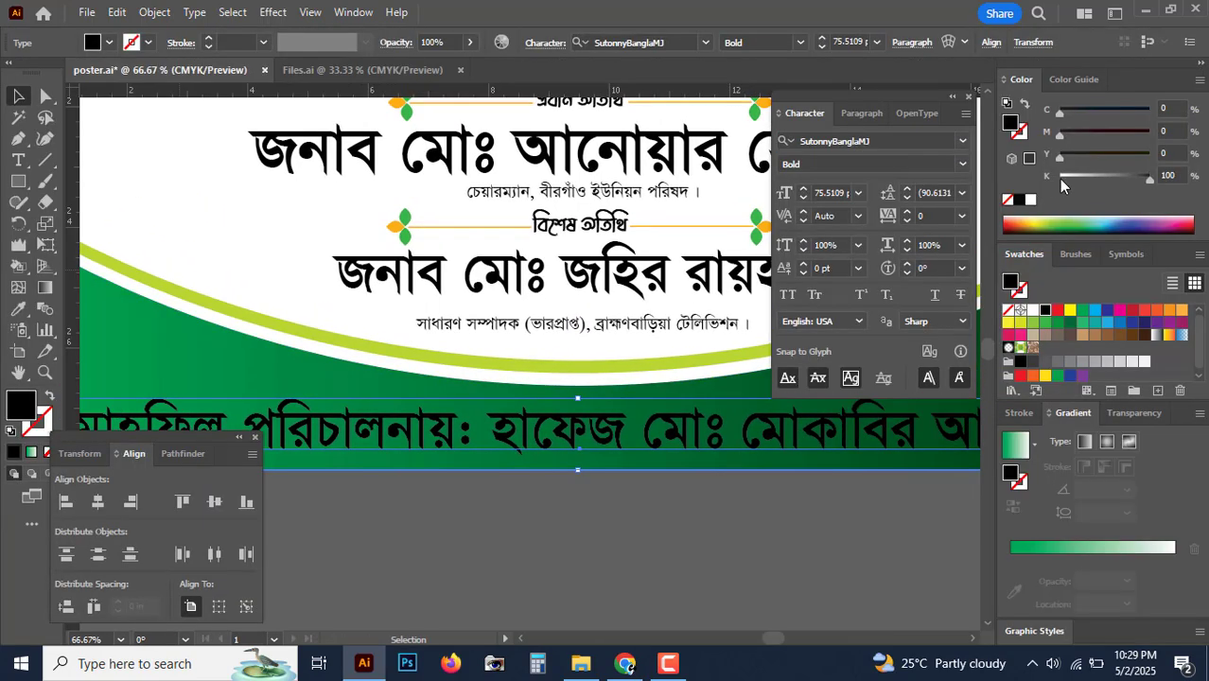
pyautogui.click(1059, 179)
pyautogui.press('Tab')
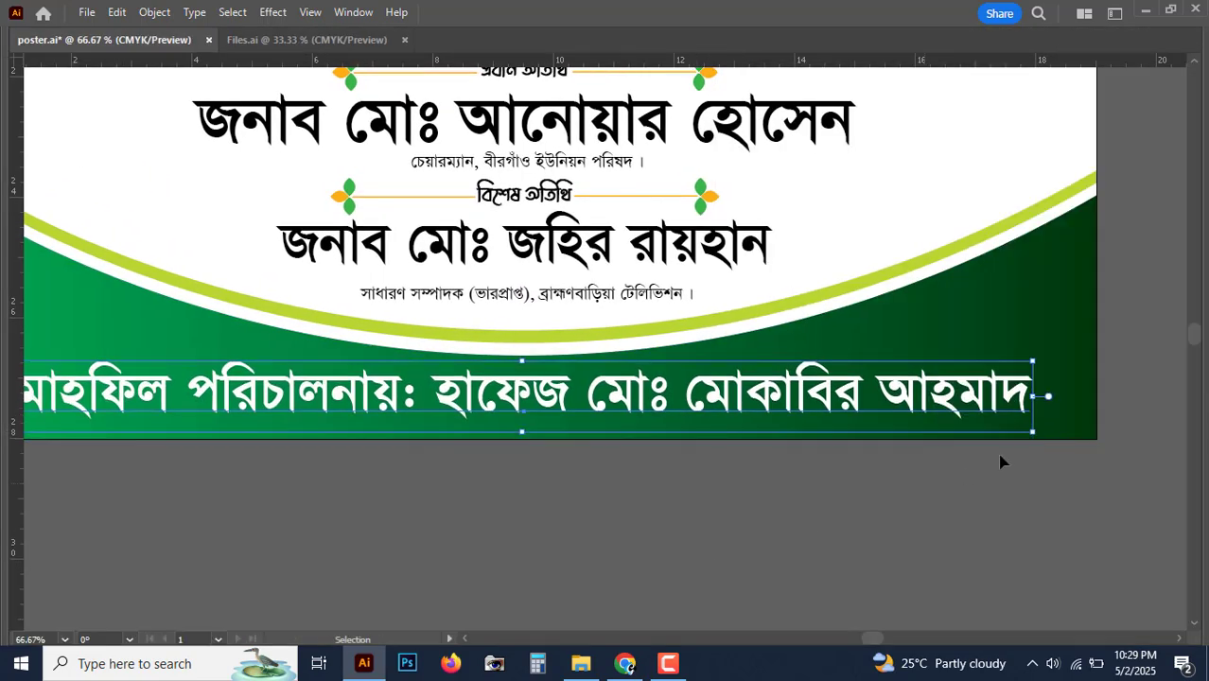
pyautogui.moveTo(1032, 438); pyautogui.dragTo(804, 388)
pyautogui.moveTo(494, 435); pyautogui.dragTo(562, 431)
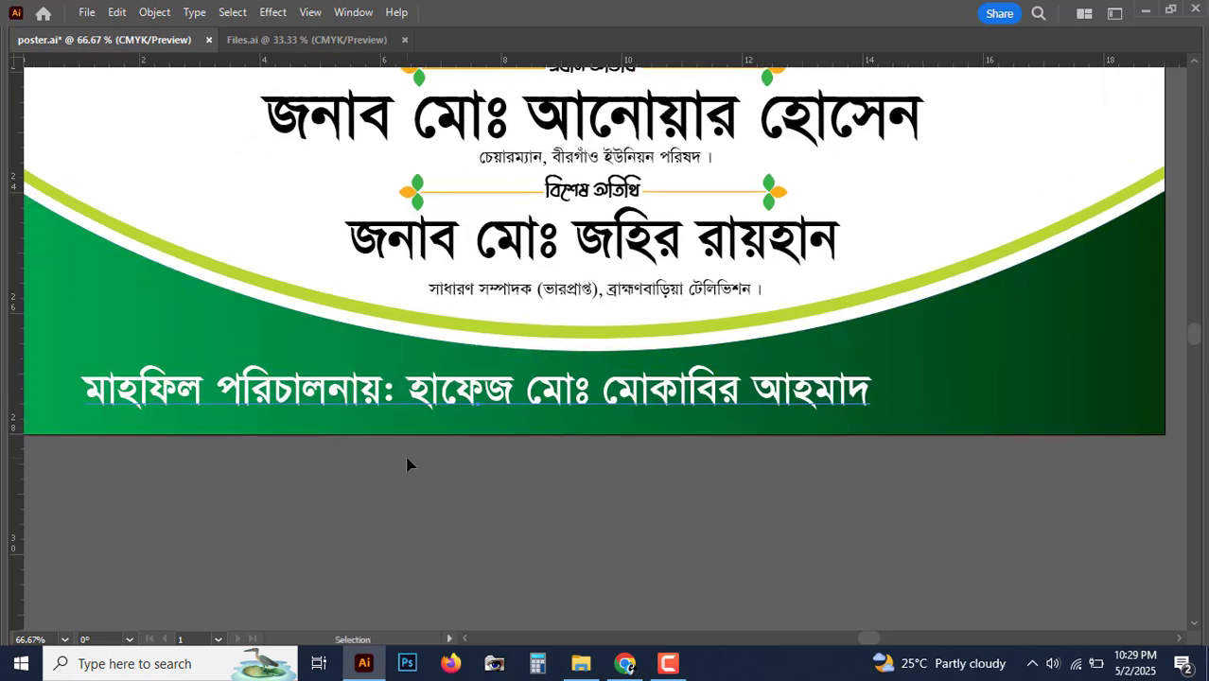
# Step: Reduce the 'মাহফিল পরিচালনায়:' label to 39 pt
pyautogui.press('Tab')
pyautogui.moveTo(415, 391)
pyautogui.mouseDown()
pyautogui.moveTo(449, 380)
pyautogui.moveTo(430, 402)
pyautogui.mouseUp()
pyautogui.click(18, 160)
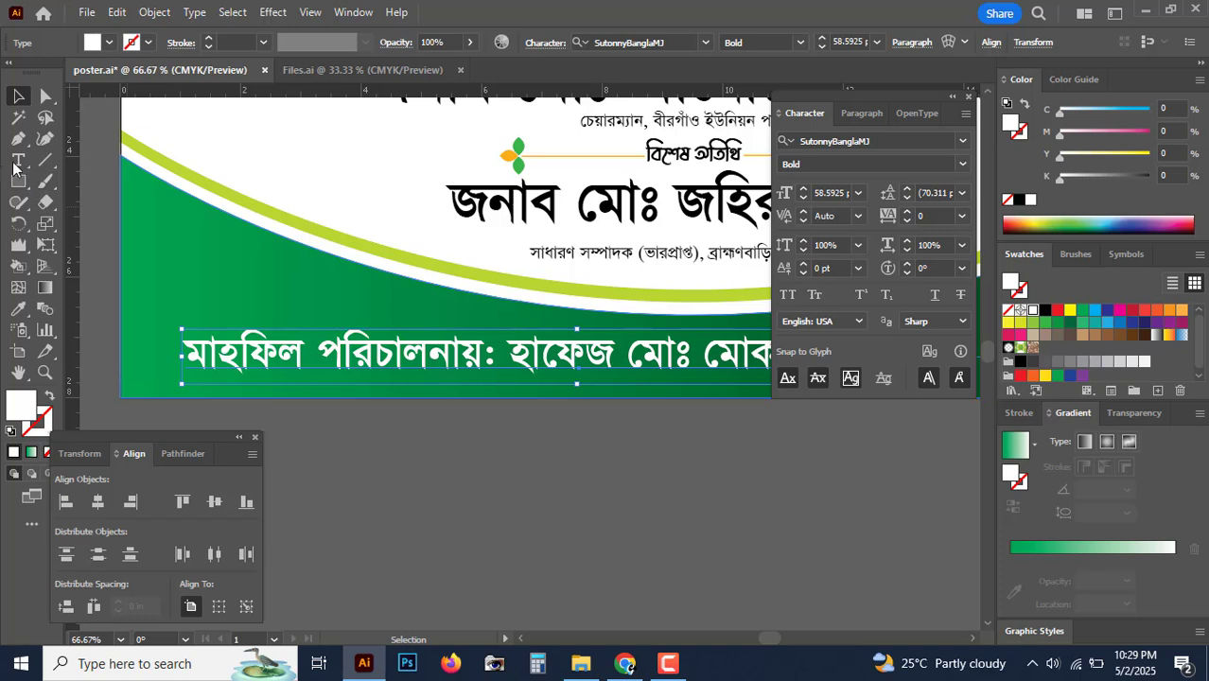
pyautogui.moveTo(490, 361); pyautogui.dragTo(180, 361)
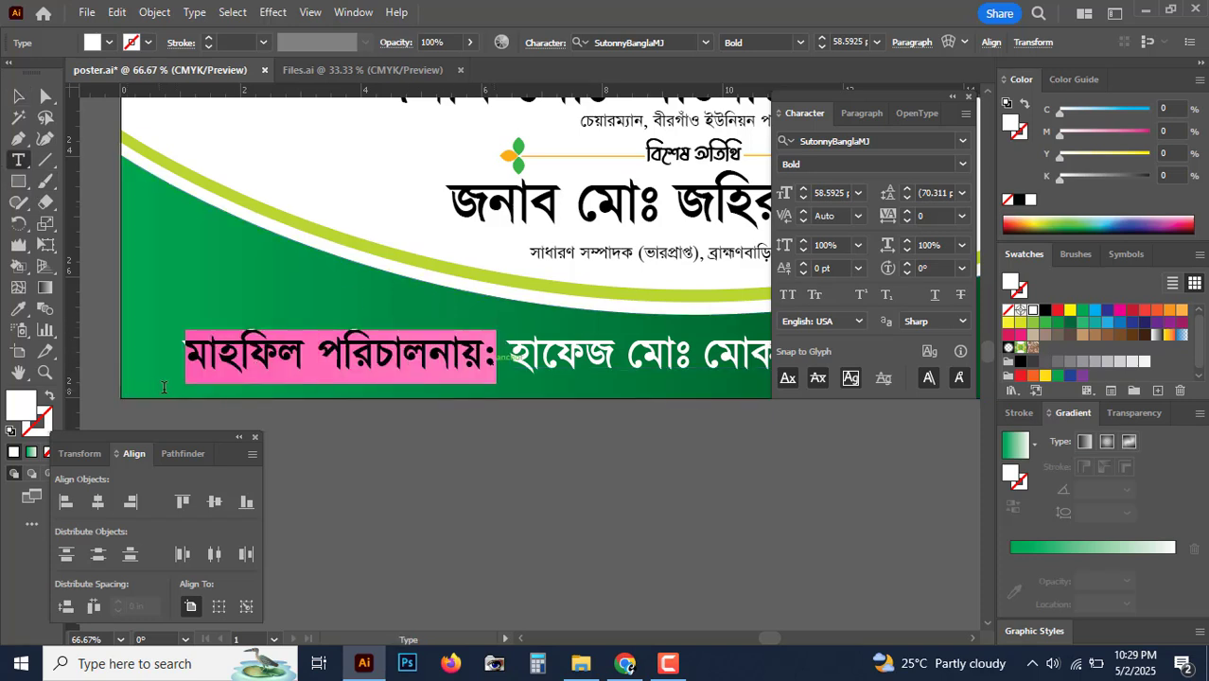
pyautogui.click(805, 199)
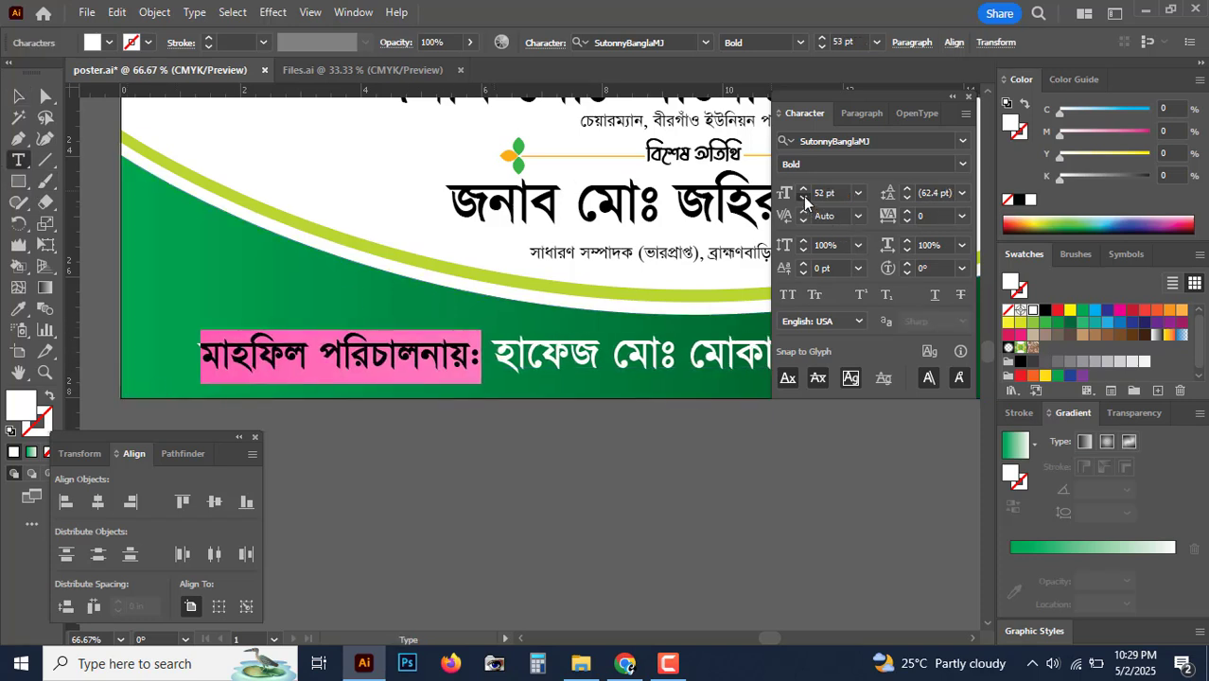
pyautogui.click(805, 198)
pyautogui.click(804, 198)
pyautogui.click(804, 199)
pyautogui.click(804, 199)
pyautogui.click(805, 199)
pyautogui.click(804, 199)
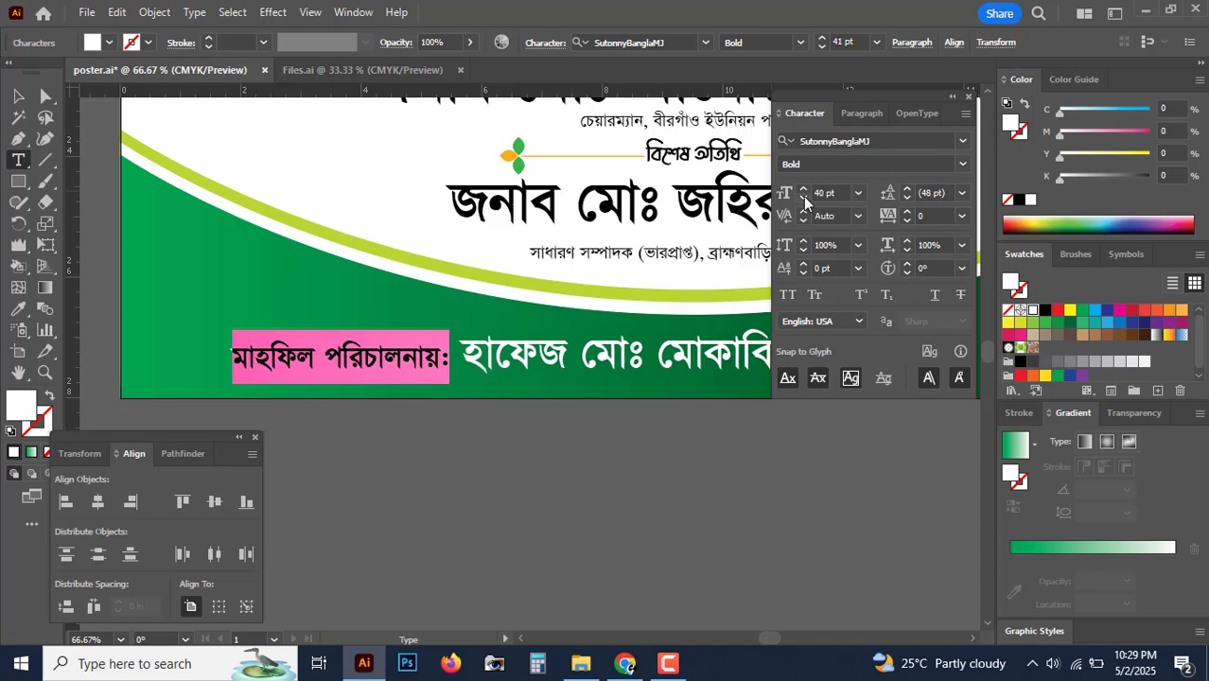
pyautogui.click(805, 199)
# Step: Duplicate the footer line to a copy below it
pyautogui.click(18, 96)
pyautogui.moveTo(551, 367); pyautogui.dragTo(516, 426)
pyautogui.hscroll(3, 466, 467)
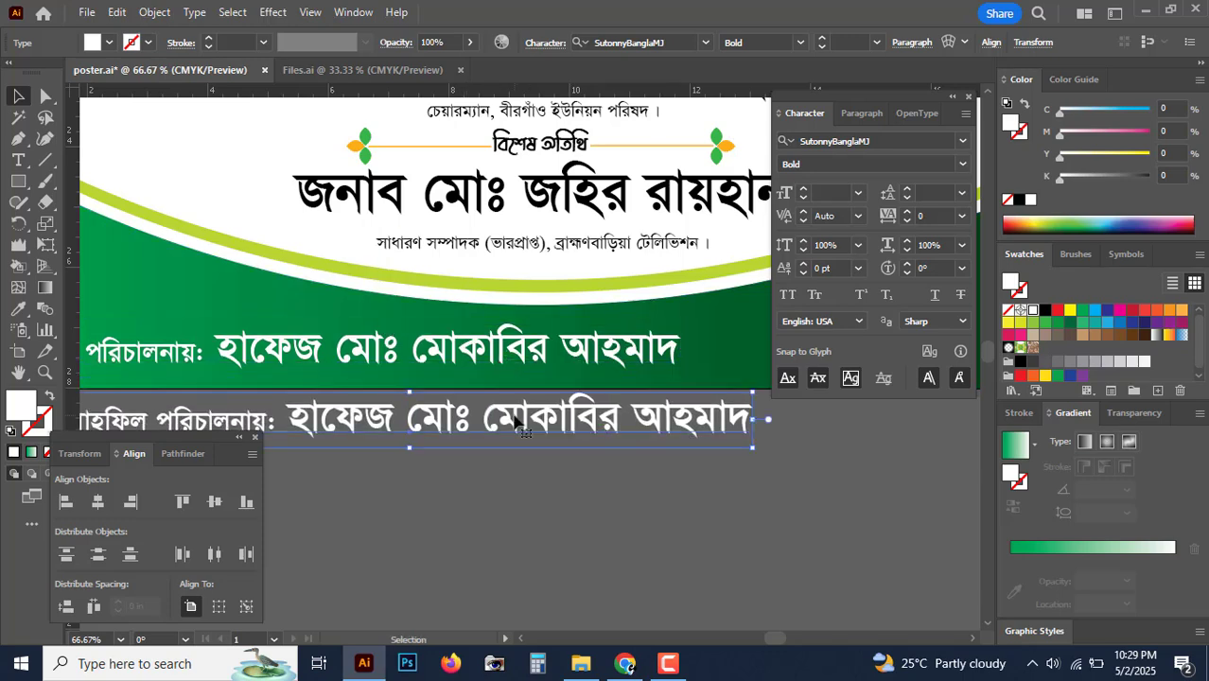
# Step: Replace the copy's text with 'শিক্ষক, রাজেন্দ্রপুর মাদ্রাসা ।'
pyautogui.tripleClick(516, 426)
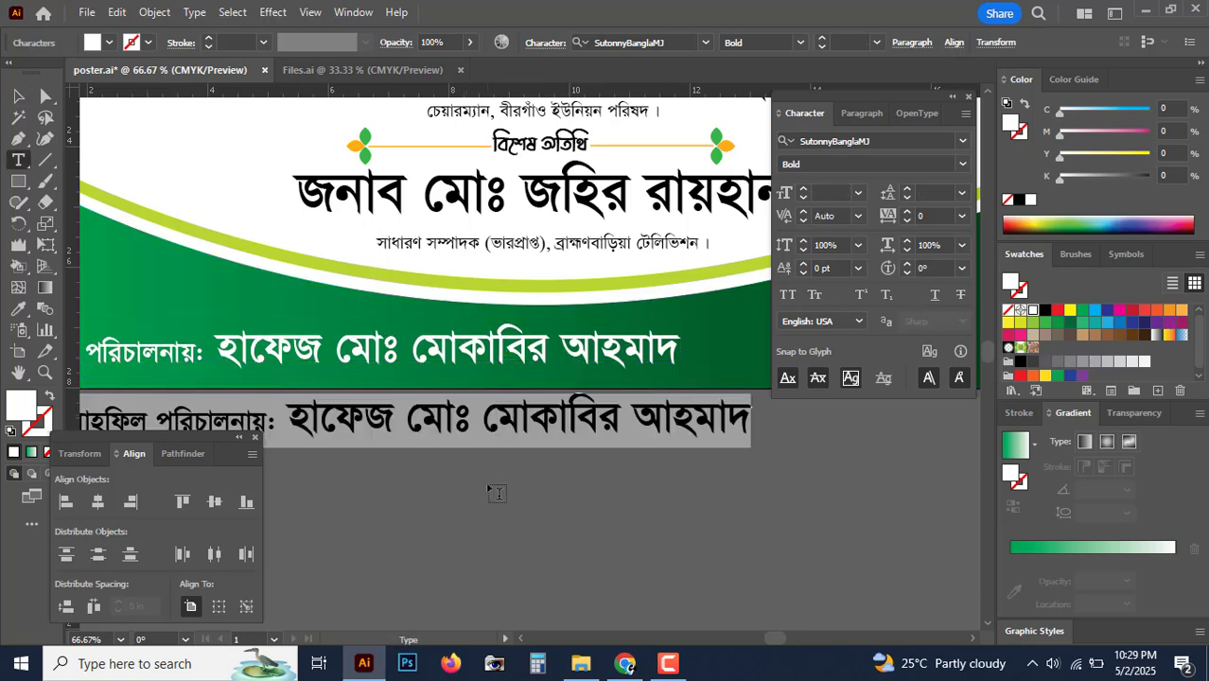
pyautogui.write('শিক্ষক, ')
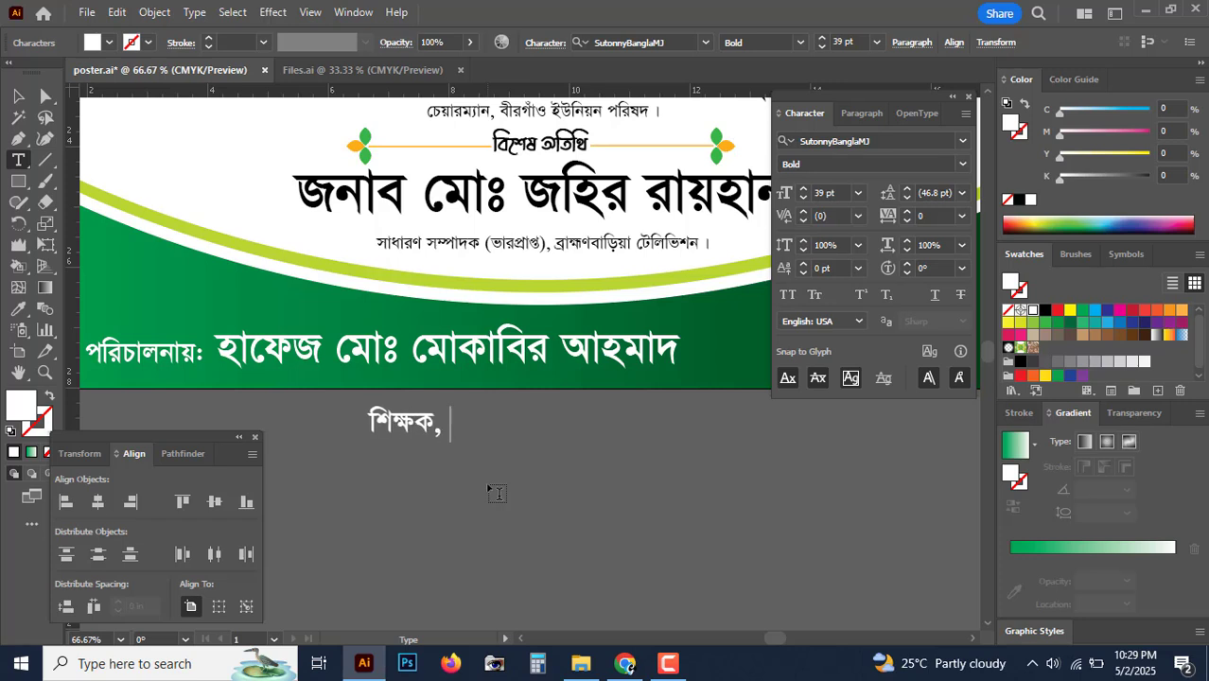
pyautogui.write('রাজেন্দ্রপুর')
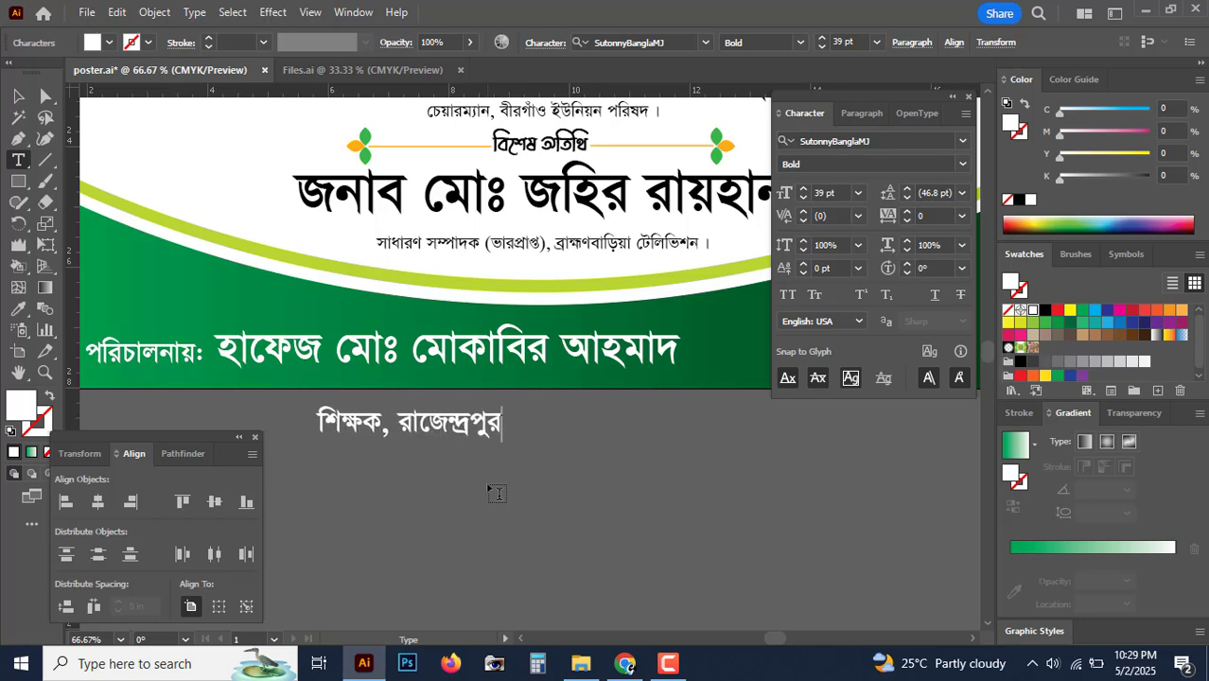
pyautogui.write(' মাদ')
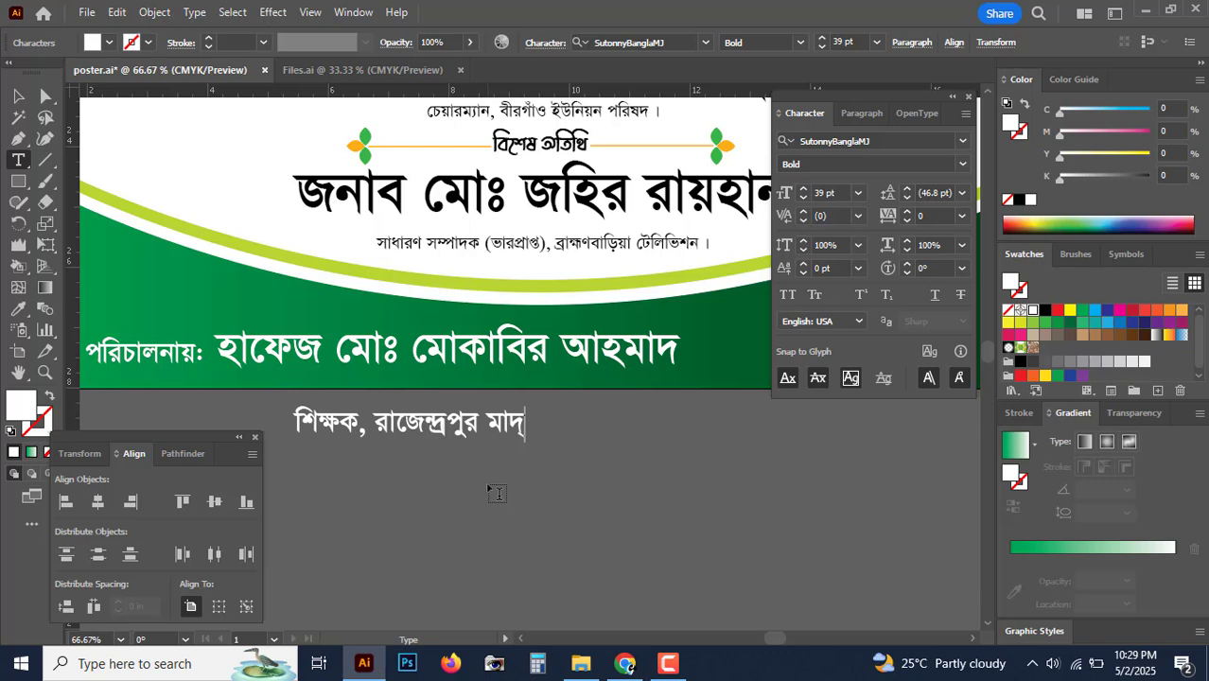
pyautogui.write('্রাসা ।')
pyautogui.press('Escape')
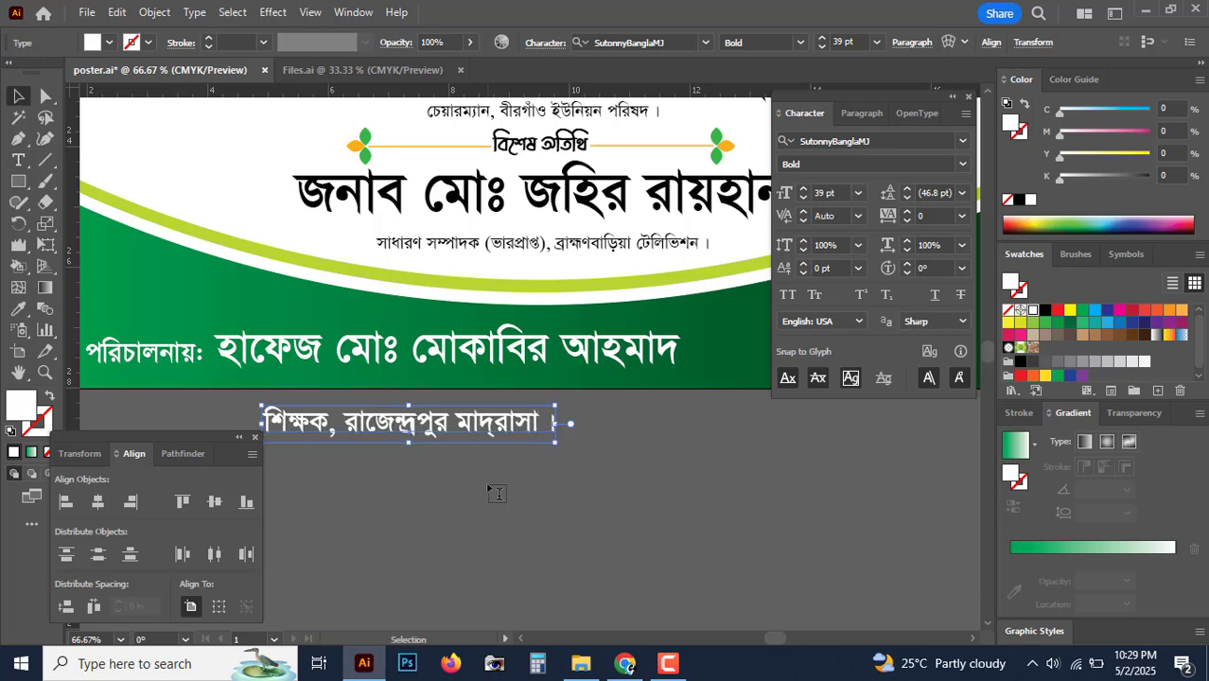
# Step: Move the new text beside আহমাদ and shrink it proportionally
pyautogui.press('Tab')
pyautogui.moveTo(392, 433); pyautogui.dragTo(814, 348)
pyautogui.hotkey('ctrl', '+')
pyautogui.hotkey('ctrl', '+')
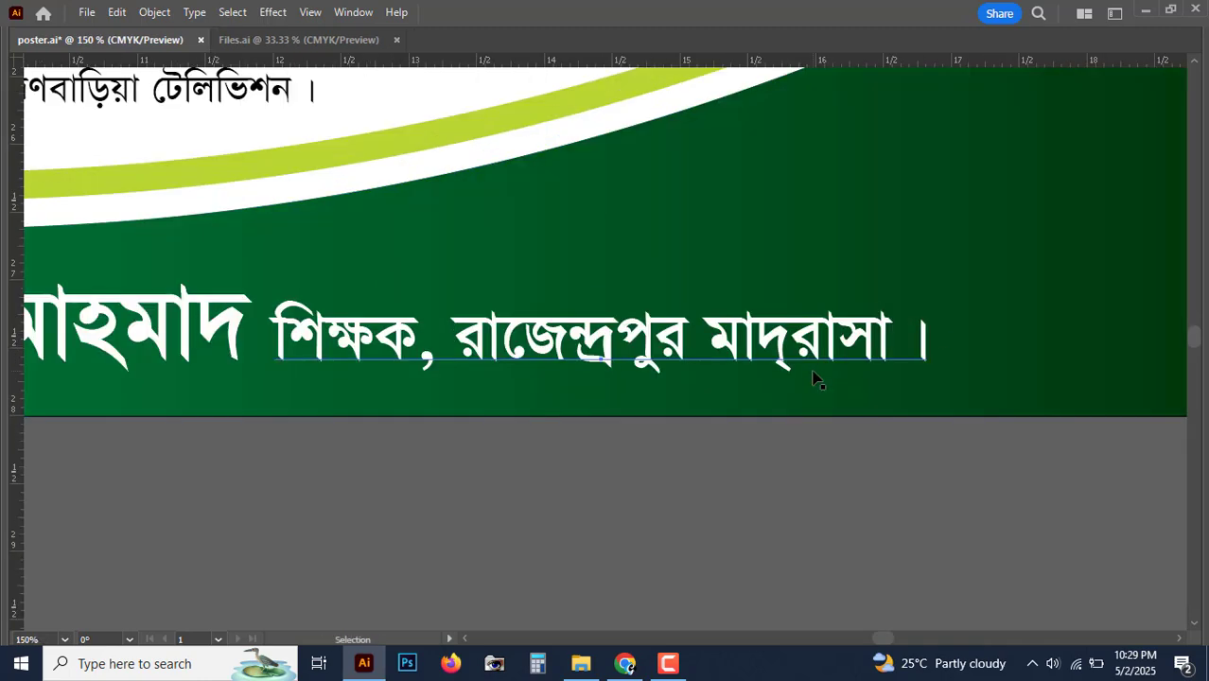
pyautogui.keyDown('shift'); pyautogui.moveTo(928, 343); pyautogui.dragTo(774, 347); pyautogui.keyUp('shift')
pyautogui.press('space')
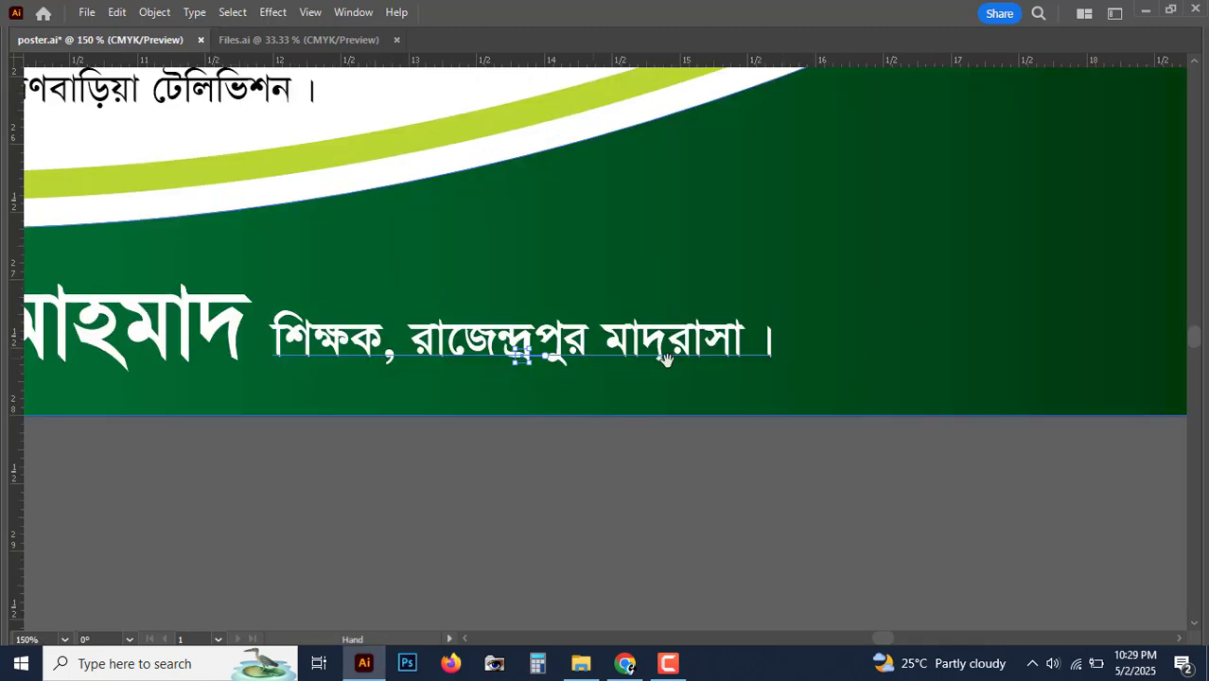
pyautogui.moveTo(667, 359); pyautogui.dragTo(768, 372)
pyautogui.hotkey('ctrl', '-')
pyautogui.hotkey('ctrl', '-')
pyautogui.press('space')
pyautogui.moveTo(522, 390); pyautogui.dragTo(766, 382)
# Step: Select both footer lines and enlarge them together across the green band
pyautogui.keyDown('shift'); pyautogui.click(518, 324); pyautogui.keyUp('shift')
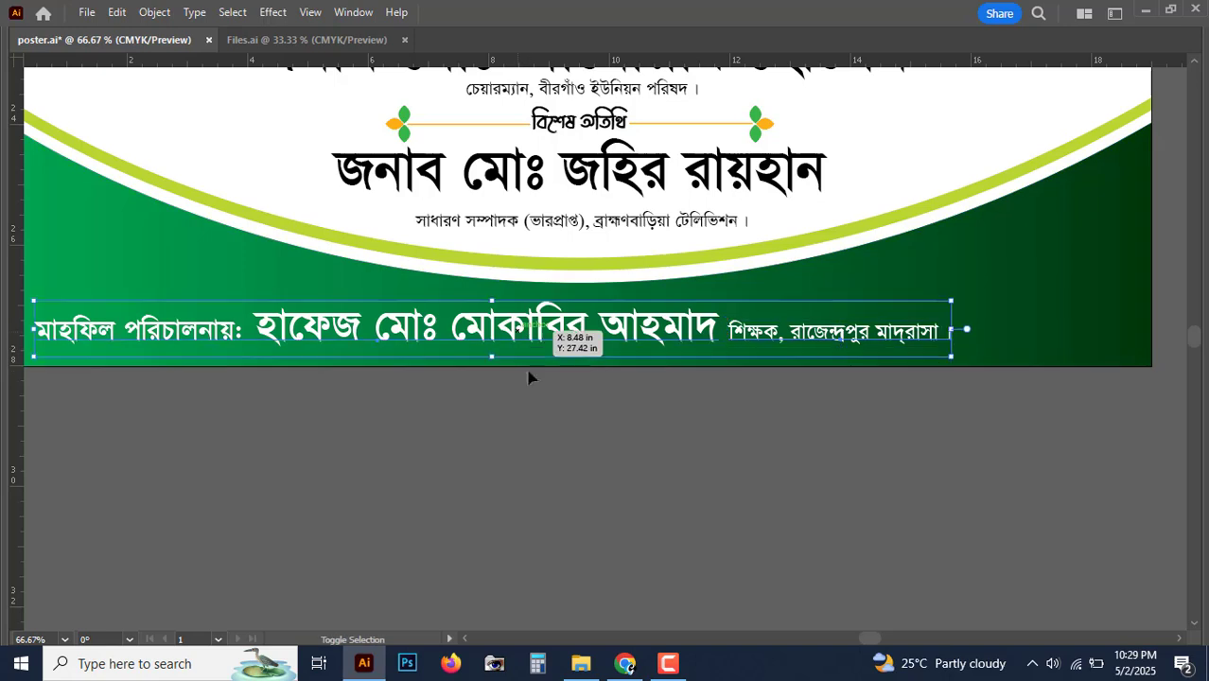
pyautogui.hotkey('ctrl', '-')
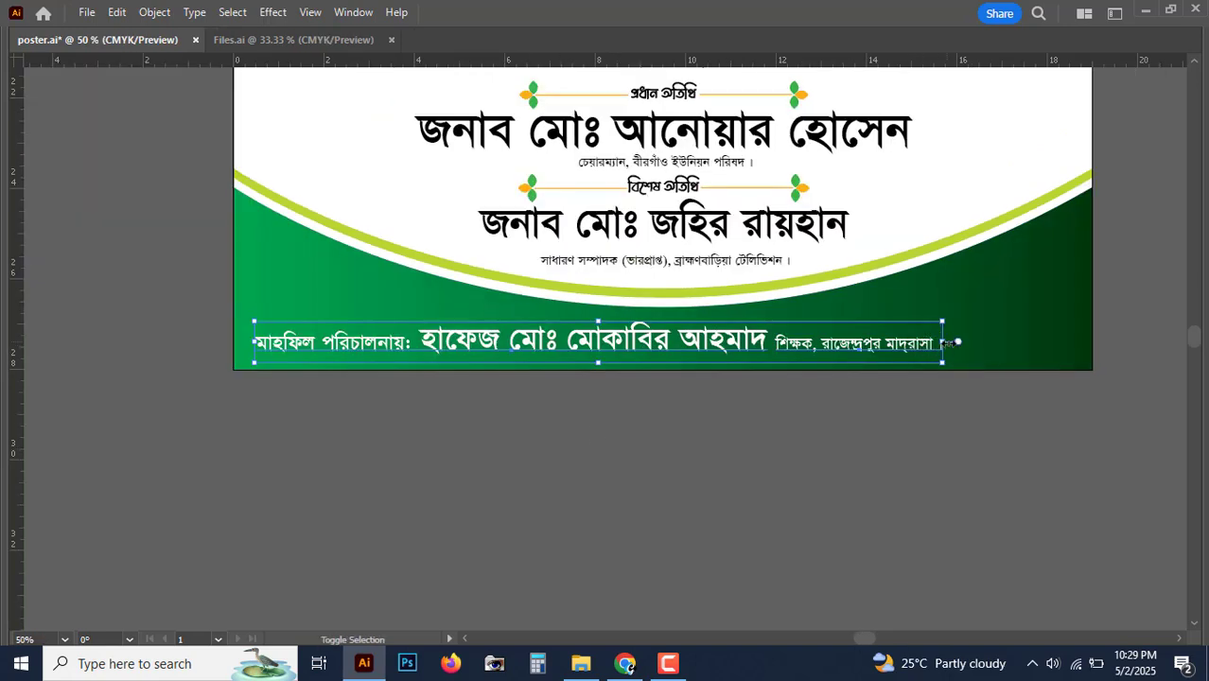
pyautogui.keyDown('shift'); pyautogui.moveTo(945, 343); pyautogui.dragTo(1068, 342); pyautogui.keyUp('shift')
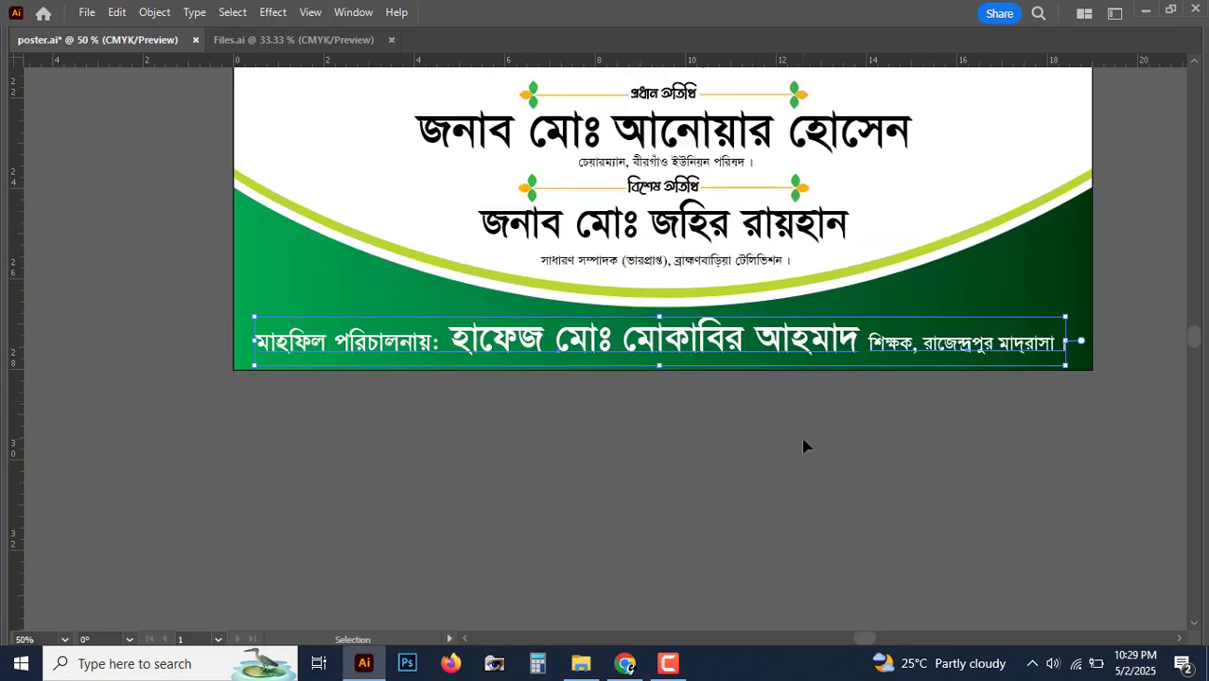
pyautogui.click(803, 446)
pyautogui.hotkey('ctrl', '-')
pyautogui.hotkey('ctrl', '-')
pyautogui.hotkey('ctrl', '-')
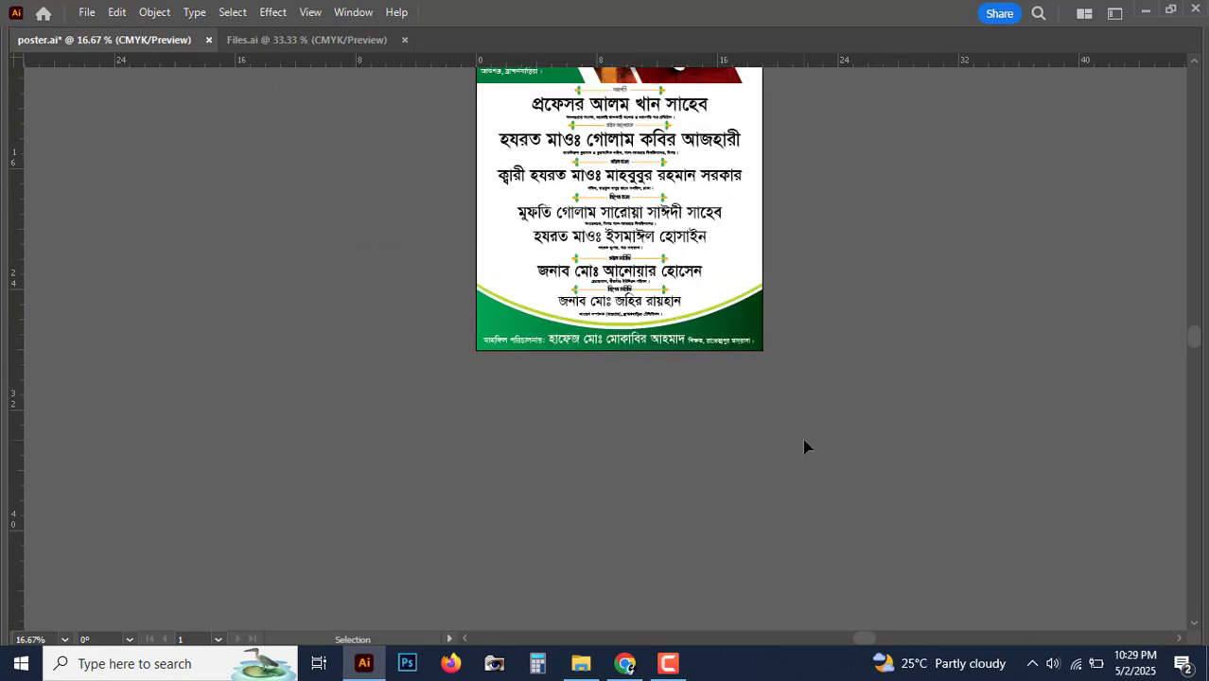
pyautogui.scroll(3, 801, 432)
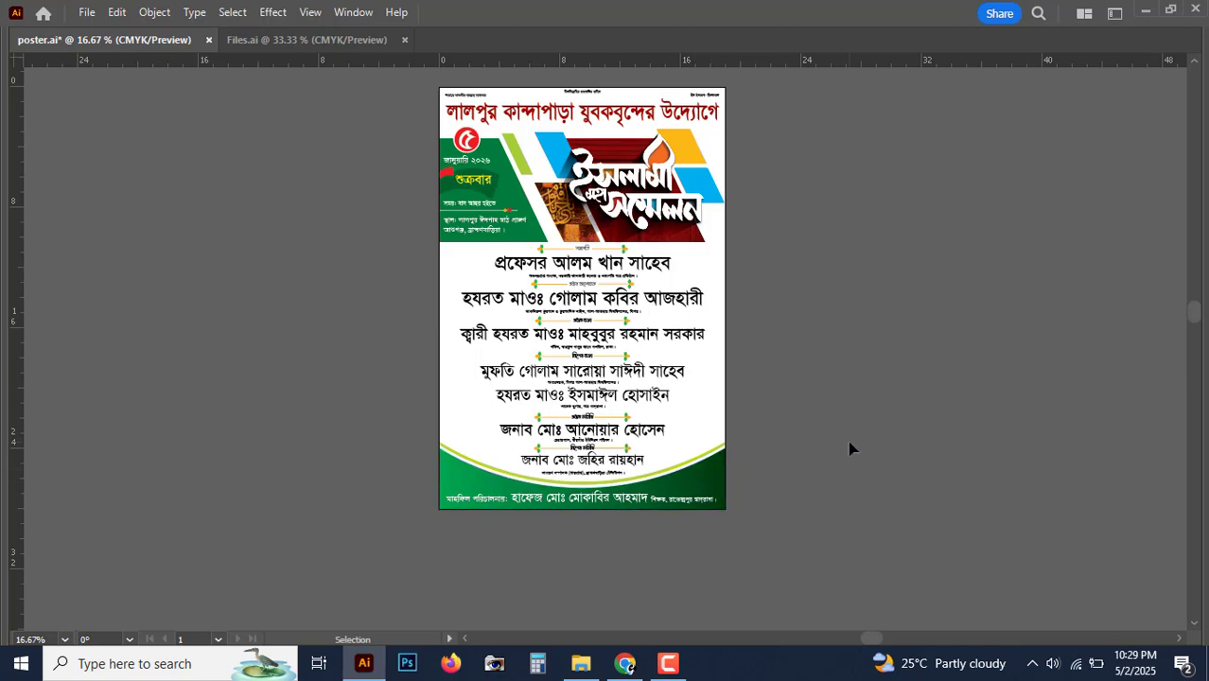
pyautogui.hotkey('ctrl', '+')
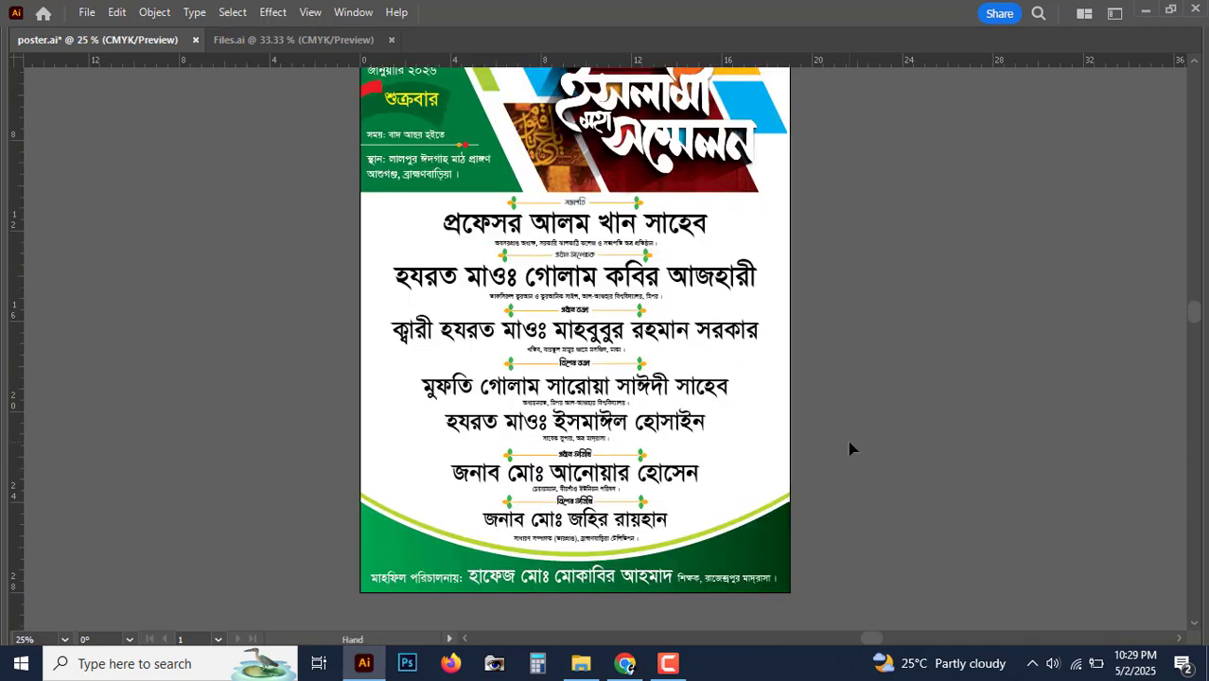
pyautogui.scroll(-2, 850, 449)
pyautogui.scroll(-3, 706, 365)
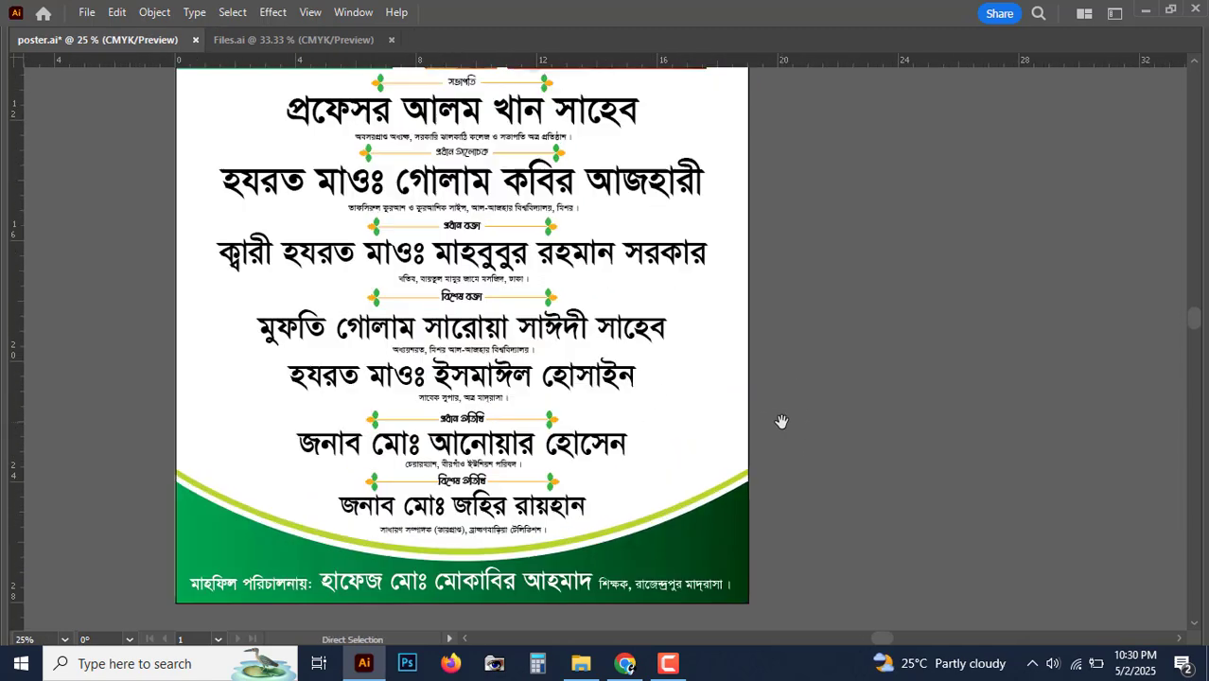
pyautogui.hotkey('ctrl', '+')
pyautogui.hotkey('ctrl', '+')
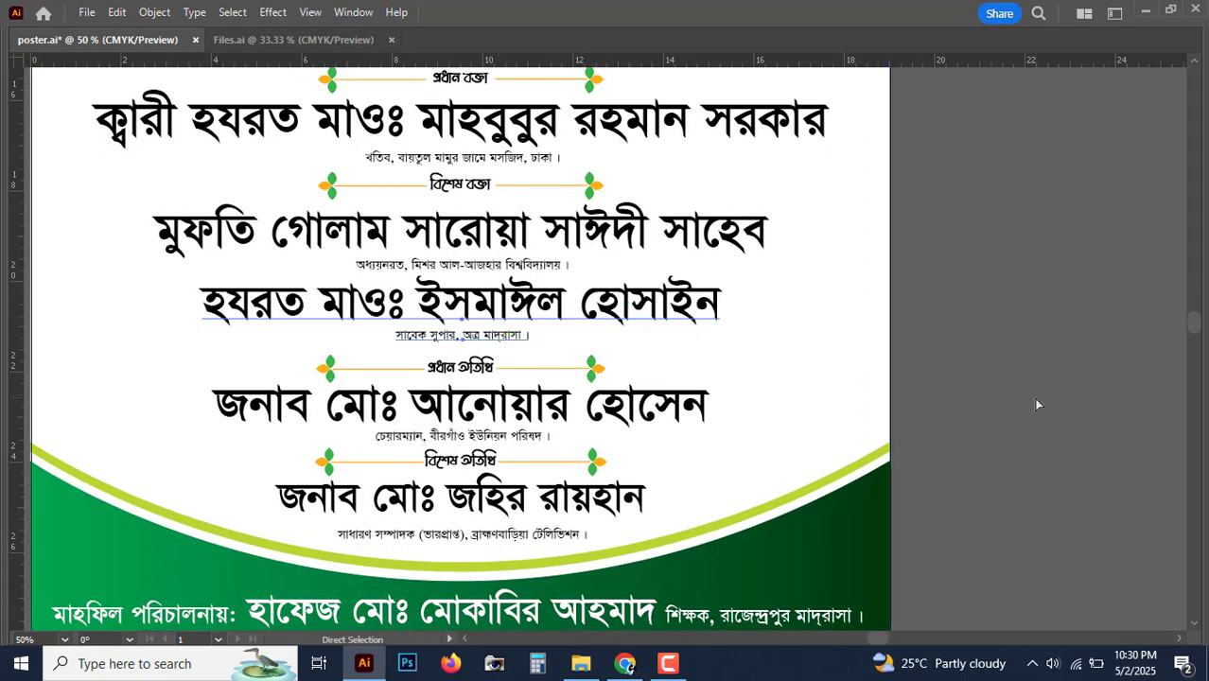
pyautogui.press('Tab')
pyautogui.hotkey('ctrl', '-')
pyautogui.hotkey('ctrl', '-')
pyautogui.moveTo(608, 413); pyautogui.dragTo(527, 479)
pyautogui.click(831, 437)
pyautogui.click(17, 96)
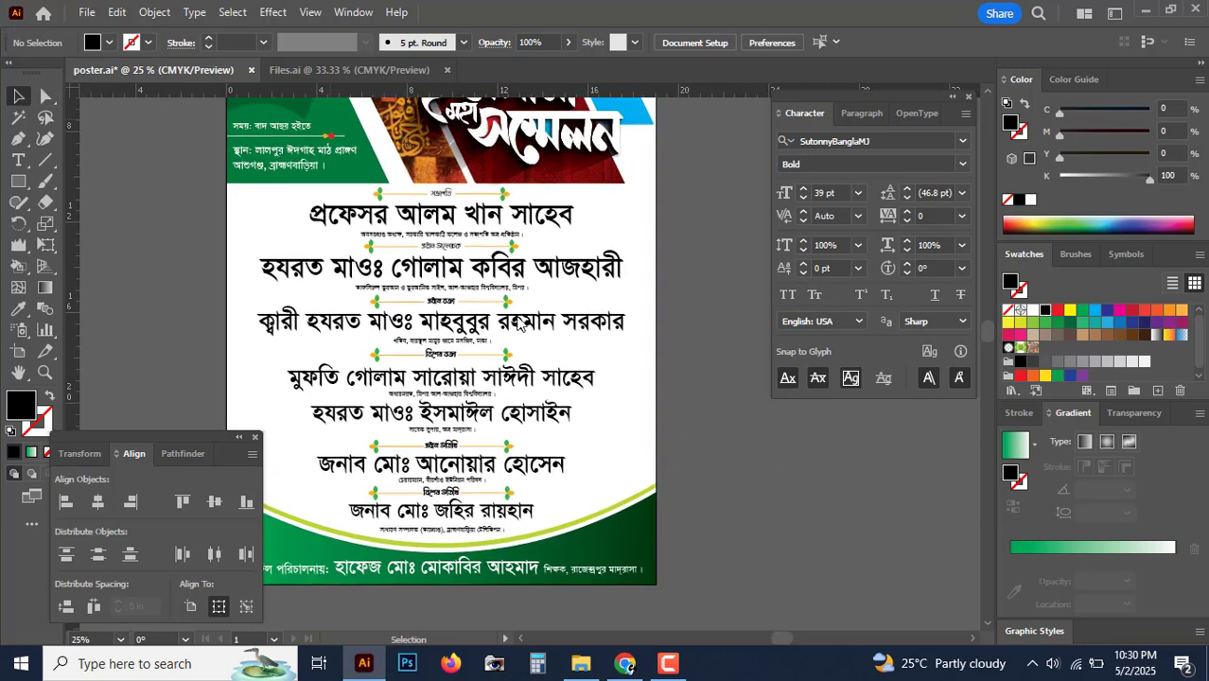
pyautogui.click(554, 272)
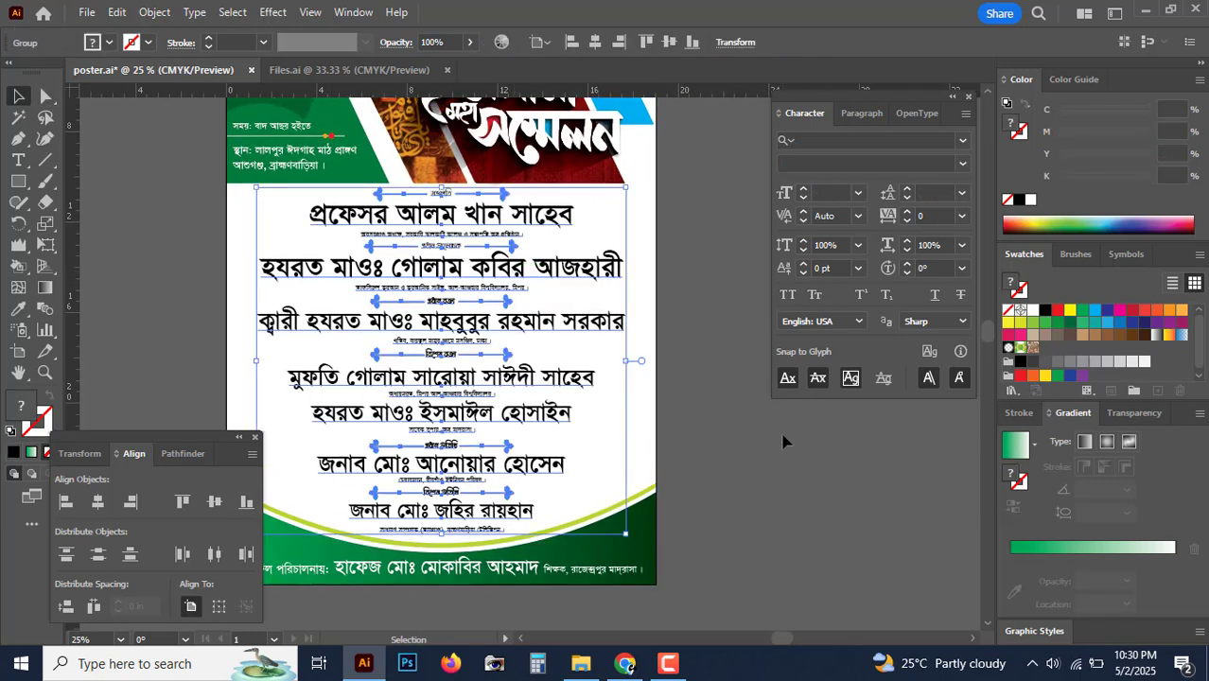
pyautogui.click(783, 440)
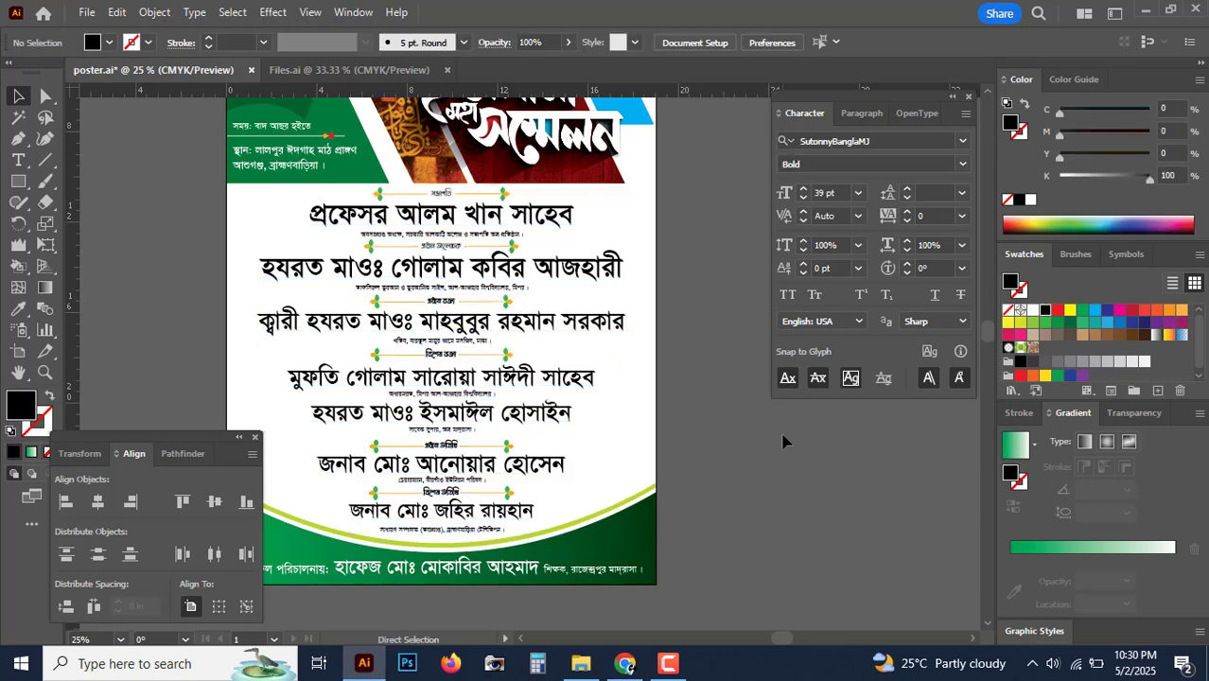
pyautogui.click(77, 11)
pyautogui.click(140, 176)
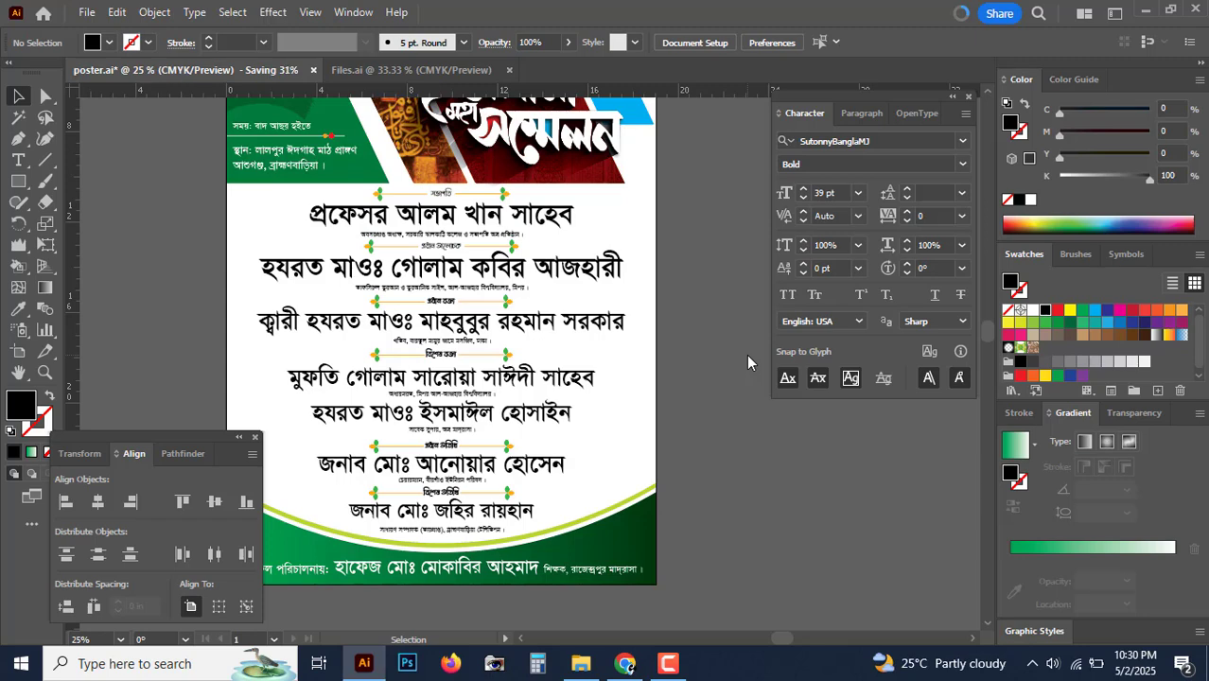
pyautogui.scroll(1, 761, 441)
pyautogui.hotkey('ctrl', '+')
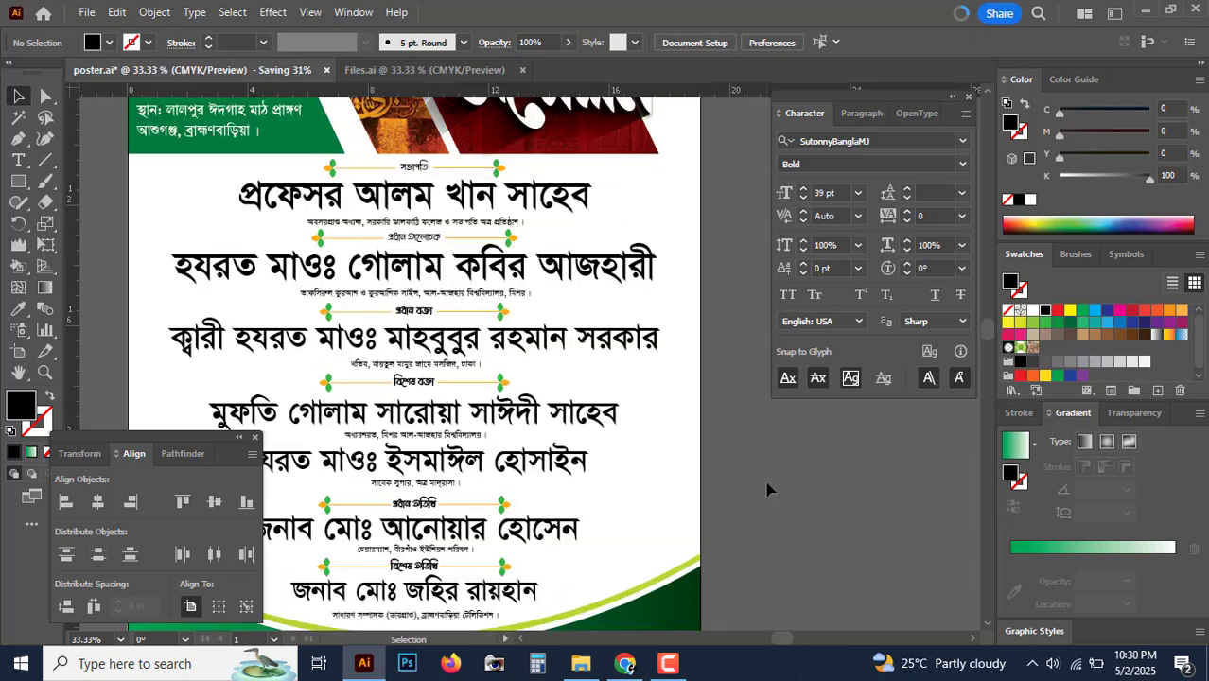
pyautogui.scroll(-1, 766, 454)
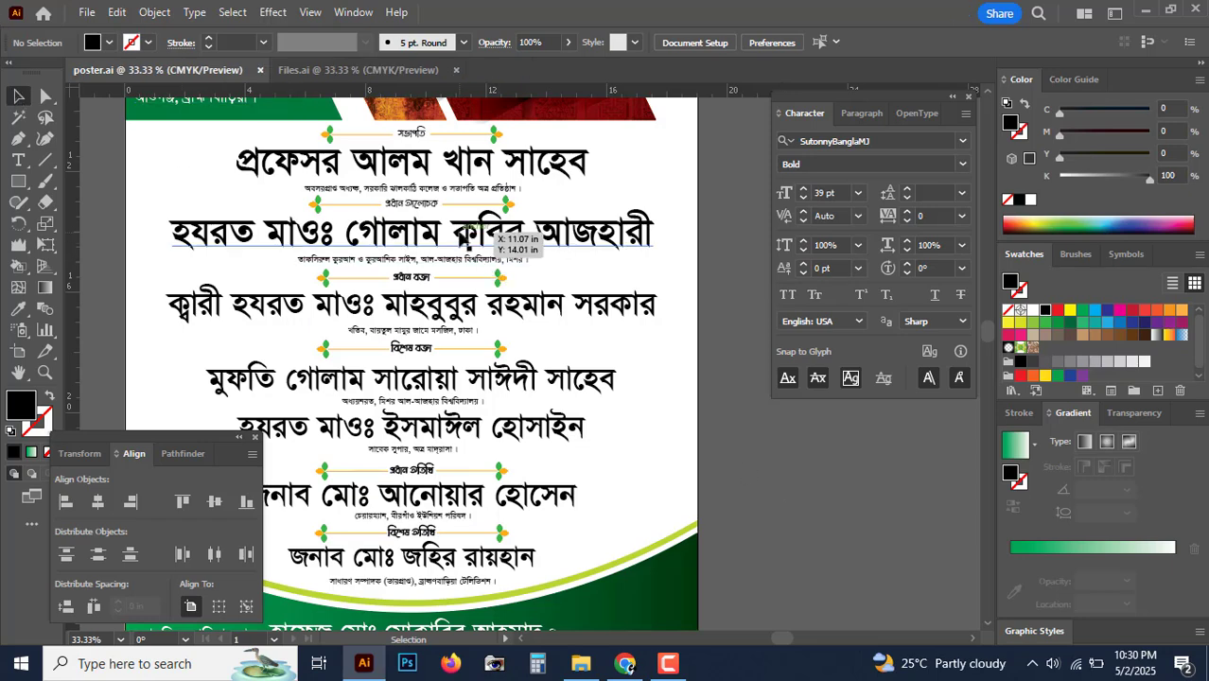
pyautogui.click(467, 244)
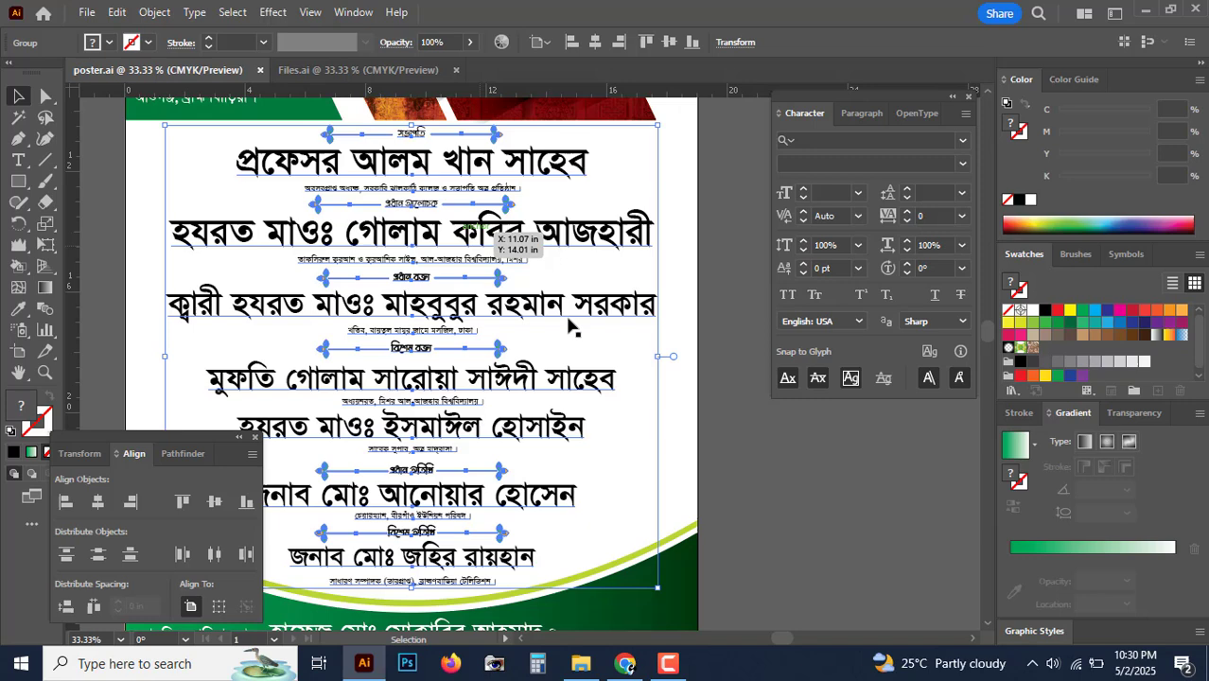
pyautogui.click(748, 475)
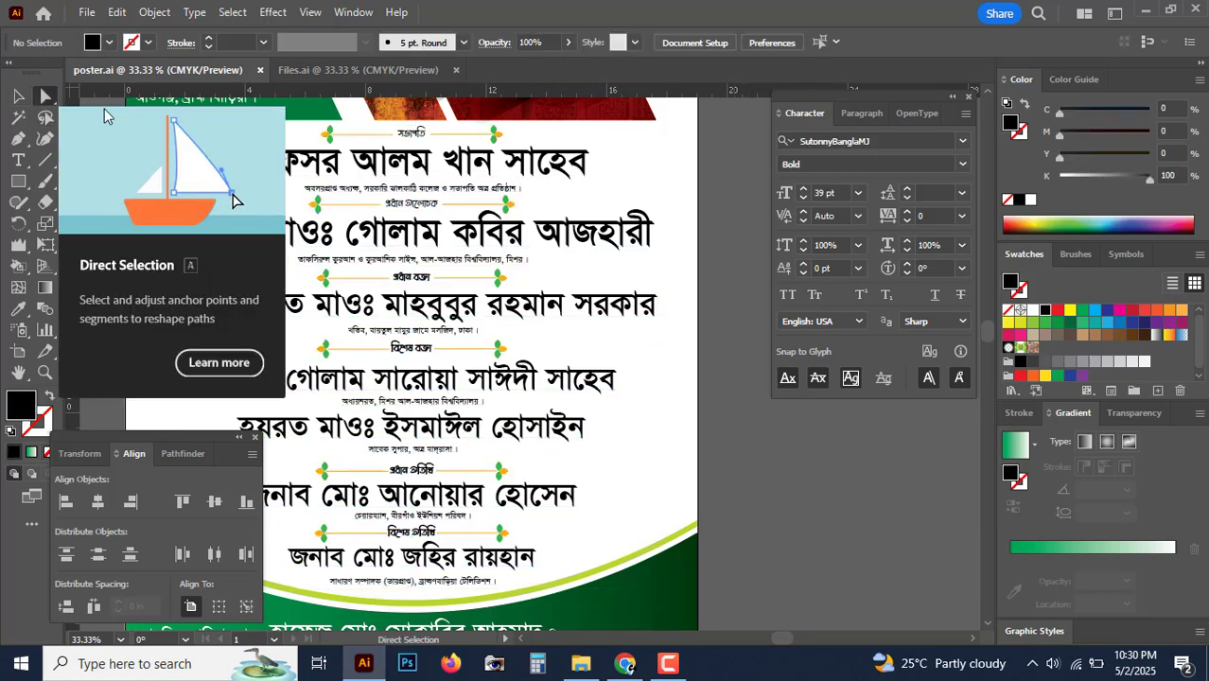
# Step: Colour the top guest name blue: cyan 100, magenta 80, black 0
pyautogui.click(46, 97)
pyautogui.click(430, 167)
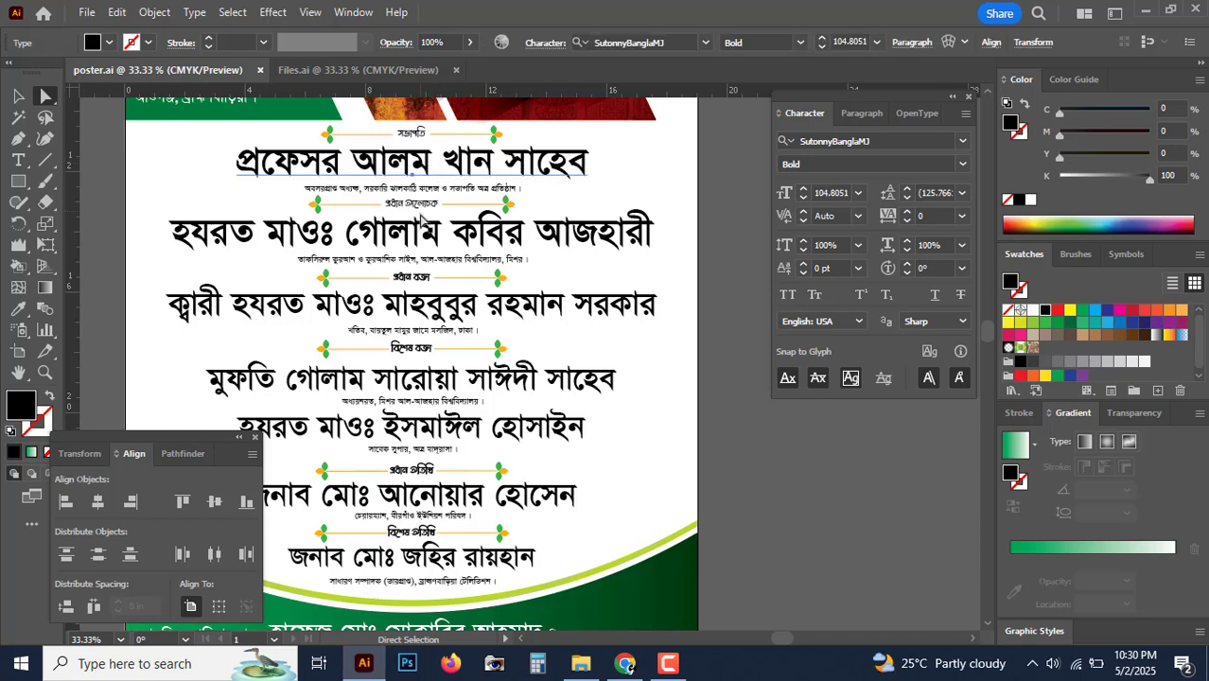
pyautogui.click(1060, 176)
pyautogui.click(1150, 110)
pyautogui.click(1123, 135)
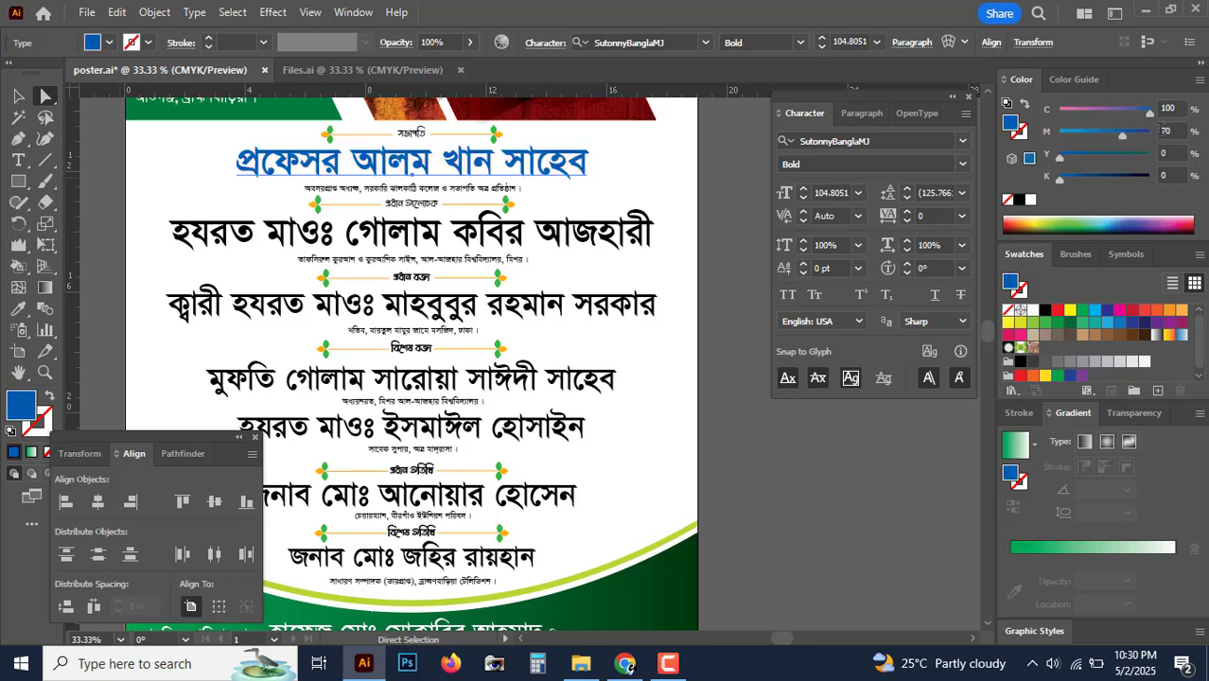
pyautogui.write('80')
pyautogui.press('Return')
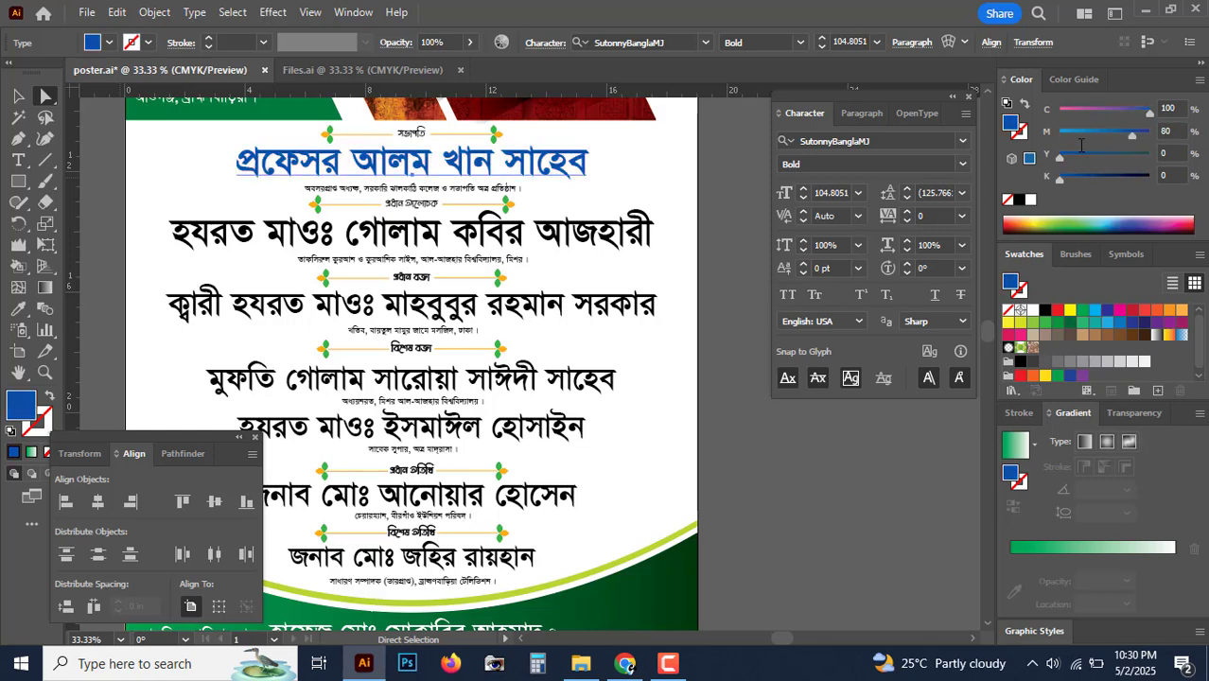
pyautogui.hotkey('ctrl', '=')
# Step: Make the second guest name pure red with full magenta and yellow, no black
pyautogui.moveTo(584, 375); pyautogui.dragTo(452, 247)
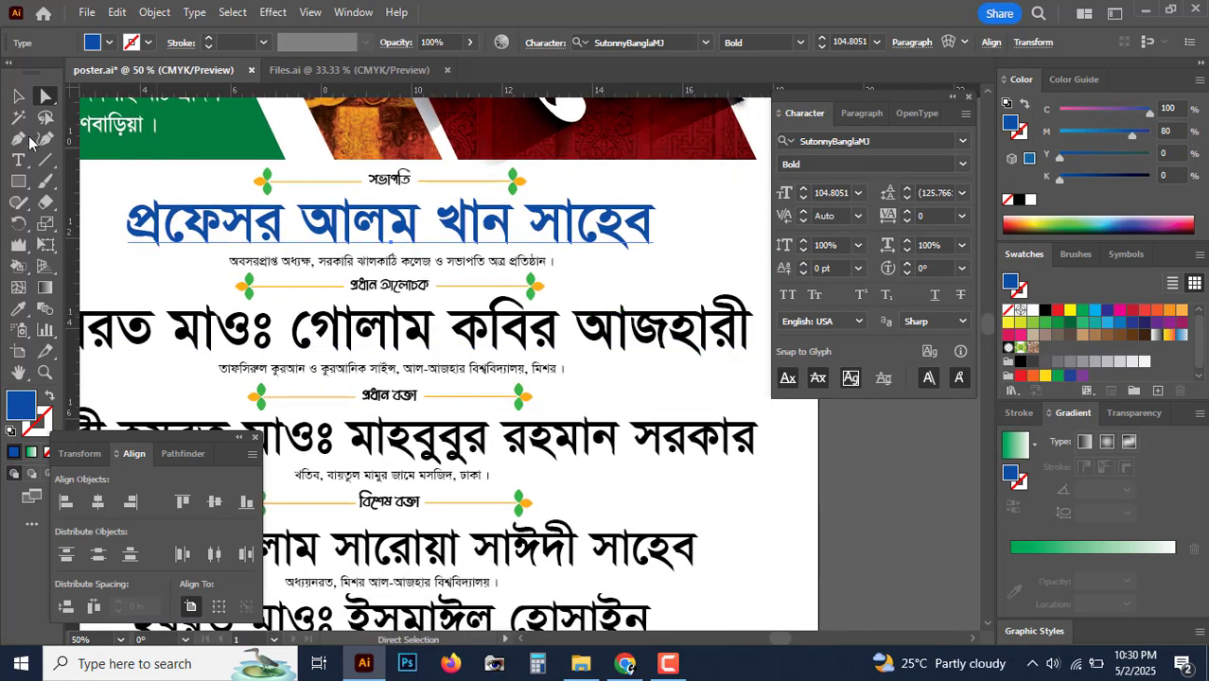
pyautogui.click(397, 353)
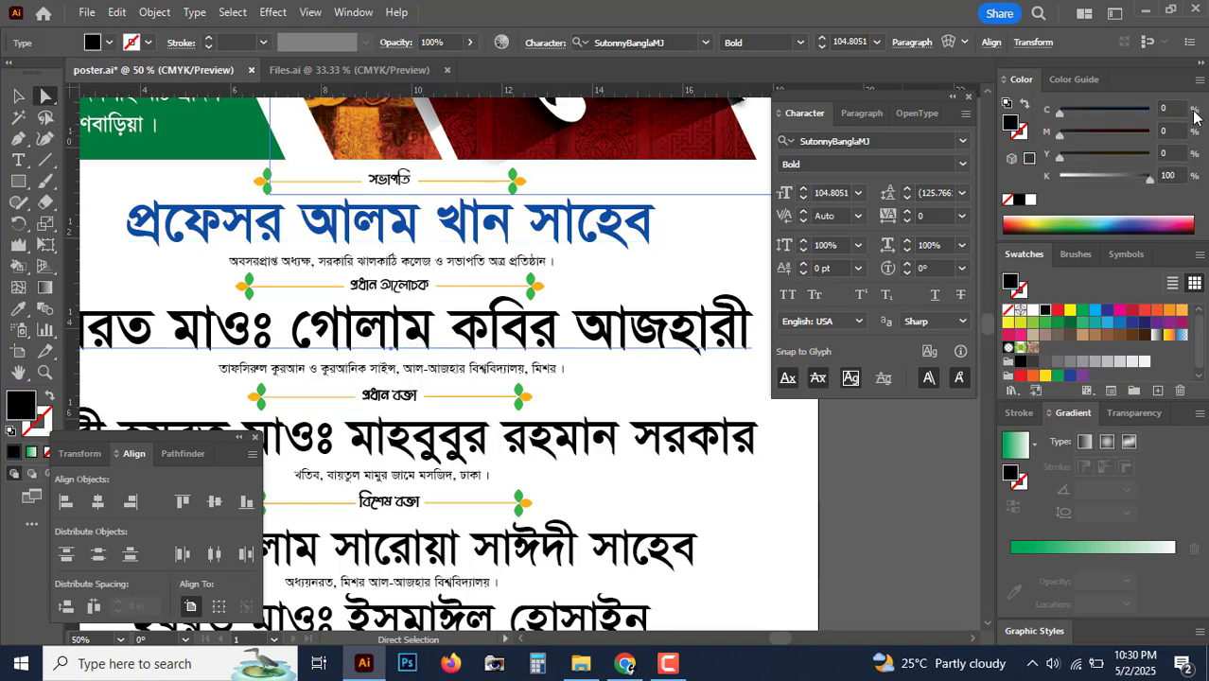
pyautogui.click(1149, 134)
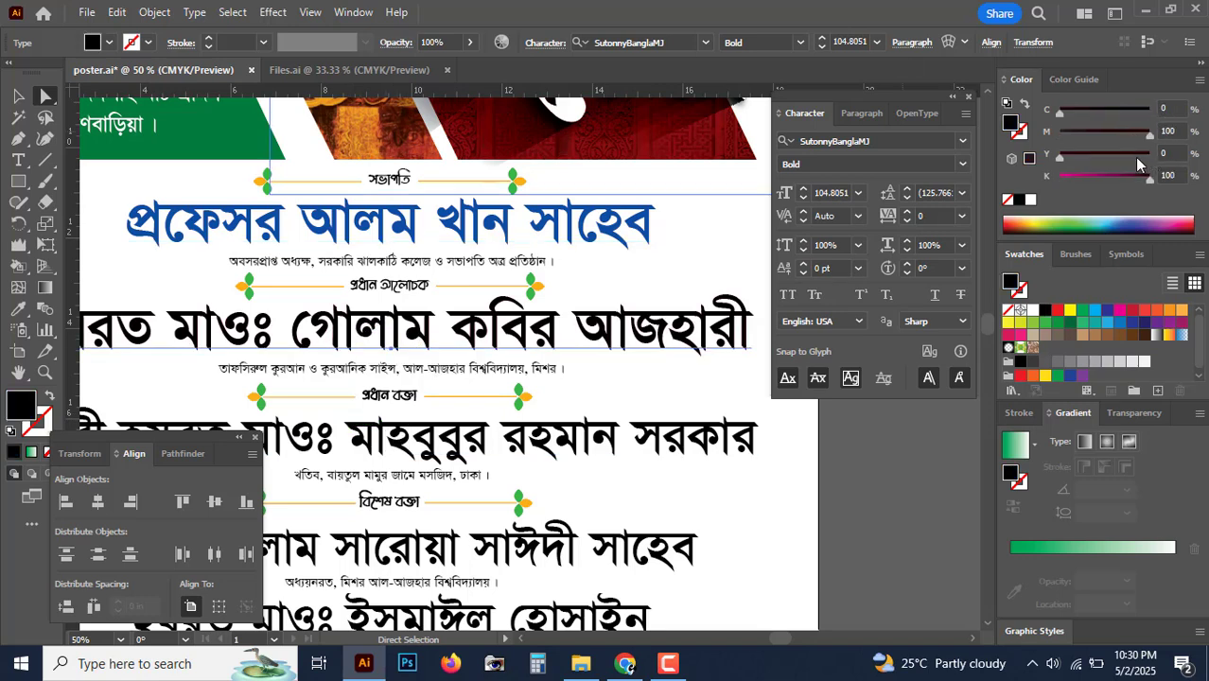
pyautogui.moveTo(1131, 157); pyautogui.dragTo(1177, 156)
pyautogui.moveTo(1120, 181); pyautogui.dragTo(1060, 189)
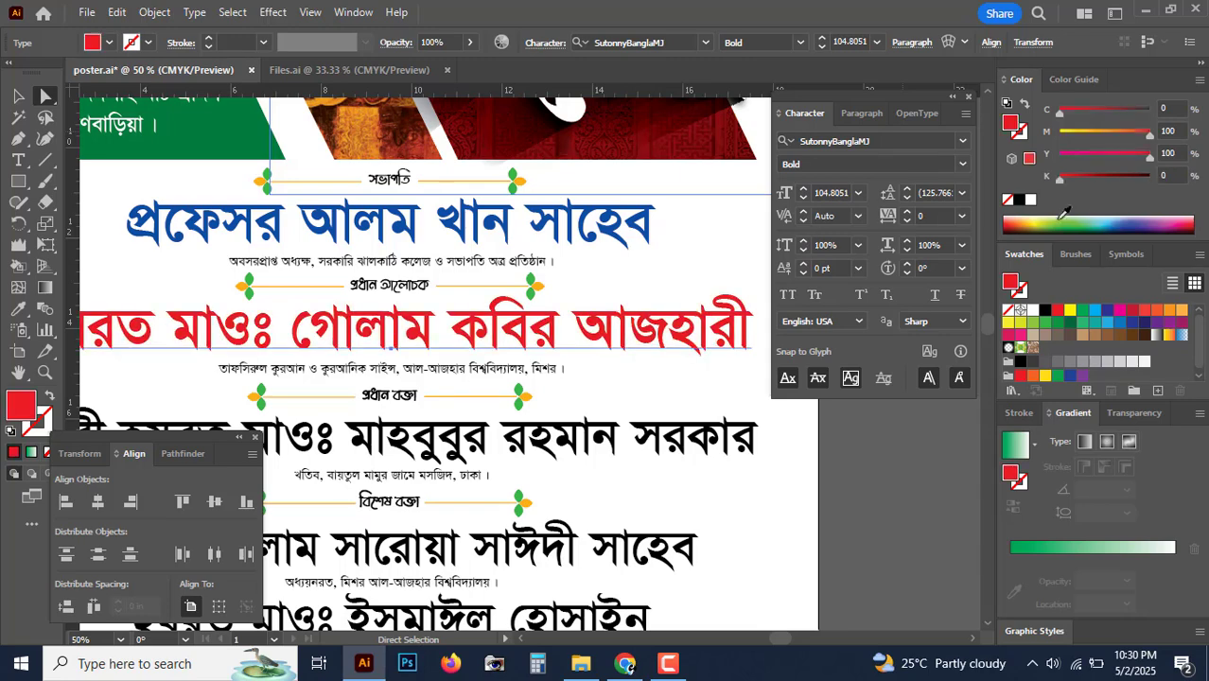
# Step: Make the third guest name dark green: full cyan and yellow, black 30
pyautogui.hotkey('ctrl', '-')
pyautogui.moveTo(548, 299); pyautogui.dragTo(504, 217)
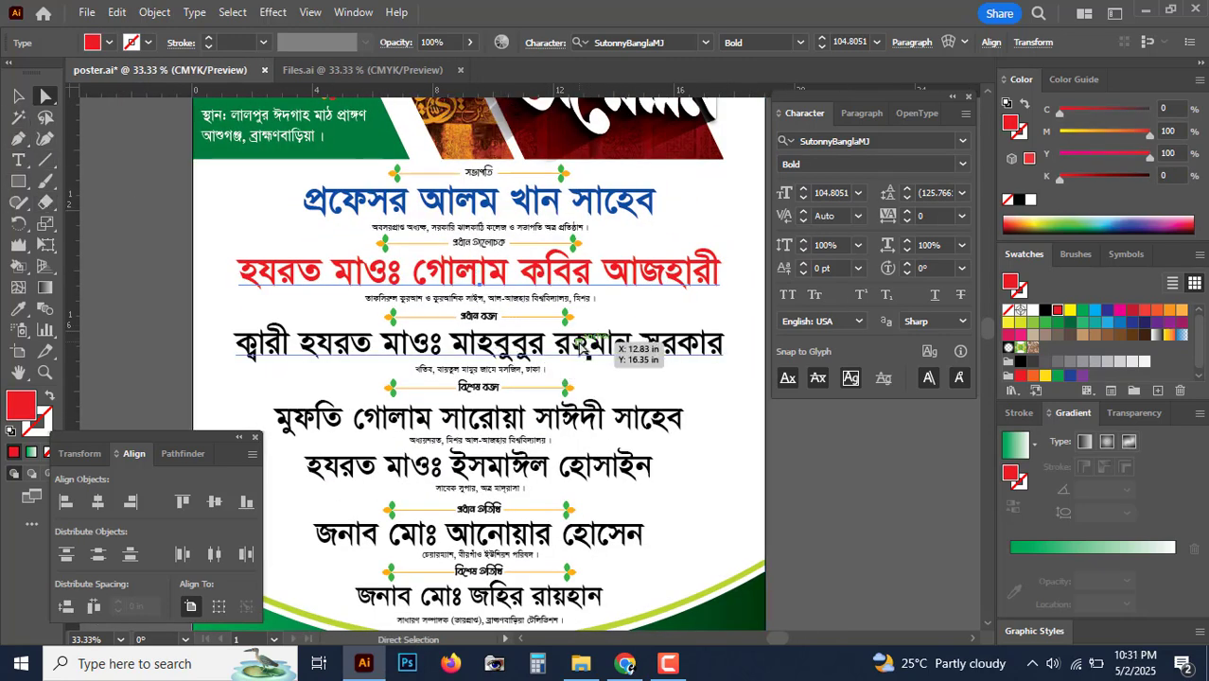
pyautogui.click(579, 347)
pyautogui.hotkey('ctrl', '+')
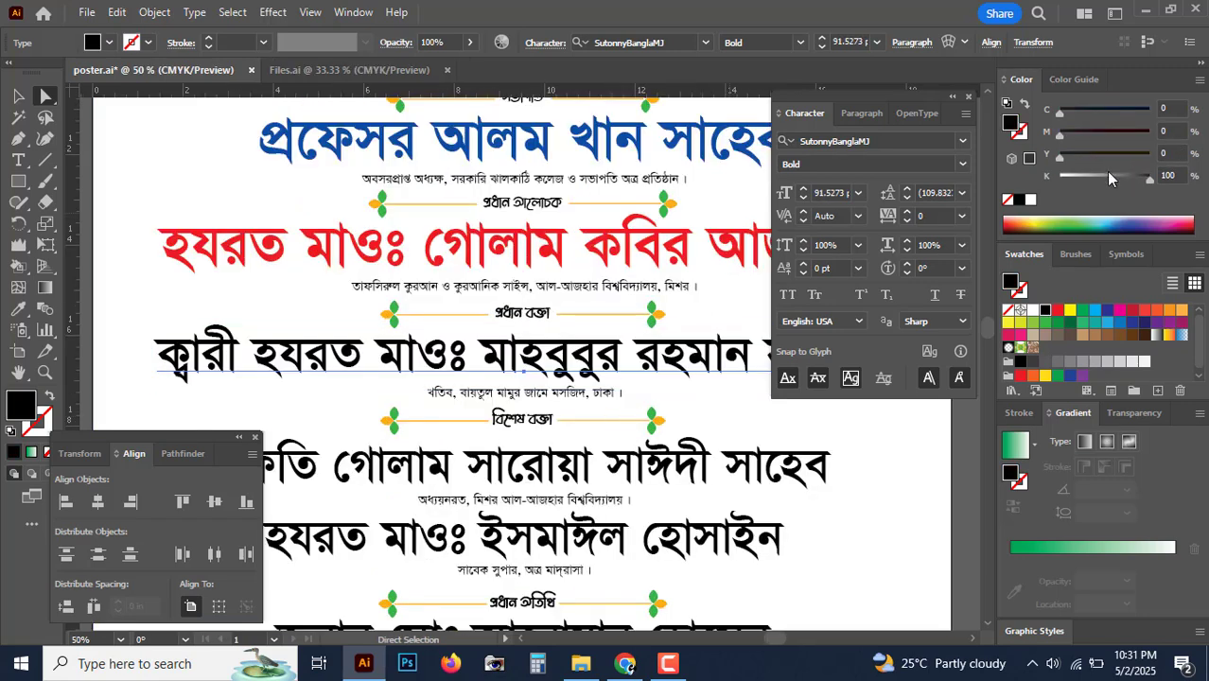
pyautogui.moveTo(1109, 176); pyautogui.dragTo(963, 172)
pyautogui.click(1124, 155)
pyautogui.click(1145, 113)
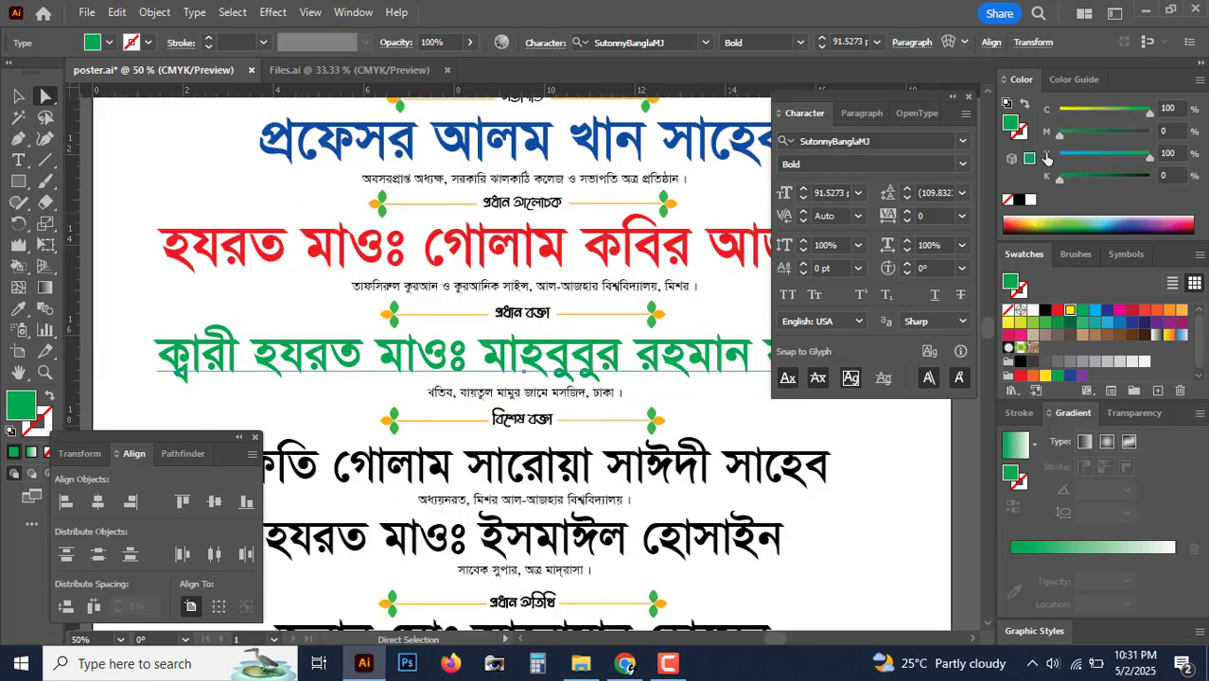
pyautogui.write('30')
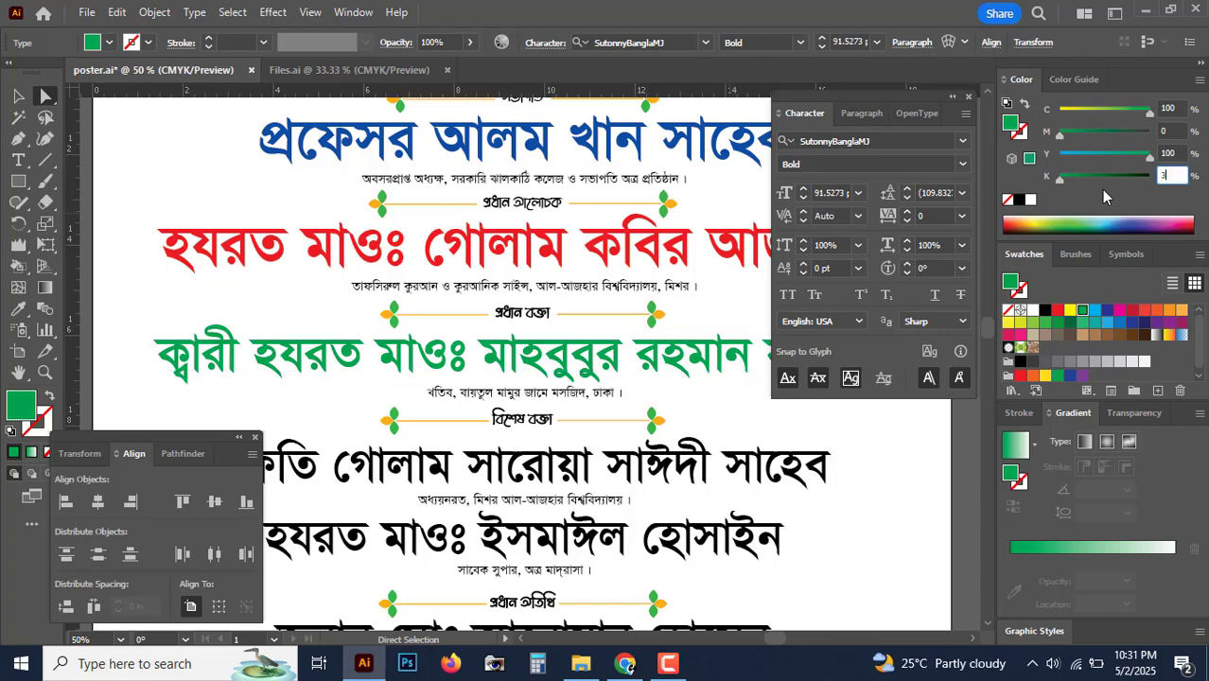
pyautogui.press('Return')
# Step: Colour the fourth and fifth guest names indigo with full cyan and magenta
pyautogui.moveTo(420, 440); pyautogui.dragTo(386, 324)
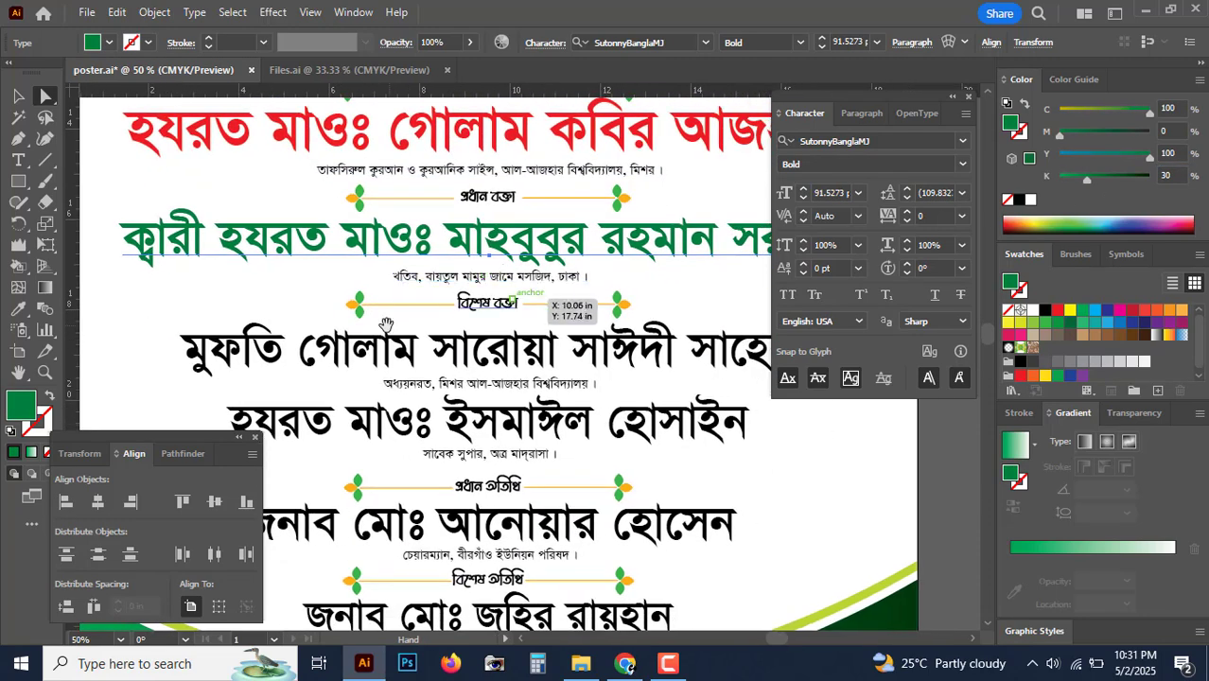
pyautogui.moveTo(507, 304); pyautogui.dragTo(447, 255)
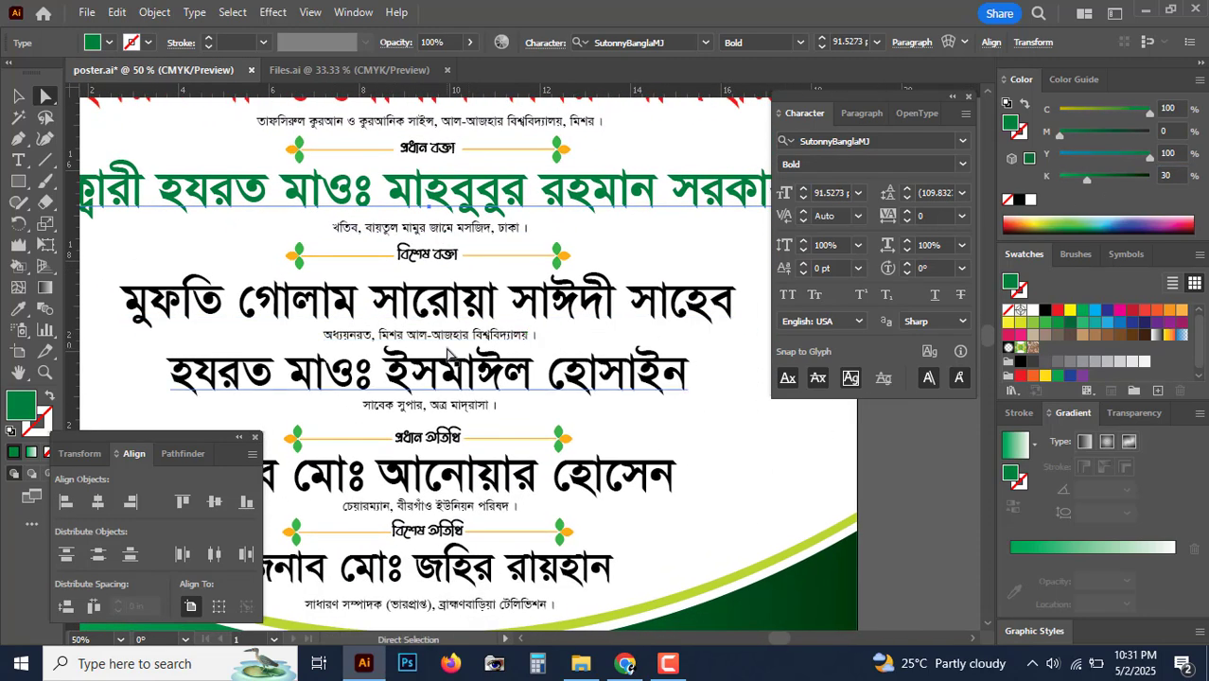
pyautogui.click(503, 318)
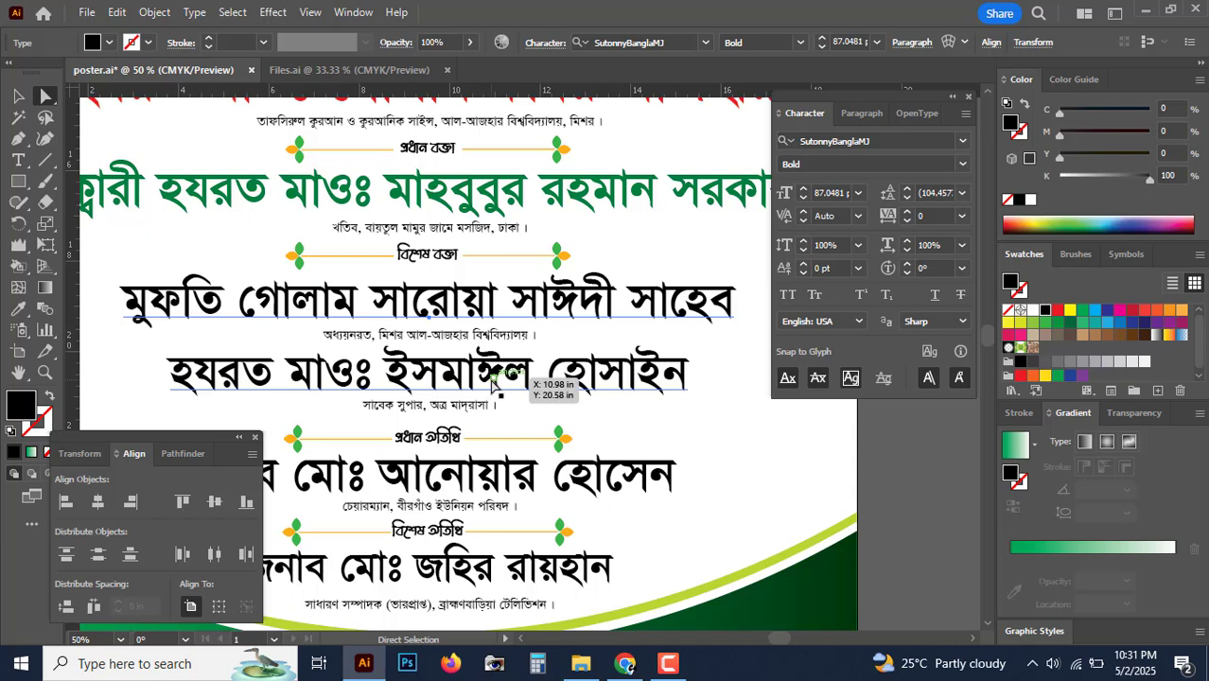
pyautogui.keyDown('shift'); pyautogui.click(492, 381); pyautogui.keyUp('shift')
pyautogui.click(1031, 200)
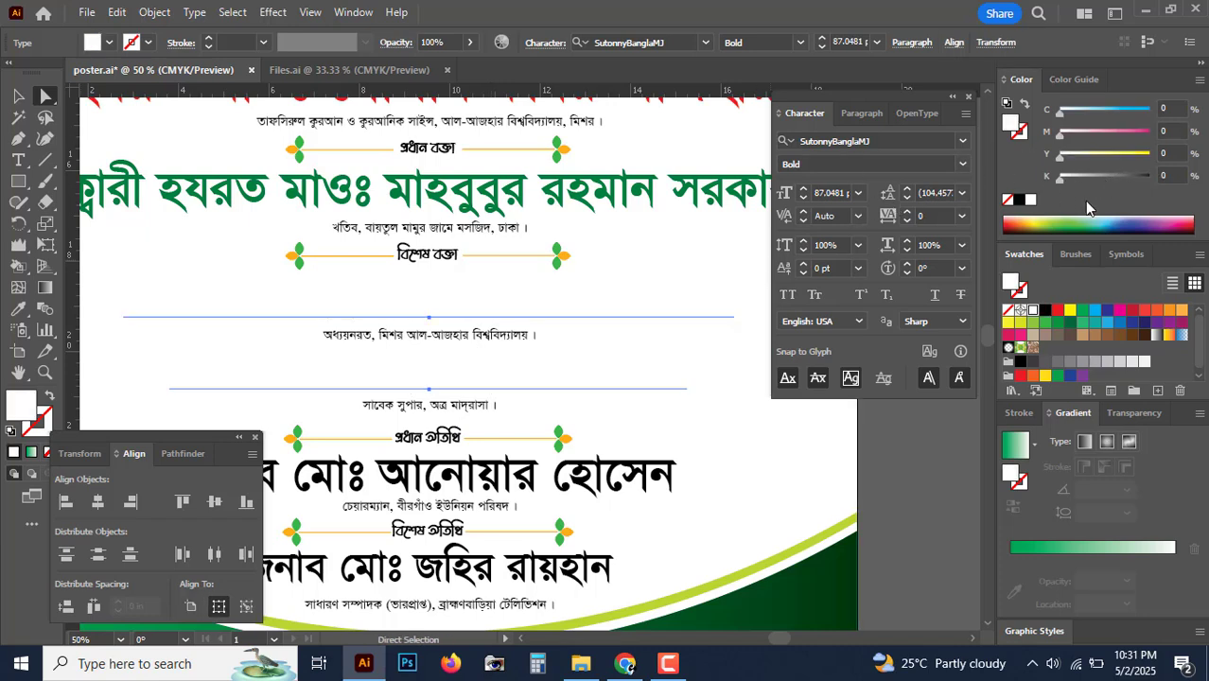
pyautogui.click(1149, 111)
pyautogui.click(1149, 133)
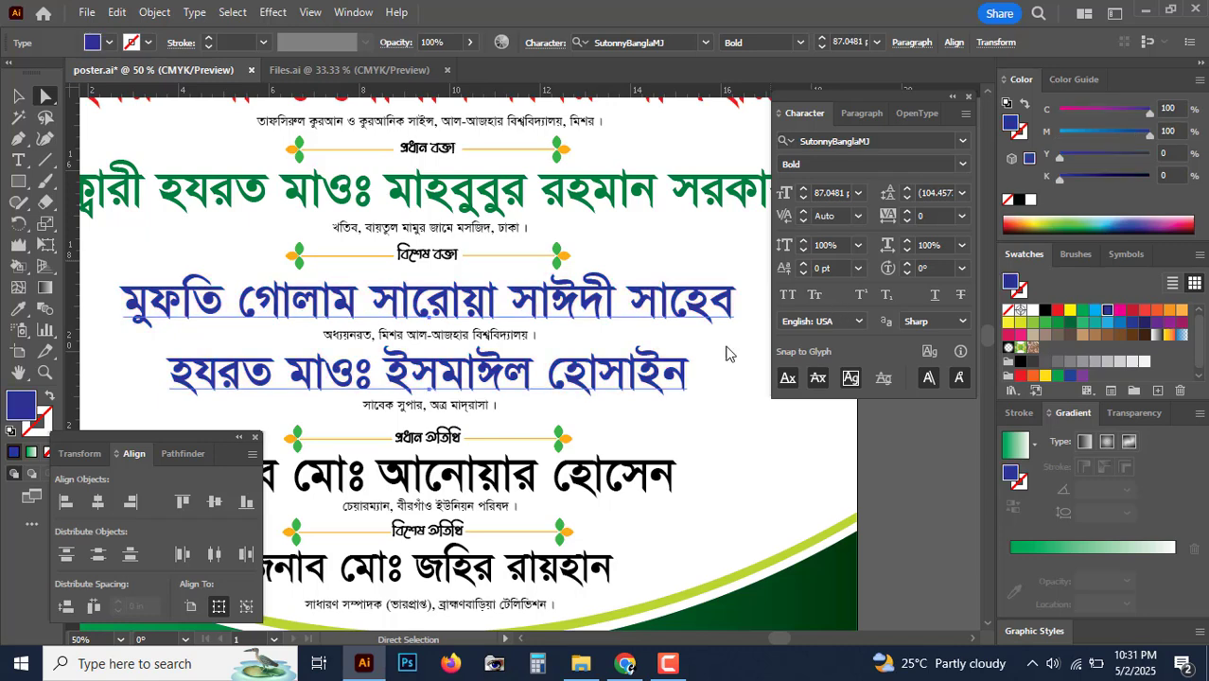
# Step: Make the sixth guest name deep red with full magenta and yellow
pyautogui.moveTo(485, 405); pyautogui.dragTo(499, 337)
pyautogui.click(500, 427)
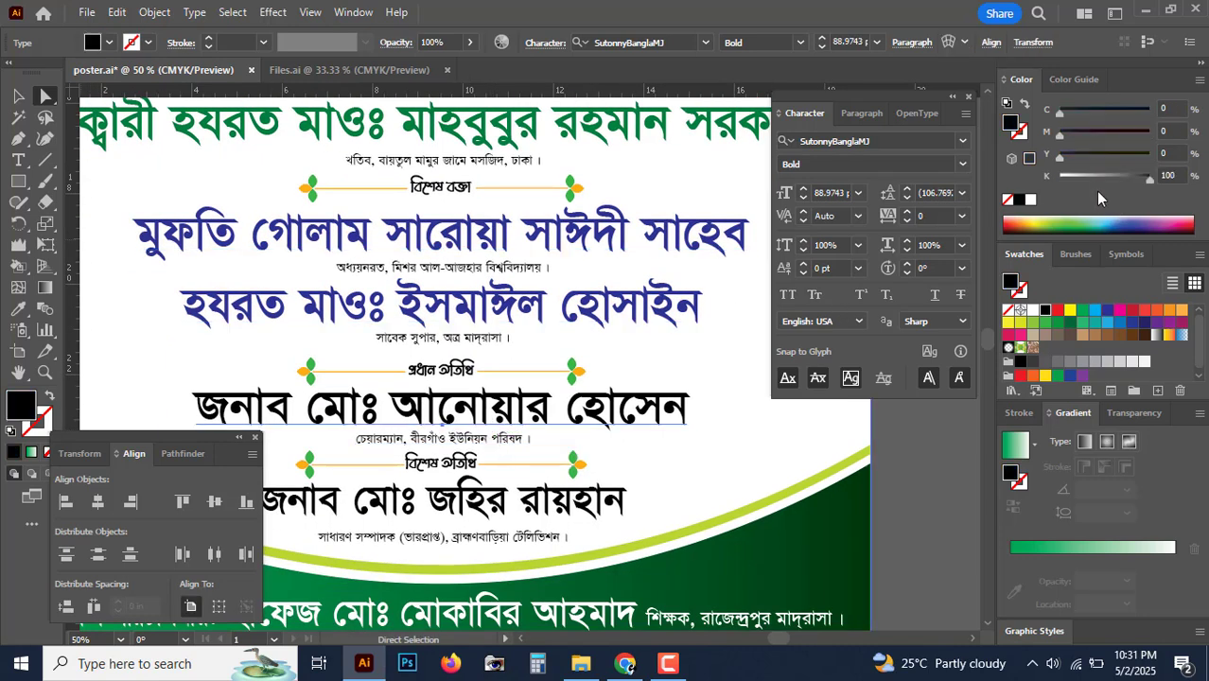
pyautogui.click(1031, 200)
pyautogui.click(1149, 133)
pyautogui.click(1148, 155)
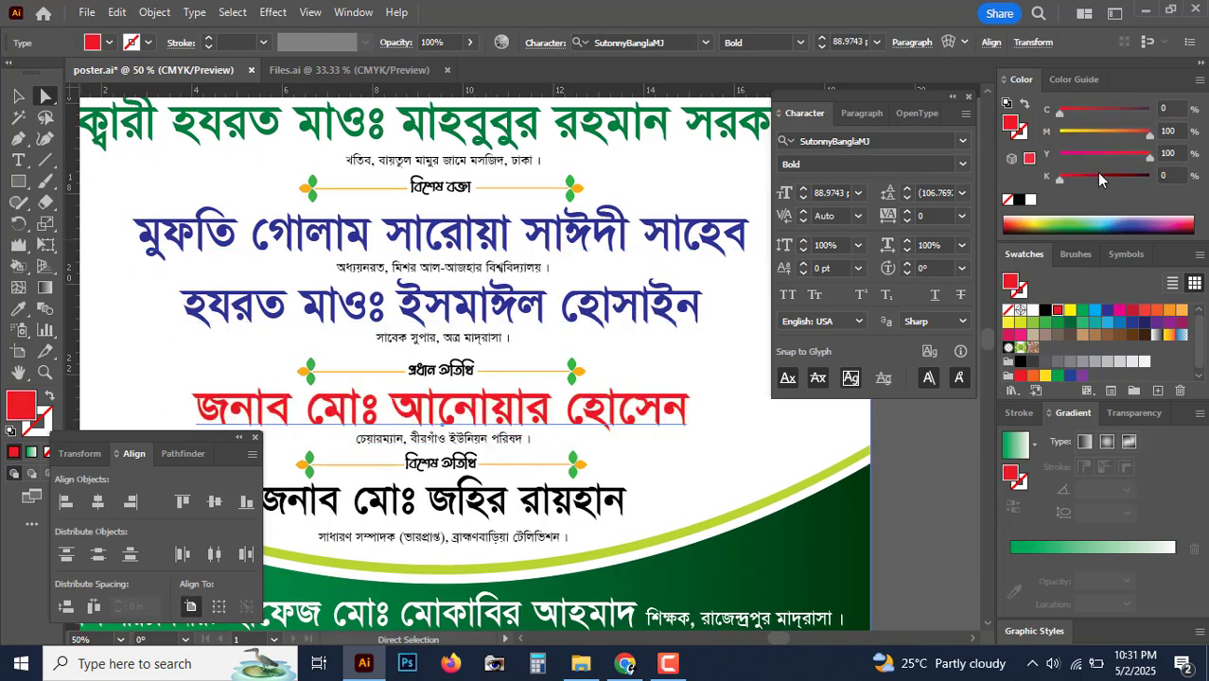
# Step: Colour the last guest name purple with some cyan and full magenta
pyautogui.moveTo(691, 407); pyautogui.dragTo(697, 354)
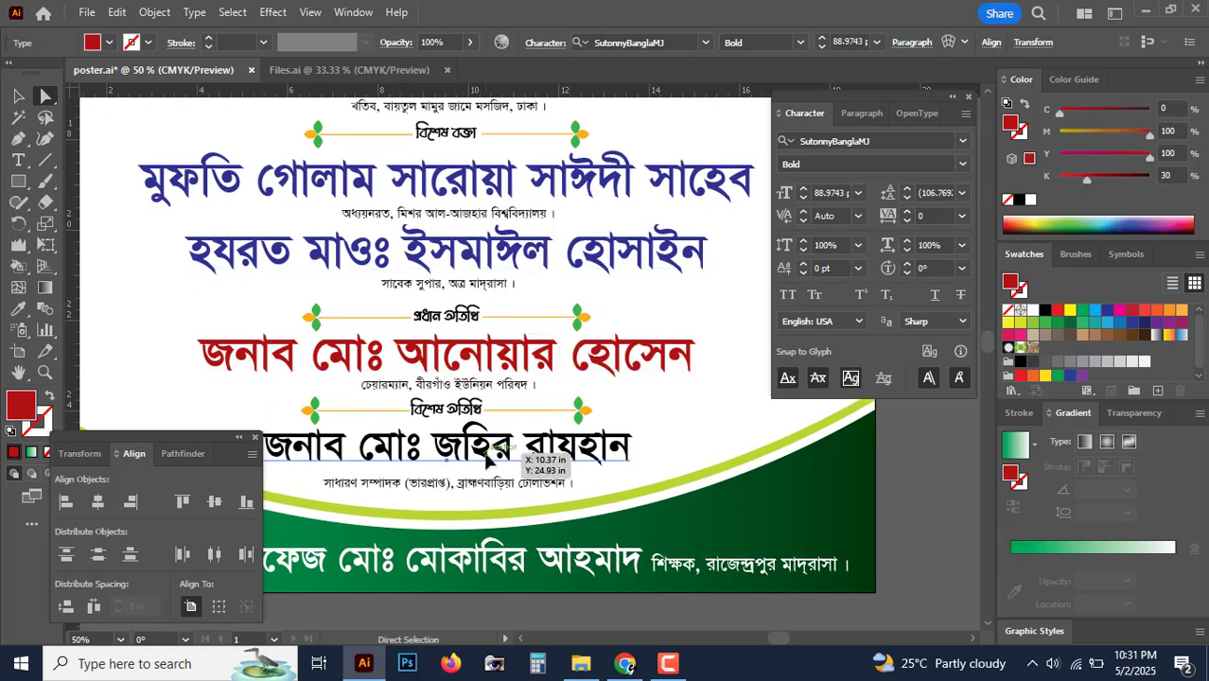
pyautogui.click(530, 462)
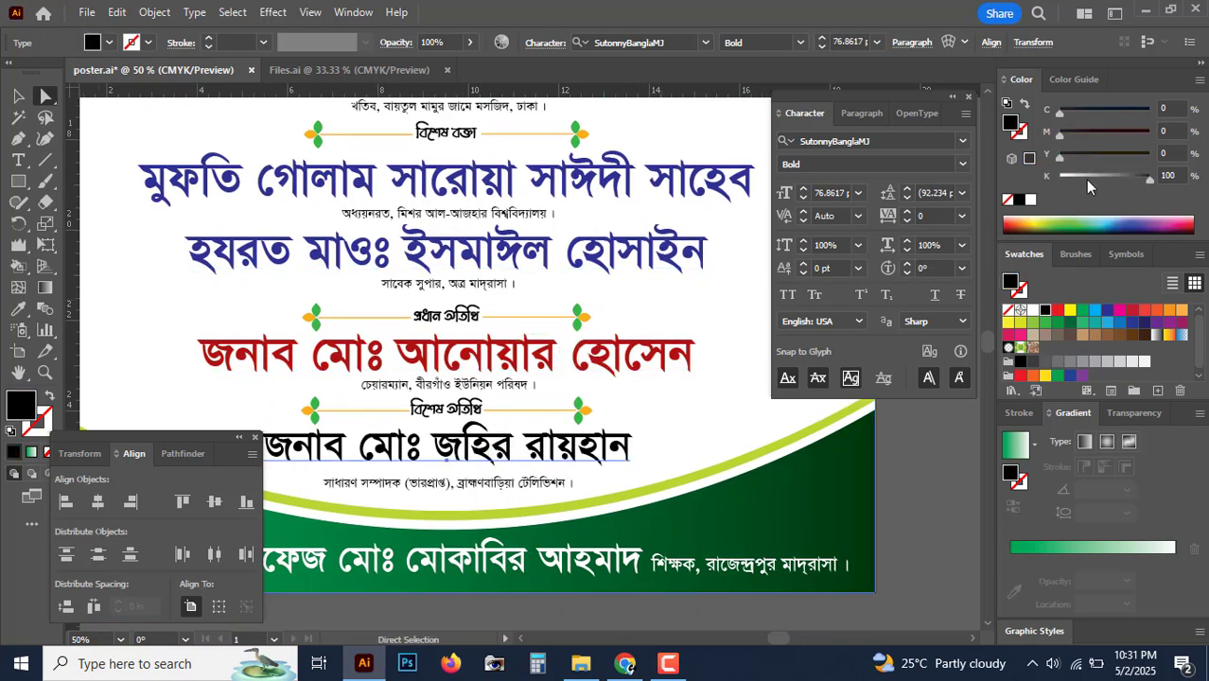
pyautogui.click(1030, 199)
pyautogui.click(1103, 111)
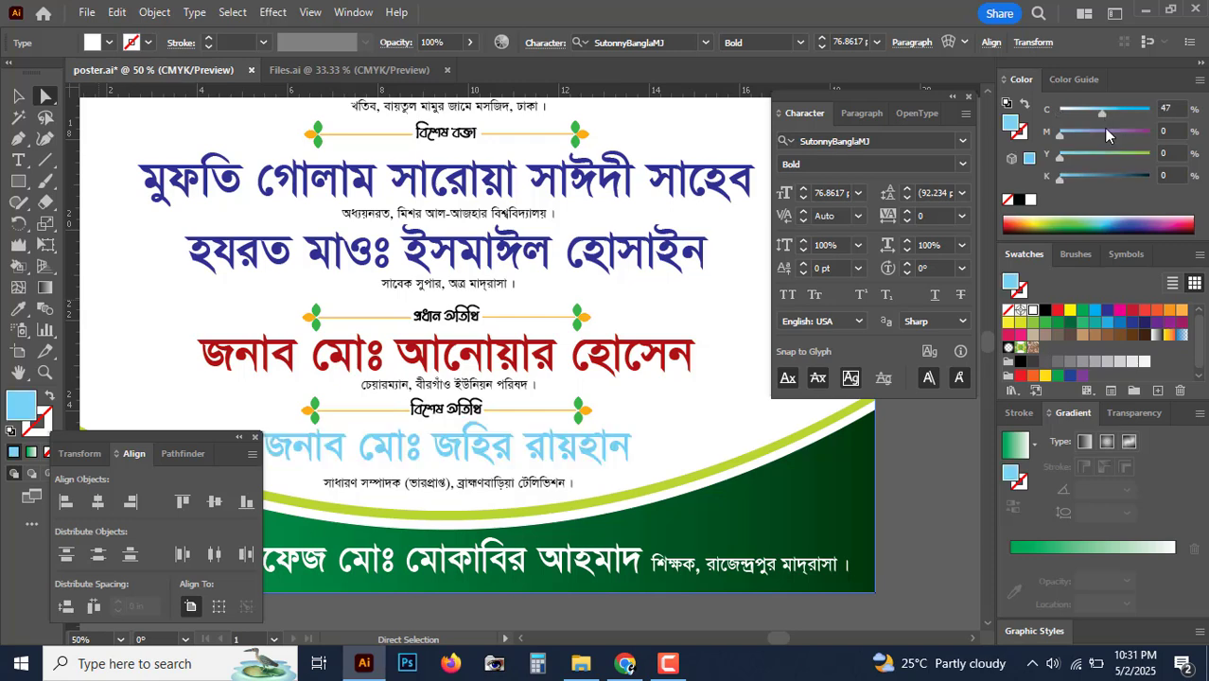
pyautogui.moveTo(1119, 132); pyautogui.dragTo(1151, 133)
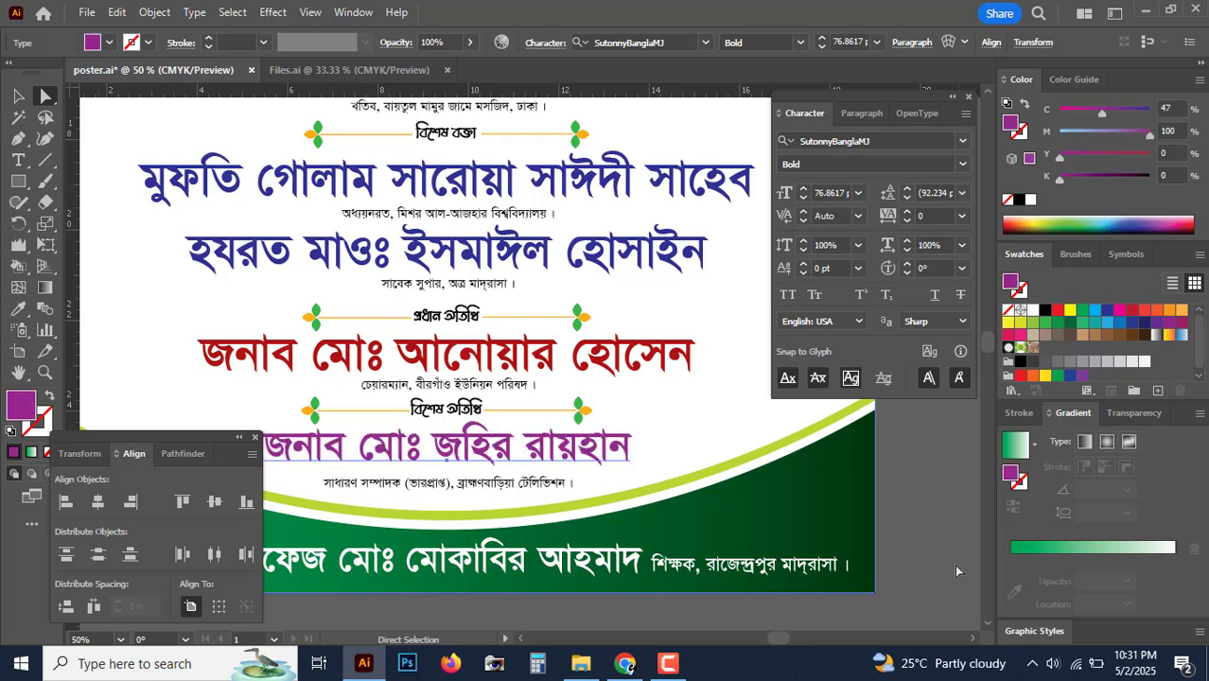
pyautogui.click(952, 509)
pyautogui.hotkey('ctrl', '-')
pyautogui.hotkey('ctrl', '-')
pyautogui.hotkey('ctrl', '-')
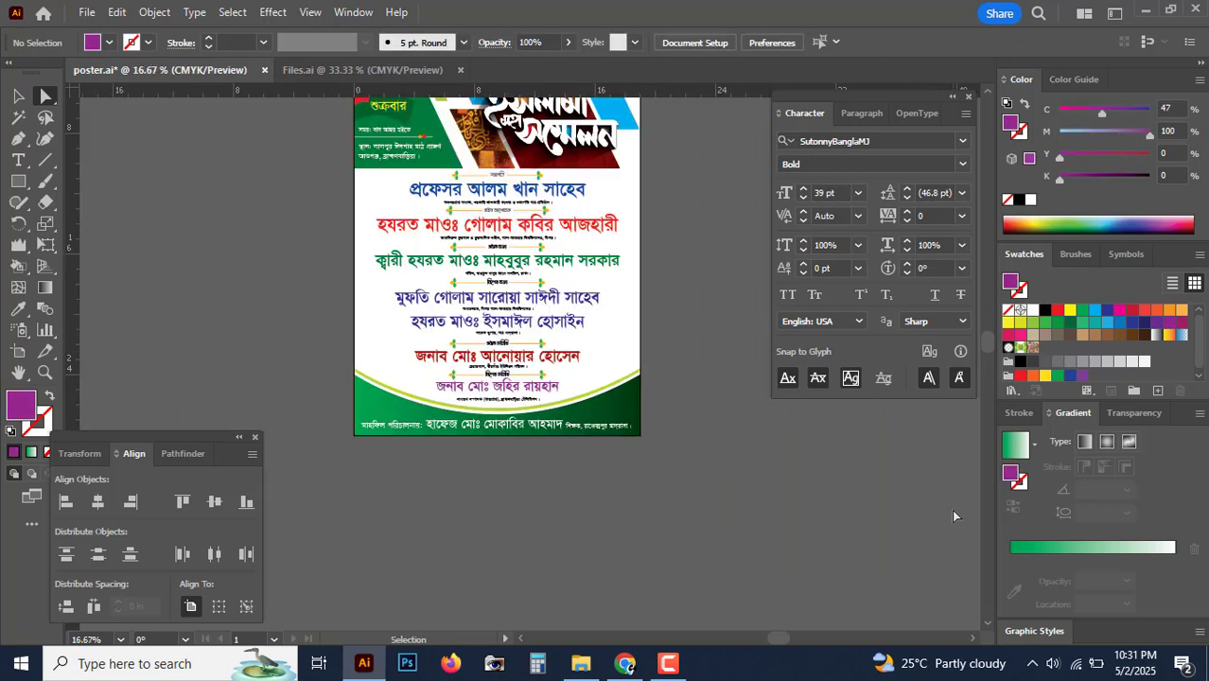
# Step: Select all the small section headings, including বিশেষ বক্তা and প্রধান অতিথি
pyautogui.hotkey('ctrl', '+')
pyautogui.hotkey('ctrl', '+')
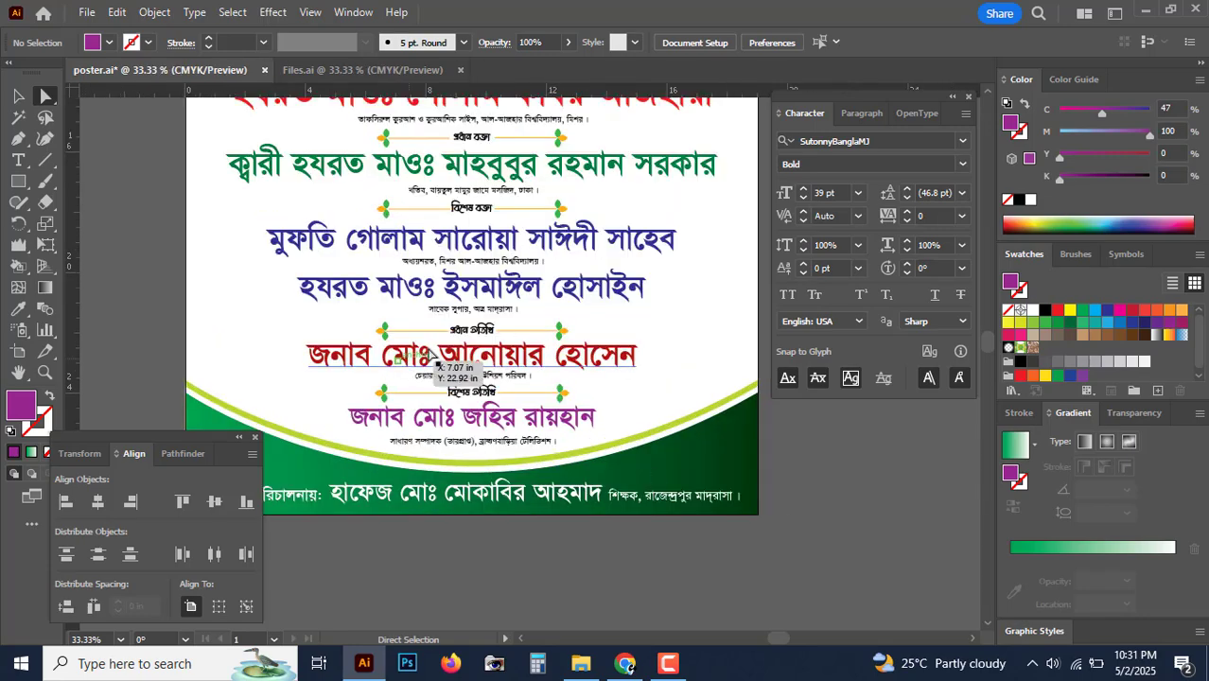
pyautogui.hotkey('ctrl', '+')
pyautogui.scroll(10, 493, 404)
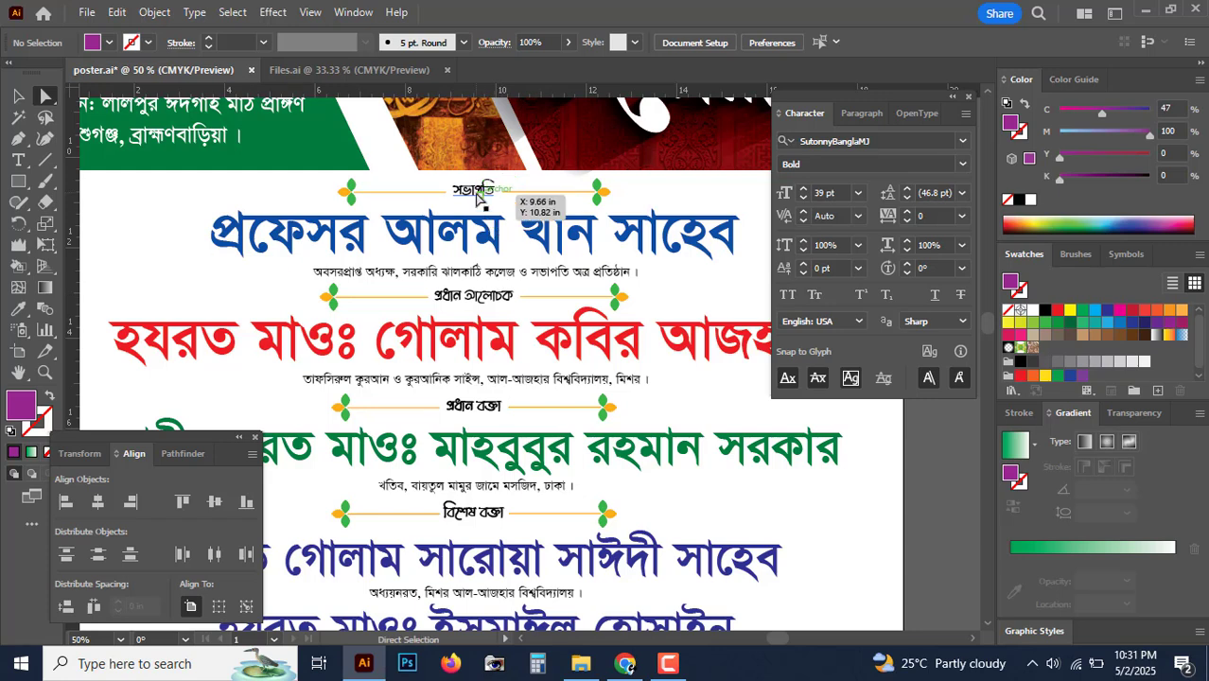
pyautogui.click(486, 297)
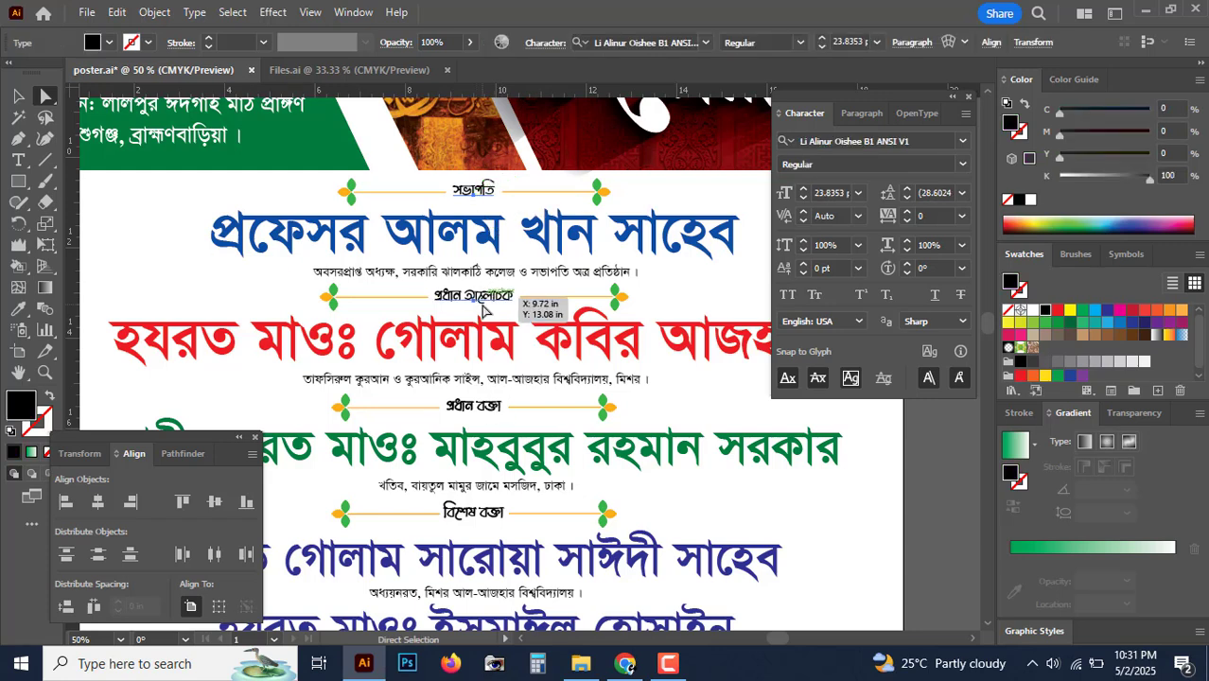
pyautogui.keyDown('shift'); pyautogui.click(482, 302); pyautogui.keyUp('shift')
pyautogui.moveTo(497, 391); pyautogui.dragTo(487, 302)
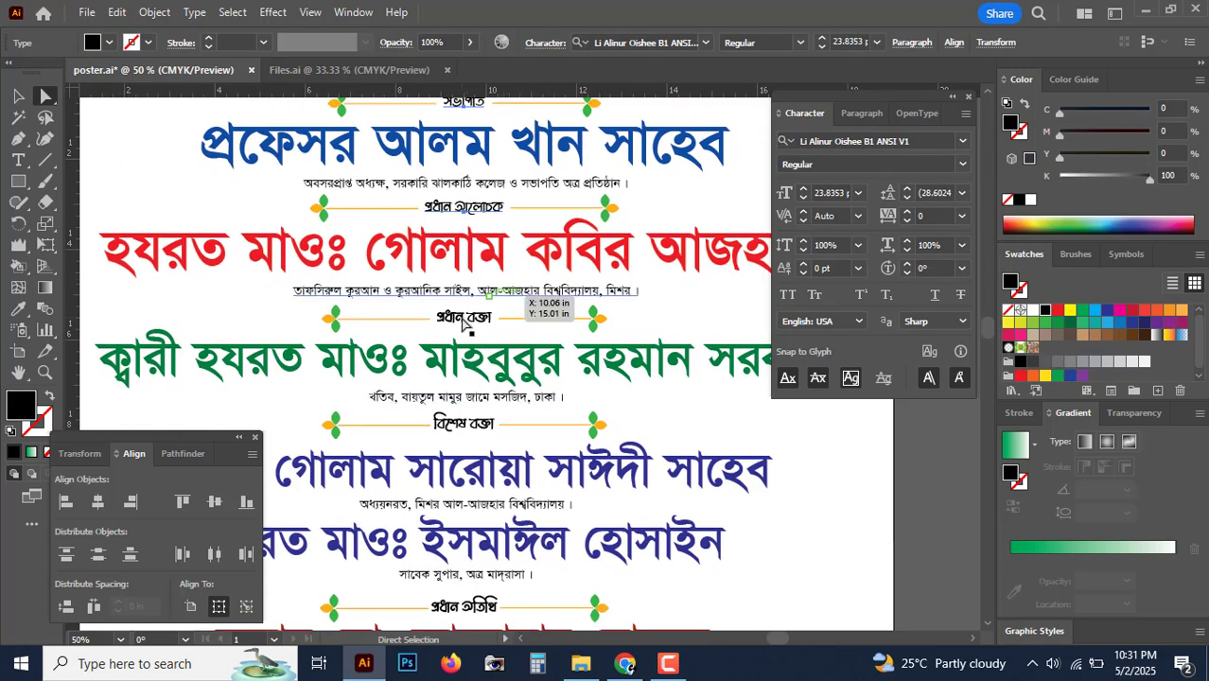
pyautogui.keyDown('shift'); pyautogui.click(463, 318); pyautogui.keyUp('shift')
pyautogui.moveTo(527, 525); pyautogui.dragTo(512, 416)
pyautogui.keyDown('shift'); pyautogui.click(458, 321); pyautogui.keyUp('shift')
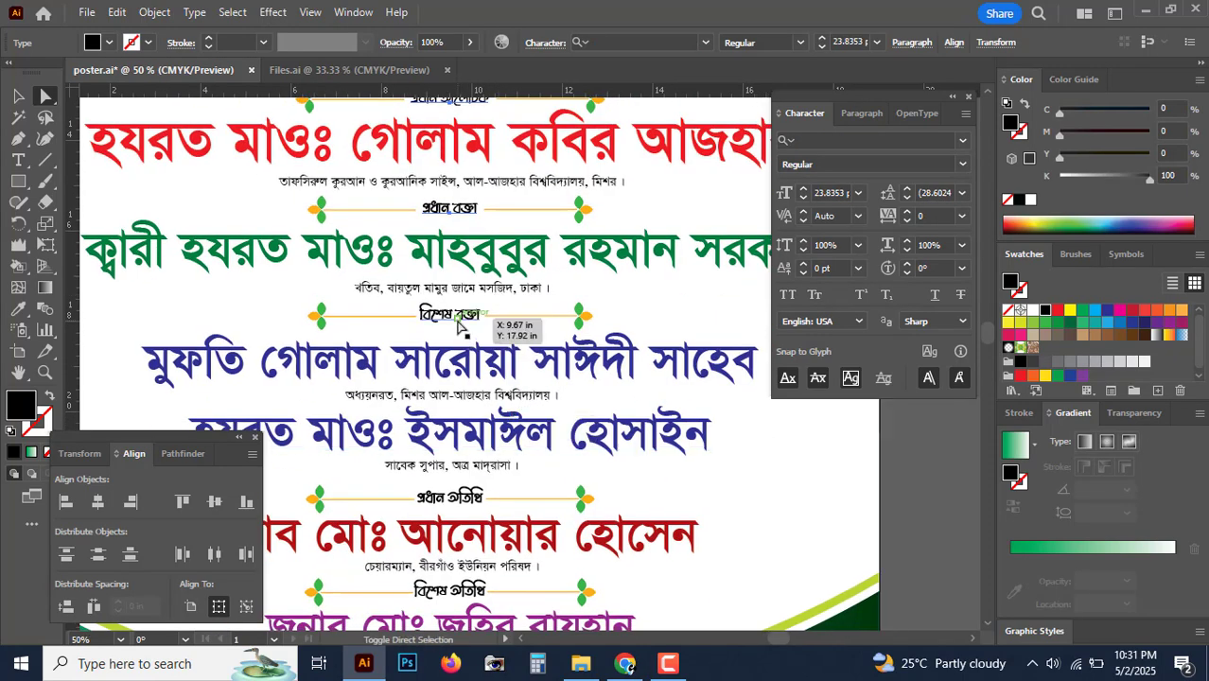
pyautogui.moveTo(495, 520); pyautogui.dragTo(491, 402)
pyautogui.keyDown('shift'); pyautogui.click(443, 383); pyautogui.keyUp('shift')
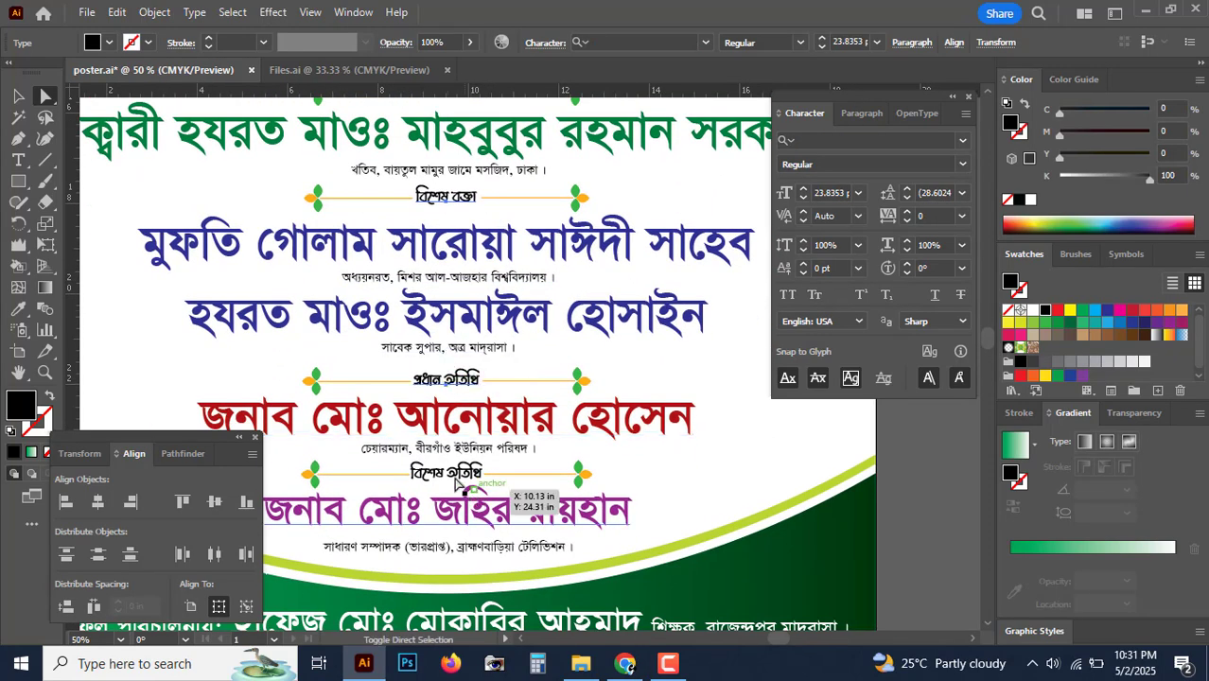
pyautogui.keyDown('shift'); pyautogui.click(452, 476); pyautogui.keyUp('shift')
# Step: Fill the selected headings with the red swatch and zoom out to check
pyautogui.moveTo(1109, 177); pyautogui.dragTo(1057, 177)
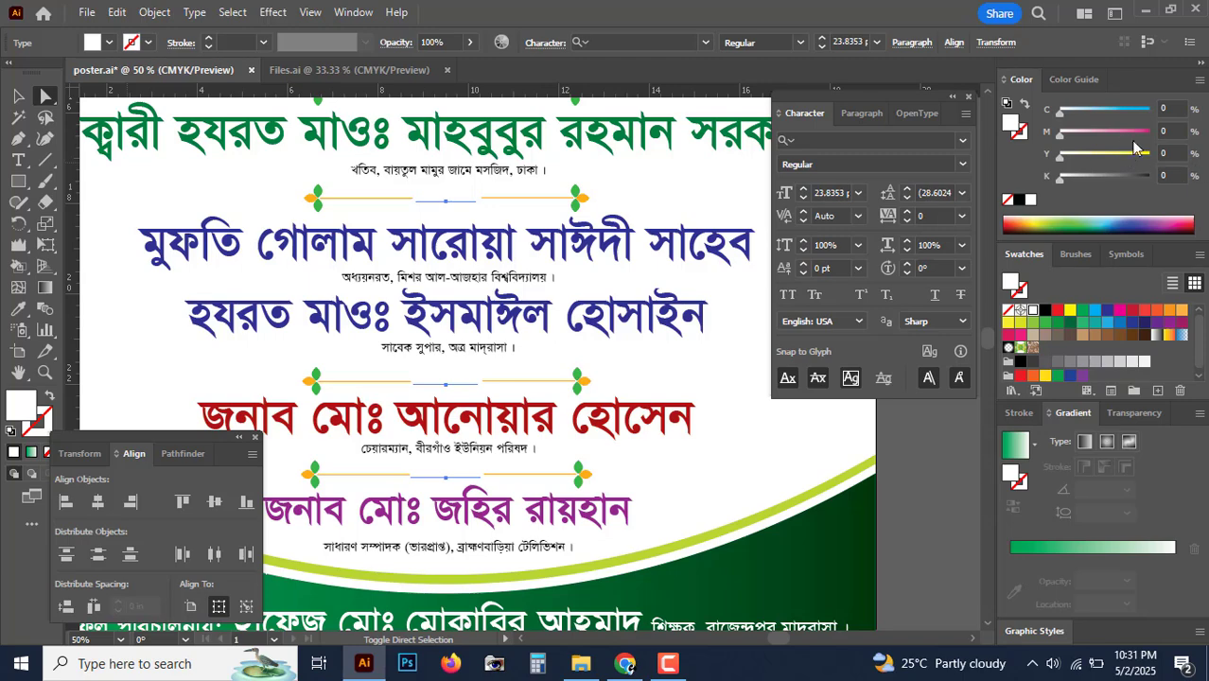
pyautogui.click(1119, 309)
pyautogui.click(969, 506)
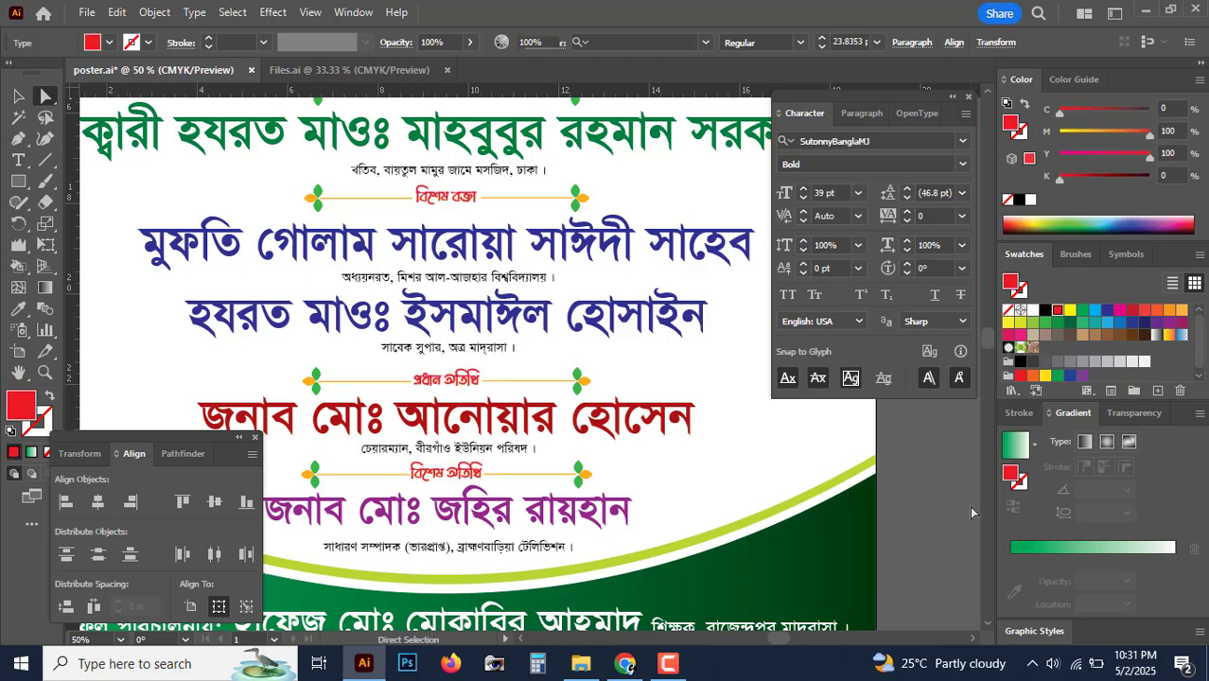
pyautogui.hotkey('ctrl', '-')
pyautogui.hotkey('ctrl', '-')
pyautogui.hotkey('ctrl', '-')
pyautogui.hotkey('ctrl', '+')
pyautogui.hotkey('ctrl', '+')
pyautogui.hotkey('ctrl', '+')
pyautogui.hotkey('ctrl', '+')
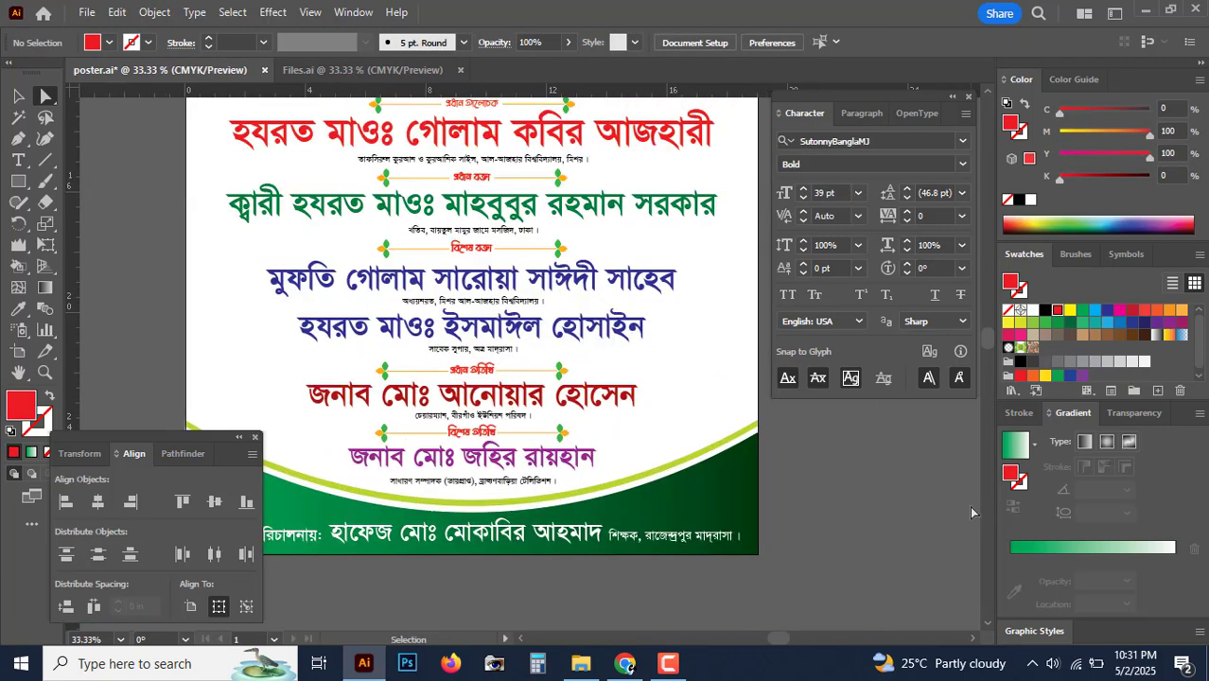
pyautogui.hotkey('ctrl', '-')
pyautogui.hotkey('ctrl', '-')
pyautogui.hotkey('ctrl', '-')
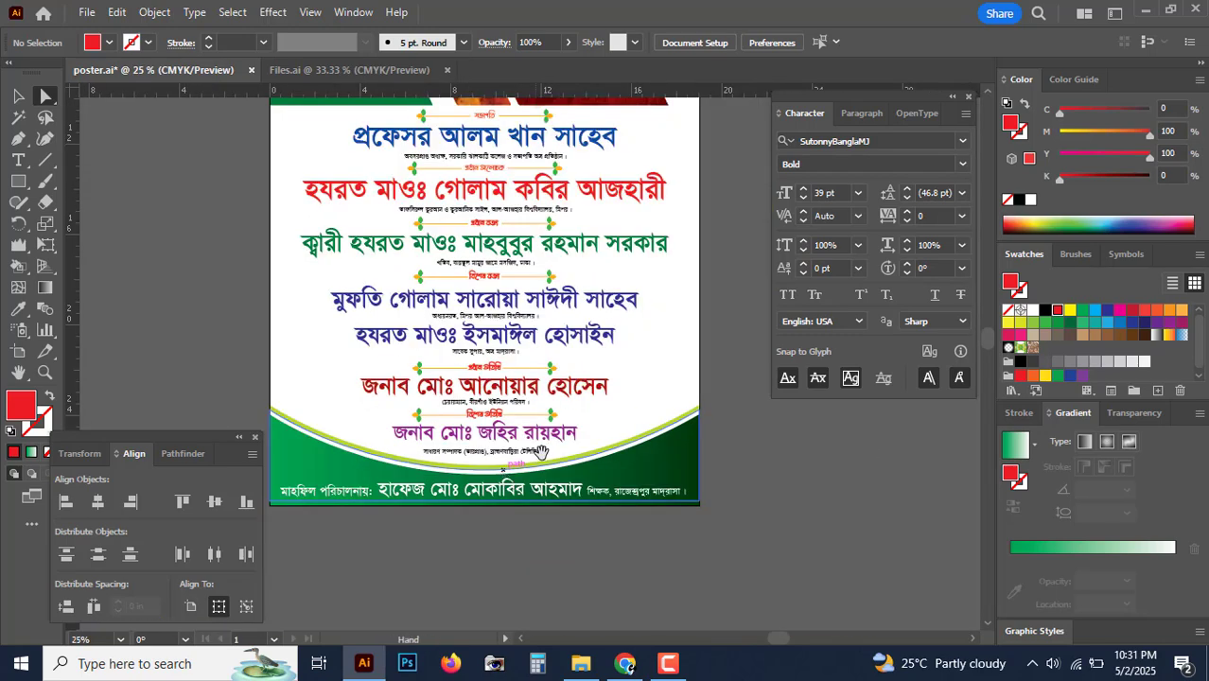
pyautogui.moveTo(595, 421); pyautogui.dragTo(578, 503)
pyautogui.hotkey('ctrl', '-')
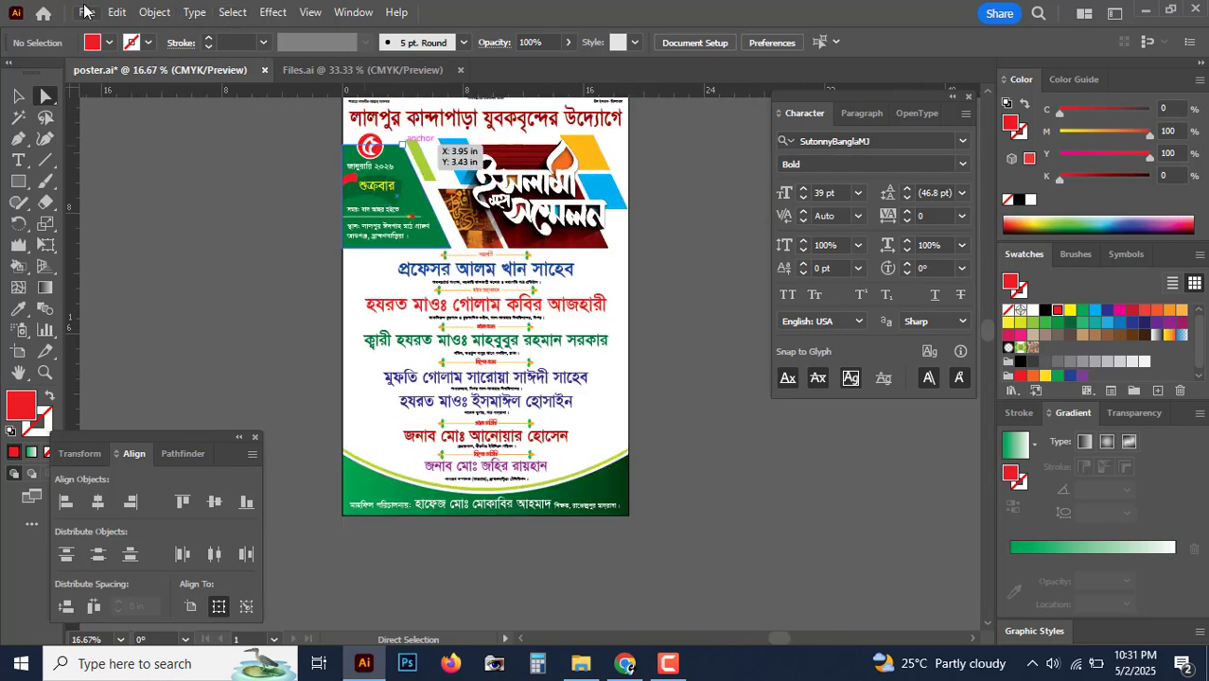
# Step: Save poster.ai and zoom through the guest names to review the result
pyautogui.click(84, 11)
pyautogui.click(178, 176)
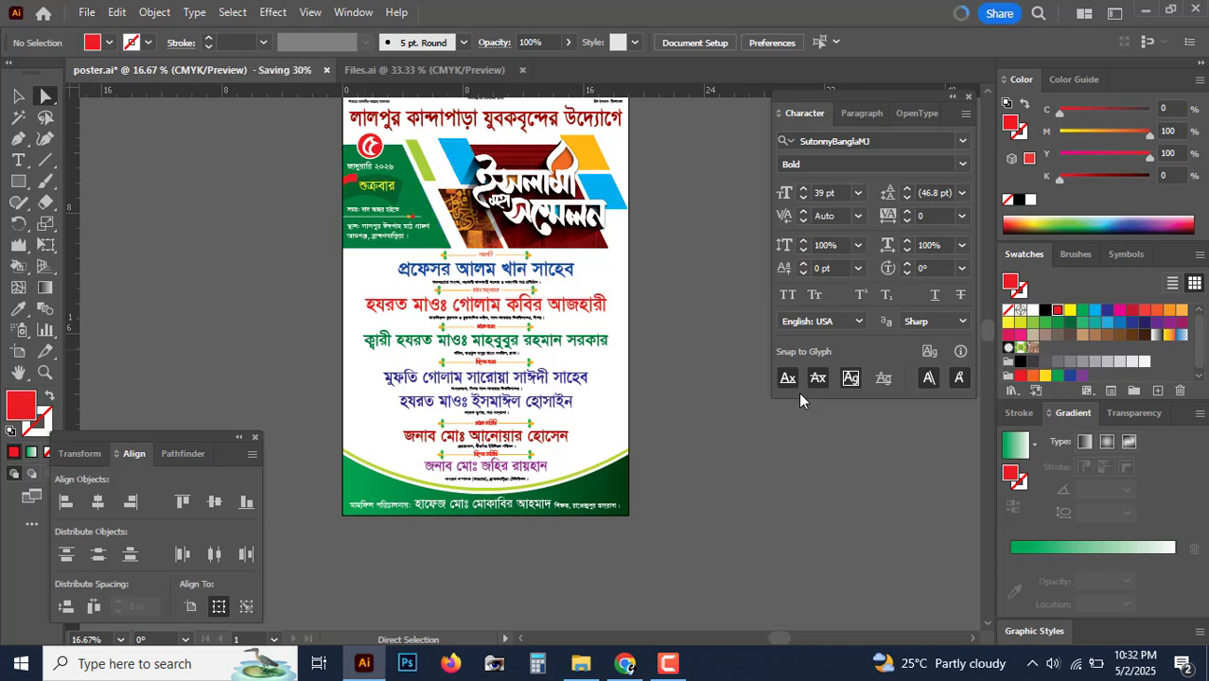
pyautogui.hotkey('ctrl', '+')
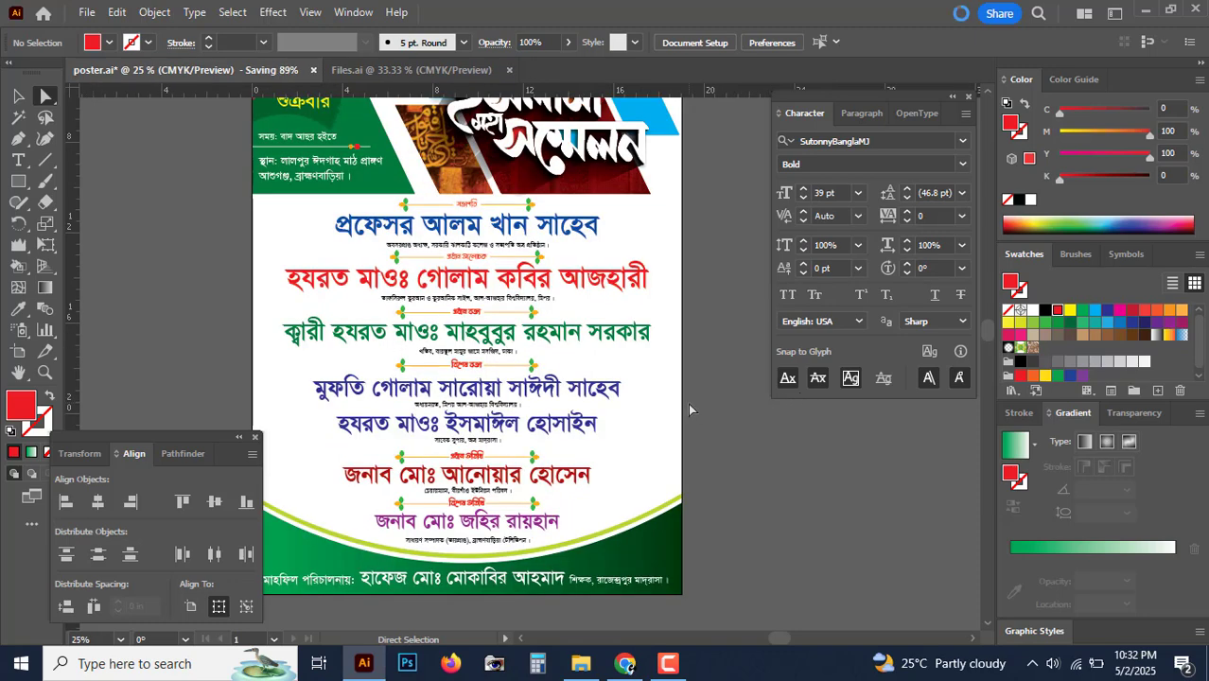
pyautogui.scroll(1, 695, 398)
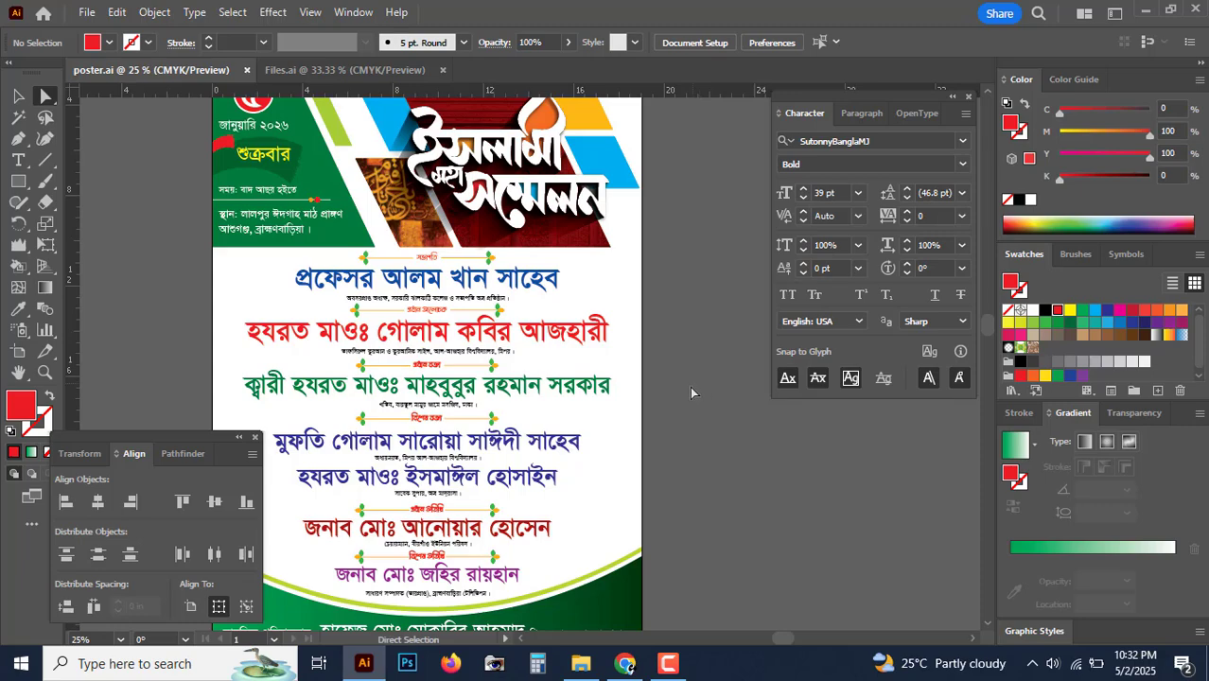
pyautogui.scroll(-3, 691, 388)
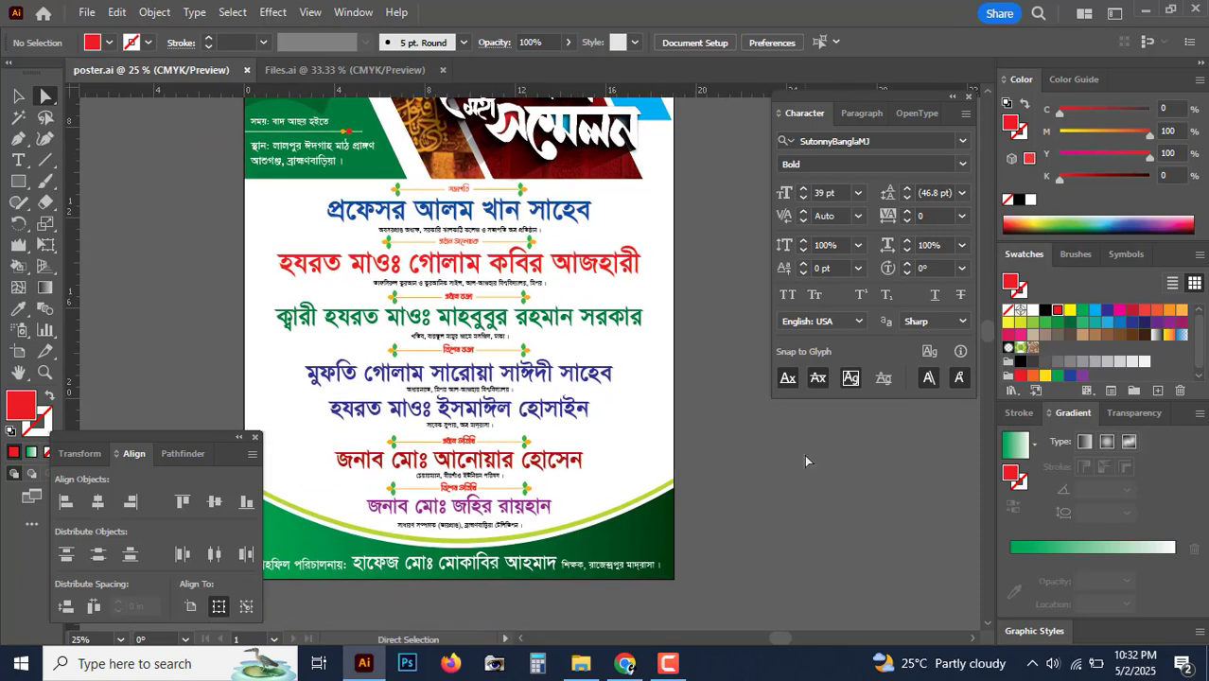
pyautogui.hotkey('ctrl', '+')
pyautogui.hotkey('ctrl', '+')
pyautogui.hotkey('ctrl', '+')
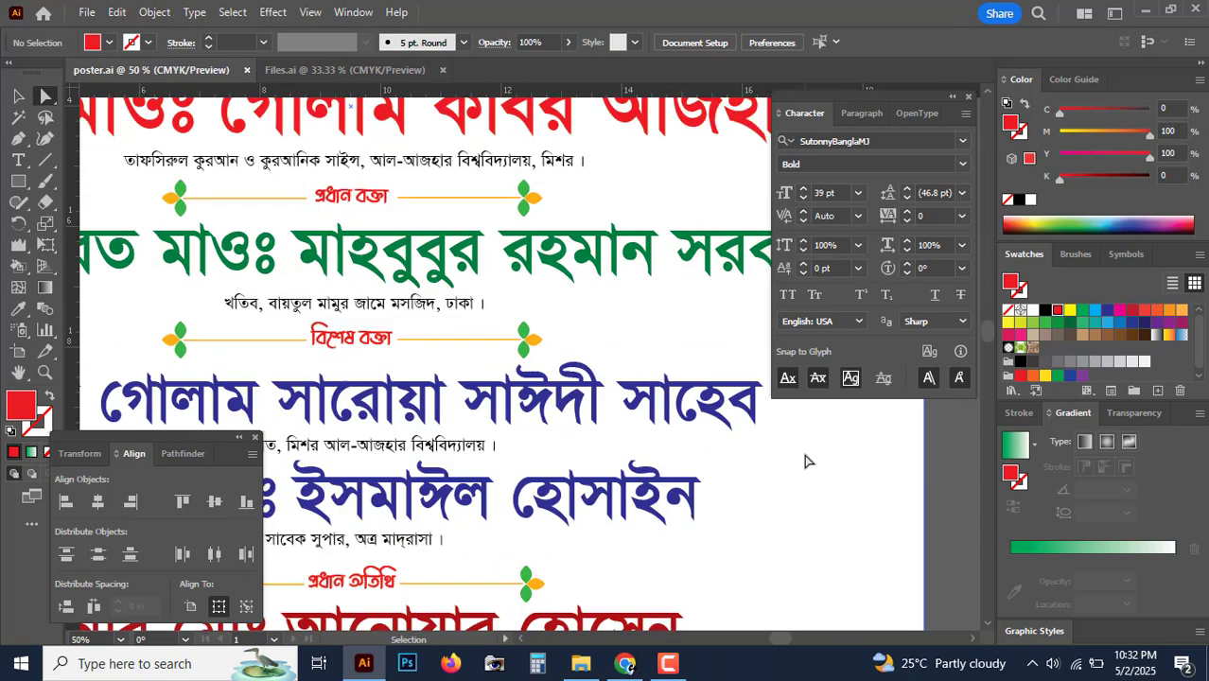
pyautogui.moveTo(382, 238); pyautogui.dragTo(428, 348)
pyautogui.moveTo(478, 123); pyautogui.dragTo(498, 282)
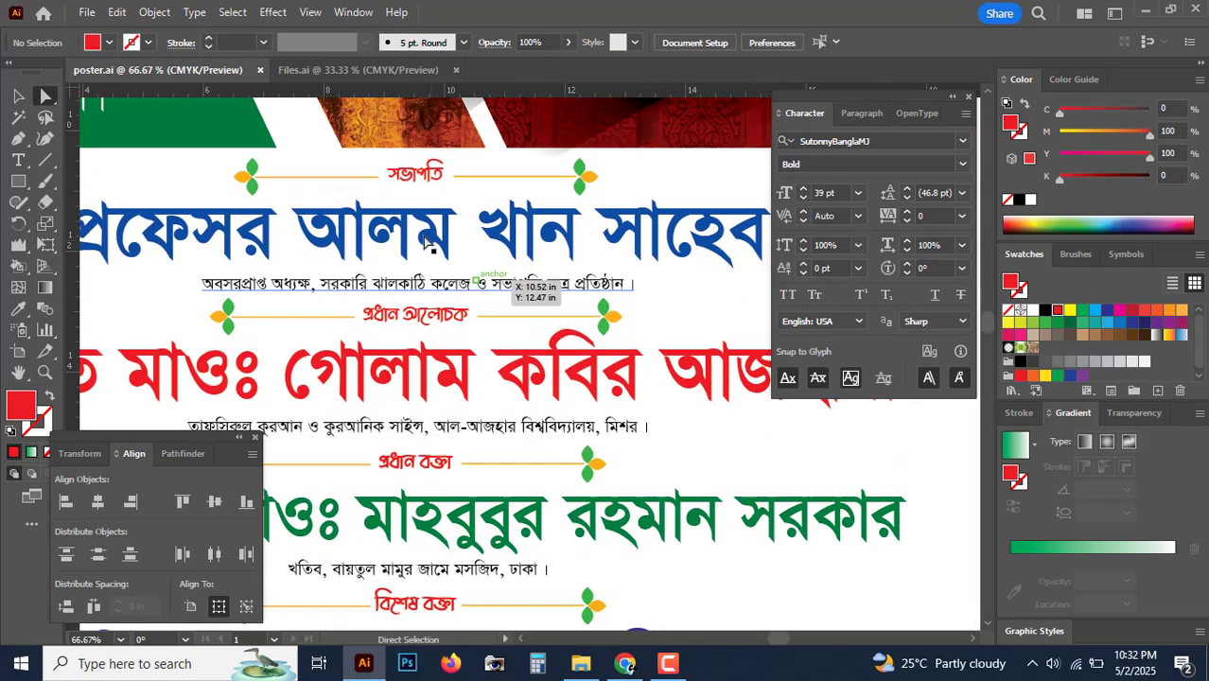
pyautogui.scroll(-10, 511, 256)
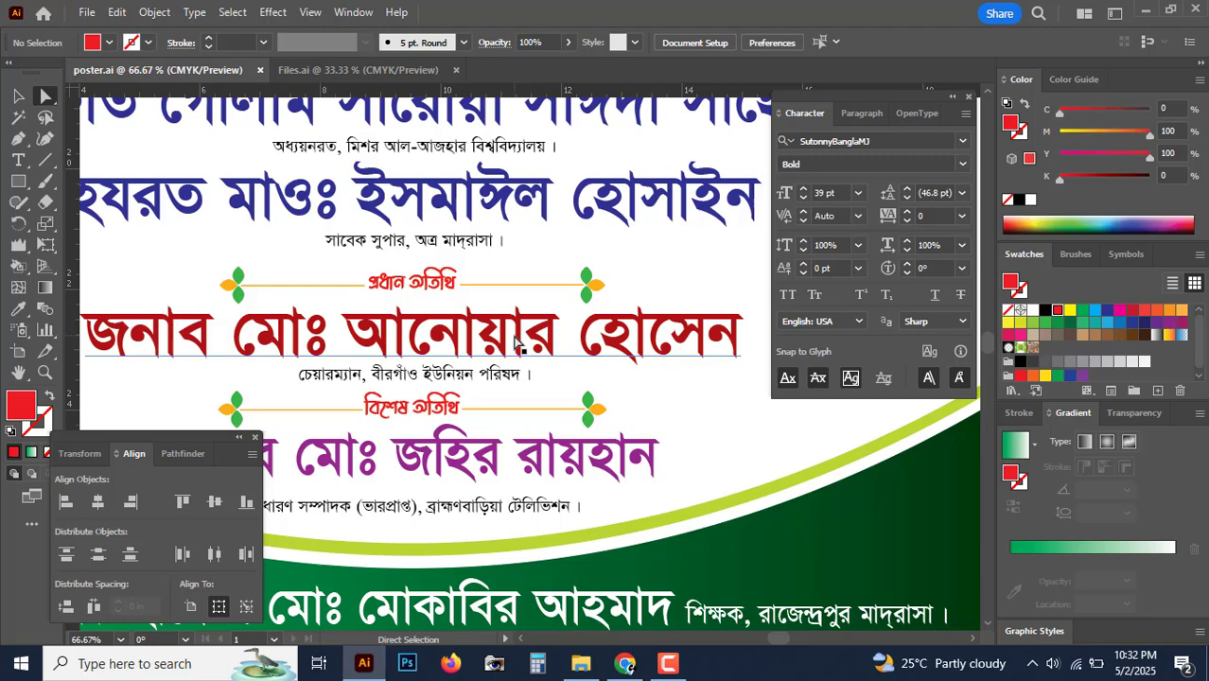
pyautogui.click(451, 209)
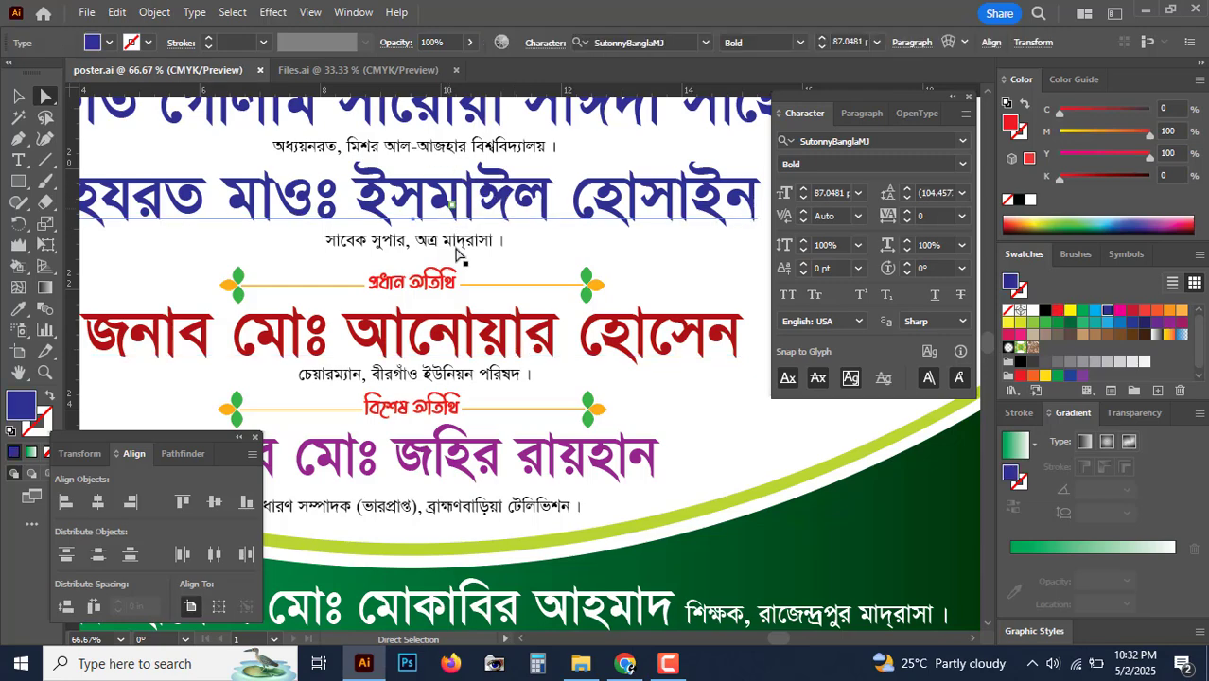
pyautogui.keyDown('shift'); pyautogui.click(456, 249); pyautogui.keyUp('shift')
pyautogui.press('Down')
pyautogui.press('Down')
pyautogui.press('Down')
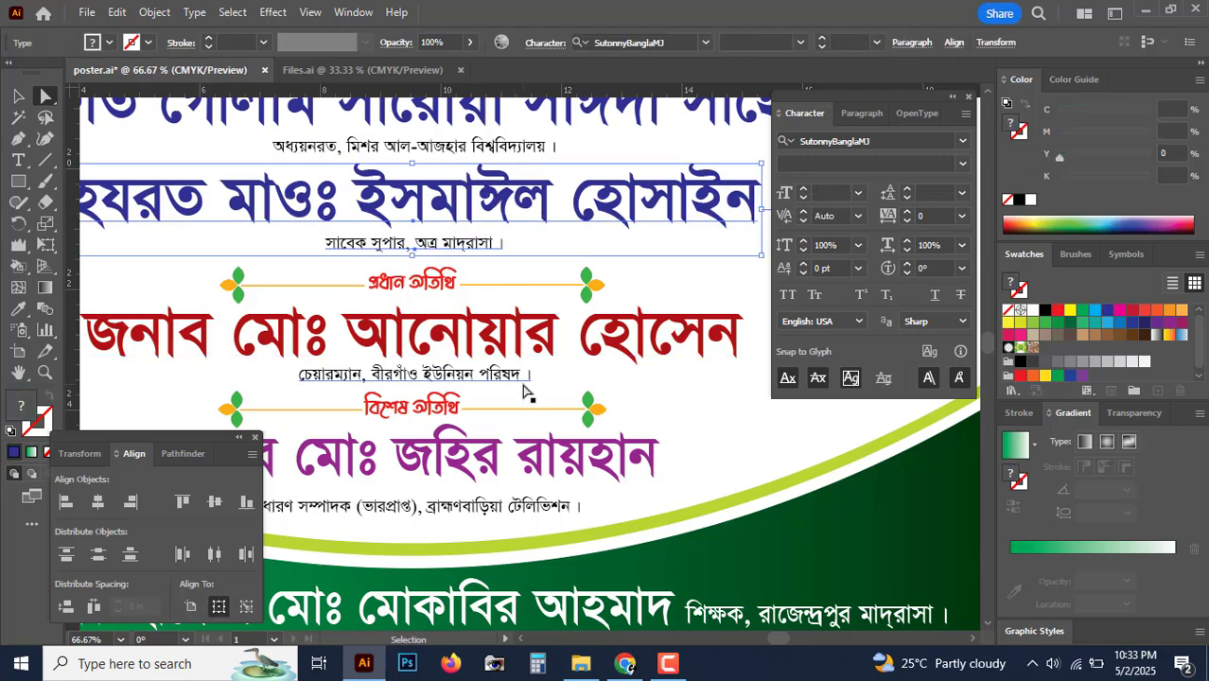
pyautogui.hotkey('ctrl', '-')
pyautogui.hotkey('ctrl', '-')
pyautogui.click(891, 514)
# Step: Check the grouped speaker names and ornaments as one object group
pyautogui.moveTo(945, 487); pyautogui.dragTo(876, 531)
pyautogui.click(17, 97)
pyautogui.scroll(3, 467, 274)
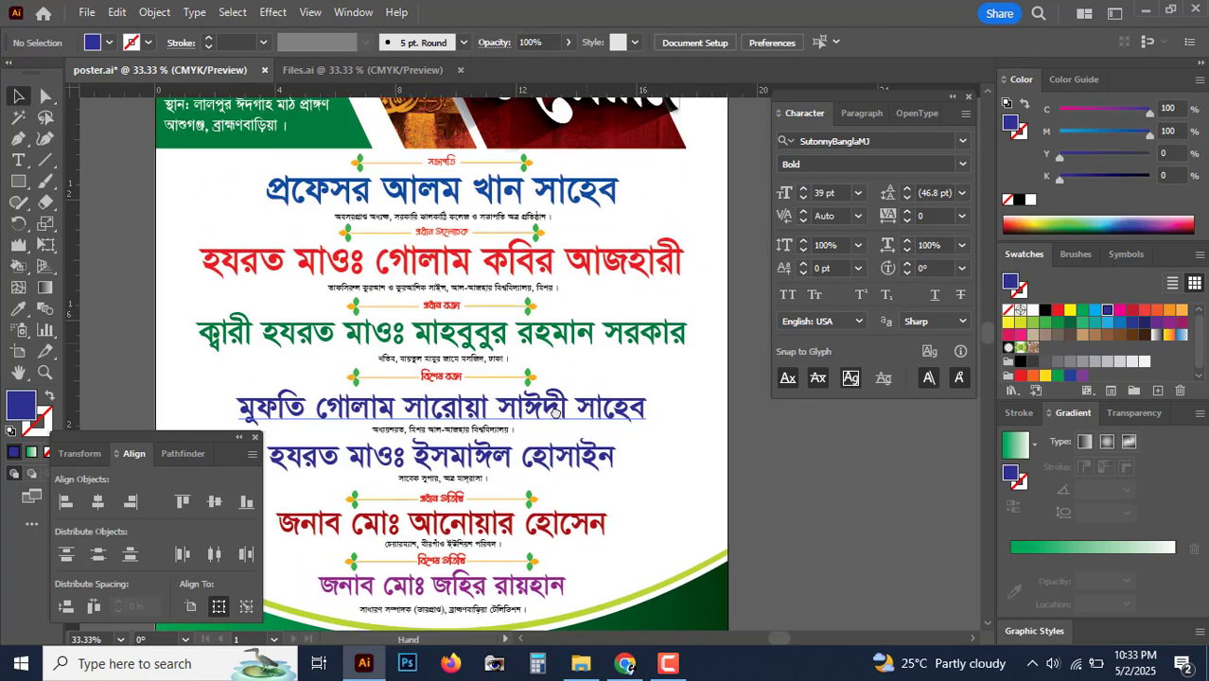
pyautogui.click(467, 274)
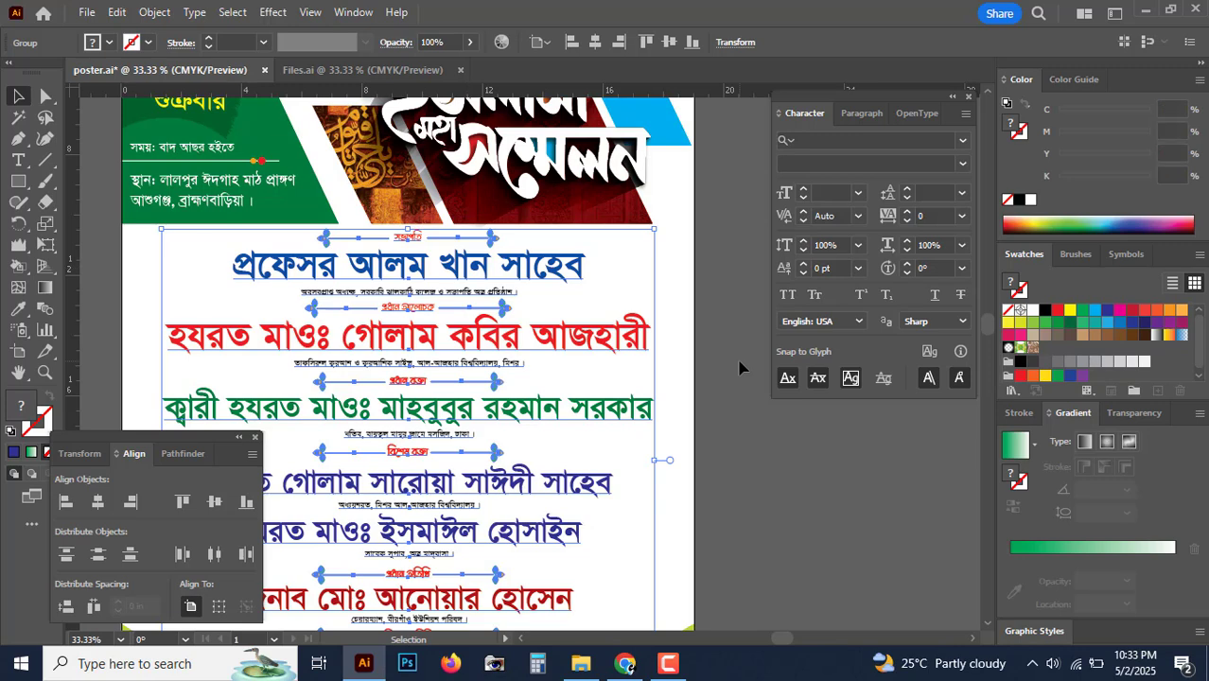
pyautogui.click(838, 464)
pyautogui.scroll(-3, 831, 458)
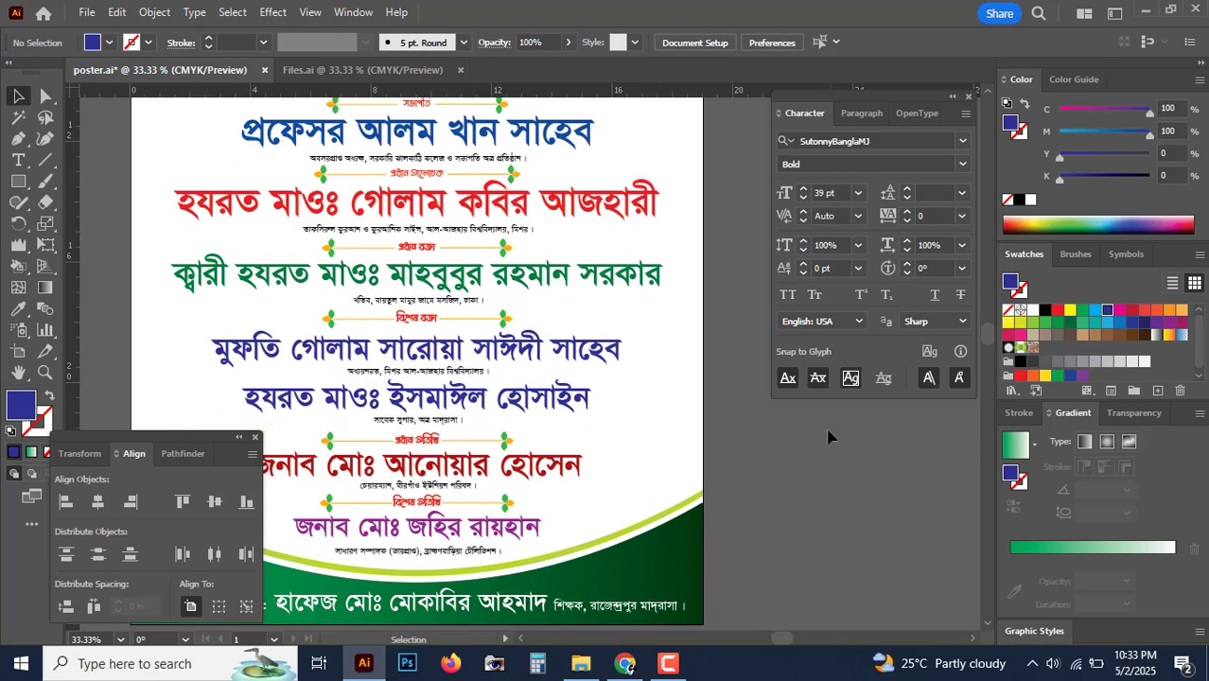
pyautogui.moveTo(803, 423); pyautogui.dragTo(803, 464)
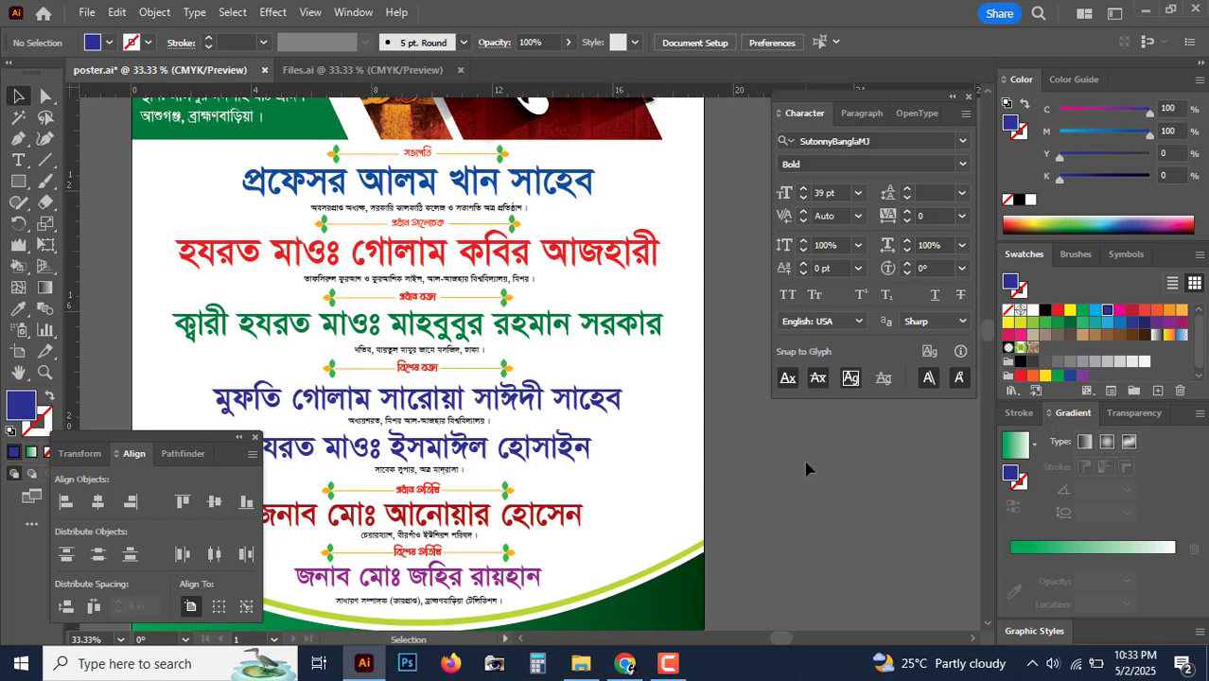
pyautogui.click(45, 95)
pyautogui.click(430, 184)
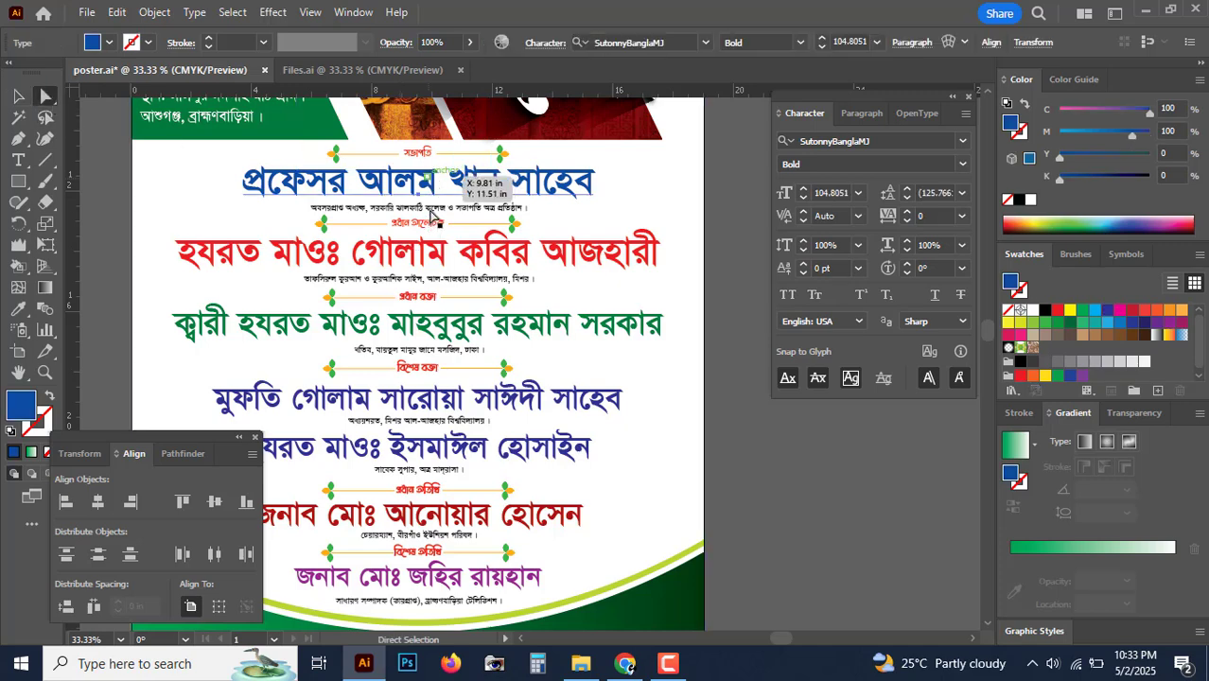
pyautogui.click(434, 210)
pyautogui.click(435, 222)
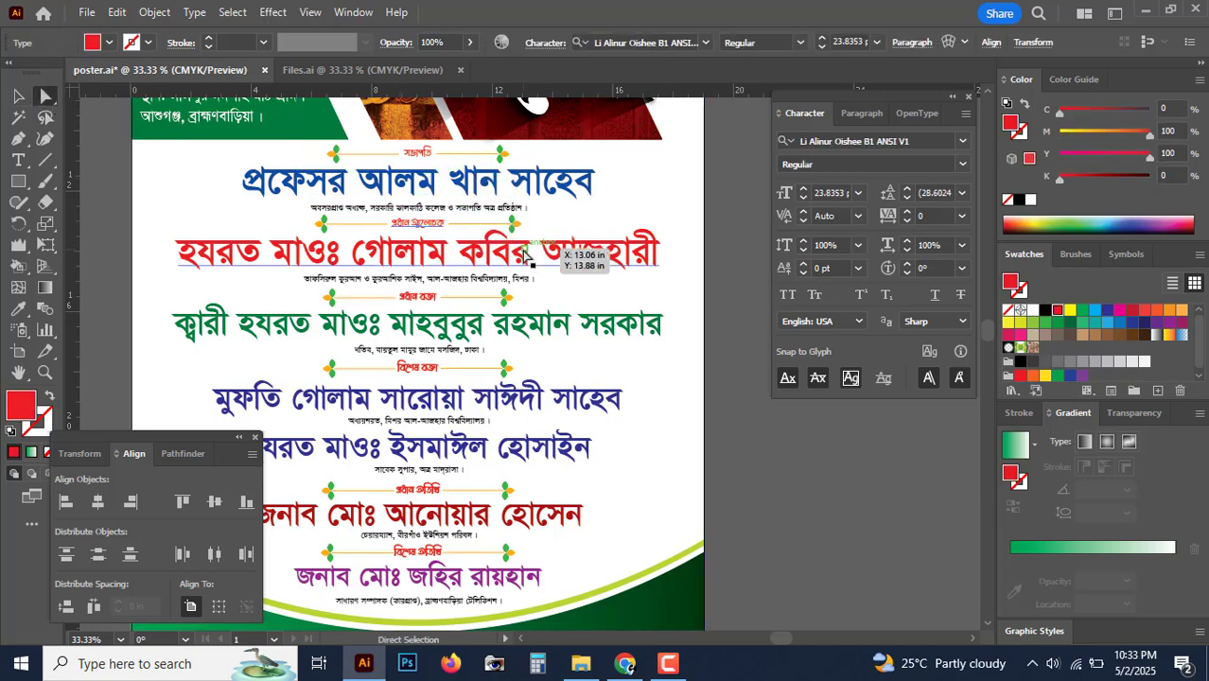
pyautogui.click(533, 260)
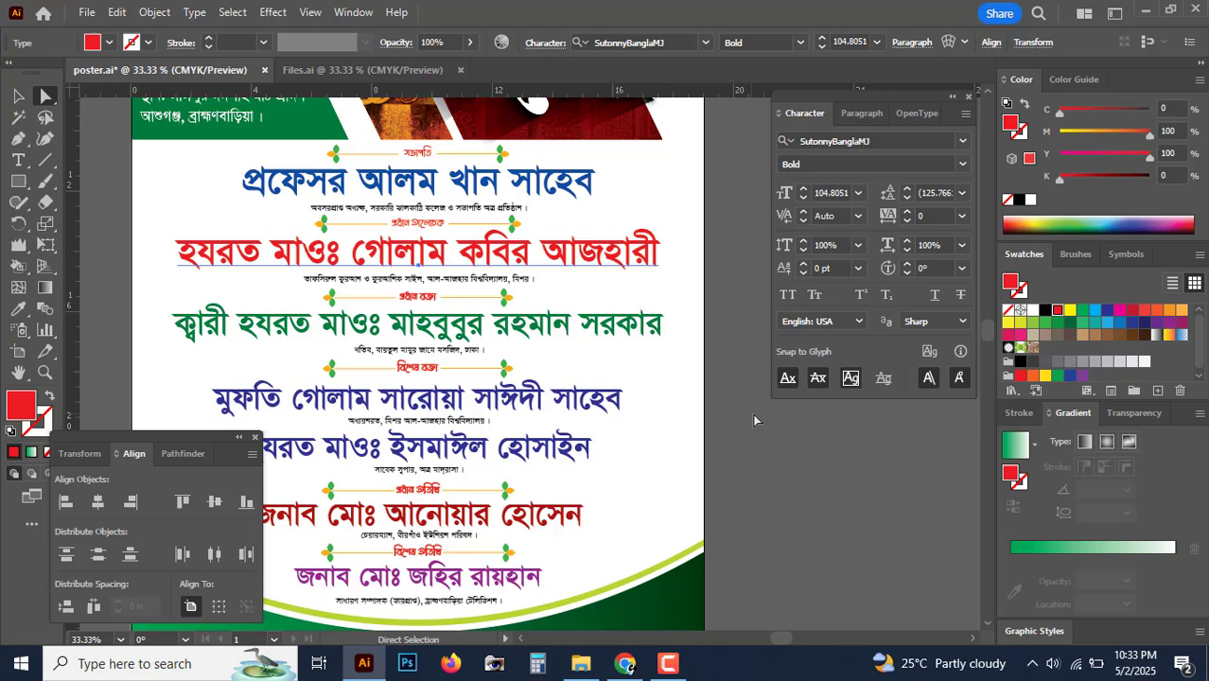
pyautogui.click(805, 464)
pyautogui.scroll(-4, 790, 497)
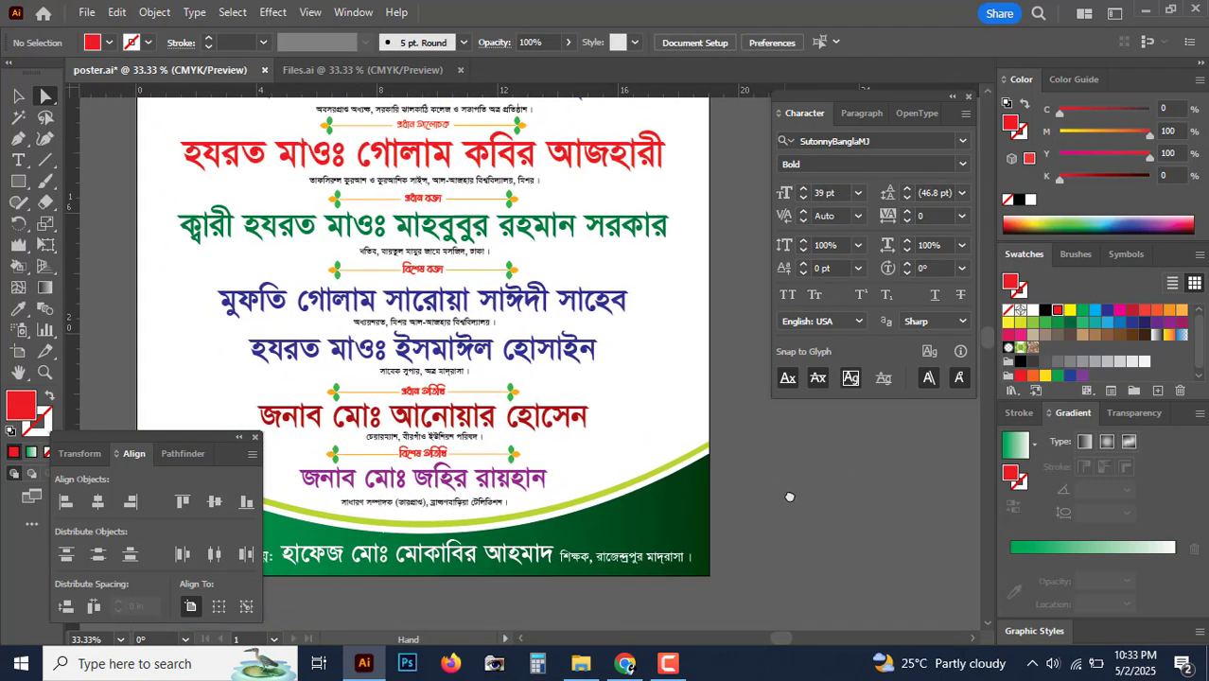
pyautogui.scroll(3, 790, 497)
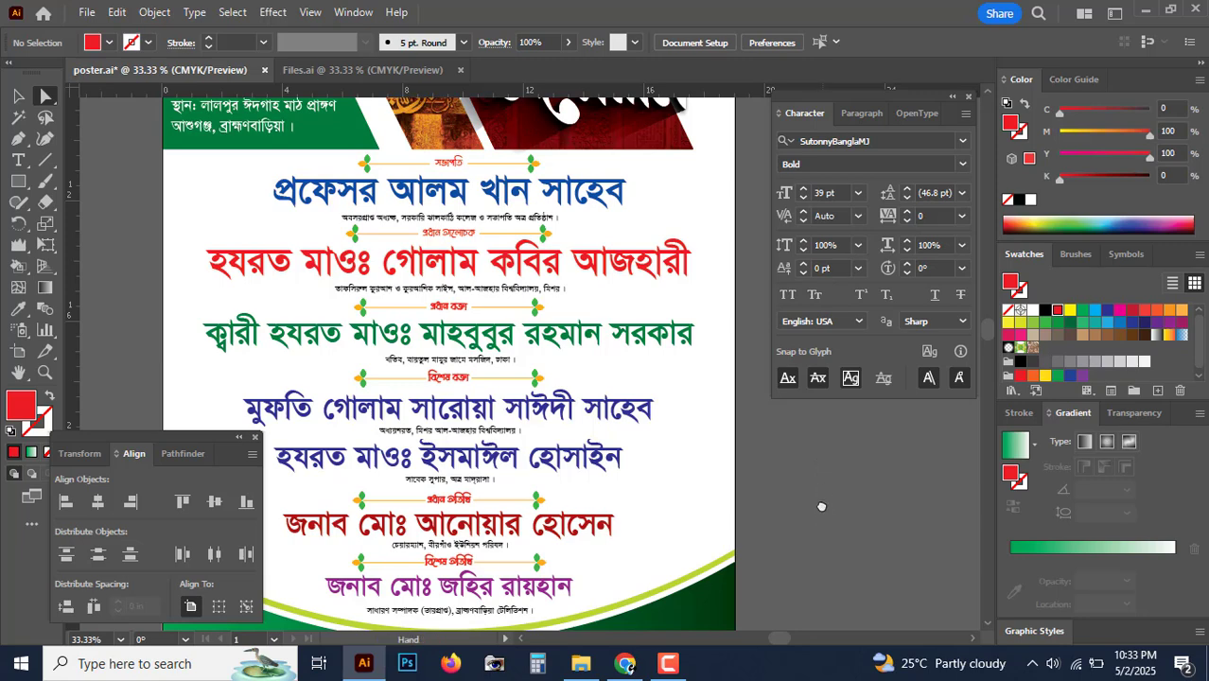
# Step: Shrink the arch picture and move it to the poster's lower right
pyautogui.scroll(-3, 827, 511)
pyautogui.moveTo(829, 513); pyautogui.dragTo(826, 488)
pyautogui.hotkey('ctrl', '-')
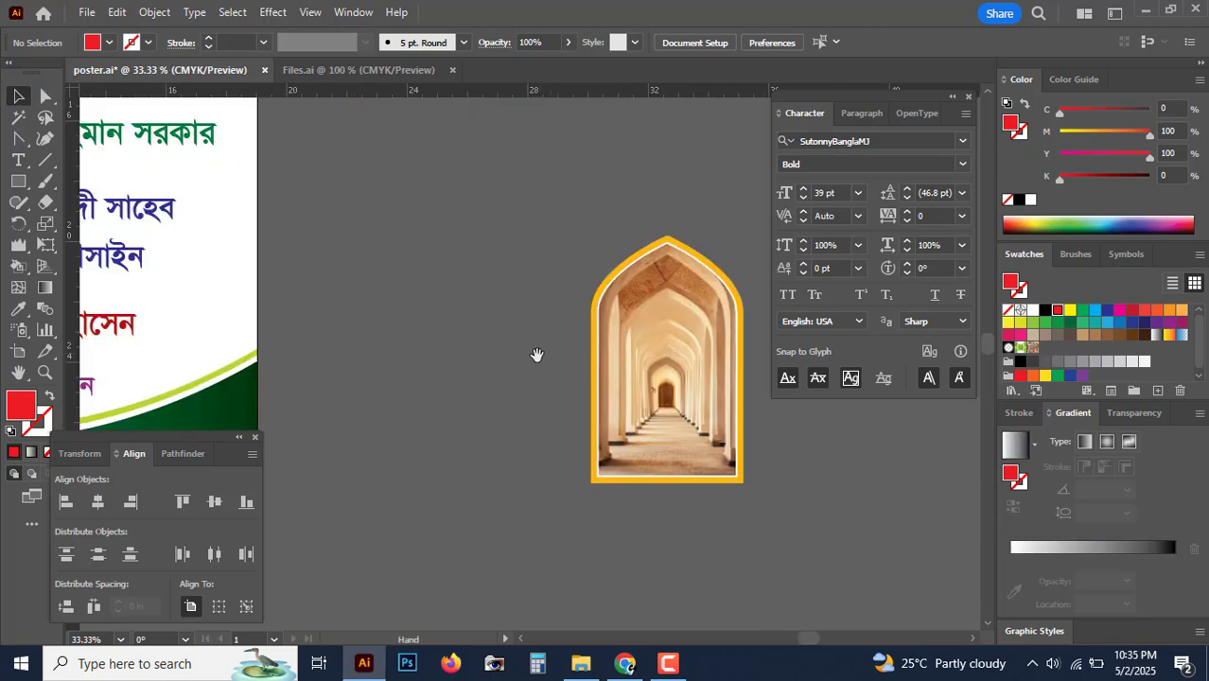
pyautogui.moveTo(659, 370); pyautogui.dragTo(317, 434)
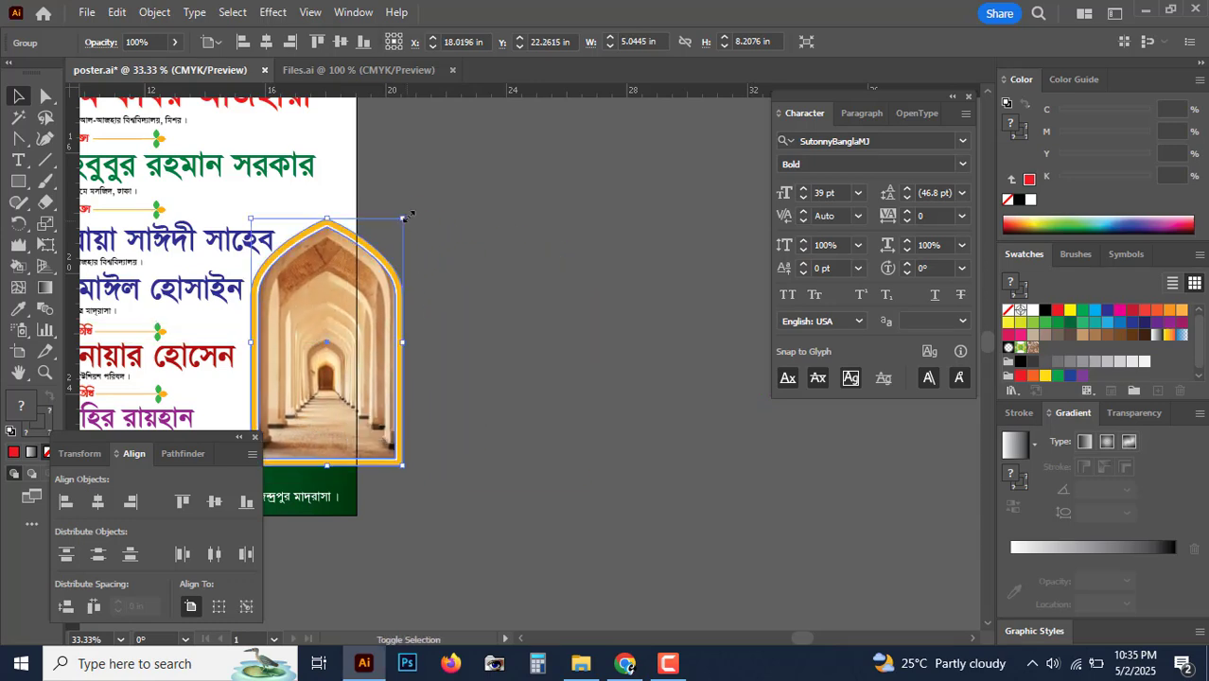
pyautogui.moveTo(405, 217); pyautogui.dragTo(366, 289)
pyautogui.moveTo(355, 402); pyautogui.dragTo(421, 317)
pyautogui.hotkey('ctrl', '=')
pyautogui.hotkey('ctrl', '=')
pyautogui.moveTo(488, 384); pyautogui.dragTo(546, 344)
pyautogui.hotkey('ctrl', '-')
pyautogui.hotkey('ctrl', '-')
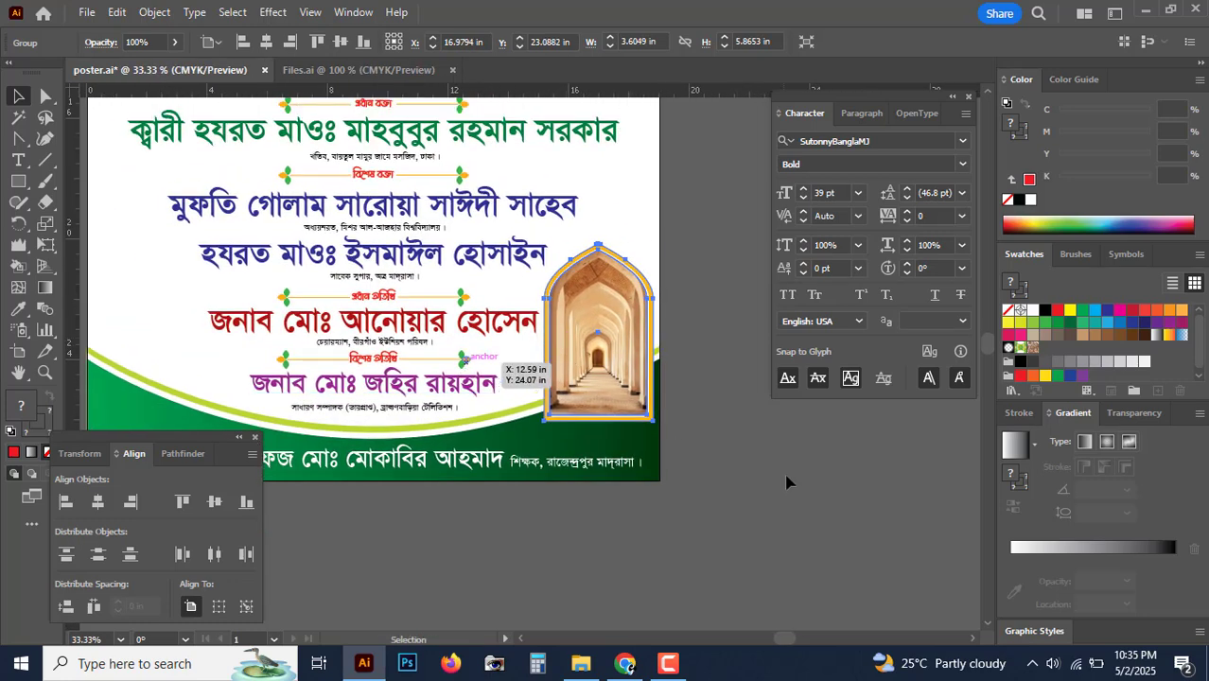
pyautogui.click(786, 482)
# Step: Bring the green curved footer, its stripes and the organiser text in front of the arch picture
pyautogui.moveTo(410, 451); pyautogui.dragTo(532, 440)
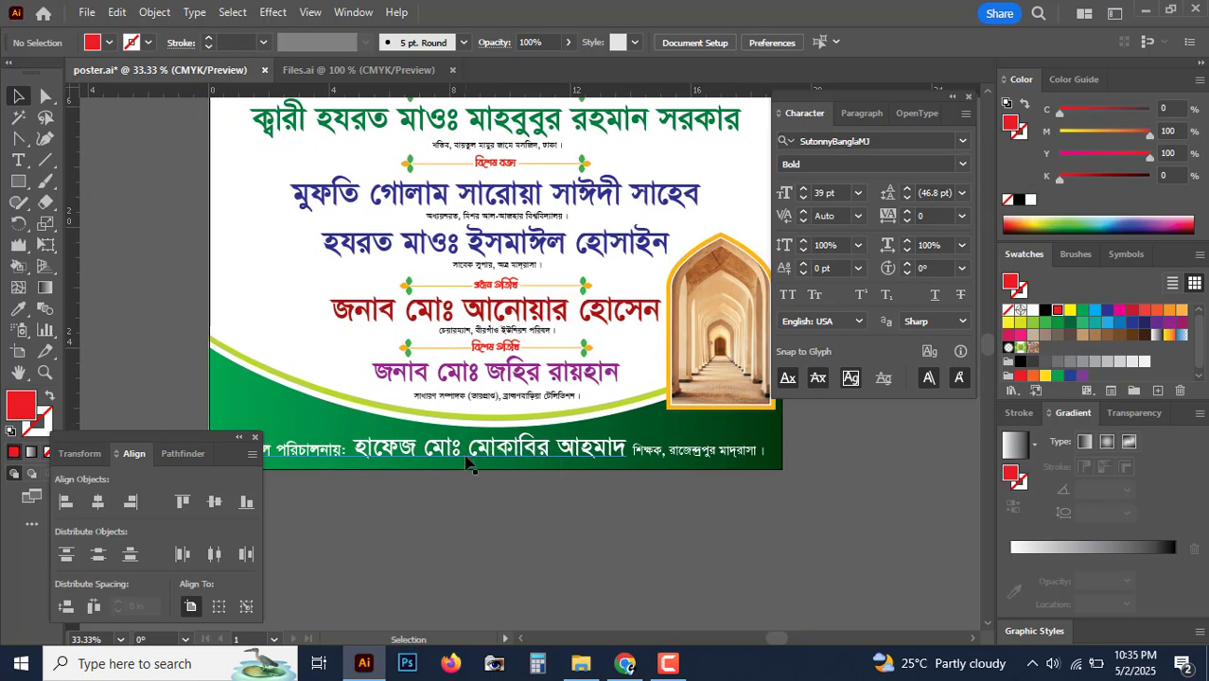
pyautogui.click(468, 462)
pyautogui.moveTo(400, 495)
pyautogui.mouseDown()
pyautogui.moveTo(599, 465)
pyautogui.moveTo(422, 495)
pyautogui.mouseUp()
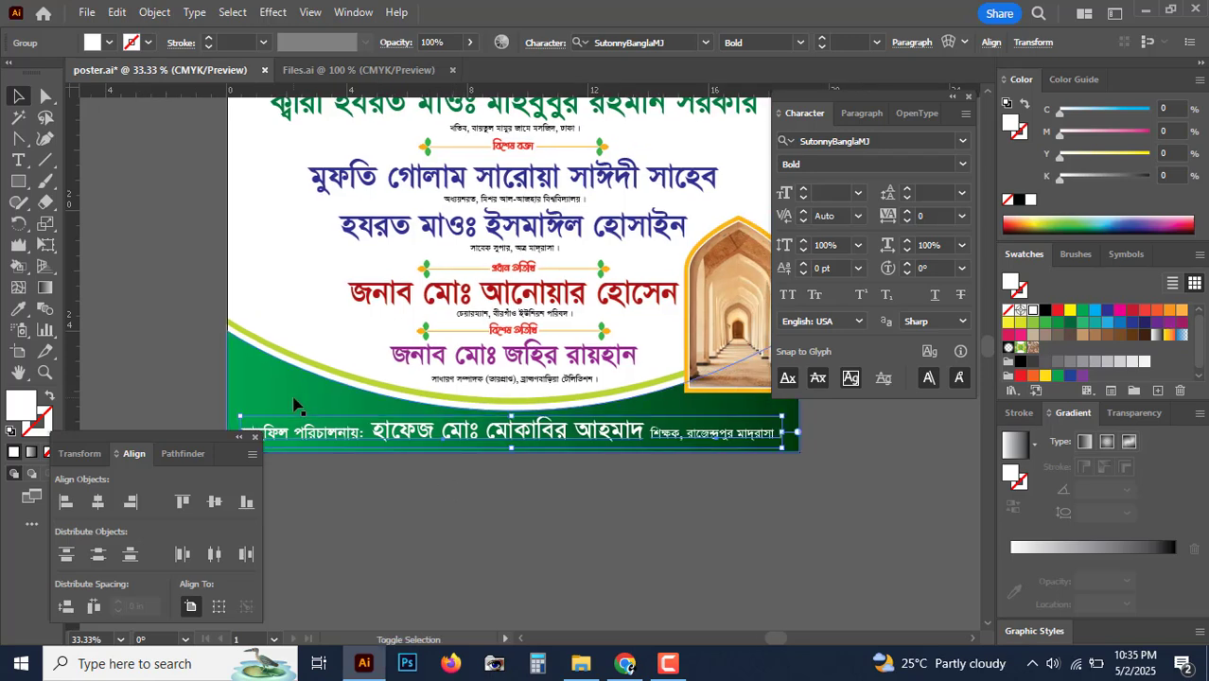
pyautogui.keyDown('shift'); pyautogui.click(303, 399); pyautogui.keyUp('shift')
pyautogui.keyDown('shift'); pyautogui.click(358, 381); pyautogui.keyUp('shift')
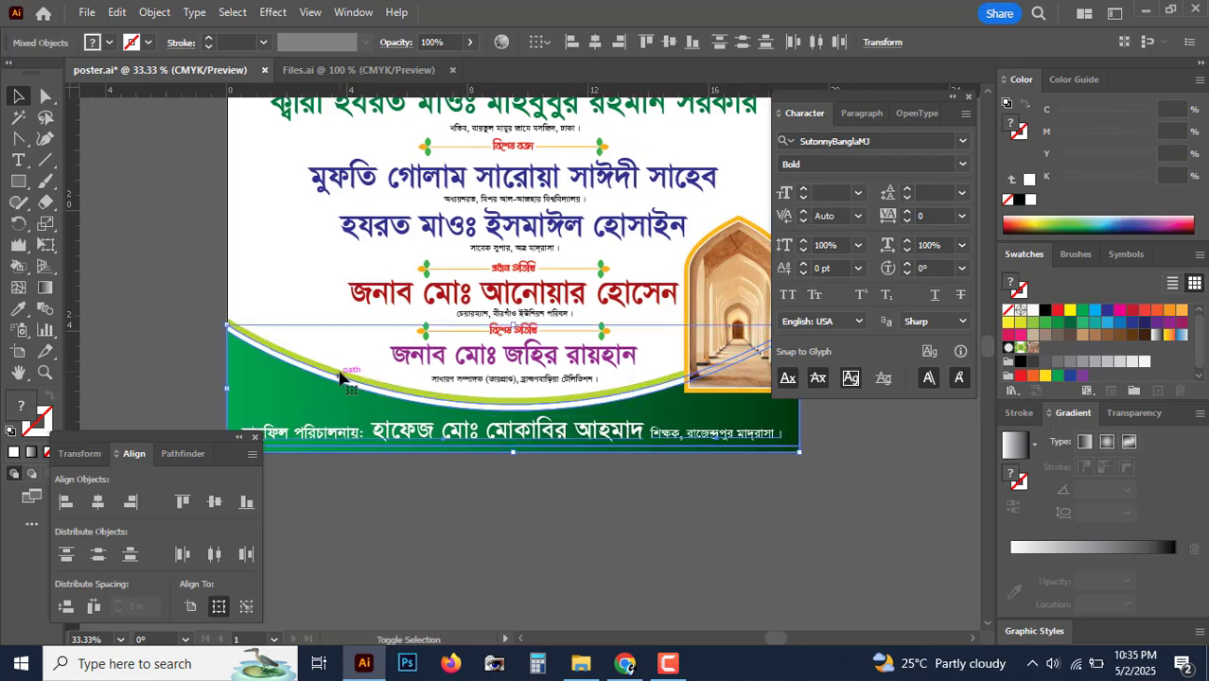
pyautogui.keyDown('shift'); pyautogui.click(341, 368); pyautogui.keyUp('shift')
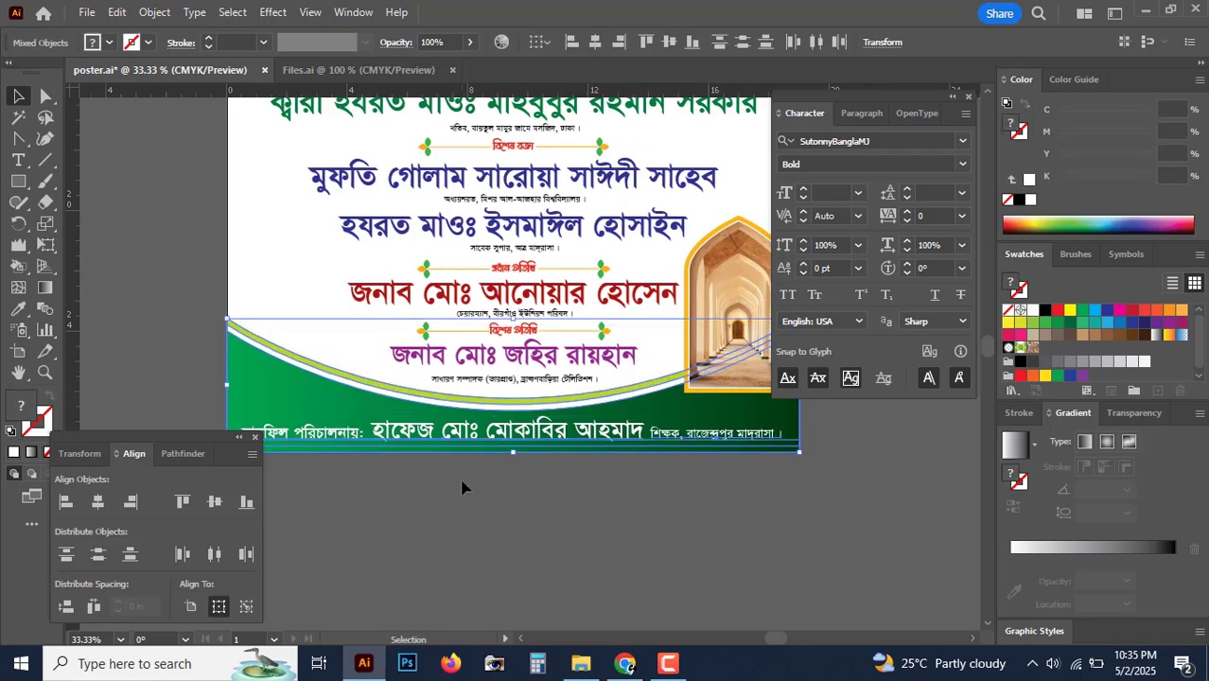
pyautogui.hotkey('ctrl', 'shift', ']')
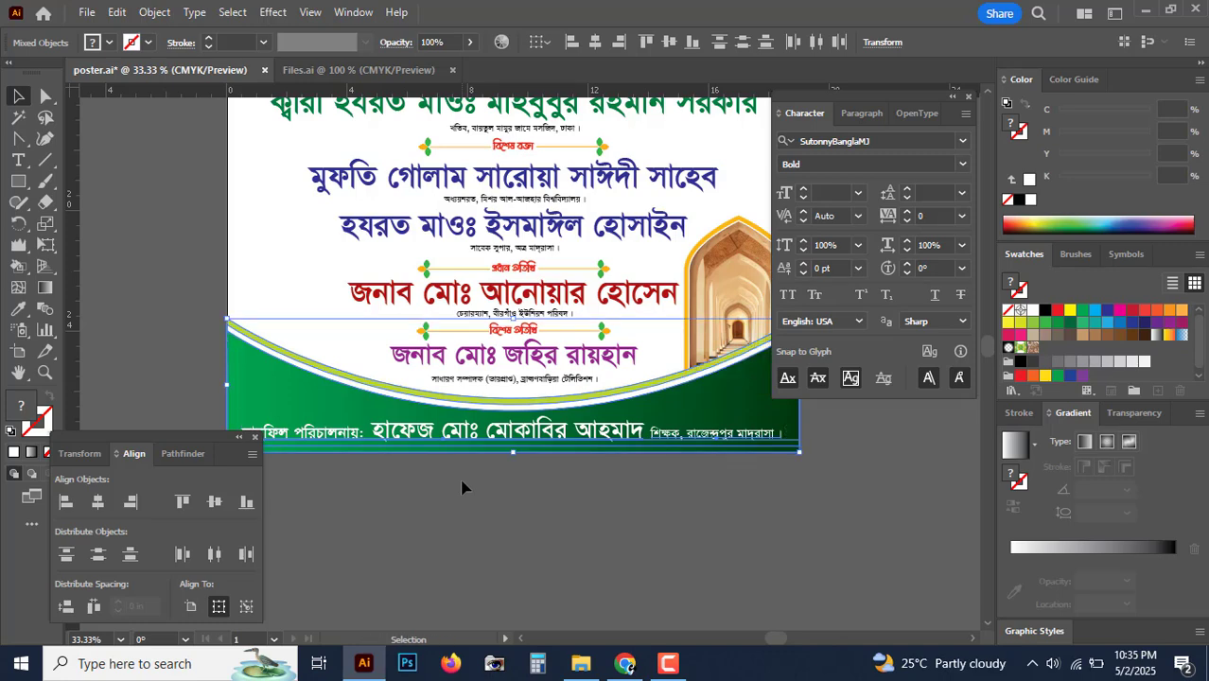
pyautogui.click(787, 529)
# Step: Fine-tune the arch picture's size and position beside the guest names
pyautogui.press('Tab')
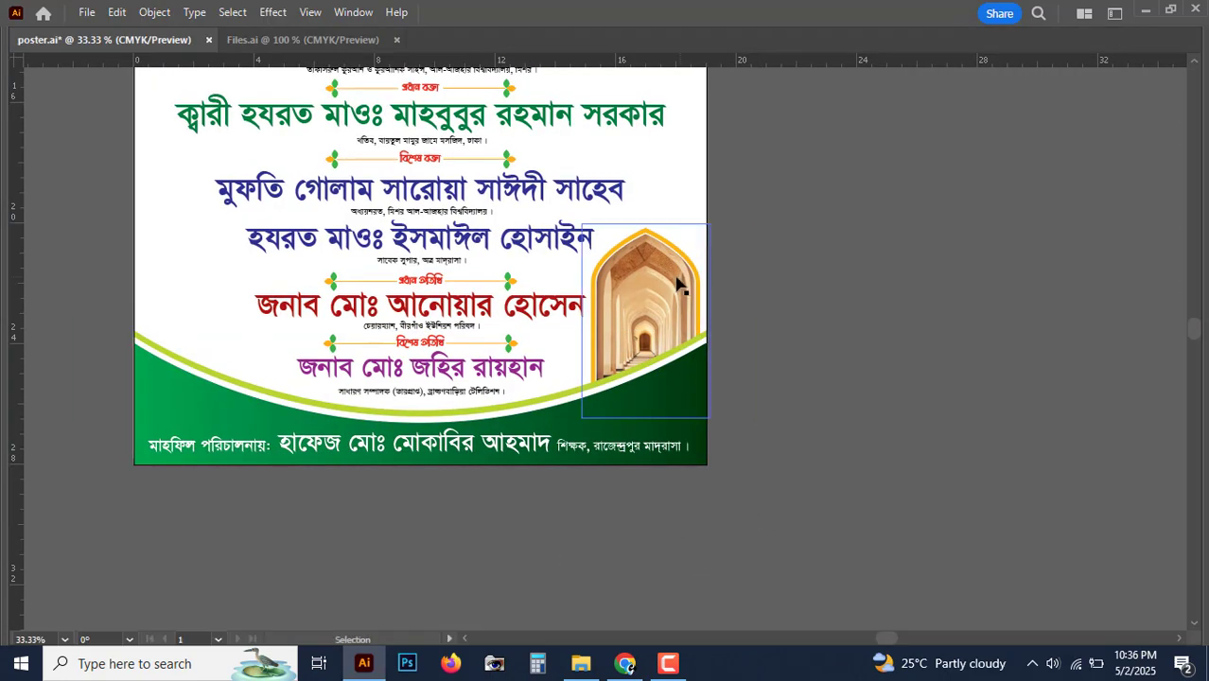
pyautogui.click(639, 236)
pyautogui.moveTo(645, 230); pyautogui.dragTo(639, 266)
pyautogui.moveTo(656, 307); pyautogui.dragTo(675, 289)
pyautogui.moveTo(771, 314); pyautogui.dragTo(780, 313)
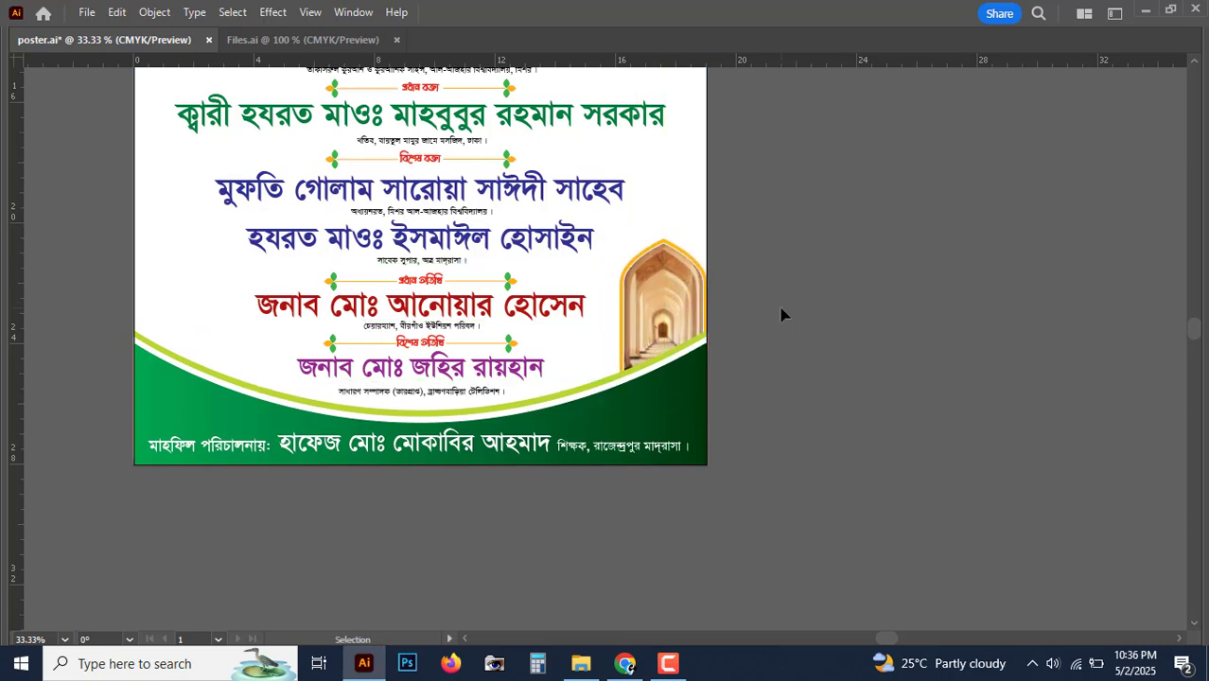
pyautogui.hotkey('ctrl', '-')
pyautogui.hotkey('ctrl', '+')
pyautogui.hotkey('ctrl', '+')
pyautogui.hotkey('ctrl', '+')
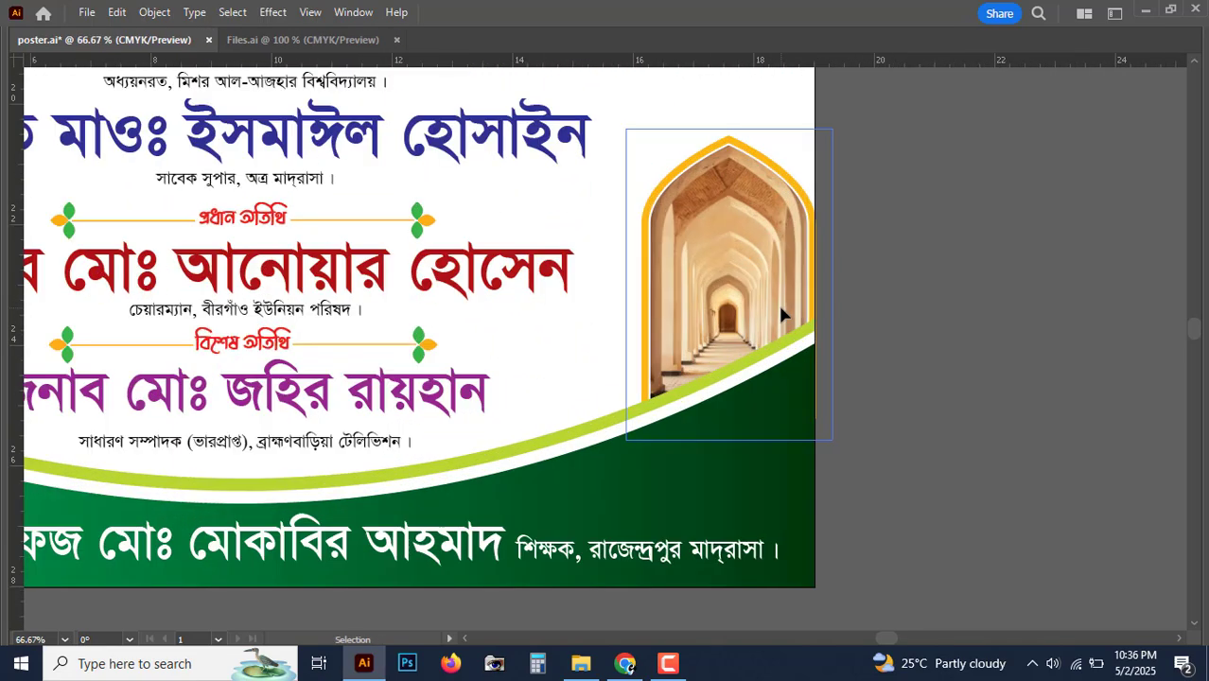
pyautogui.press('Left')
pyautogui.press('Left')
pyautogui.press('Left')
pyautogui.press('Left')
pyautogui.press('Left')
pyautogui.press('Left')
pyautogui.press('Left')
pyautogui.press('Left')
pyautogui.press('Left')
pyautogui.press('Left')
pyautogui.press('Left')
pyautogui.press('Left')
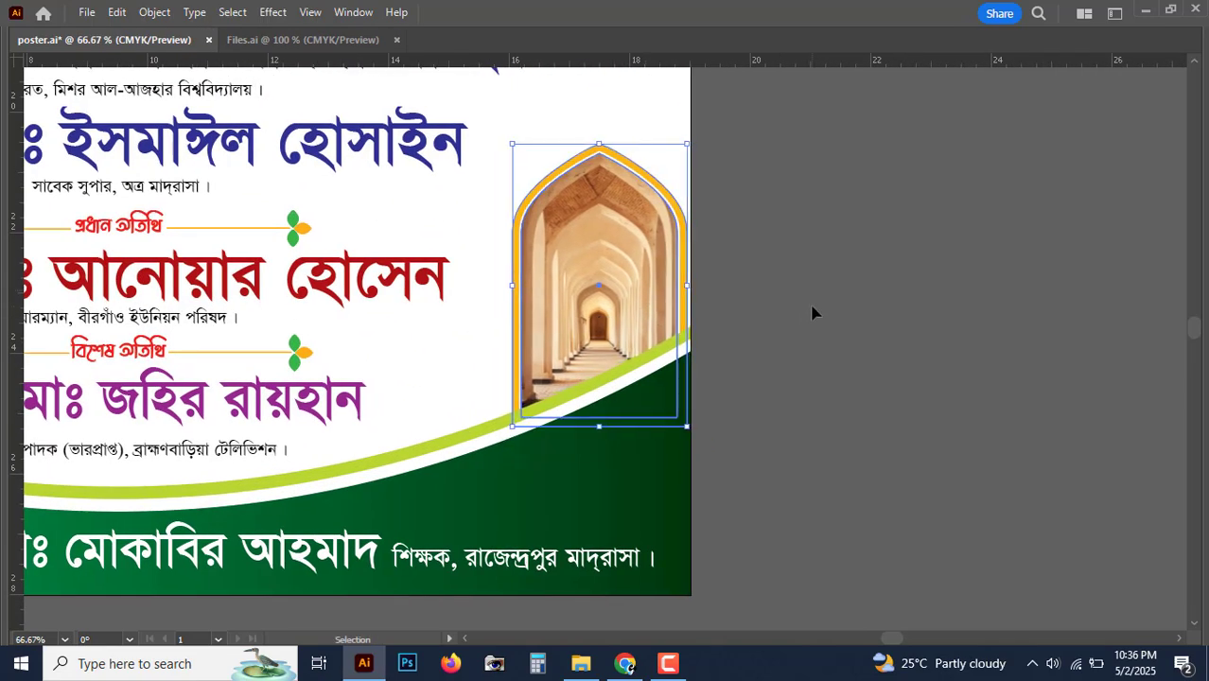
pyautogui.press('Up')
pyautogui.press('Up')
pyautogui.press('Up')
pyautogui.click(814, 310)
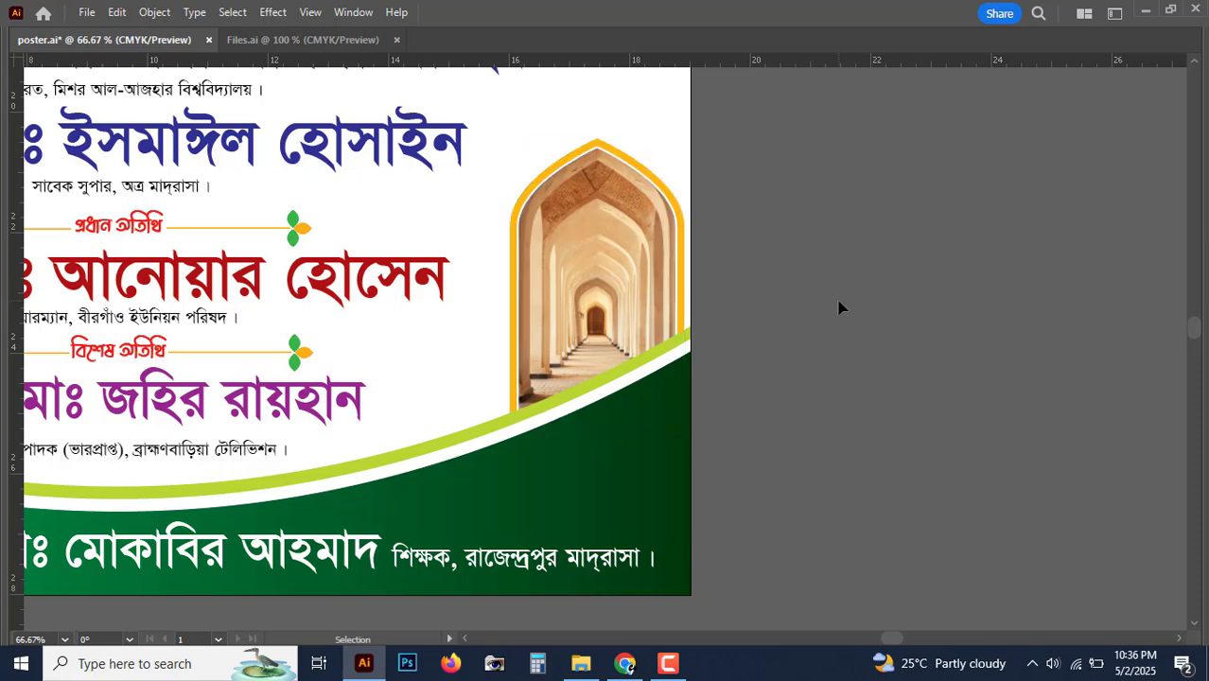
pyautogui.hotkey('ctrl', '-')
pyautogui.hotkey('ctrl', '-')
pyautogui.hotkey('ctrl', '-')
# Step: In Files.ai, select the domed mosque picture
pyautogui.hotkey('ctrl', 'Tab')
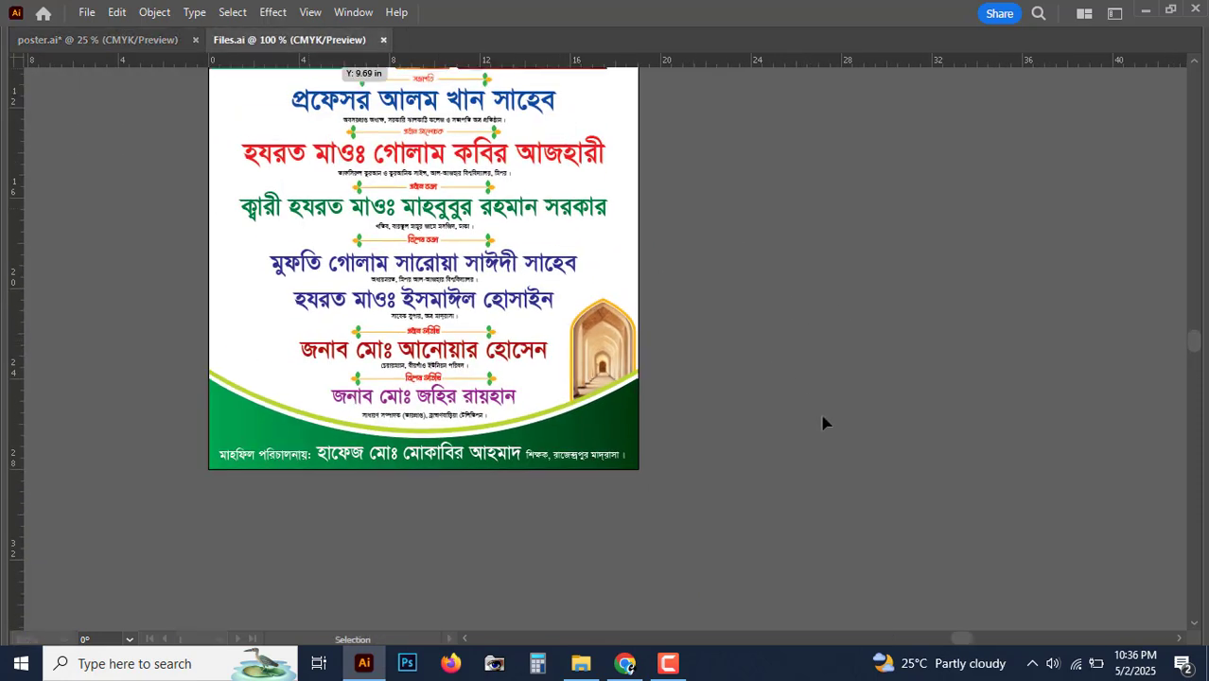
pyautogui.moveTo(729, 417); pyautogui.dragTo(795, 422)
pyautogui.click(794, 422)
pyautogui.hotkey('ctrl', '-')
pyautogui.hotkey('ctrl', '-')
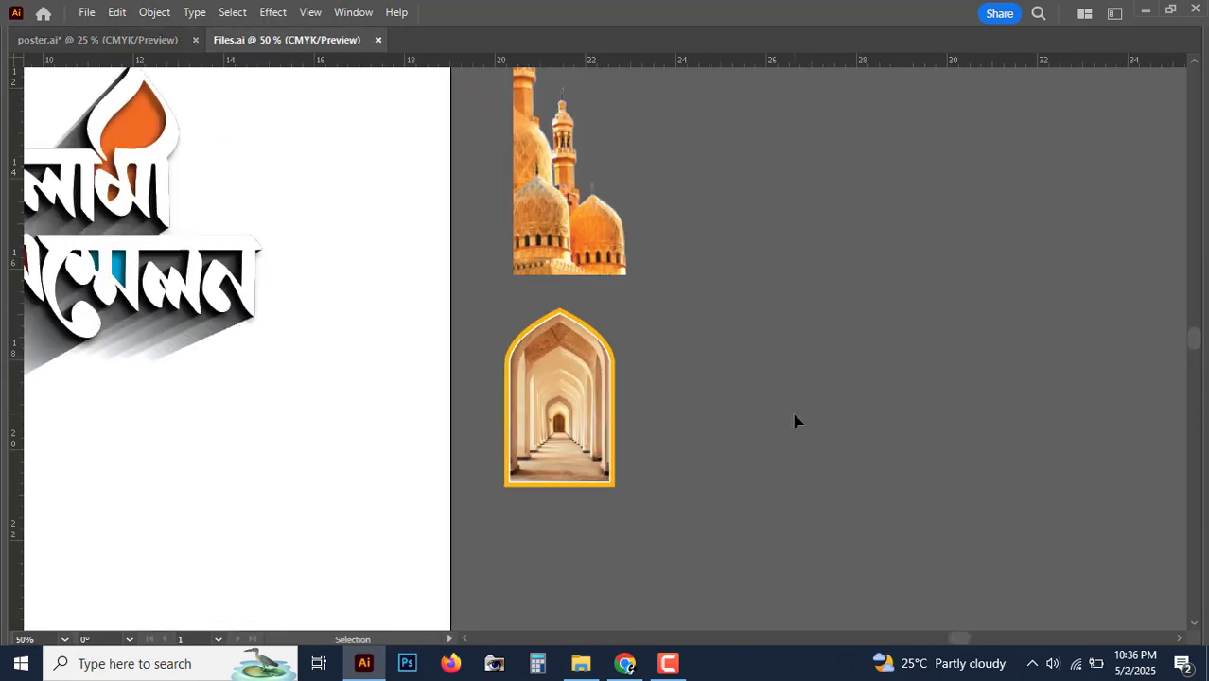
pyautogui.moveTo(736, 329); pyautogui.dragTo(912, 450)
pyautogui.click(717, 377)
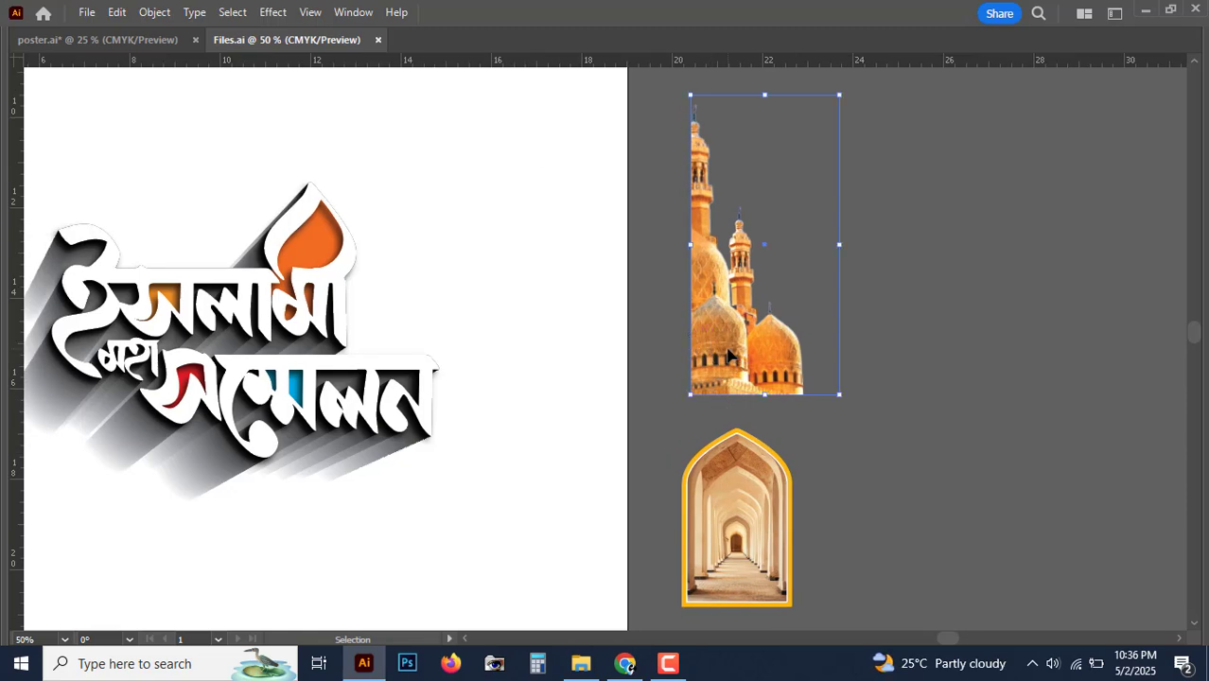
# Step: Paste the mosque picture into poster.ai and enlarge it along the left edge
pyautogui.click(132, 45)
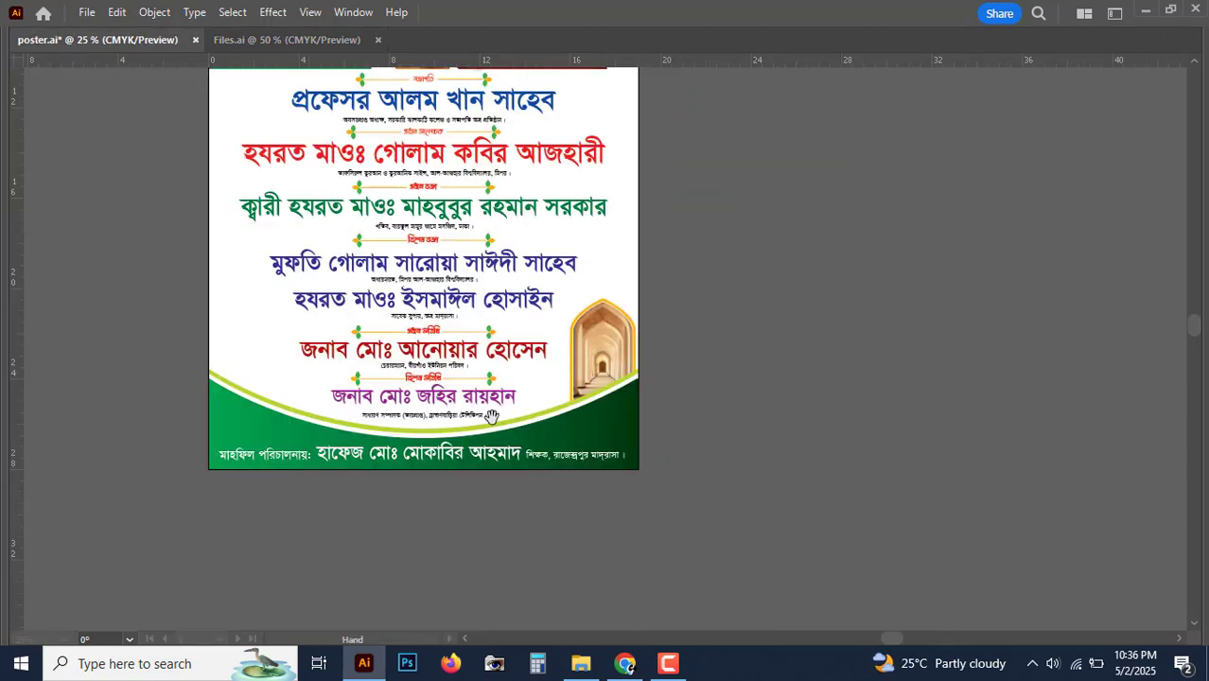
pyautogui.moveTo(518, 422); pyautogui.dragTo(385, 383)
pyautogui.hotkey('ctrl', 'v')
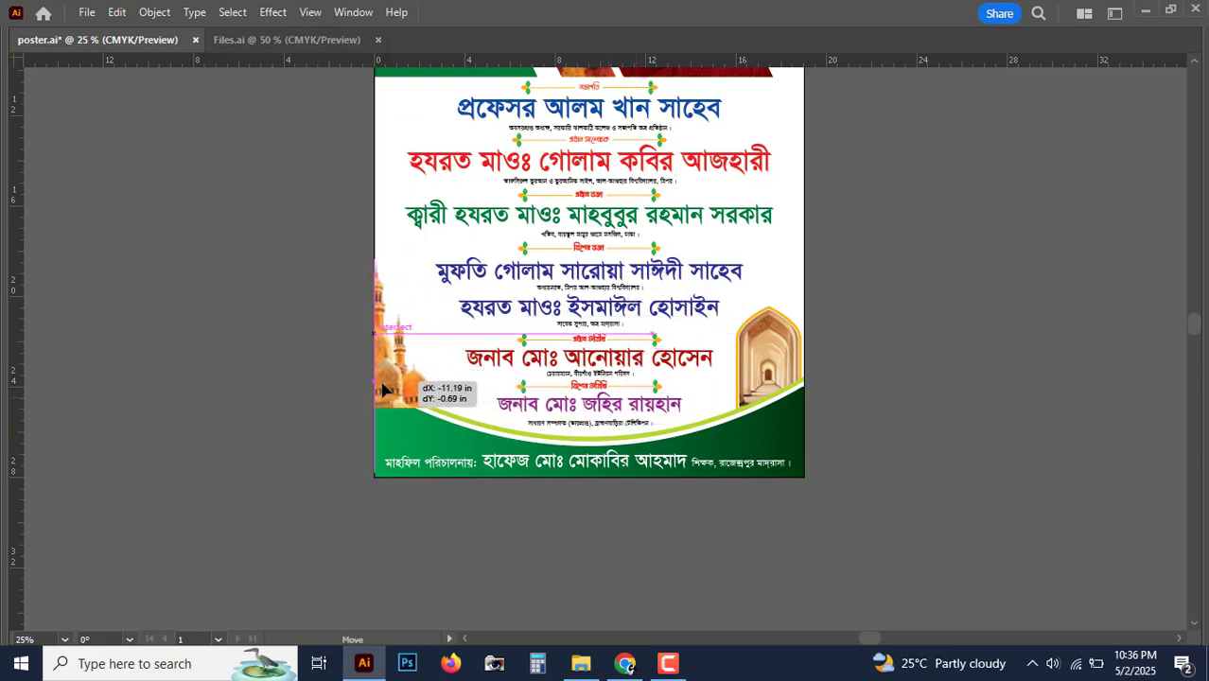
pyautogui.hotkey('ctrl', '=')
pyautogui.hotkey('ctrl', '=')
pyautogui.moveTo(621, 333); pyautogui.dragTo(516, 392)
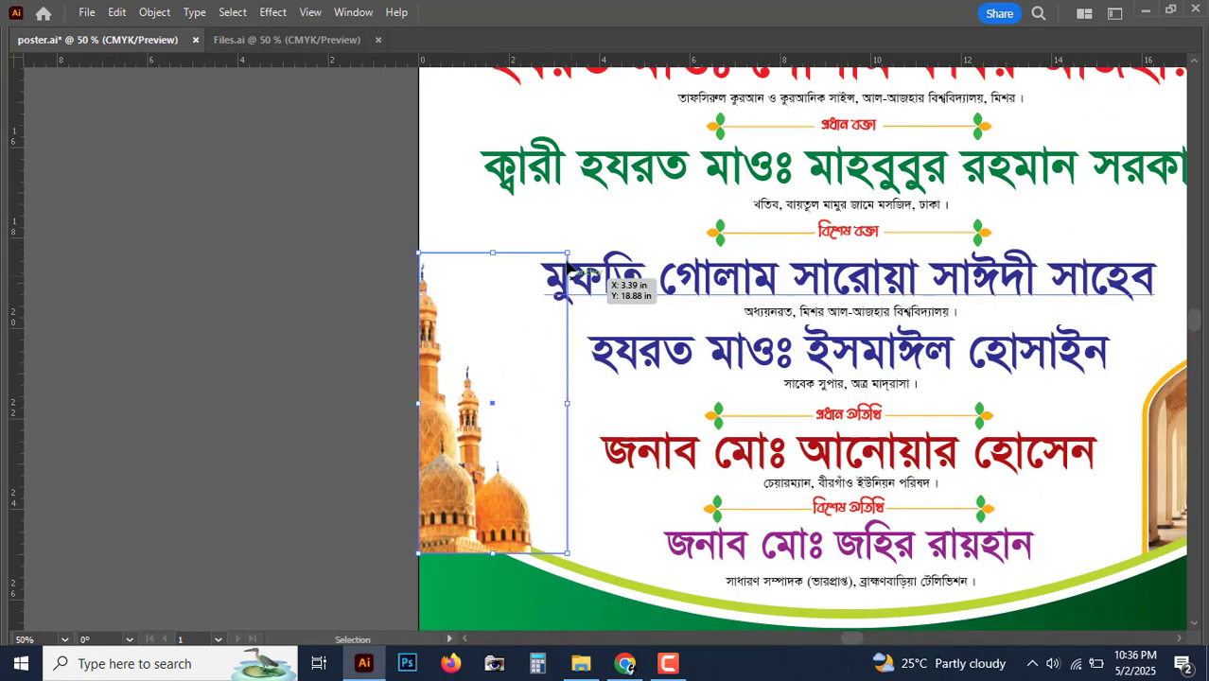
pyautogui.press('v')
pyautogui.moveTo(567, 251); pyautogui.dragTo(632, 120)
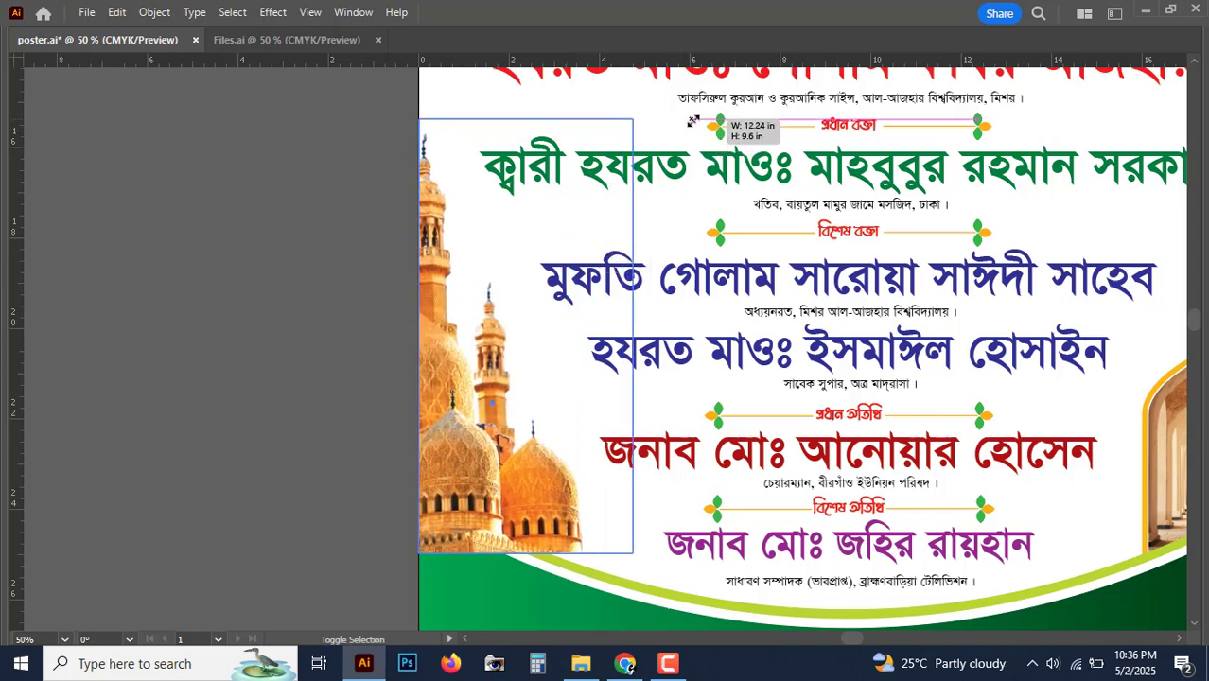
pyautogui.moveTo(558, 598); pyautogui.dragTo(530, 483)
pyautogui.moveTo(605, 437); pyautogui.dragTo(520, 460)
pyautogui.hotkey('ctrl', '-')
# Step: Bring the footer shapes and organiser text in front of the mosque picture
pyautogui.click(199, 371)
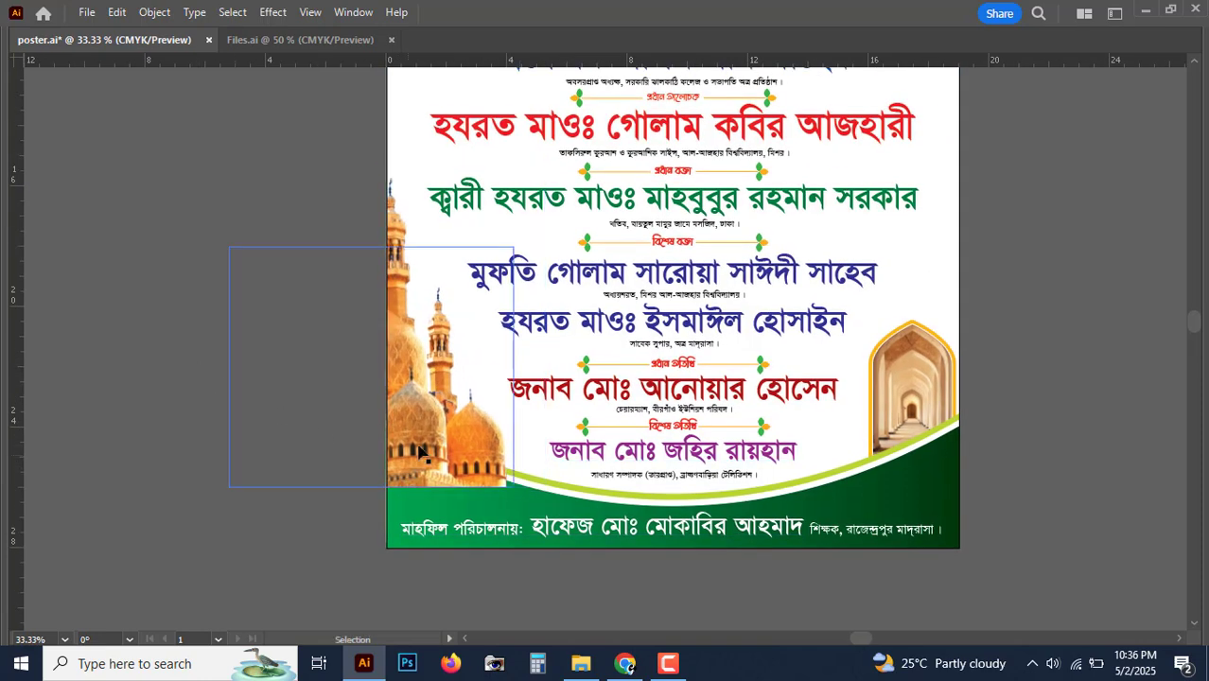
pyautogui.click(509, 545)
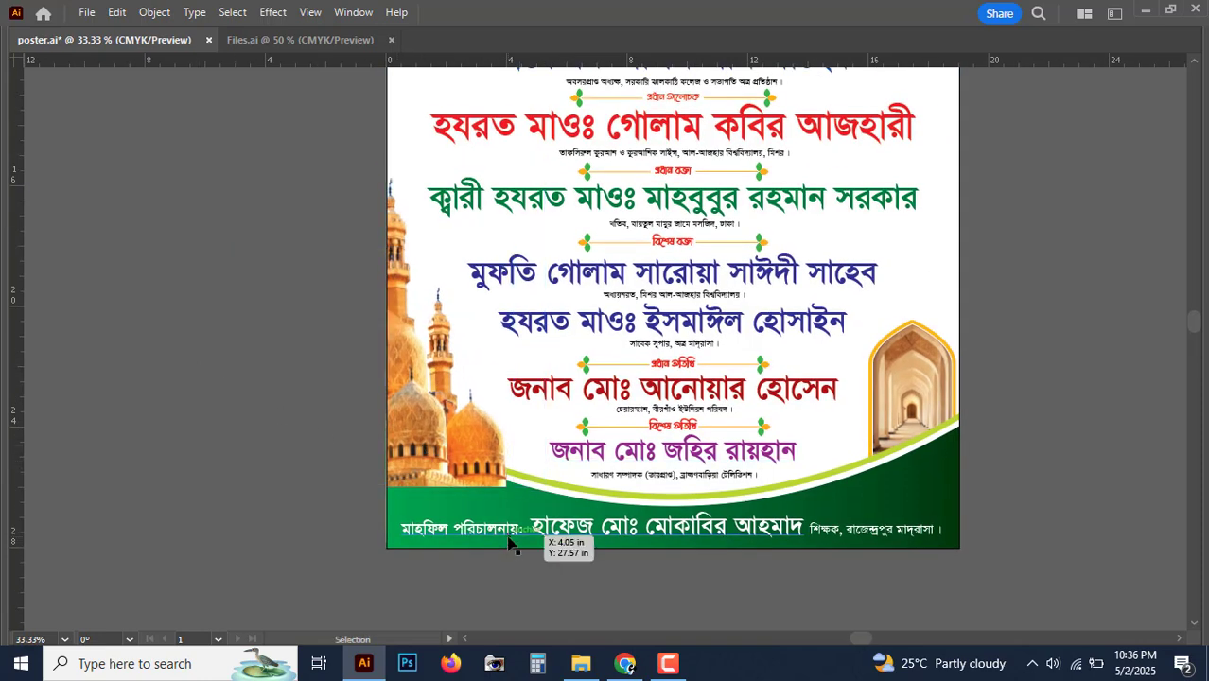
pyautogui.keyDown('shift'); pyautogui.click(826, 511); pyautogui.keyUp('shift')
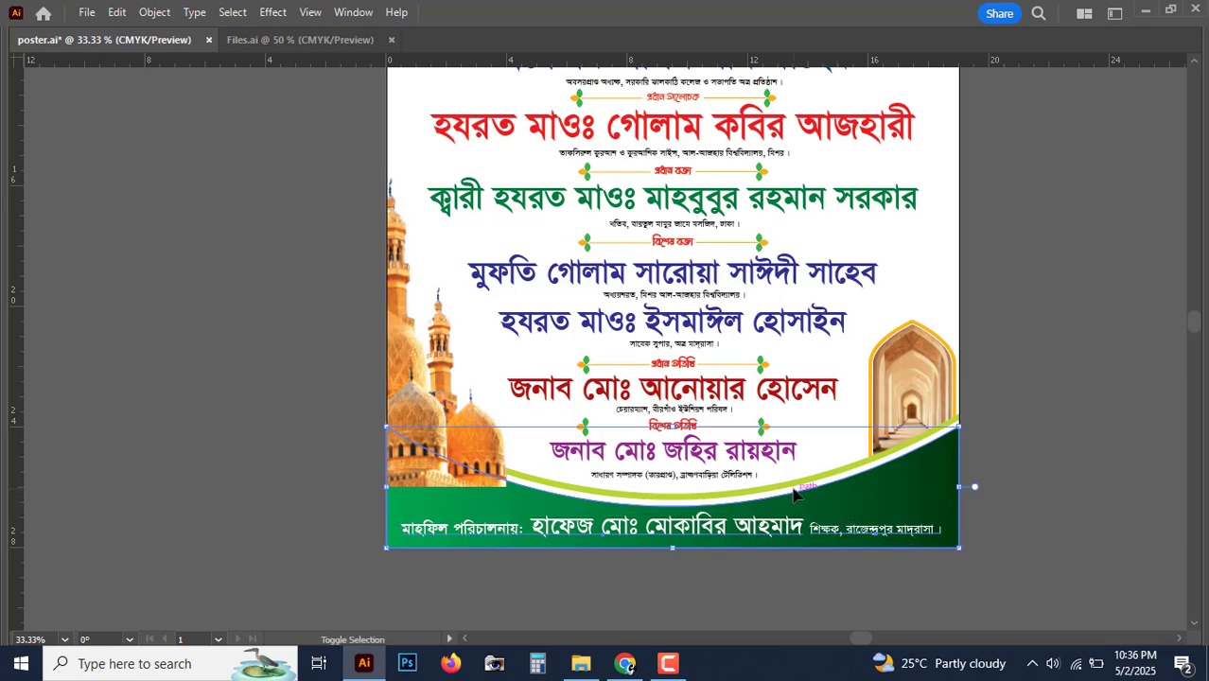
pyautogui.keyDown('shift'); pyautogui.click(795, 492); pyautogui.keyUp('shift')
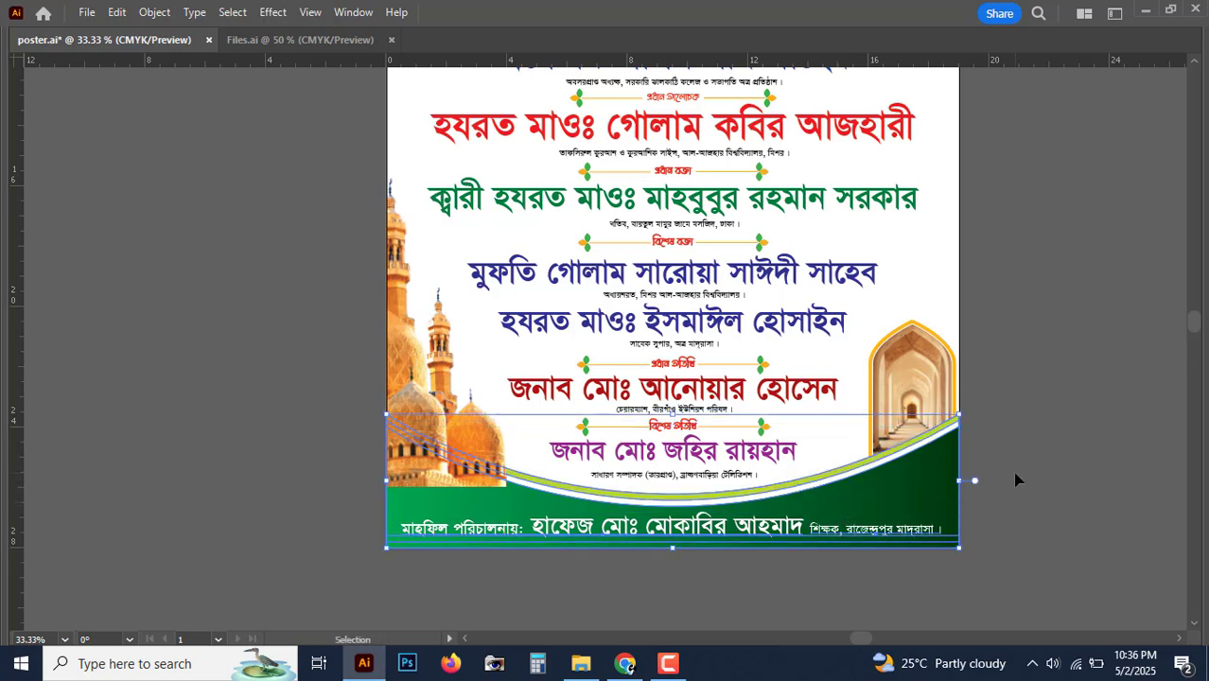
pyautogui.hotkey('ctrl', 'shift', ']')
# Step: Move the mosque picture slightly up and review the poster
pyautogui.click(1142, 496)
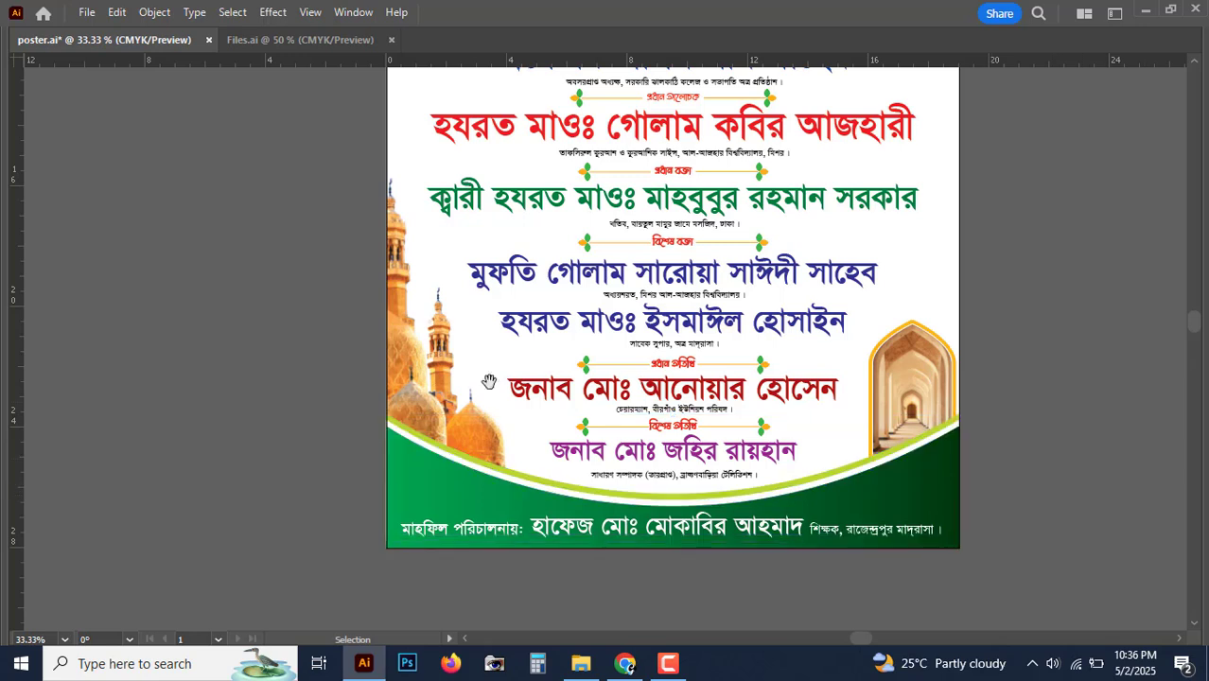
pyautogui.moveTo(453, 412); pyautogui.dragTo(453, 396)
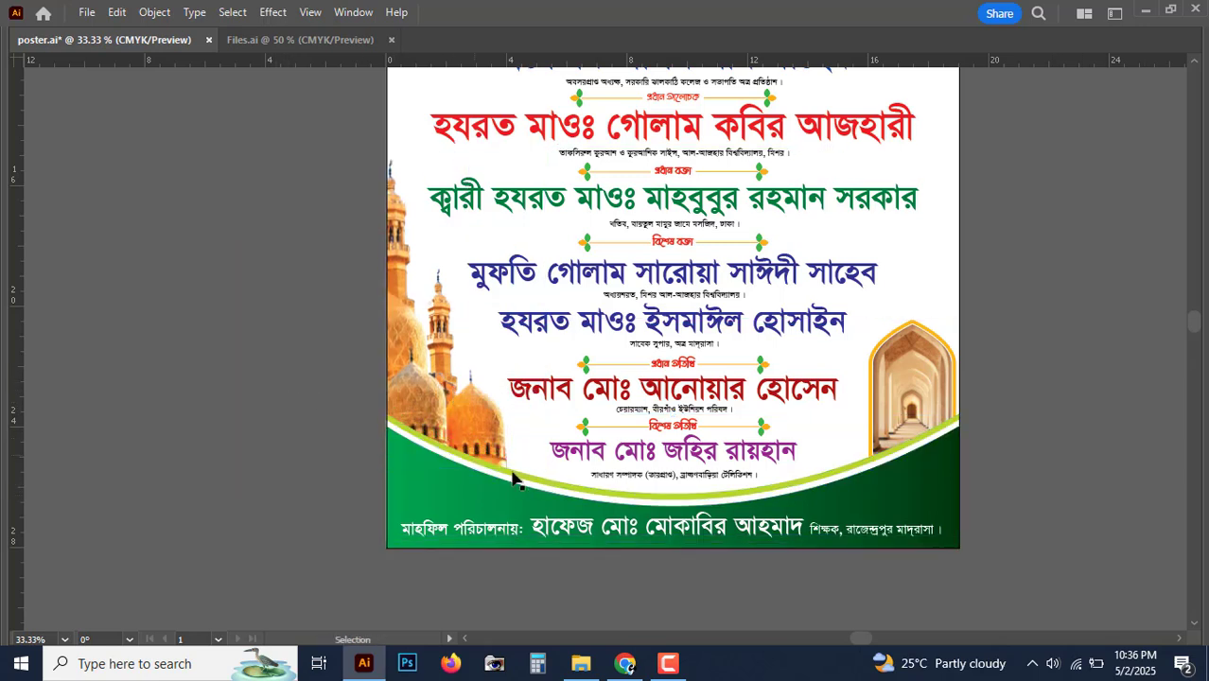
pyautogui.hotkey('ctrl', '-')
pyautogui.hotkey('ctrl', '+')
pyautogui.hotkey('ctrl', '+')
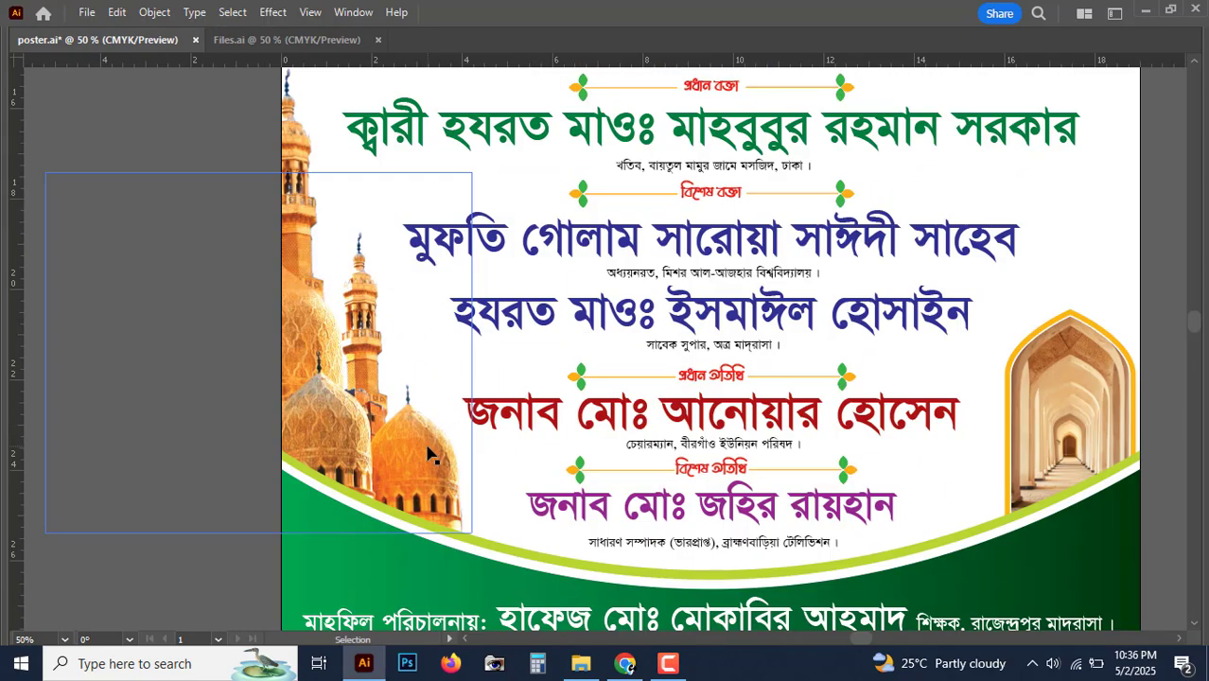
pyautogui.press('Tab')
# Step: Draw a white circle about 3.5 inches across over the mosque domes
pyautogui.moveTo(21, 182); pyautogui.dragTo(104, 226)
pyautogui.press('Tab')
pyautogui.moveTo(455, 473); pyautogui.dragTo(436, 324)
pyautogui.moveTo(401, 366); pyautogui.dragTo(475, 447)
pyautogui.press('v')
pyautogui.moveTo(439, 367); pyautogui.dragTo(434, 370)
# Step: Duplicate the circle, shrink the copy to about 2.86 in and fill it blue
pyautogui.hotkey('ctrl', '=')
pyautogui.press('Tab')
pyautogui.moveTo(510, 375); pyautogui.dragTo(414, 342)
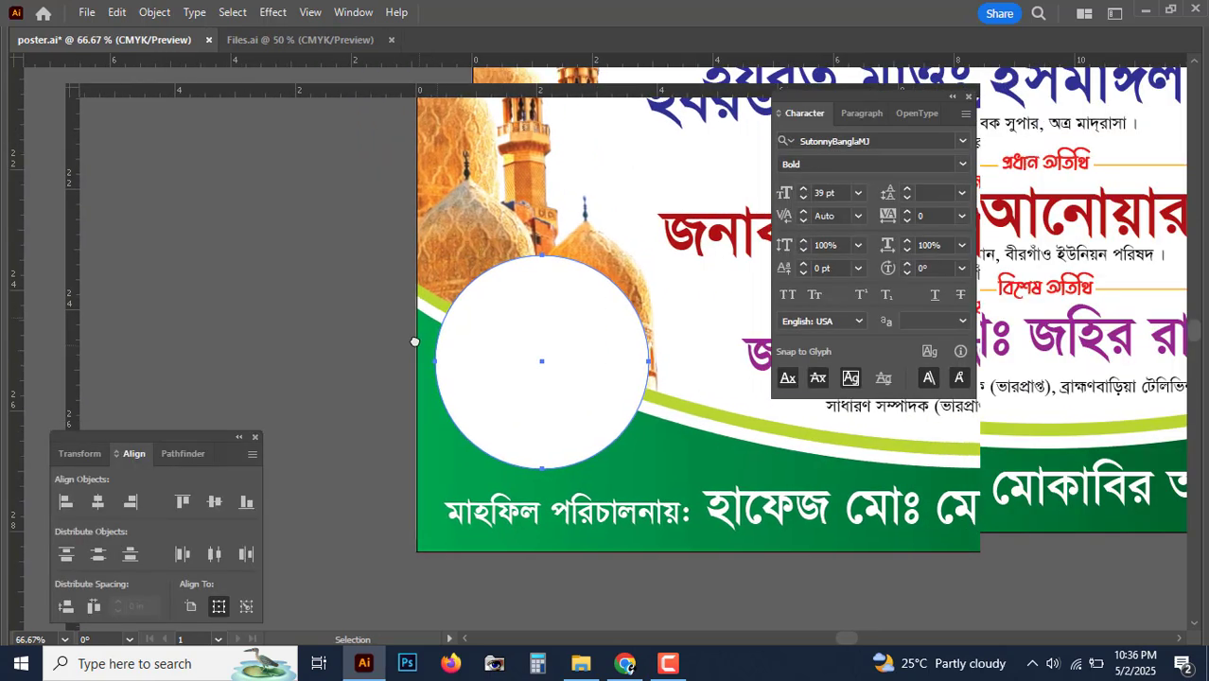
pyautogui.press('Tab')
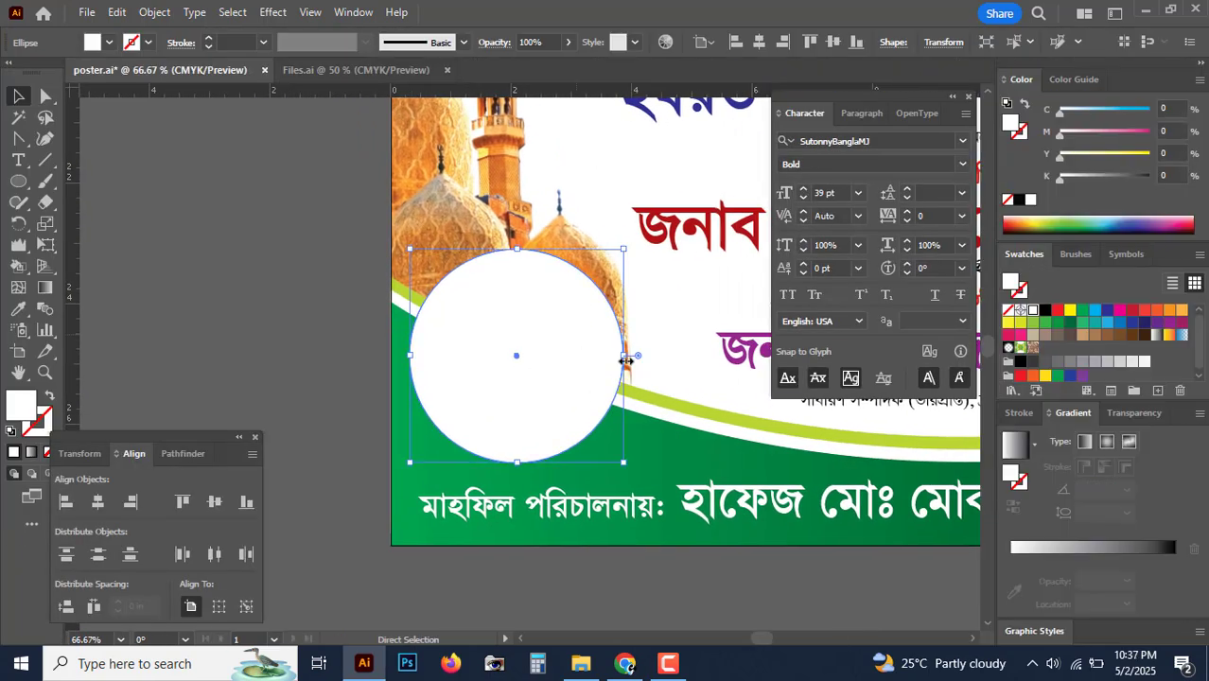
pyautogui.moveTo(623, 355)
pyautogui.mouseDown()
pyautogui.moveTo(589, 353)
pyautogui.moveTo(605, 358)
pyautogui.mouseUp()
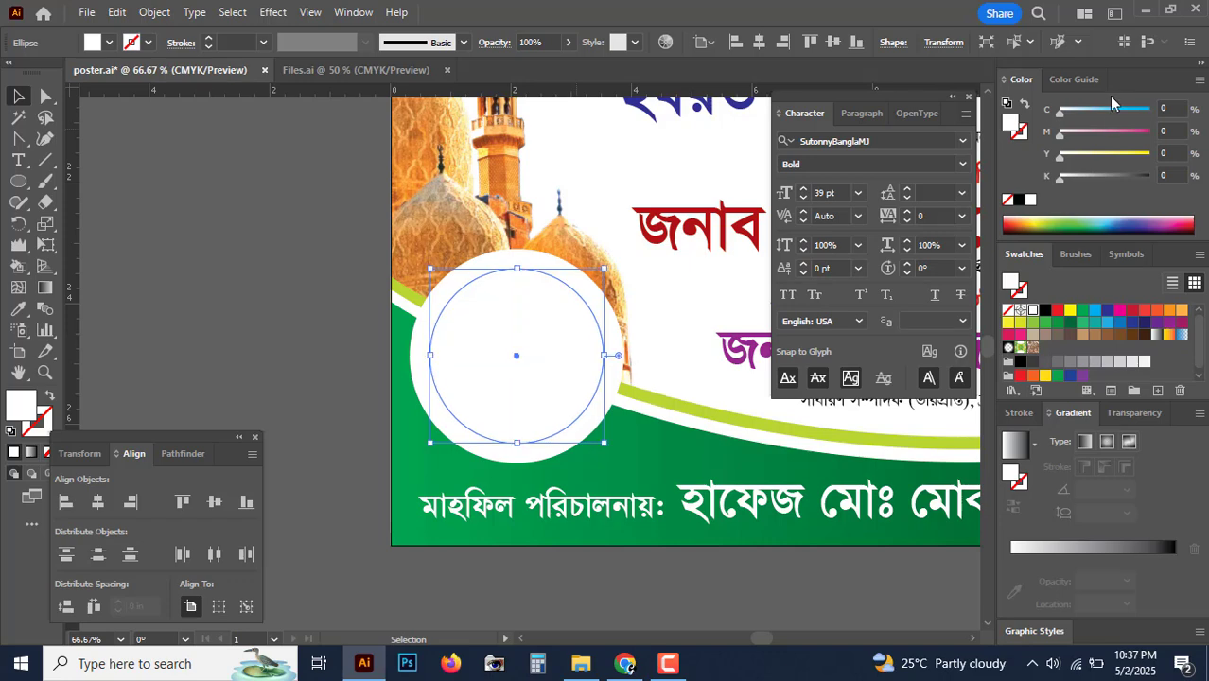
pyautogui.moveTo(1120, 112); pyautogui.dragTo(1154, 133)
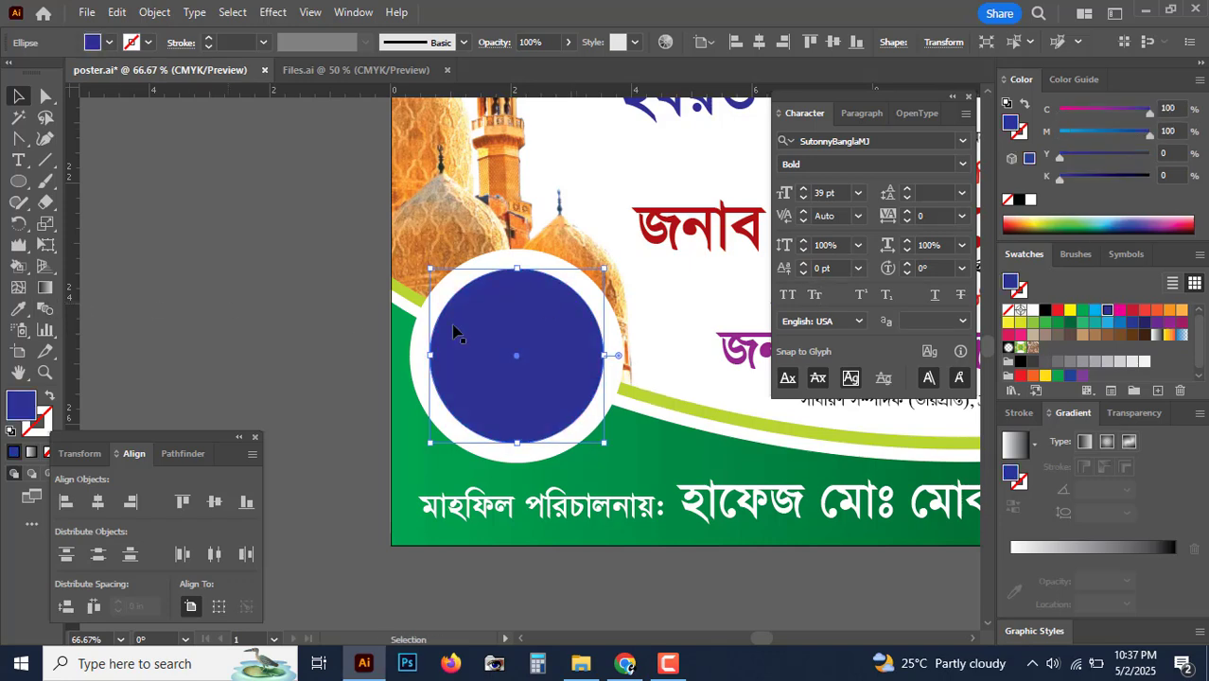
# Step: Set the outer circle's blend mode to Multiply
pyautogui.click(548, 262)
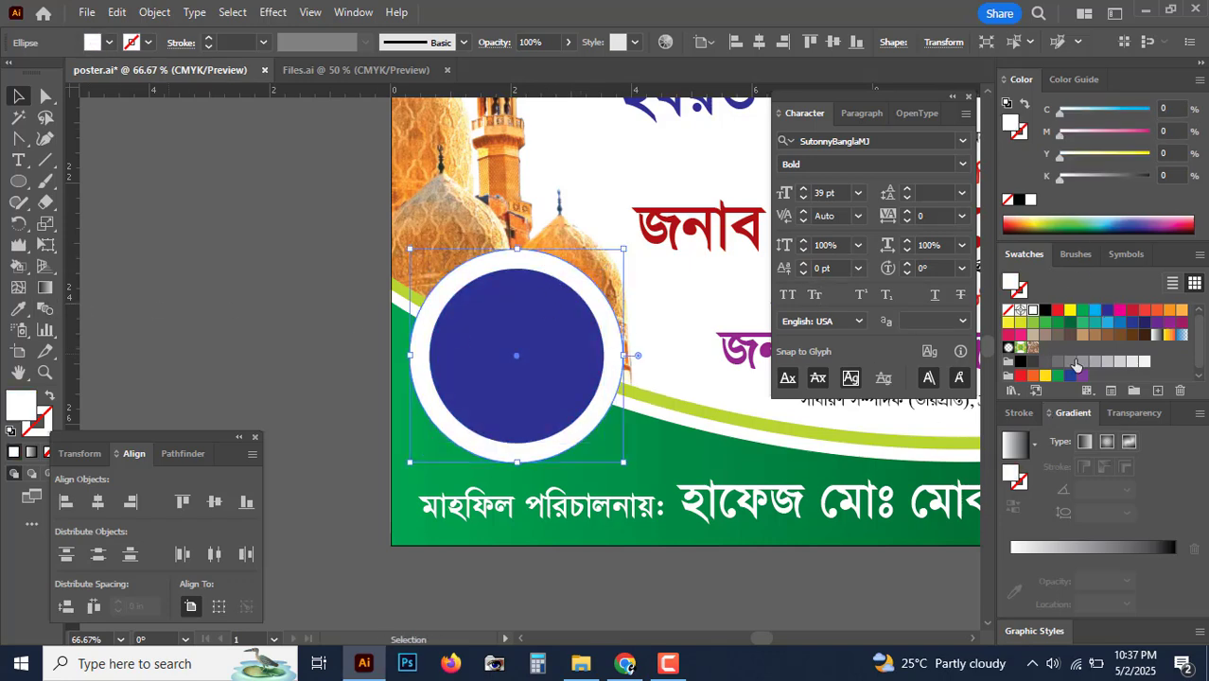
pyautogui.click(1133, 413)
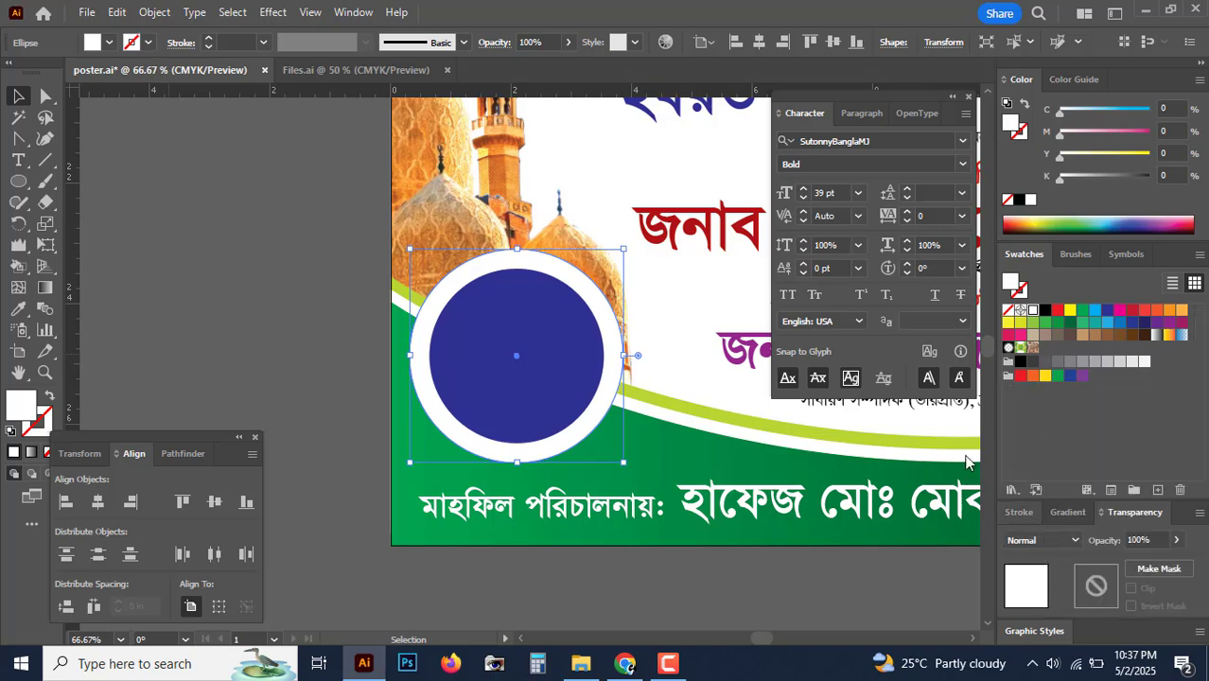
pyautogui.click(1041, 540)
pyautogui.click(1041, 256)
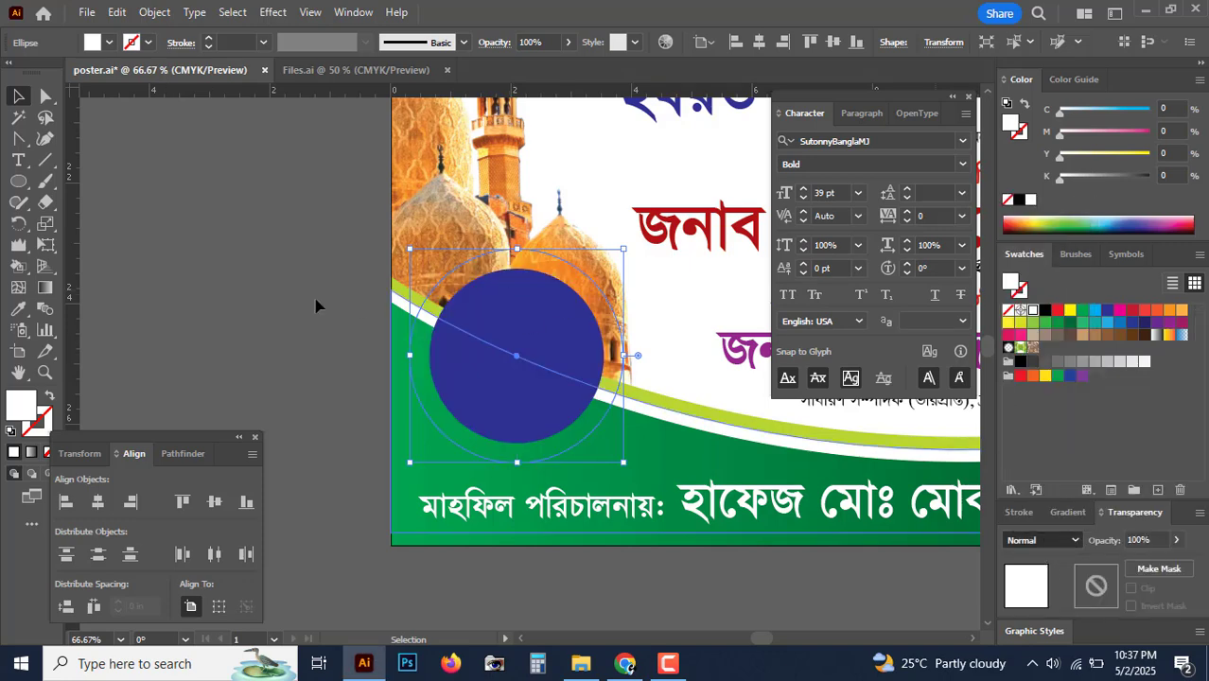
# Step: Fill the outer circle dark green, C100 Y100 K47
pyautogui.click(315, 303)
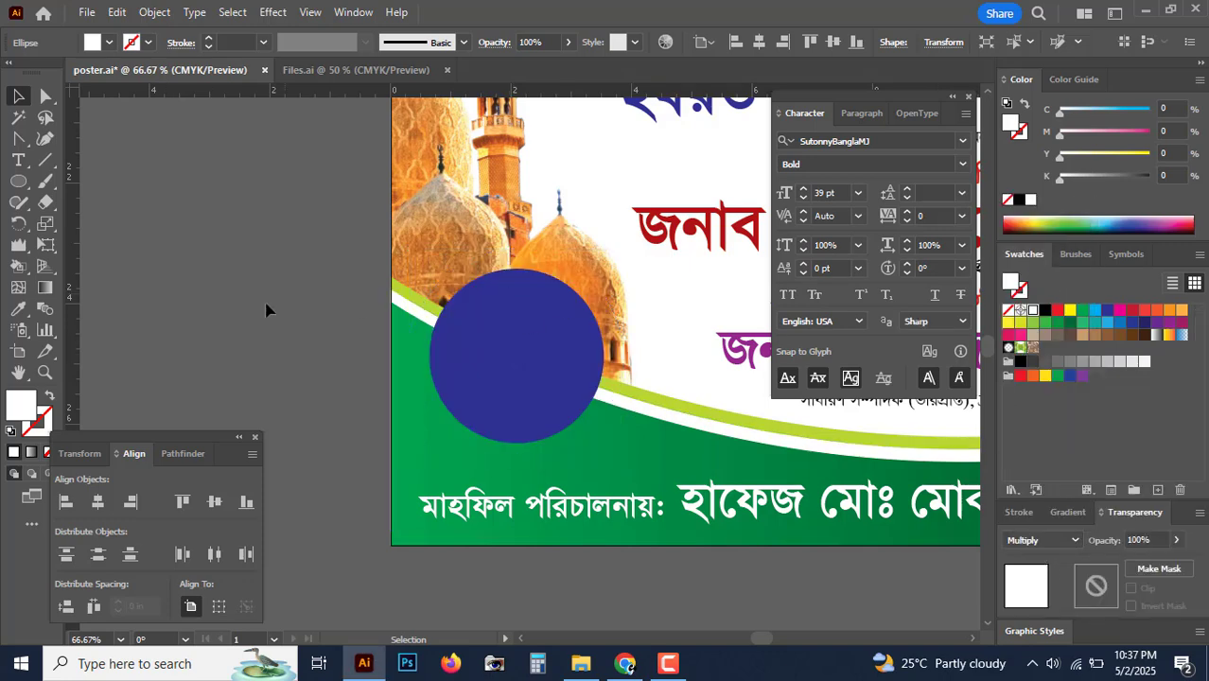
pyautogui.click(612, 308)
pyautogui.click(1092, 109)
pyautogui.click(1149, 153)
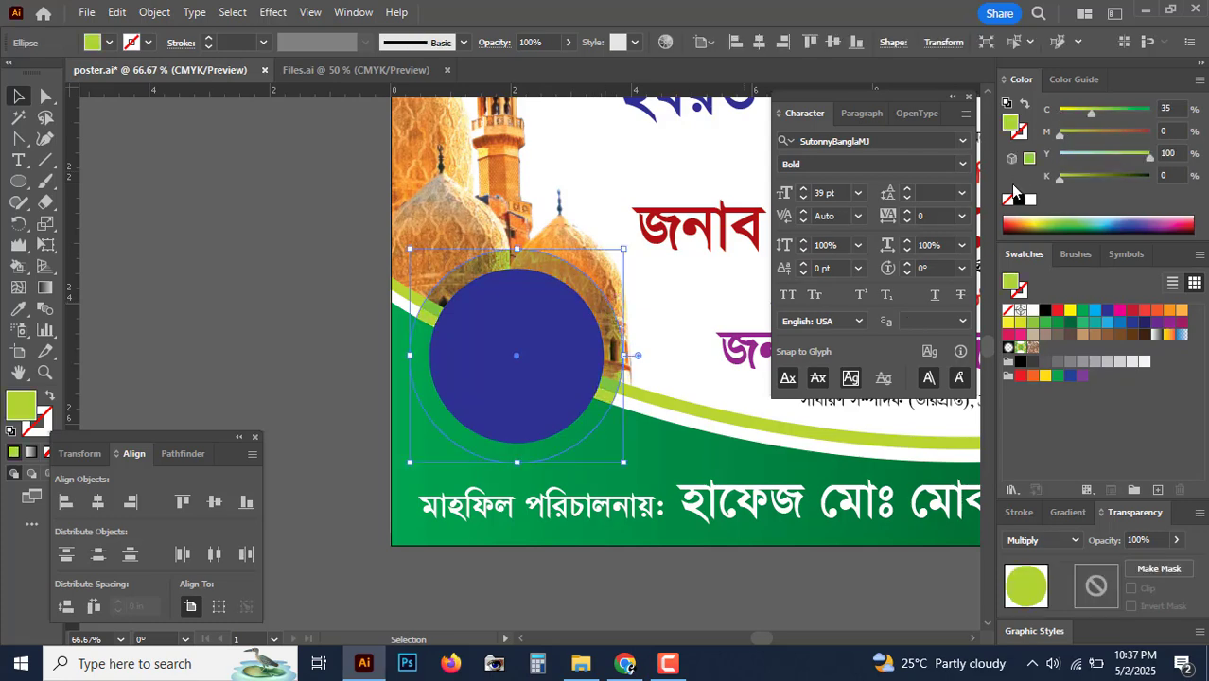
pyautogui.moveTo(1092, 112); pyautogui.dragTo(1151, 111)
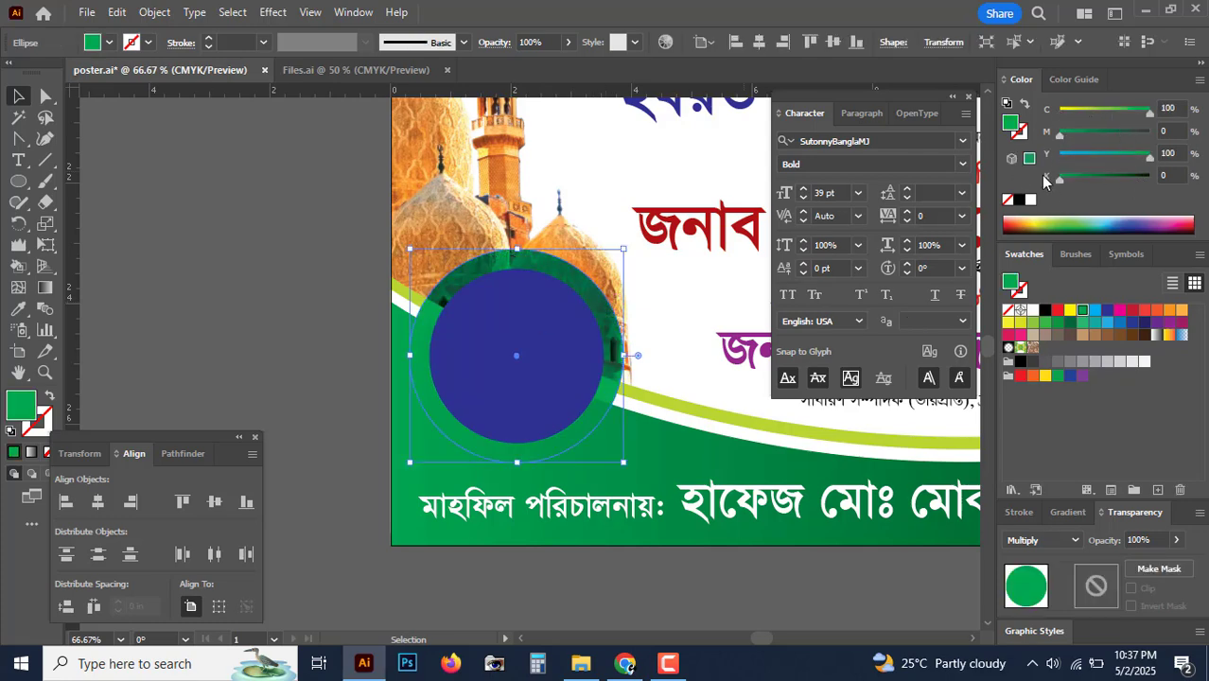
pyautogui.click(1104, 178)
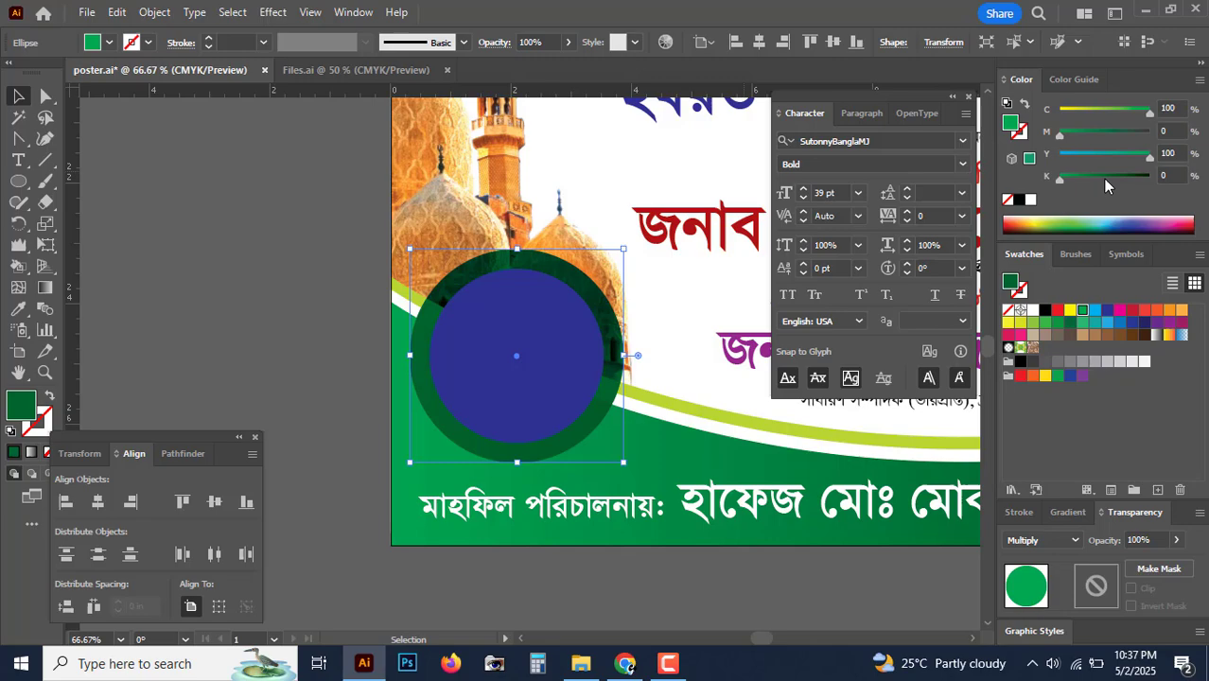
# Step: Fill the inner circle white and preview the ring
pyautogui.click(439, 357)
pyautogui.click(1030, 199)
pyautogui.click(174, 324)
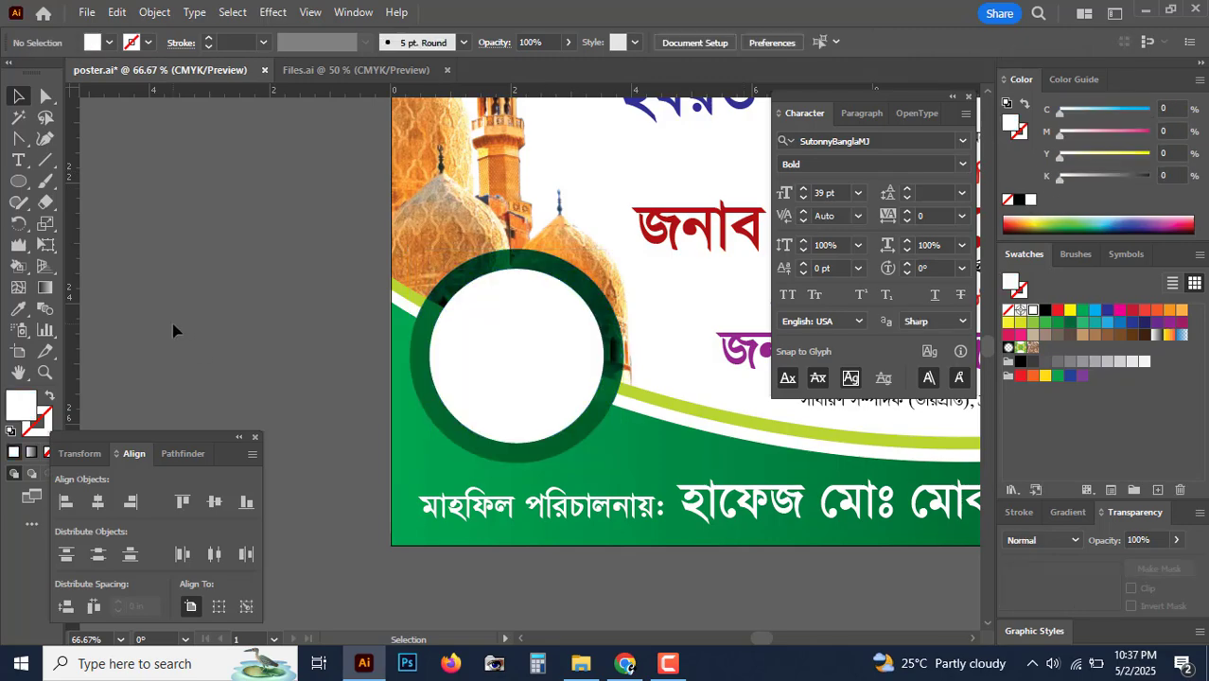
pyautogui.press('Tab')
pyautogui.hotkey('ctrl', '-')
pyautogui.hotkey('ctrl', '-')
pyautogui.hotkey('ctrl', '-')
pyautogui.hotkey('ctrl', '-')
pyautogui.hotkey('ctrl', '-')
pyautogui.hotkey('ctrl', '+')
pyautogui.hotkey('ctrl', '+')
pyautogui.hotkey('ctrl', '+')
pyautogui.hotkey('ctrl', '+')
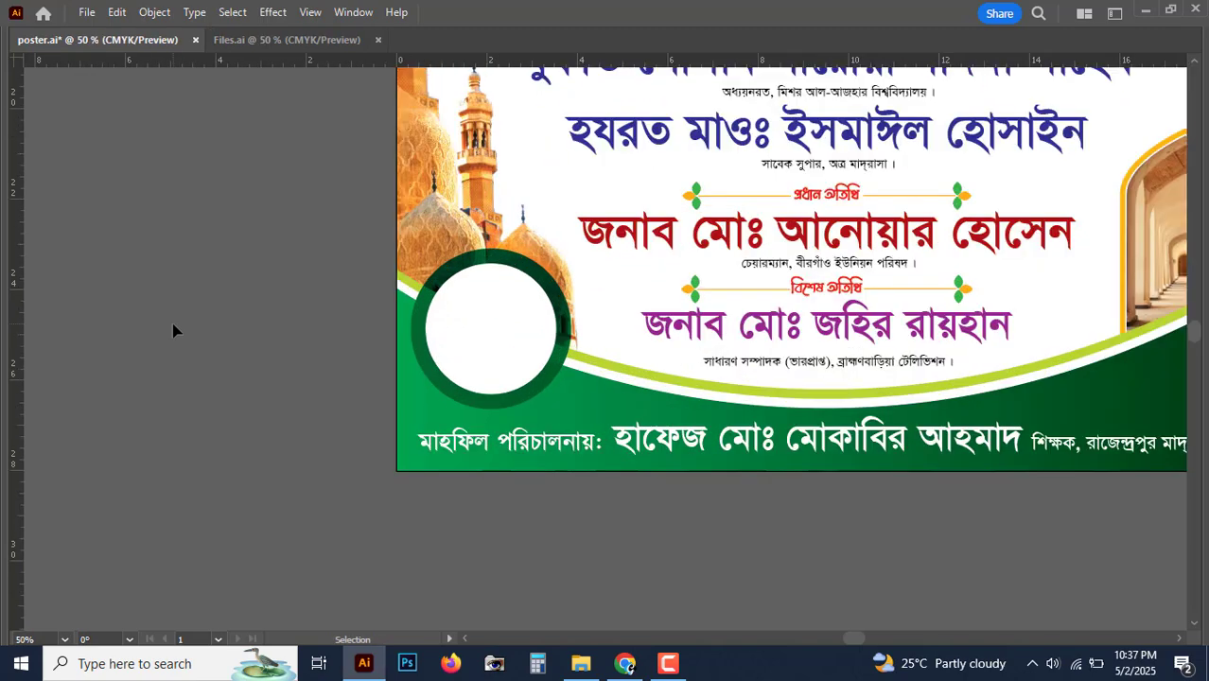
# Step: Check the ring's circles, the green footer shape and the organiser text line
pyautogui.click(526, 357)
pyautogui.click(491, 261)
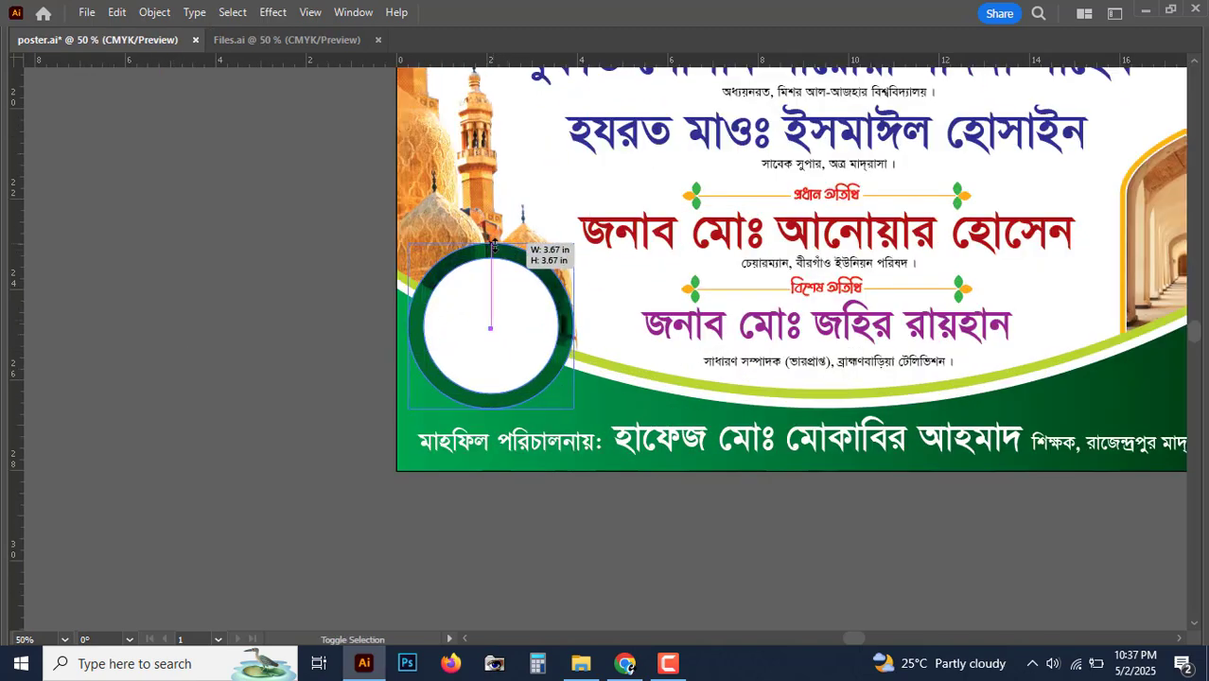
pyautogui.click(270, 273)
pyautogui.hotkey('ctrl', '+')
pyautogui.hotkey('ctrl', '+')
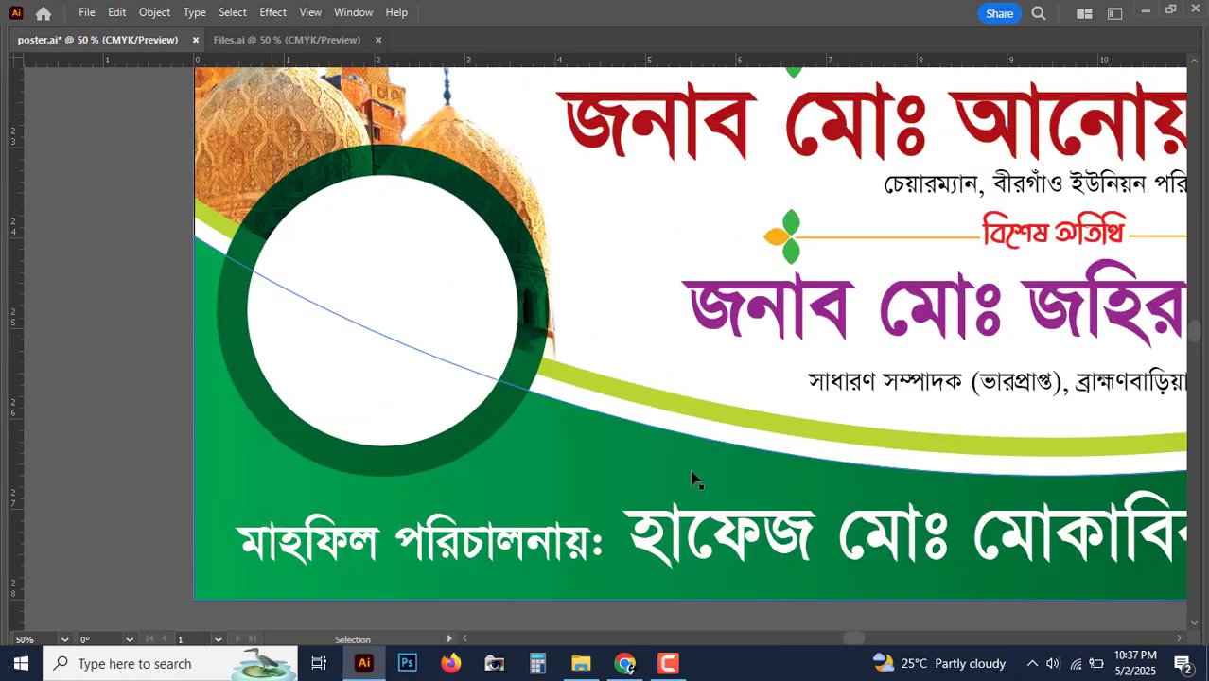
pyautogui.click(692, 474)
pyautogui.hotkey('ctrl', '-')
pyautogui.hotkey('ctrl', '-')
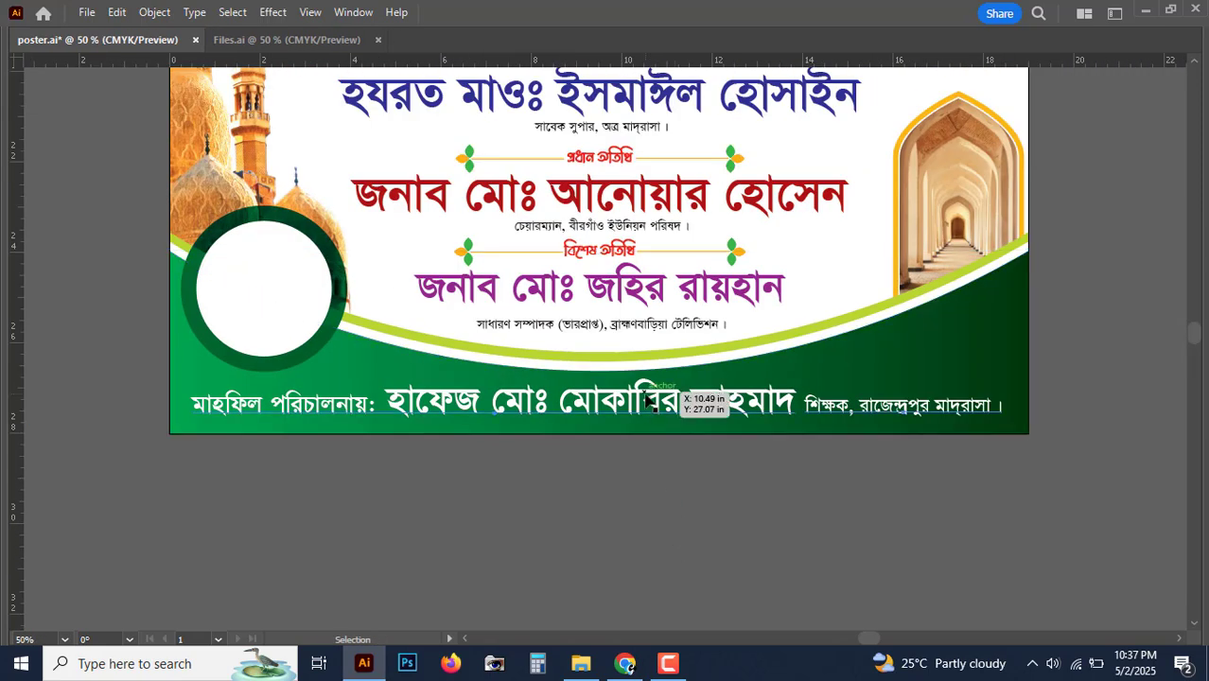
pyautogui.click(625, 420)
pyautogui.click(618, 505)
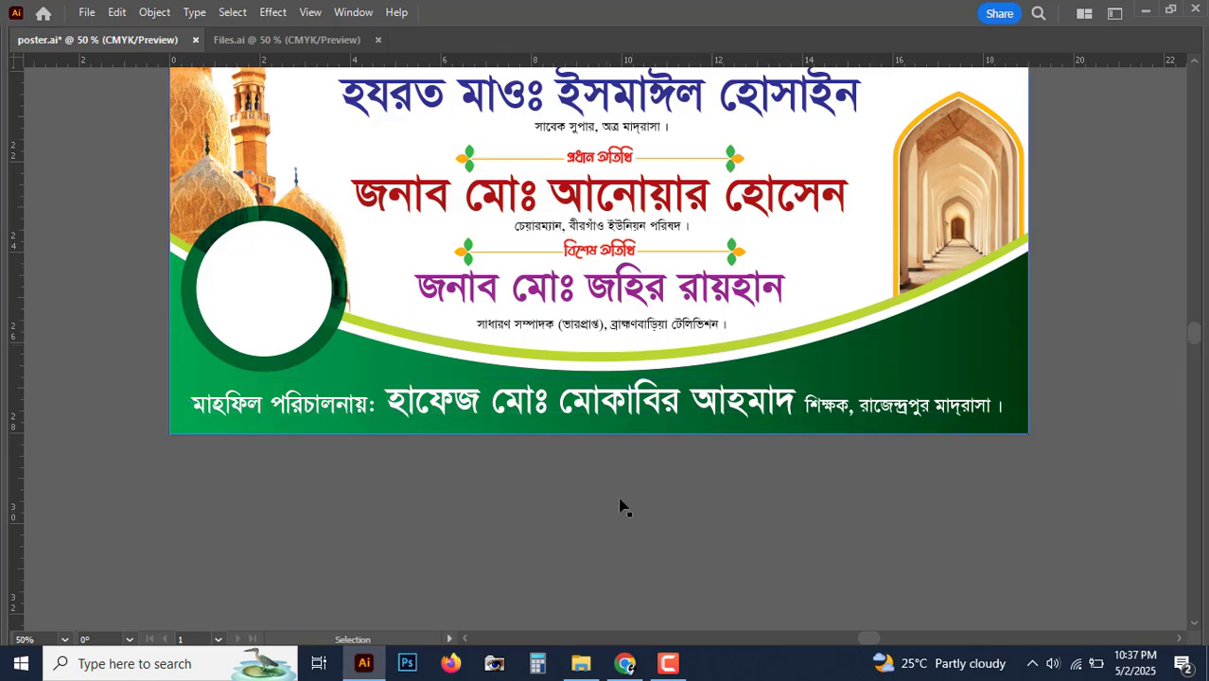
pyautogui.press('Tab')
pyautogui.hotkey('ctrl', '-')
pyautogui.hotkey('ctrl', '+')
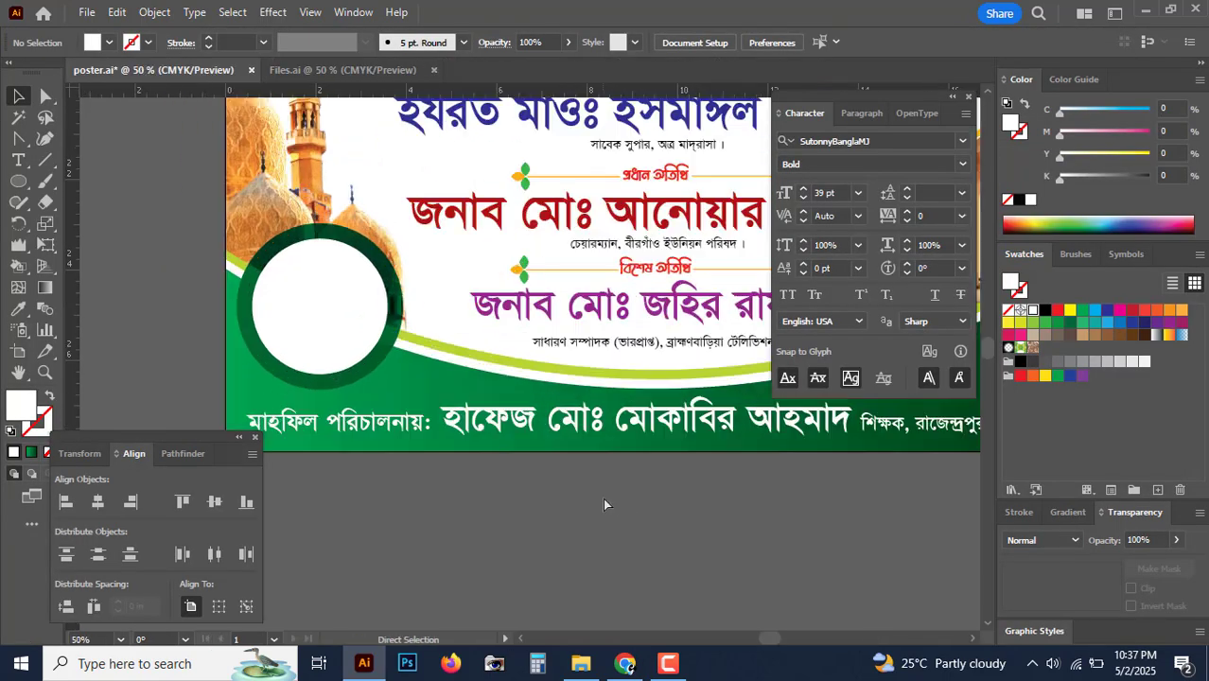
# Step: Type the invitation উক্ত মাহফিলে আপনারা সকলেই আমন্ত্রিত and move it into the white circle
pyautogui.click(20, 163)
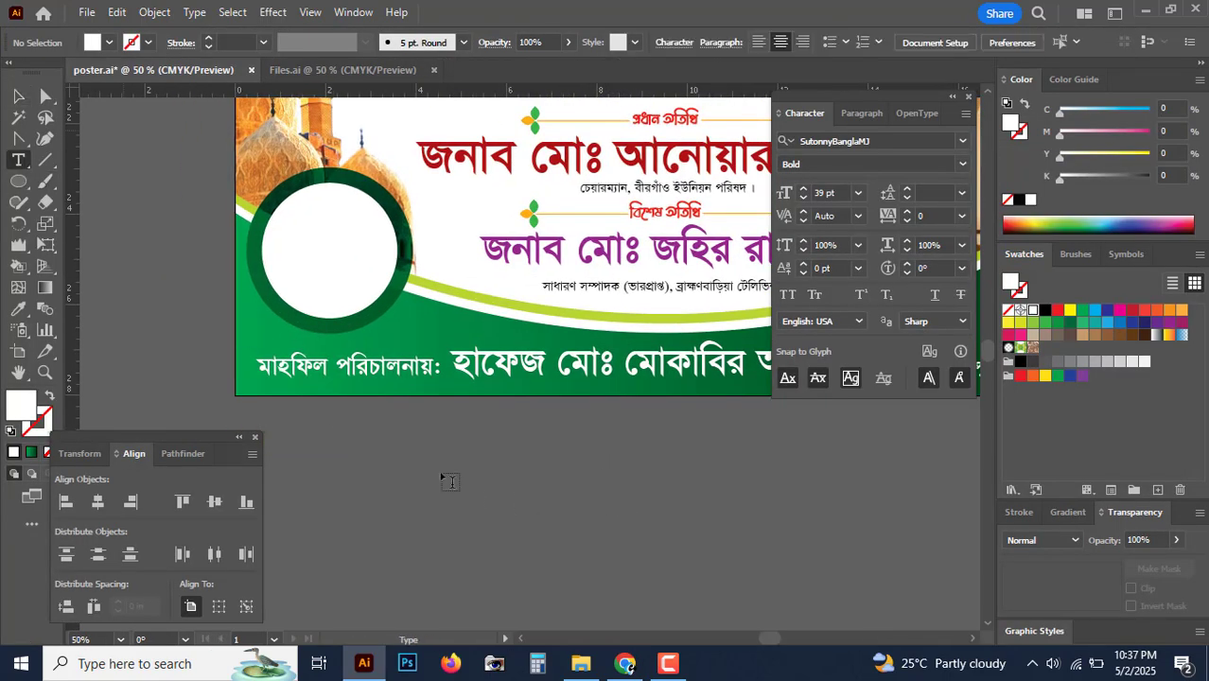
pyautogui.click(437, 469)
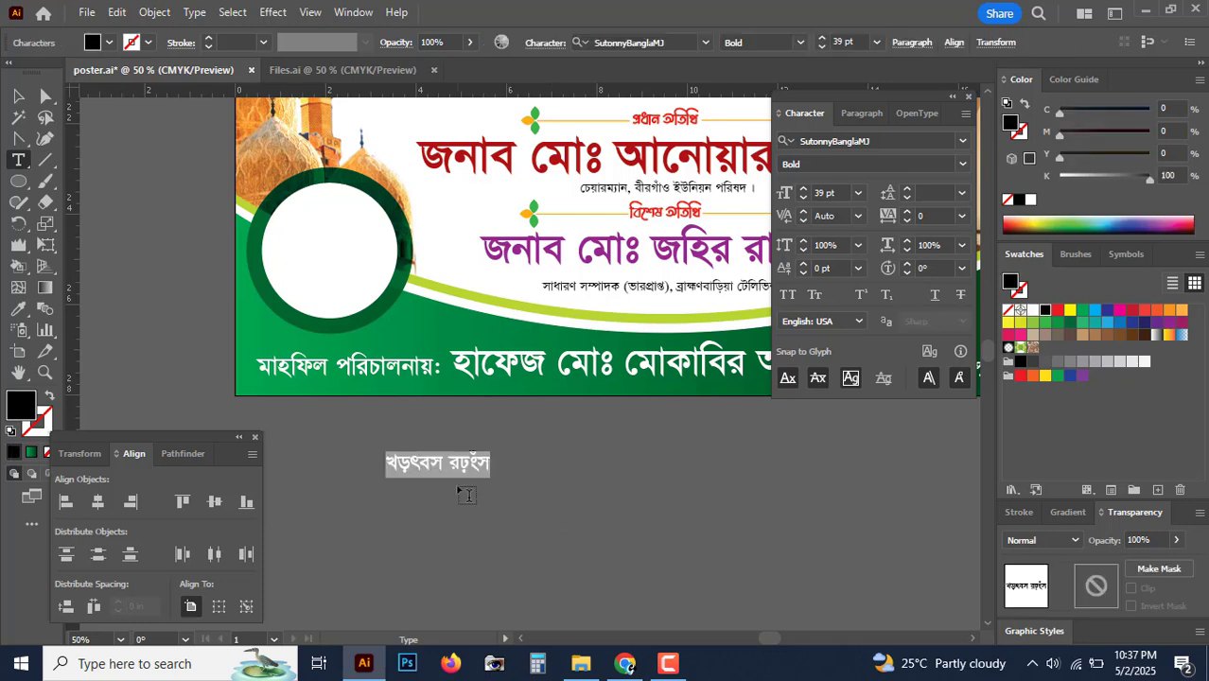
pyautogui.write('উক্ত')
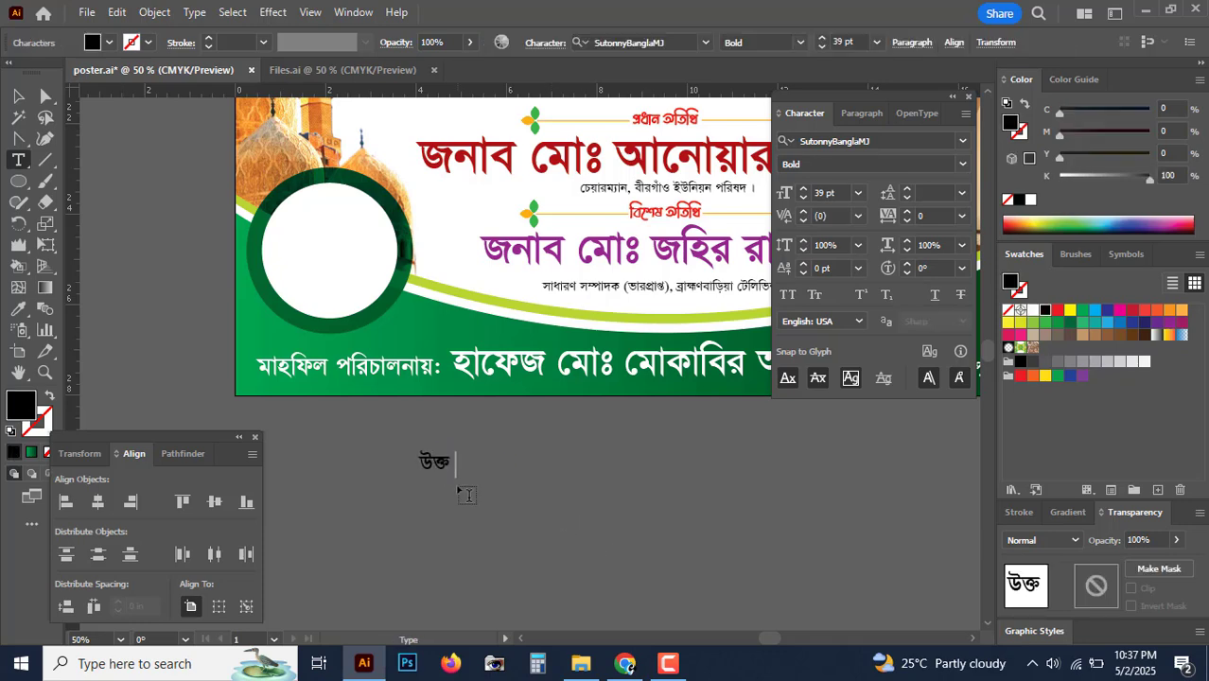
pyautogui.write(' মাহফিলে')
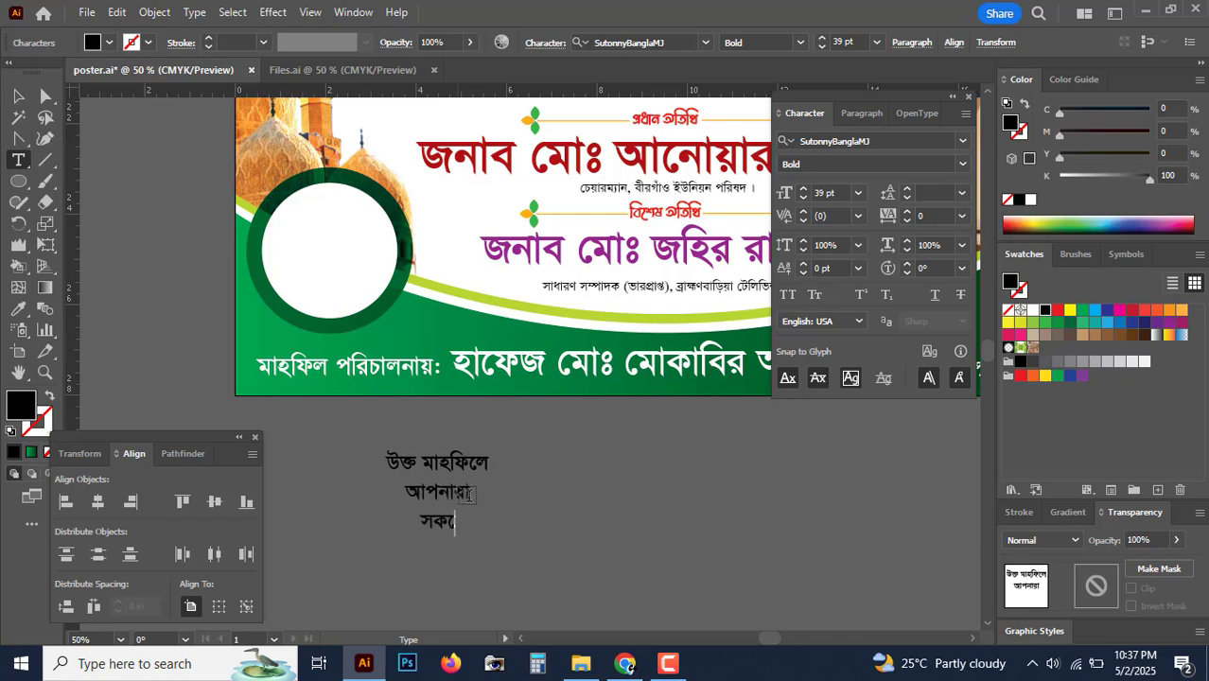
pyautogui.write('আমন্ত্রিত')
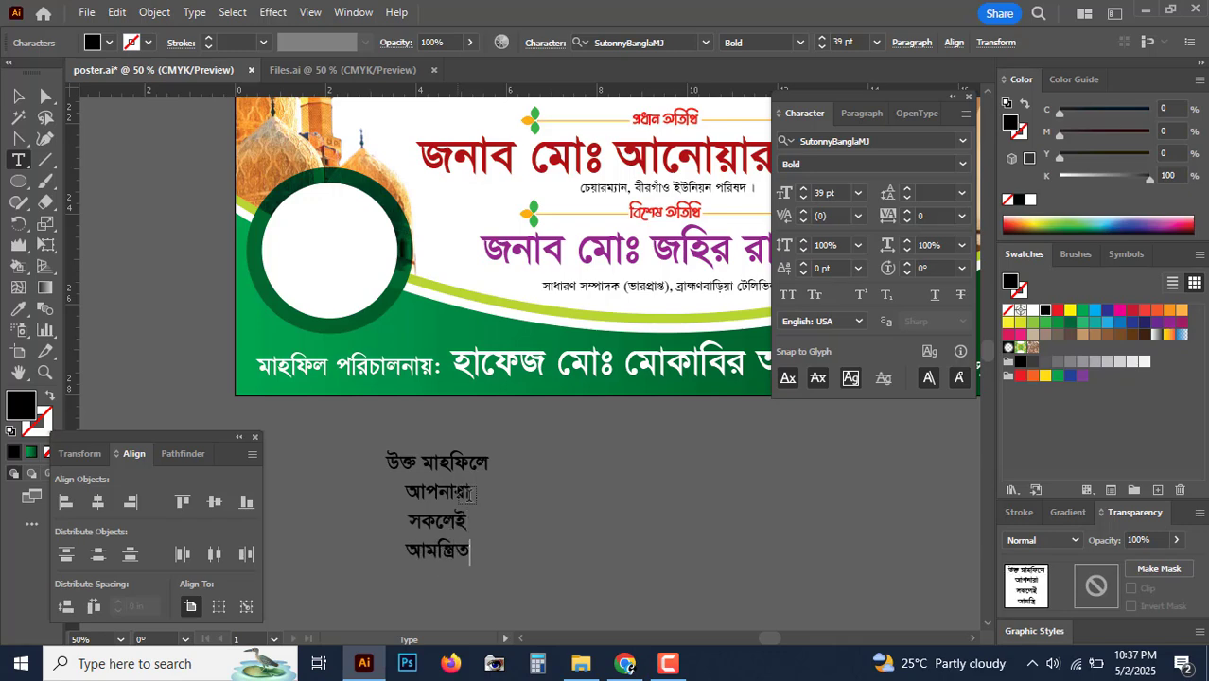
pyautogui.press('Escape')
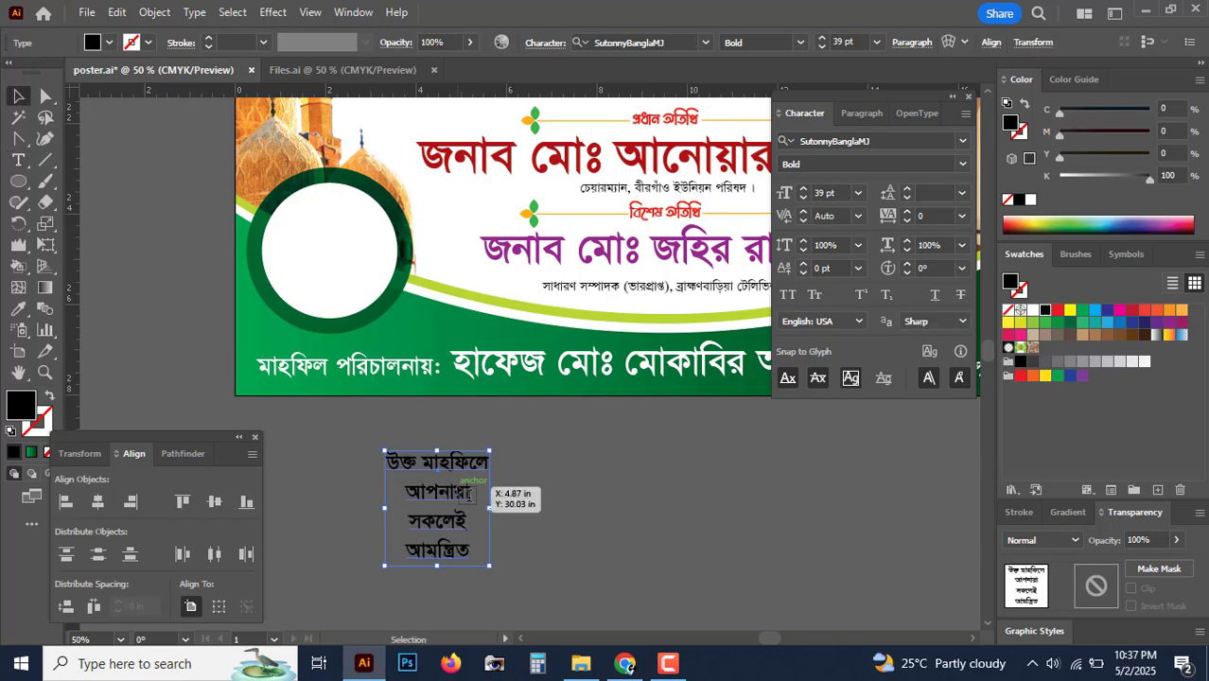
pyautogui.moveTo(461, 492); pyautogui.dragTo(363, 234)
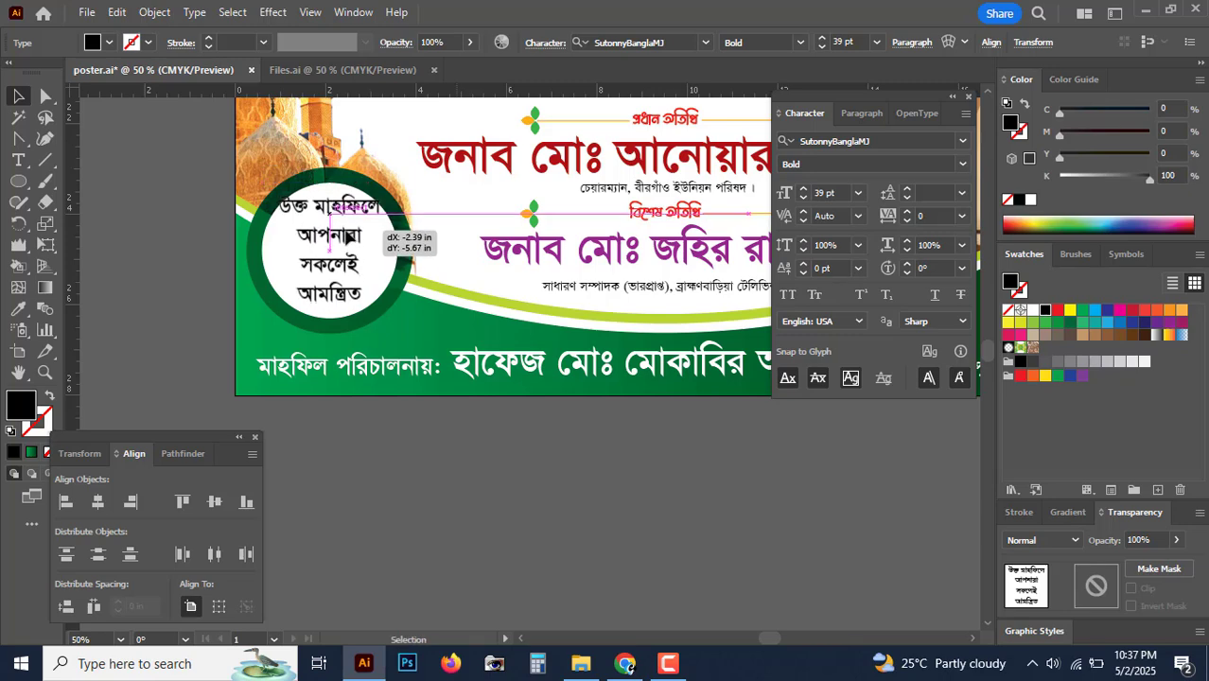
pyautogui.hotkey('ctrl', '+')
pyautogui.hotkey('ctrl', '+')
# Step: Rearrange the invitation's line breaks and tighten its line spacing
pyautogui.press('t')
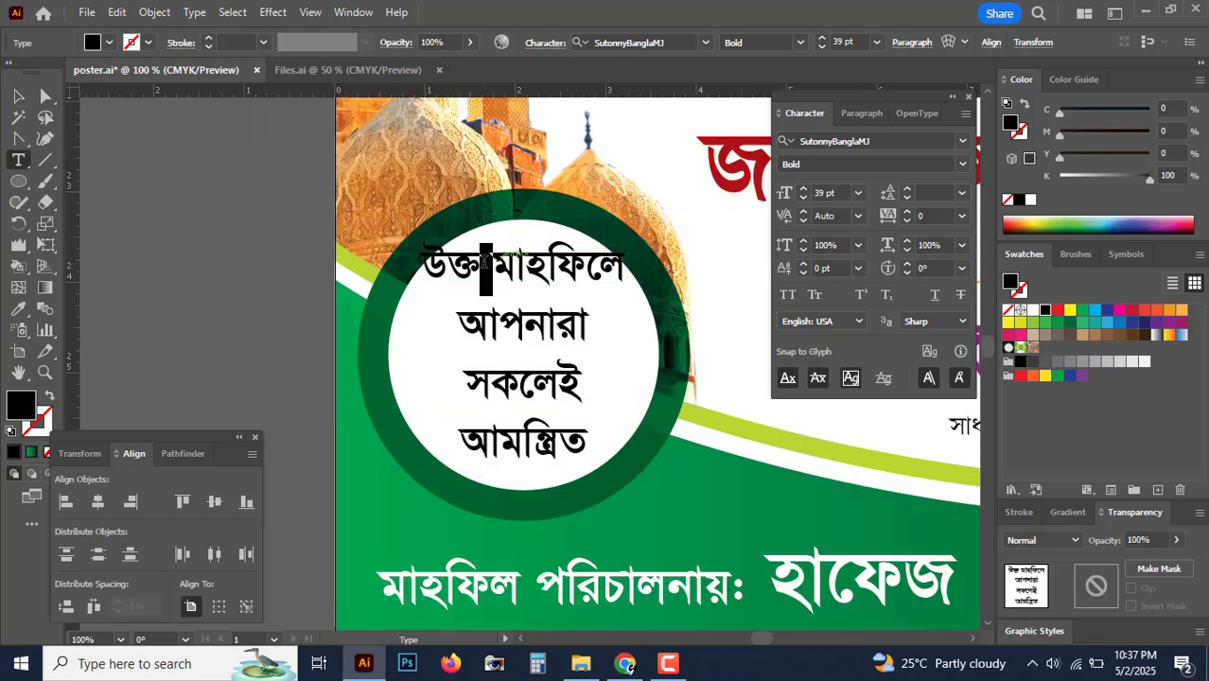
pyautogui.click(487, 268)
pyautogui.press('Return')
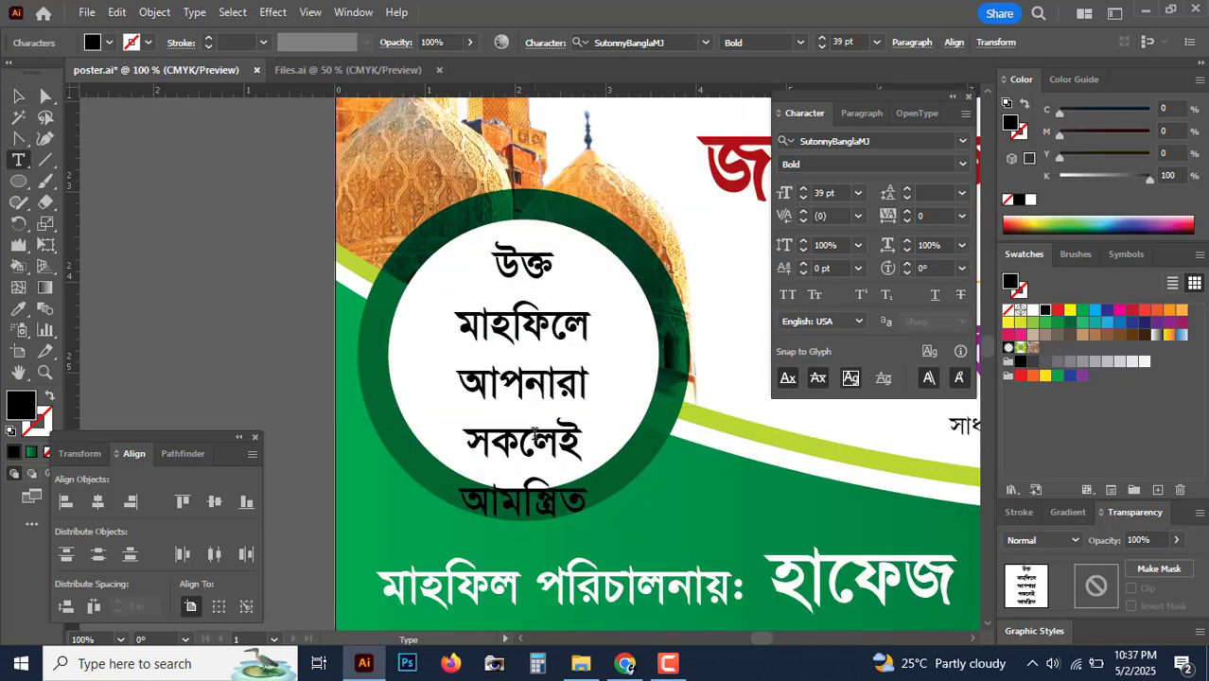
pyautogui.press('BackSpace')
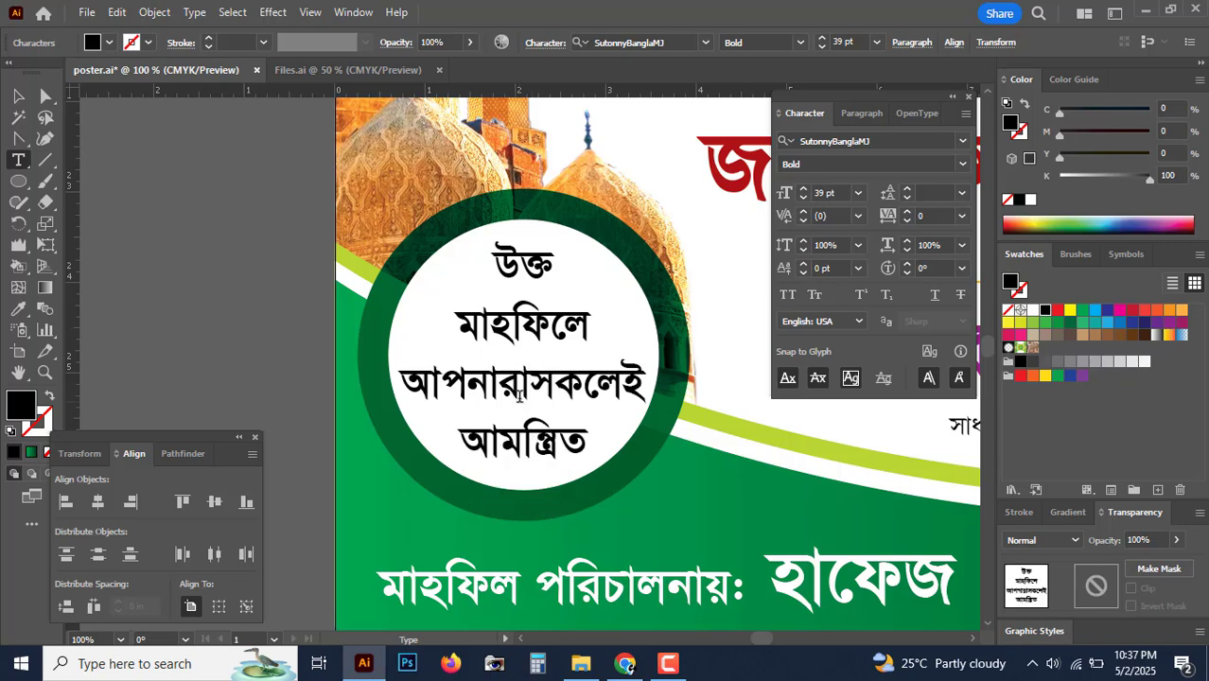
pyautogui.press('Escape')
pyautogui.hotkey('alt', 'Up')
pyautogui.hotkey('alt', 'Up')
pyautogui.hotkey('alt', 'Up')
pyautogui.hotkey('alt', 'Up')
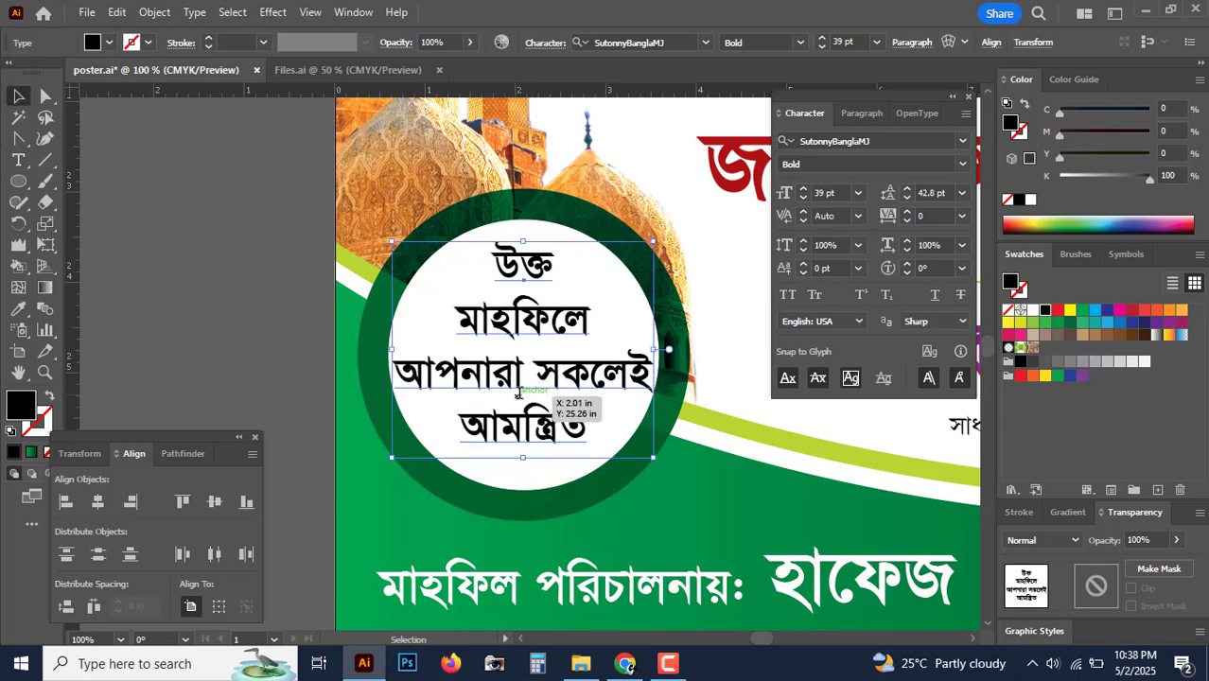
pyautogui.click(529, 354)
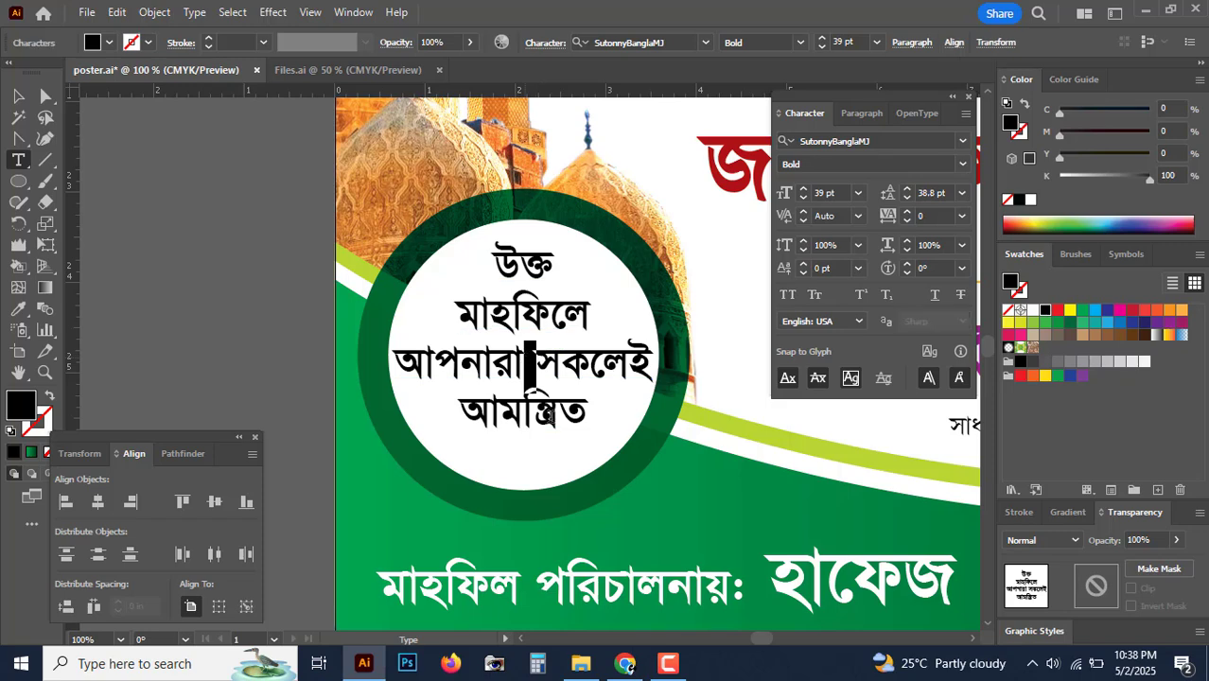
pyautogui.press('Return')
pyautogui.press('BackSpace')
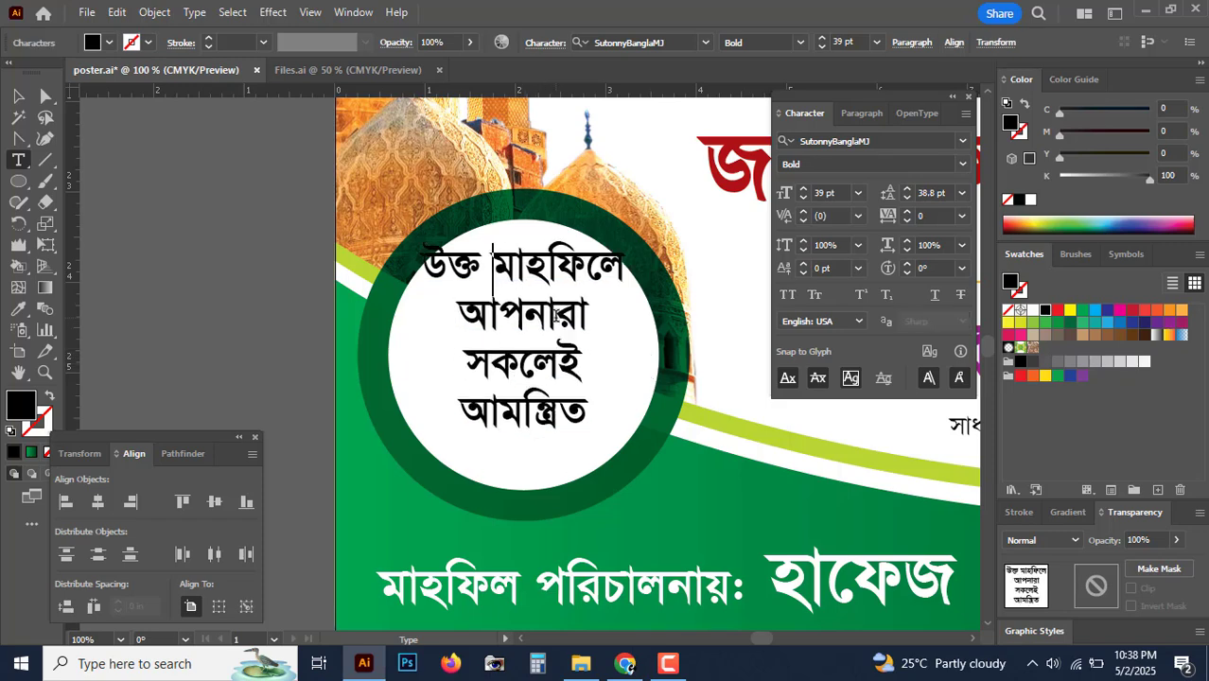
pyautogui.press('Escape')
# Step: Reposition the text block in the circle and split উক্ত and মাহফিলে onto separate lines
pyautogui.moveTo(544, 308); pyautogui.dragTo(508, 304)
pyautogui.hotkey('ctrl', '+')
pyautogui.doubleClick(459, 256)
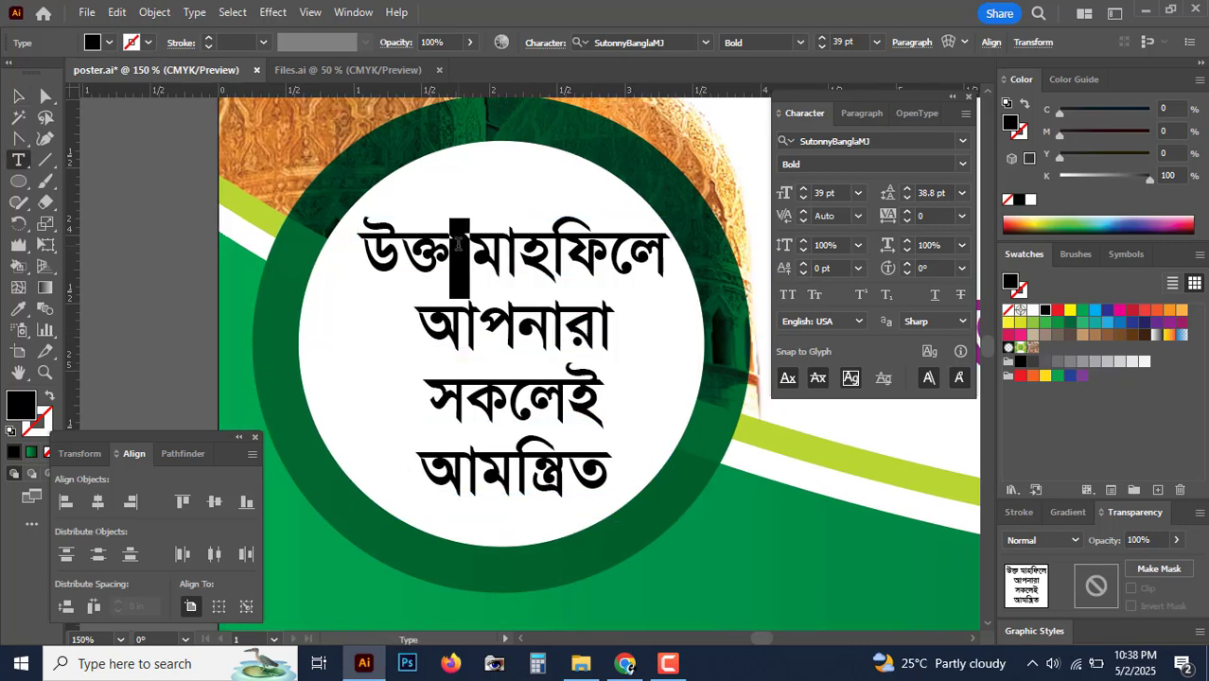
pyautogui.press('Return')
pyautogui.press('Escape')
pyautogui.moveTo(544, 387); pyautogui.dragTo(530, 332)
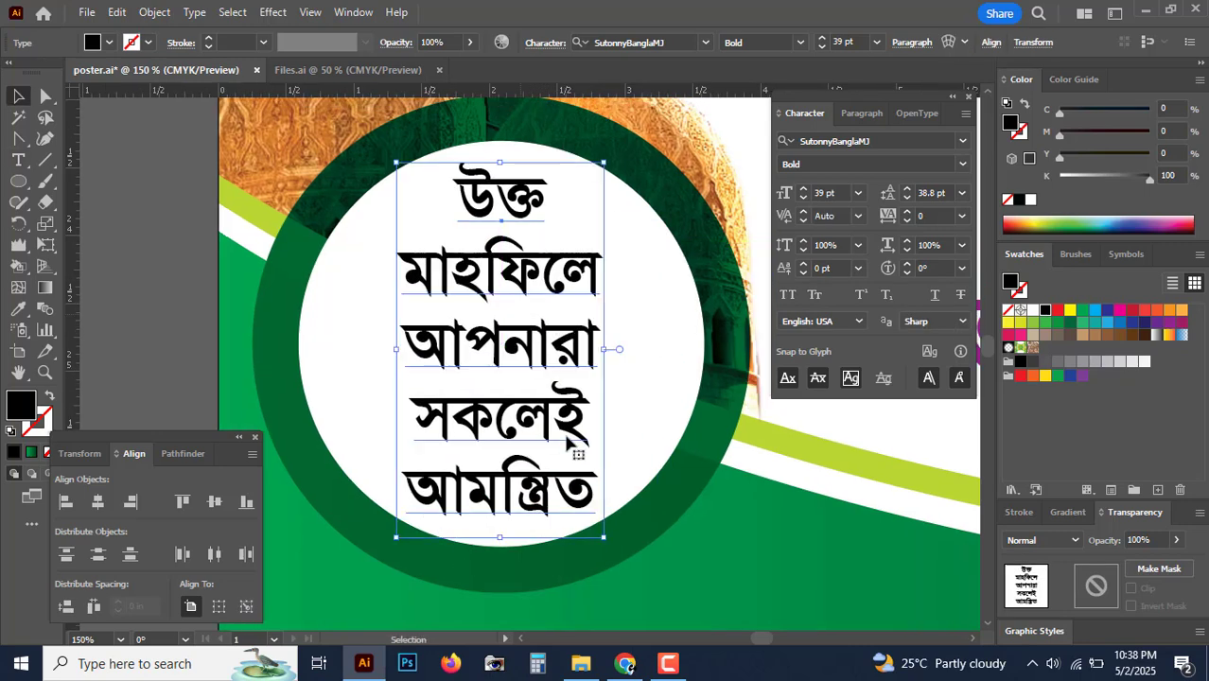
# Step: Rejoin উক্ত মাহফিলে on the top line, keeping আমন্ত্রিত on its own line
pyautogui.doubleClick(516, 502)
pyautogui.press('BackSpace')
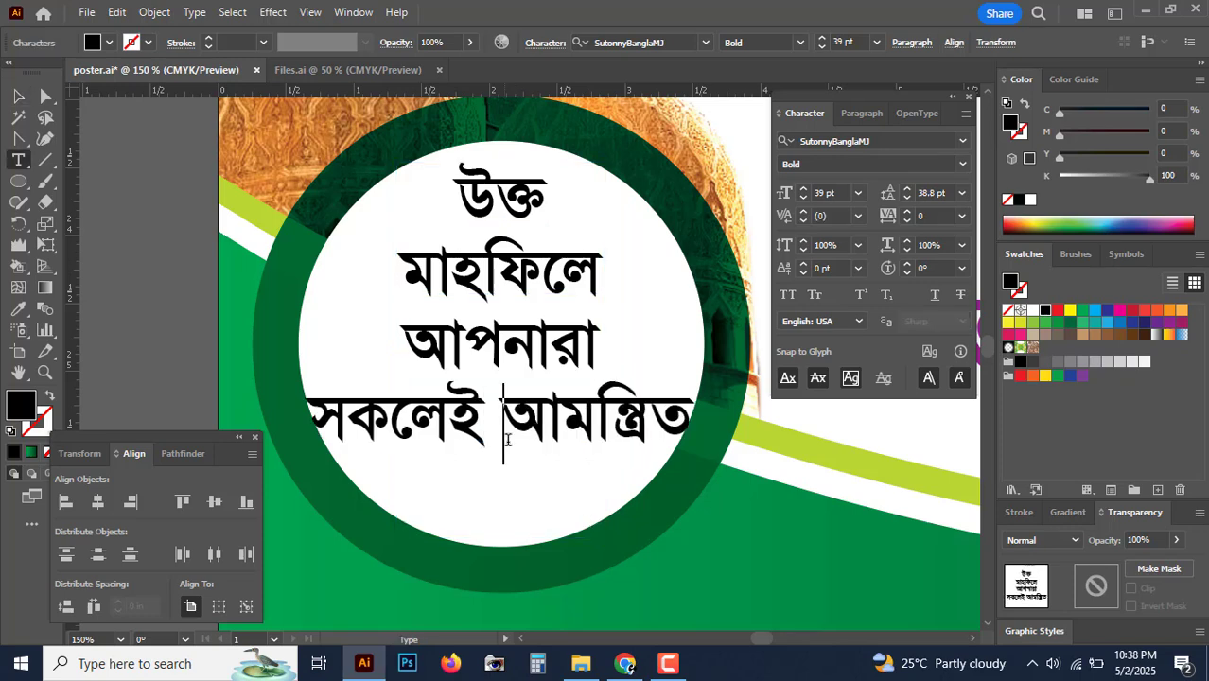
pyautogui.press('Return')
pyautogui.click(523, 279)
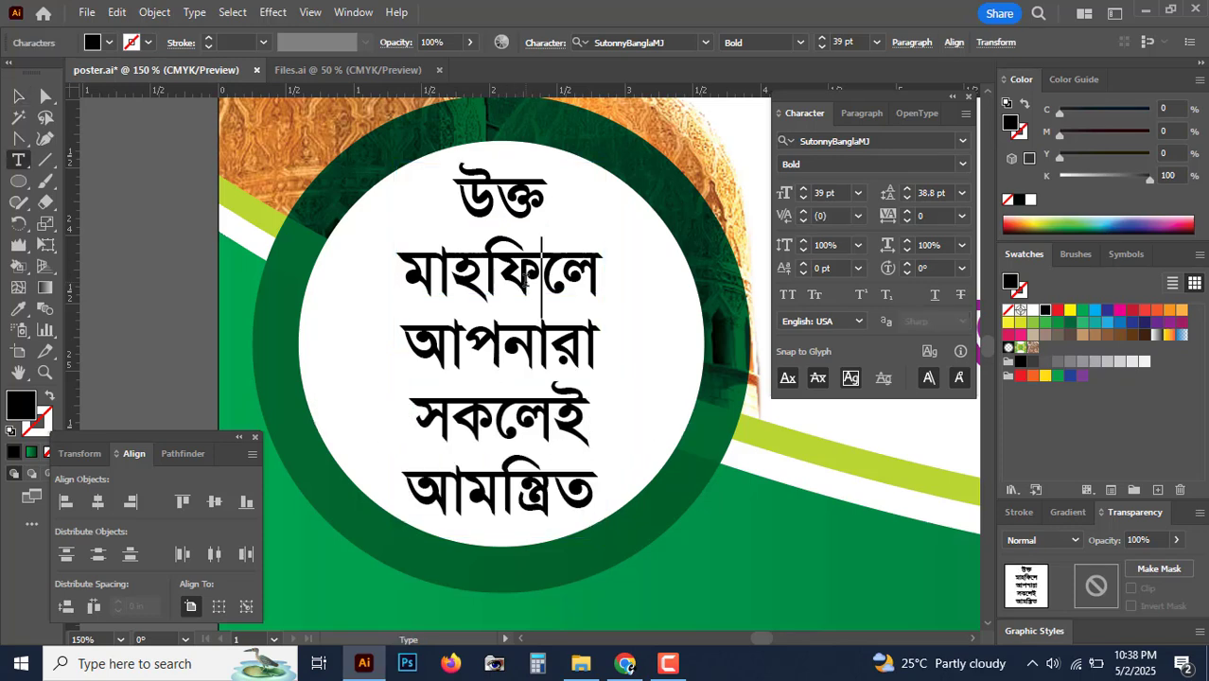
pyautogui.press('Home')
pyautogui.press('BackSpace')
pyautogui.press('Escape')
pyautogui.hotkey('shift', 'Down')
# Step: Enlarge the invitation to about 41.13 pt and centre it in the circle
pyautogui.moveTo(527, 322); pyautogui.dragTo(537, 364)
pyautogui.moveTo(507, 522); pyautogui.dragTo(501, 544)
pyautogui.moveTo(504, 279); pyautogui.dragTo(502, 276)
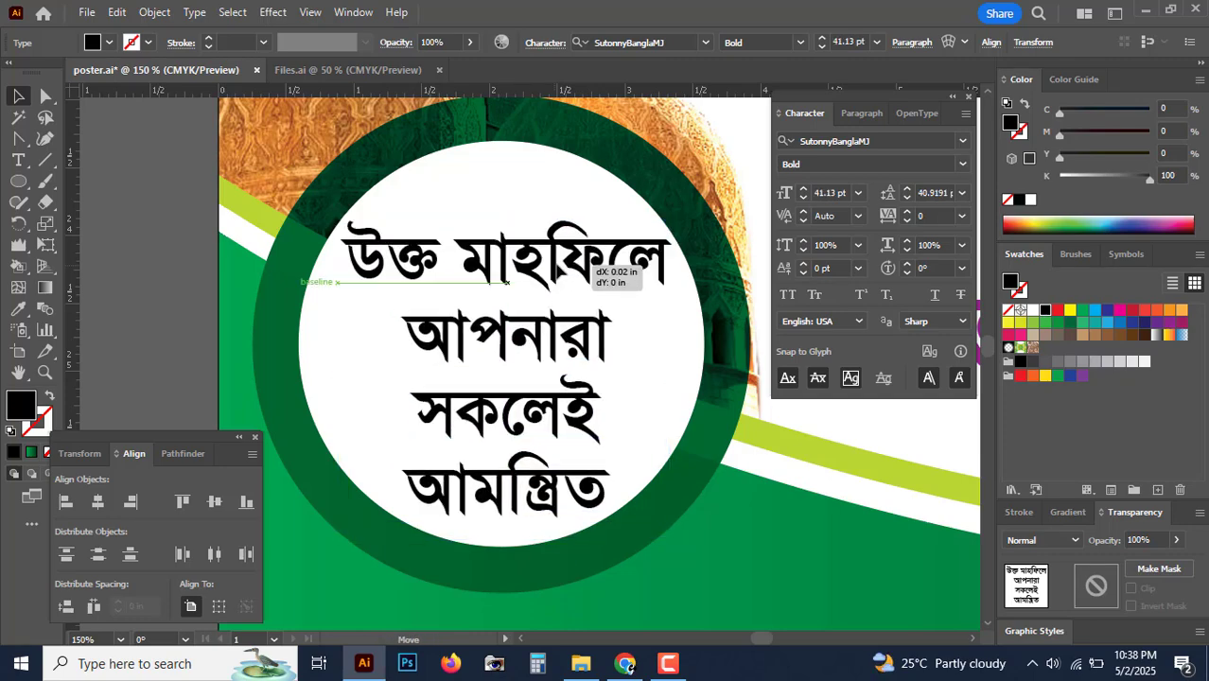
pyautogui.hotkey('ctrl', '-')
pyautogui.hotkey('ctrl', '-')
pyautogui.hotkey('ctrl', '-')
pyautogui.hotkey('ctrl', '-')
pyautogui.hotkey('ctrl', '-')
pyautogui.click(292, 290)
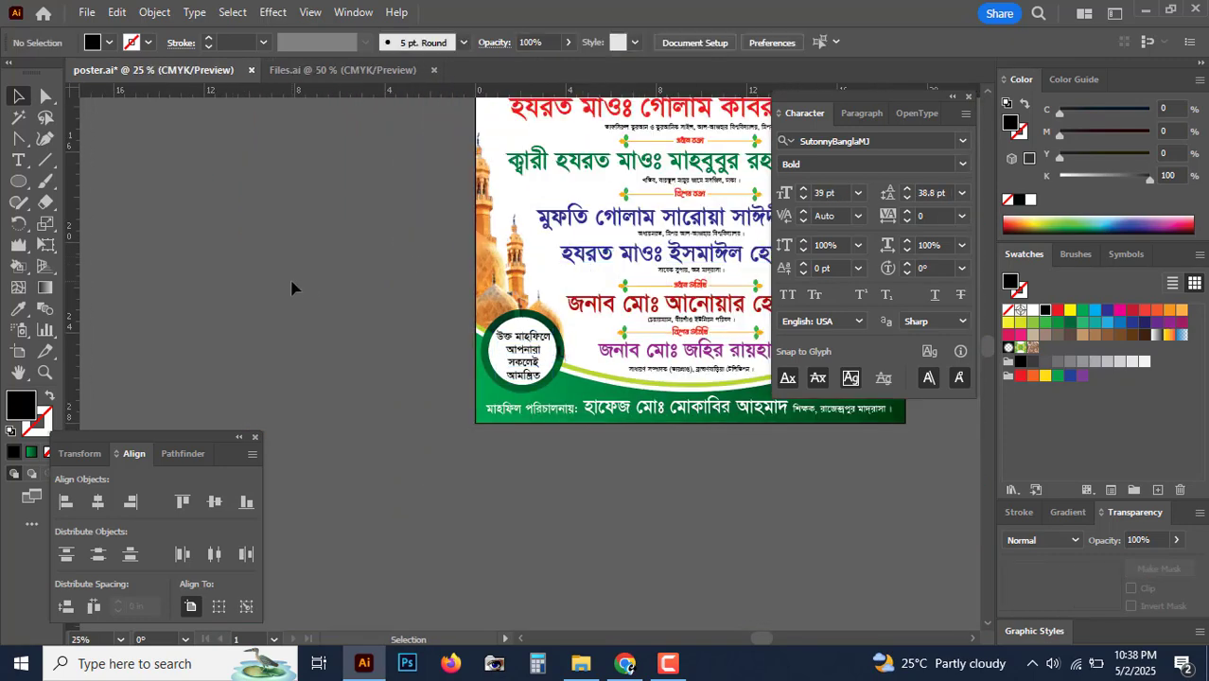
pyautogui.hotkey('ctrl', '+')
pyautogui.hotkey('ctrl', '+')
pyautogui.hotkey('ctrl', '+')
pyautogui.hotkey('ctrl', '+')
pyautogui.click(489, 443)
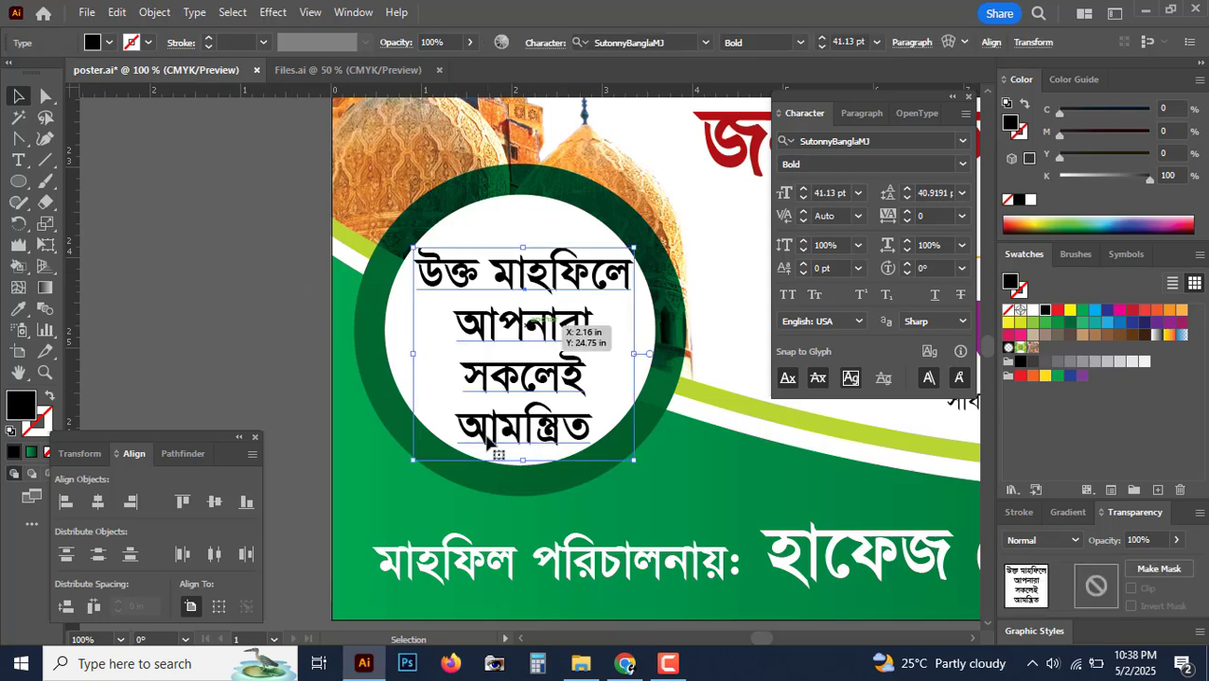
# Step: Change the circle text's font to Li Alinur Boisakh ANSI V2
pyautogui.click(878, 141)
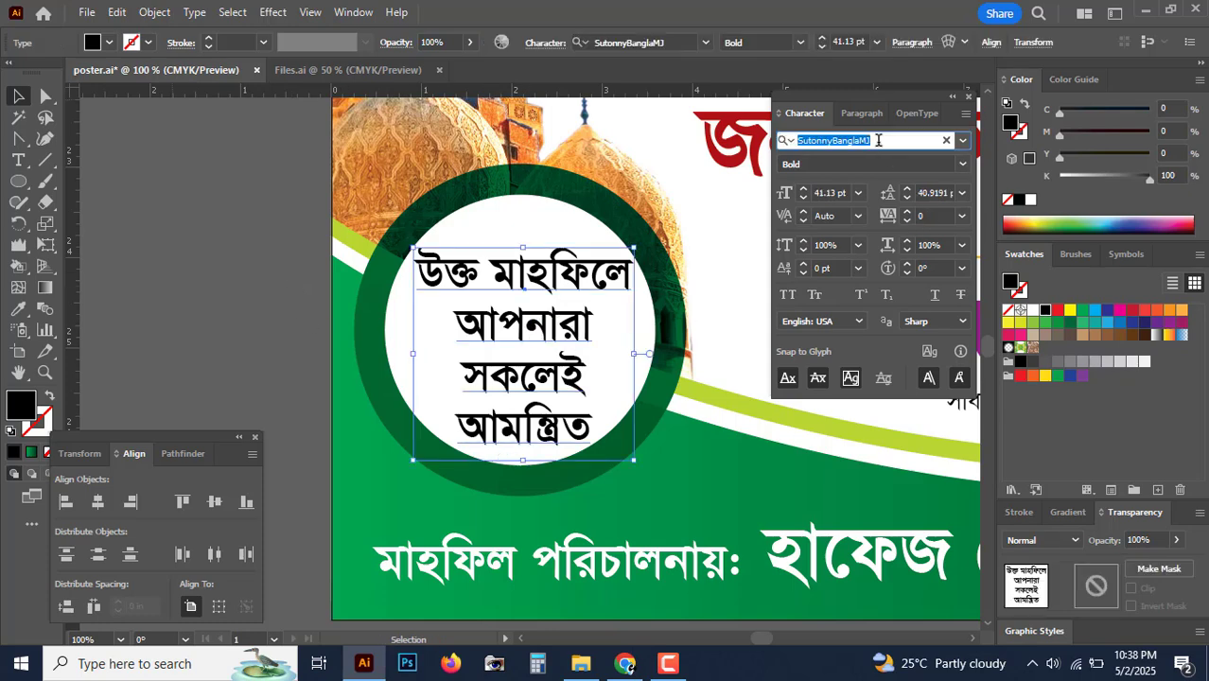
pyautogui.write('li')
pyautogui.press('Down')
pyautogui.press('Down')
pyautogui.press('Down')
pyautogui.press('Down')
pyautogui.press('Down')
pyautogui.press('Down')
pyautogui.press('Down')
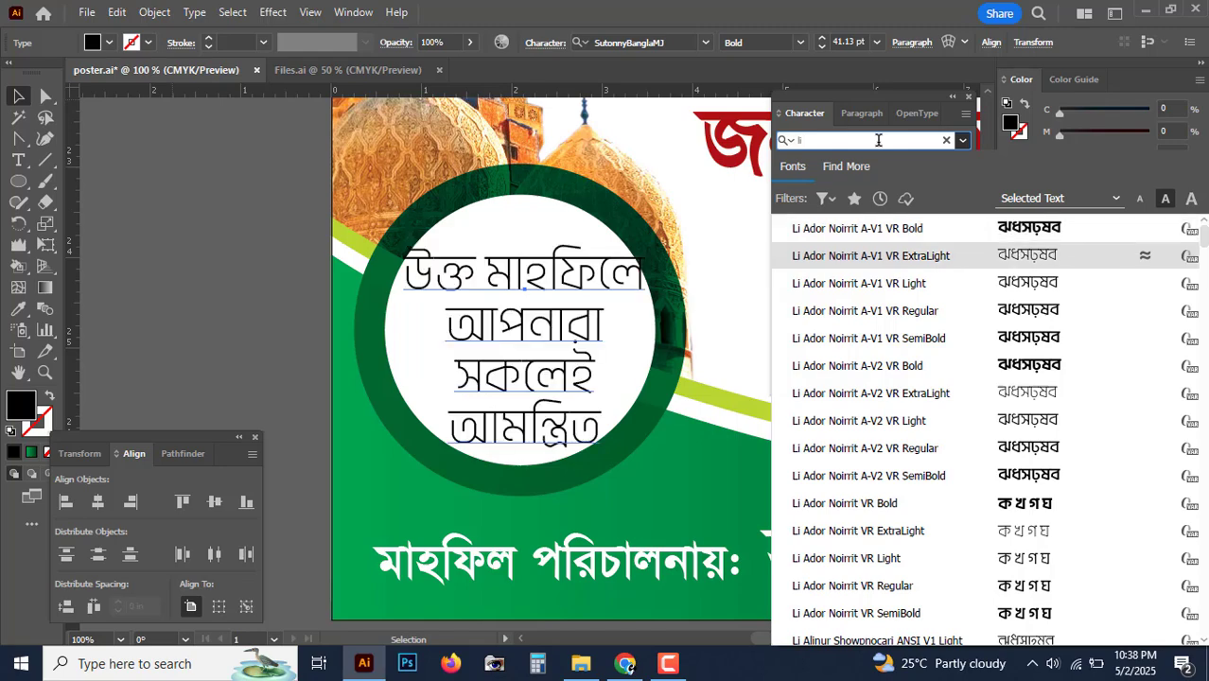
pyautogui.press('Down')
pyautogui.press('Down')
pyautogui.press('Down')
pyautogui.press('Down')
pyautogui.press('Down')
pyautogui.press('Down')
pyautogui.press('Down')
pyautogui.press('Down')
pyautogui.press('Down')
pyautogui.press('Down')
pyautogui.press('Down')
pyautogui.press('Down')
pyautogui.press('Down')
pyautogui.press('Down')
pyautogui.press('Down')
pyautogui.press('Down')
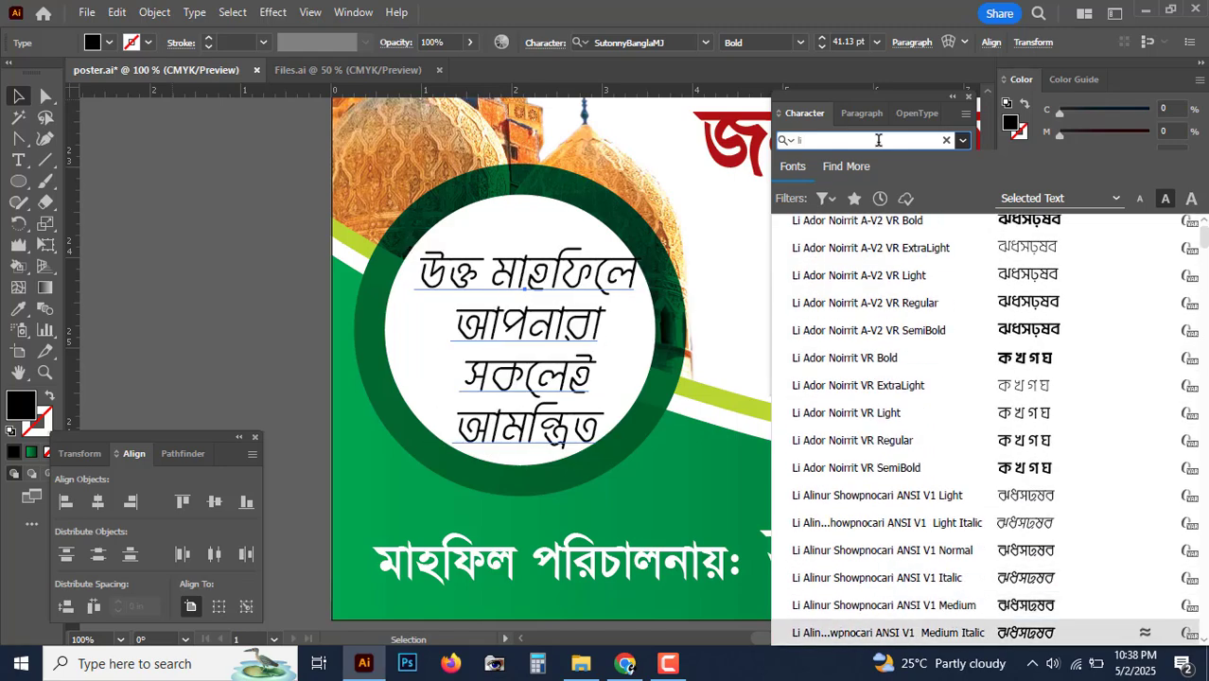
pyautogui.press('Down')
pyautogui.press('Down')
pyautogui.press('Down')
pyautogui.press('Down')
pyautogui.press('Down')
pyautogui.press('Down')
pyautogui.press('Down')
pyautogui.press('Down')
pyautogui.press('Down')
pyautogui.press('Down')
pyautogui.press('Down')
pyautogui.press('Down')
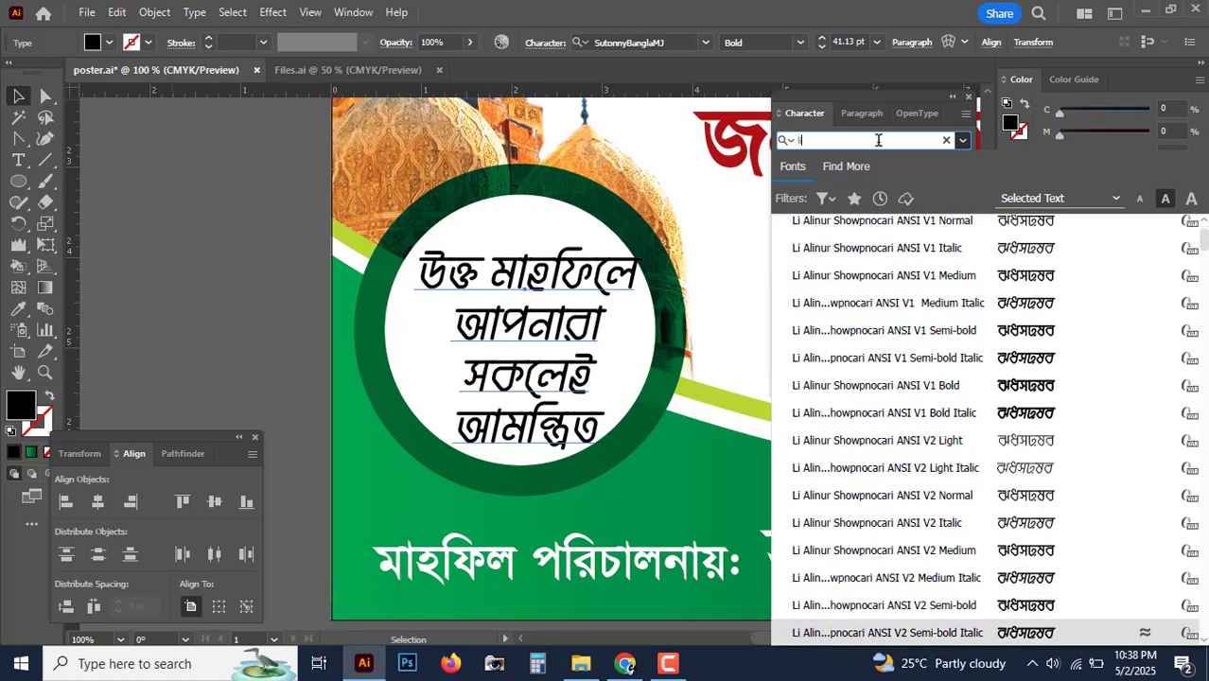
pyautogui.press('Down')
pyautogui.press('Down')
pyautogui.press('Down')
pyautogui.press('Down')
pyautogui.press('Down')
pyautogui.press('Down')
pyautogui.press('Down')
pyautogui.press('Down')
pyautogui.press('Down')
pyautogui.press('Down')
pyautogui.press('Down')
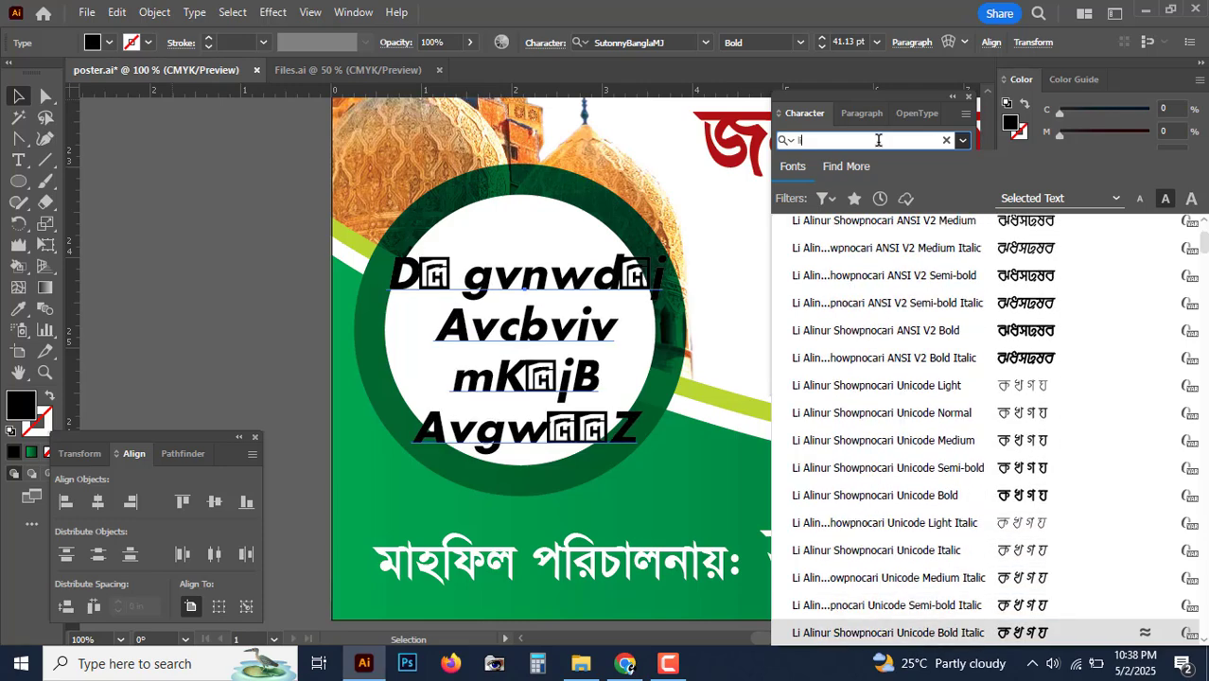
pyautogui.press('Down')
pyautogui.press('Down')
pyautogui.press('Down')
pyautogui.press('Down')
pyautogui.press('Down')
pyautogui.press('Down')
pyautogui.press('Down')
pyautogui.press('Down')
pyautogui.press('Down')
pyautogui.press('Down')
pyautogui.press('Down')
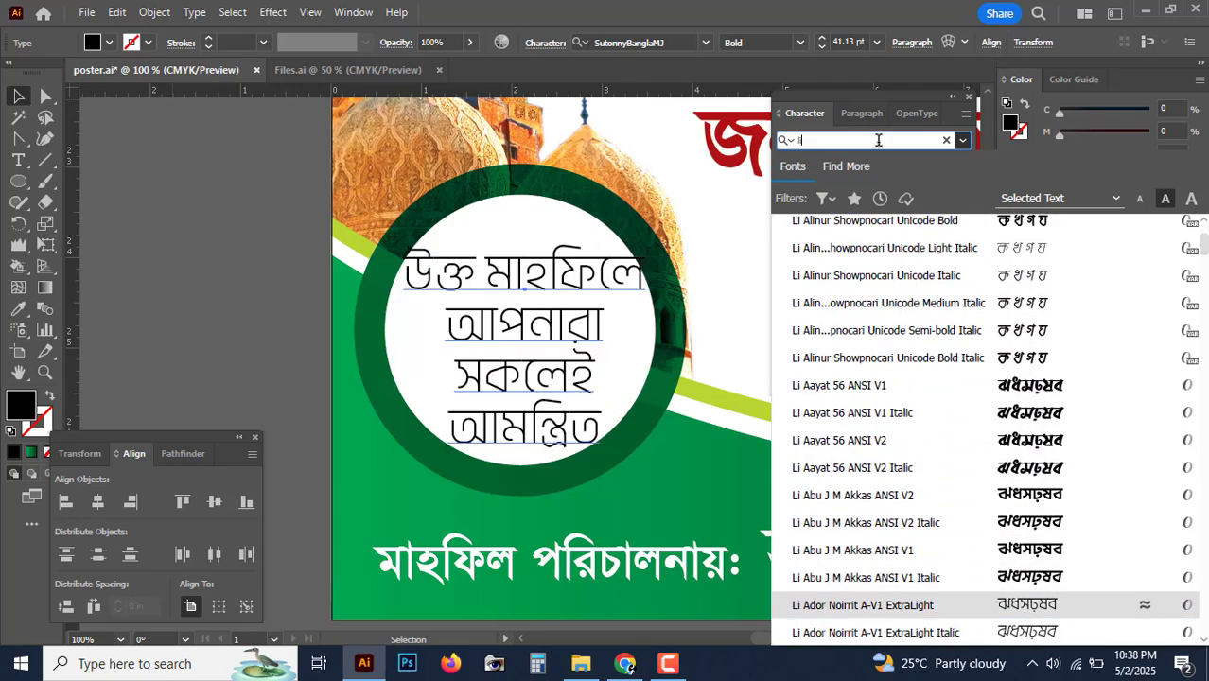
pyautogui.press('Down')
pyautogui.press('Down')
pyautogui.press('Down')
pyautogui.press('Down')
pyautogui.press('Down')
pyautogui.press('Down')
pyautogui.press('Down')
pyautogui.press('Down')
pyautogui.press('Down')
pyautogui.press('Down')
pyautogui.press('Down')
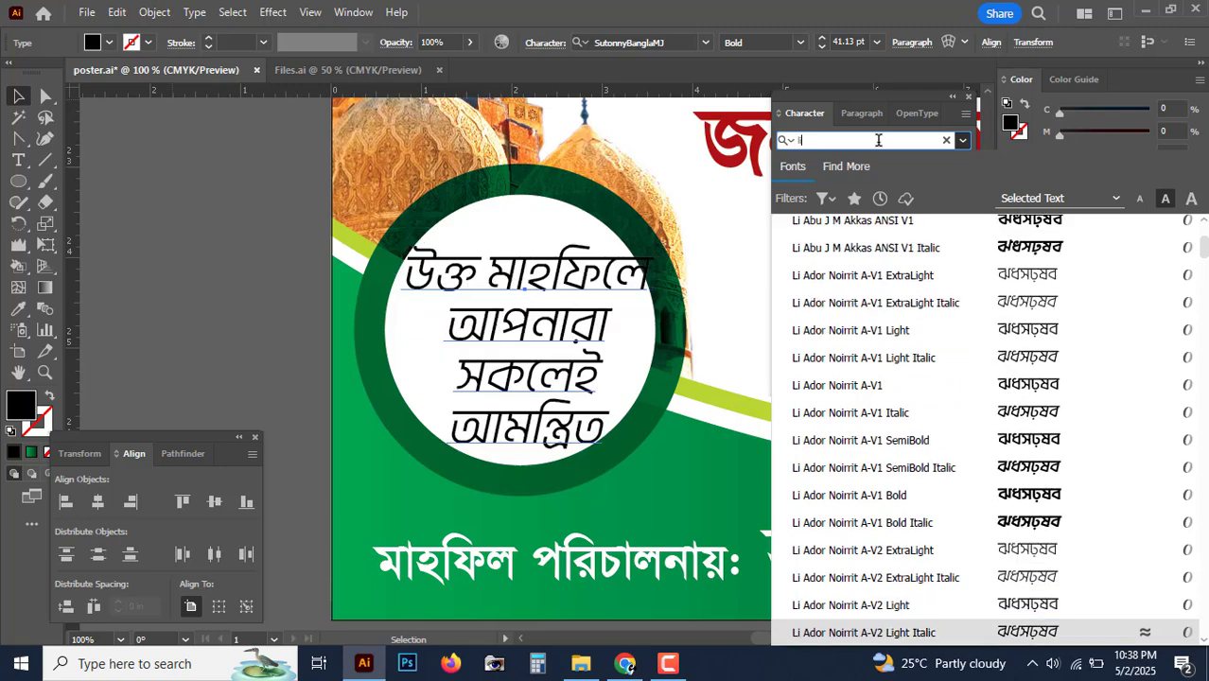
pyautogui.press('Down')
pyautogui.press('Down')
pyautogui.press('Down')
pyautogui.press('Down')
pyautogui.press('Down')
pyautogui.press('Down')
pyautogui.press('Down')
pyautogui.press('Down')
pyautogui.press('Down')
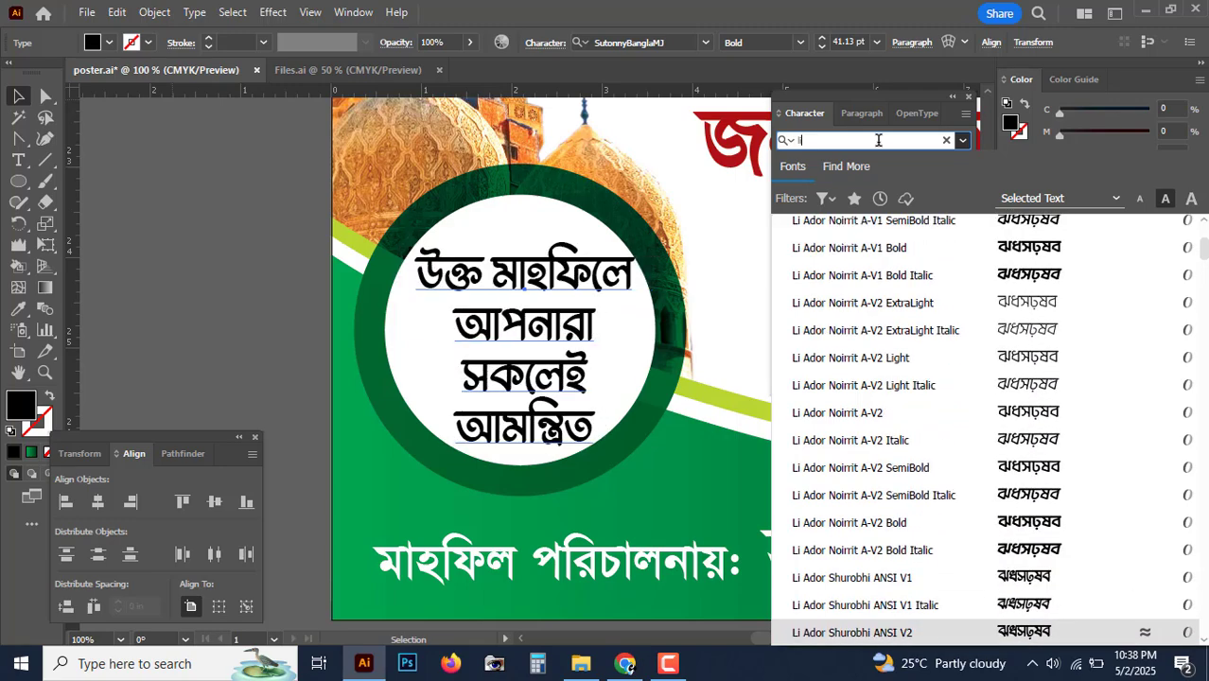
pyautogui.press('Down')
pyautogui.press('Down')
pyautogui.press('Down')
pyautogui.press('Down')
pyautogui.press('Down')
pyautogui.press('Down')
pyautogui.press('Down')
pyautogui.press('Down')
pyautogui.press('Down')
pyautogui.press('Down')
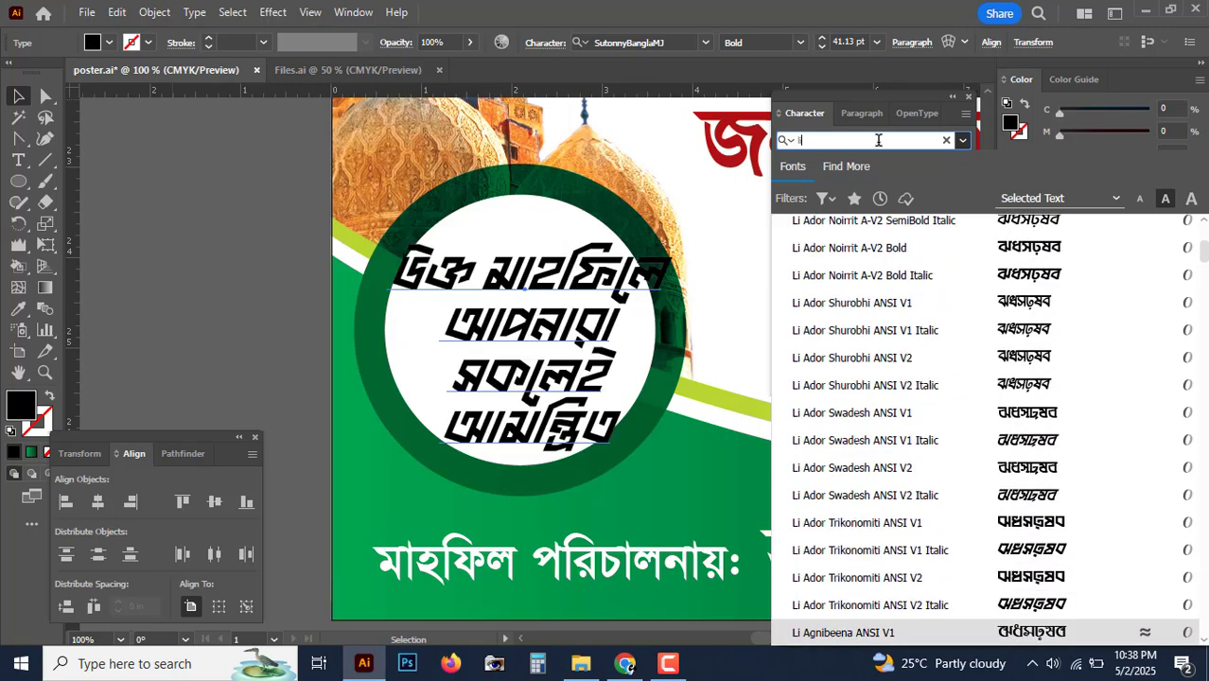
pyautogui.press('Down')
pyautogui.press('Down')
pyautogui.press('Down')
pyautogui.press('Down')
pyautogui.press('Down')
pyautogui.press('Down')
pyautogui.press('Down')
pyautogui.press('Down')
pyautogui.press('Down')
pyautogui.press('Down')
pyautogui.press('Down')
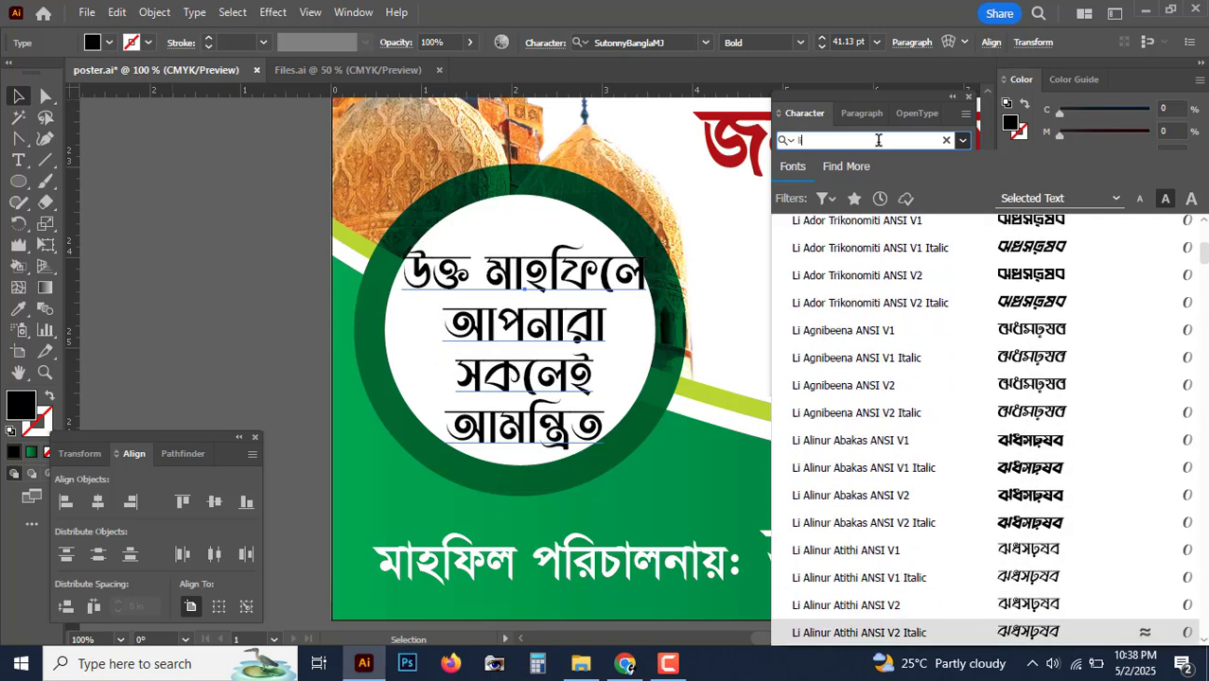
pyautogui.press('Down')
pyautogui.press('Down')
pyautogui.press('Down')
pyautogui.press('Up')
pyautogui.press('Down')
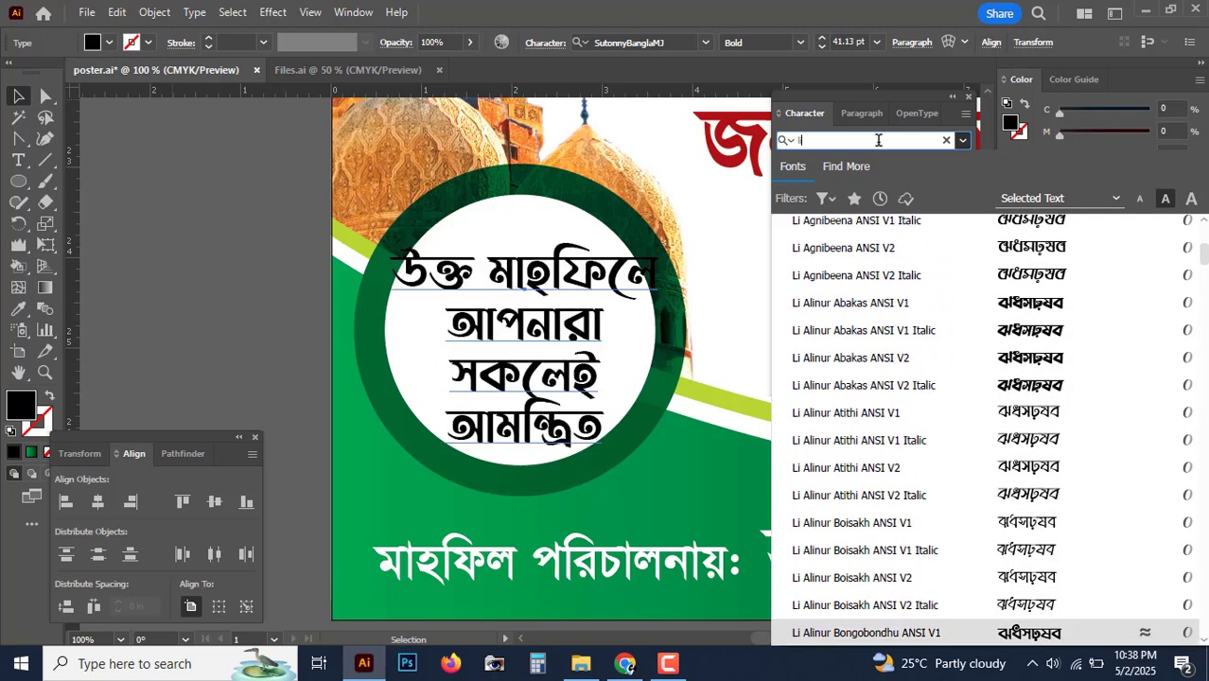
pyautogui.press('Up')
pyautogui.press('Up')
pyautogui.press('Return')
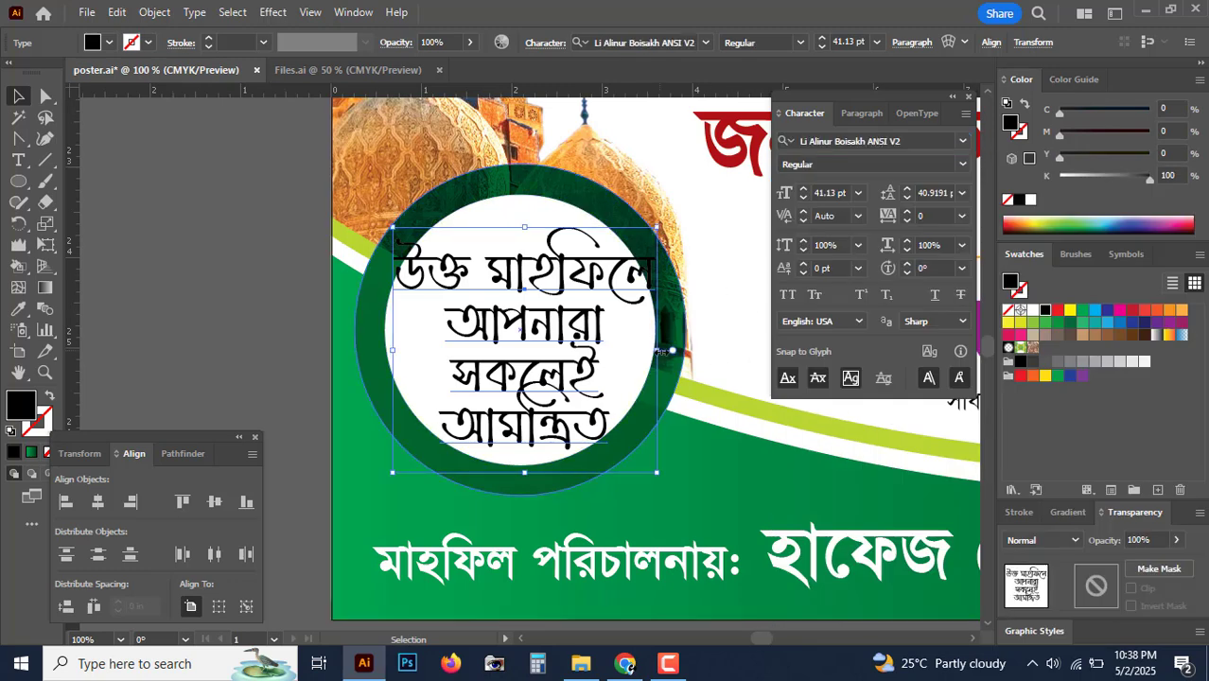
# Step: Shrink the circle text to about 35.87 pt and nudge it left and down to fit
pyautogui.moveTo(656, 351); pyautogui.dragTo(643, 351)
pyautogui.press('Left')
pyautogui.press('Left')
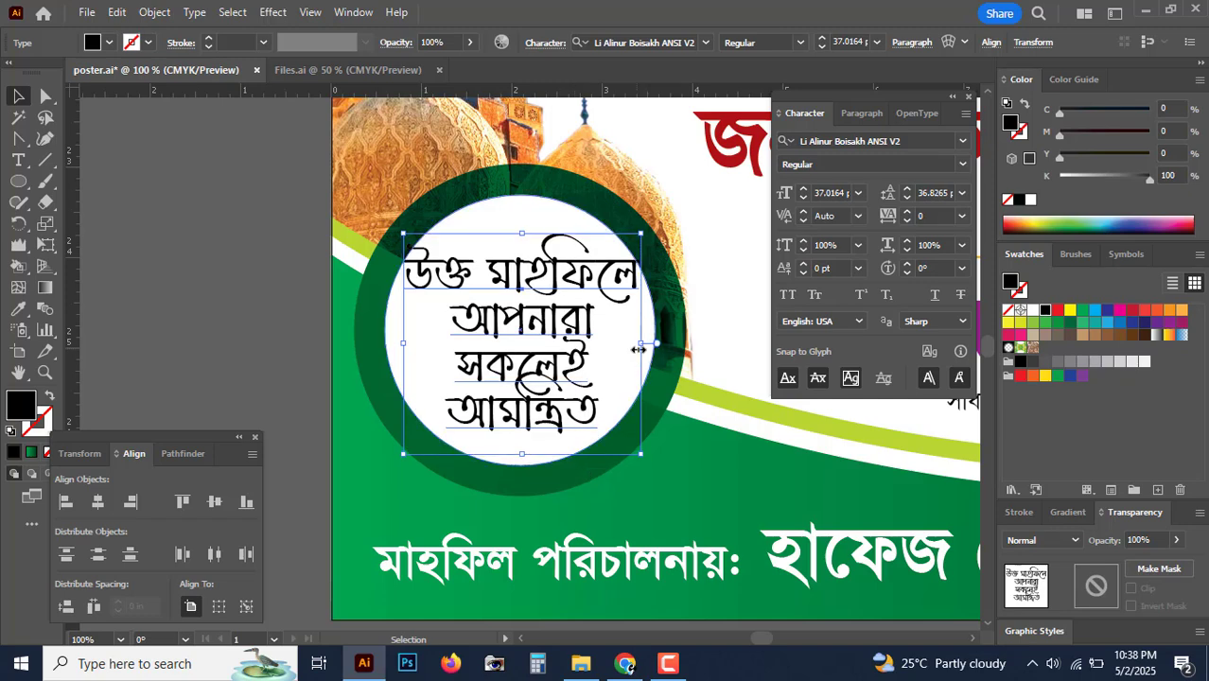
pyautogui.moveTo(639, 349)
pyautogui.mouseDown()
pyautogui.moveTo(673, 350)
pyautogui.moveTo(636, 349)
pyautogui.mouseUp()
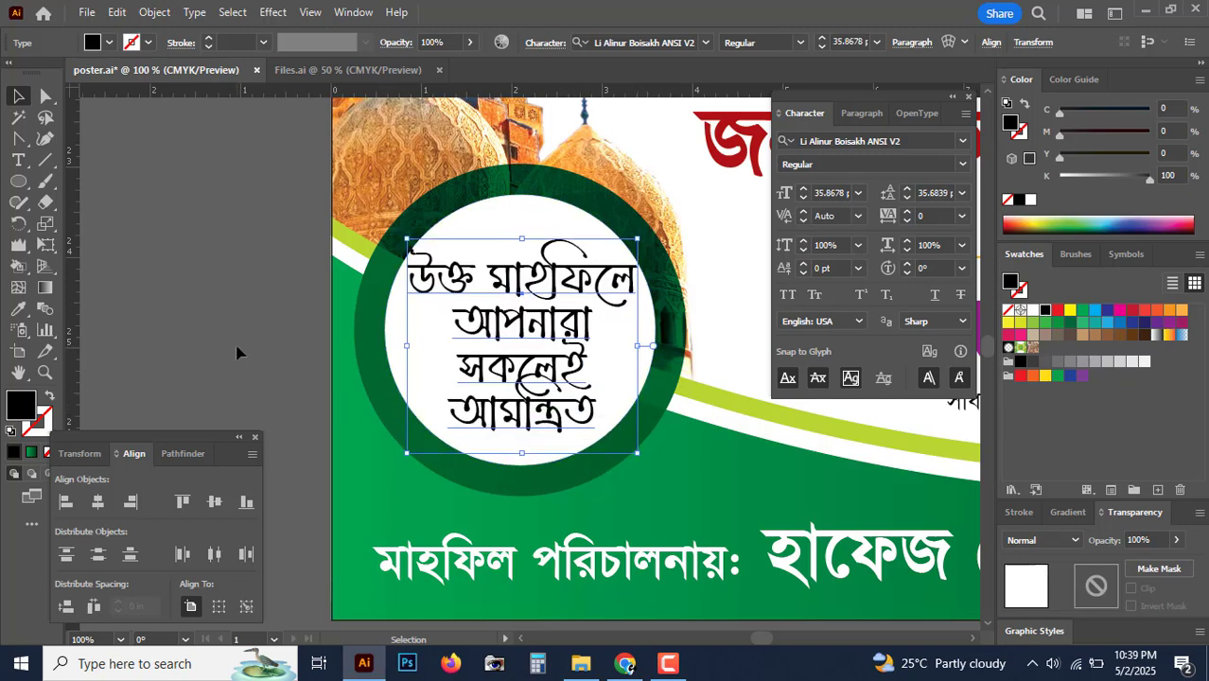
pyautogui.press('Down')
pyautogui.click(236, 353)
pyautogui.hotkey('ctrl', '-')
pyautogui.hotkey('ctrl', '-')
pyautogui.hotkey('ctrl', '-')
pyautogui.hotkey('ctrl', '-')
pyautogui.hotkey('ctrl', '-')
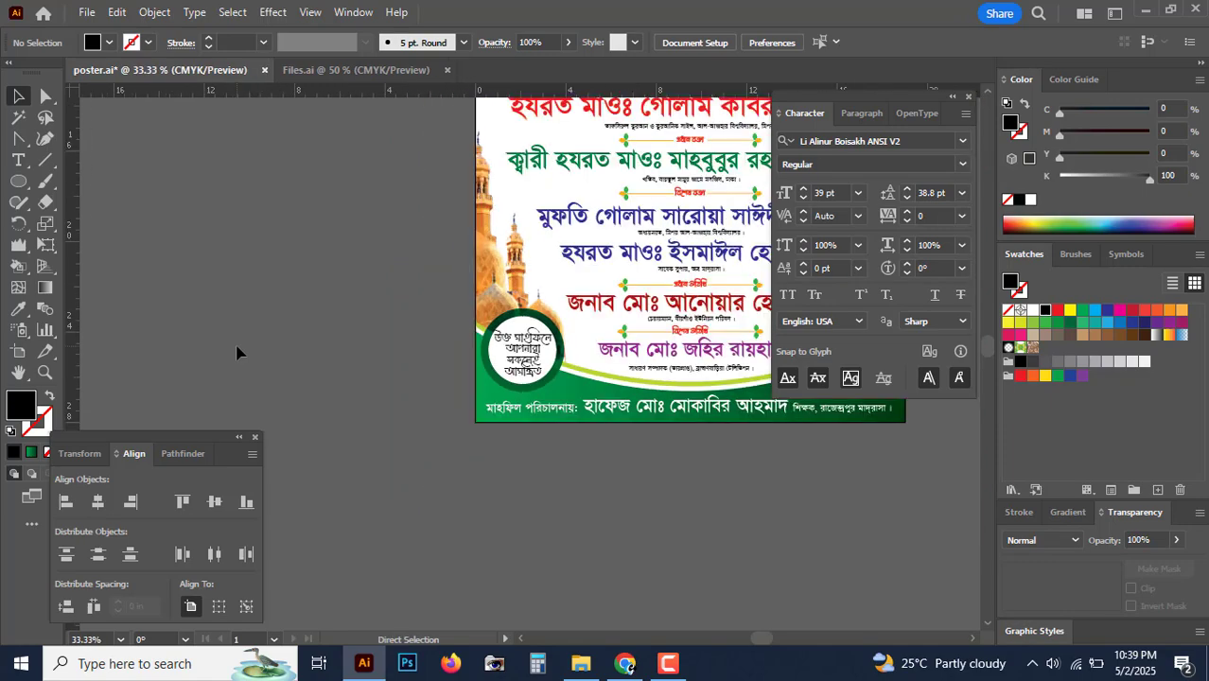
pyautogui.hotkey('ctrl', '+')
pyautogui.hotkey('ctrl', '+')
pyautogui.hotkey('ctrl', '+')
pyautogui.hotkey('ctrl', '+')
pyautogui.hotkey('ctrl', '+')
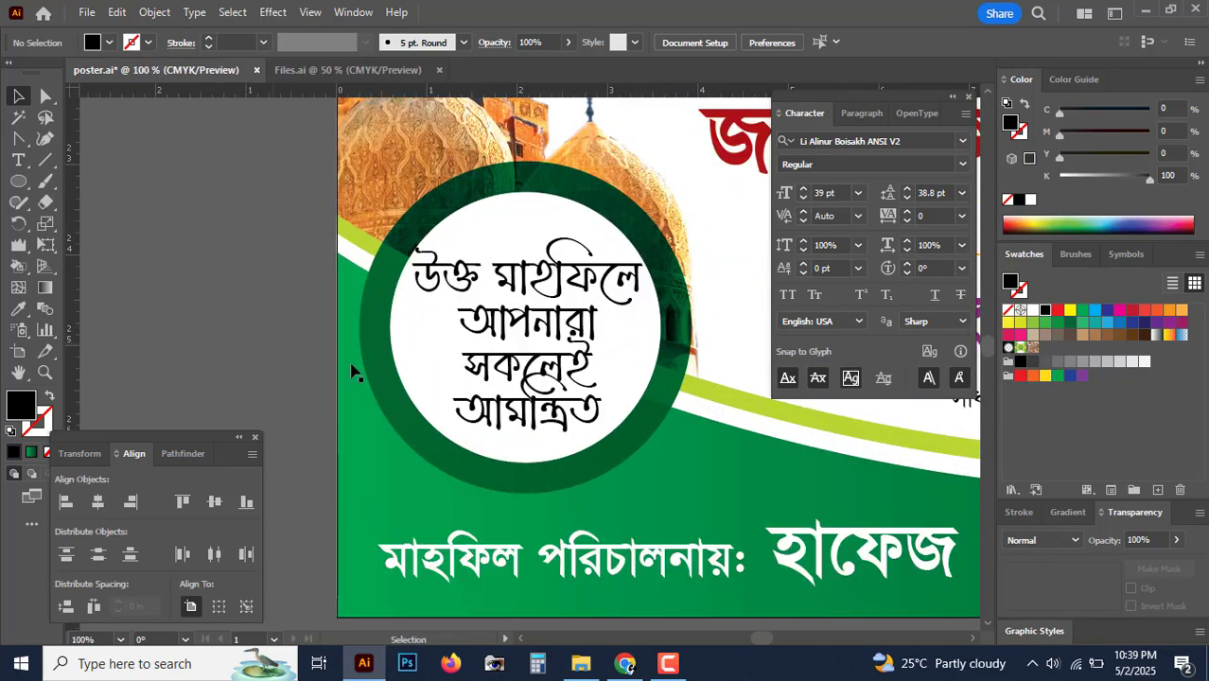
# Step: Colour the invitation text deep red with K at 39, then deselect it
pyautogui.click(584, 318)
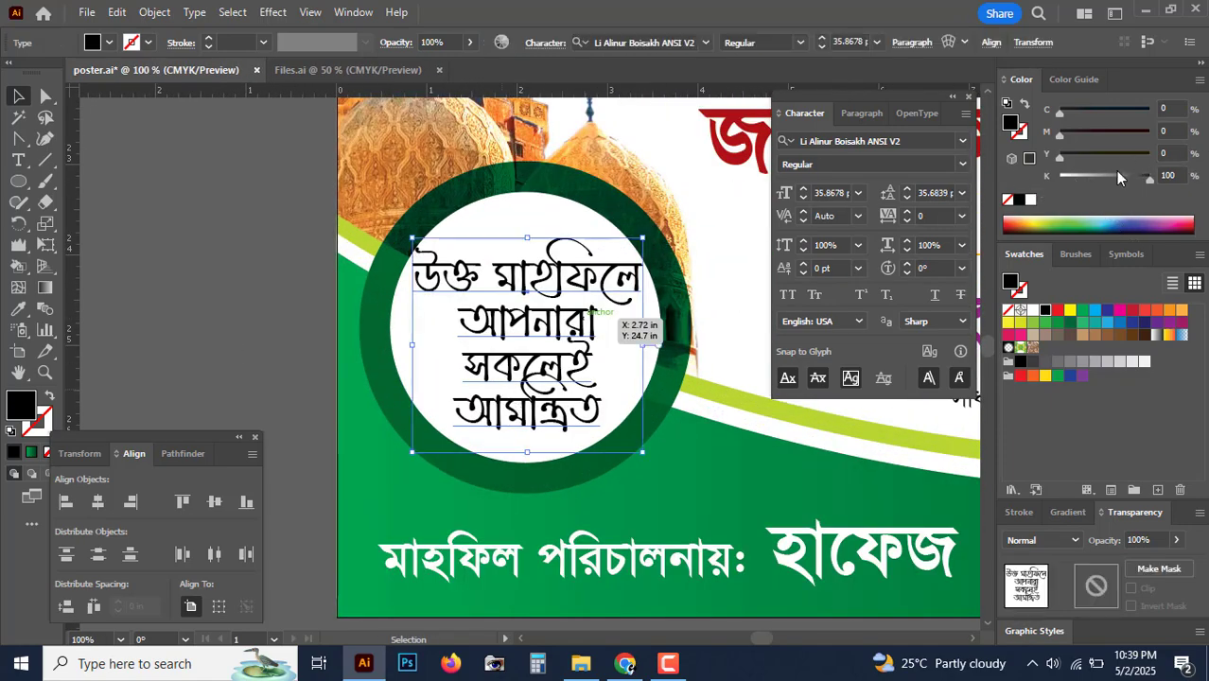
pyautogui.moveTo(1117, 176); pyautogui.dragTo(1194, 153)
pyautogui.moveTo(1088, 131); pyautogui.dragTo(1169, 131)
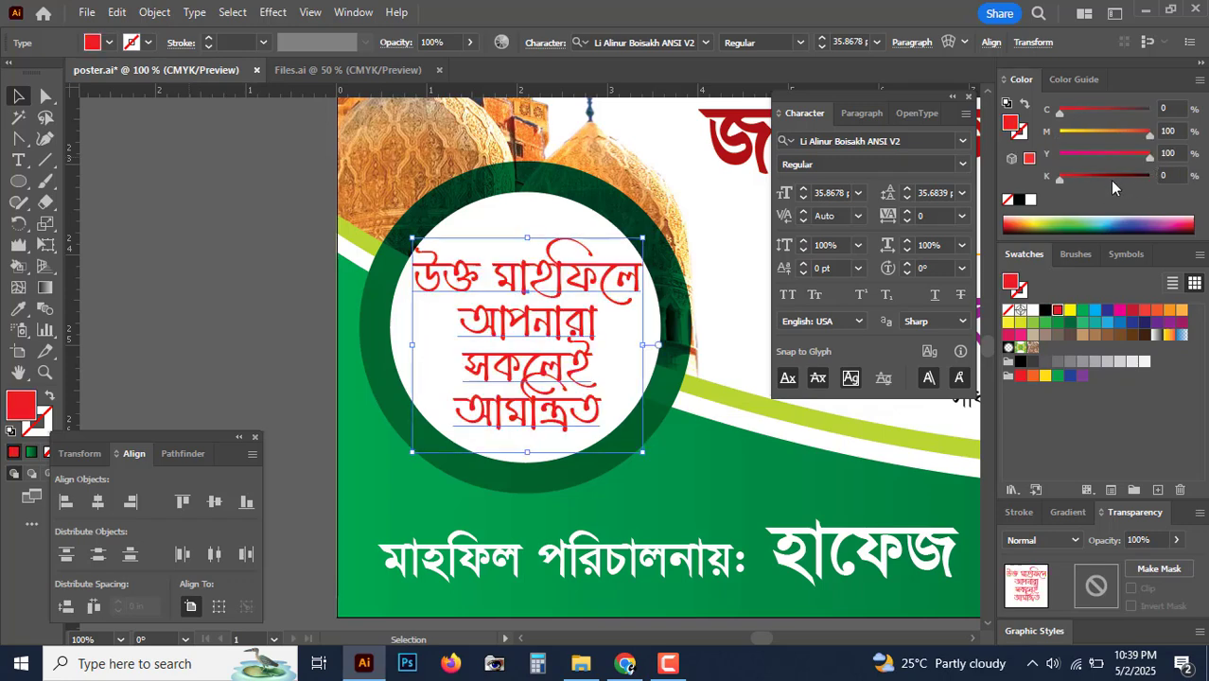
pyautogui.moveTo(1110, 180); pyautogui.dragTo(1095, 180)
pyautogui.click(177, 352)
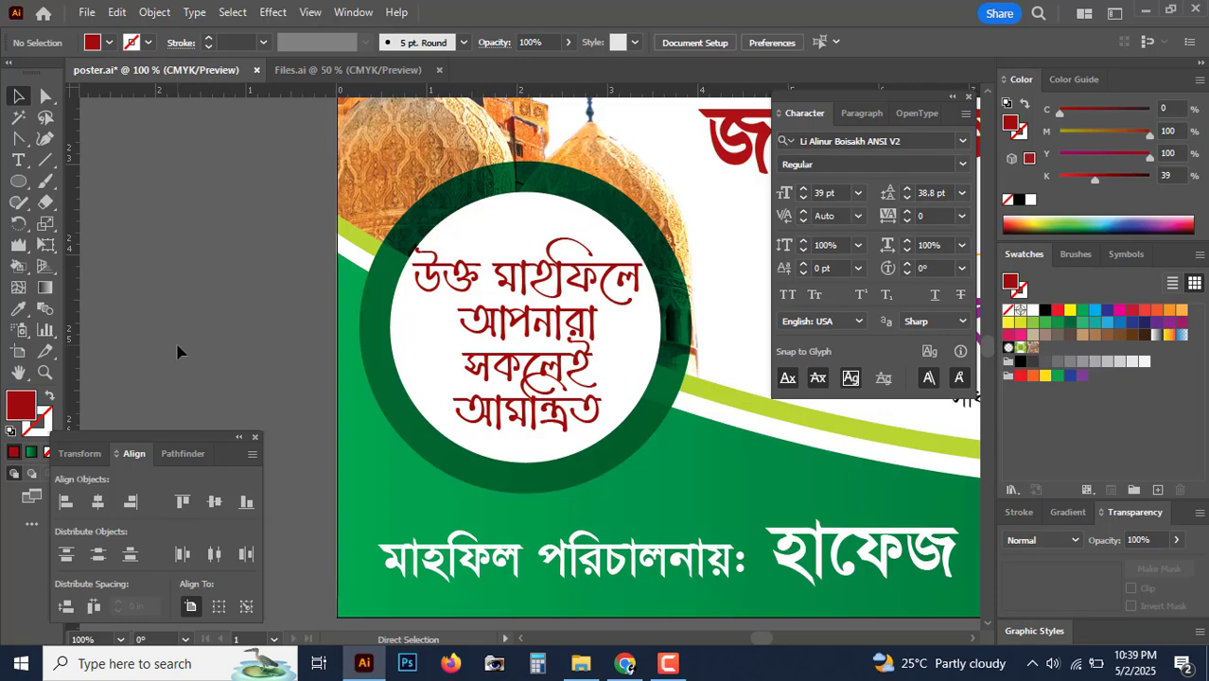
pyautogui.hotkey('ctrl', '-')
pyautogui.hotkey('ctrl', '-')
pyautogui.hotkey('ctrl', '-')
pyautogui.hotkey('ctrl', '-')
pyautogui.press('Tab')
pyautogui.press('space')
# Step: Save the poster with Ctrl+S
pyautogui.moveTo(702, 332); pyautogui.dragTo(651, 547)
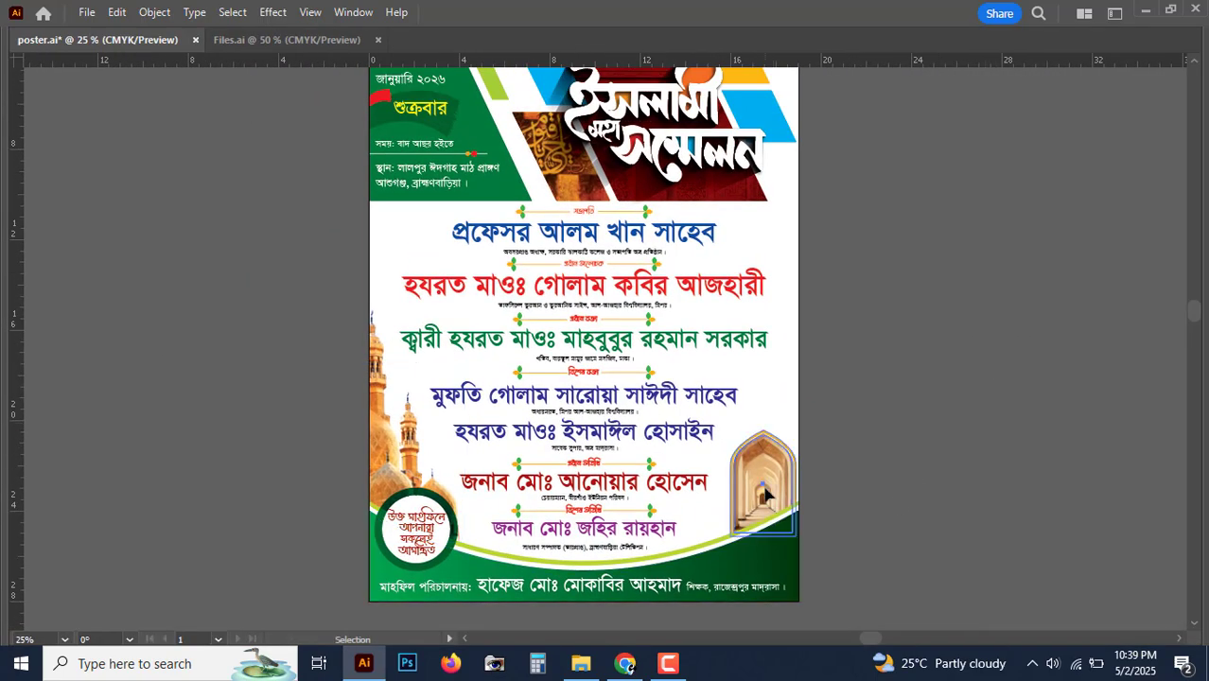
pyautogui.hotkey('ctrl', '-')
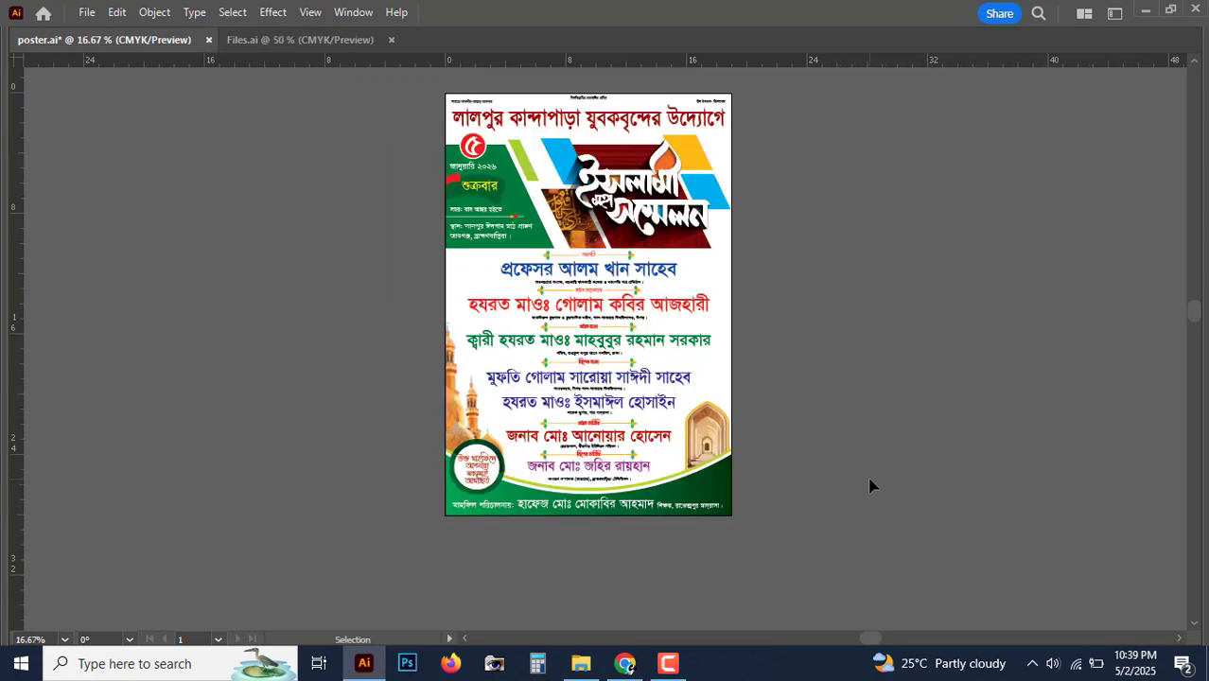
pyautogui.hotkey('ctrl', '+')
pyautogui.hotkey('ctrl', '+')
pyautogui.hotkey('ctrl', '+')
pyautogui.scroll(-3, 947, 426)
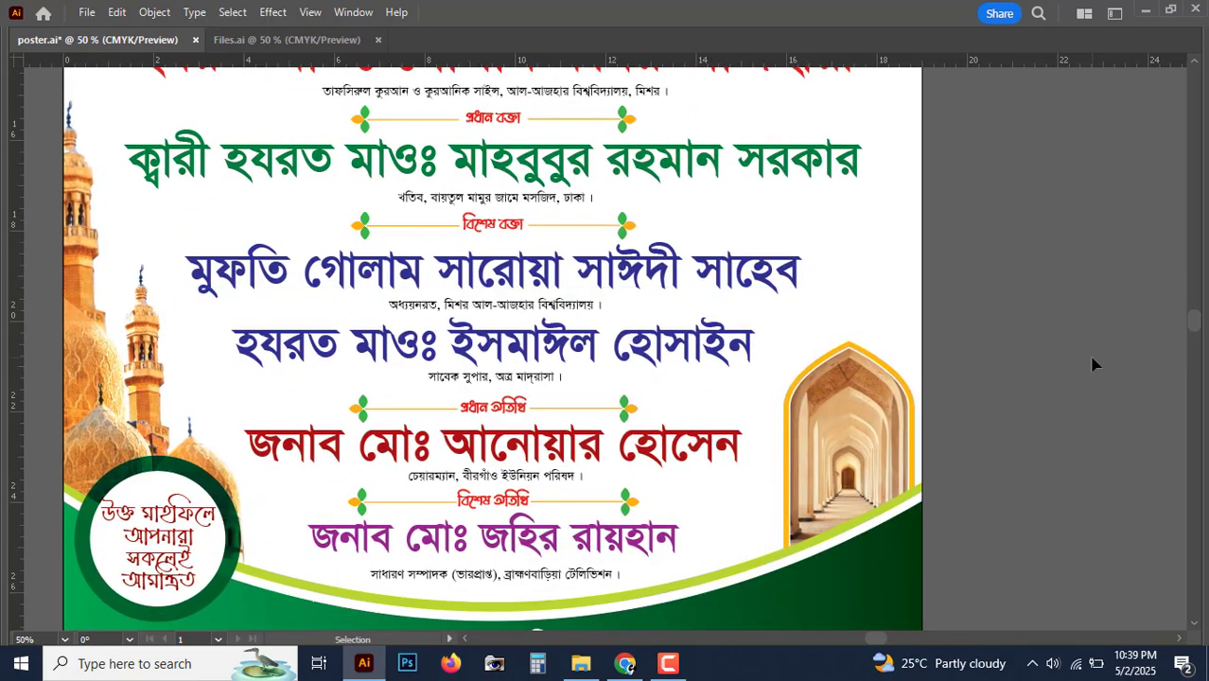
pyautogui.hotkey('ctrl', '-')
pyautogui.hotkey('ctrl', '-')
pyautogui.hotkey('ctrl', '-')
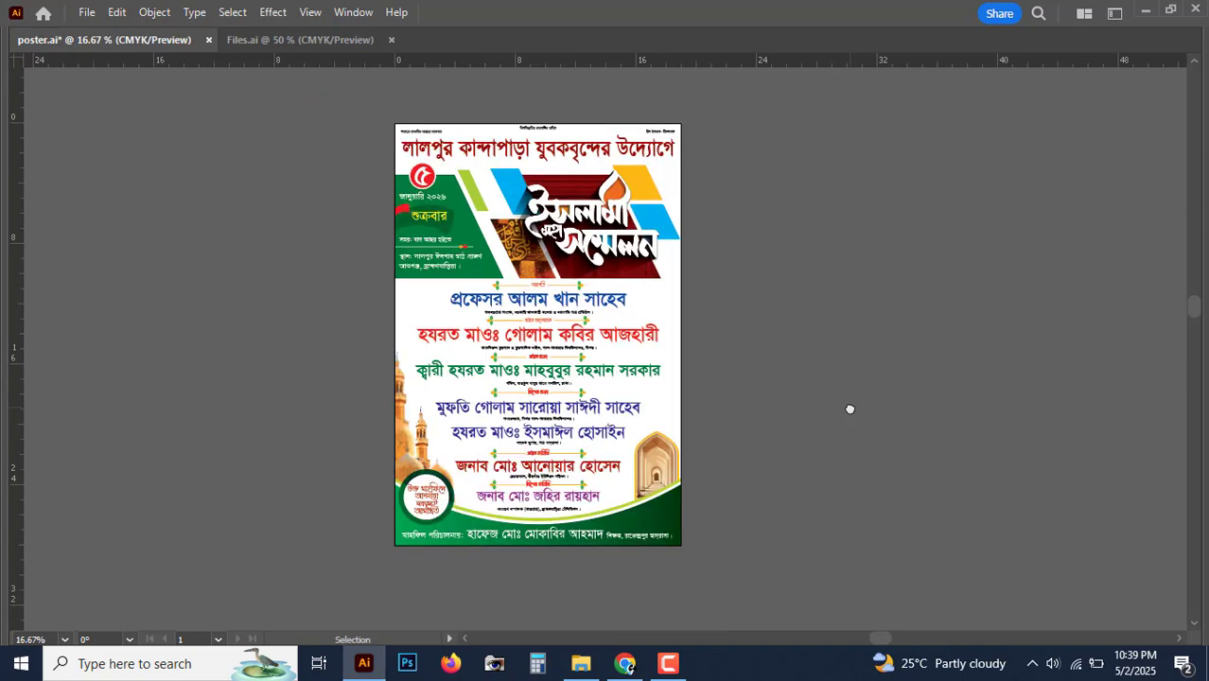
pyautogui.hotkey('ctrl', '+')
pyautogui.moveTo(853, 408); pyautogui.dragTo(872, 410)
pyautogui.hotkey('ctrl', '-')
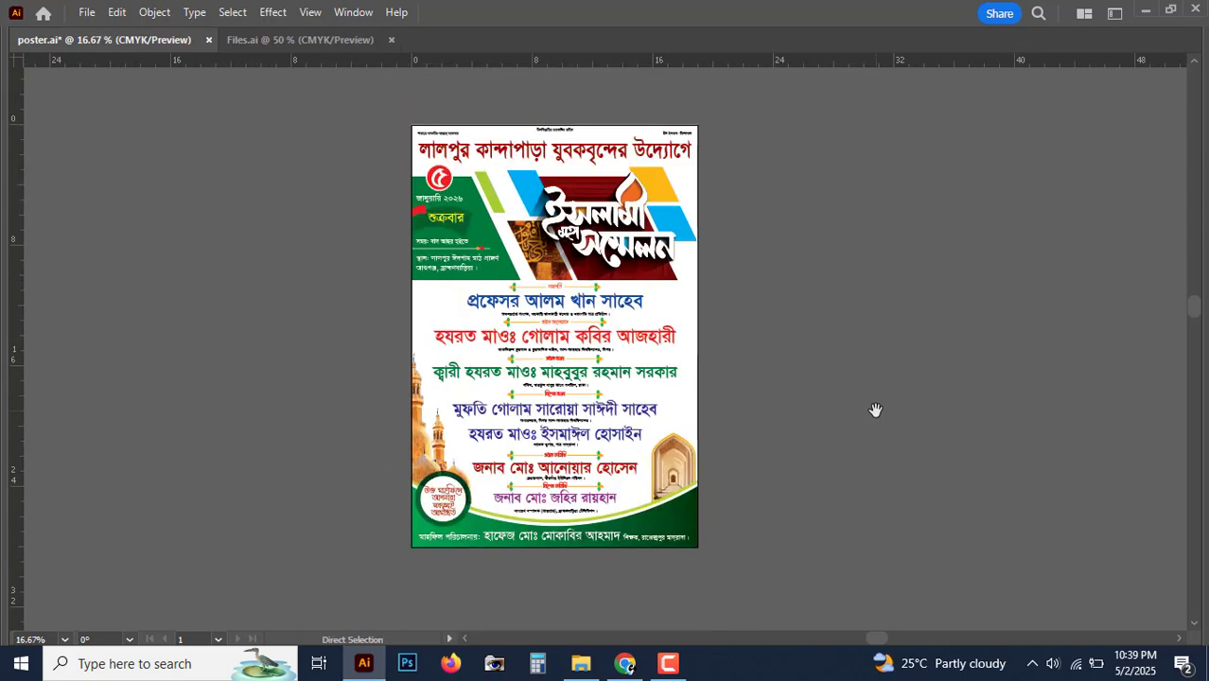
pyautogui.hotkey('ctrl', 's')
# Step: Paste the white background rectangle in back and shrink it to the header band, about 19 × 3.94 in
pyautogui.hotkey('ctrl', '+')
pyautogui.hotkey('ctrl', '+')
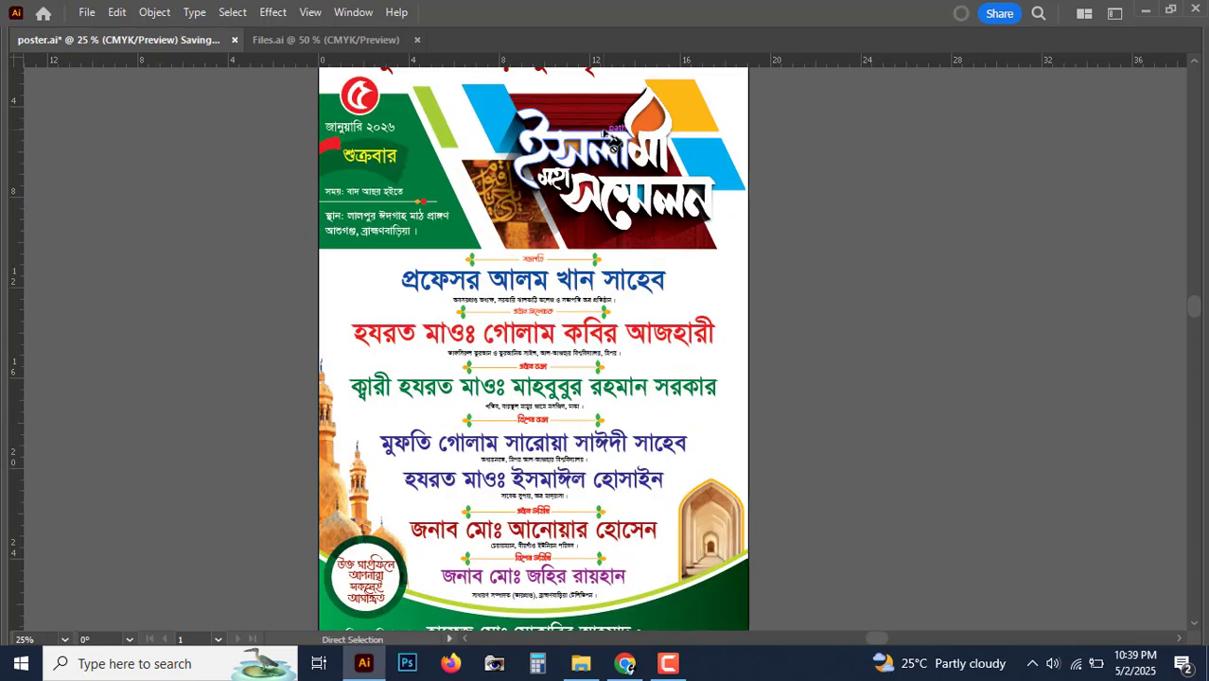
pyautogui.moveTo(628, 265); pyautogui.dragTo(633, 375)
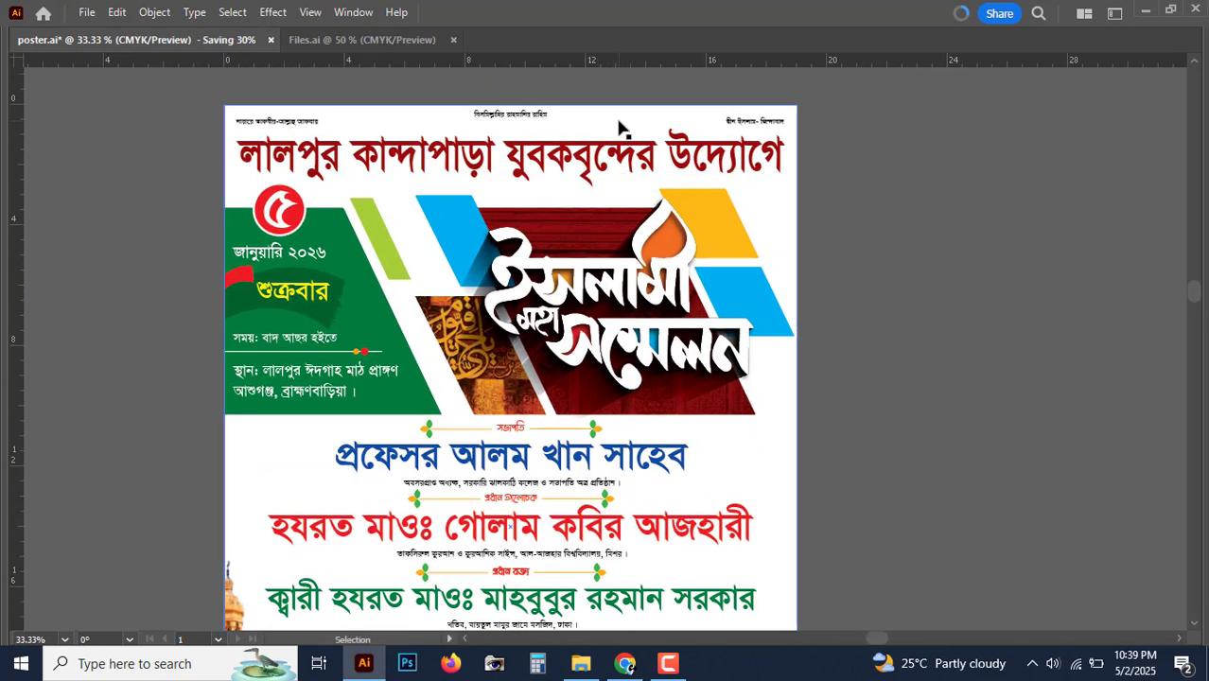
pyautogui.click(621, 128)
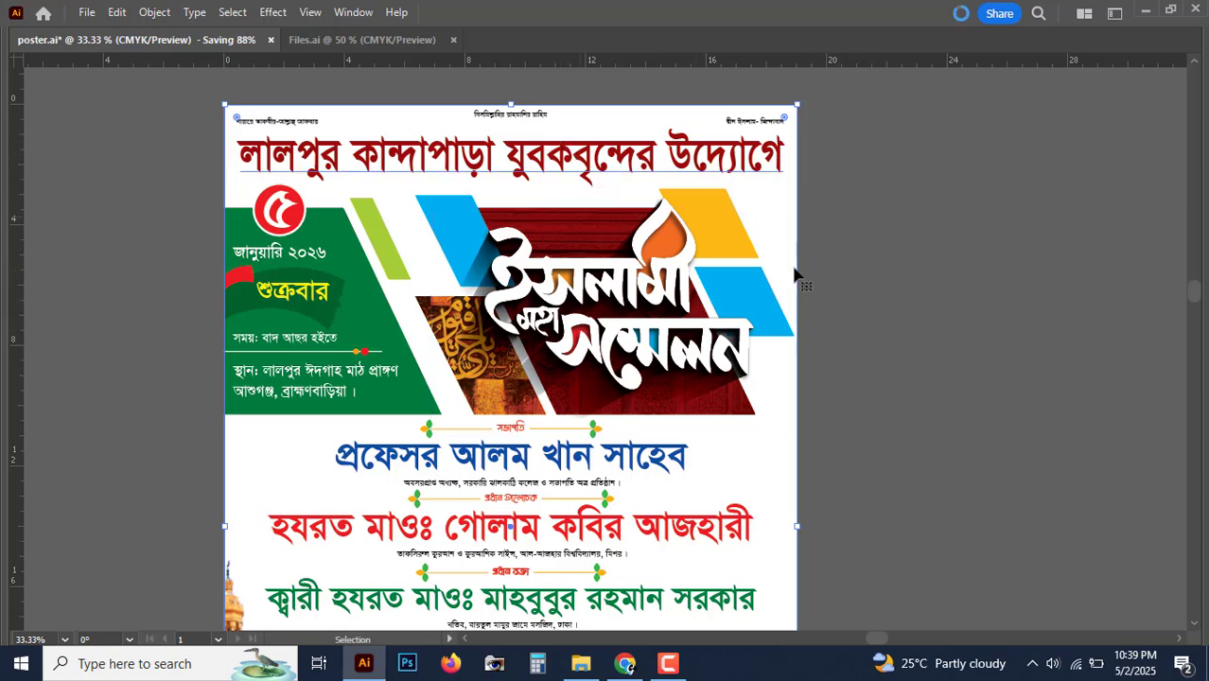
pyautogui.hotkey('ctrl', '-')
pyautogui.hotkey('ctrl', '-')
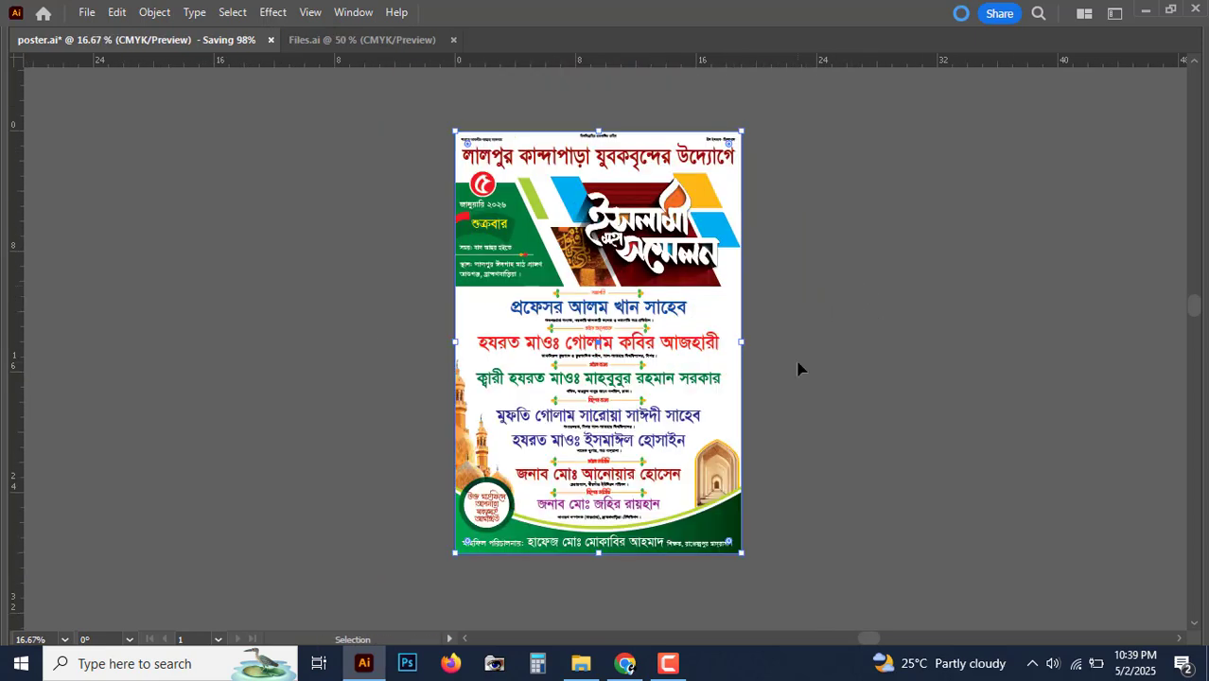
pyautogui.click(775, 338)
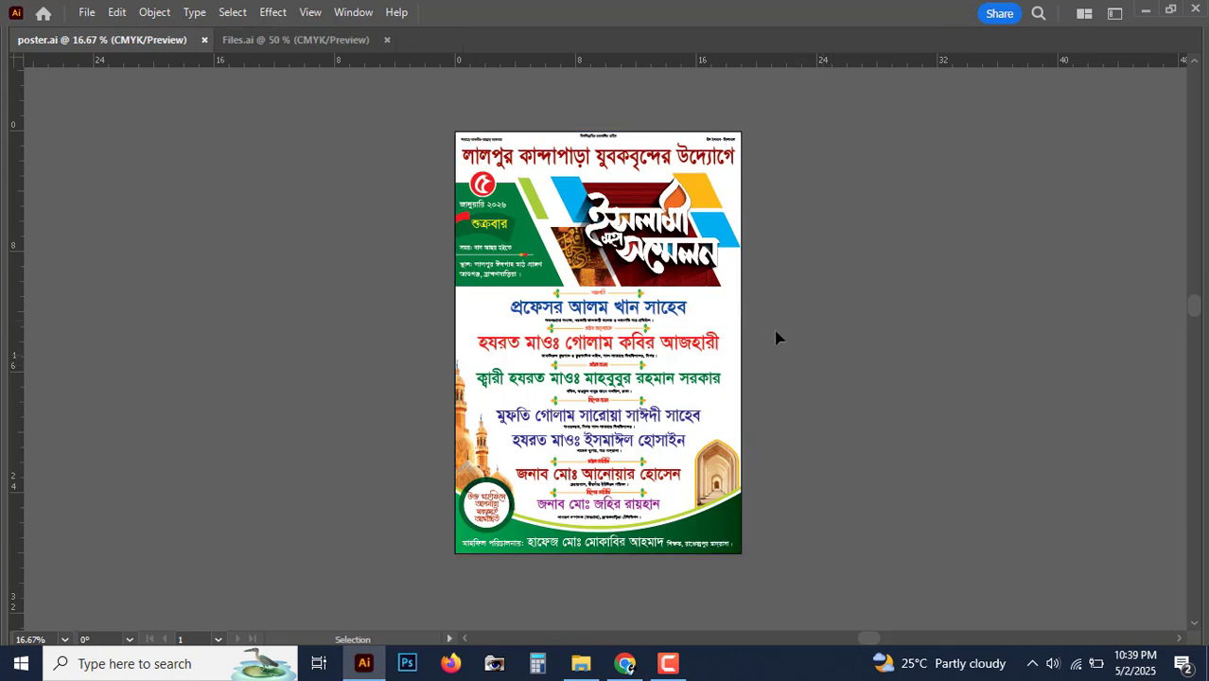
pyautogui.click(86, 15)
pyautogui.click(424, 229)
pyautogui.press('space')
pyautogui.moveTo(447, 305); pyautogui.dragTo(399, 311)
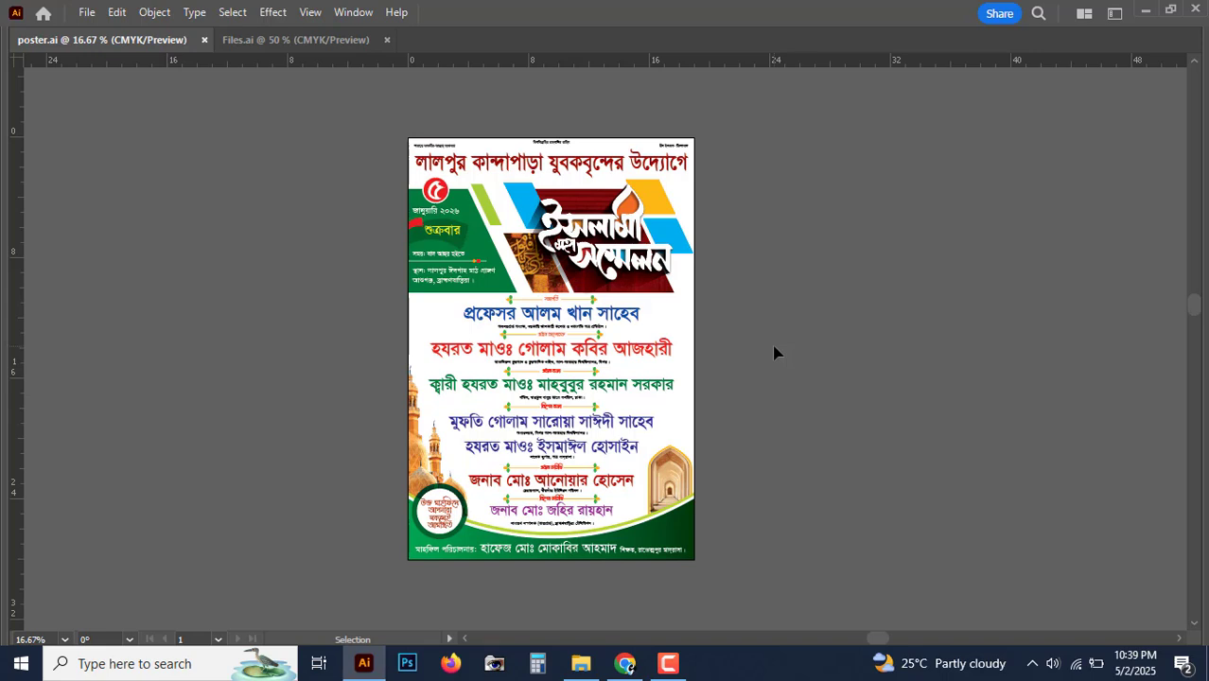
pyautogui.press('a')
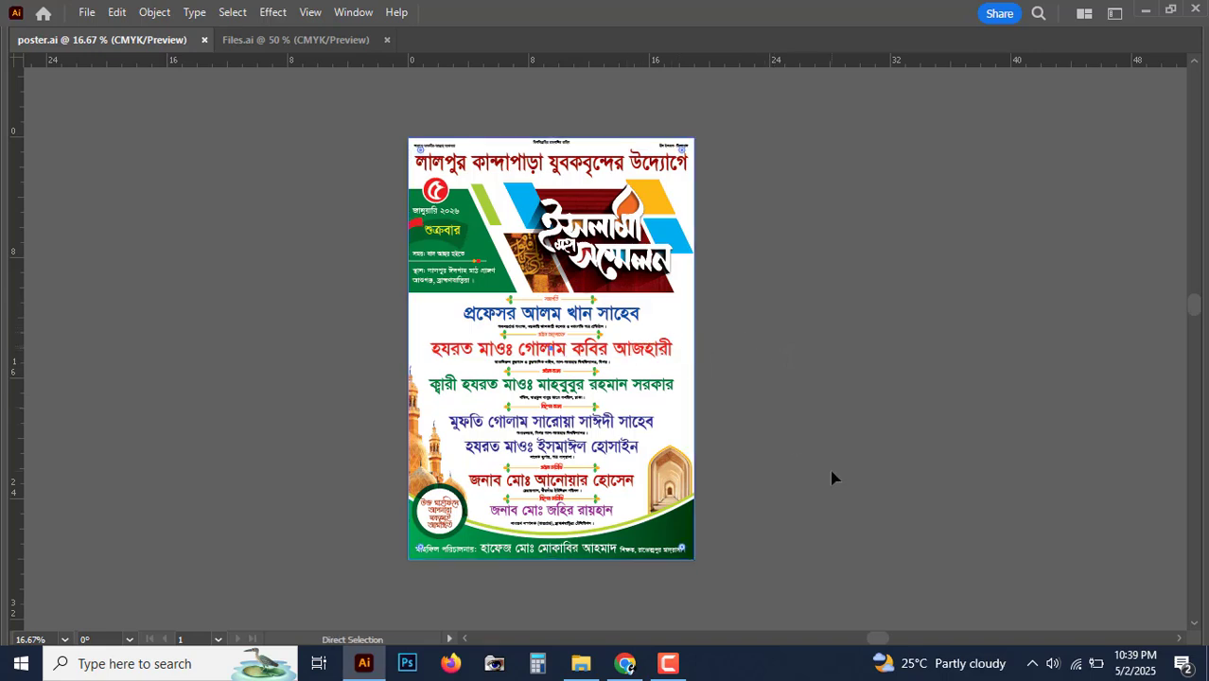
pyautogui.press('v')
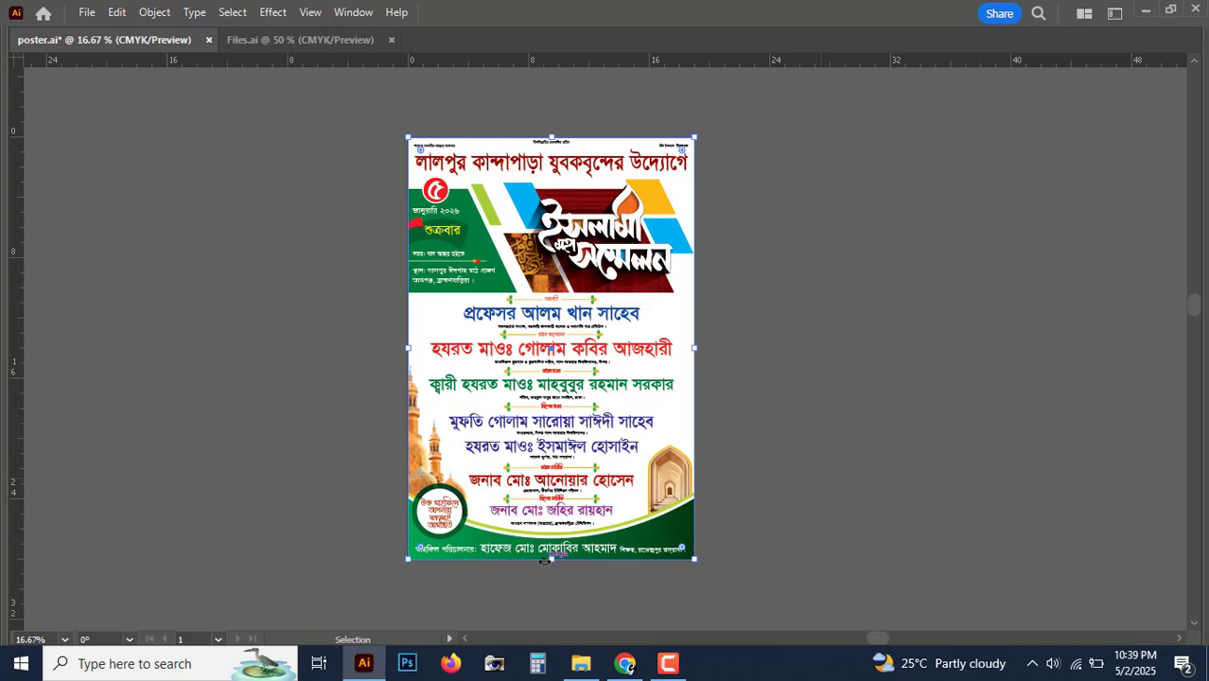
pyautogui.moveTo(554, 561); pyautogui.dragTo(561, 196)
# Step: Apply a linear gradient to the header rectangle with yellow and white stops
pyautogui.hotkey('ctrl', '+')
pyautogui.hotkey('ctrl', '+')
pyautogui.press('Tab')
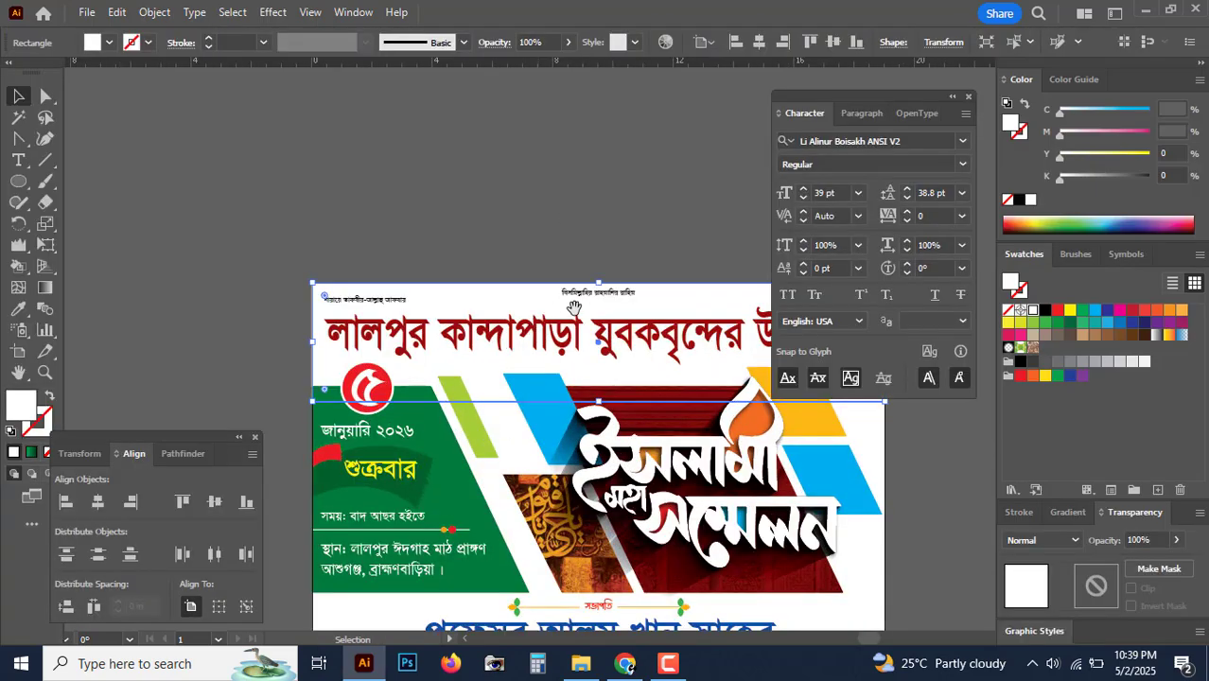
pyautogui.moveTo(517, 276); pyautogui.dragTo(373, 248)
pyautogui.click(1068, 513)
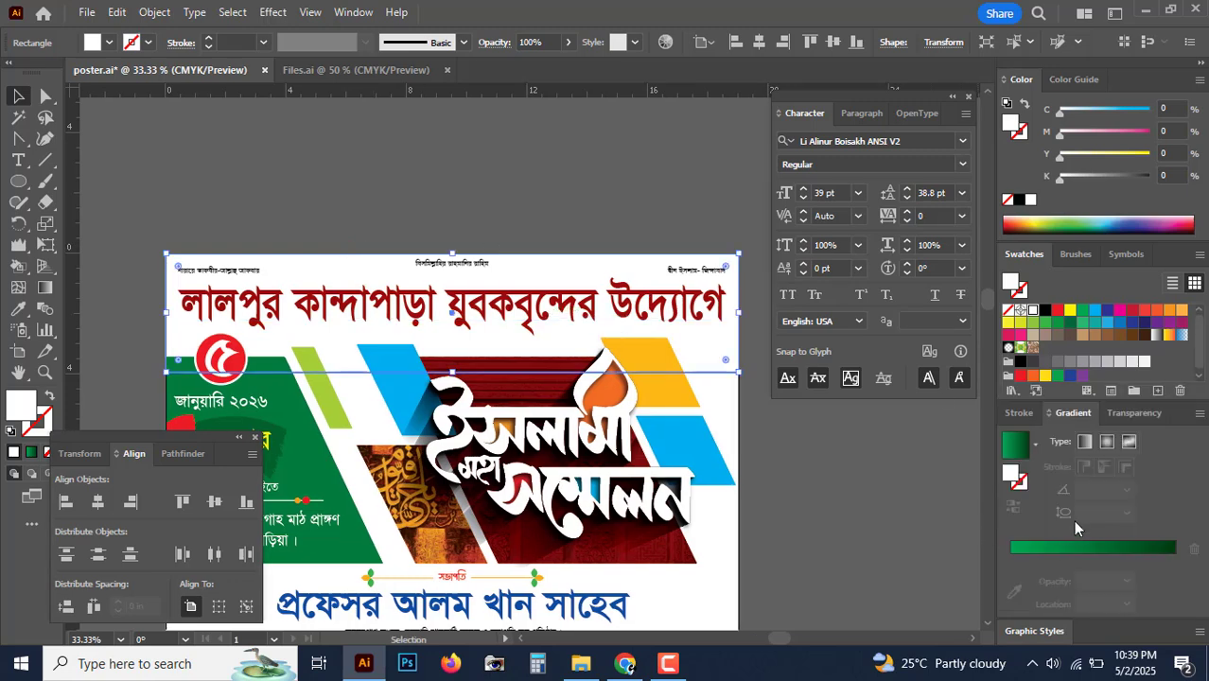
pyautogui.click(1060, 558)
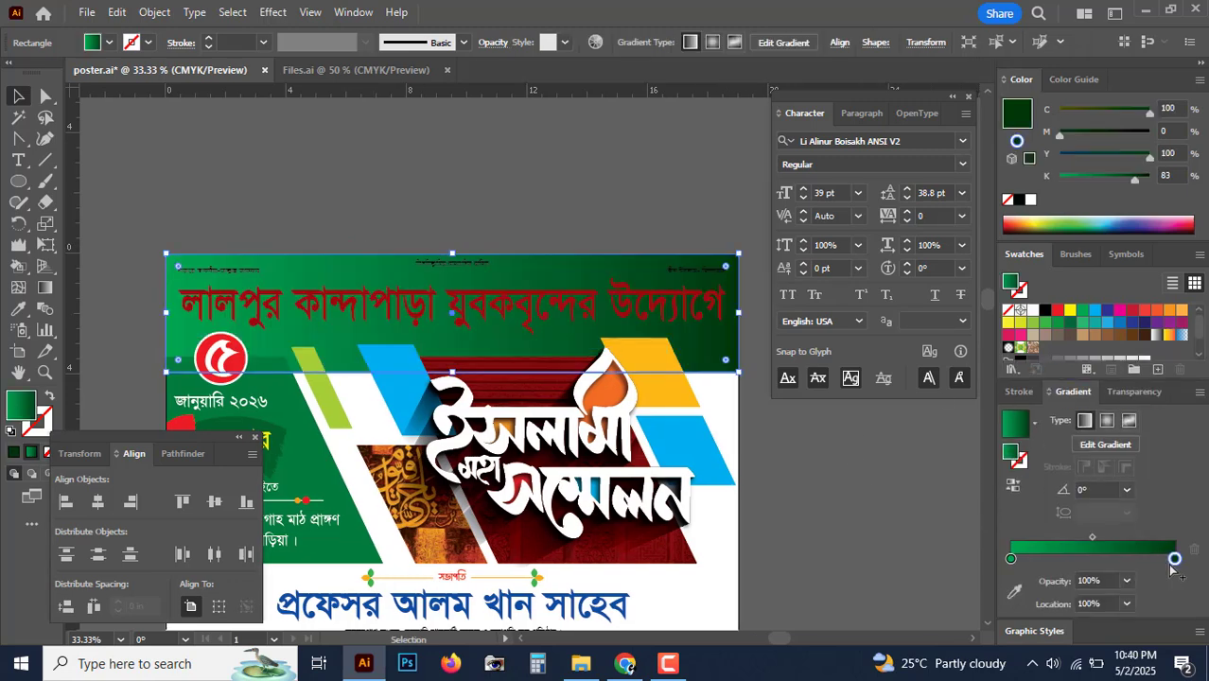
pyautogui.moveTo(1097, 177); pyautogui.dragTo(1060, 177)
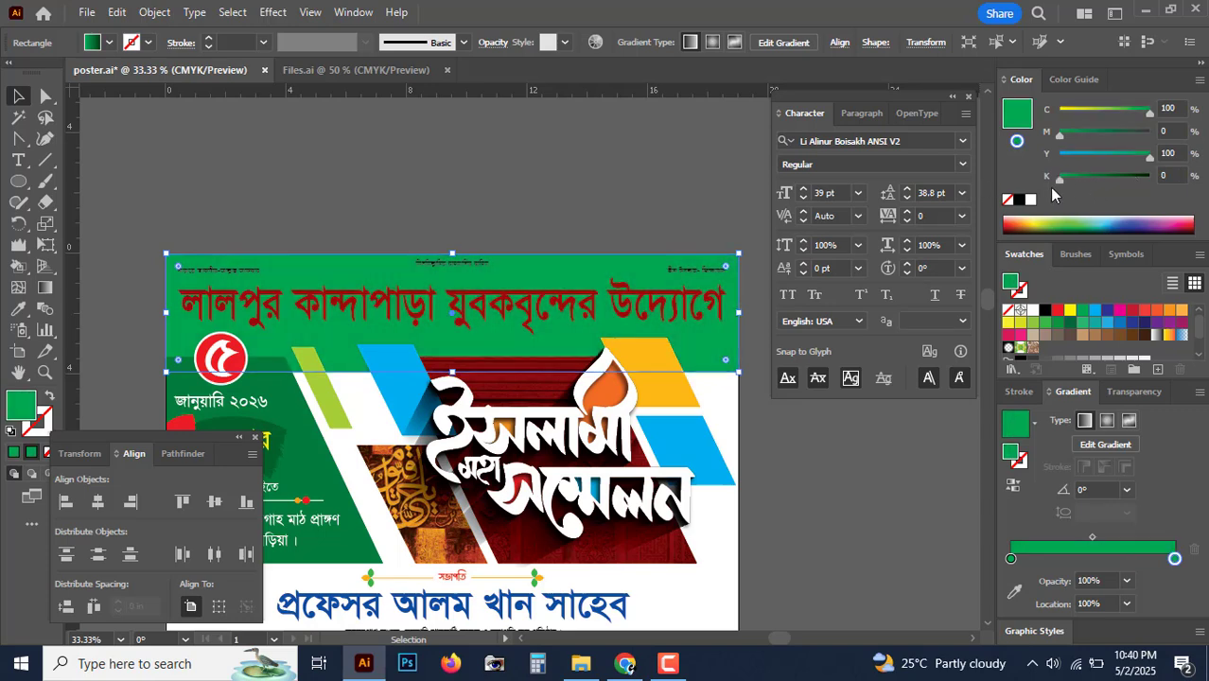
pyautogui.moveTo(1072, 112); pyautogui.dragTo(1058, 111)
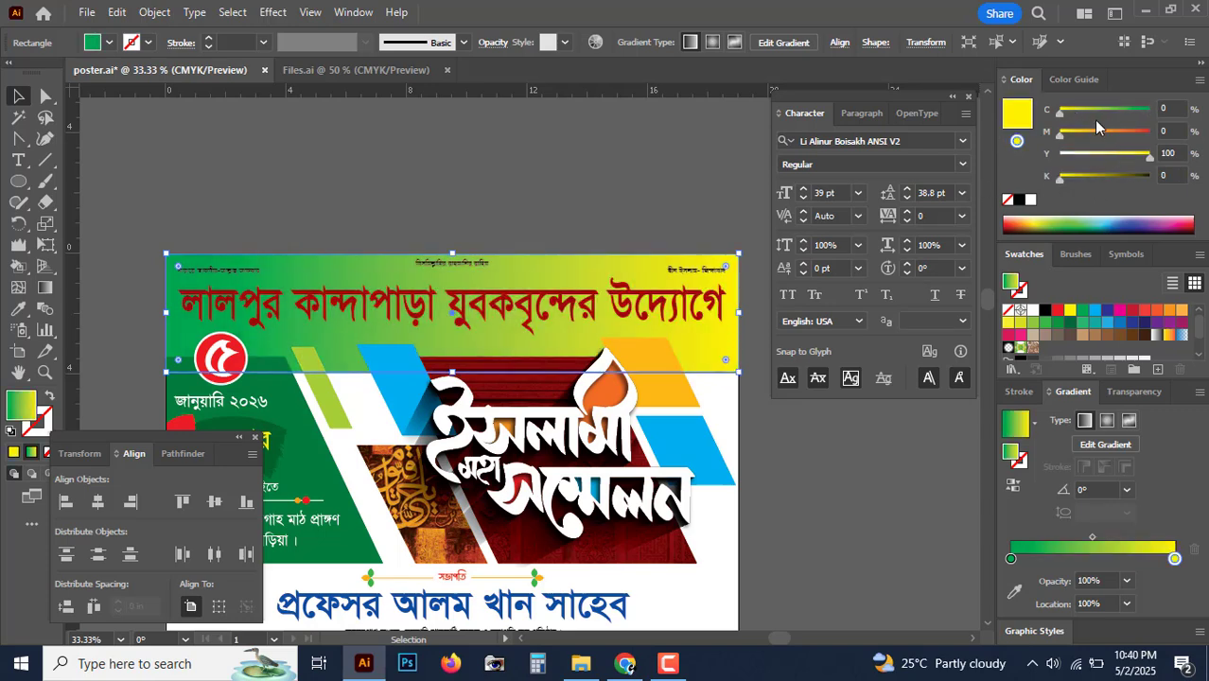
pyautogui.click(1010, 559)
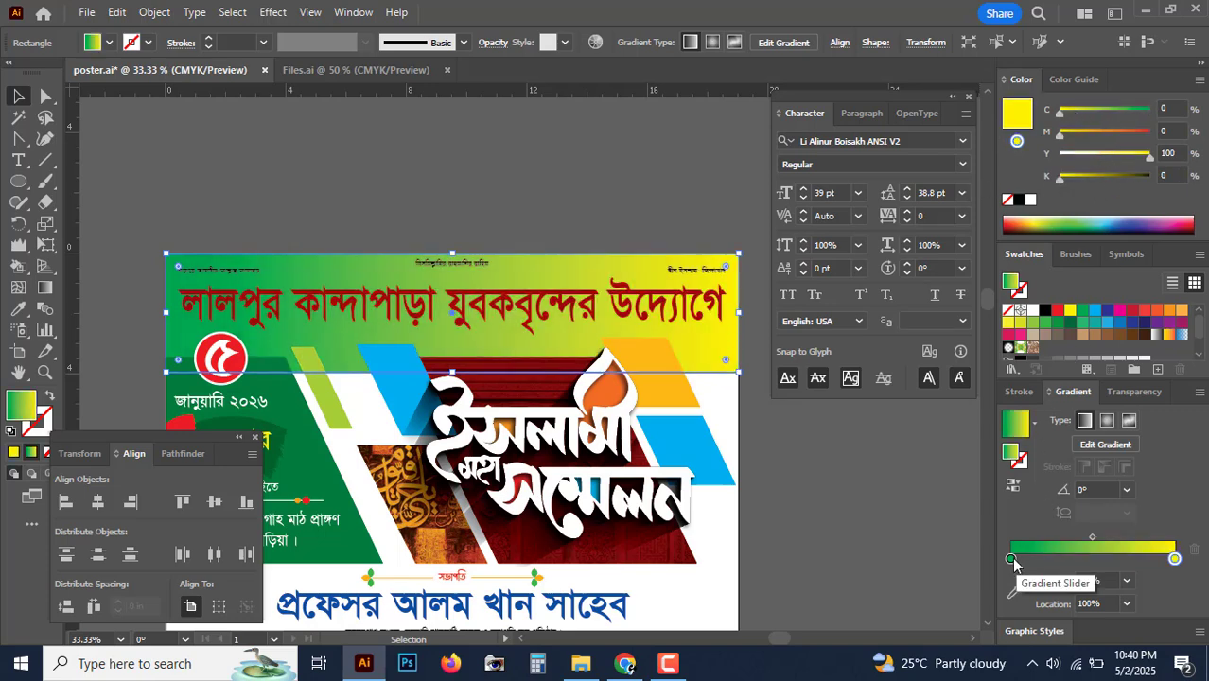
pyautogui.moveTo(1150, 154); pyautogui.dragTo(1060, 155)
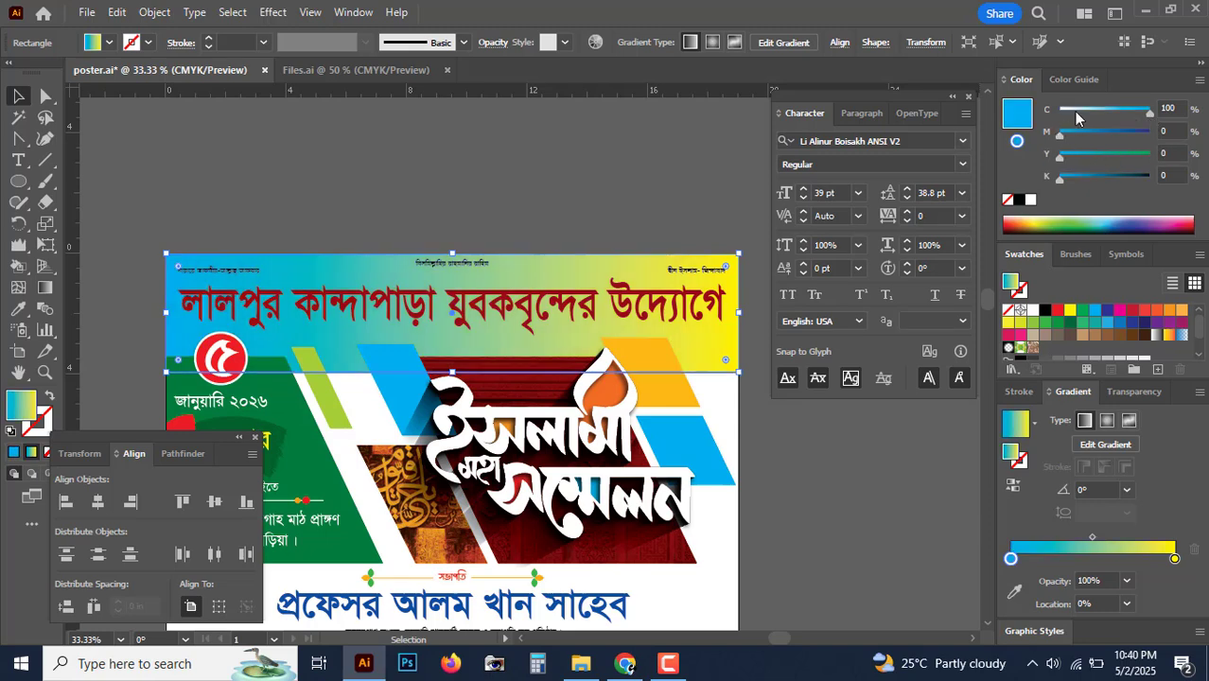
pyautogui.moveTo(1074, 110); pyautogui.dragTo(994, 119)
# Step: Reverse the gradient so yellow runs along the top, at -90°
pyautogui.hotkey('ctrl', '=')
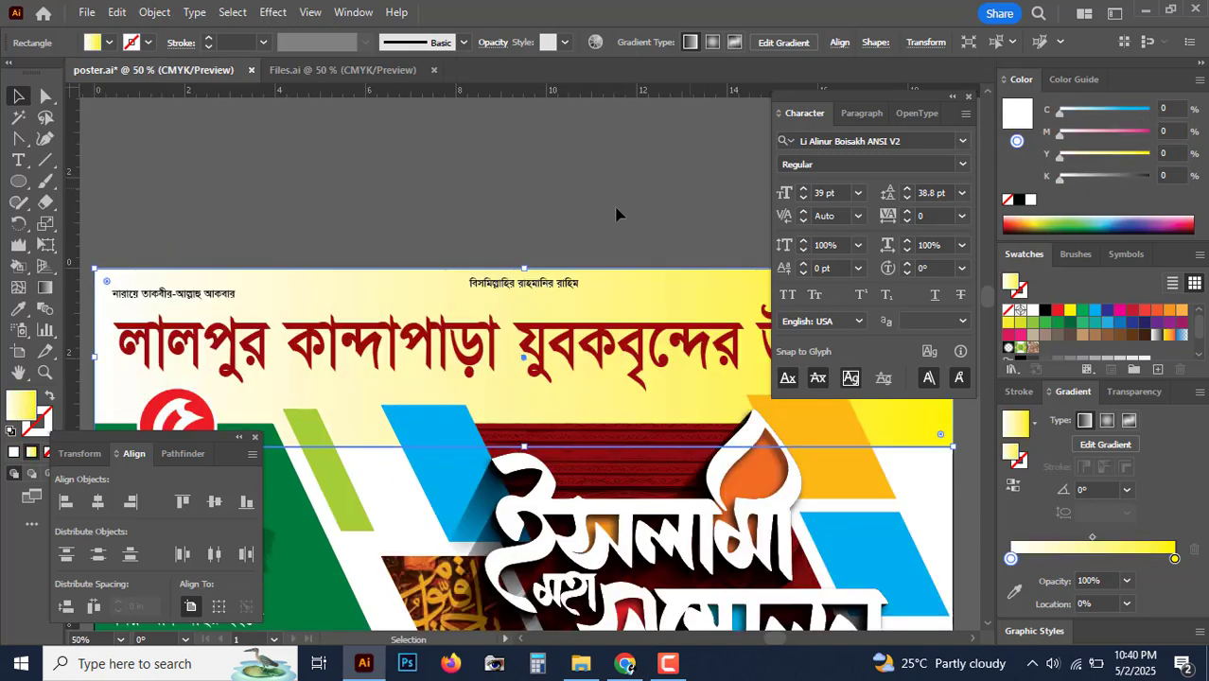
pyautogui.click(45, 288)
pyautogui.moveTo(526, 292)
pyautogui.mouseDown()
pyautogui.moveTo(491, 189)
pyautogui.moveTo(539, 282)
pyautogui.moveTo(539, 344)
pyautogui.mouseUp()
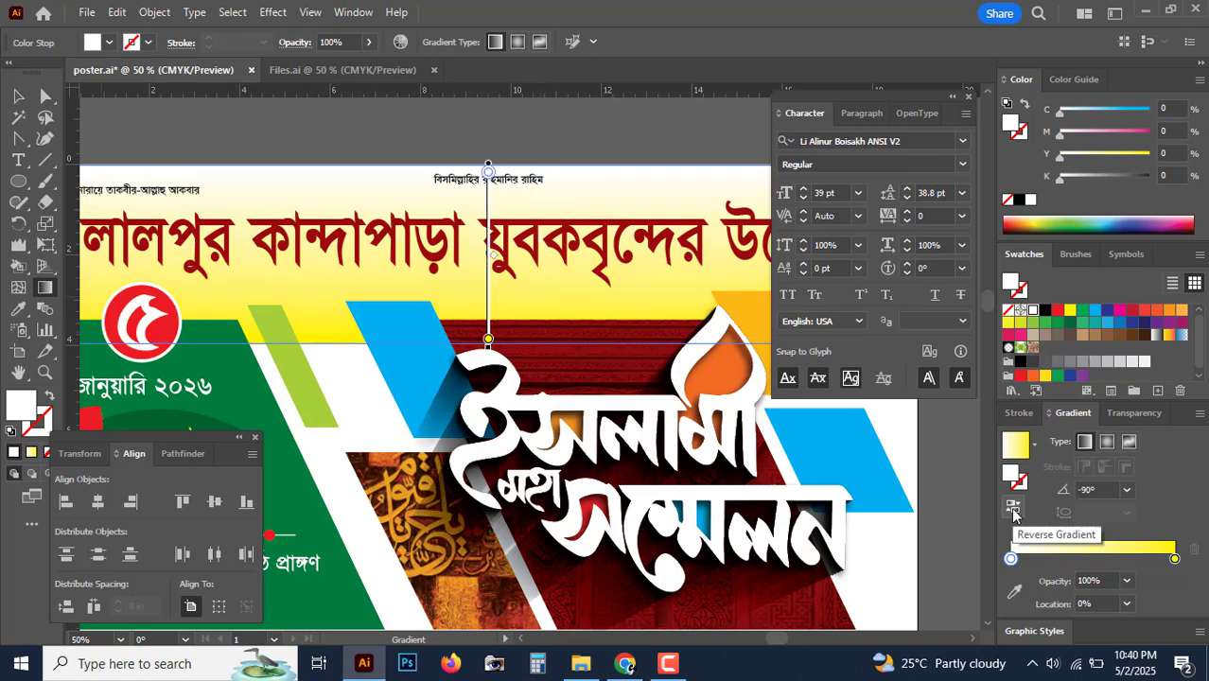
pyautogui.click(1013, 513)
pyautogui.press('v')
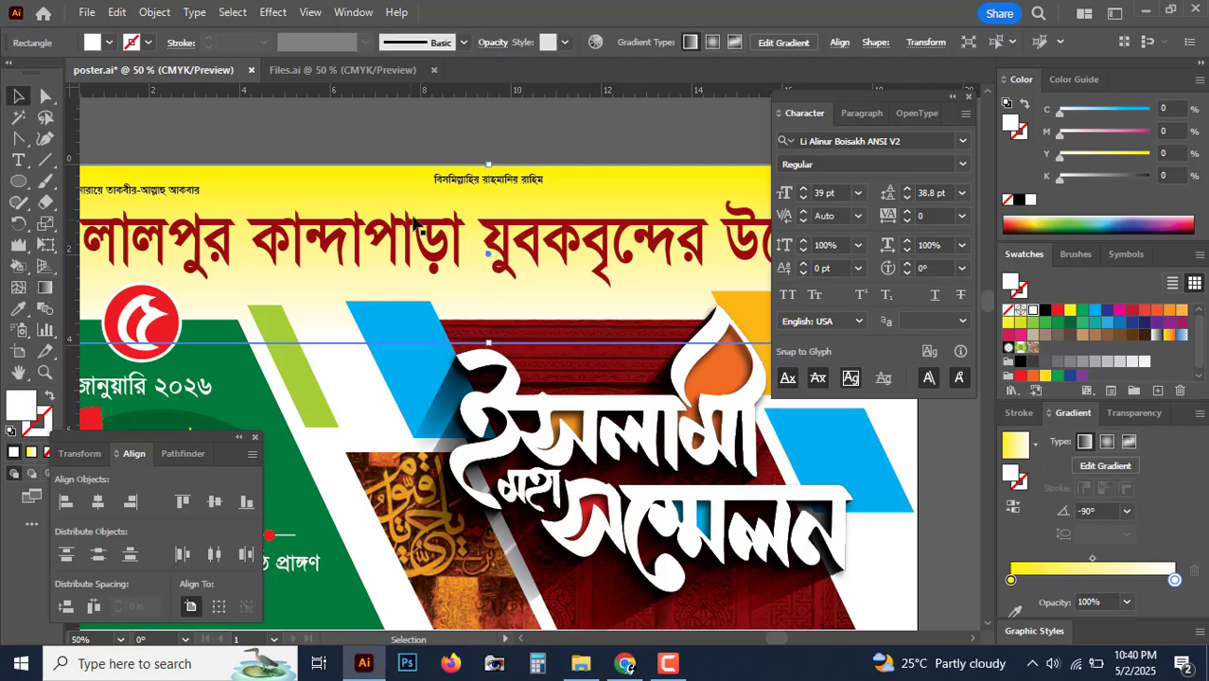
pyautogui.click(417, 137)
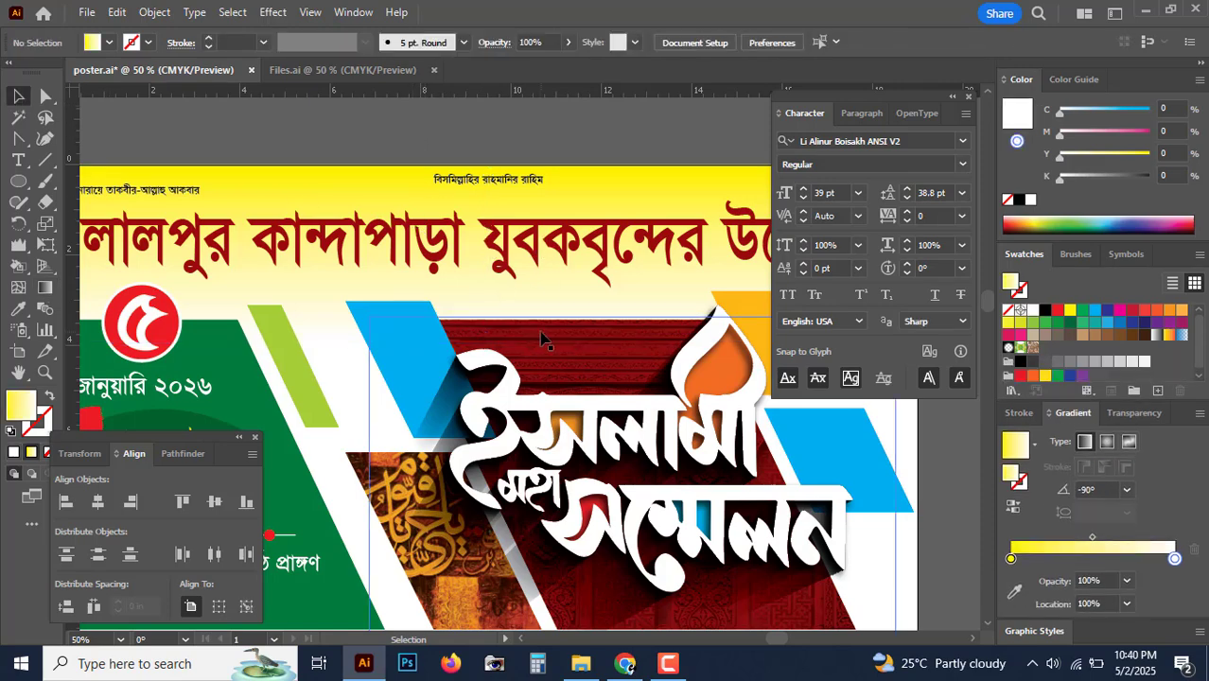
pyautogui.hotkey('ctrl', '-')
pyautogui.hotkey('ctrl', '-')
pyautogui.hotkey('ctrl', '-')
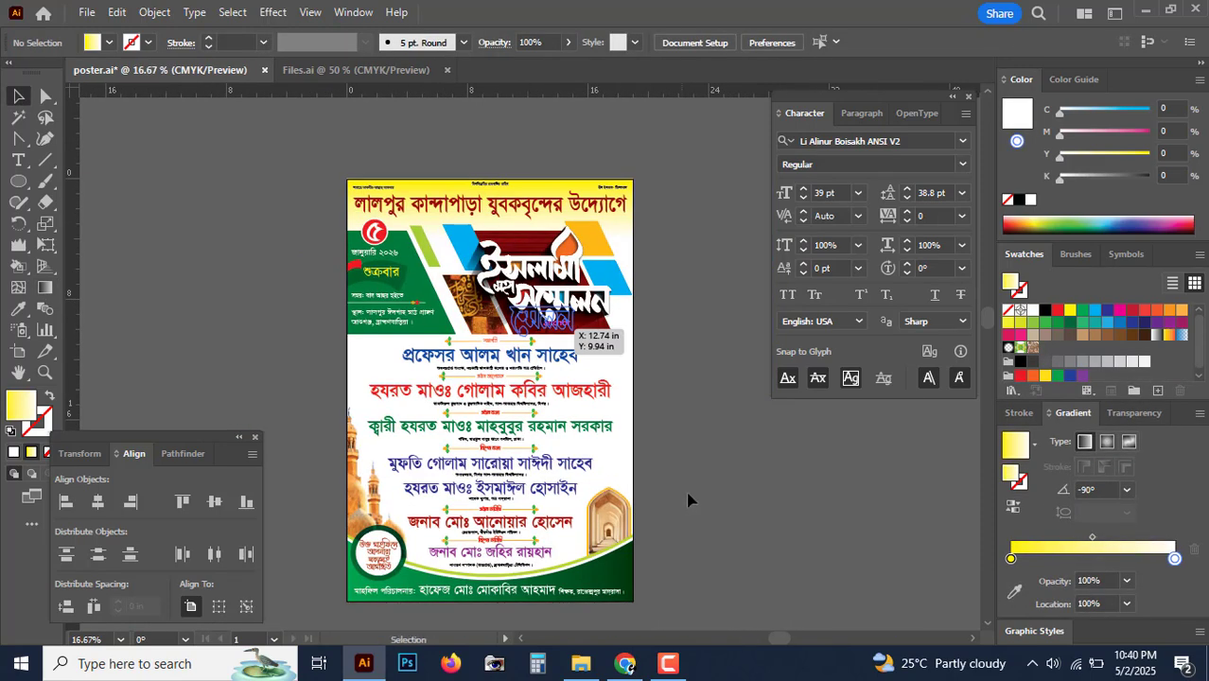
pyautogui.hotkey('ctrl', '+')
pyautogui.hotkey('ctrl', '+')
pyautogui.moveTo(587, 307); pyautogui.dragTo(610, 514)
pyautogui.hotkey('ctrl', '+')
pyautogui.moveTo(442, 283); pyautogui.dragTo(502, 335)
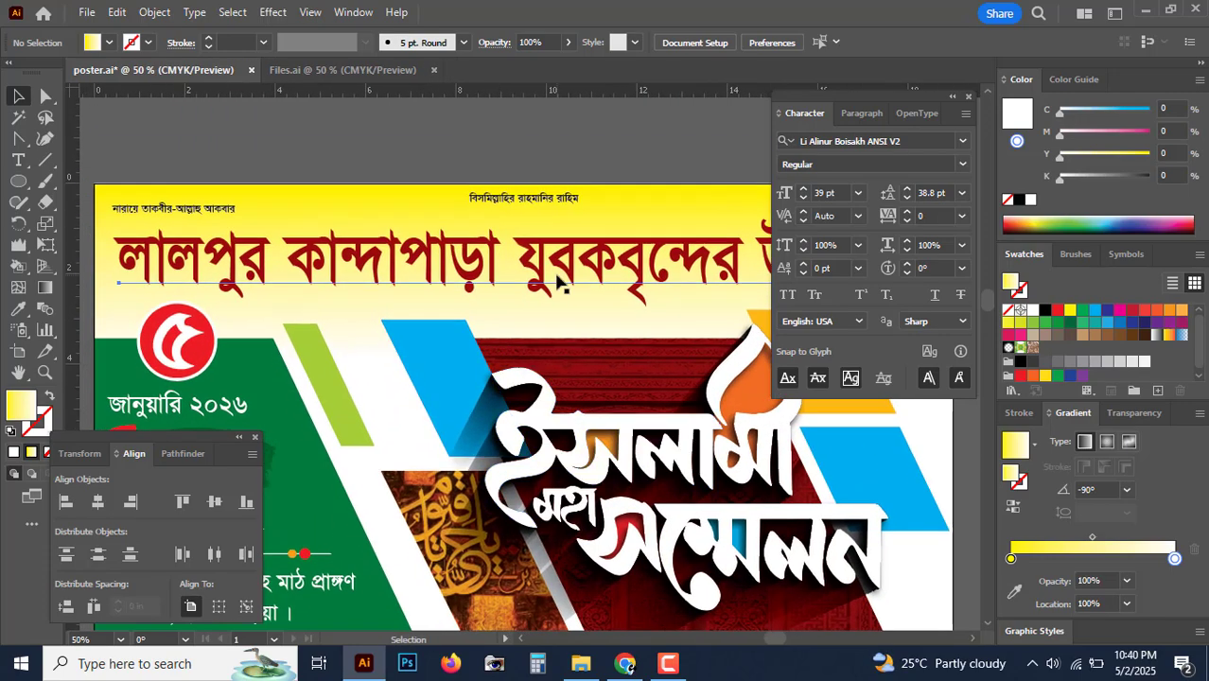
pyautogui.click(558, 282)
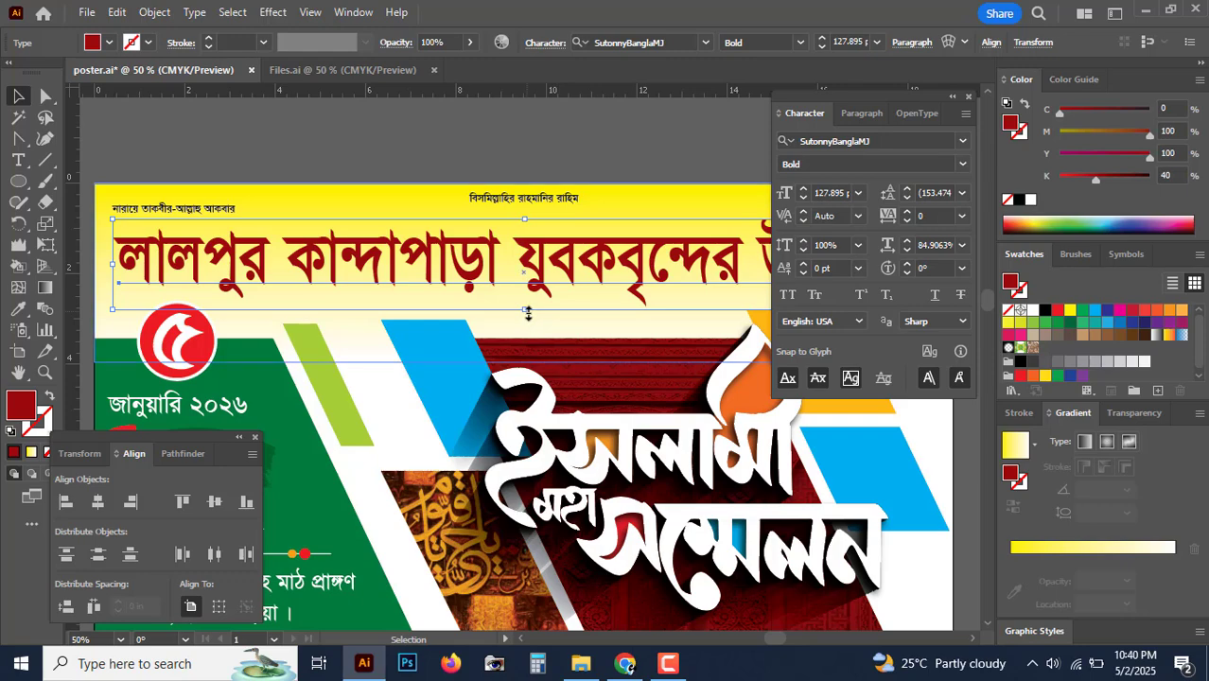
pyautogui.moveTo(525, 311); pyautogui.dragTo(528, 320)
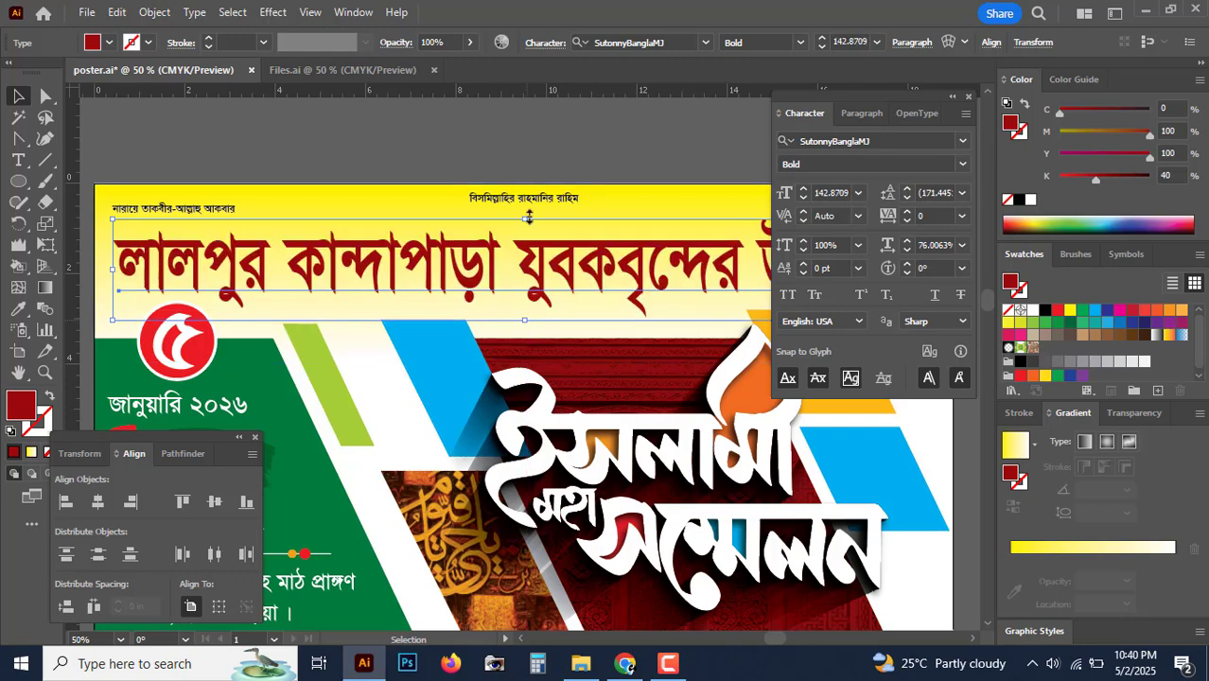
pyautogui.click(556, 165)
pyautogui.hotkey('ctrl', '-')
pyautogui.hotkey('ctrl', '-')
pyautogui.hotkey('ctrl', '-')
pyautogui.scroll(-4, 558, 162)
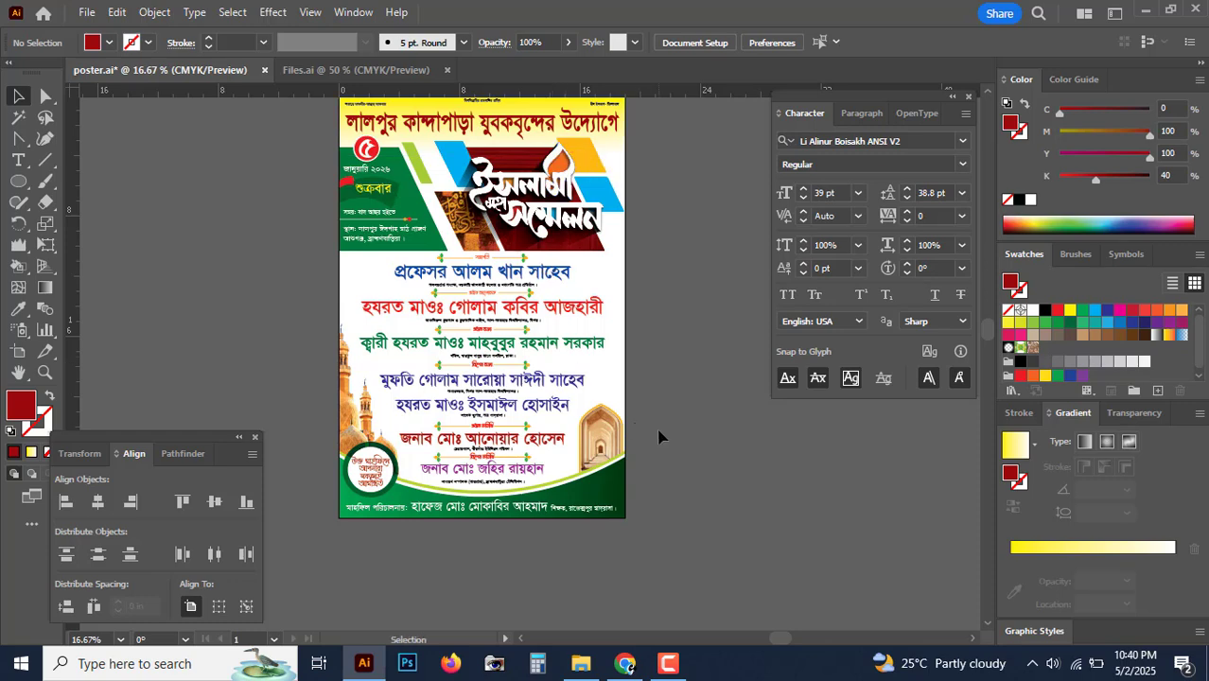
pyautogui.hscroll(-1, 690, 426)
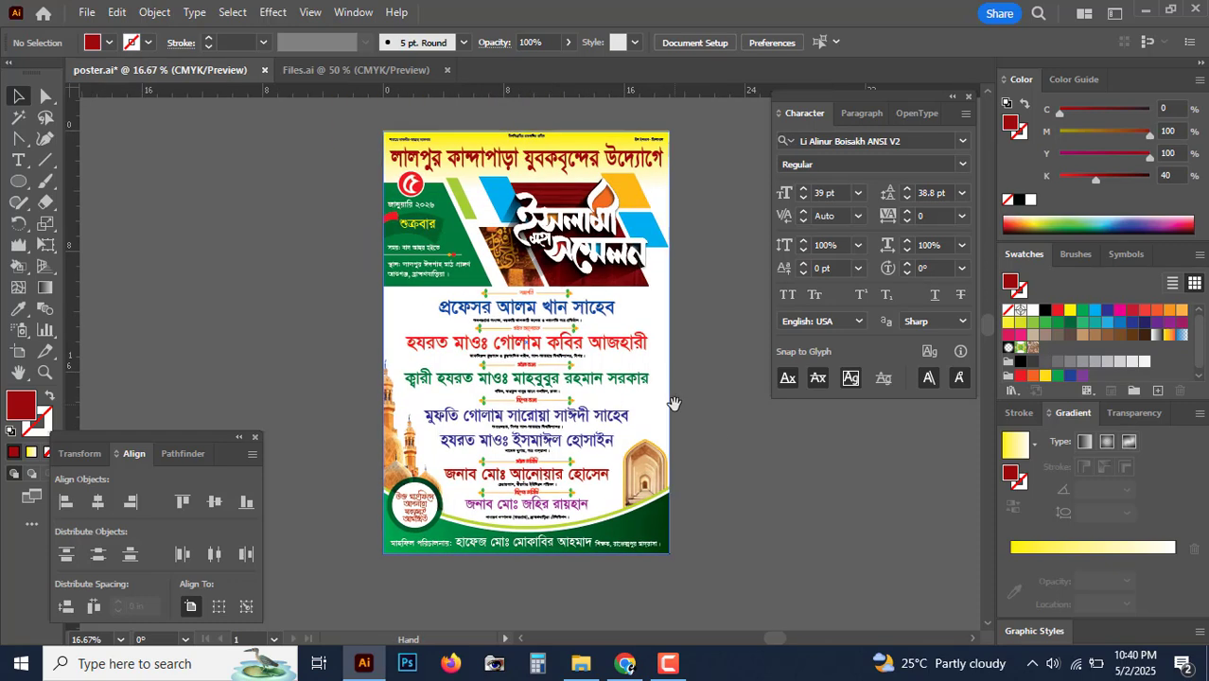
pyautogui.hotkey('ctrl', '+')
pyautogui.hotkey('ctrl', '-')
pyautogui.hotkey('ctrl', '-')
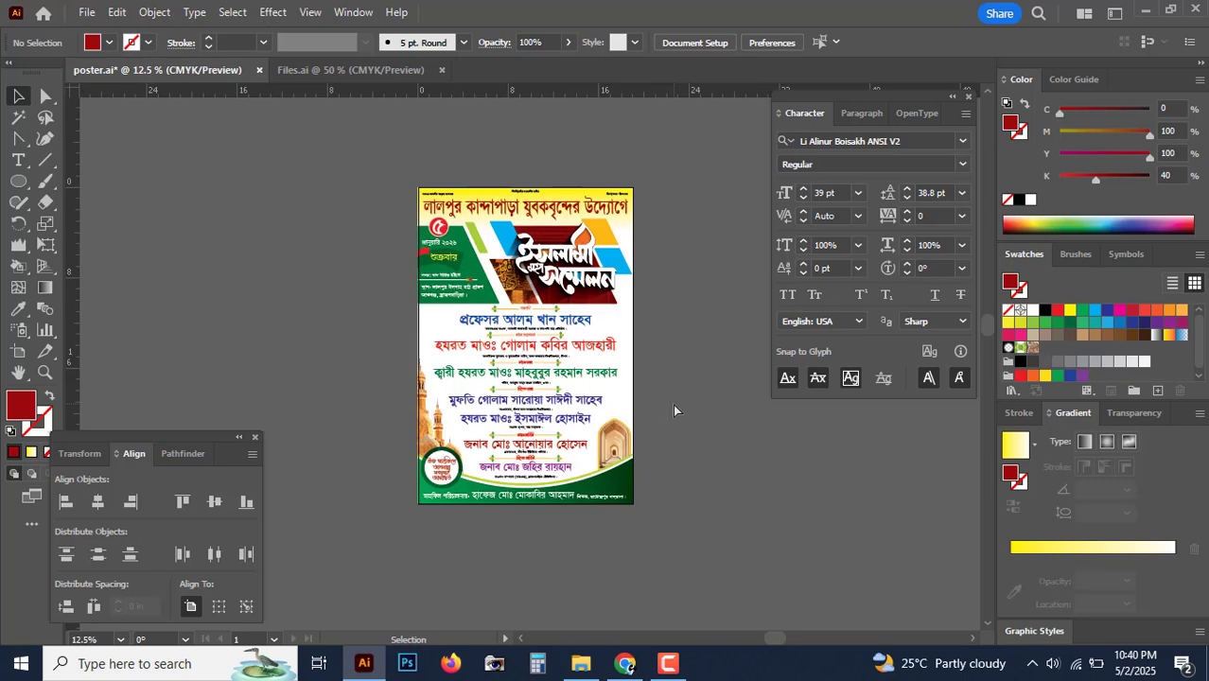
pyautogui.hotkey('ctrl', '+')
pyautogui.hotkey('ctrl', '+')
pyautogui.hotkey('ctrl', '-')
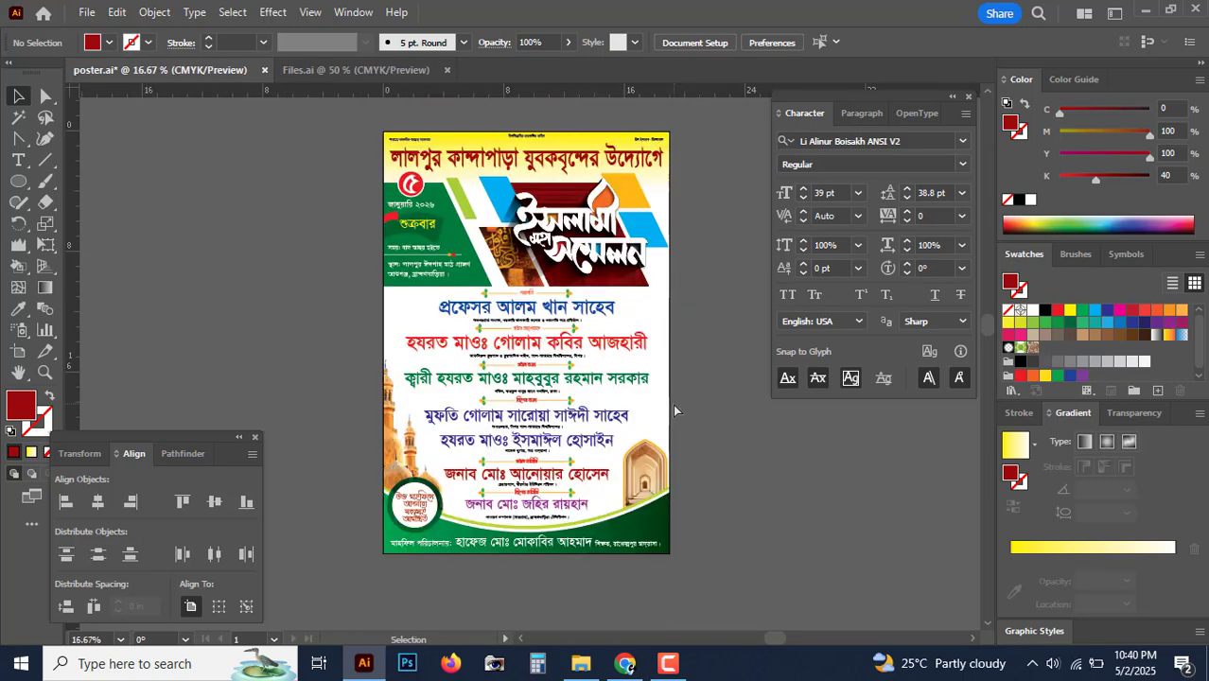
pyautogui.hotkey('ctrl', '+')
# Step: Save the poster with File > Save
pyautogui.moveTo(688, 372); pyautogui.dragTo(620, 420)
pyautogui.click(87, 13)
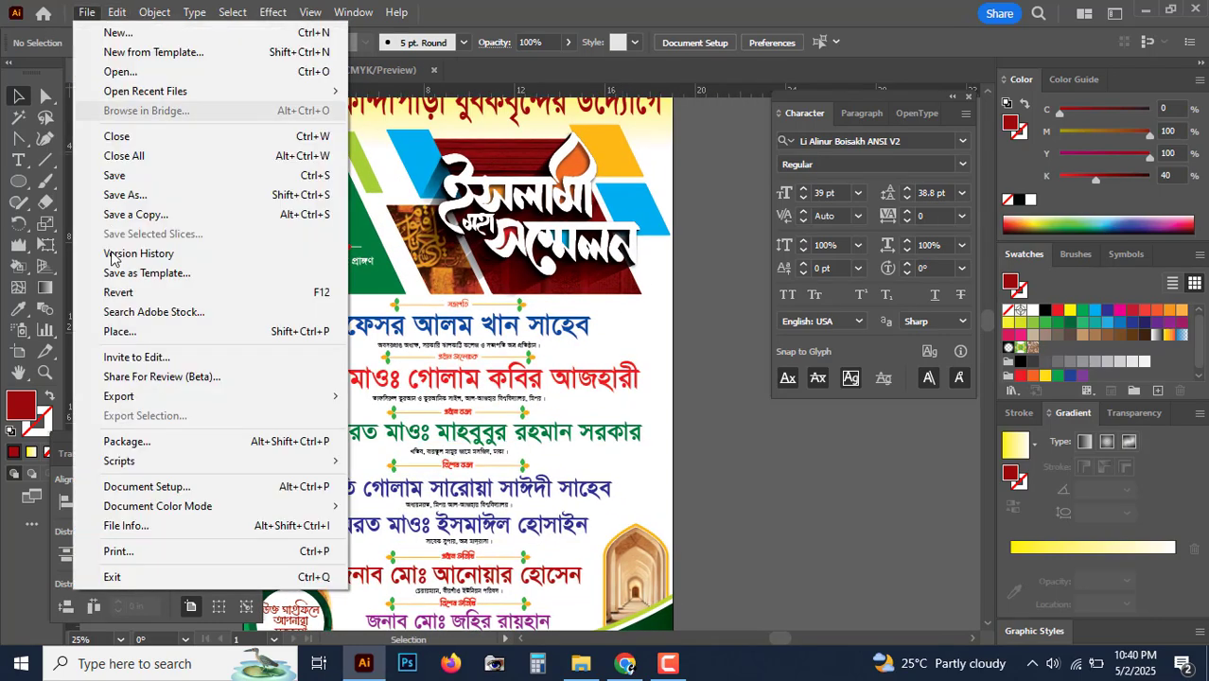
pyautogui.click(149, 178)
pyautogui.hotkey('ctrl', '-')
pyautogui.hotkey('ctrl', '-')
pyautogui.hotkey('ctrl', '-')
pyautogui.hotkey('ctrl', '+')
pyautogui.hotkey('ctrl', '+')
pyautogui.hotkey('ctrl', '+')
pyautogui.hotkey('ctrl', '+')
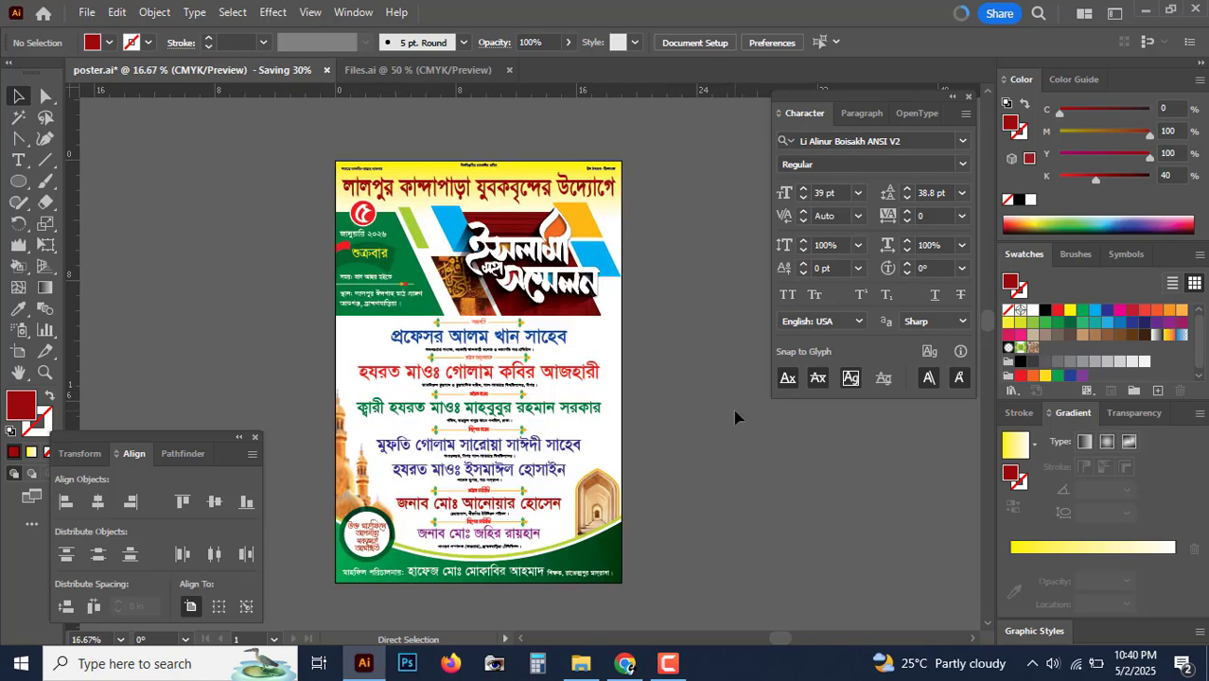
pyautogui.hotkey('ctrl', '-')
pyautogui.hotkey('ctrl', '-')
pyautogui.hotkey('ctrl', '-')
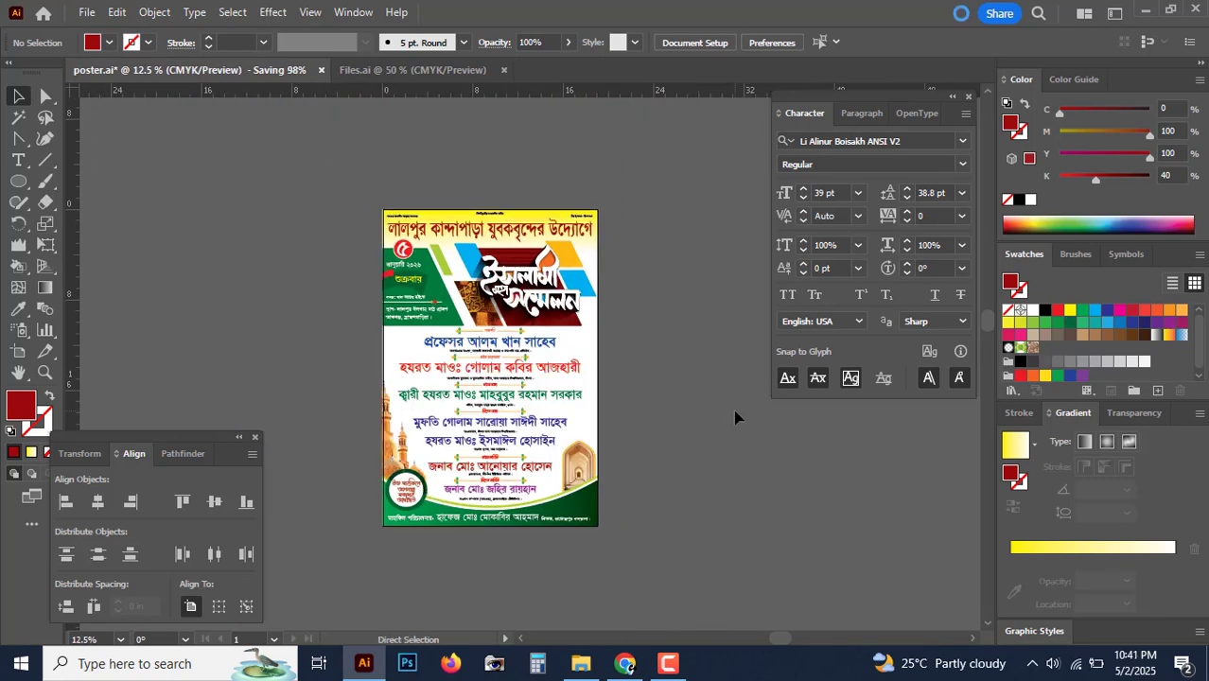
# Step: Zoom and pan from the guest names down to the green footer
pyautogui.hotkey('ctrl', '+')
pyautogui.hotkey('ctrl', '+')
pyautogui.hotkey('ctrl', '+')
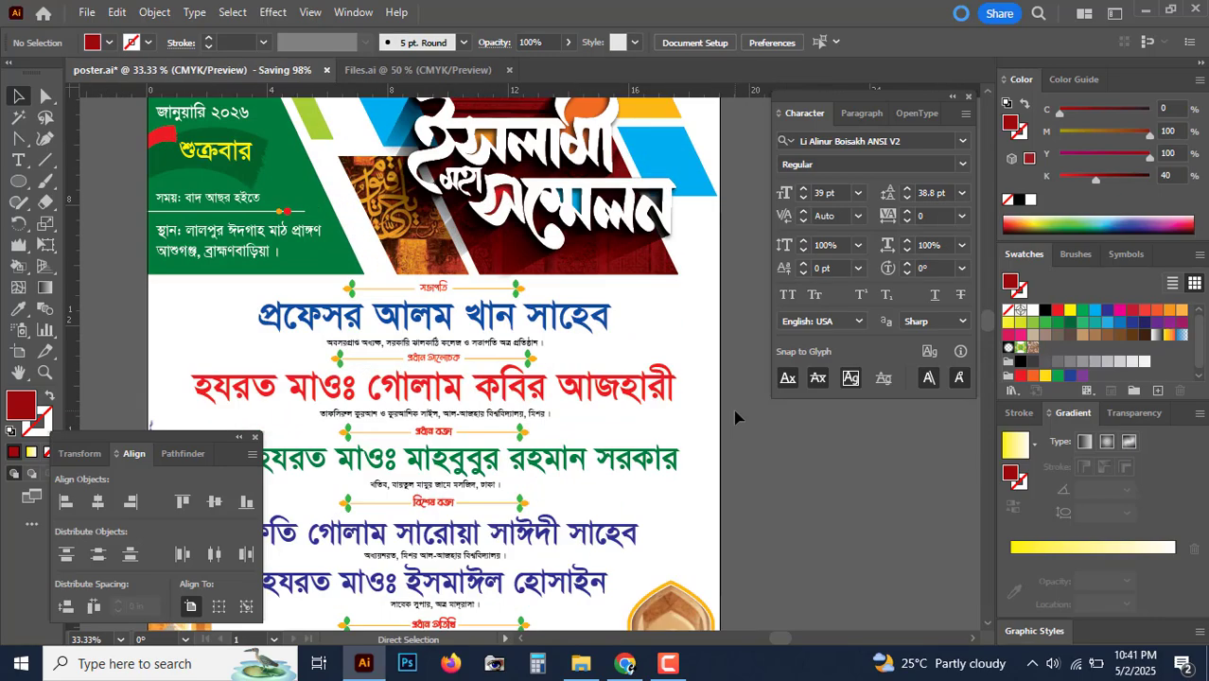
pyautogui.hotkey('ctrl', '-')
pyautogui.hotkey('ctrl', '-')
pyautogui.hotkey('ctrl', '-')
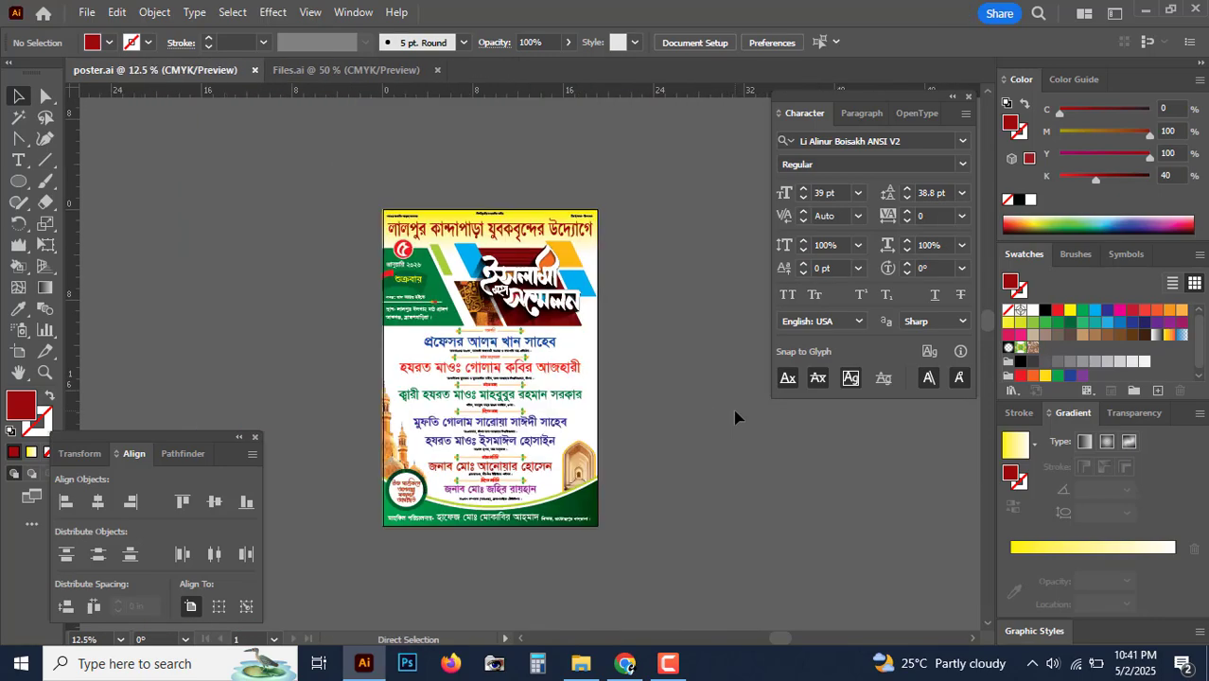
pyautogui.hotkey('ctrl', '+')
pyautogui.hotkey('ctrl', '+')
pyautogui.hotkey('ctrl', '-')
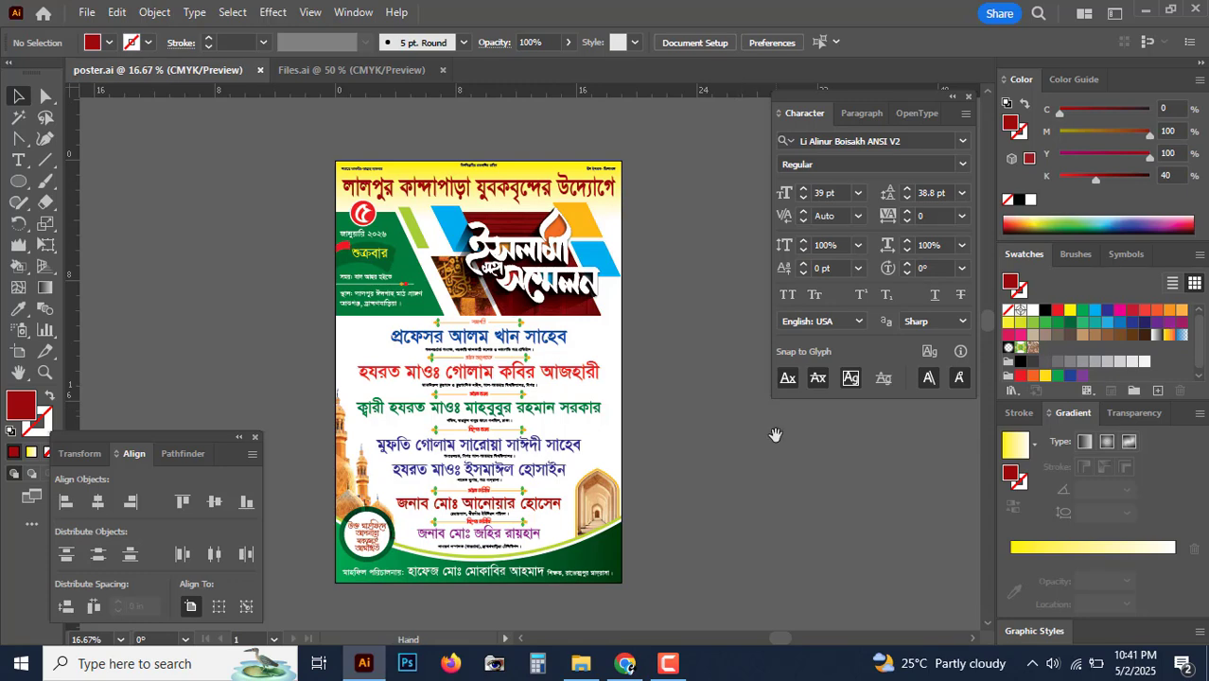
pyautogui.hscroll(-2, 779, 432)
pyautogui.hotkey('ctrl', '+')
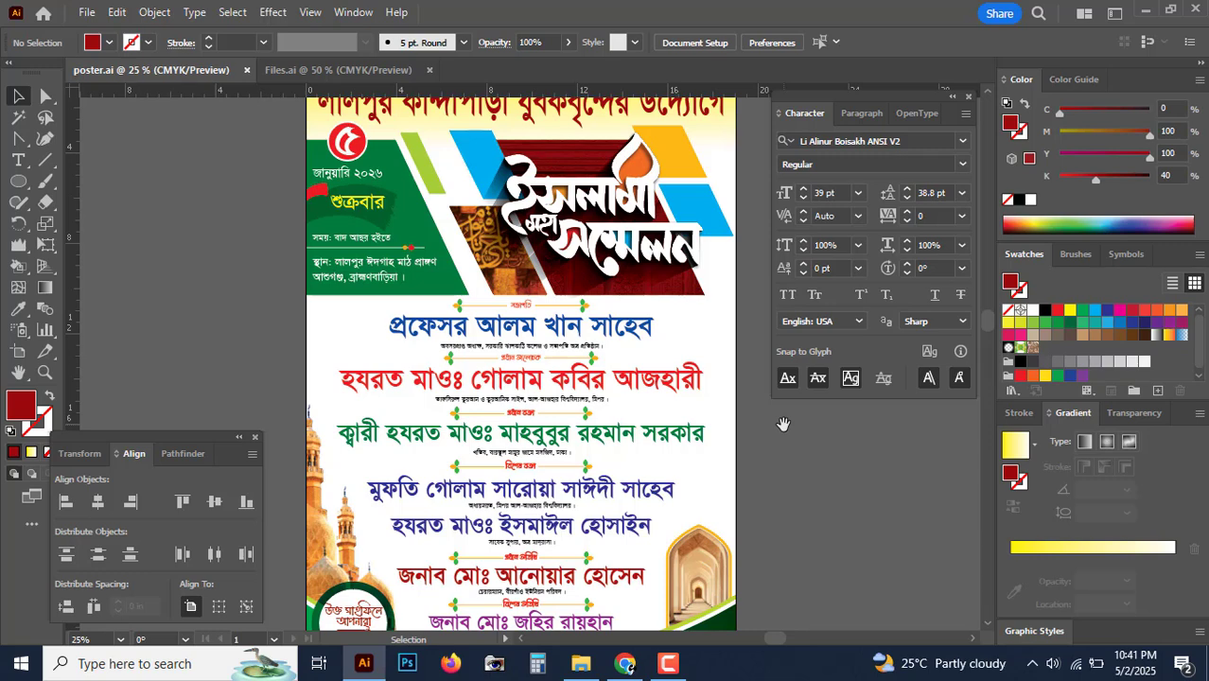
pyautogui.scroll(-5, 662, 530)
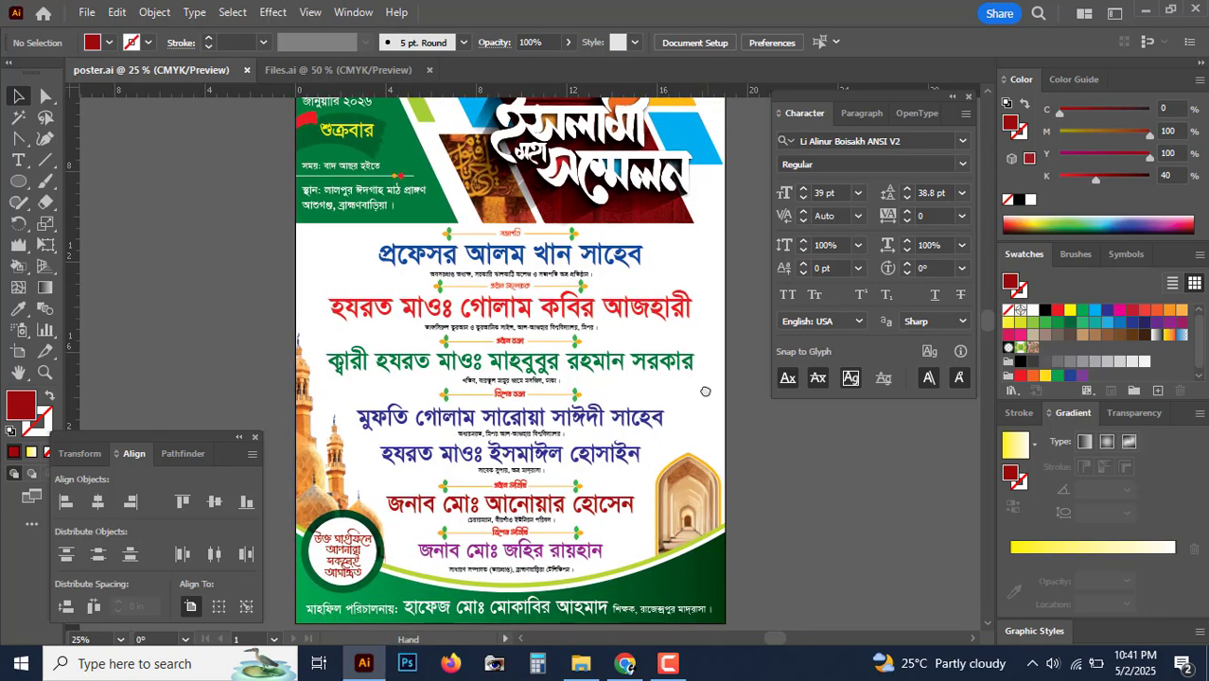
pyautogui.hotkey('ctrl', '=')
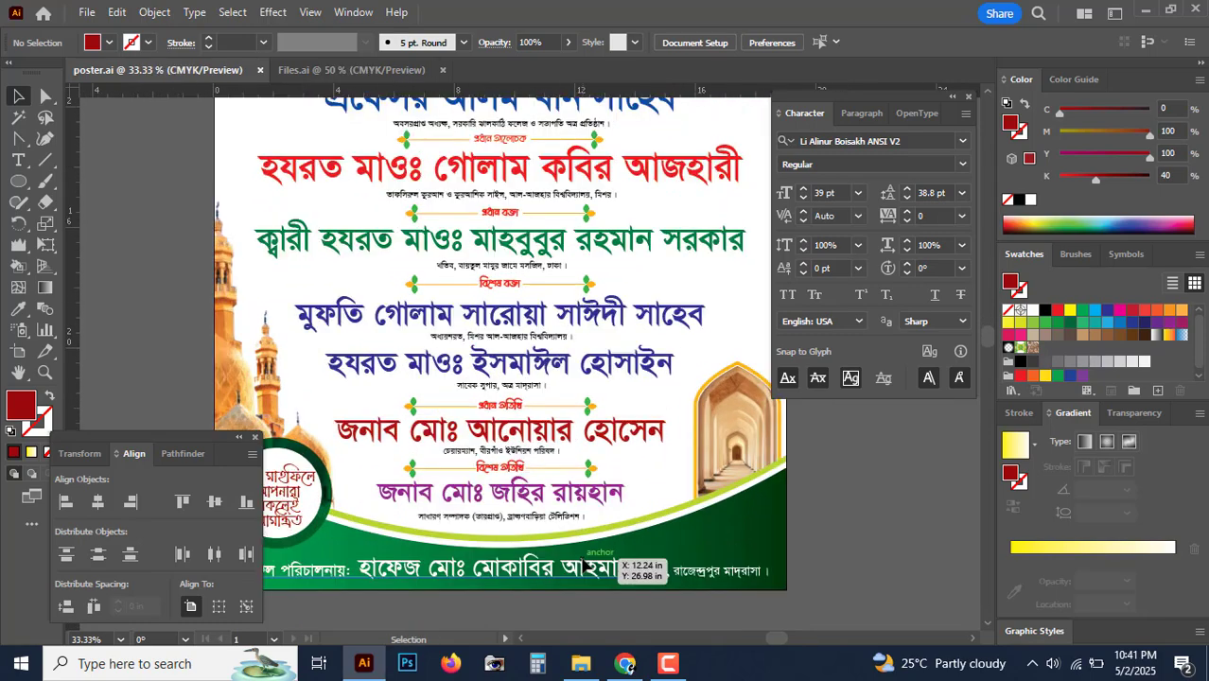
pyautogui.moveTo(519, 507); pyautogui.dragTo(593, 430)
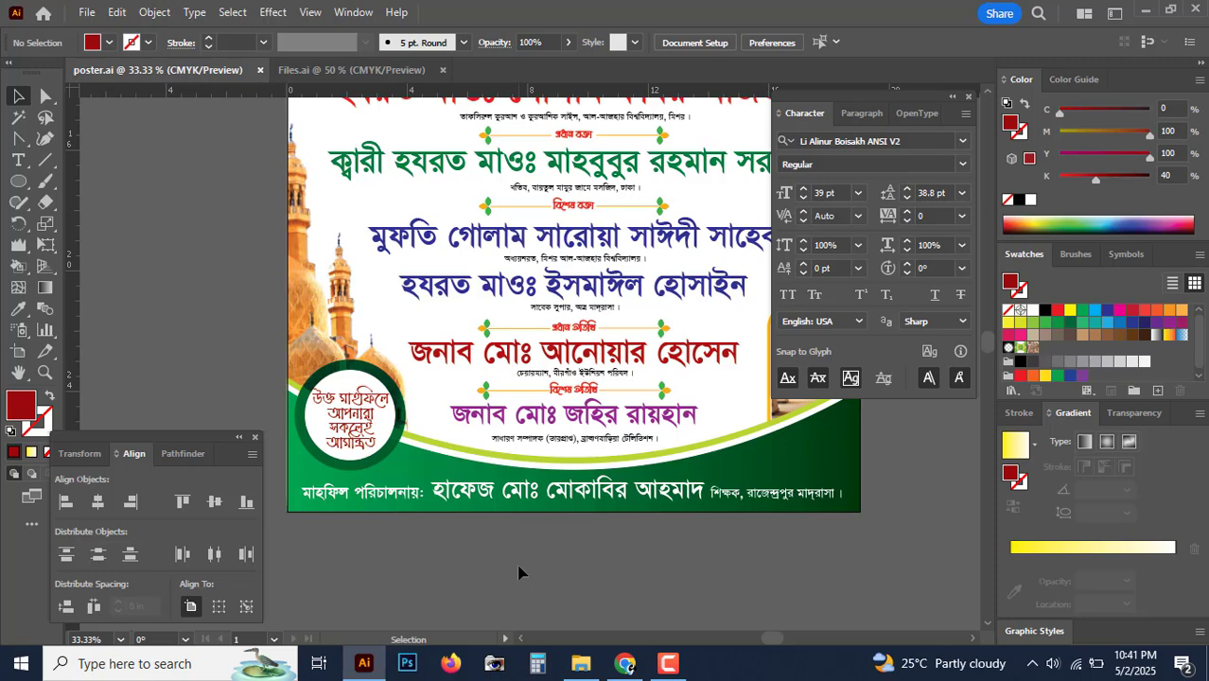
# Step: Make the footer's organiser line yellow with Y at 100
pyautogui.click(45, 96)
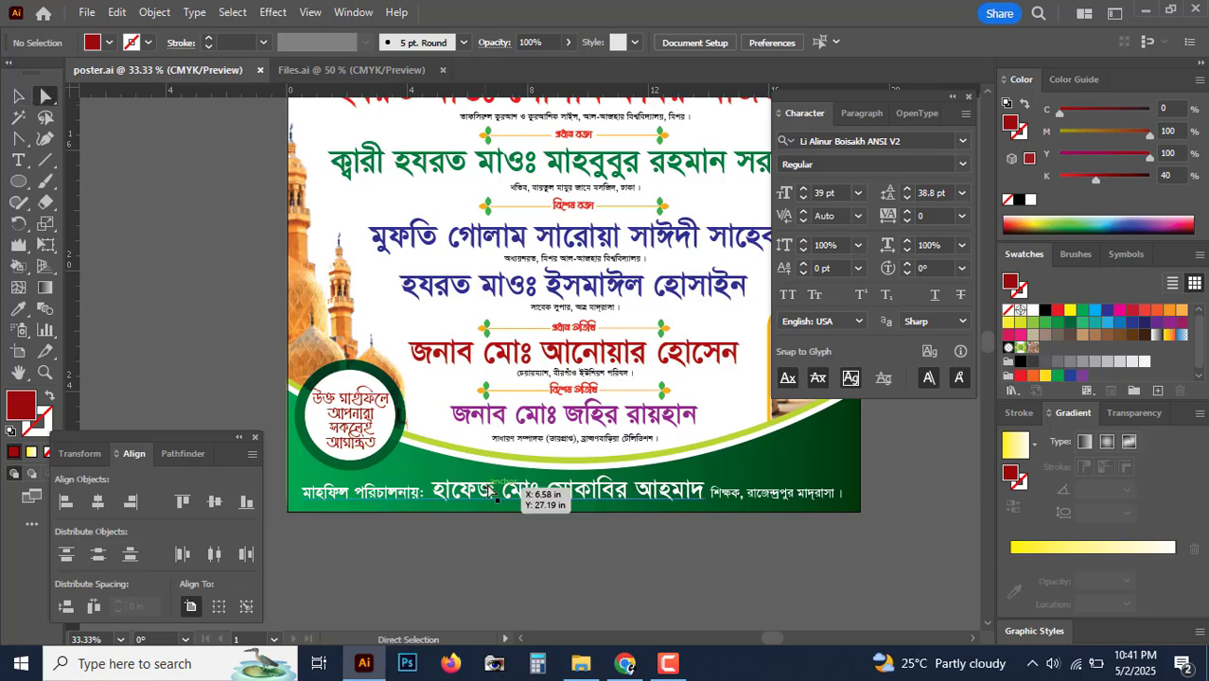
pyautogui.click(557, 488)
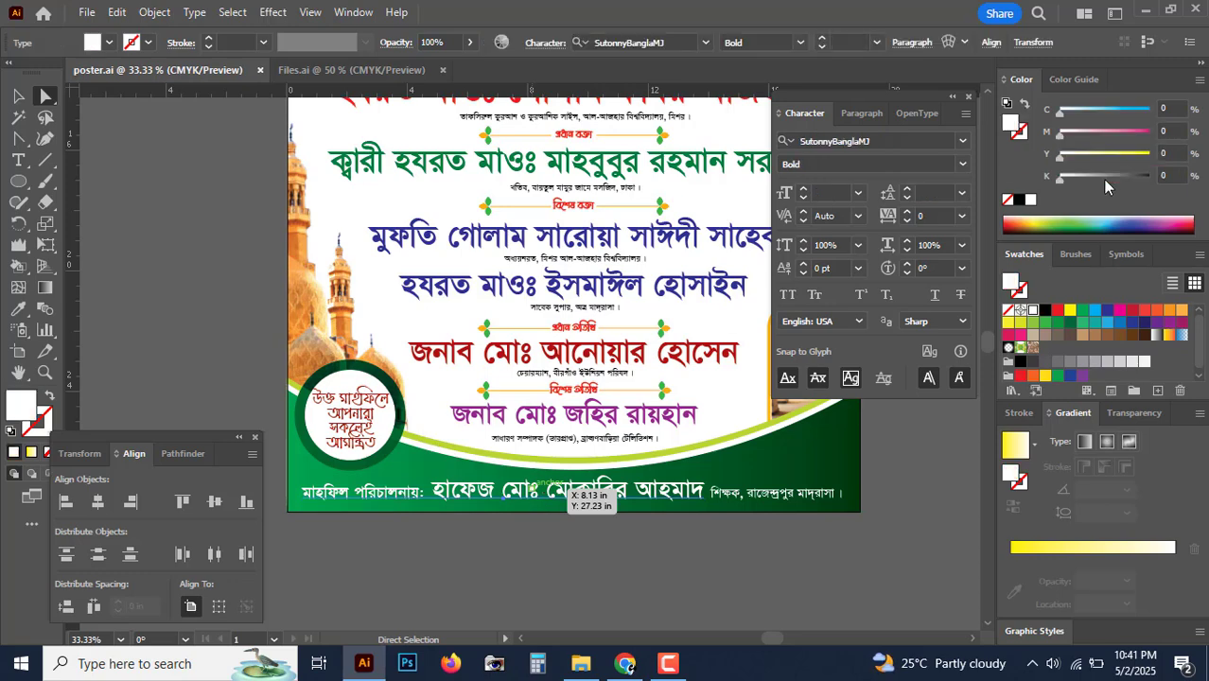
pyautogui.moveTo(1113, 158); pyautogui.dragTo(1194, 152)
pyautogui.click(712, 564)
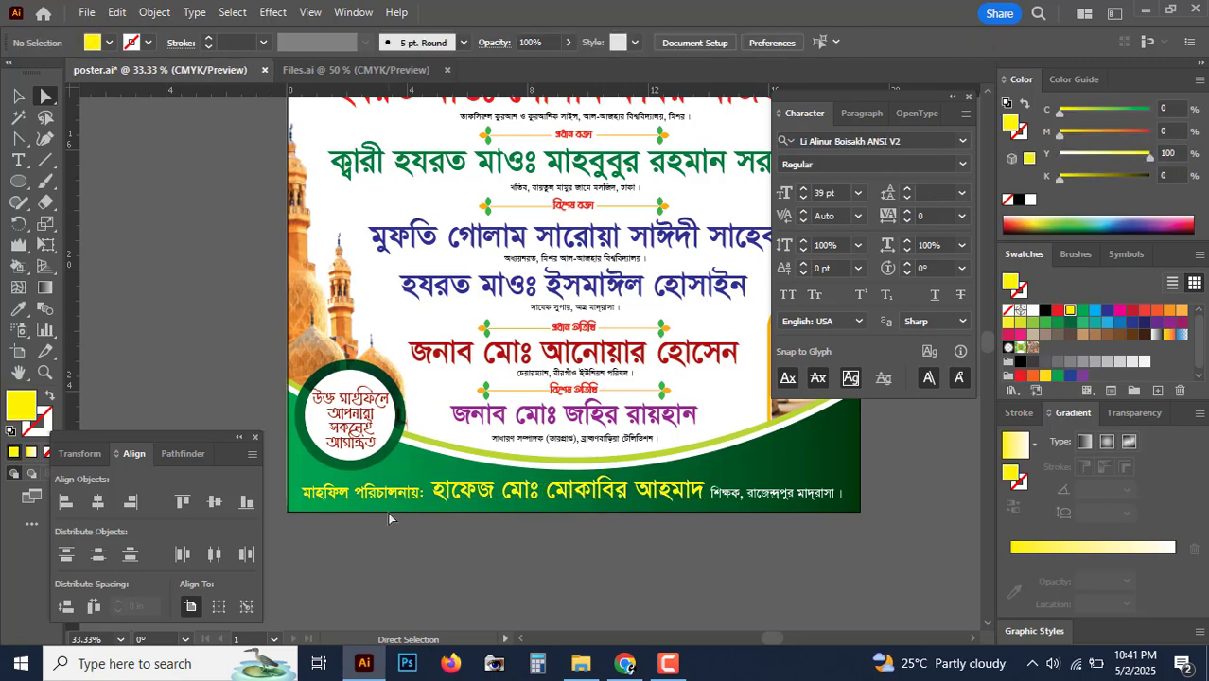
# Step: Set the opening phrase মাহফিল পরিচালনায়: back to white
pyautogui.click(19, 166)
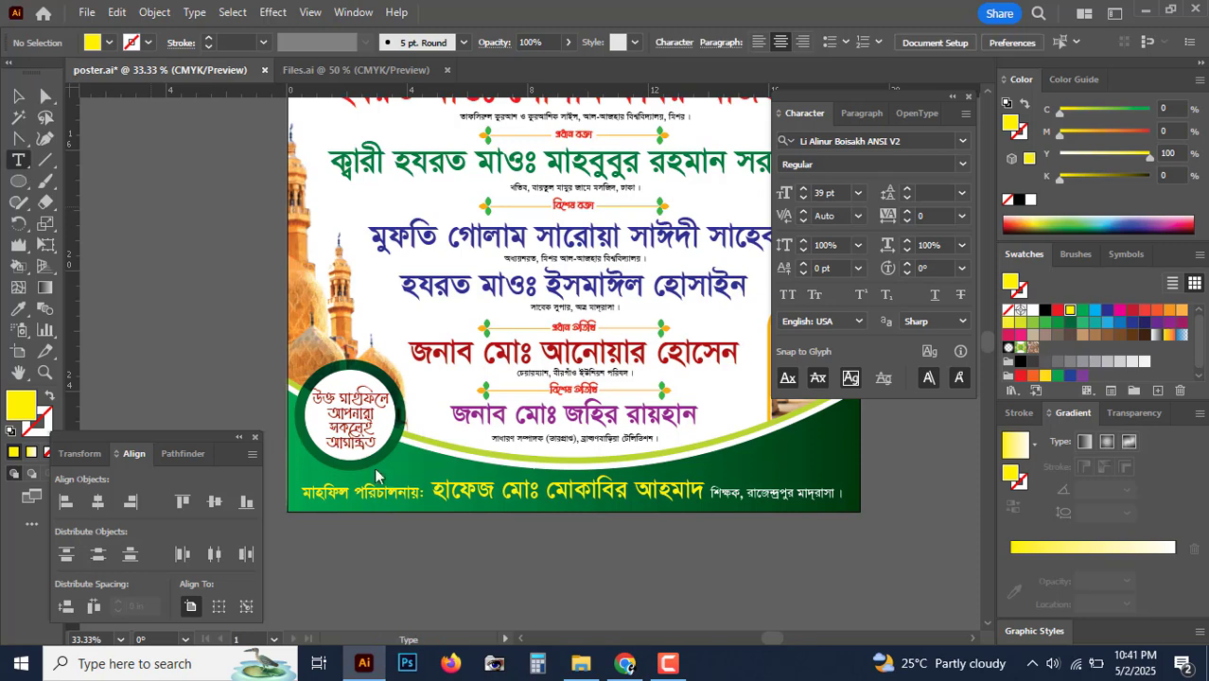
pyautogui.moveTo(427, 498); pyautogui.dragTo(230, 511)
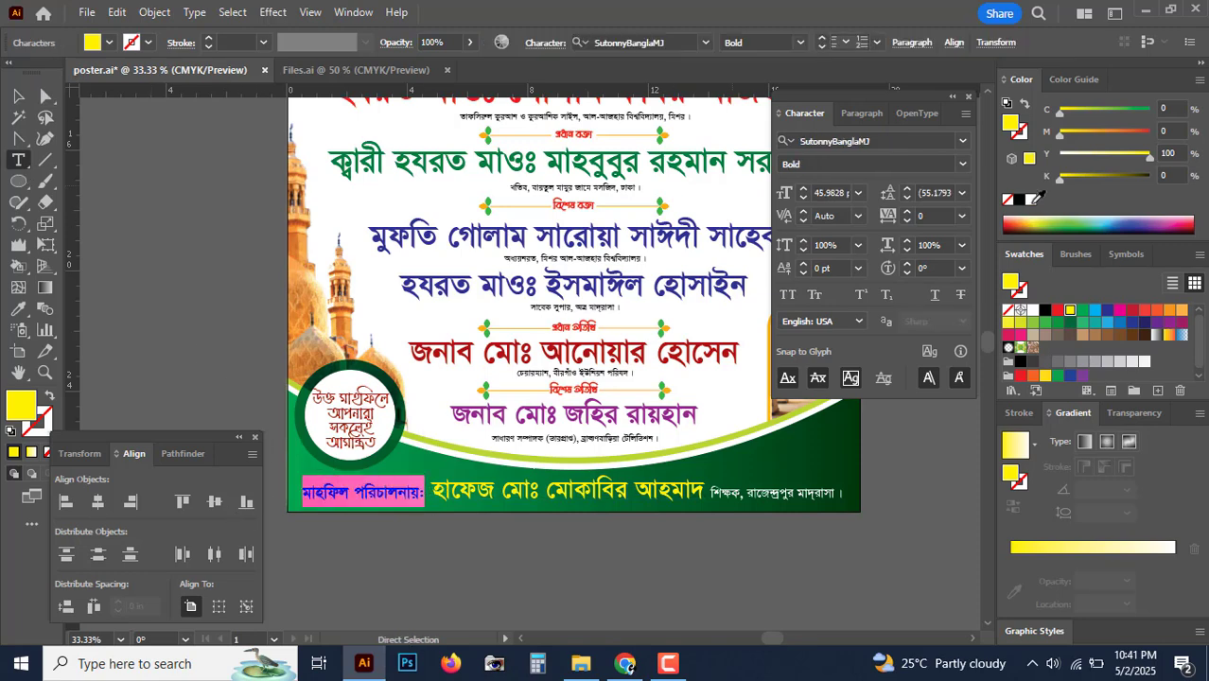
pyautogui.click(1032, 200)
pyautogui.click(17, 97)
pyautogui.click(165, 228)
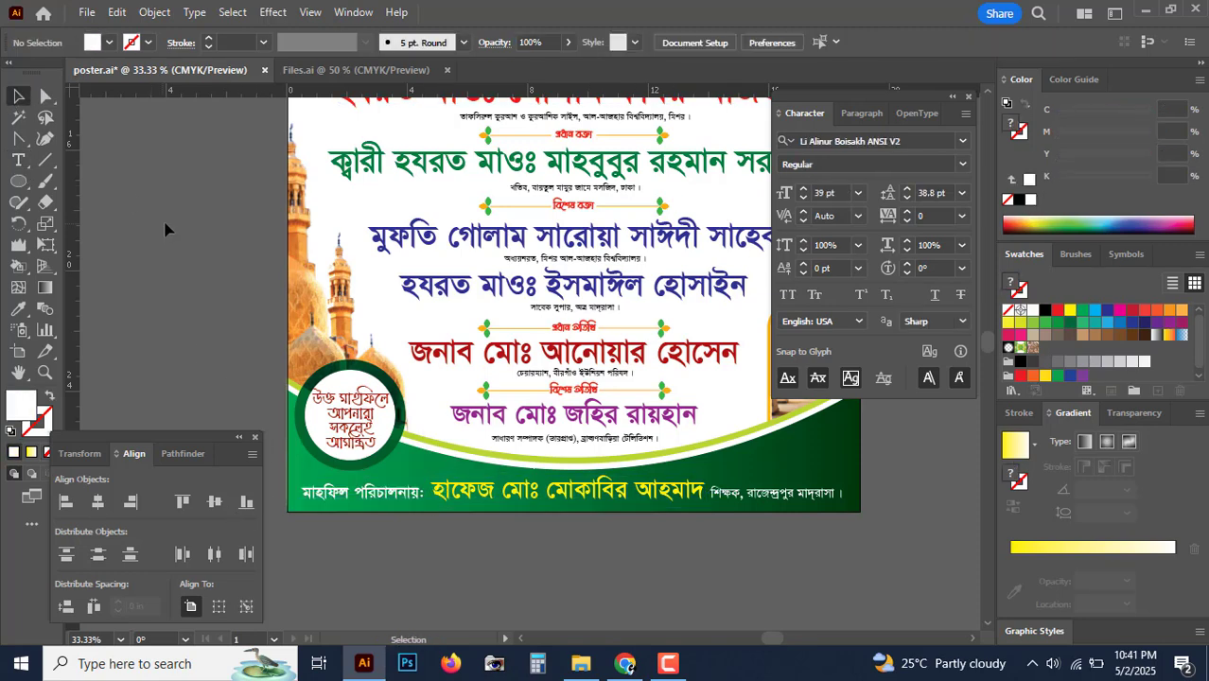
pyautogui.hotkey('ctrl', '-')
pyautogui.hotkey('ctrl', '-')
pyautogui.press('space')
pyautogui.moveTo(551, 283); pyautogui.dragTo(550, 389)
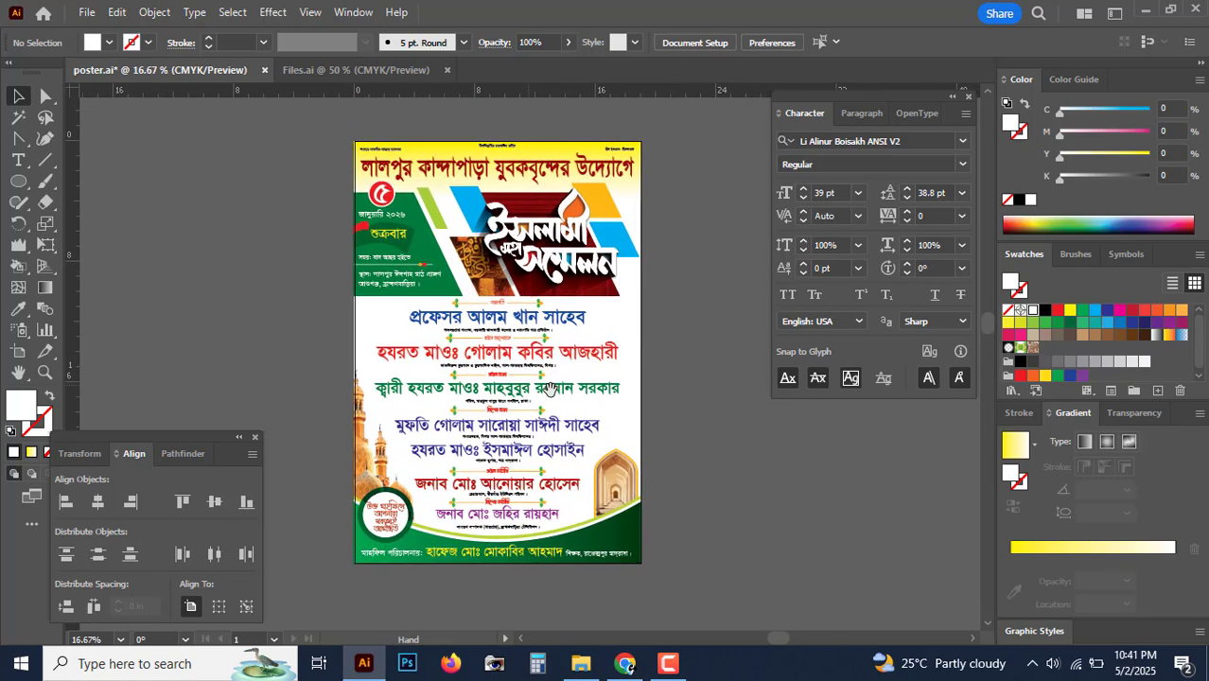
# Step: Review the poster's header, headline and title art up close
pyautogui.moveTo(659, 415); pyautogui.dragTo(632, 406)
pyautogui.hotkey('ctrl', '+')
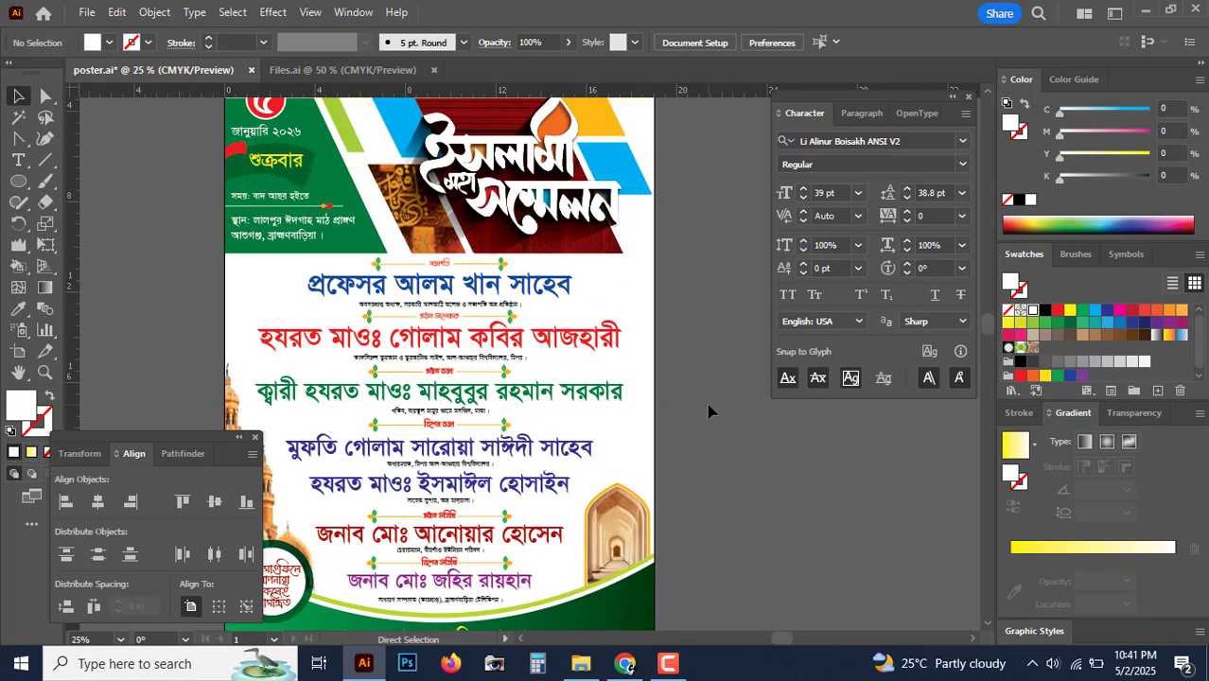
pyautogui.hotkey('ctrl', '-')
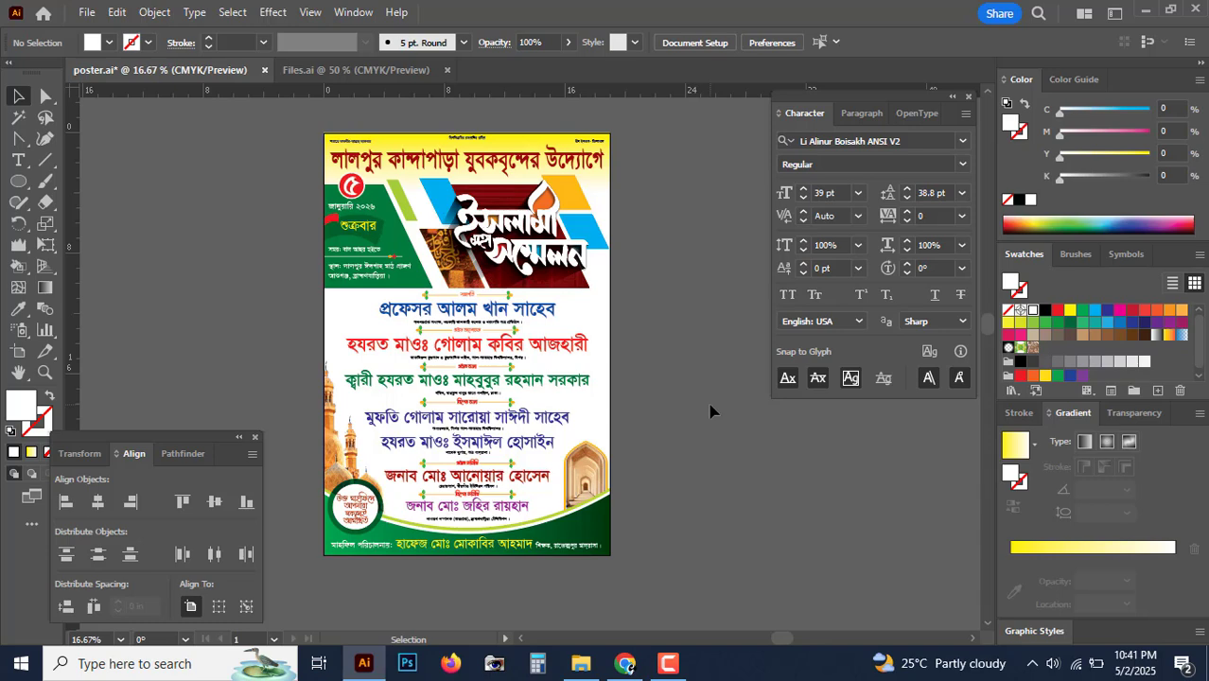
pyautogui.hotkey('ctrl', '+')
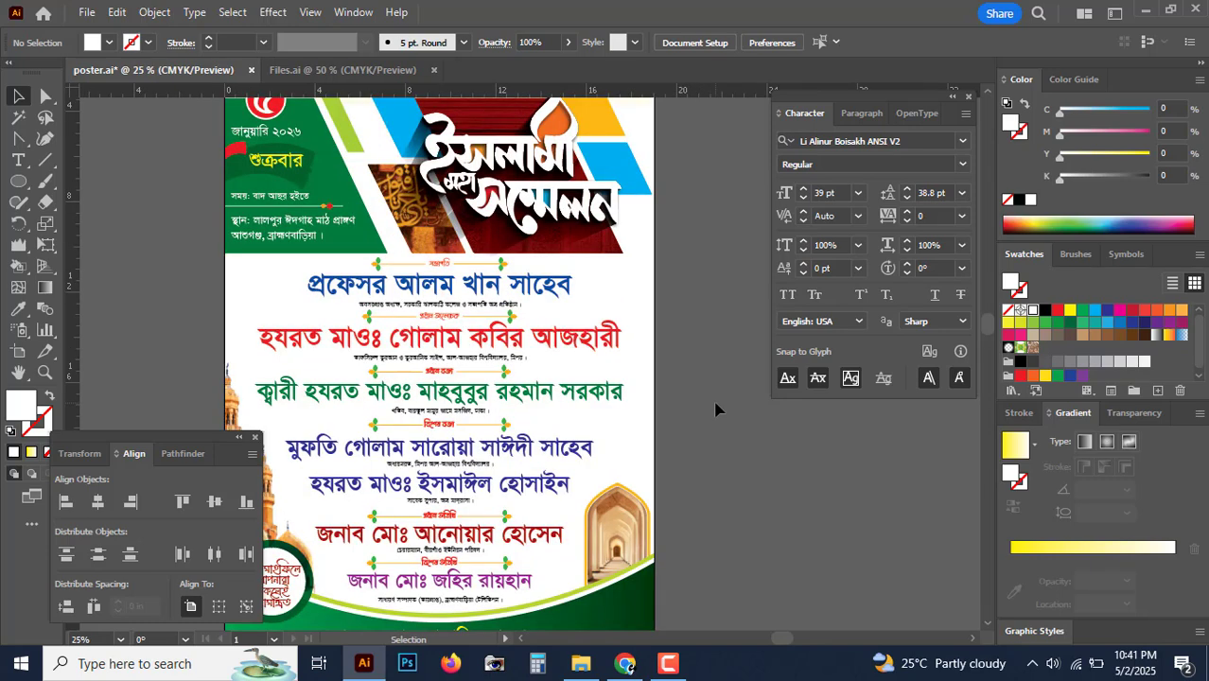
pyautogui.press('space')
pyautogui.moveTo(651, 342); pyautogui.dragTo(673, 404)
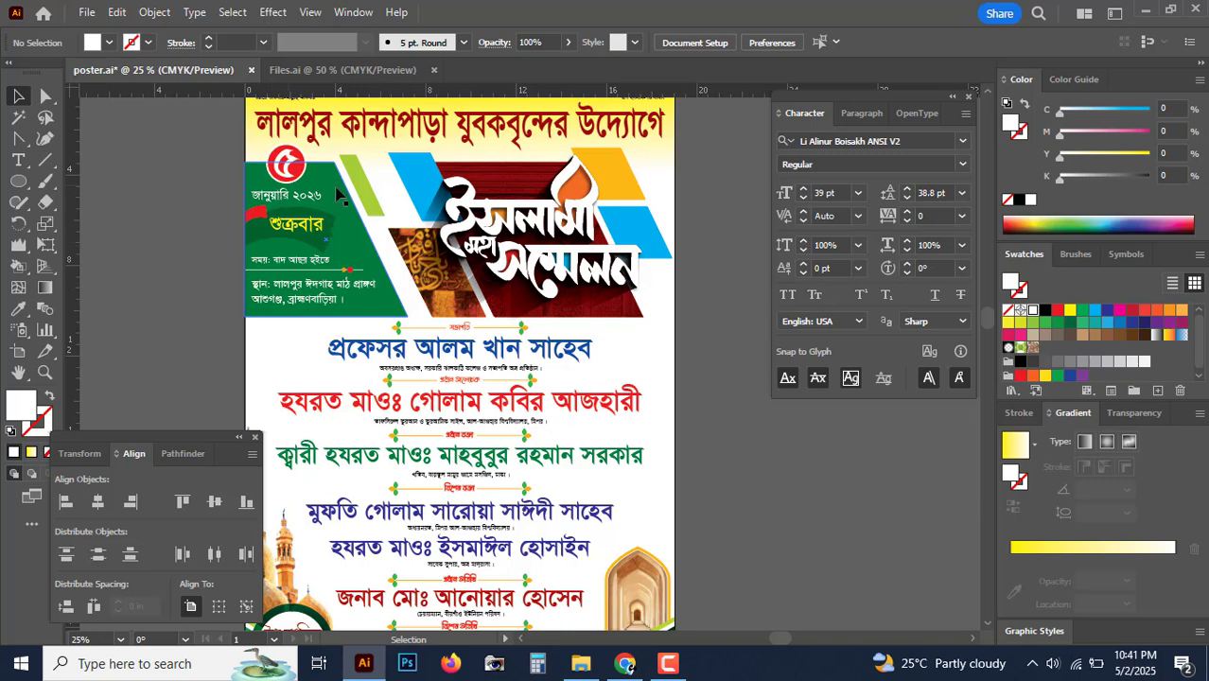
pyautogui.hotkey('ctrl', '+')
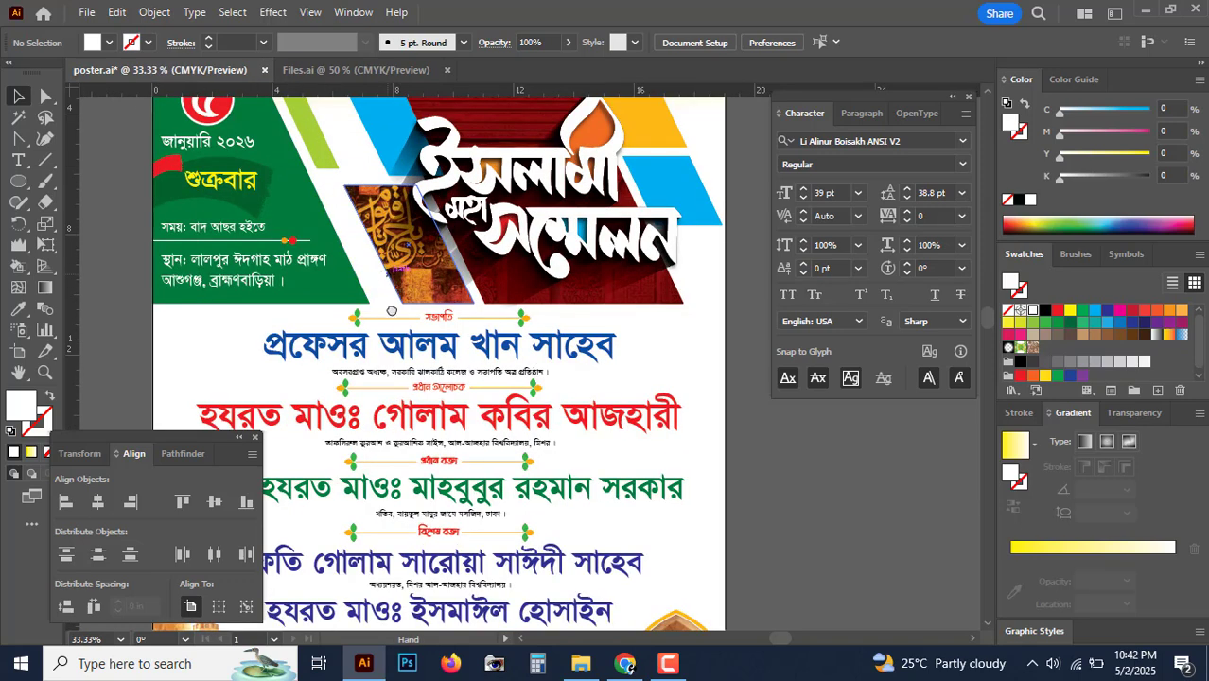
pyautogui.moveTo(392, 310); pyautogui.dragTo(419, 393)
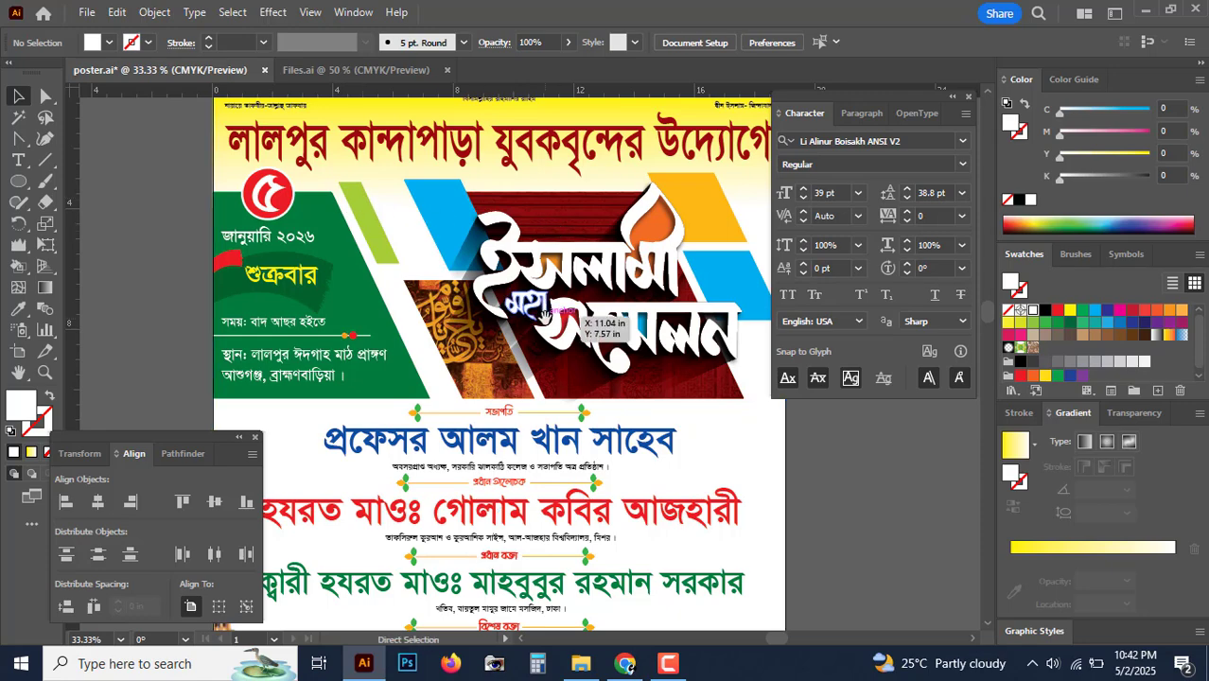
# Step: Zoom out to the whole poster and save it as poster.ai
pyautogui.hotkey('ctrl', '-')
pyautogui.scroll(-3, 544, 317)
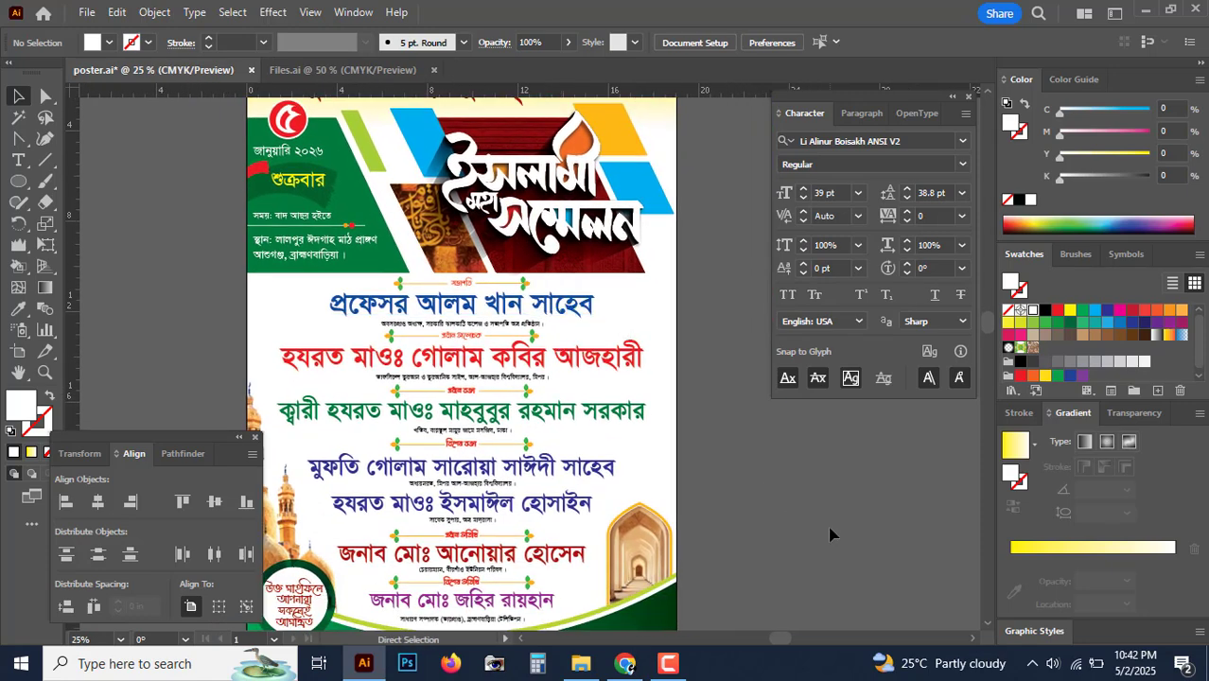
pyautogui.hotkey('ctrl', '-')
pyautogui.press('ctrl')
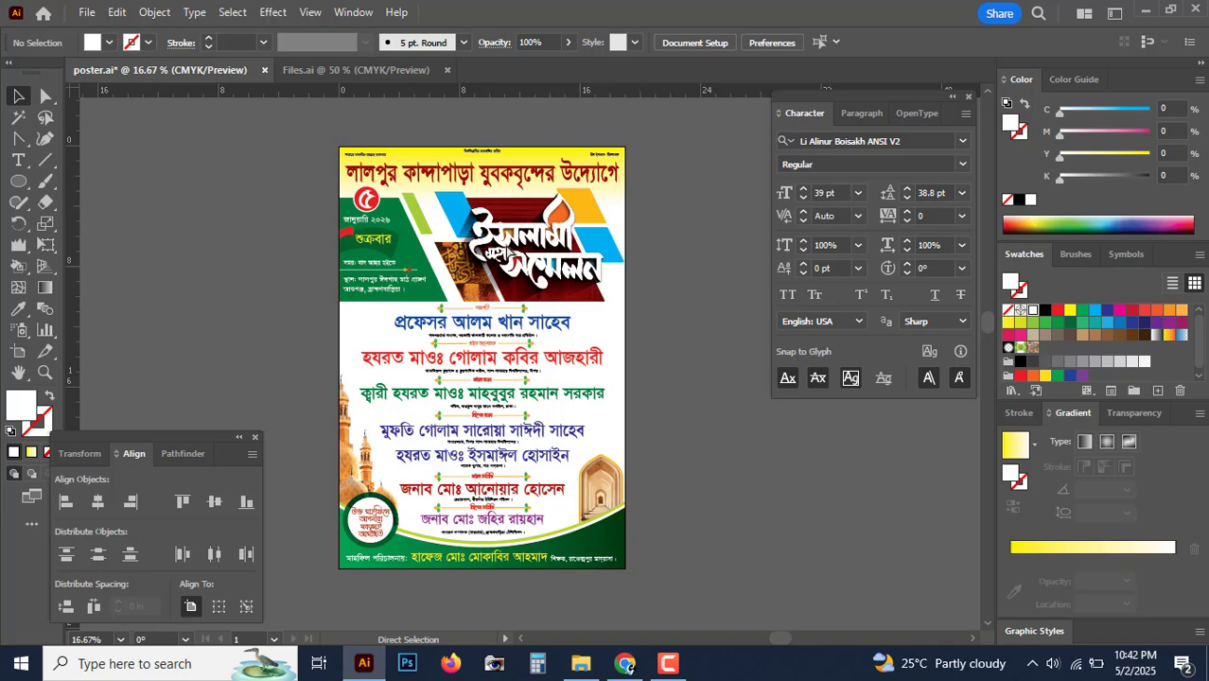
pyautogui.hotkey('ctrl', 's')
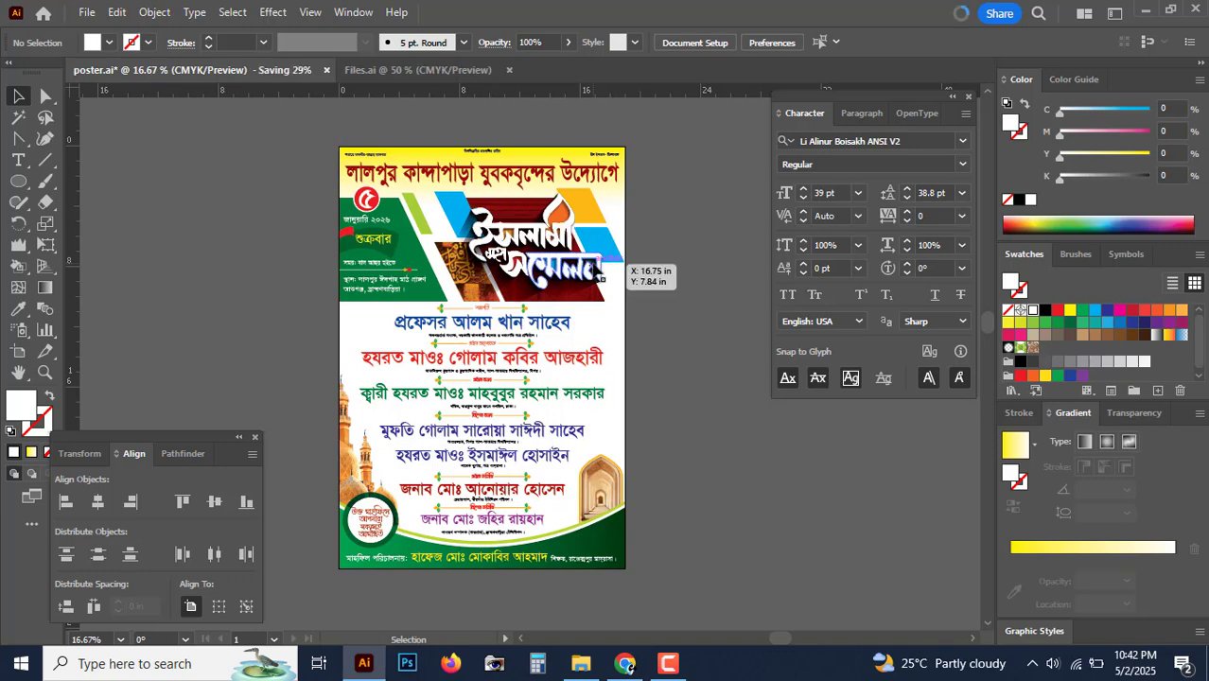
pyautogui.hotkey('ctrl', '=')
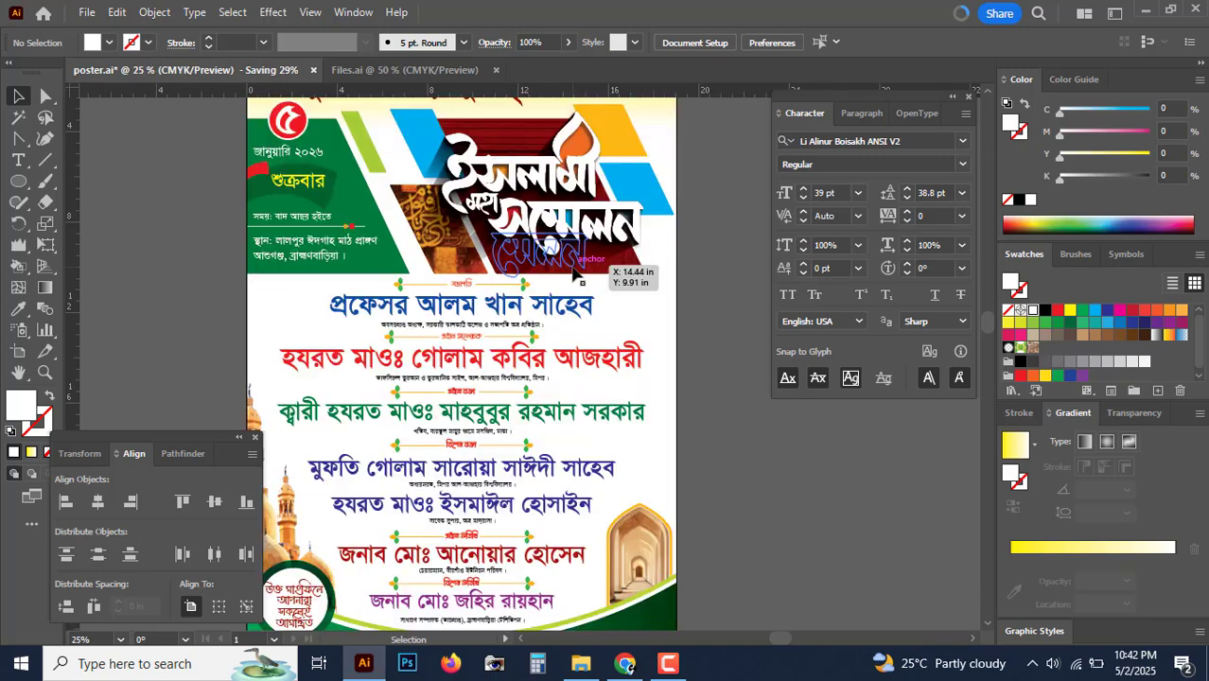
pyautogui.moveTo(578, 272); pyautogui.dragTo(651, 322)
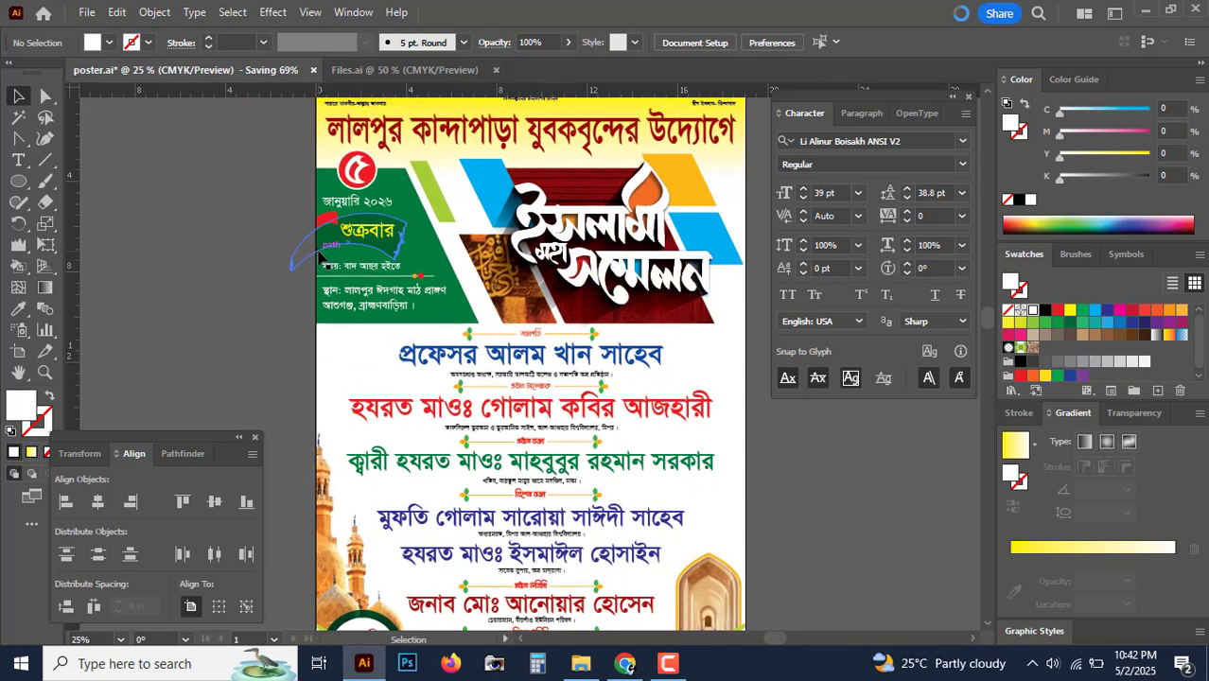
pyautogui.hotkey('ctrl', '=')
pyautogui.moveTo(329, 240); pyautogui.dragTo(383, 343)
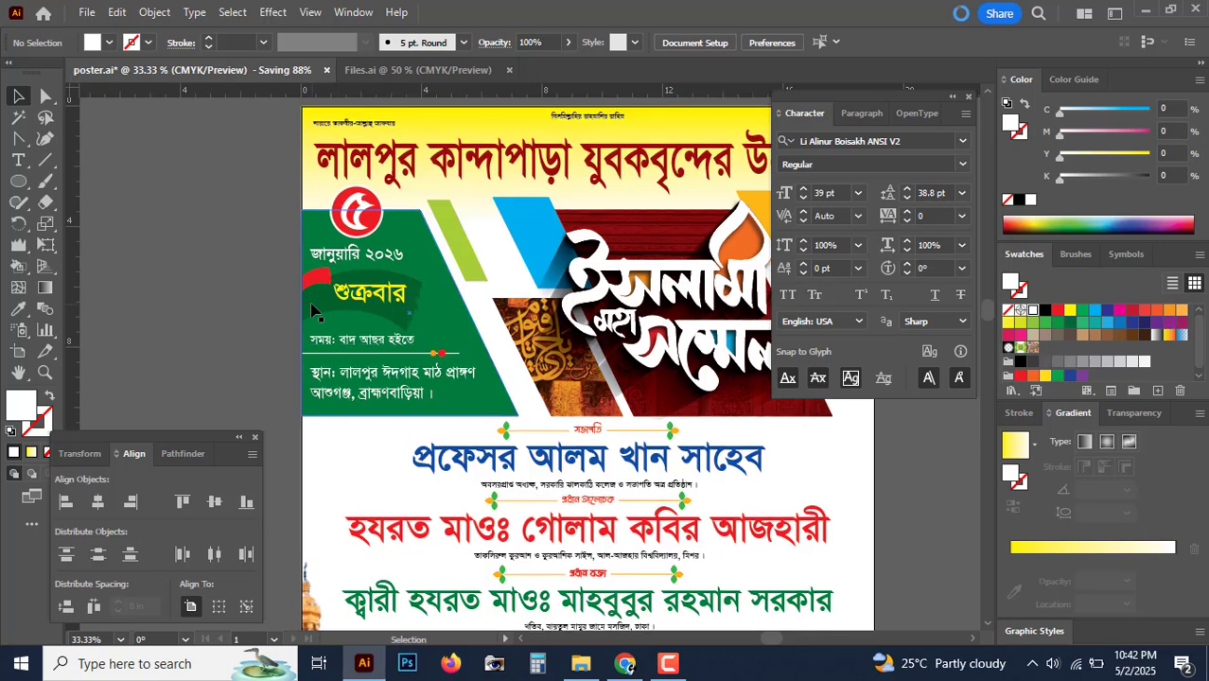
pyautogui.click(270, 17)
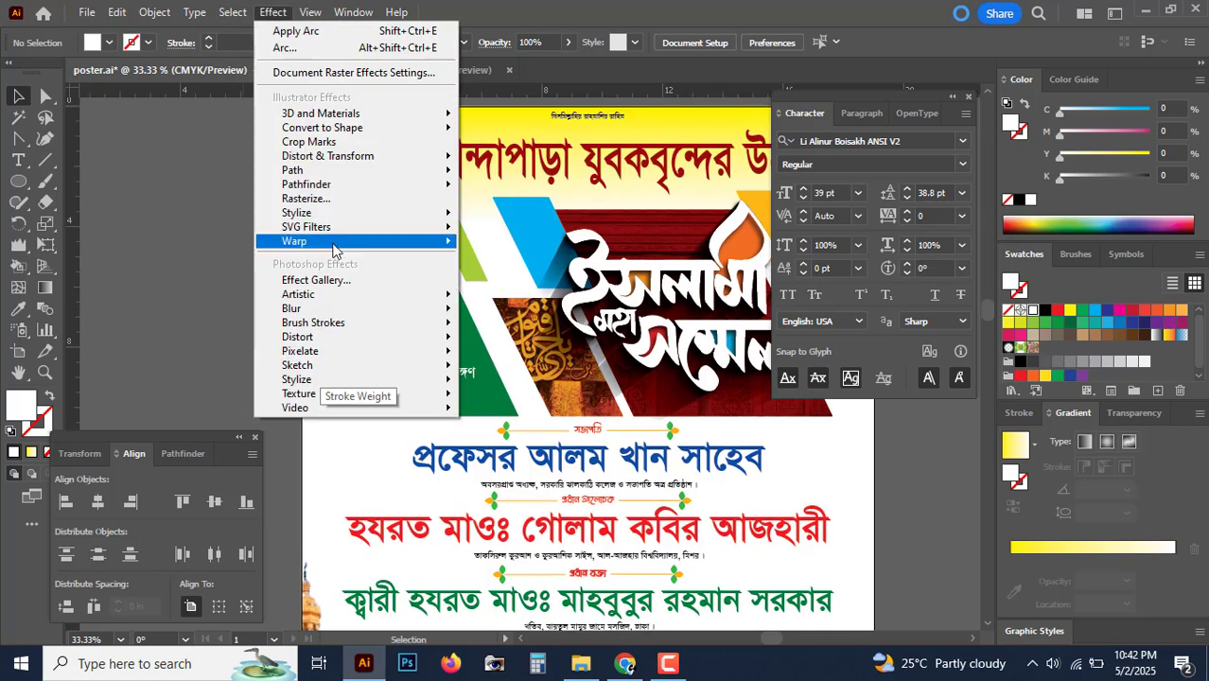
pyautogui.moveTo(339, 248)
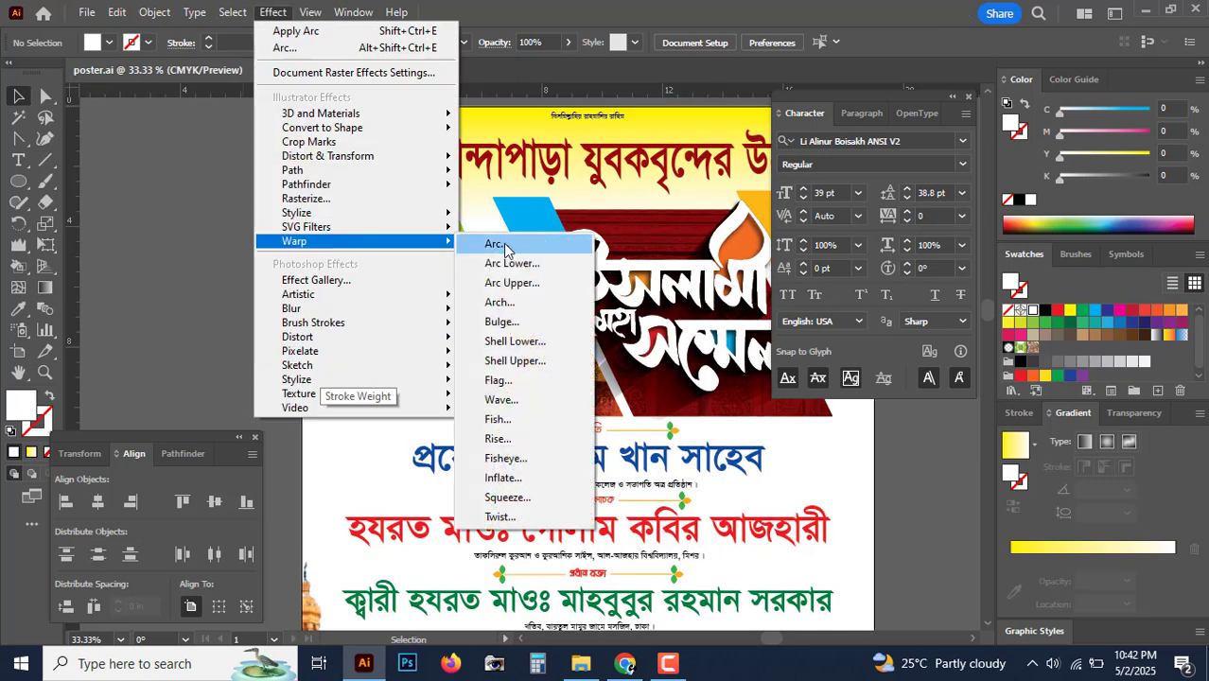
pyautogui.click(184, 264)
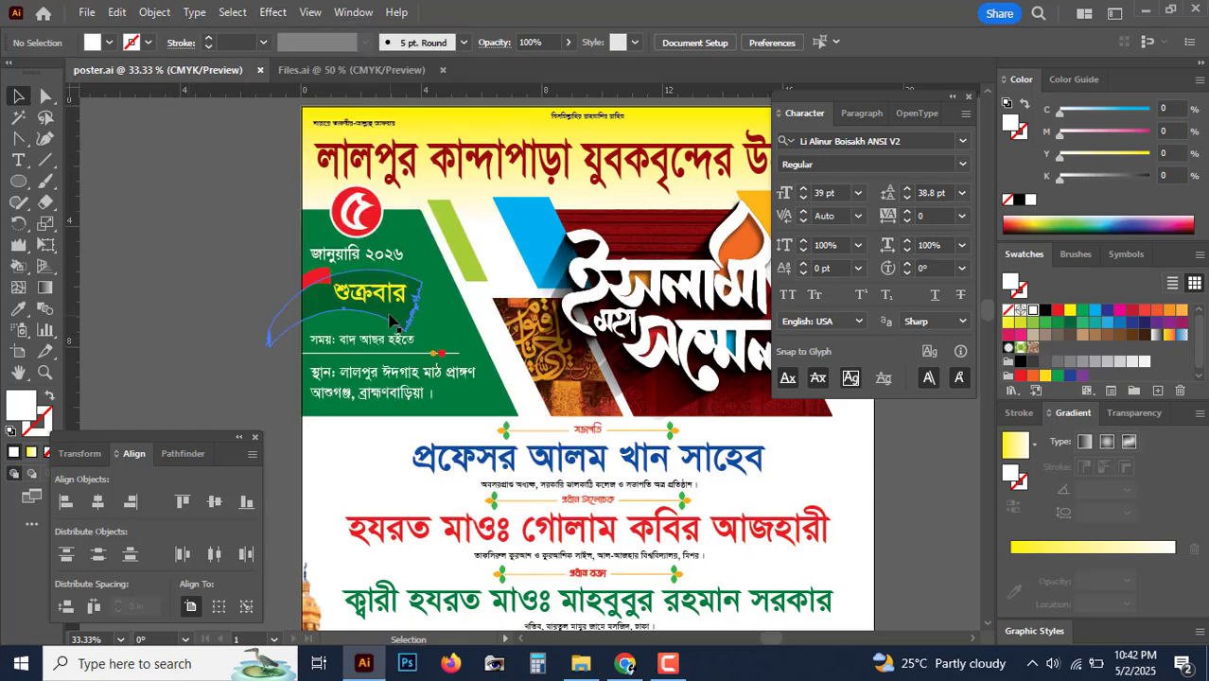
pyautogui.scroll(-3, 431, 379)
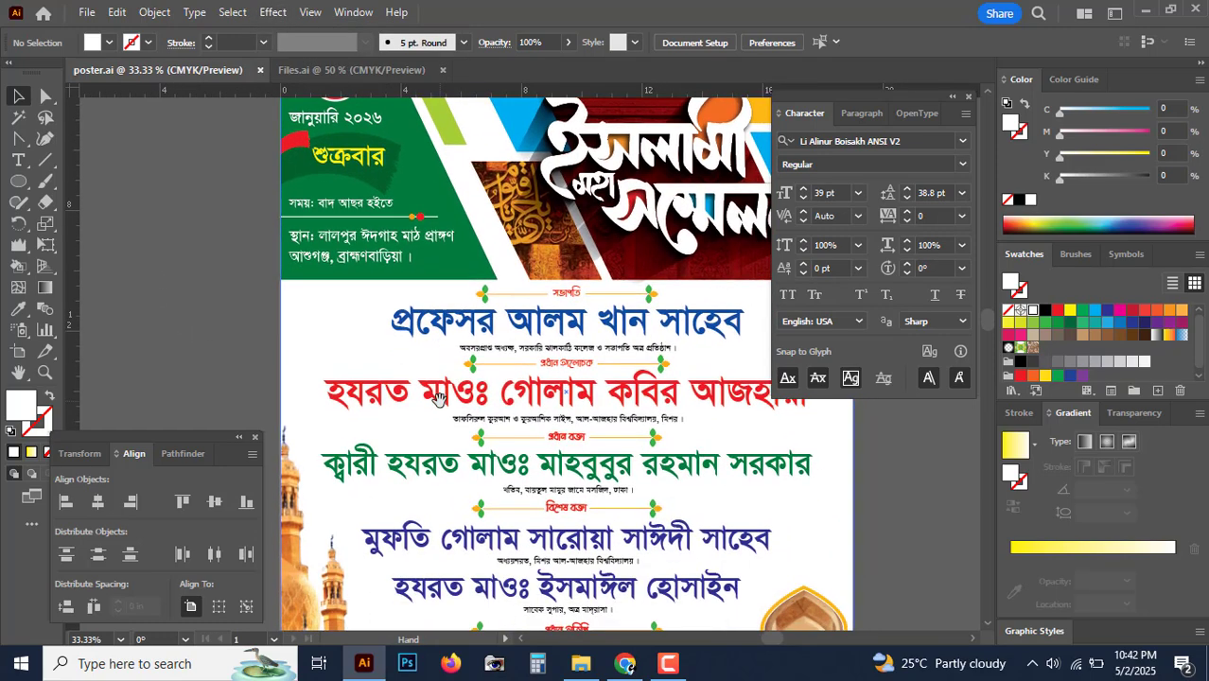
pyautogui.scroll(-5, 444, 402)
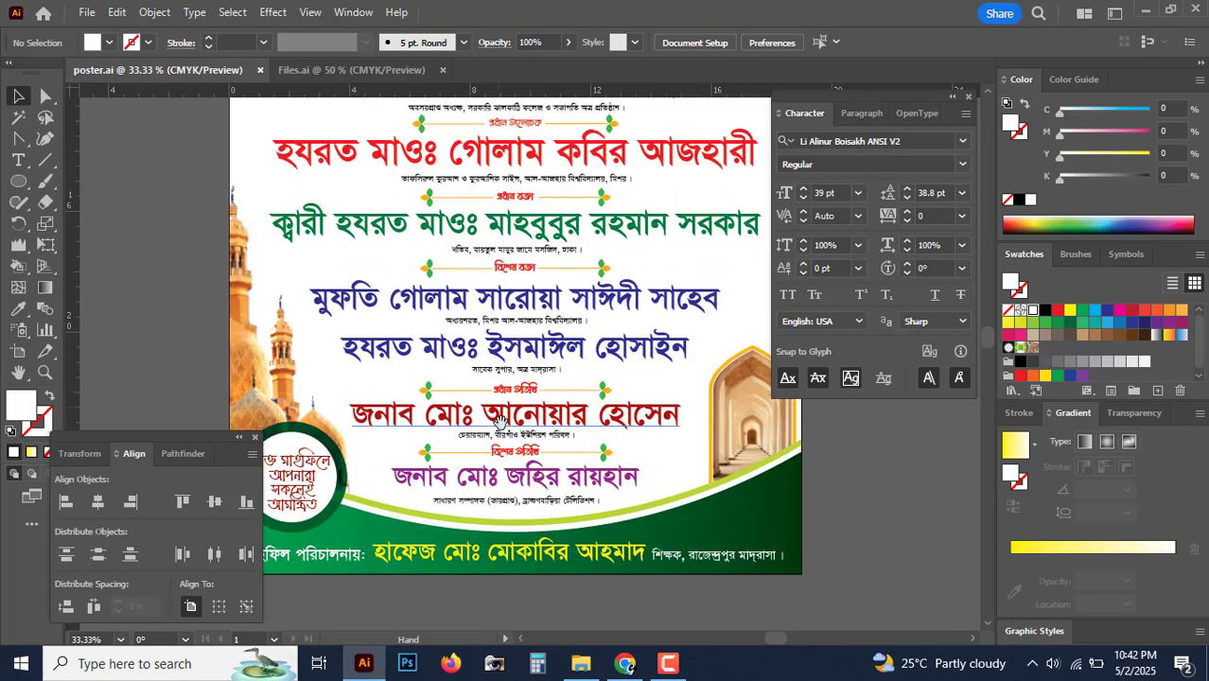
pyautogui.hotkey('ctrl', '-')
pyautogui.moveTo(502, 422); pyautogui.dragTo(478, 466)
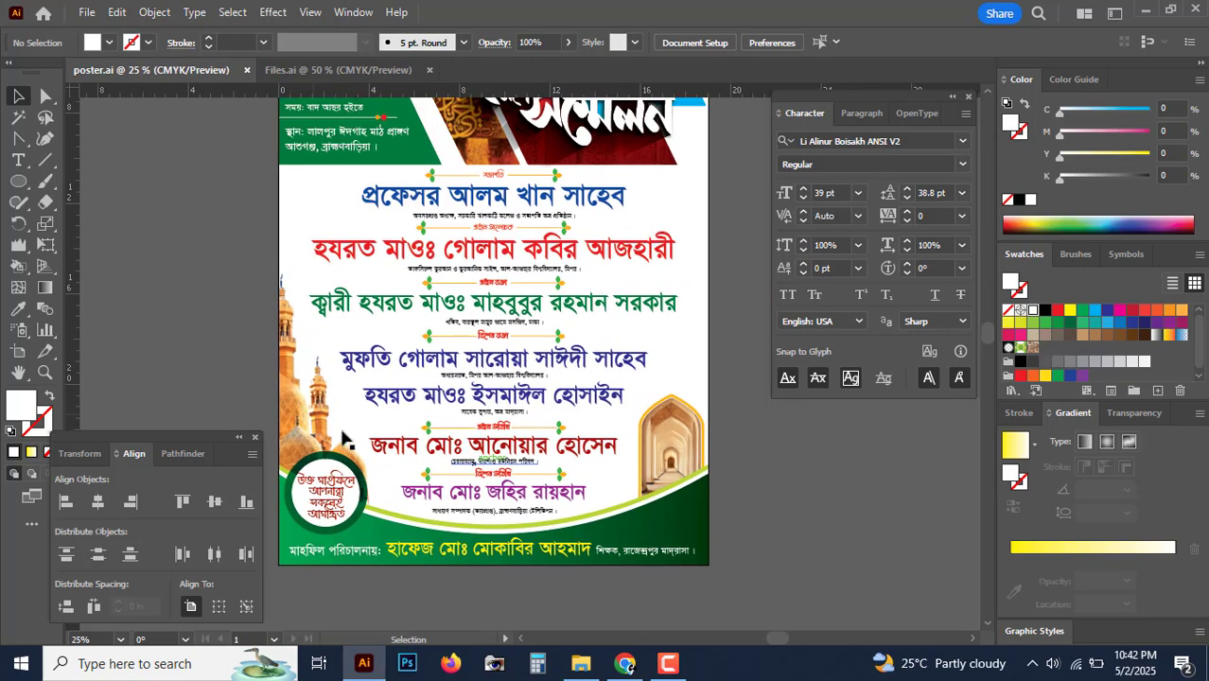
pyautogui.moveTo(777, 462); pyautogui.dragTo(509, 330)
pyautogui.hotkey('ctrl', '+')
pyautogui.hotkey('ctrl', '+')
pyautogui.hotkey('ctrl', '+')
pyautogui.hotkey('ctrl', '+')
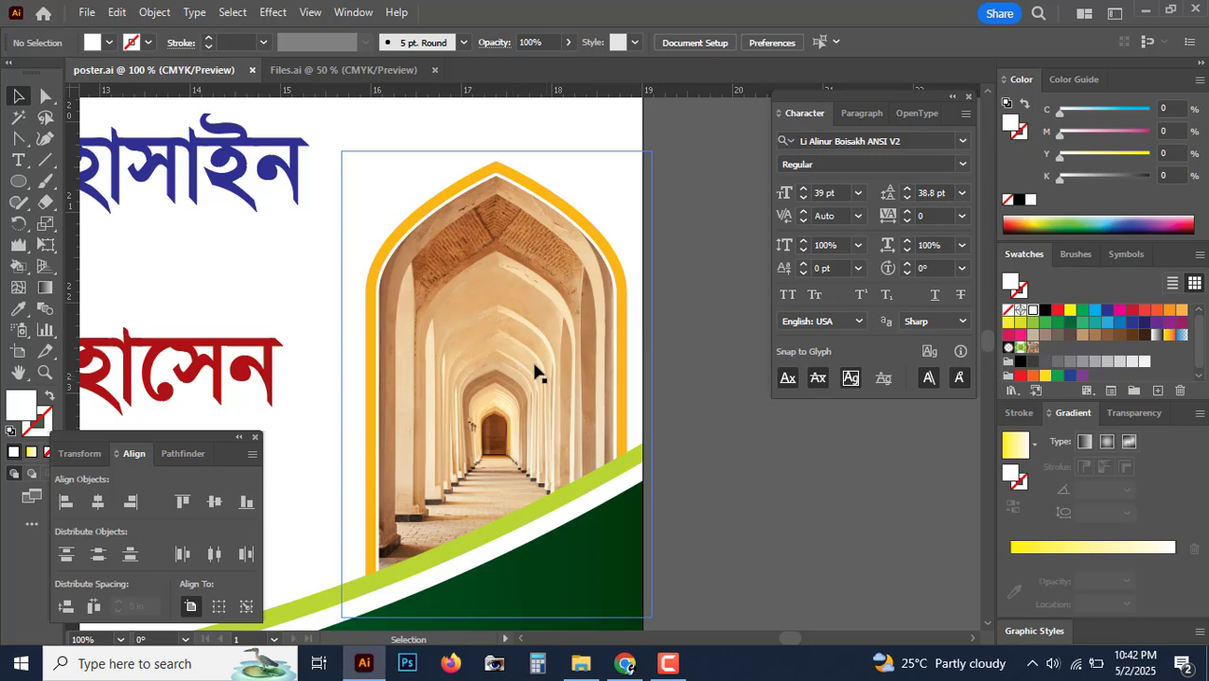
pyautogui.hotkey('ctrl', '-')
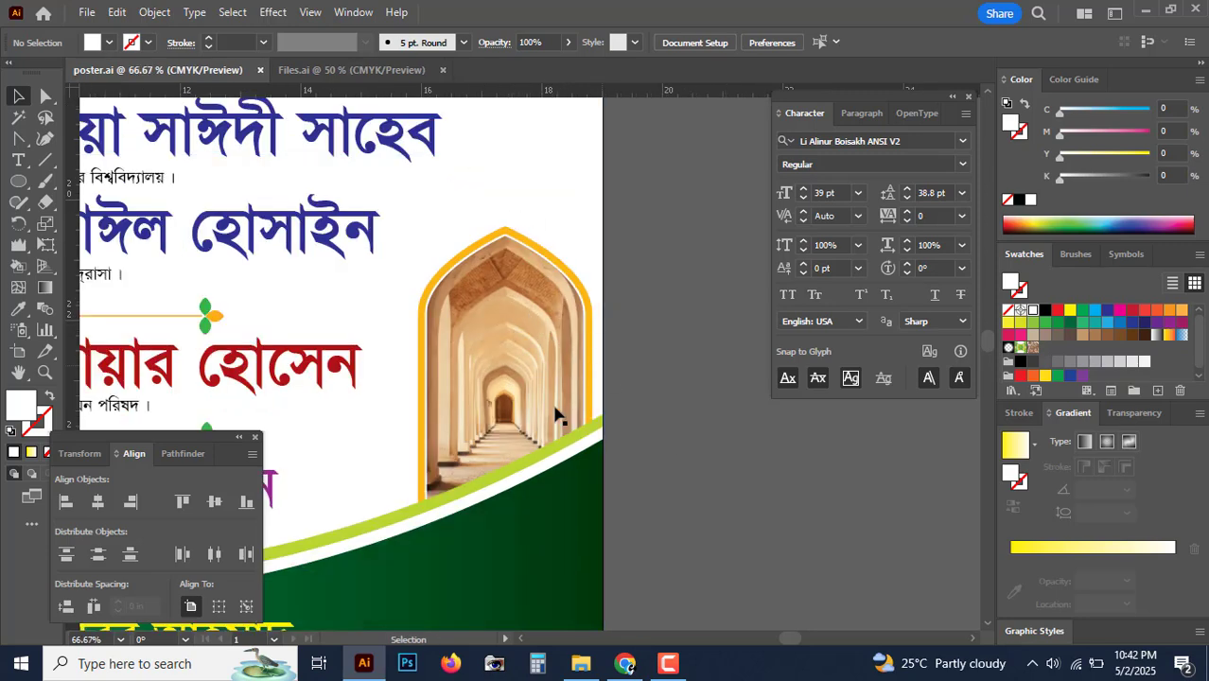
pyautogui.hotkey('ctrl', '-')
pyautogui.hotkey('ctrl', '-')
pyautogui.hotkey('ctrl', '-')
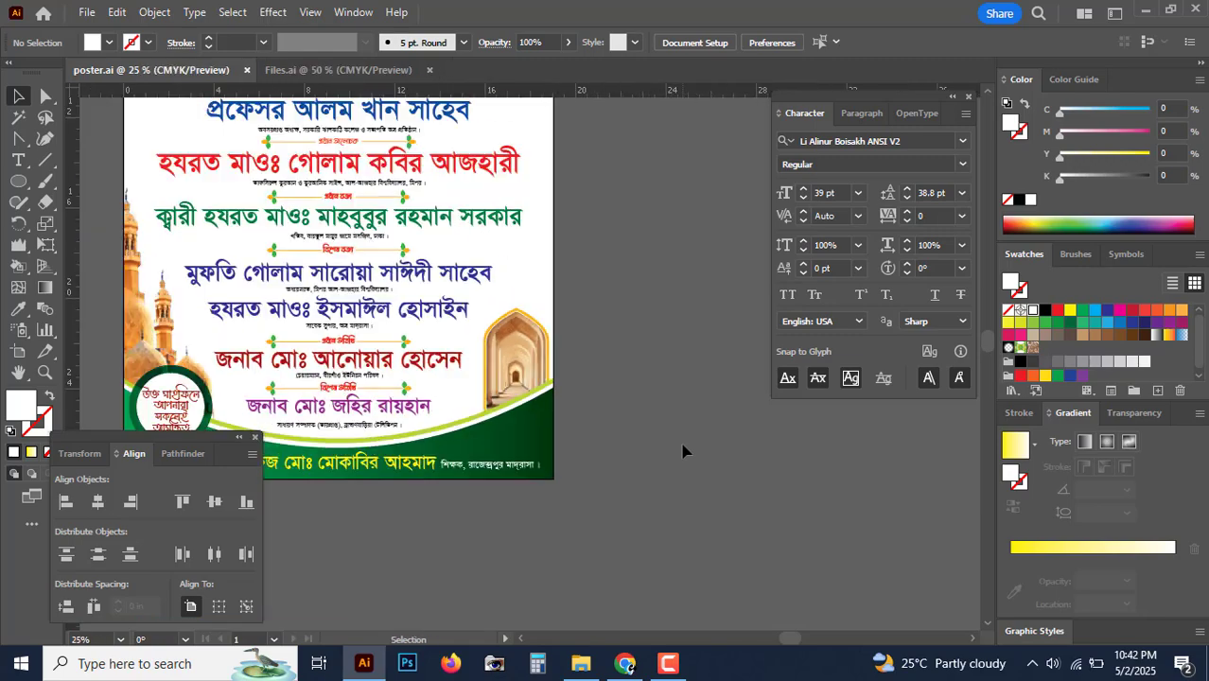
pyautogui.moveTo(573, 280); pyautogui.dragTo(712, 436)
pyautogui.hotkey('ctrl', '-')
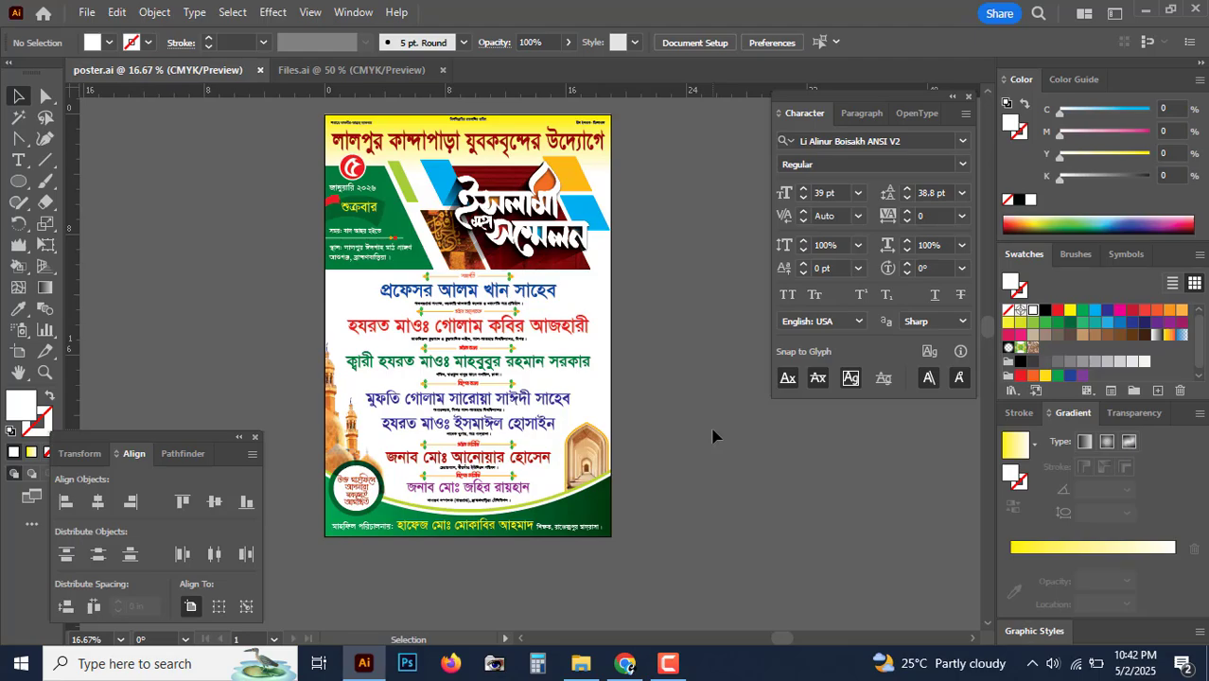
# Step: Check poster.ai in Course 2 > Classes > Class 10, then return to Illustrator
pyautogui.click(580, 663)
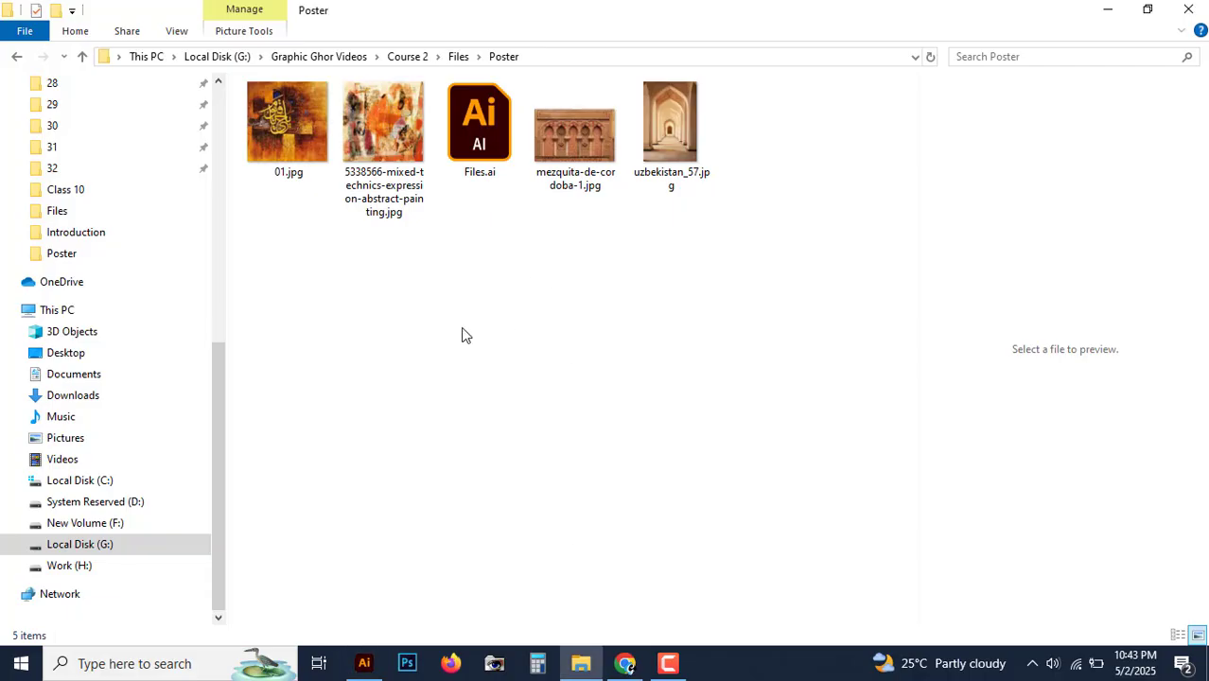
pyautogui.click(83, 57)
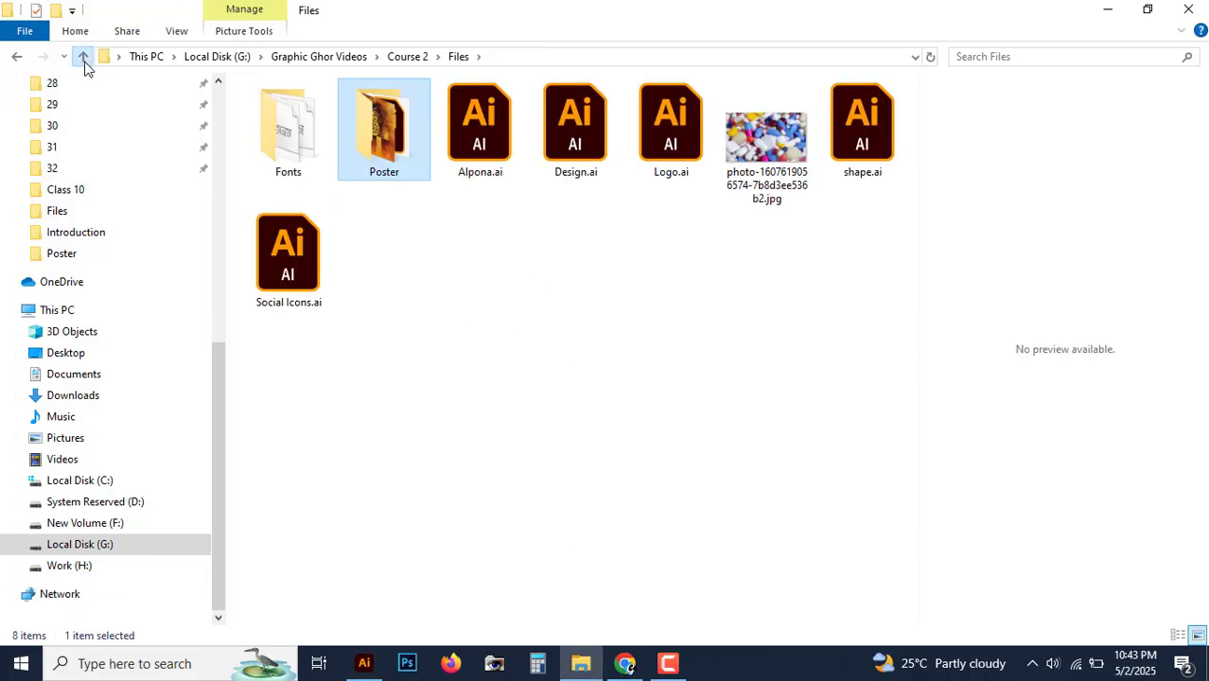
pyautogui.click(83, 56)
pyautogui.doubleClick(296, 166)
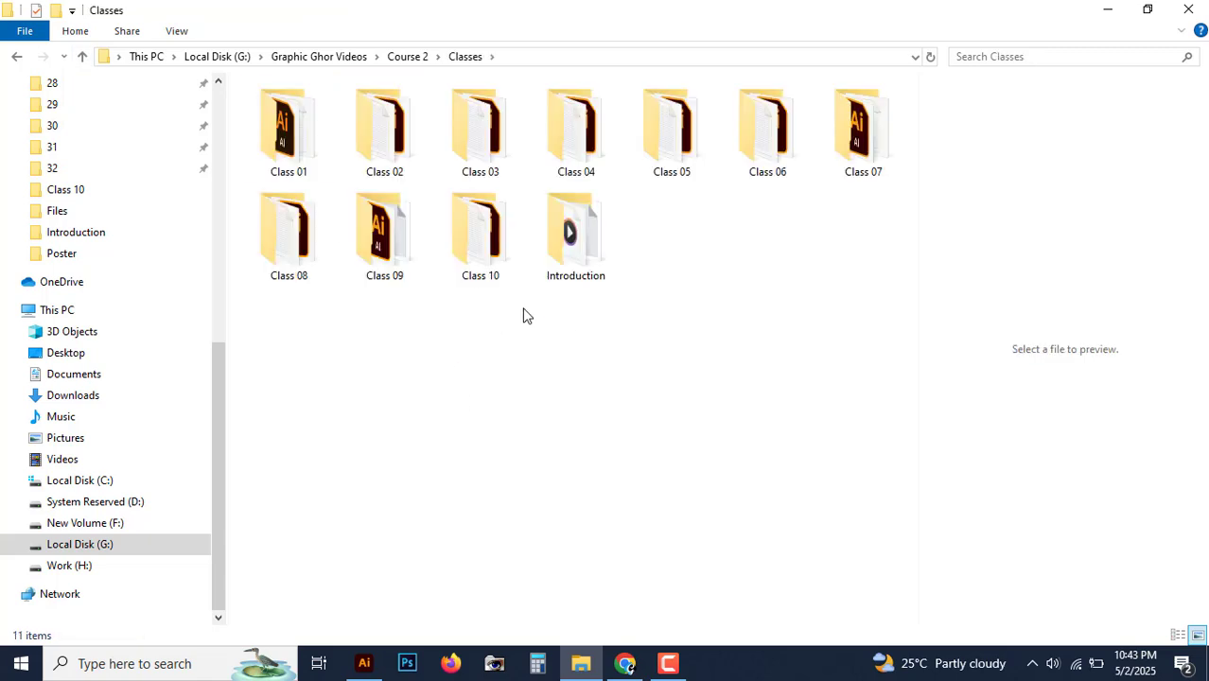
pyautogui.doubleClick(491, 281)
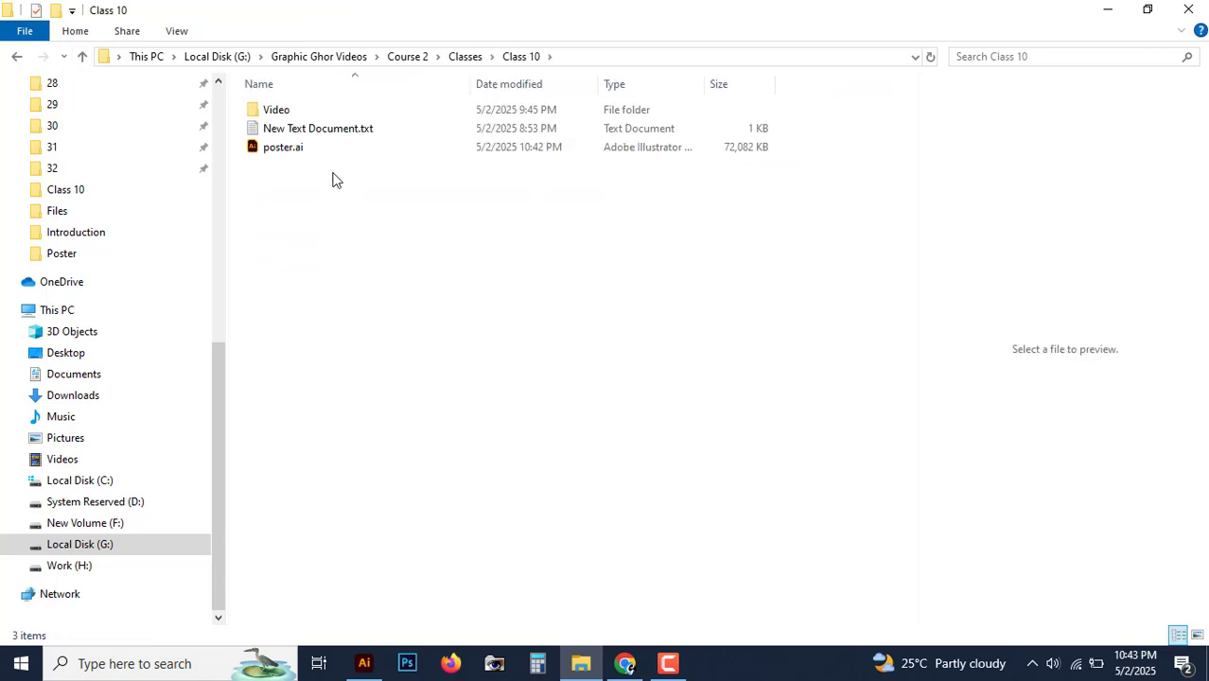
pyautogui.click(316, 150)
pyautogui.click(575, 405)
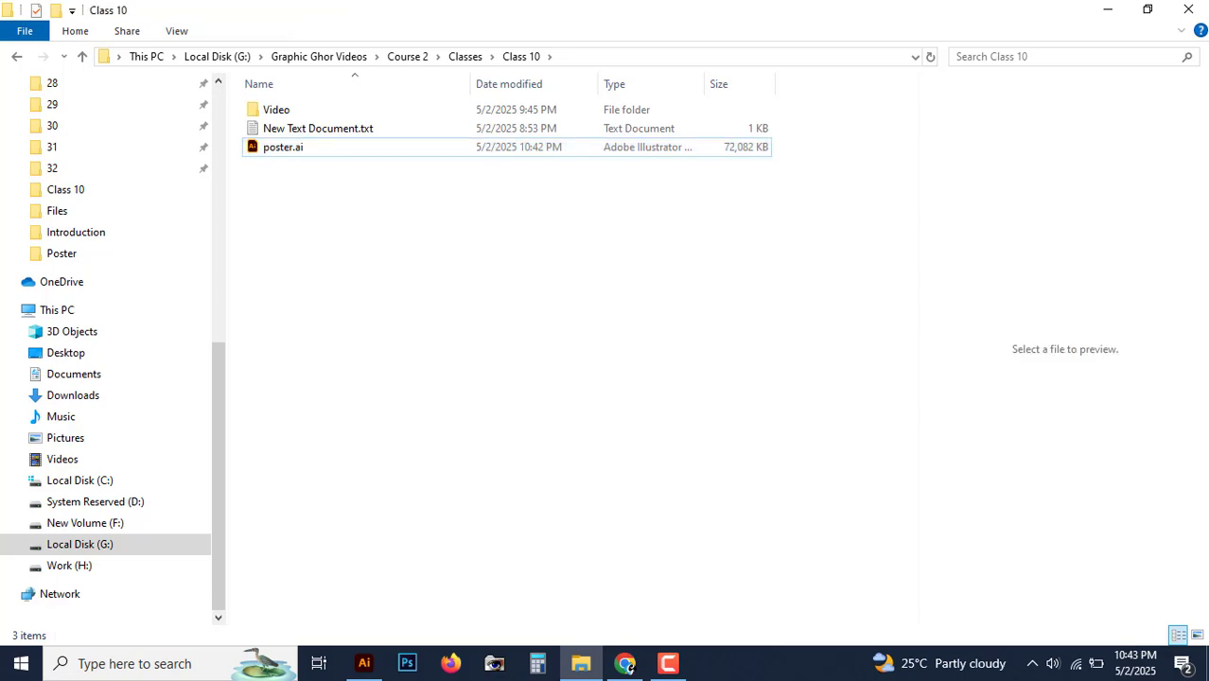
pyautogui.click(1107, 9)
pyautogui.moveTo(672, 381); pyautogui.dragTo(718, 383)
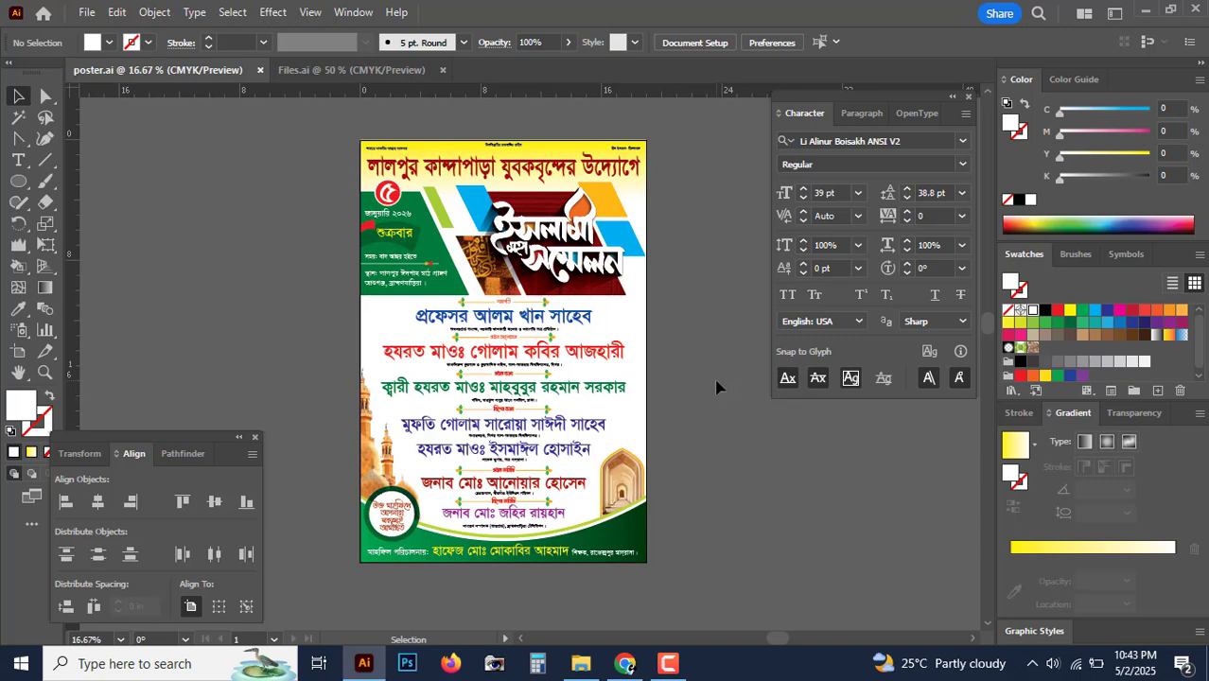
pyautogui.hotkey('ctrl', '+')
pyautogui.hotkey('ctrl', '-')
pyautogui.press('ctrl')
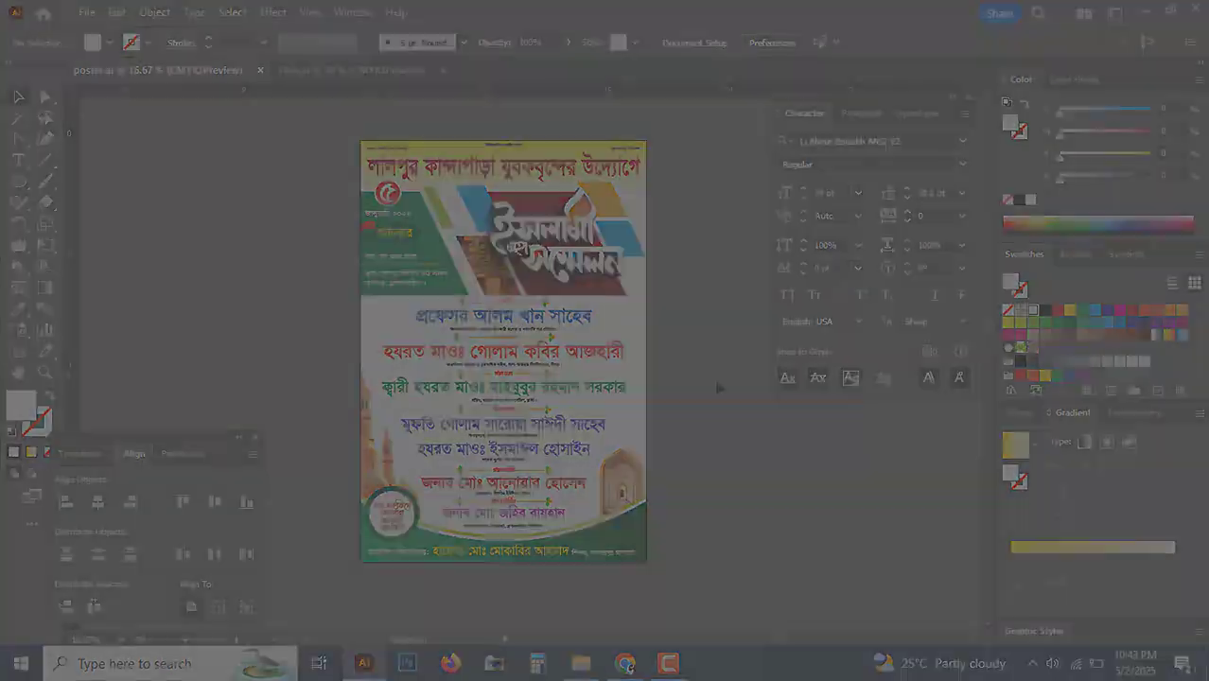